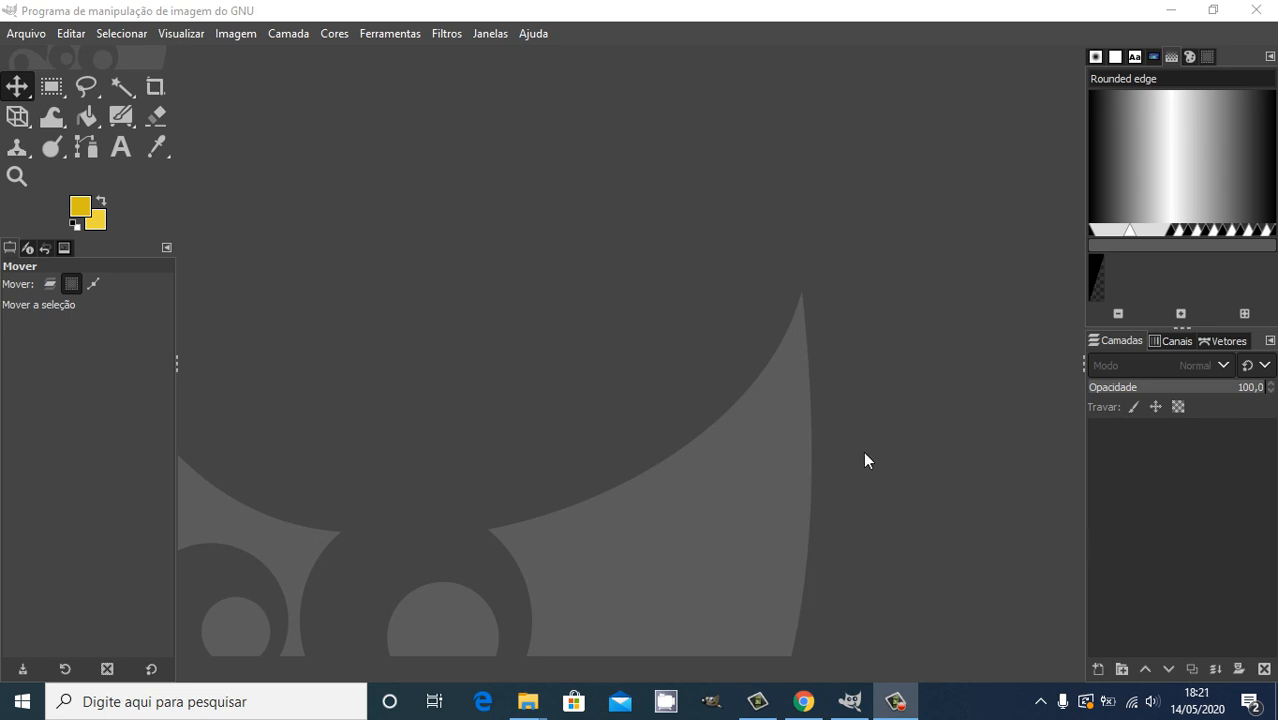
- Switch to Chrome and open the red Bicycle Shop logo from the Freepik logo results in a new tab
{"action": "left_click", "coordinate": [805, 701]}
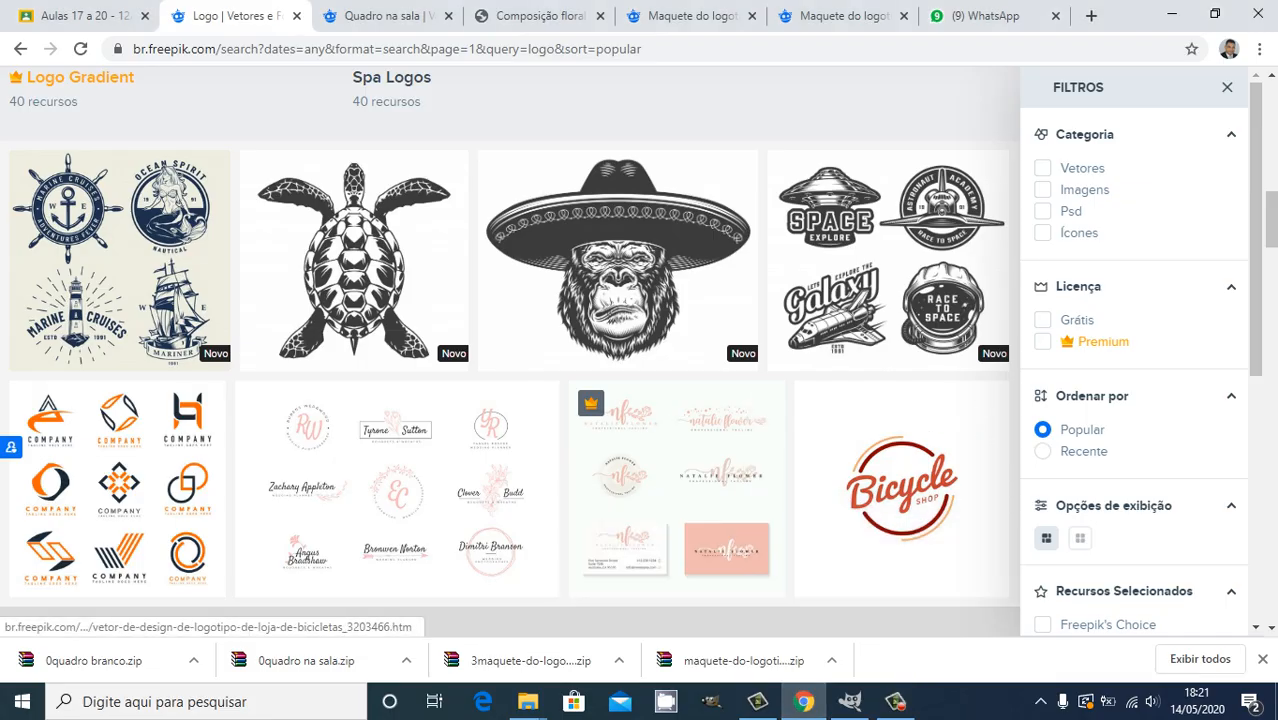
{"action": "scroll", "coordinate": [1258, 270], "scroll_direction": "down", "scroll_amount": 1}
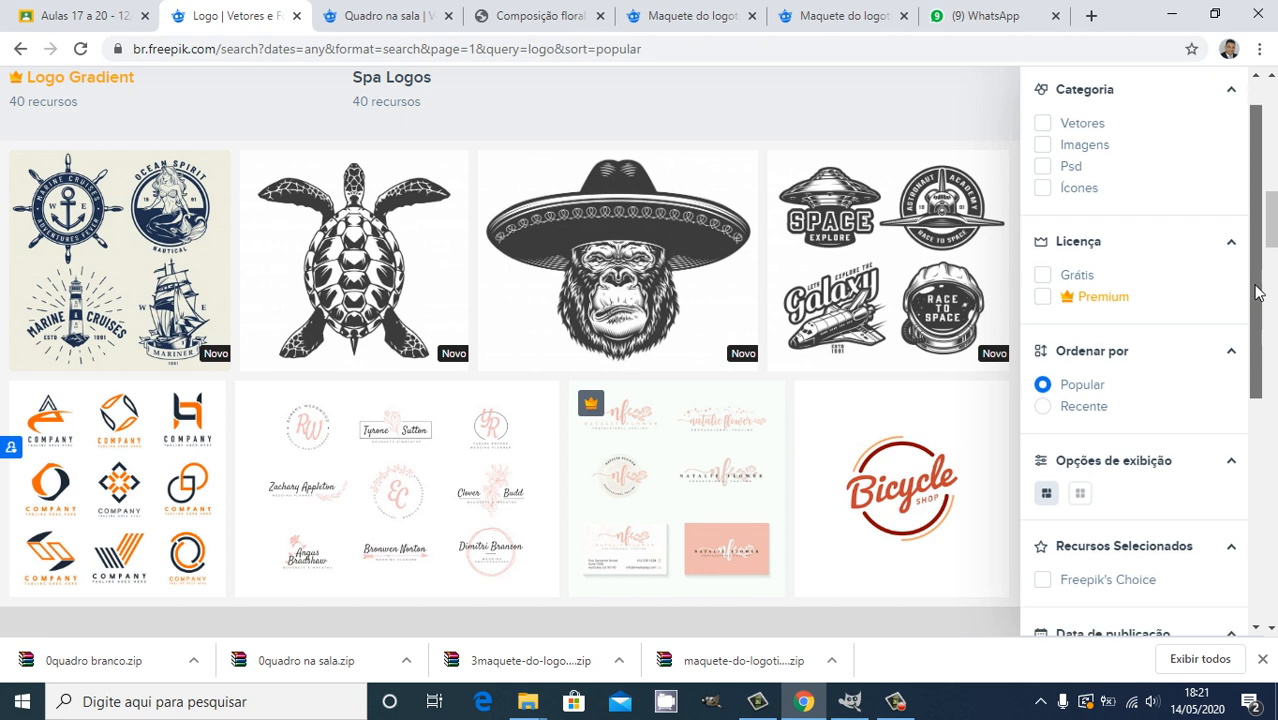
{"action": "scroll", "coordinate": [1270, 218], "scroll_direction": "down", "scroll_amount": 2}
{"action": "scroll", "coordinate": [1270, 218], "scroll_direction": "up", "scroll_amount": 1}
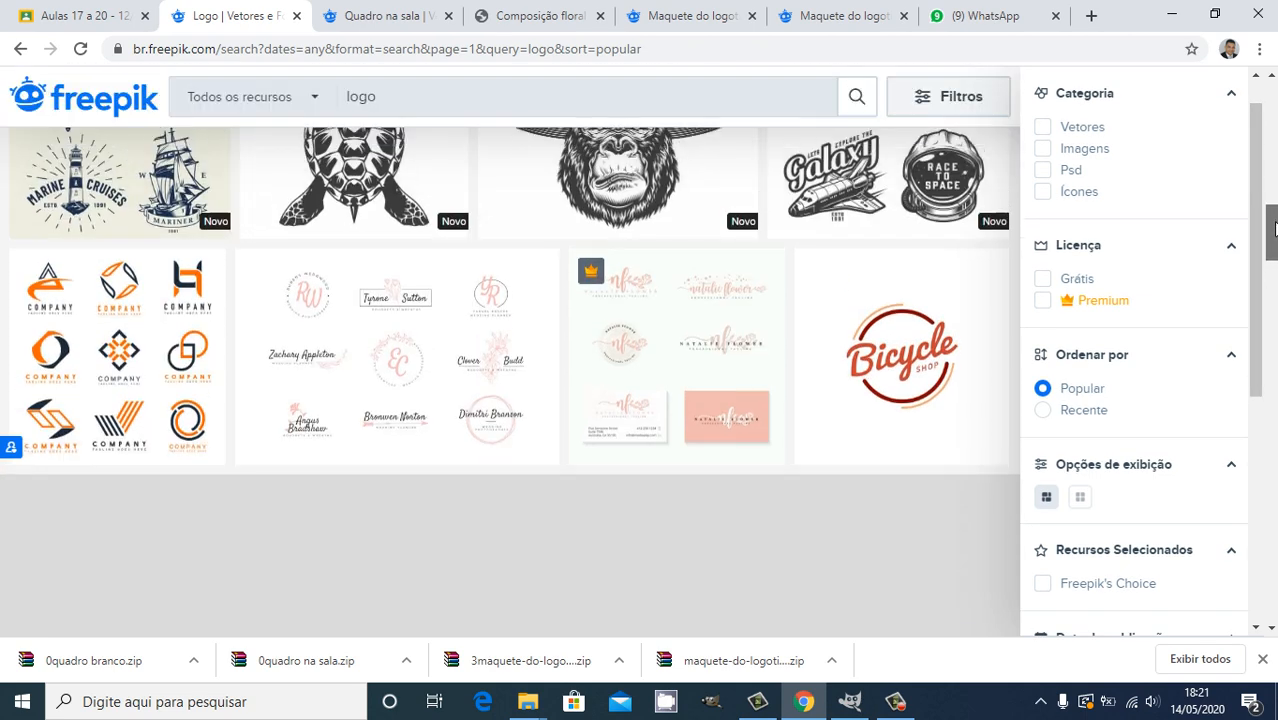
{"action": "right_click", "coordinate": [899, 390]}
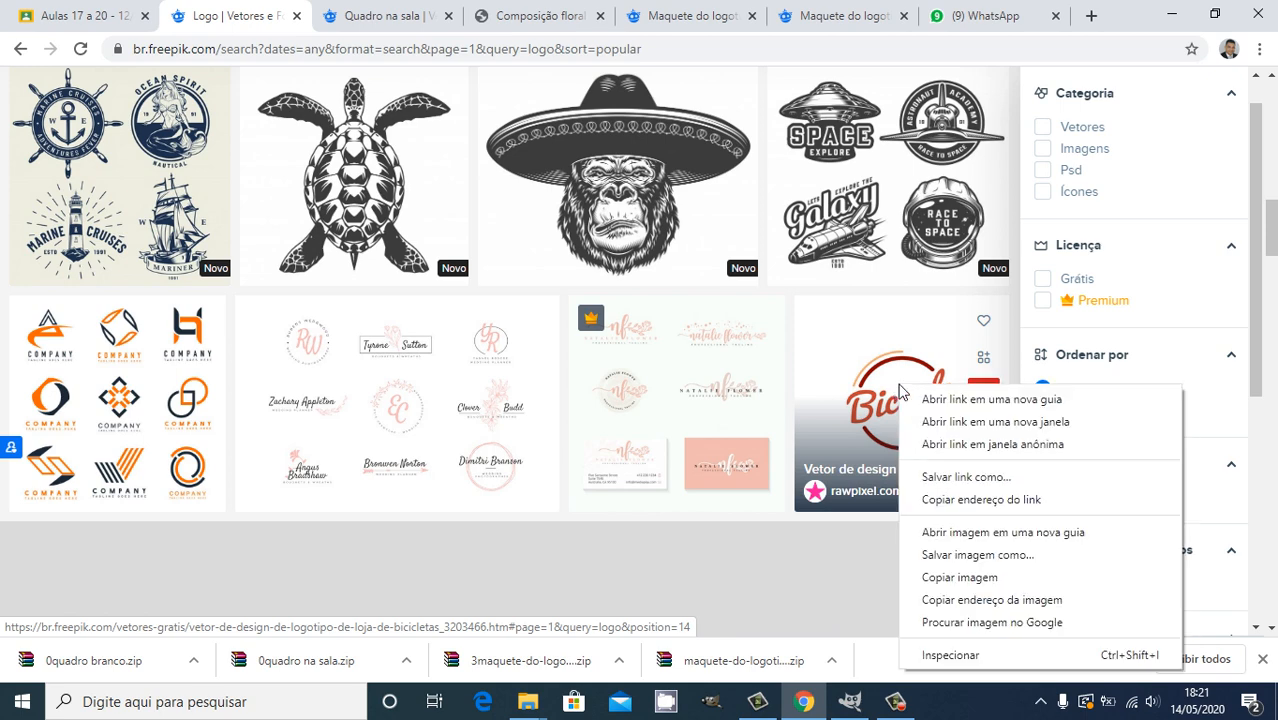
{"action": "left_click", "coordinate": [1274, 210]}
{"action": "scroll", "coordinate": [1274, 210], "scroll_direction": "up", "scroll_amount": 3}
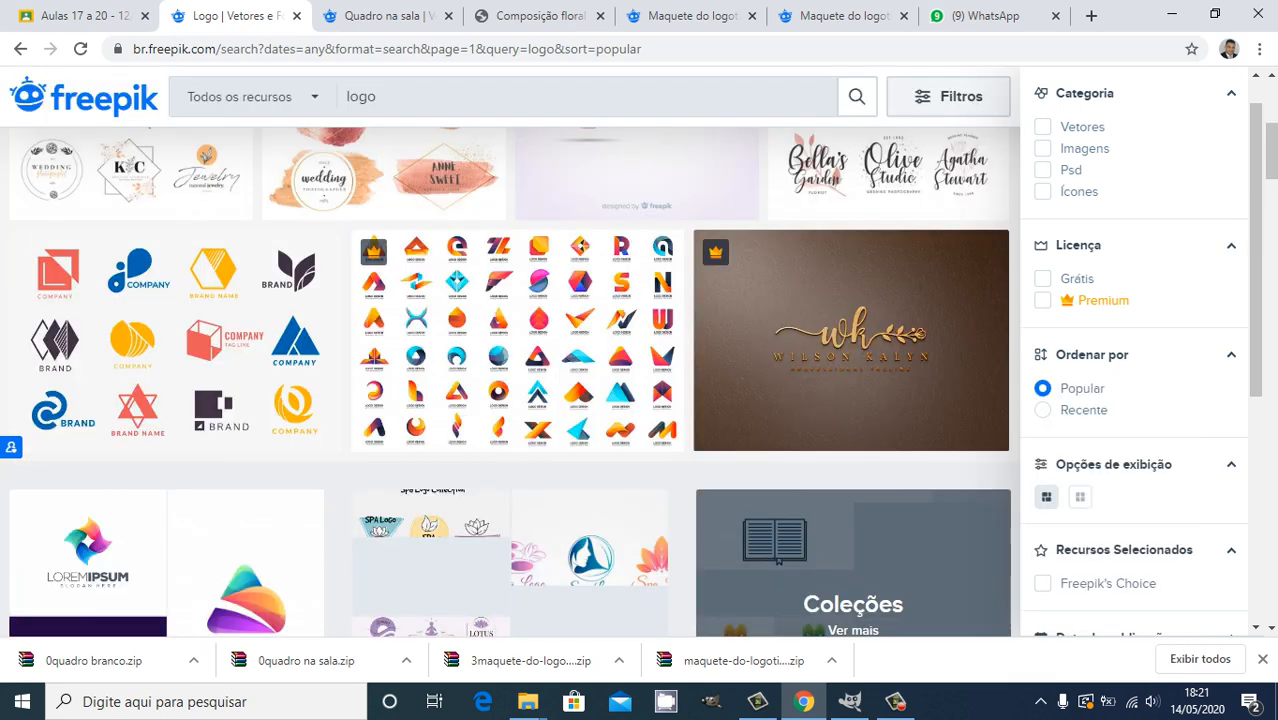
{"action": "scroll", "coordinate": [1270, 210], "scroll_direction": "up", "scroll_amount": 4}
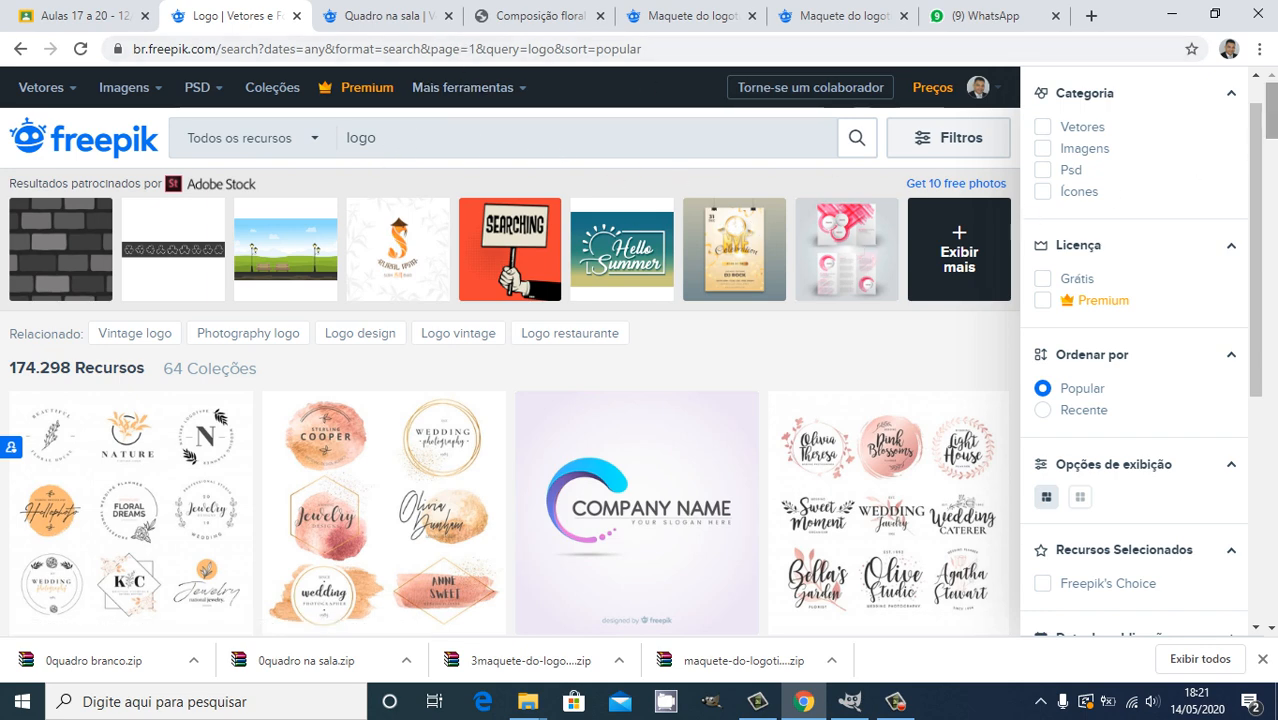
{"action": "left_click_drag", "start_coordinate": [1271, 125], "coordinate": [1272, 247]}
{"action": "mouse_move", "coordinate": [885, 342]}
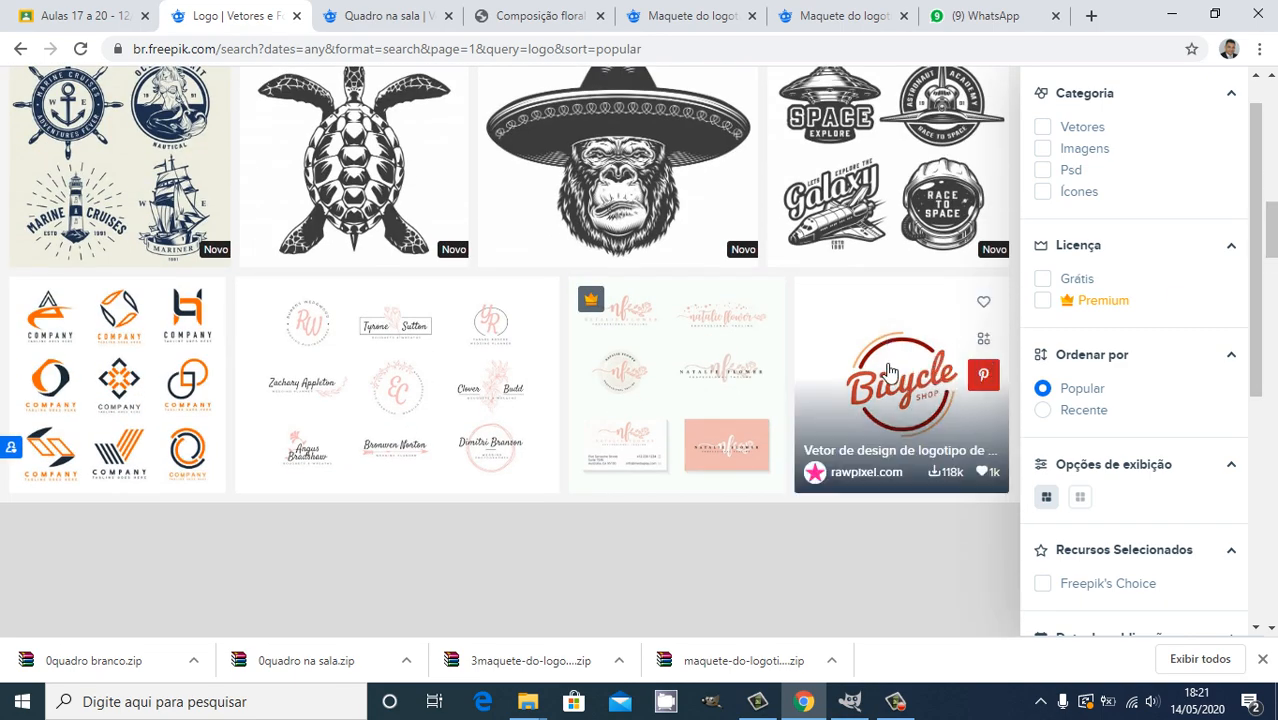
{"action": "right_click", "coordinate": [888, 368]}
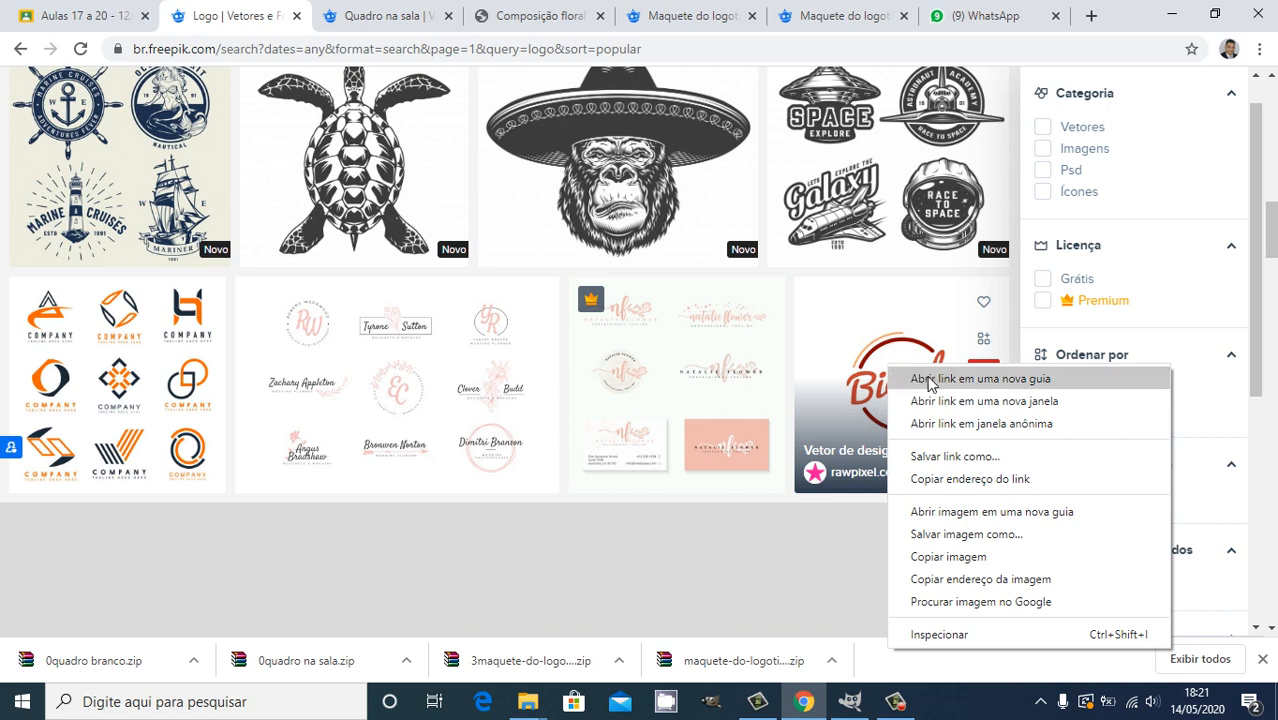
{"action": "left_click", "coordinate": [930, 379]}
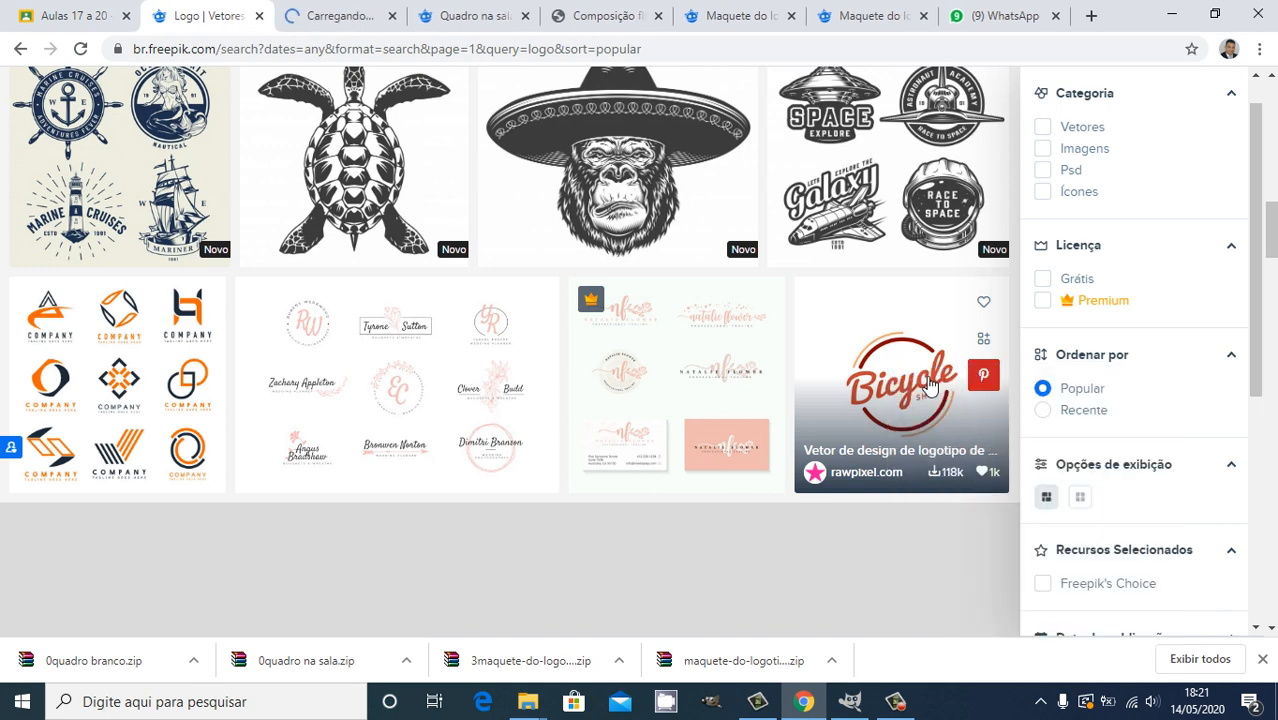
{"action": "left_click", "coordinate": [314, 16]}
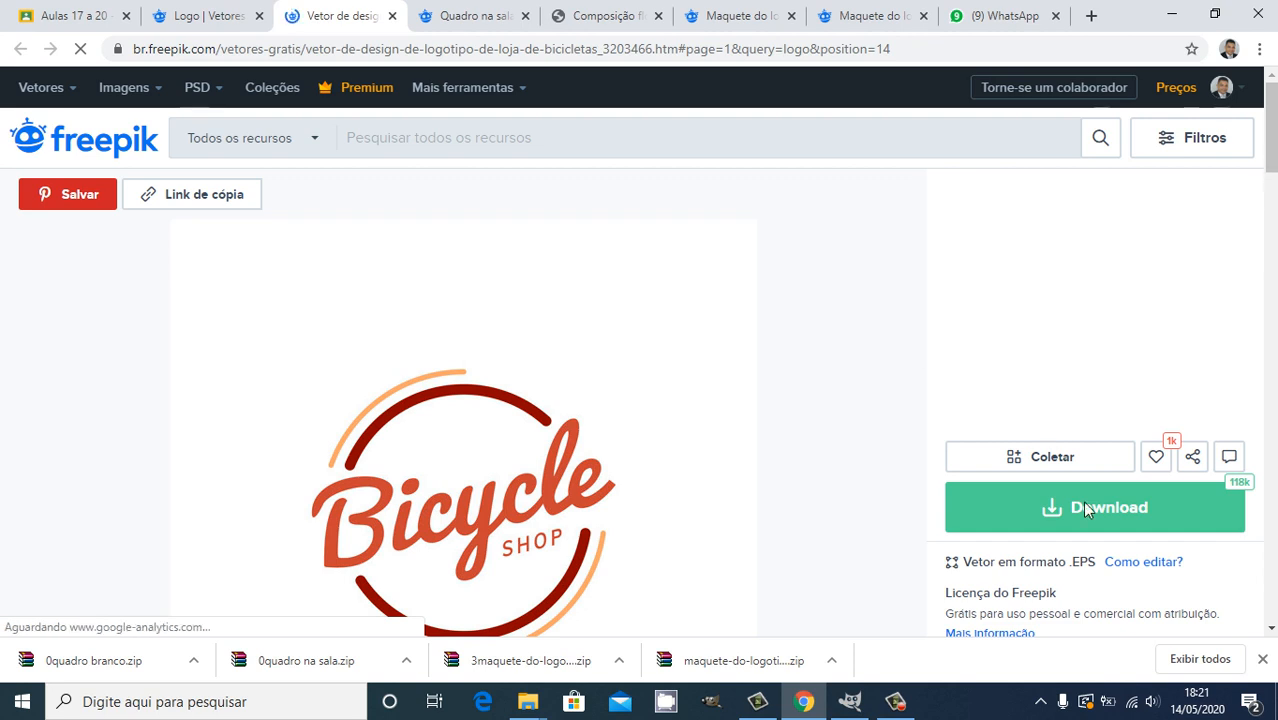
- Download the Bicycle Shop logo with the free option, saving it in the Imagens folder as "0logo bicycle shop"
{"action": "left_click", "coordinate": [1070, 513]}
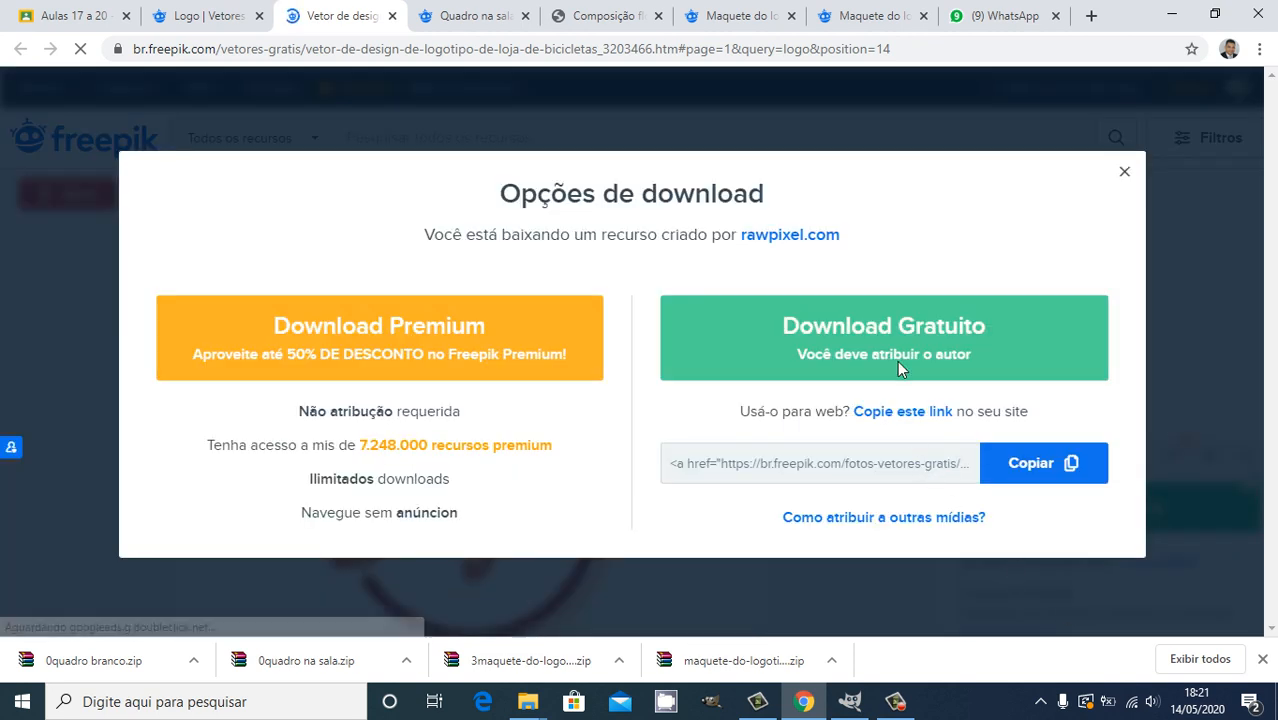
{"action": "left_click", "coordinate": [879, 346]}
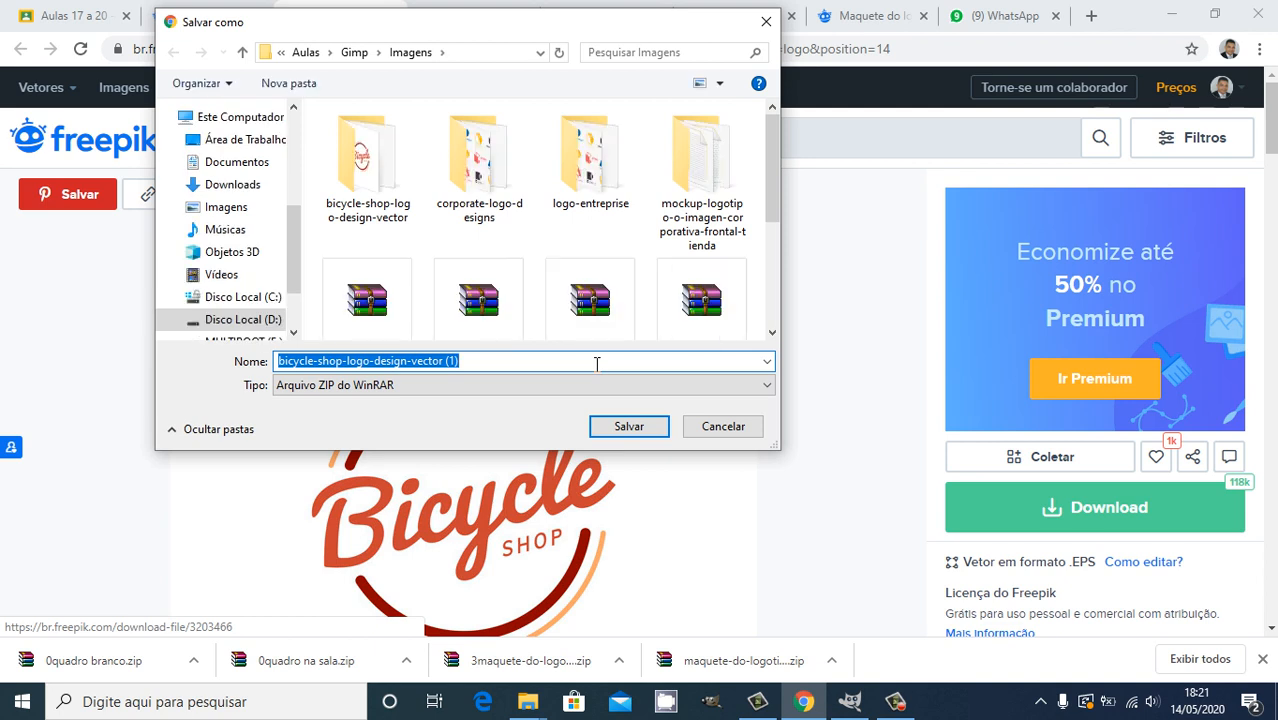
{"action": "left_click", "coordinate": [482, 366]}
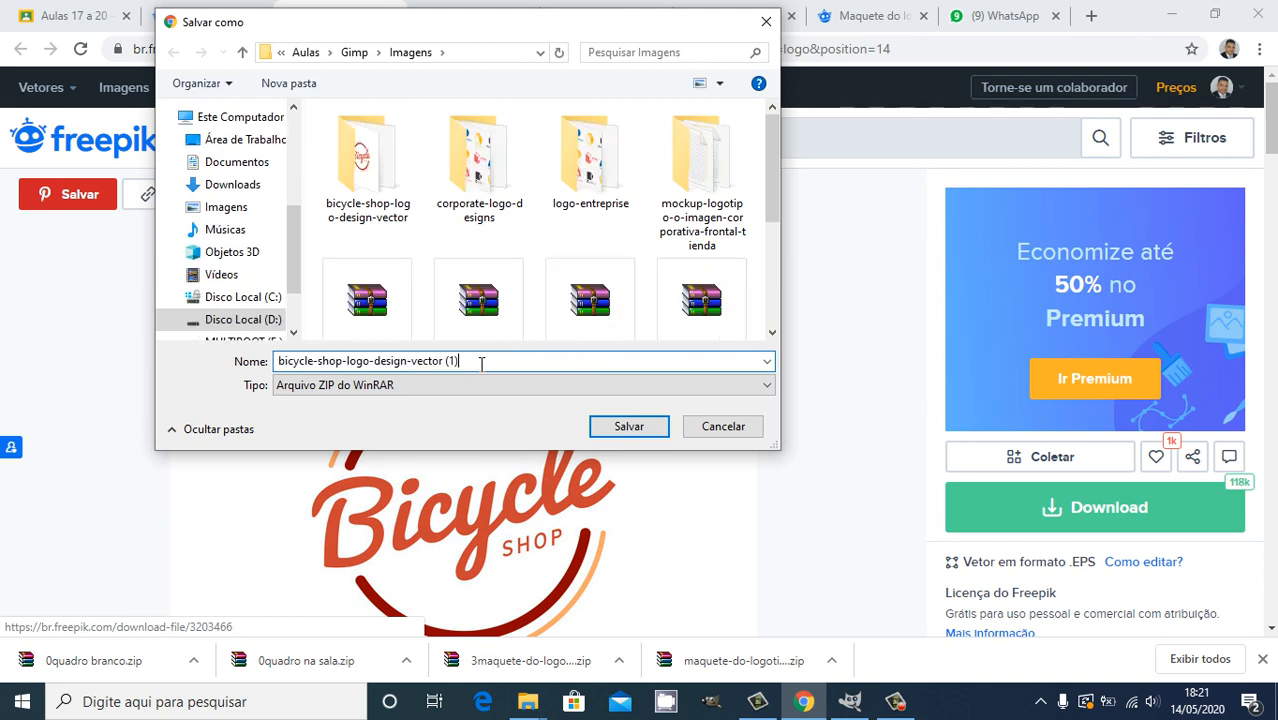
{"action": "left_click_drag", "start_coordinate": [411, 361], "coordinate": [266, 362]}
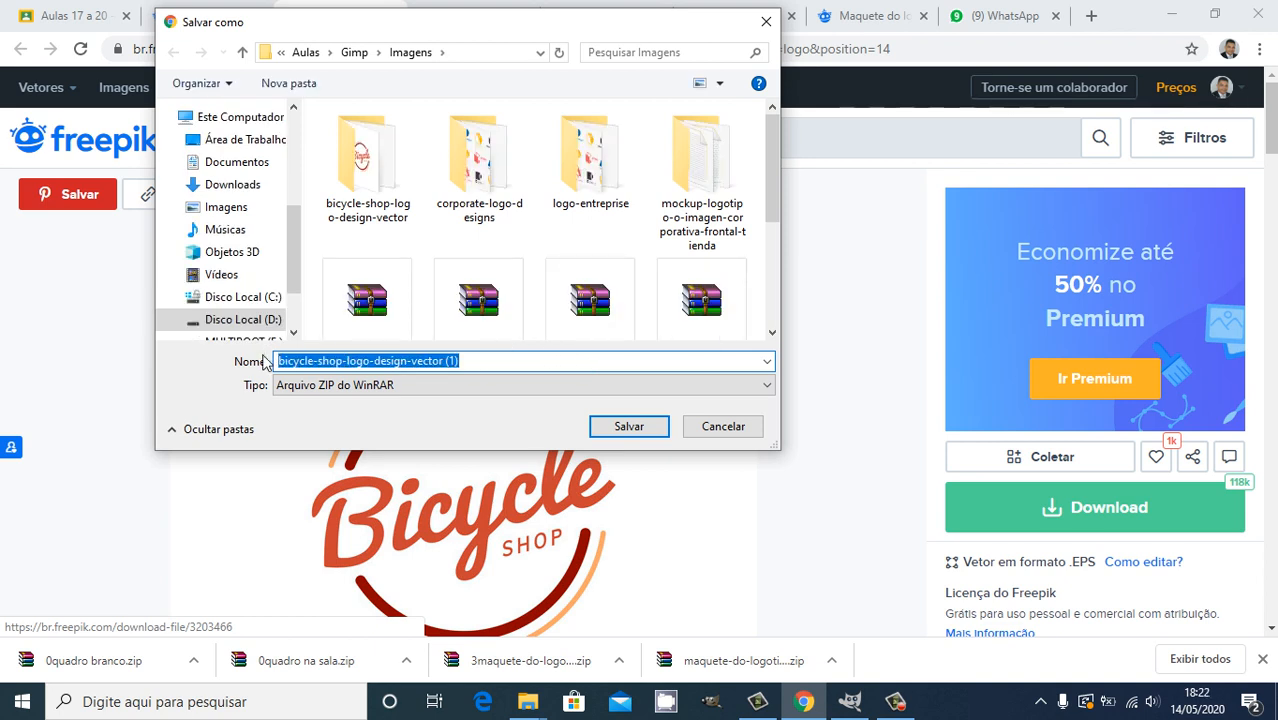
{"action": "type", "text": "0"}
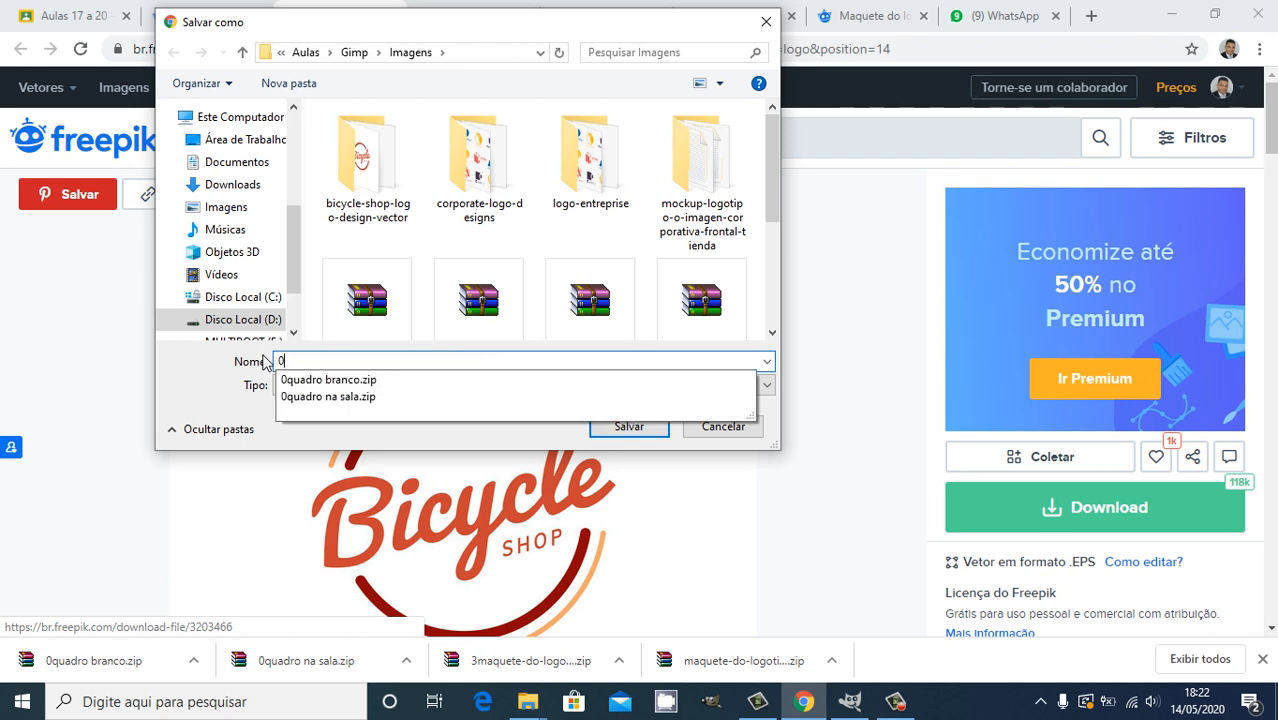
{"action": "type", "text": "logo bicycle shop"}
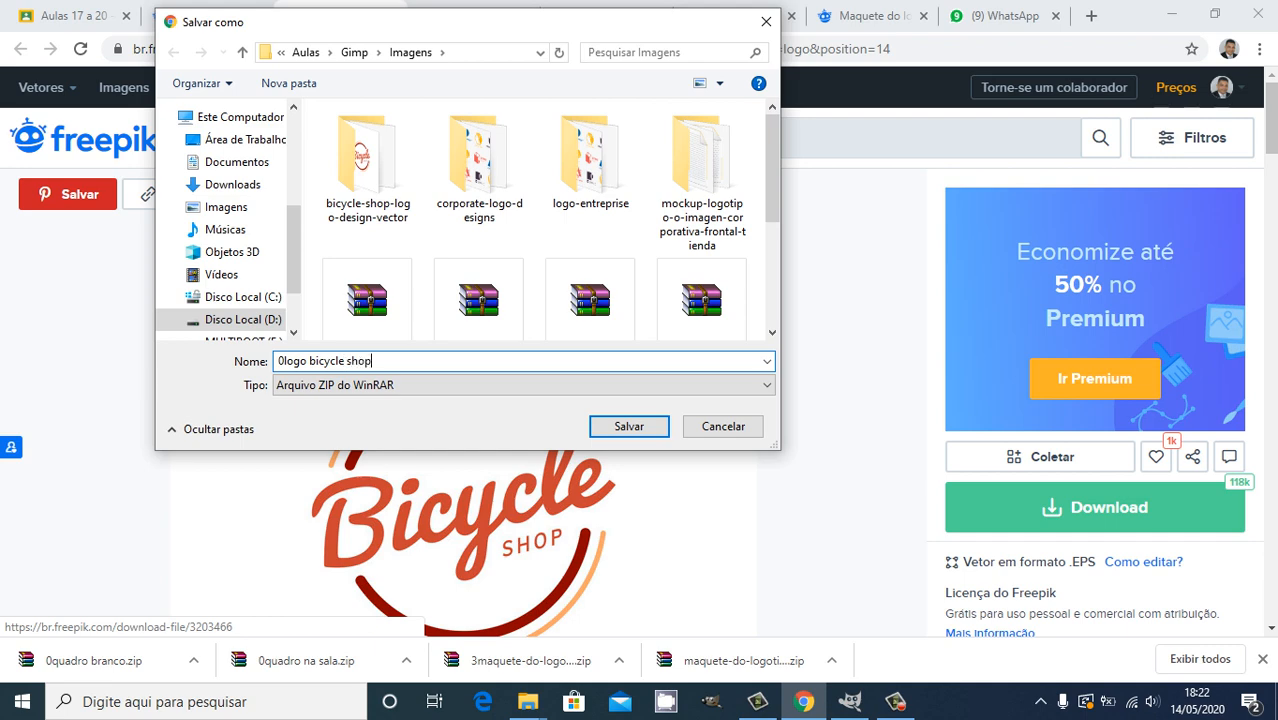
{"action": "key", "text": "Return"}
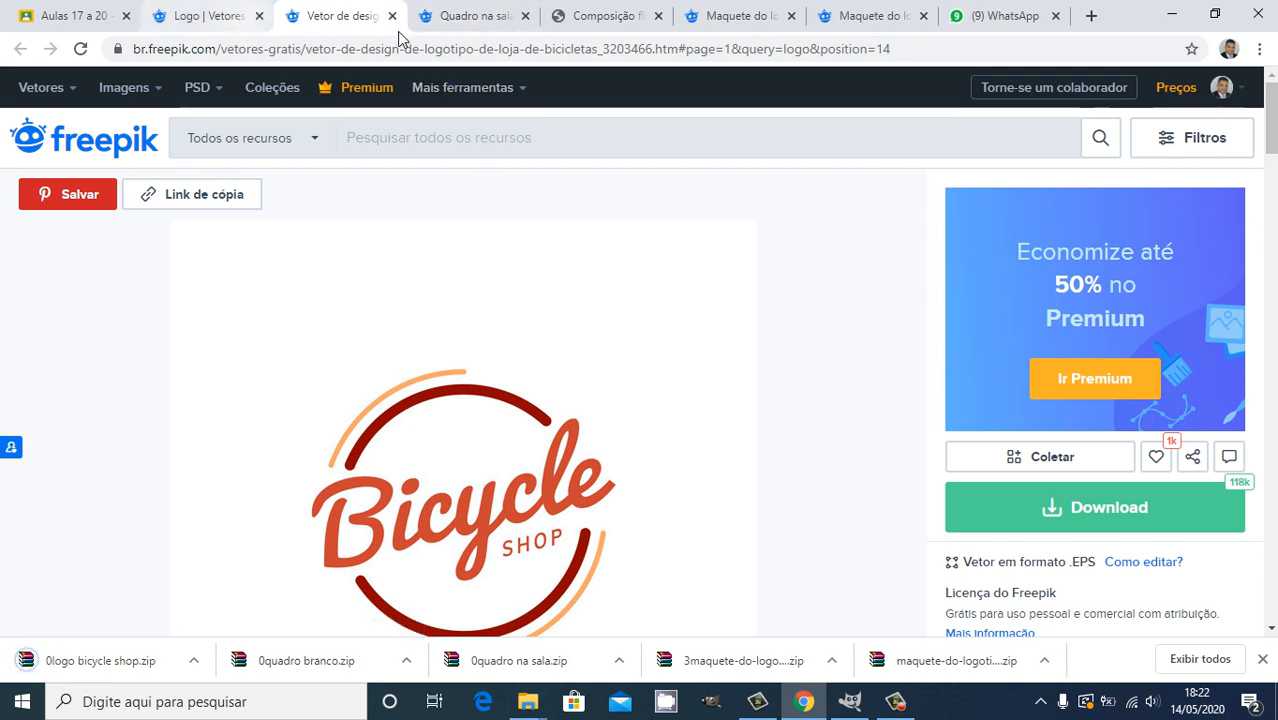
- From the "quadro na sala" results, open the living room mockup with two wall frames in a new tab and display it
{"action": "left_click", "coordinate": [436, 20]}
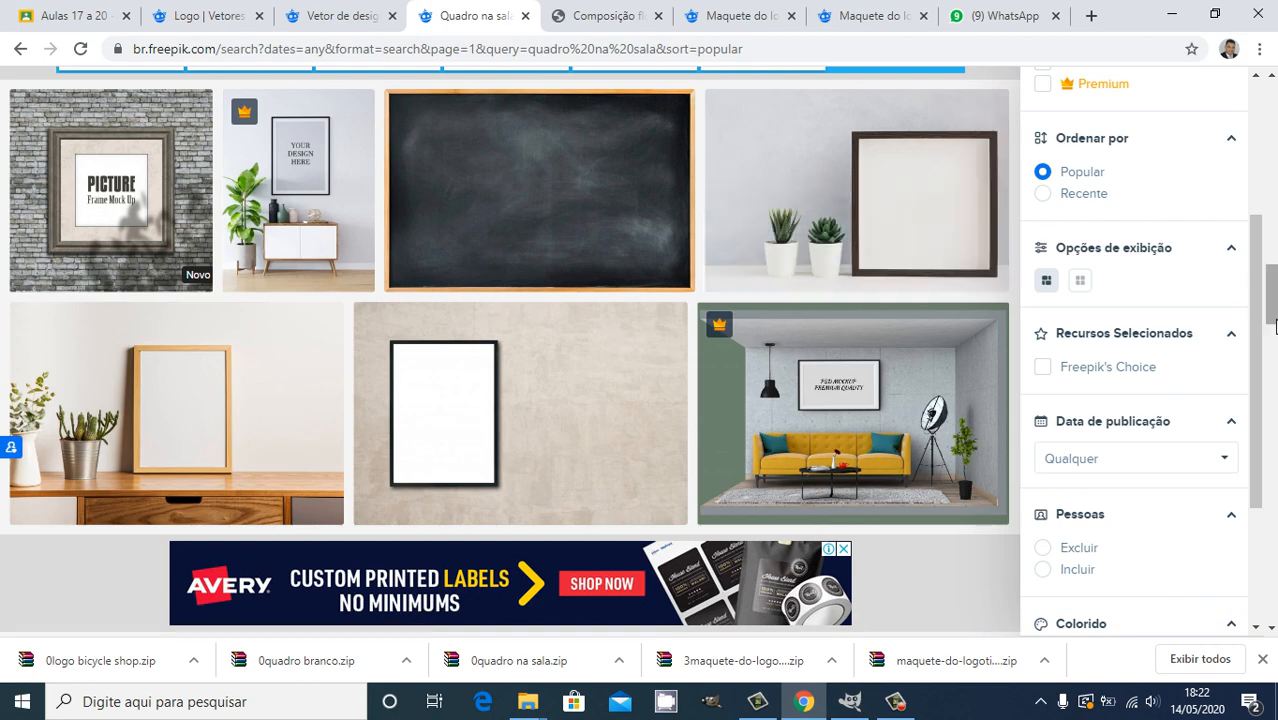
{"action": "left_click_drag", "start_coordinate": [1270, 312], "coordinate": [1271, 495]}
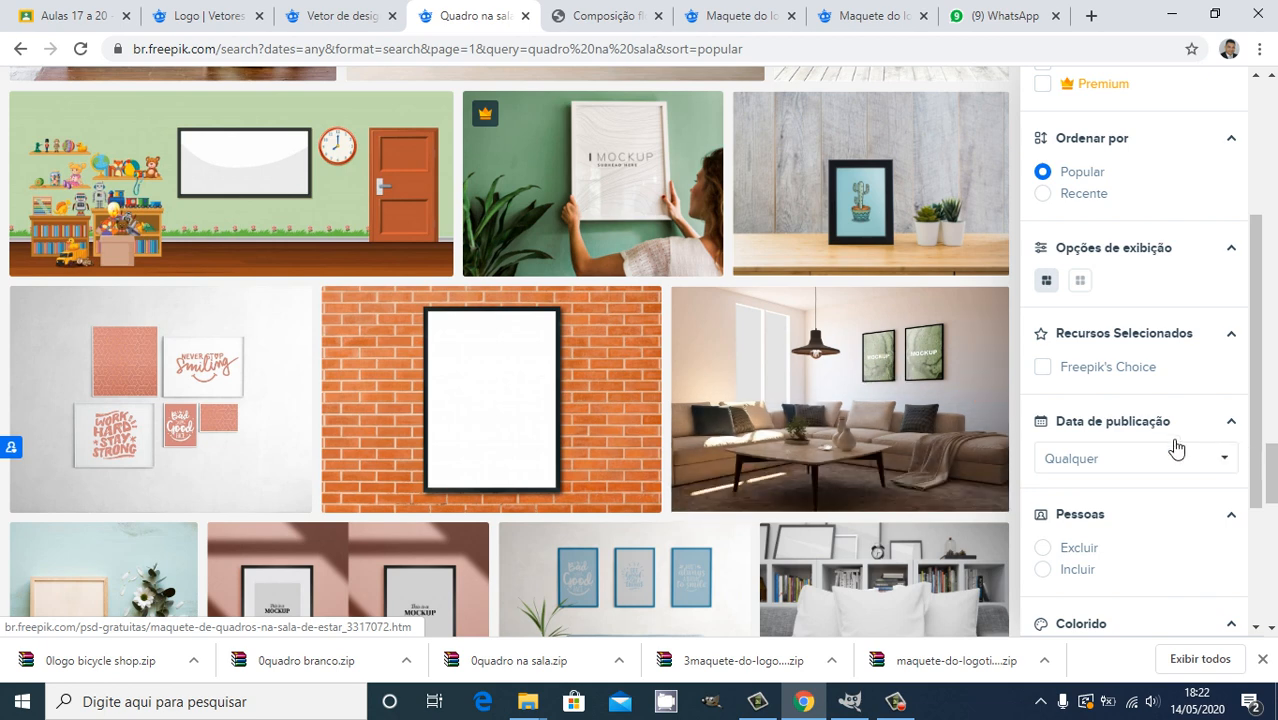
{"action": "right_click", "coordinate": [843, 369]}
{"action": "left_click", "coordinate": [844, 370]}
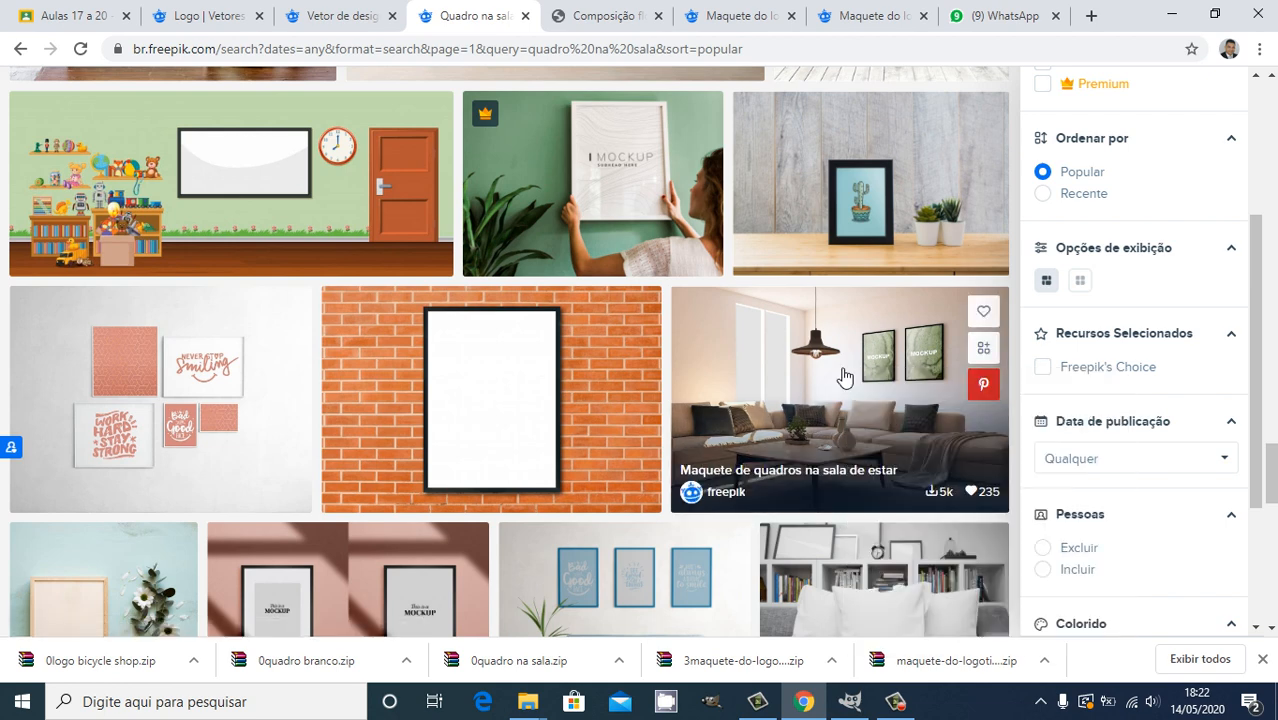
{"action": "right_click", "coordinate": [843, 370]}
{"action": "left_click", "coordinate": [889, 384]}
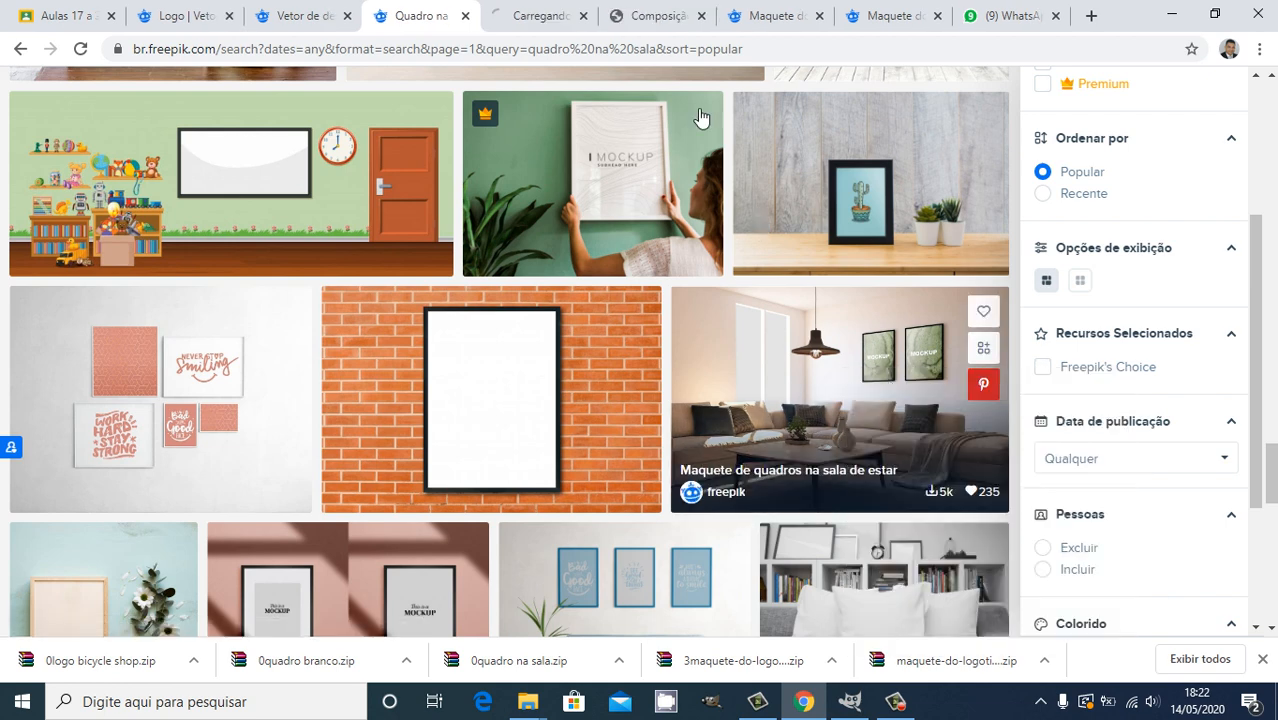
{"action": "left_click", "coordinate": [538, 17]}
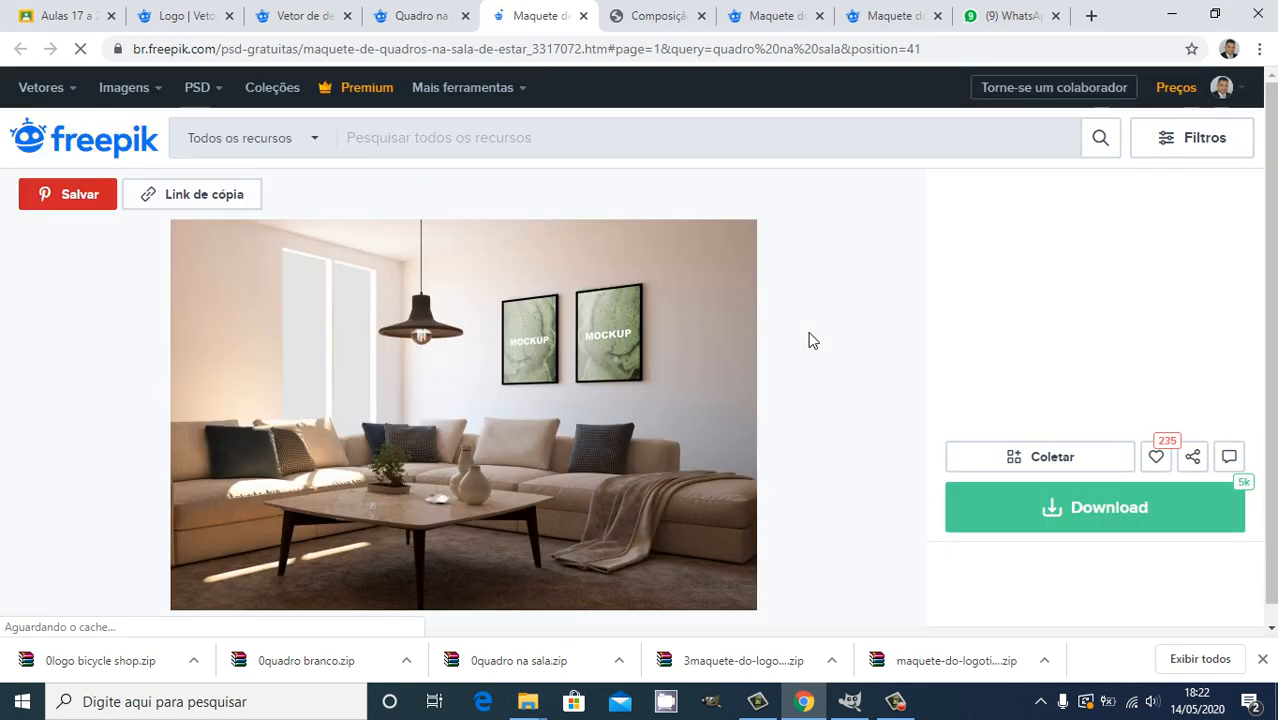
{"action": "left_click", "coordinate": [1133, 508]}
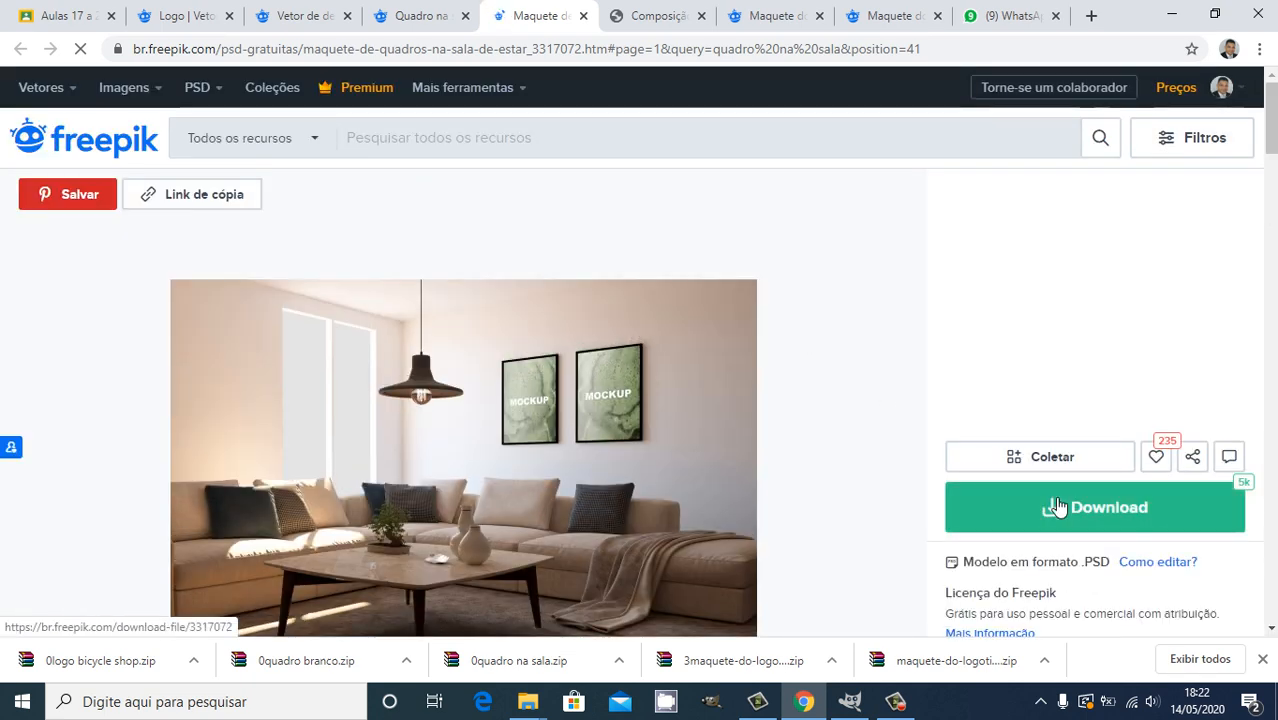
{"action": "left_click", "coordinate": [870, 345]}
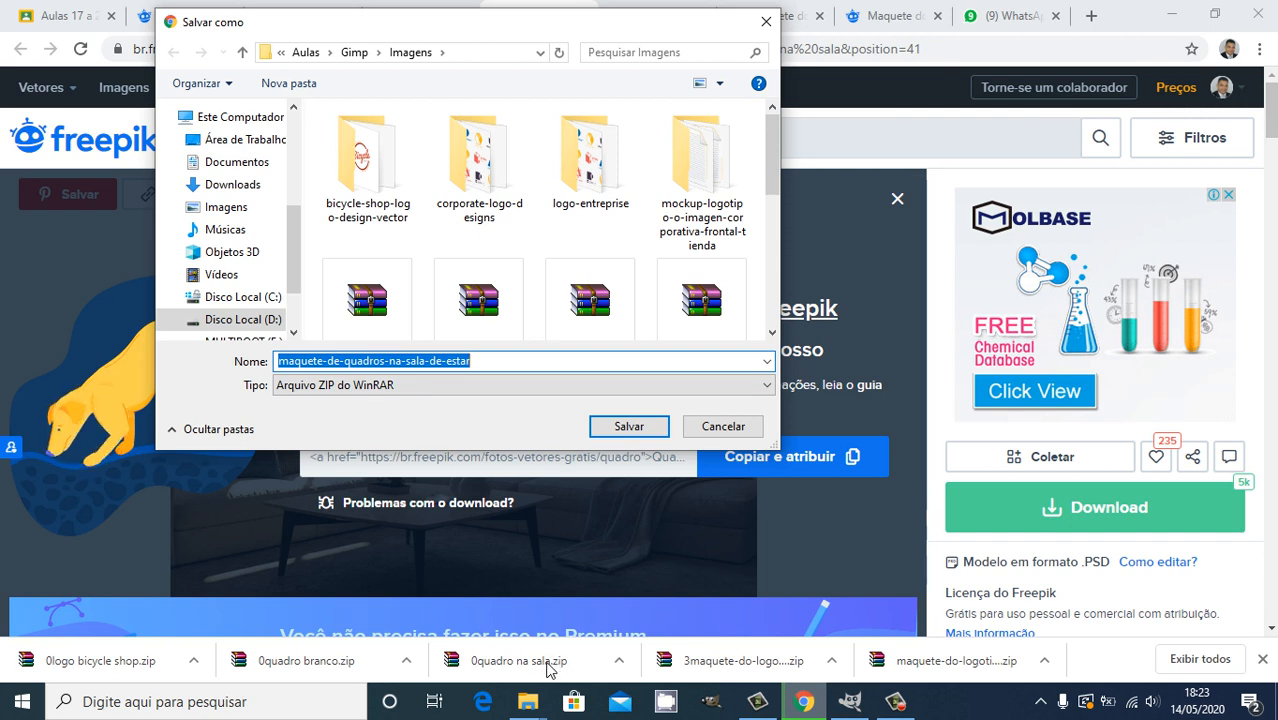
{"action": "type", "text": "0"}
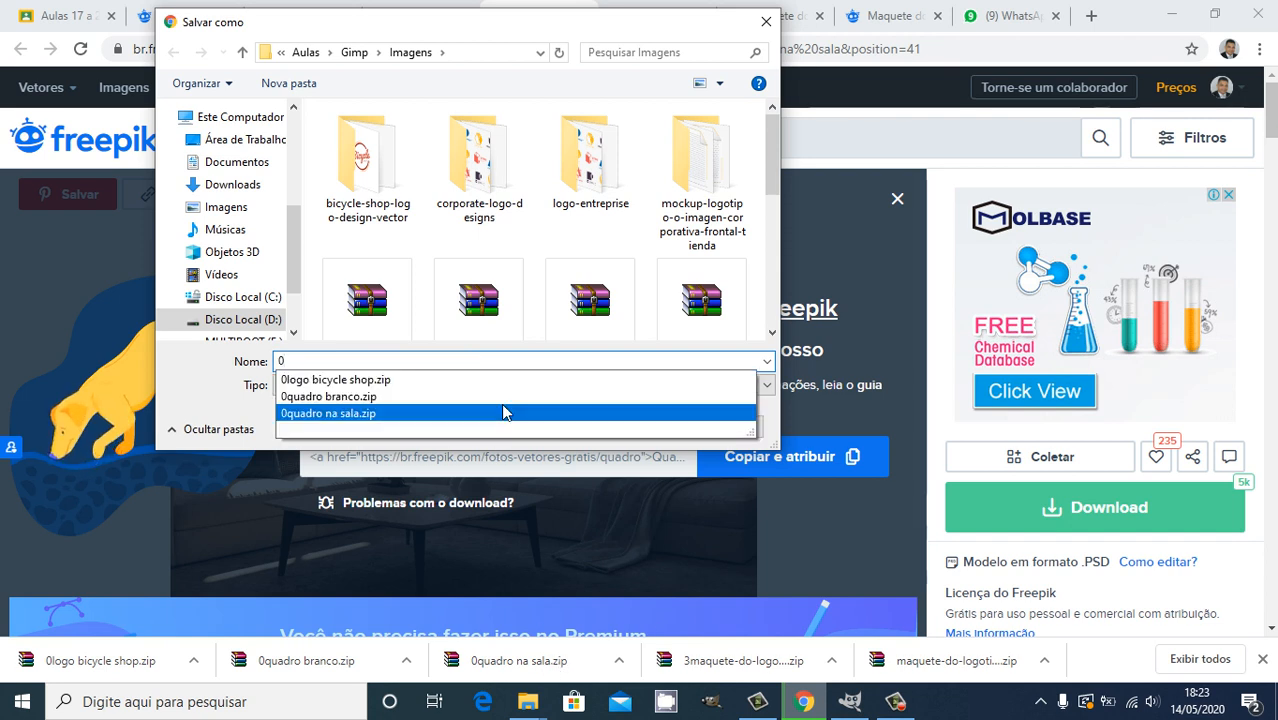
{"action": "left_click", "coordinate": [198, 390]}
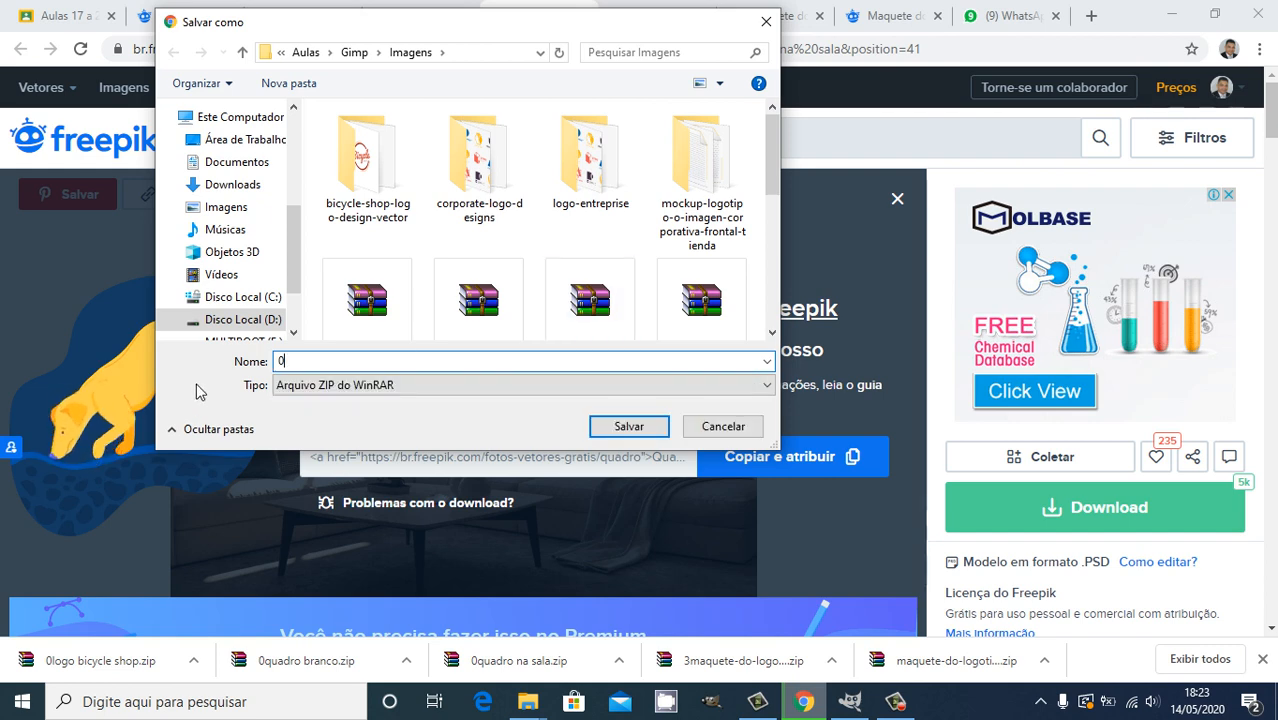
{"action": "left_click", "coordinate": [724, 427]}
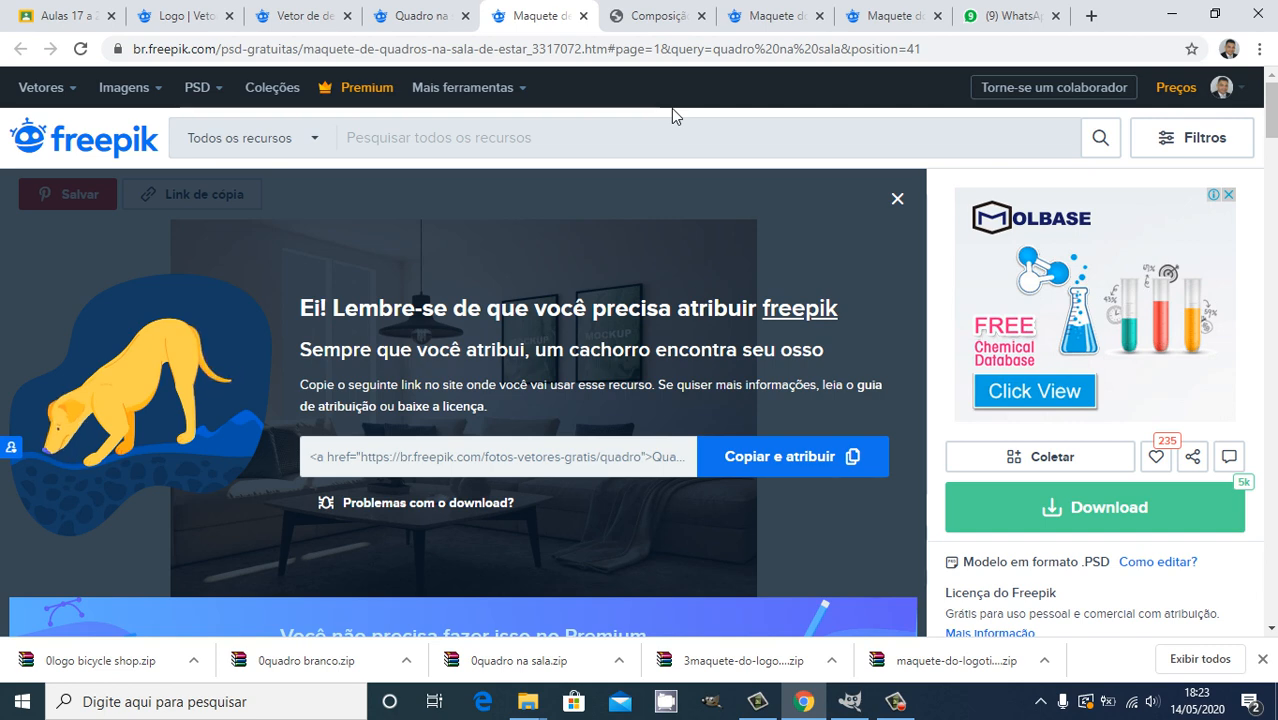
{"action": "left_click", "coordinate": [640, 20]}
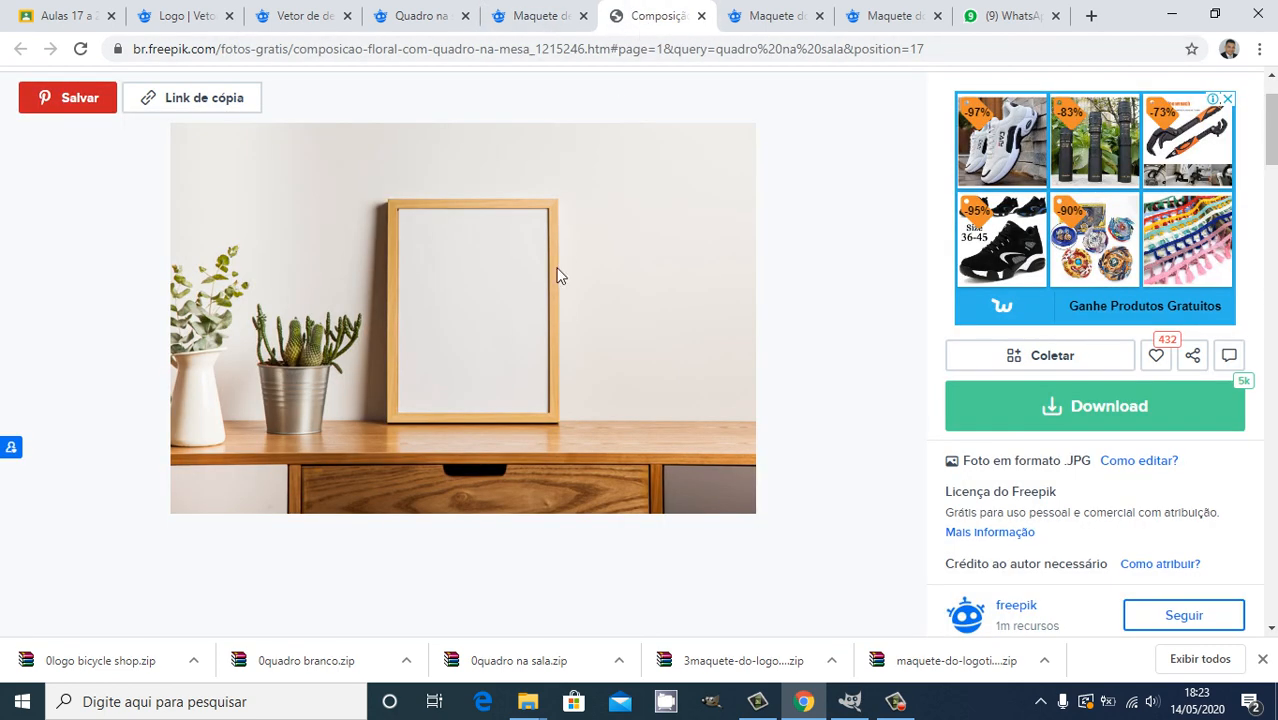
{"action": "left_click", "coordinate": [1045, 403]}
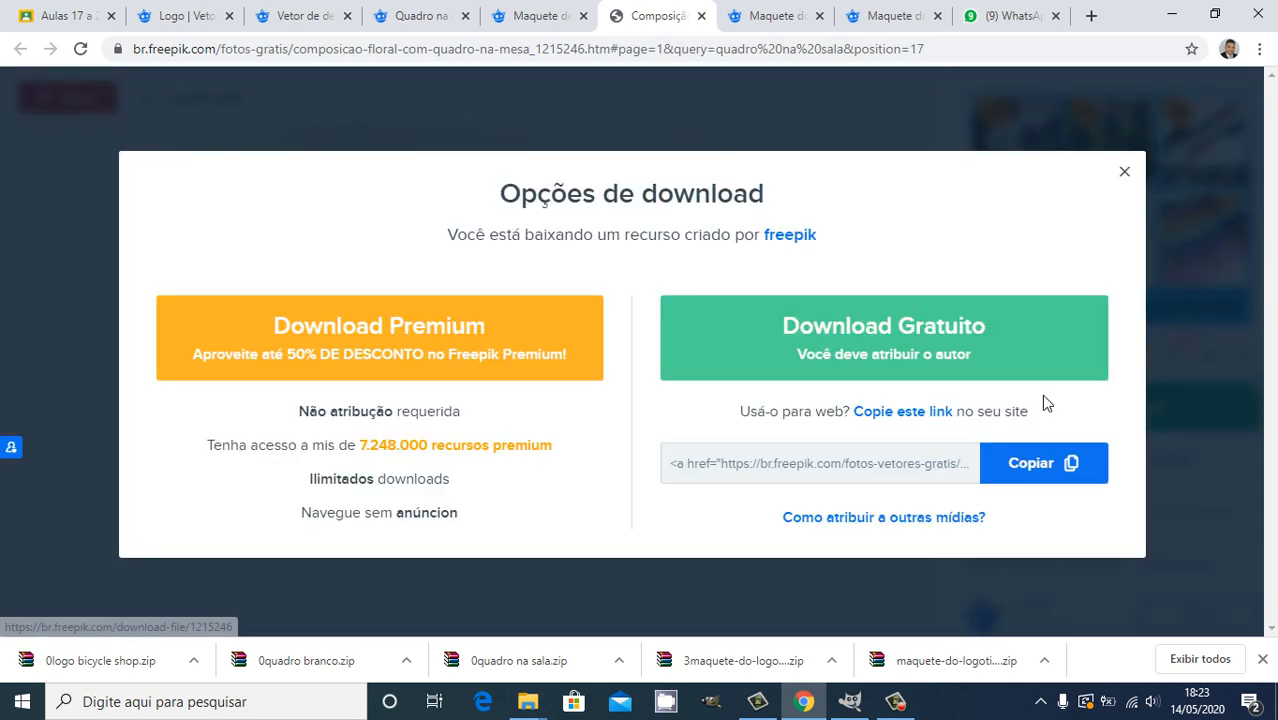
{"action": "left_click", "coordinate": [868, 334]}
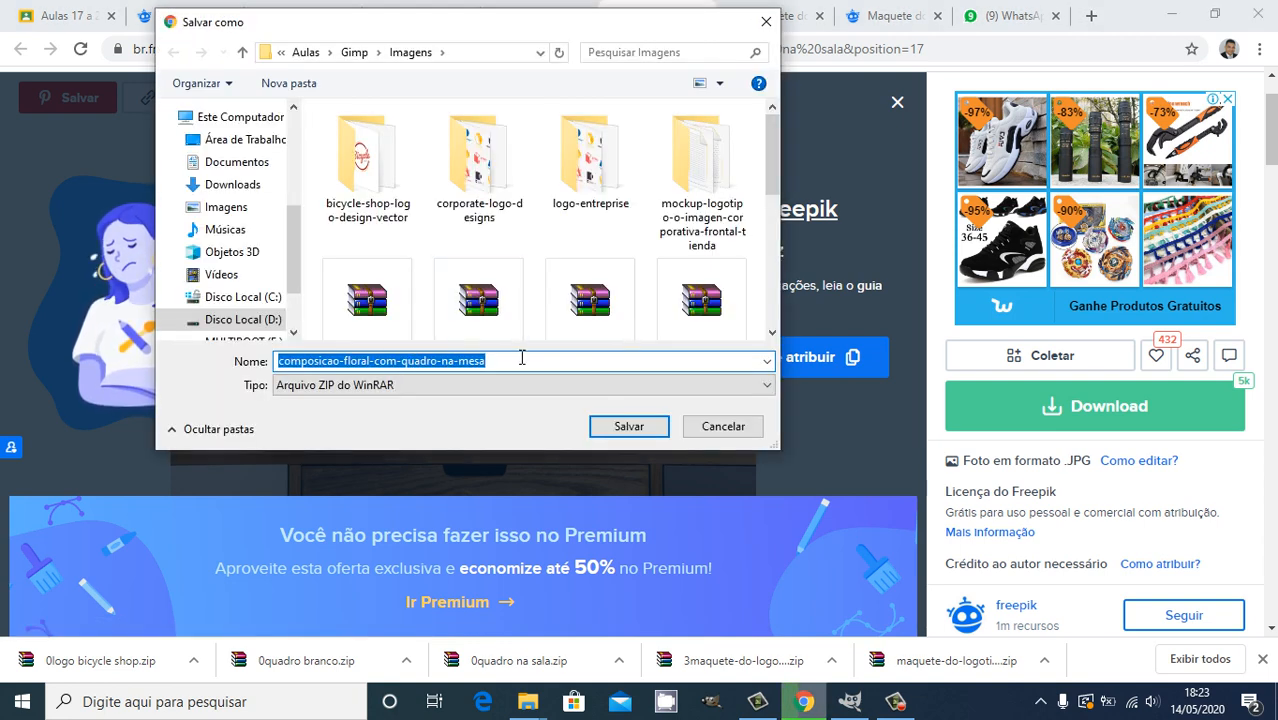
{"action": "type", "text": "0"}
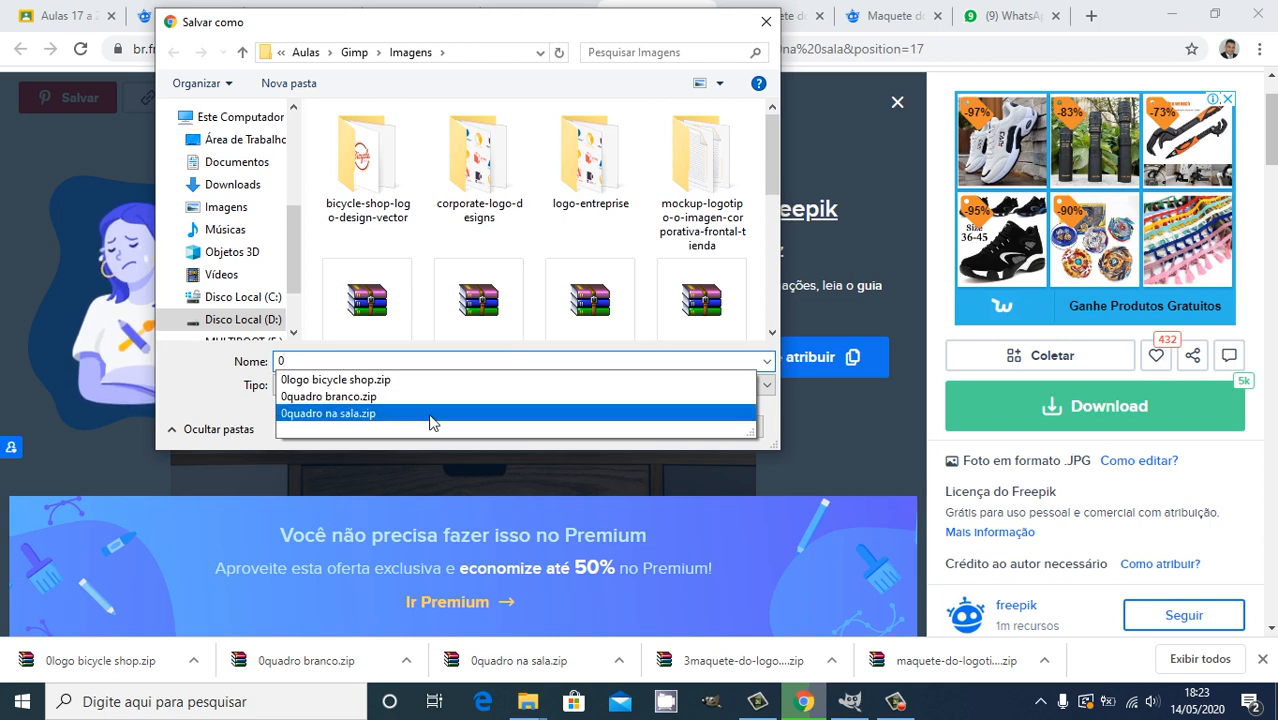
{"action": "left_click", "coordinate": [222, 410]}
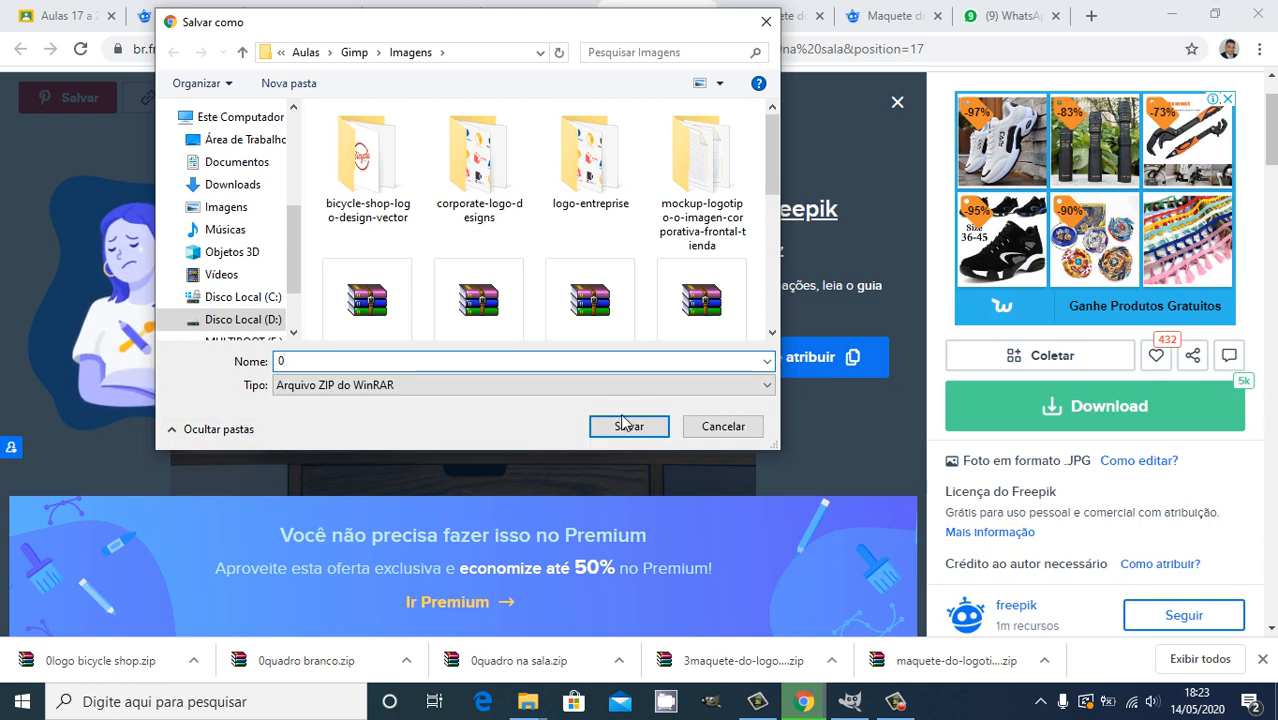
{"action": "left_click", "coordinate": [706, 427]}
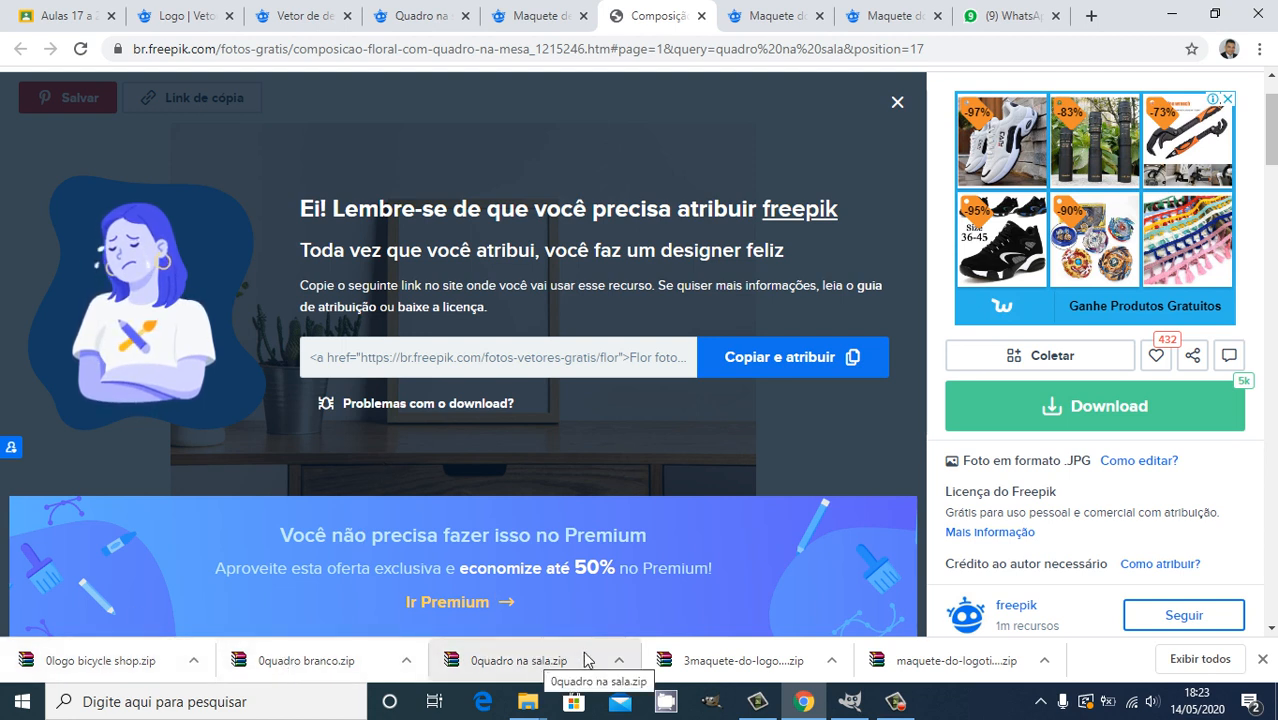
- Show the already opened page of the round yellow "Your Brand" facade sign mockup and view its preview
{"action": "left_click", "coordinate": [775, 12]}
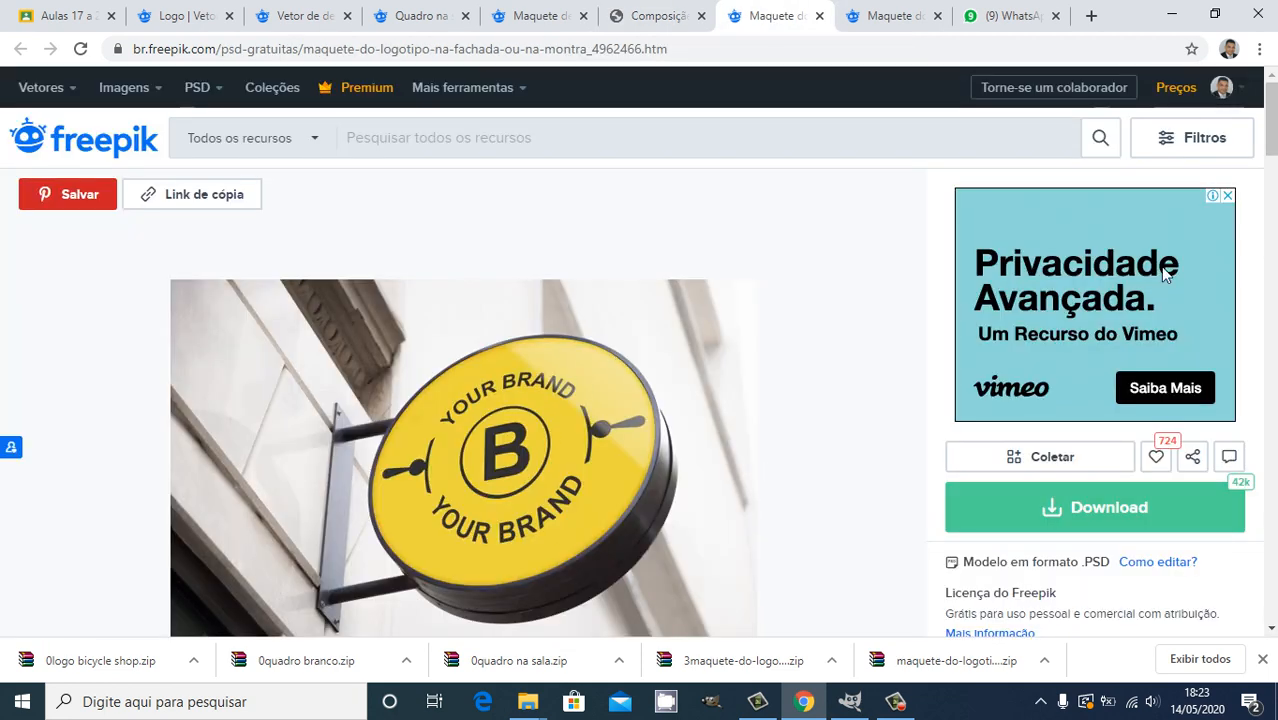
{"action": "scroll", "coordinate": [1273, 125], "scroll_direction": "down", "scroll_amount": 2}
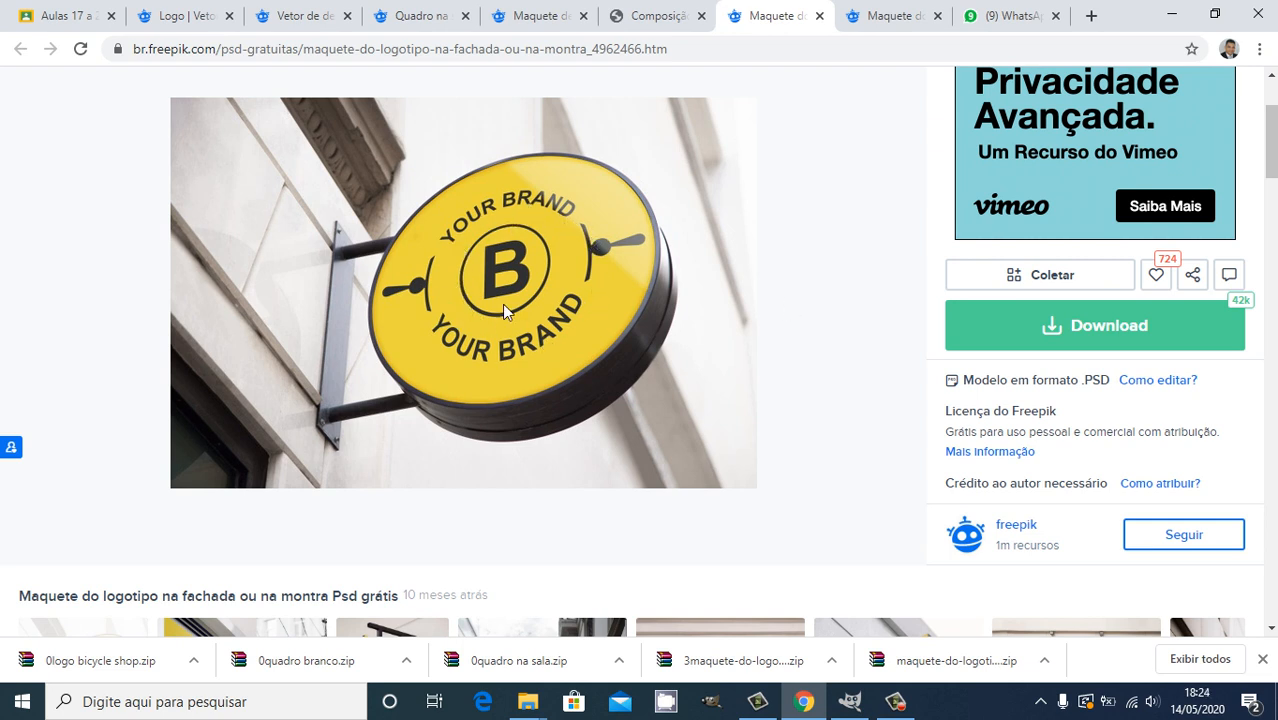
- Start downloading the round yellow facade sign mockup with the free option, saving it in the Imagens folder as "0placa logo"
{"action": "left_click", "coordinate": [1059, 318]}
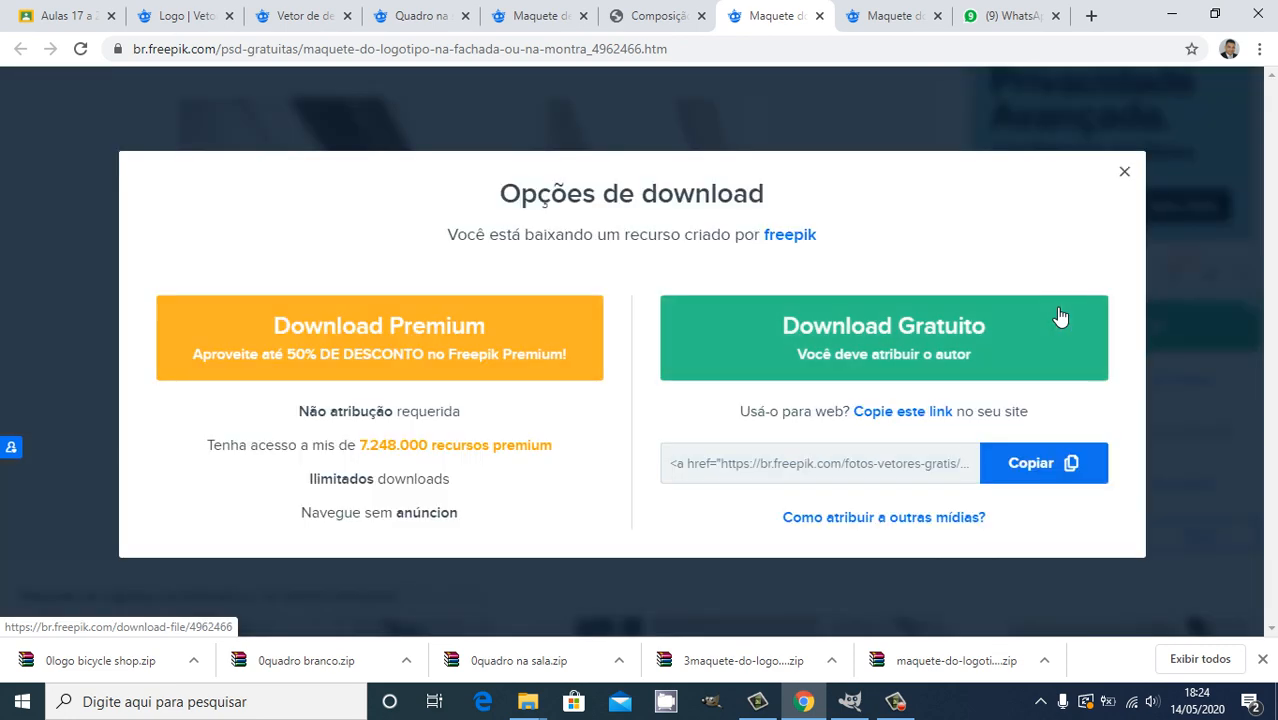
{"action": "left_click", "coordinate": [773, 330]}
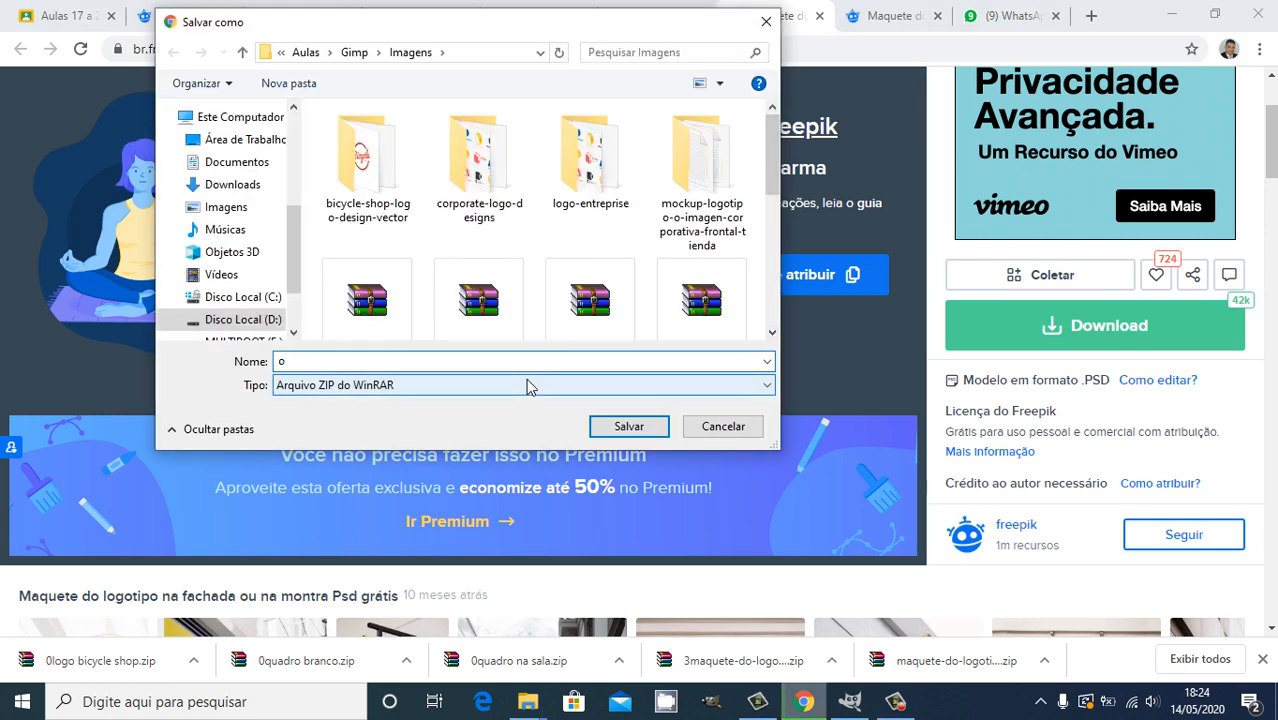
{"action": "type", "text": "rd"}
{"action": "key", "text": "BackSpace"}
{"action": "key", "text": "BackSpace"}
{"action": "type", "text": "0"}
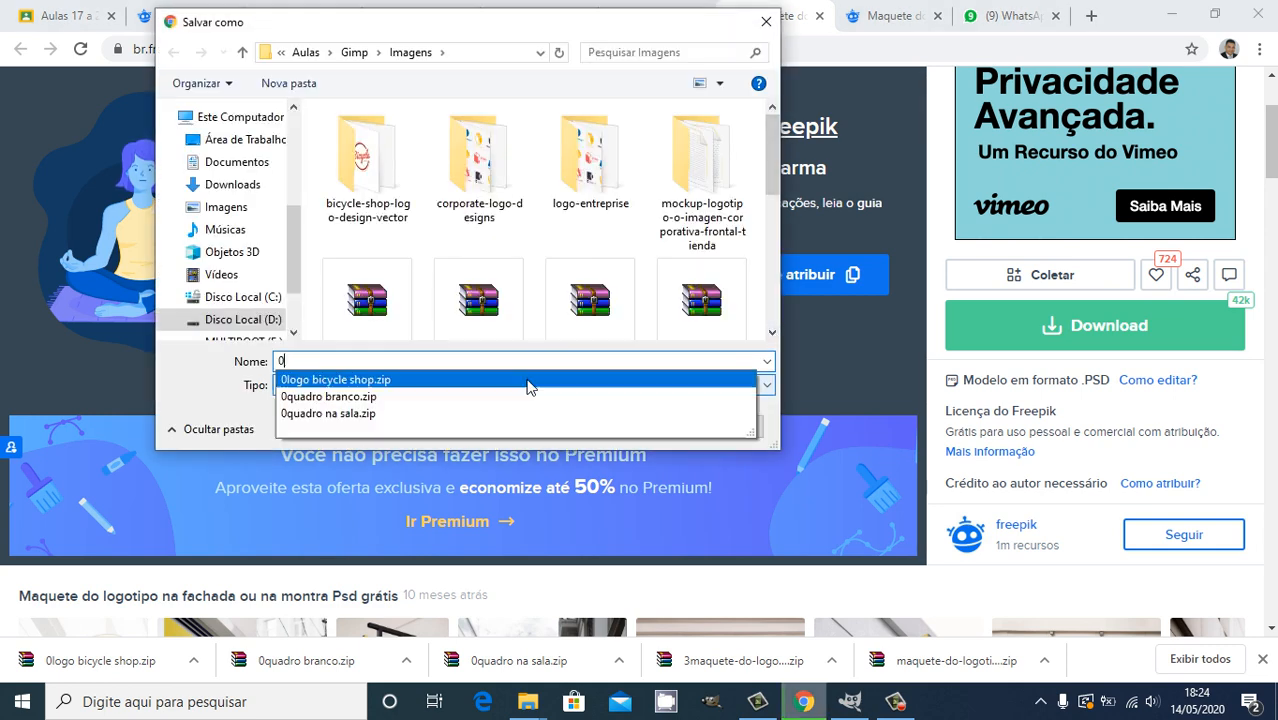
{"action": "type", "text": "placa logo"}
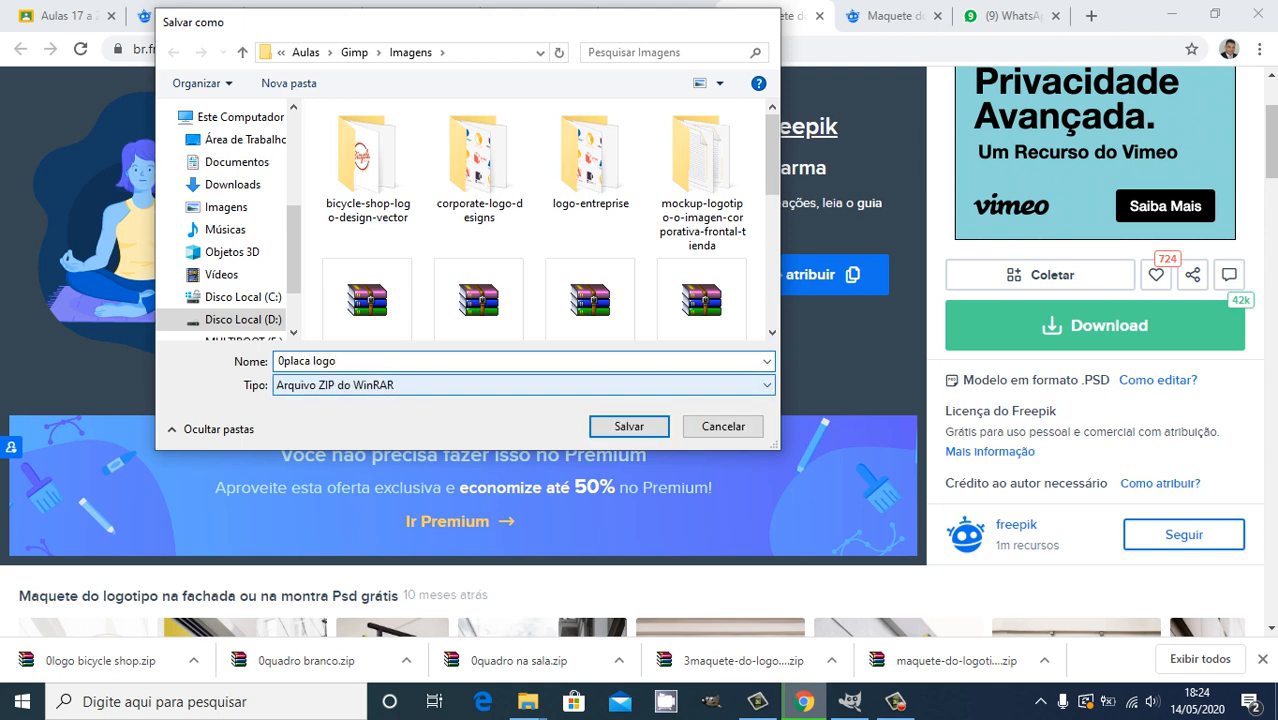
{"action": "key", "text": "Return"}
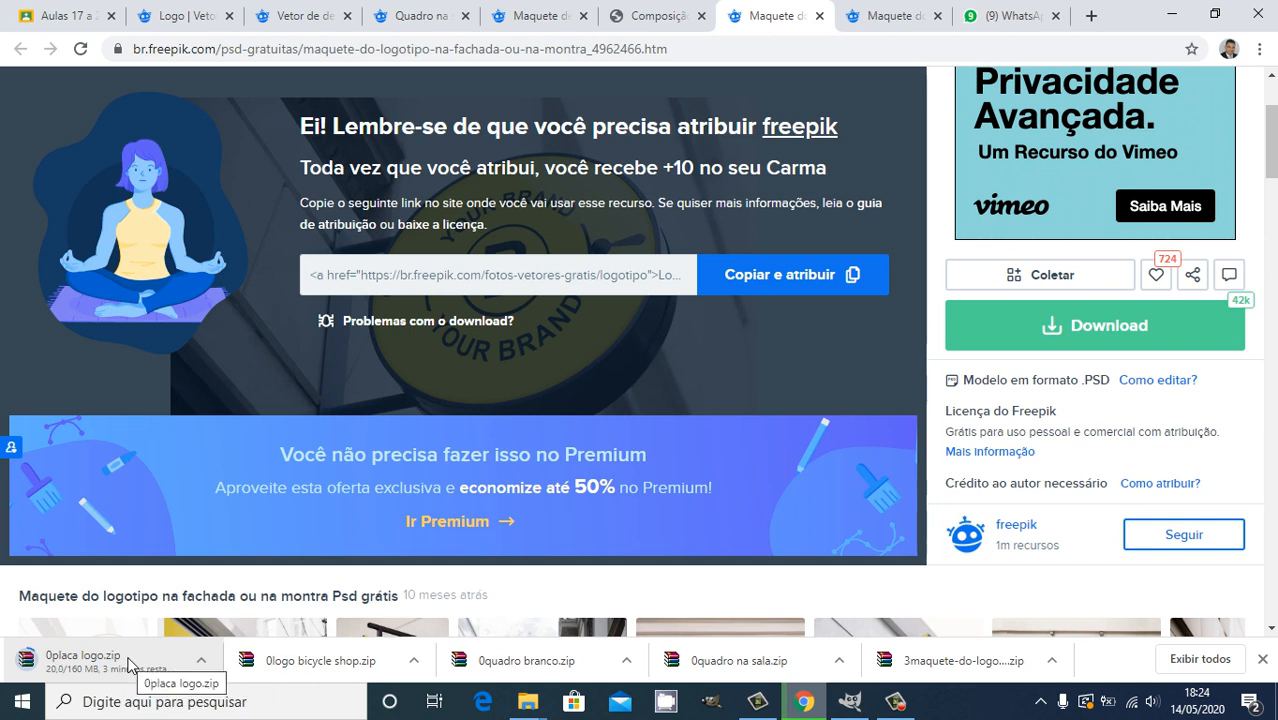
- Cancel the "0placa logo" download and show the already opened page of the rectangular yellow facade sign mockup
{"action": "left_click", "coordinate": [202, 662]}
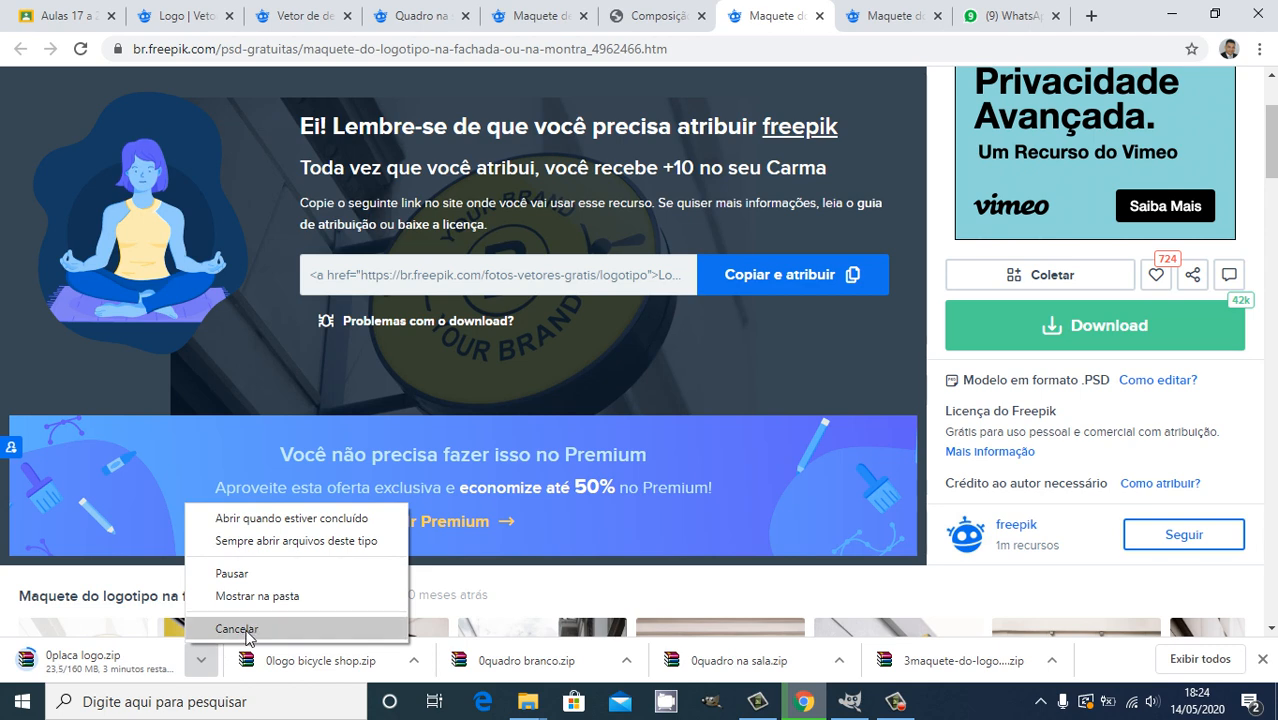
{"action": "key", "text": "Escape"}
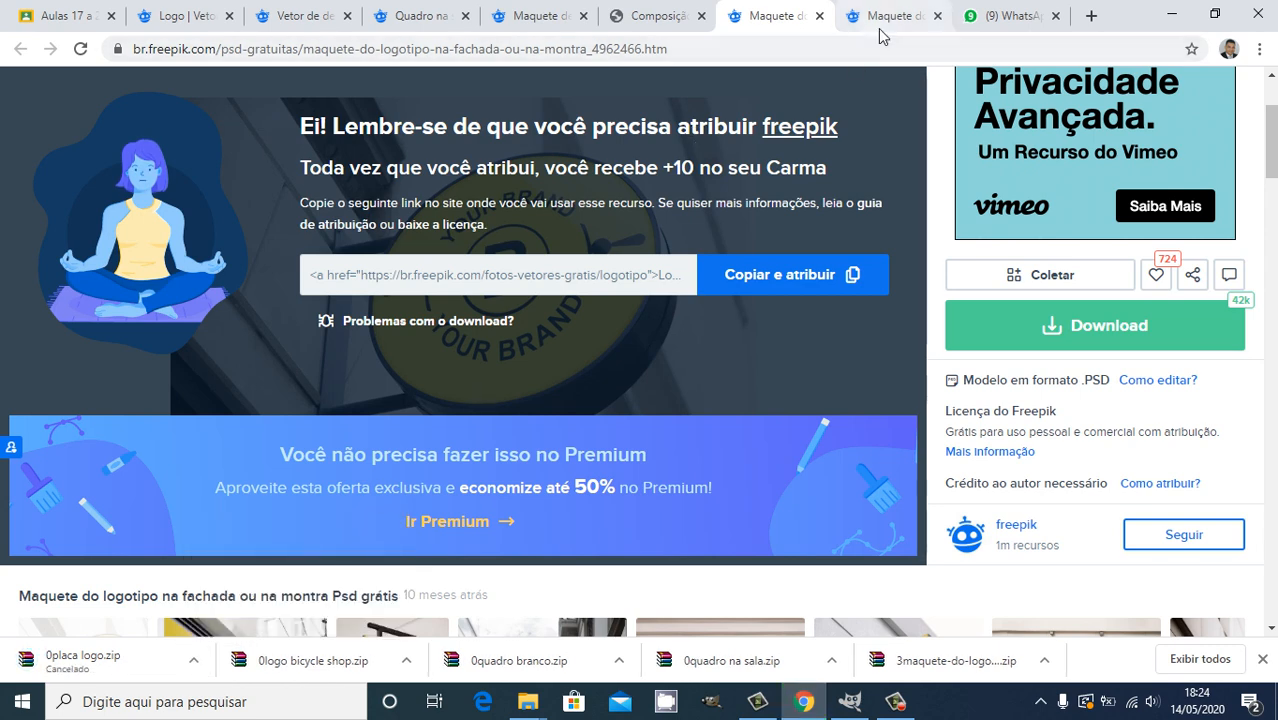
{"action": "left_click", "coordinate": [886, 24]}
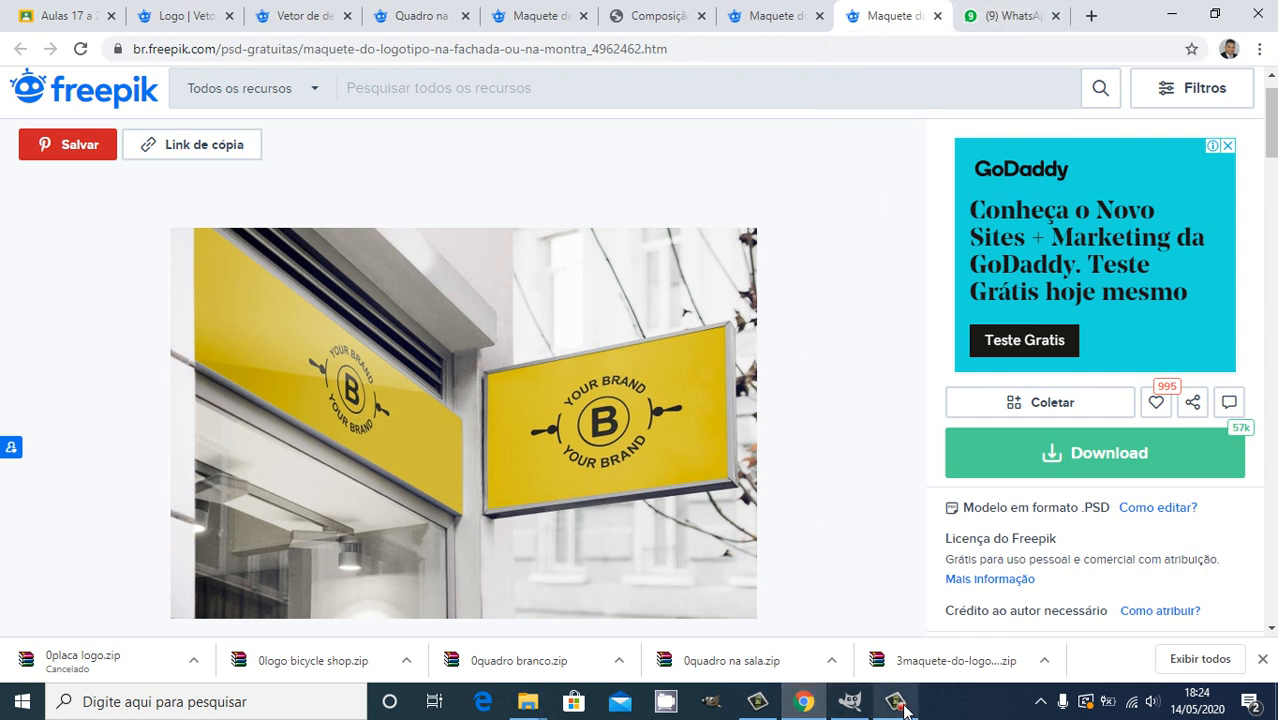
- Switch to GIMP and open the image "rio lagoa.jpg" from the Imagens folder
{"action": "mouse_move", "coordinate": [897, 706]}
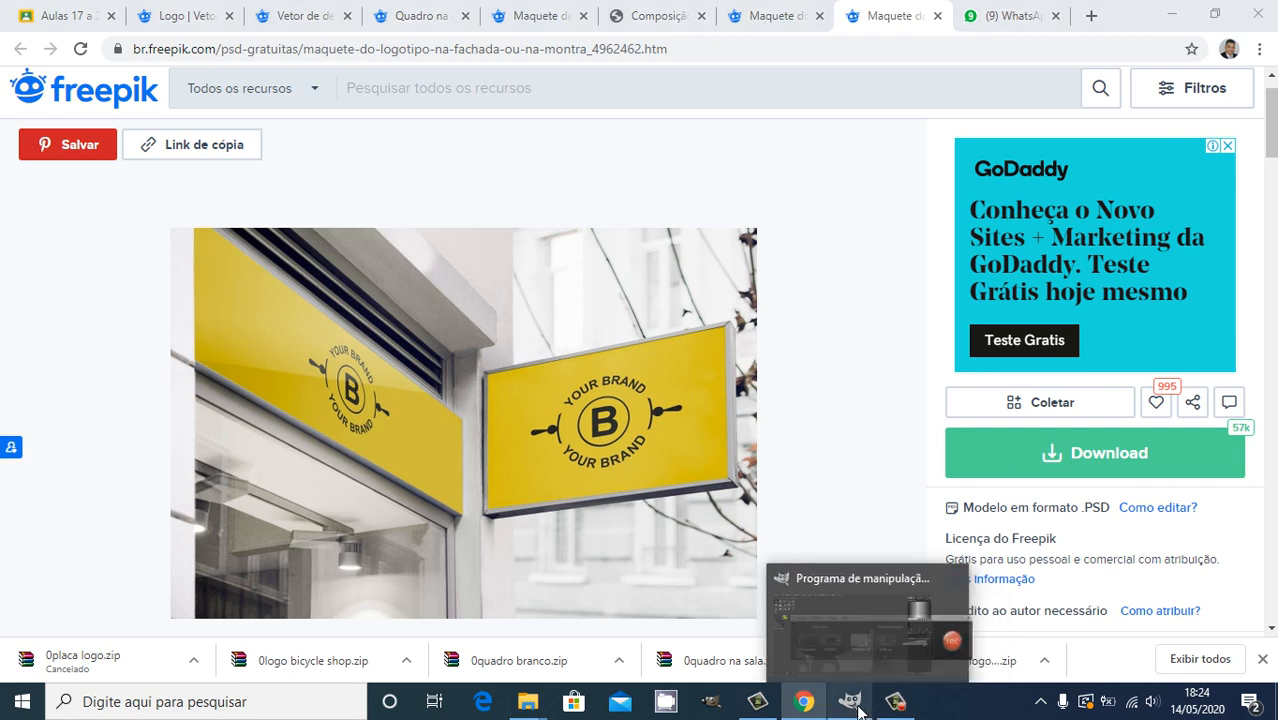
{"action": "left_click", "coordinate": [850, 701]}
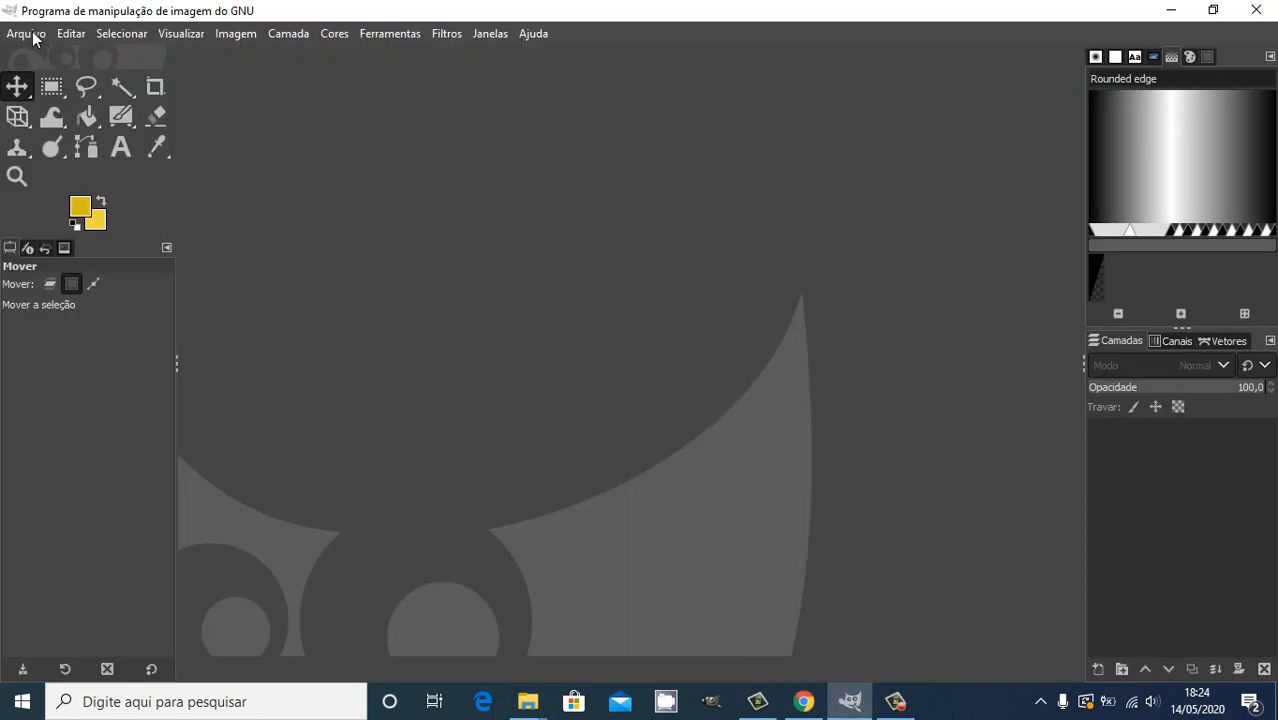
{"action": "left_click", "coordinate": [31, 35]}
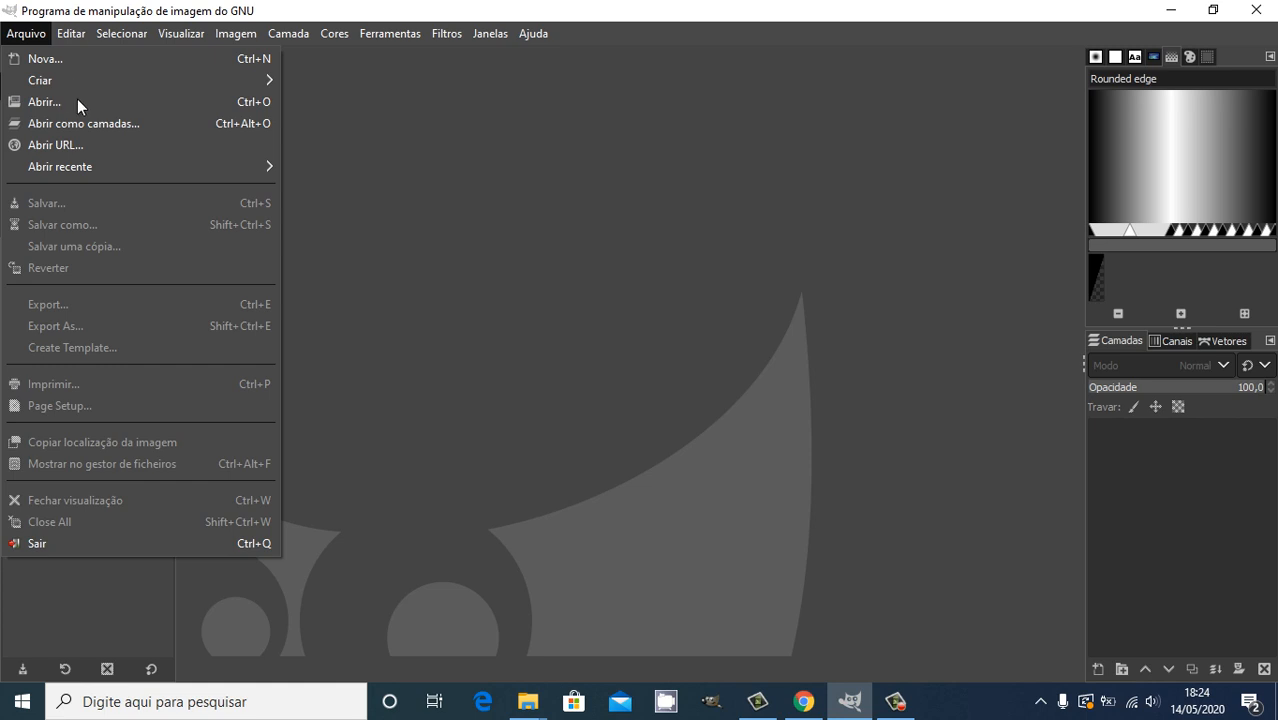
{"action": "left_click", "coordinate": [75, 100]}
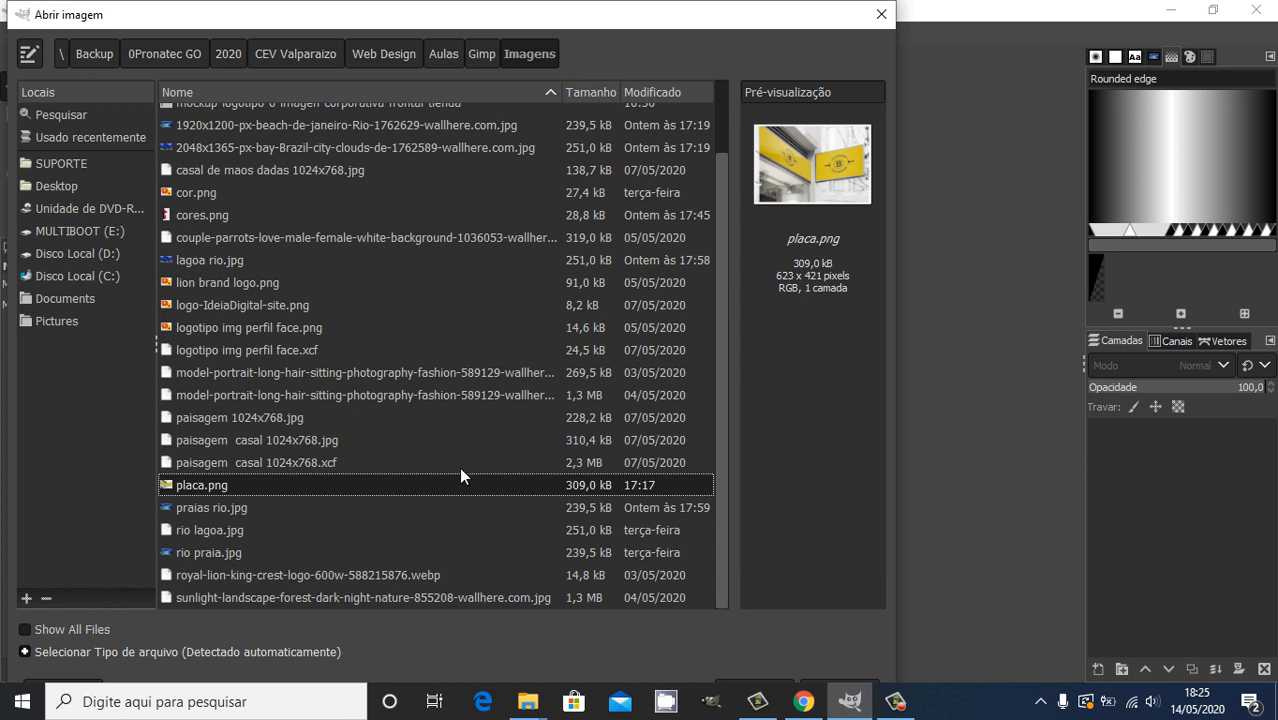
{"action": "left_click", "coordinate": [213, 530]}
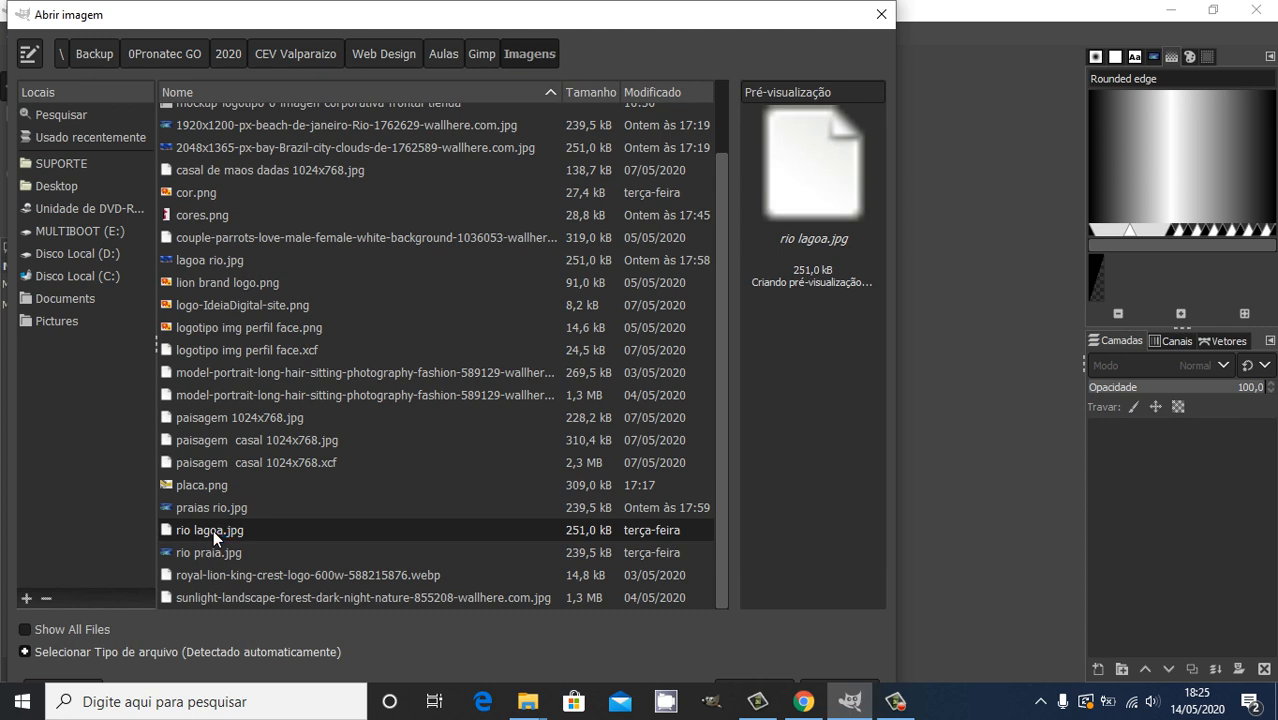
{"action": "double_click", "coordinate": [213, 530]}
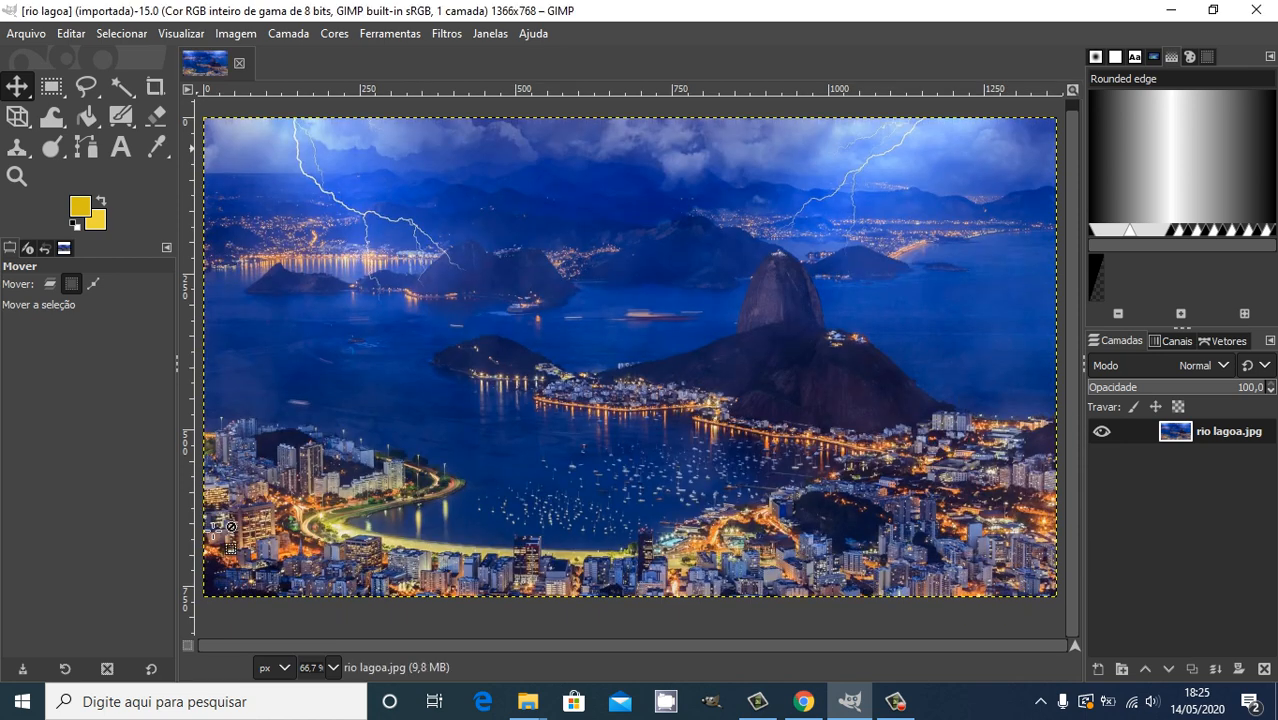
- Switch to Chrome, show the downloaded "0quadro branco" archive in its folder and extract it into a folder of the same name
{"action": "left_click", "coordinate": [30, 35]}
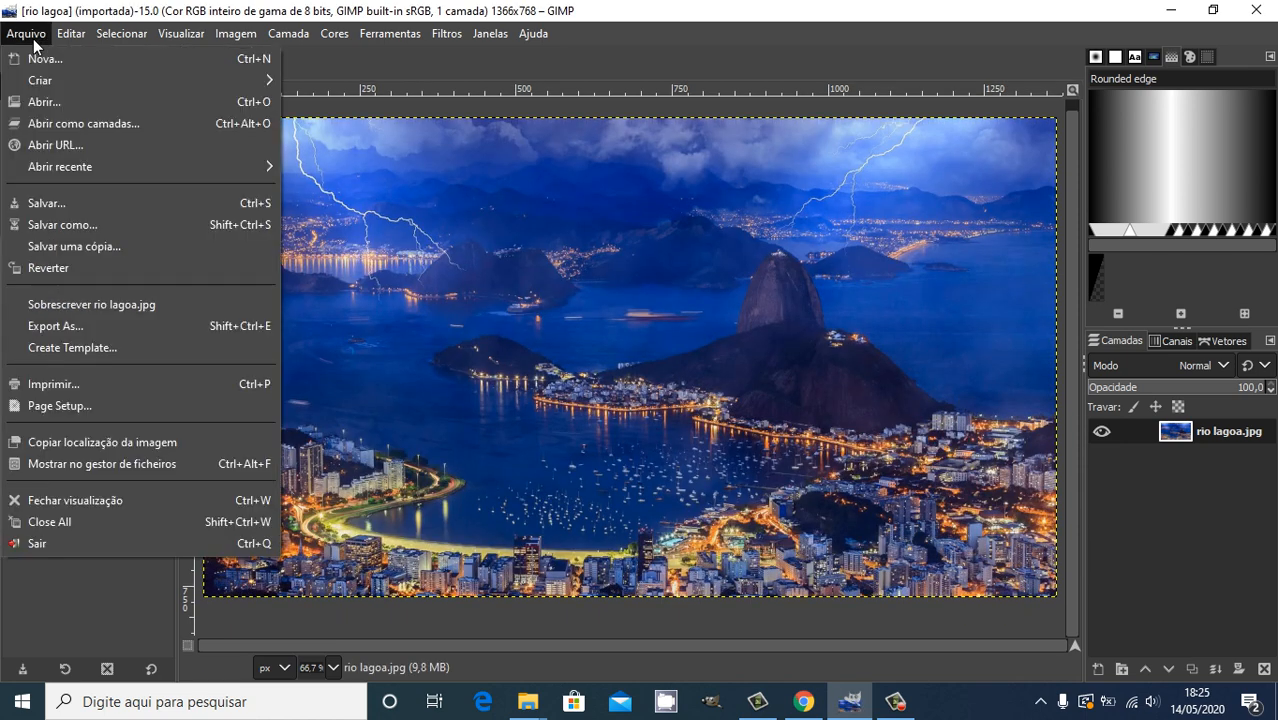
{"action": "mouse_move", "coordinate": [64, 76]}
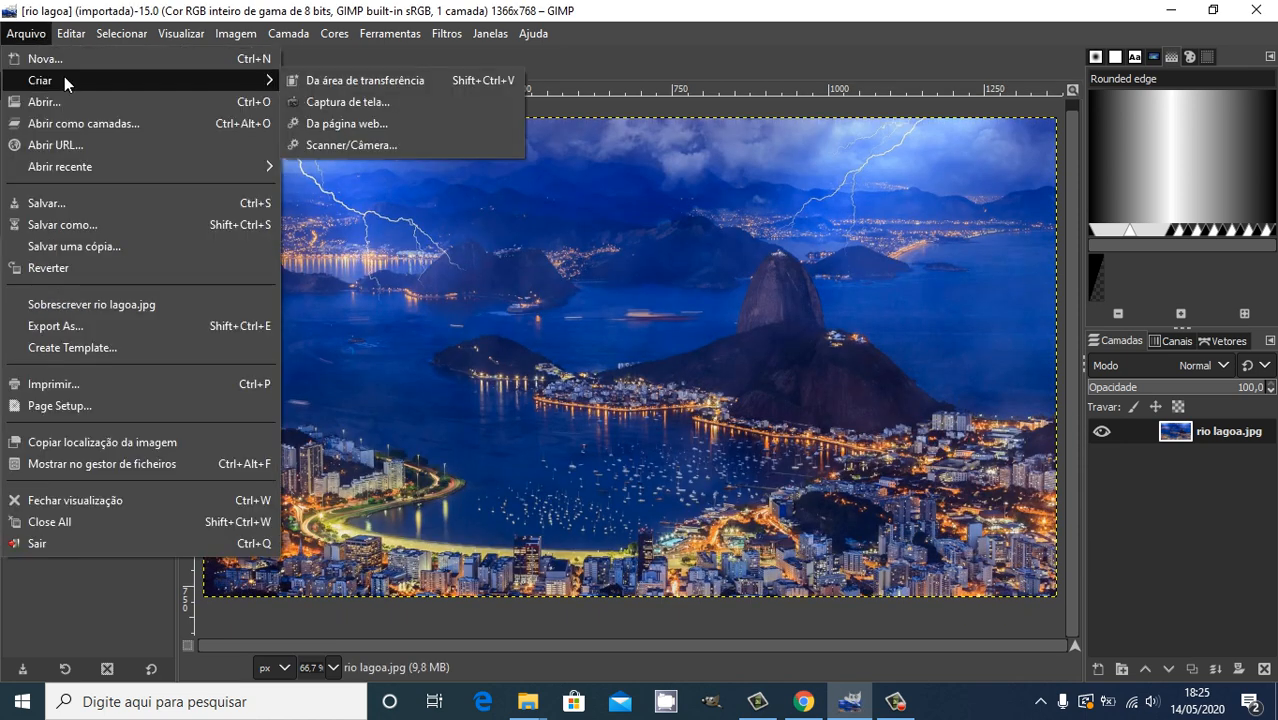
{"action": "left_click", "coordinate": [527, 708]}
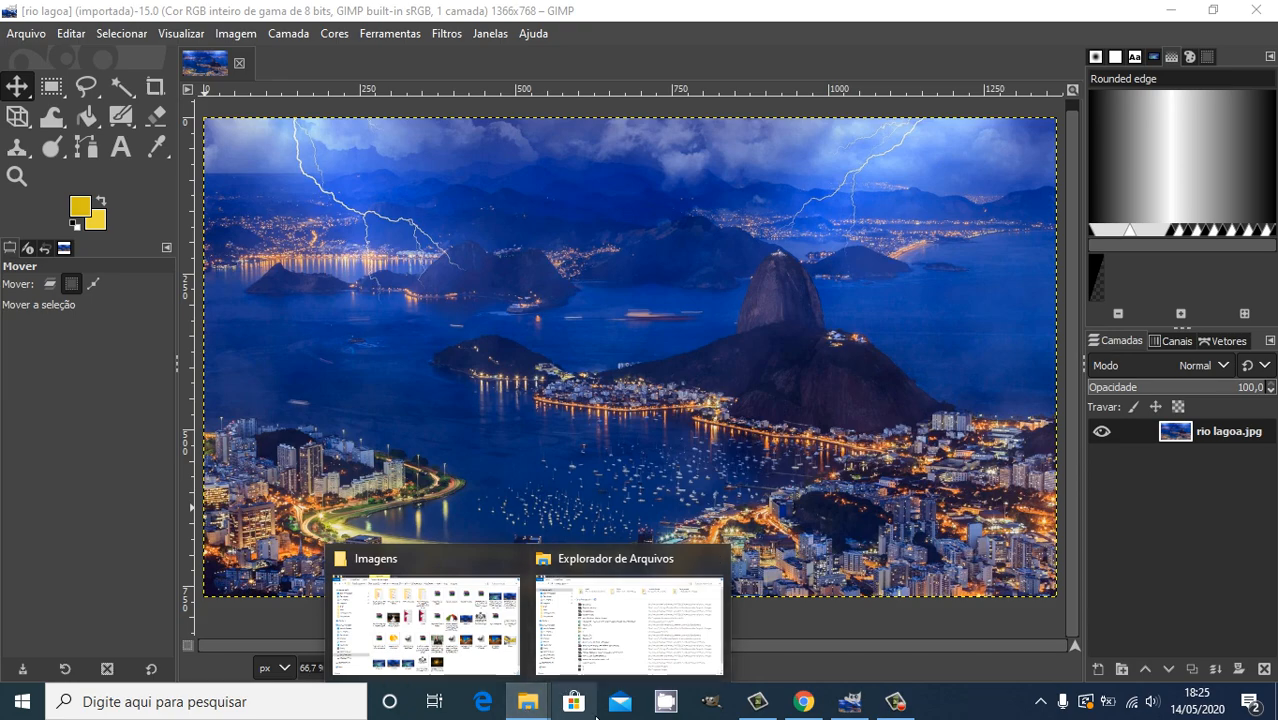
{"action": "left_click", "coordinate": [805, 706]}
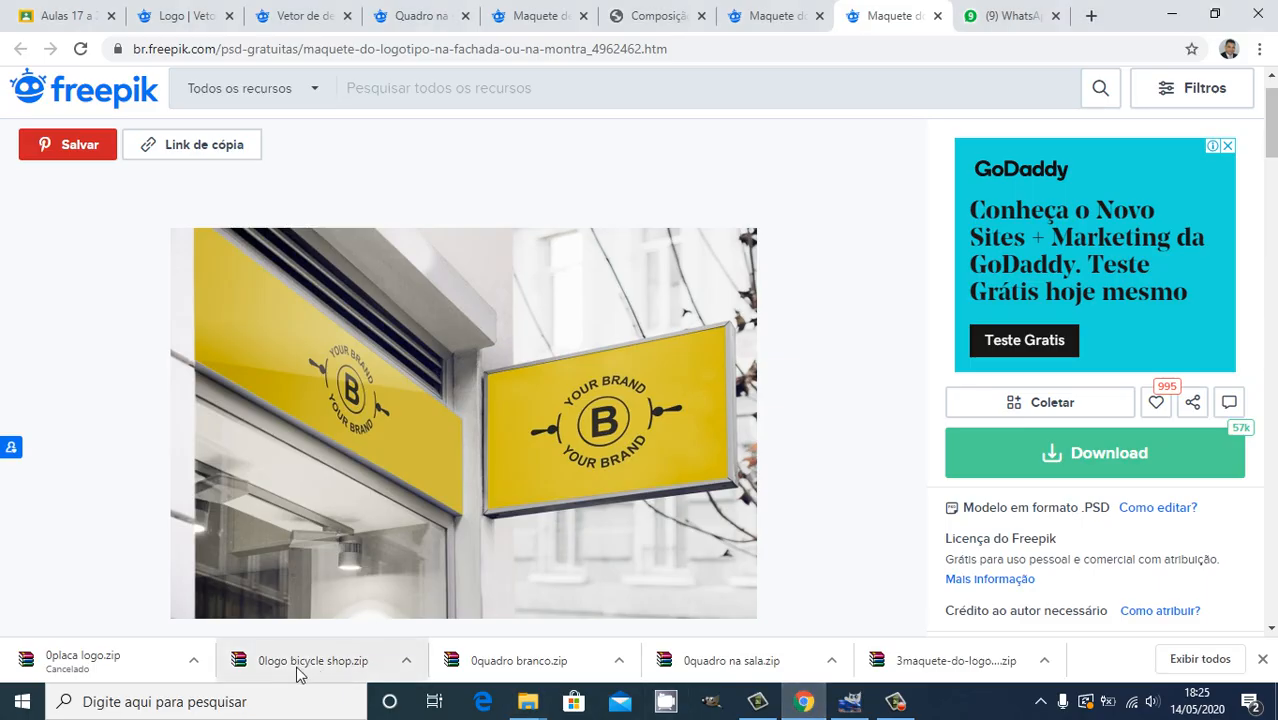
{"action": "right_click", "coordinate": [507, 664]}
{"action": "left_click", "coordinate": [582, 608]}
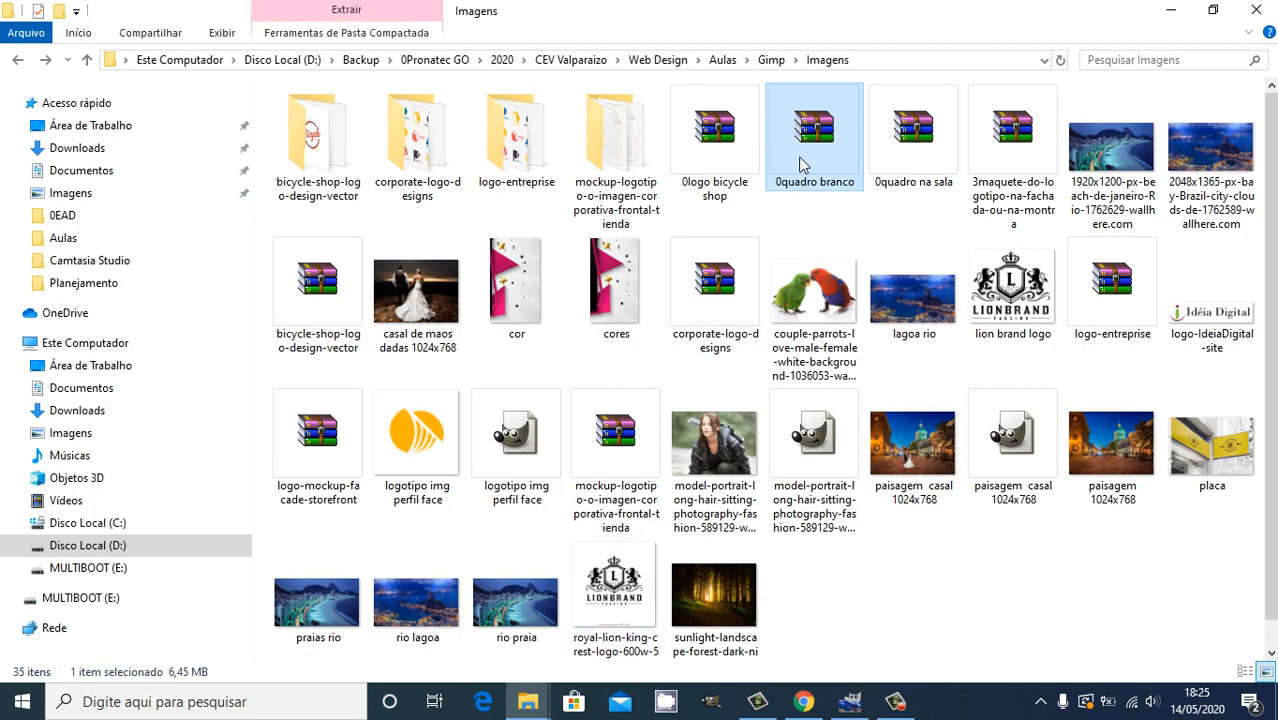
{"action": "double_click", "coordinate": [798, 156]}
{"action": "right_click", "coordinate": [798, 156]}
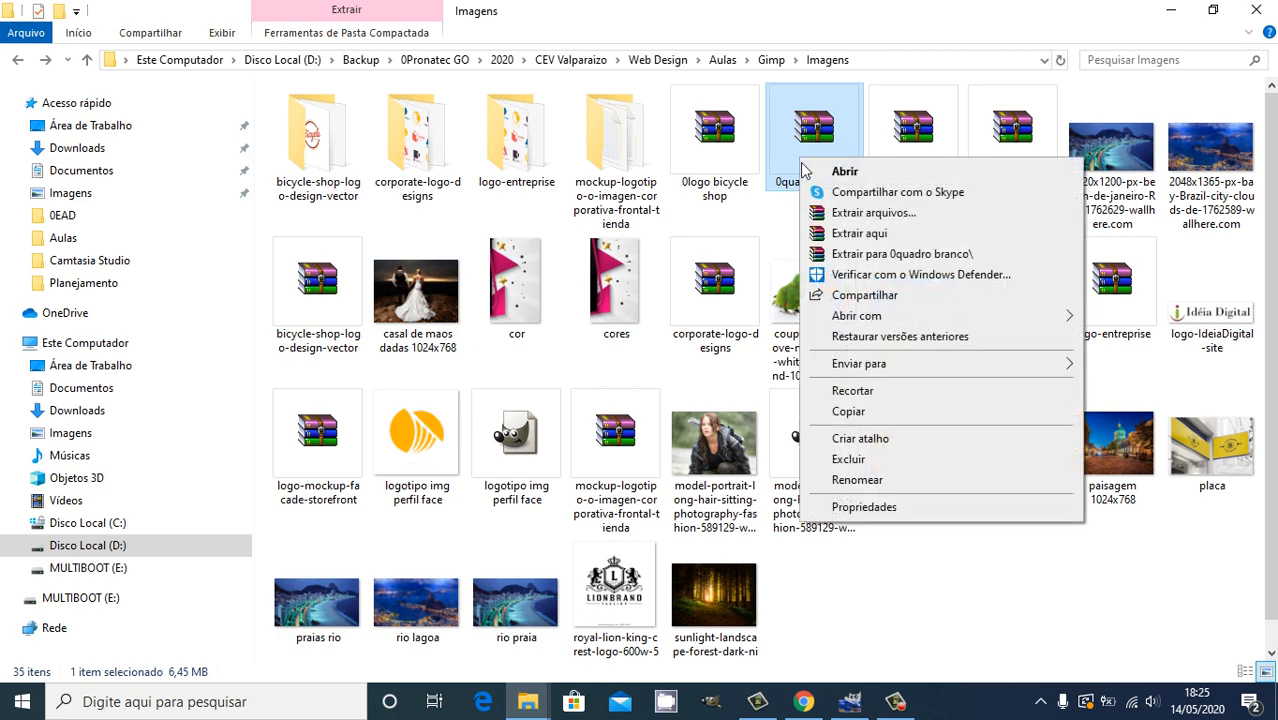
{"action": "left_click", "coordinate": [885, 256]}
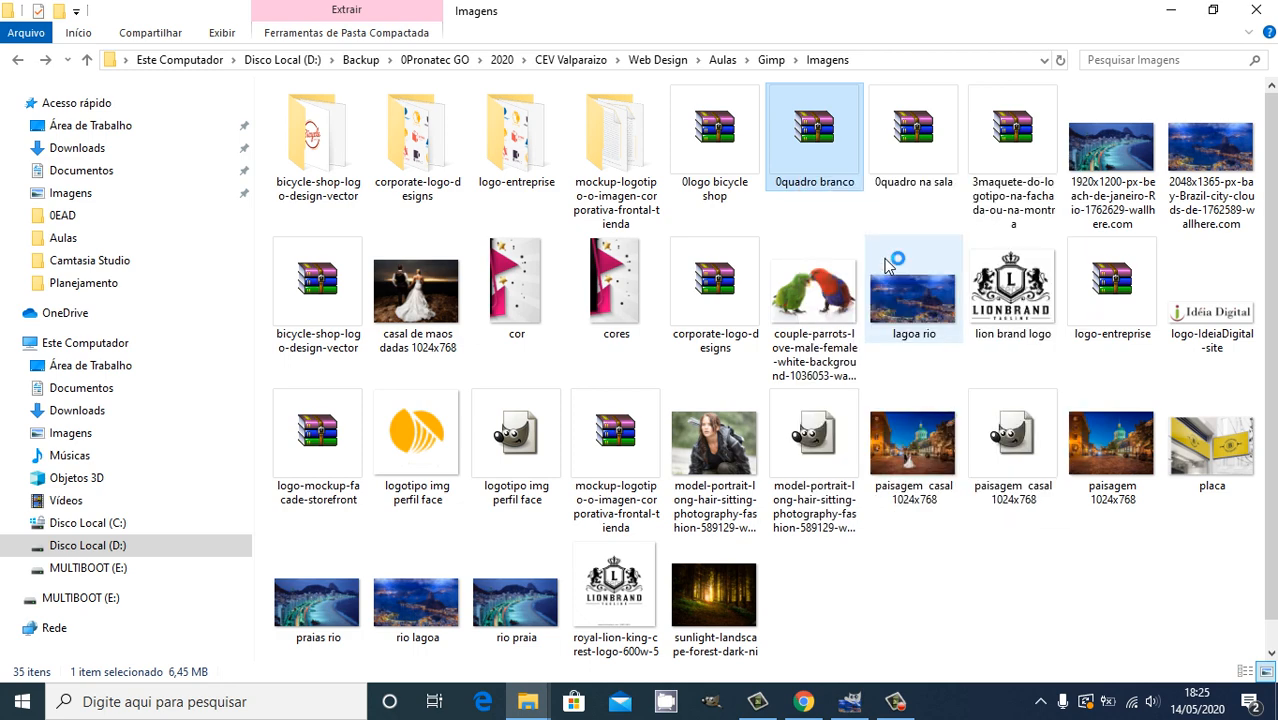
- Return to Chrome, show the "0logo bicycle shop" archive in its folder and extract it into a folder of the same name
{"action": "left_click", "coordinate": [804, 701]}
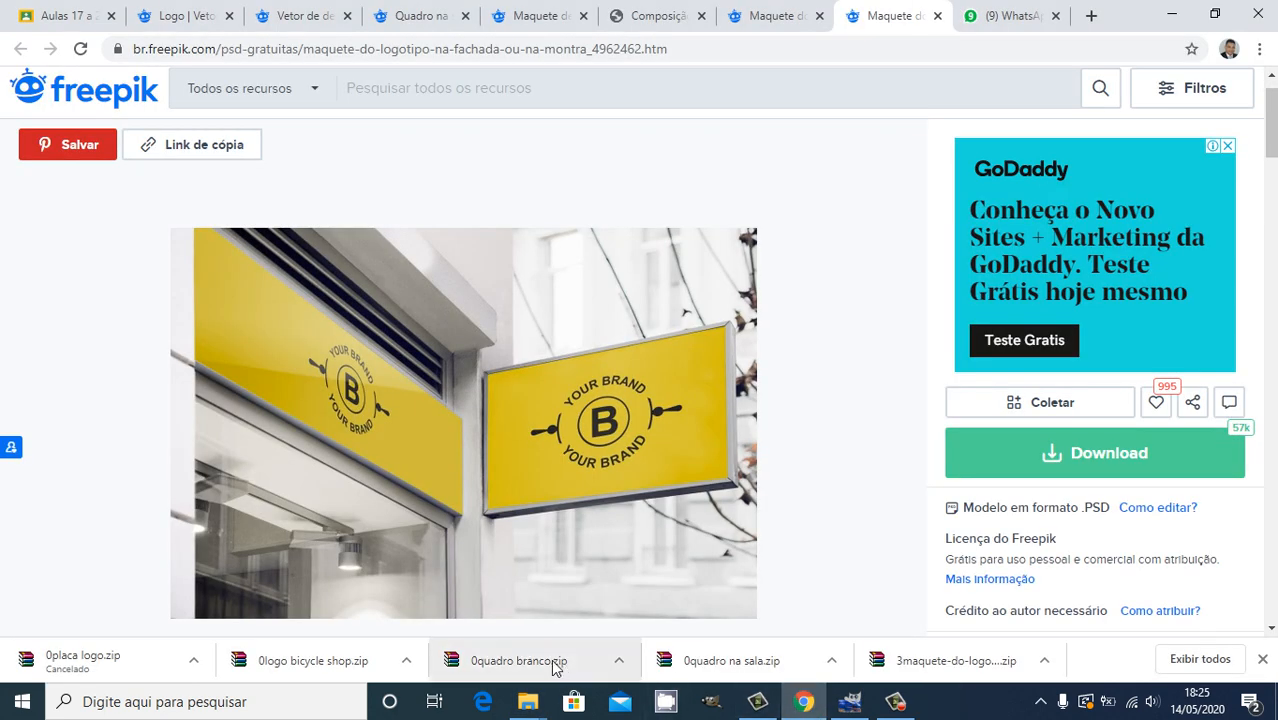
{"action": "right_click", "coordinate": [318, 658]}
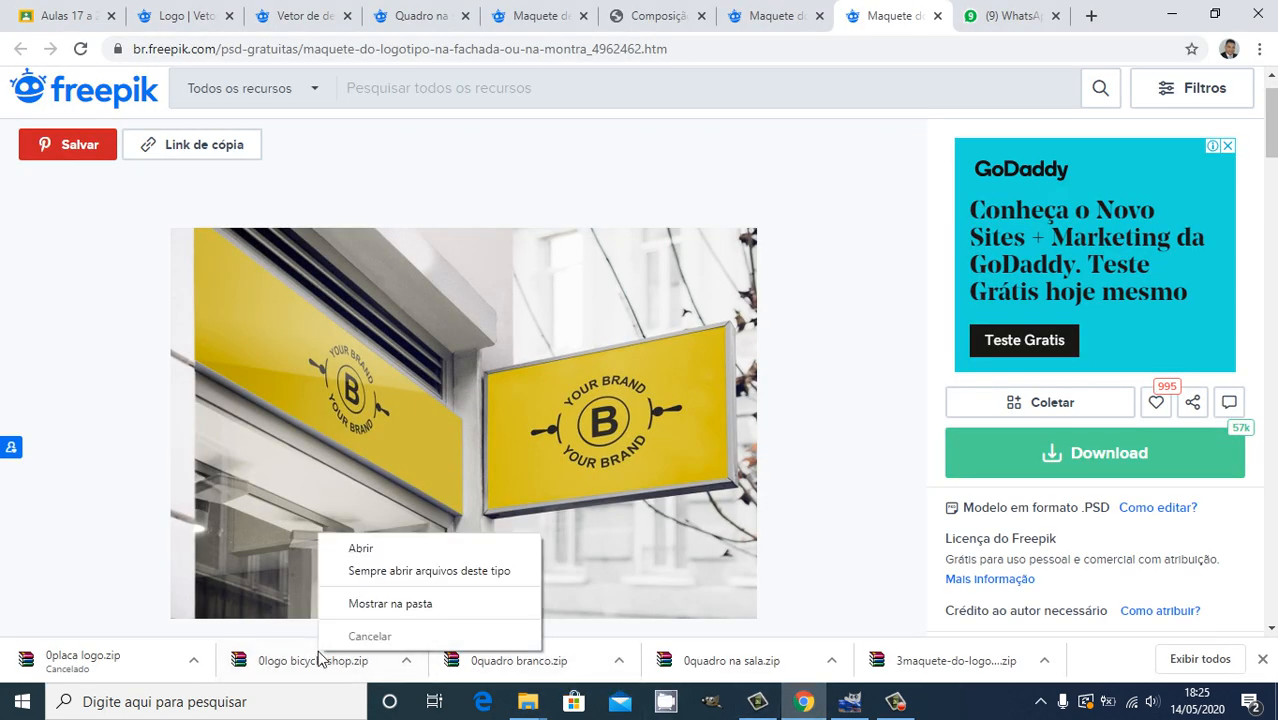
{"action": "left_click", "coordinate": [426, 606]}
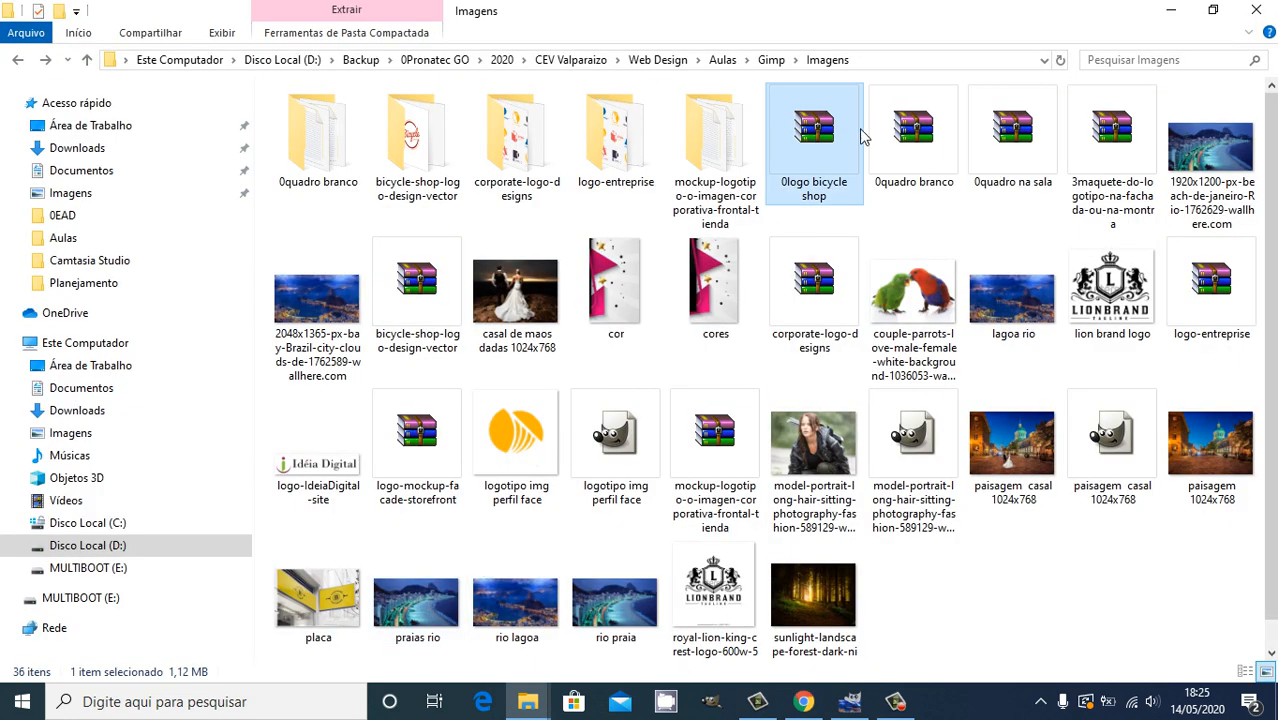
{"action": "right_click", "coordinate": [814, 146]}
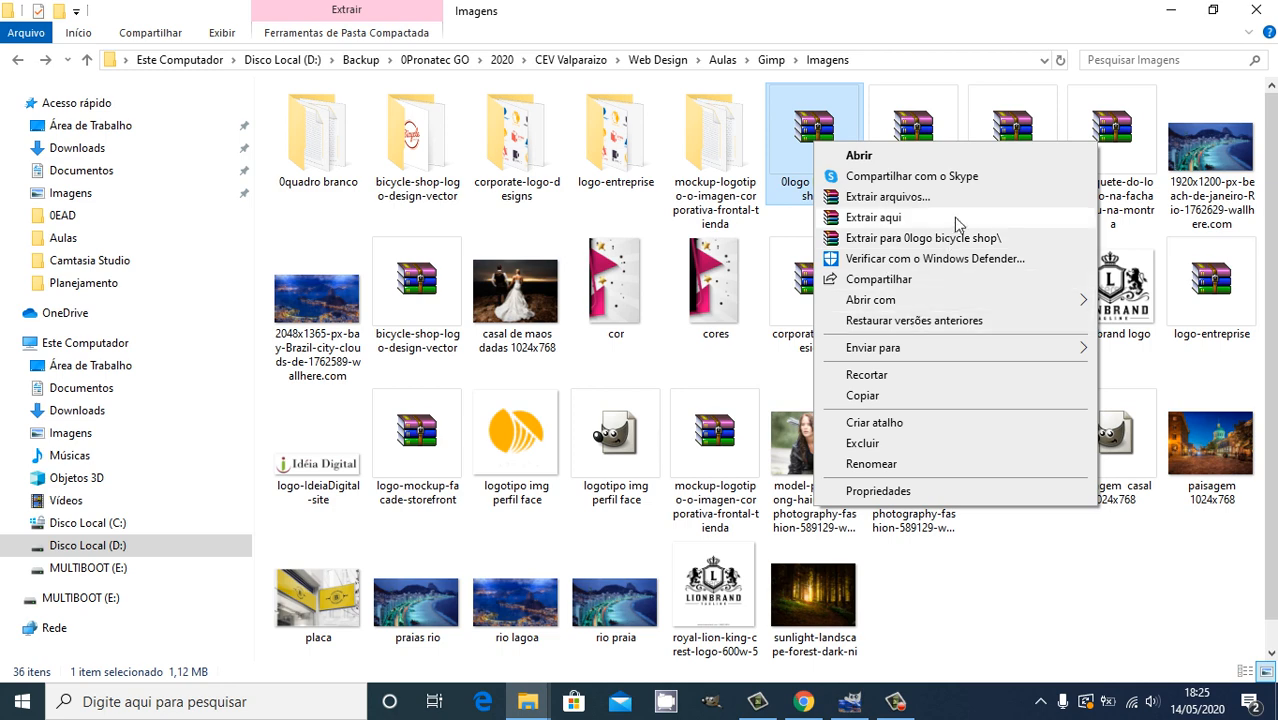
{"action": "left_click", "coordinate": [928, 244]}
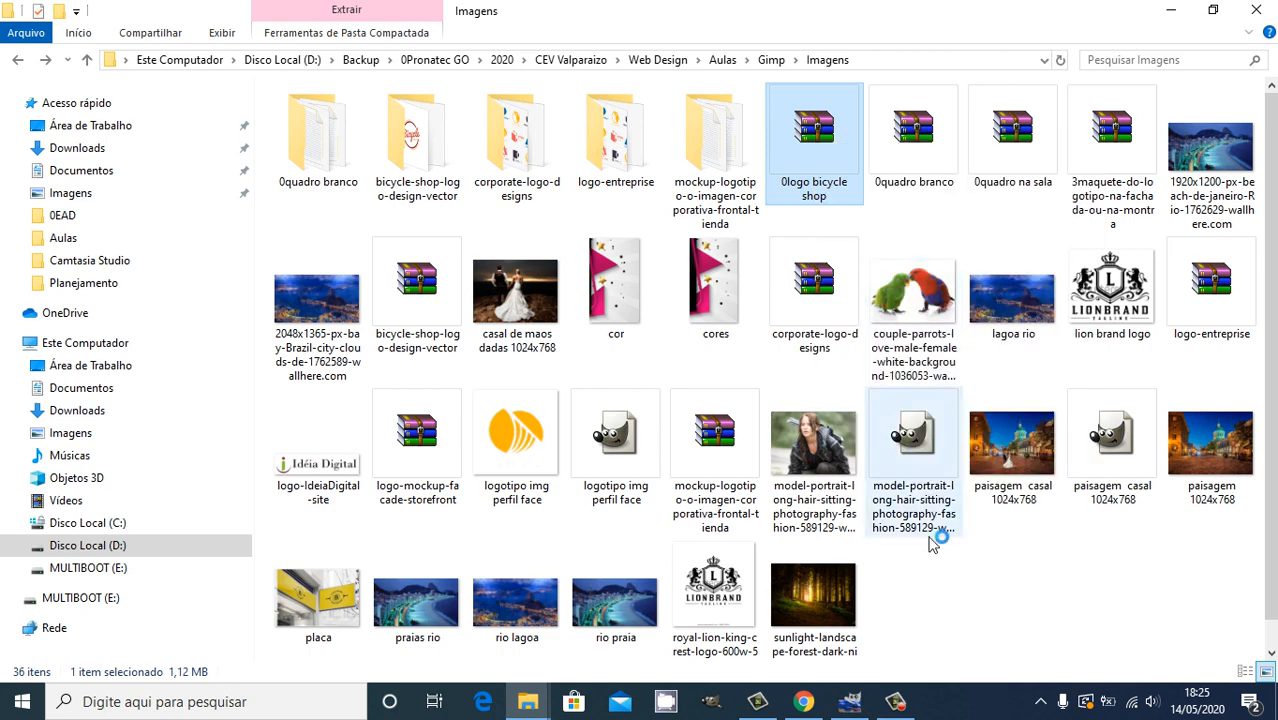
- Return to Chrome, show the "0quadro na sala" archive in its folder and extract it into a folder of the same name
{"action": "left_click", "coordinate": [801, 701]}
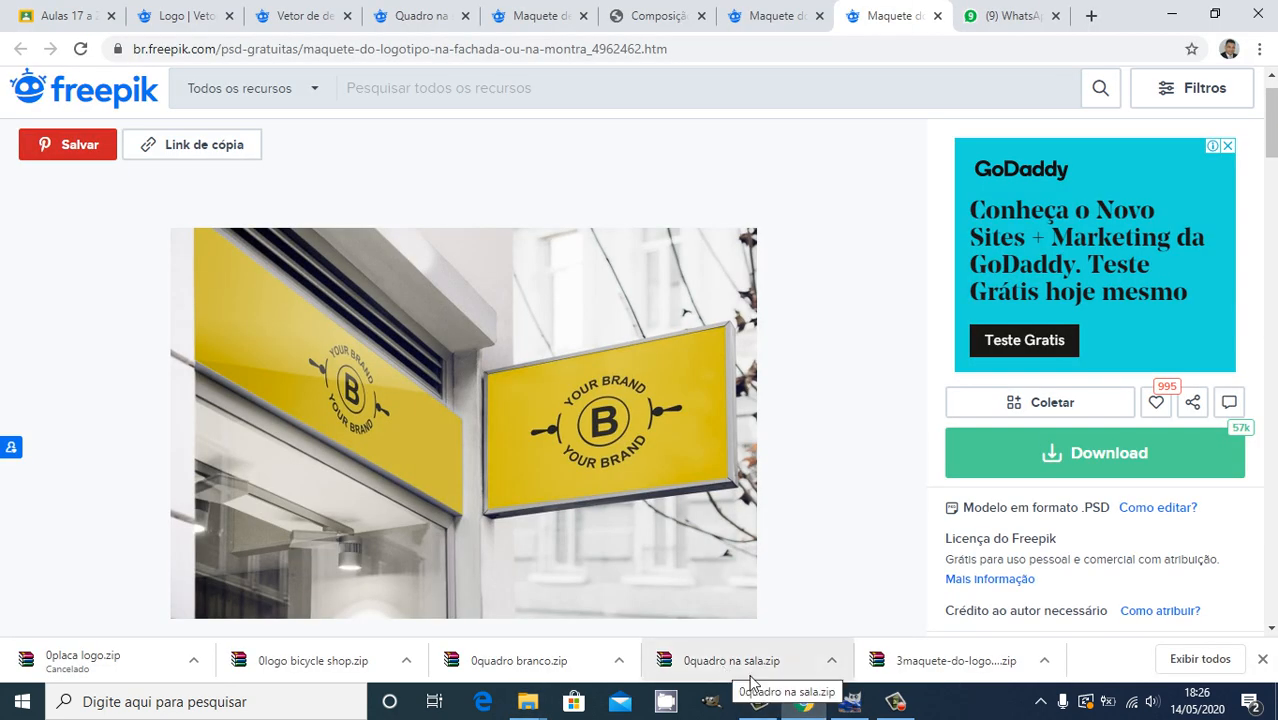
{"action": "right_click", "coordinate": [707, 660]}
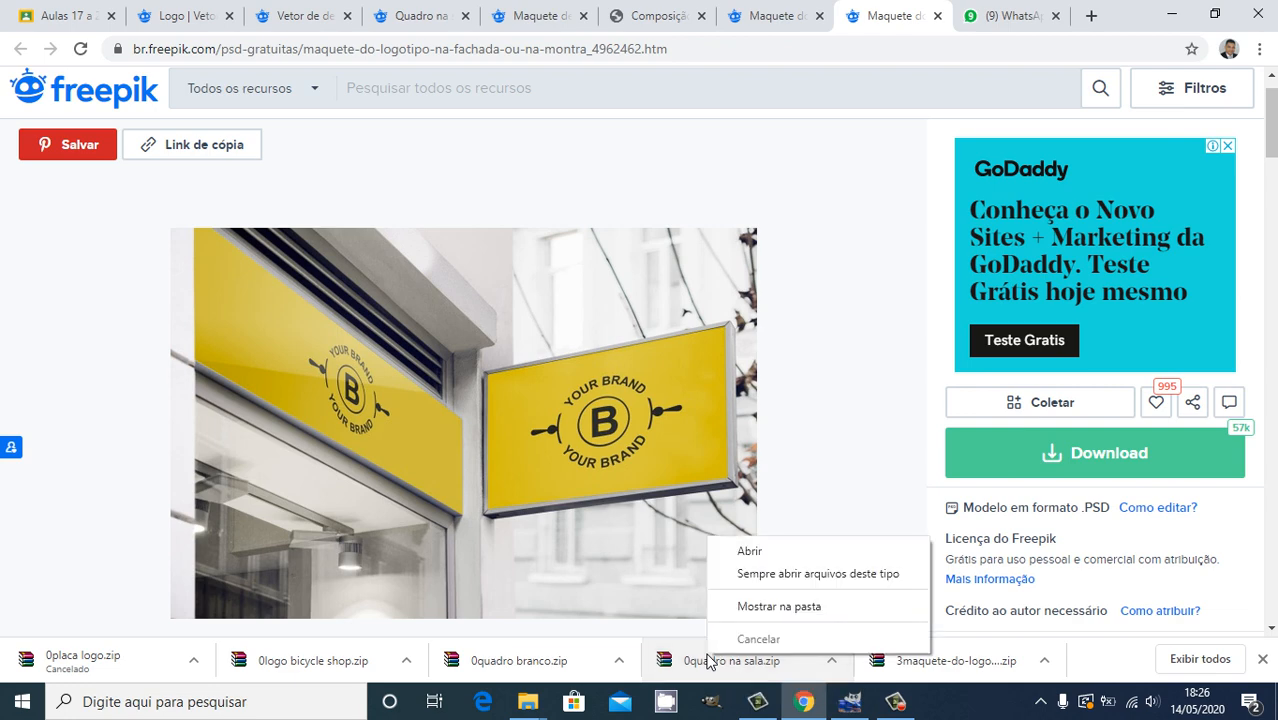
{"action": "left_click", "coordinate": [803, 608]}
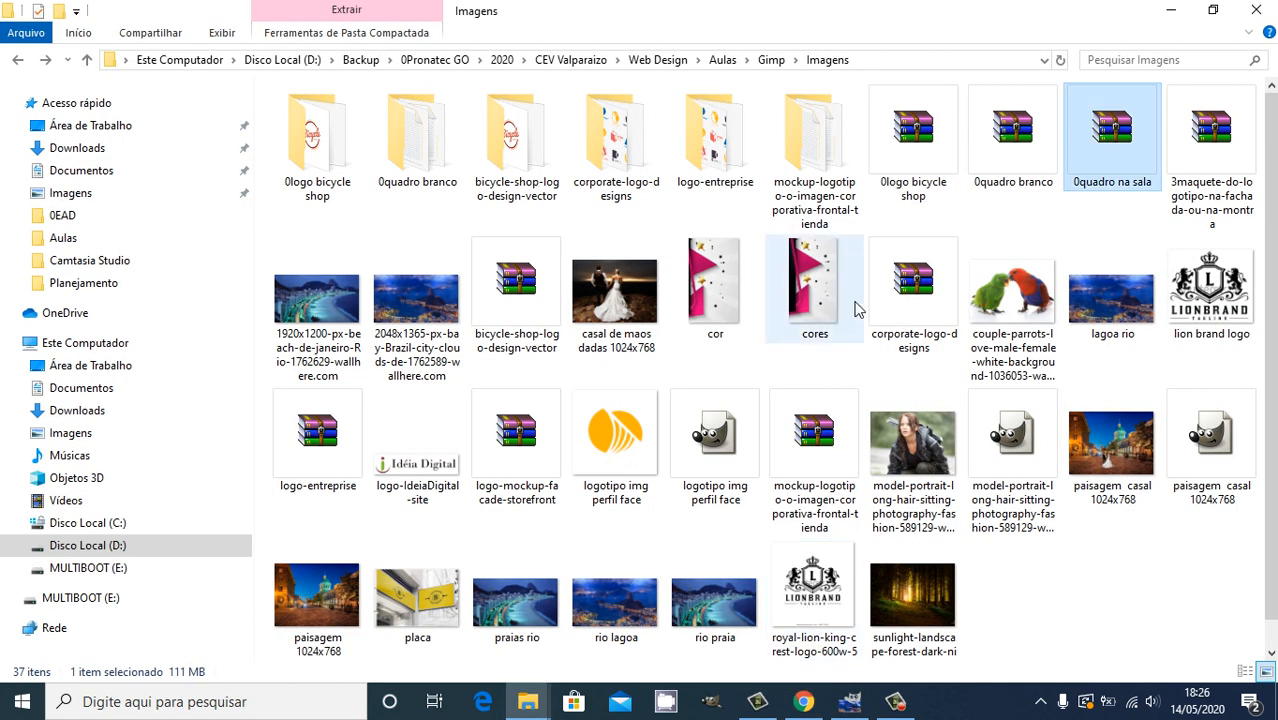
{"action": "right_click", "coordinate": [1108, 146]}
{"action": "left_click", "coordinate": [1120, 248]}
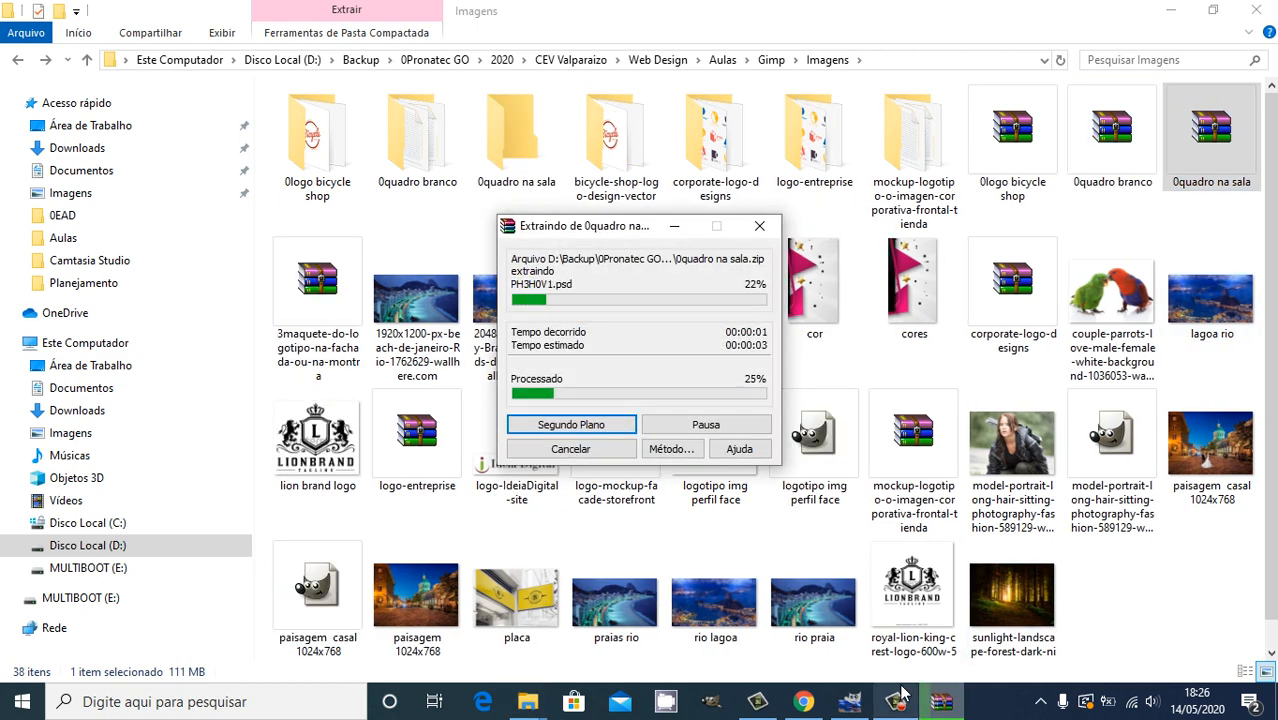
- Return to GIMP and open the image "OTQR9F0.jpg" from the "0quadro branco" folder inside Imagens
{"action": "mouse_move", "coordinate": [806, 702]}
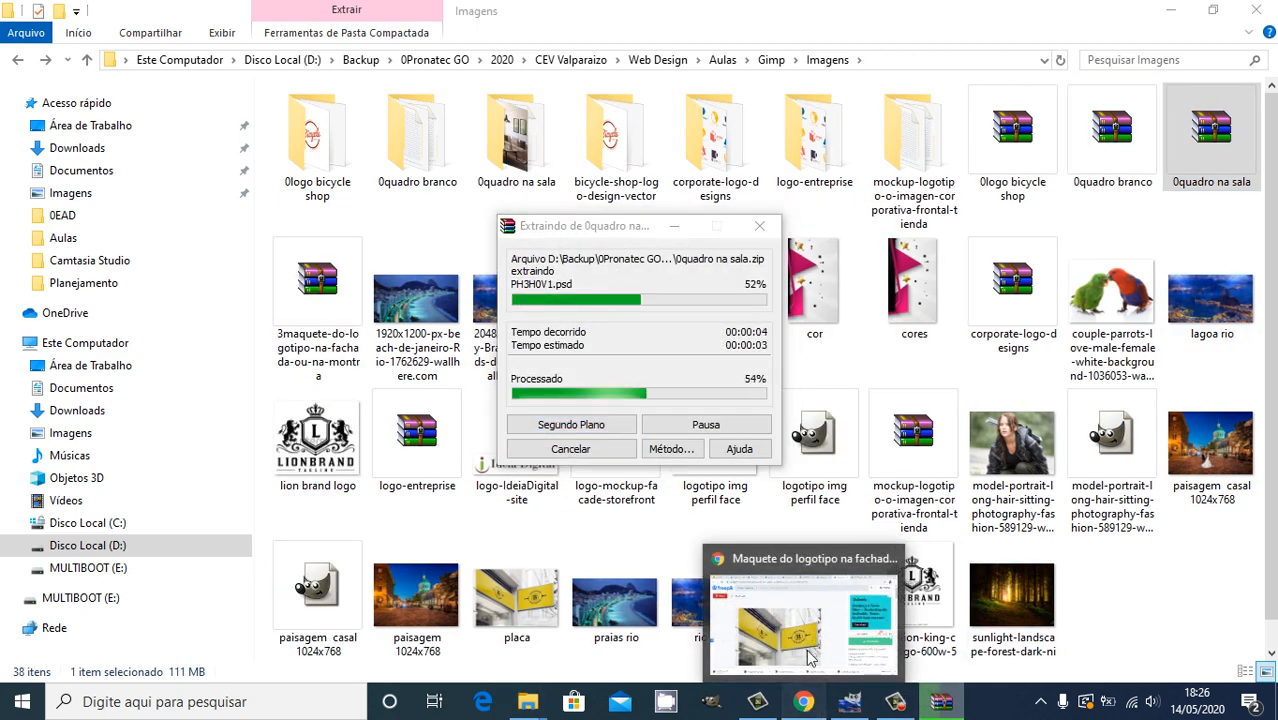
{"action": "left_click", "coordinate": [810, 657]}
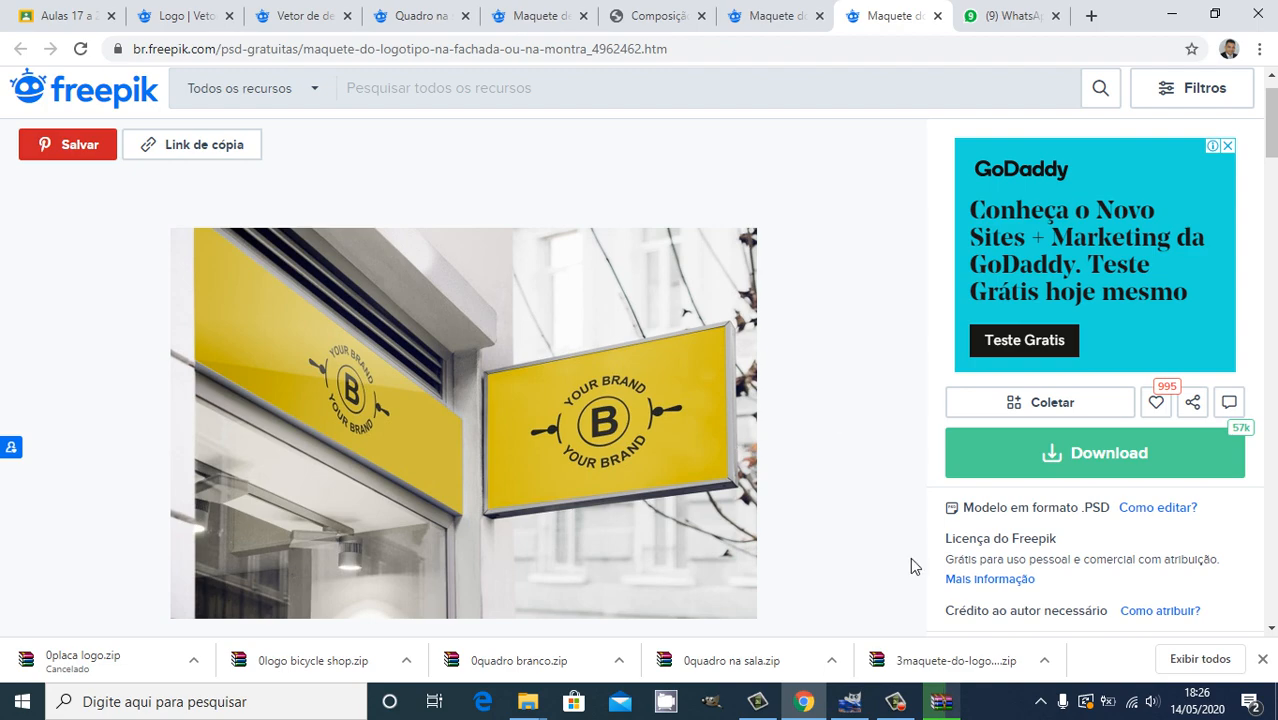
{"action": "left_click", "coordinate": [908, 700]}
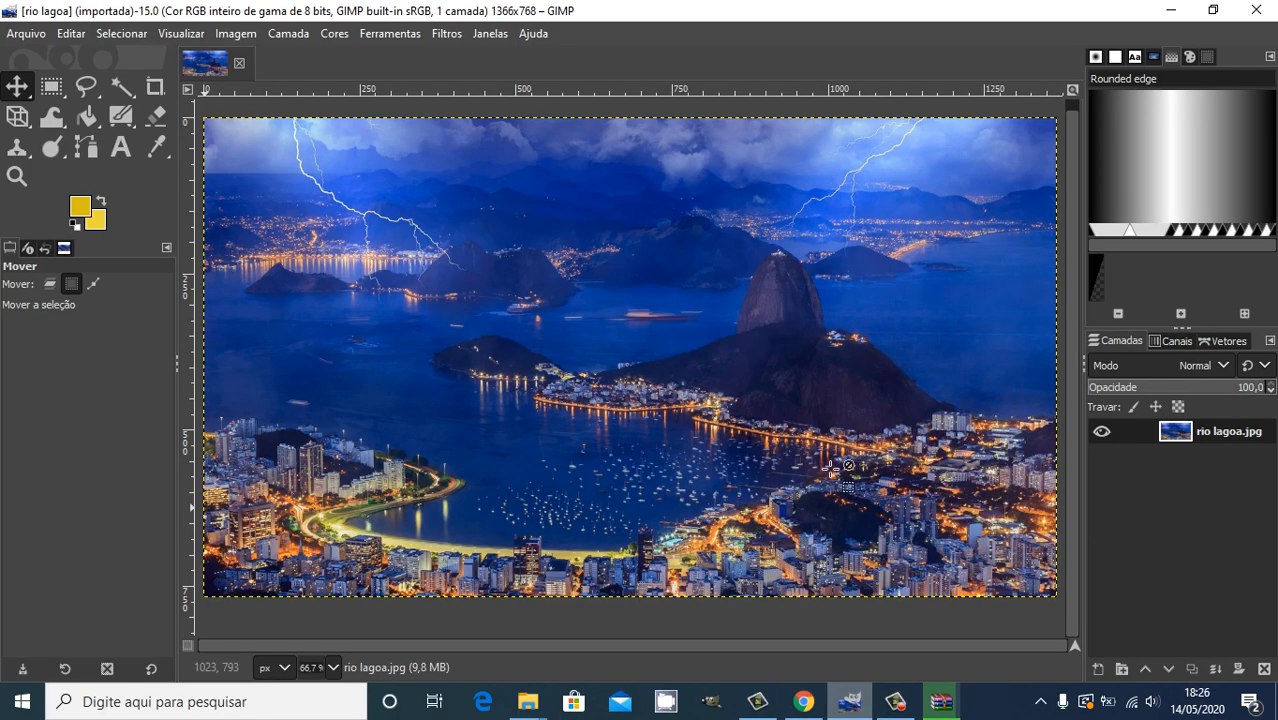
{"action": "left_click", "coordinate": [29, 38]}
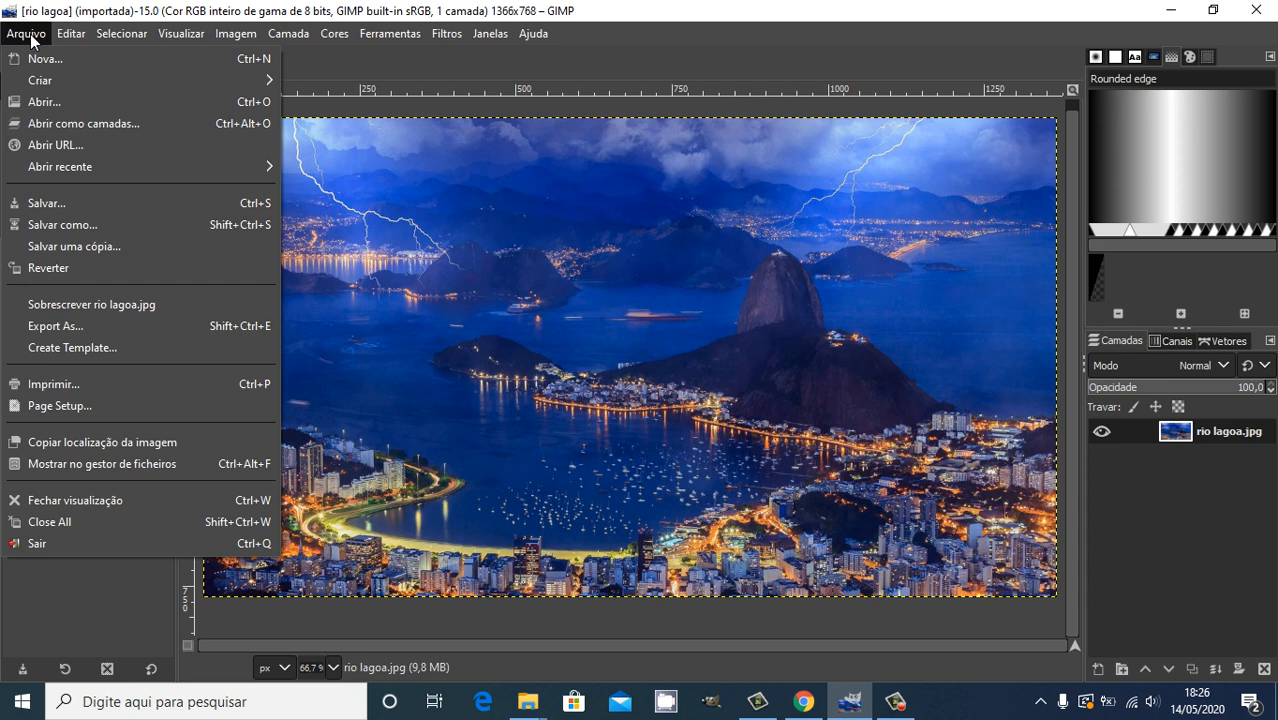
{"action": "left_click", "coordinate": [78, 104]}
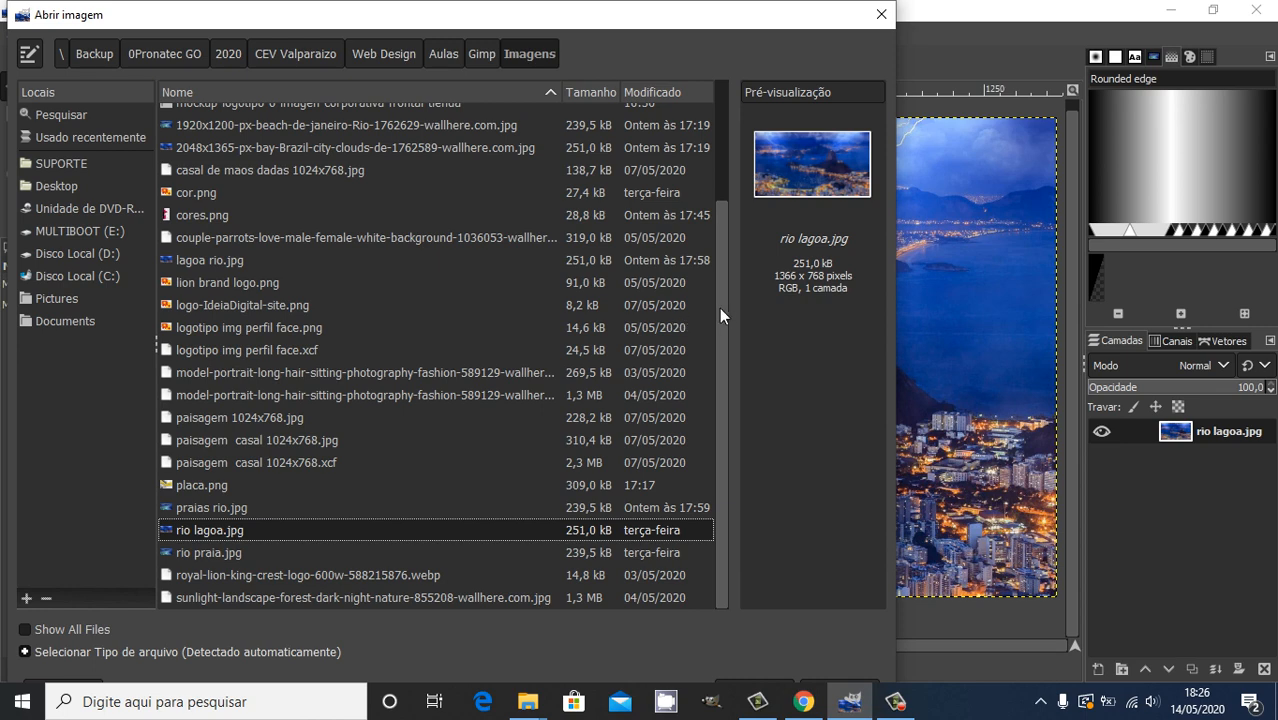
{"action": "left_click_drag", "start_coordinate": [729, 316], "coordinate": [727, 189]}
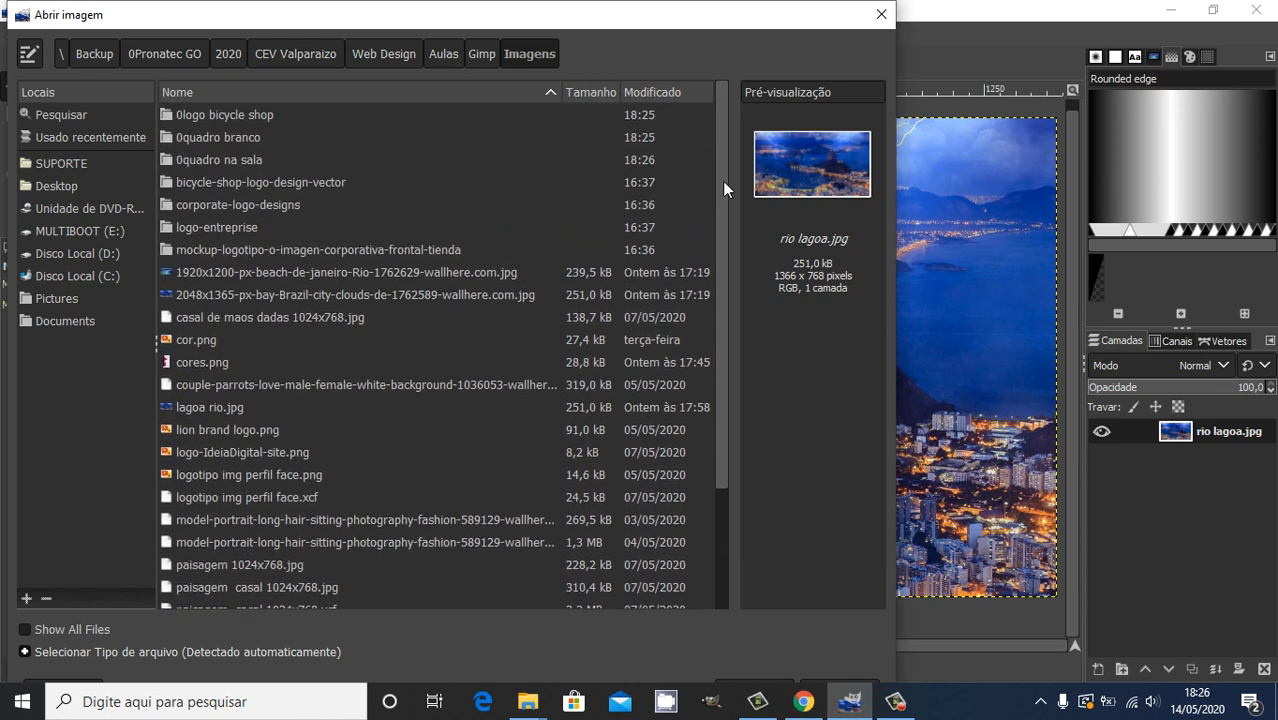
{"action": "double_click", "coordinate": [224, 140]}
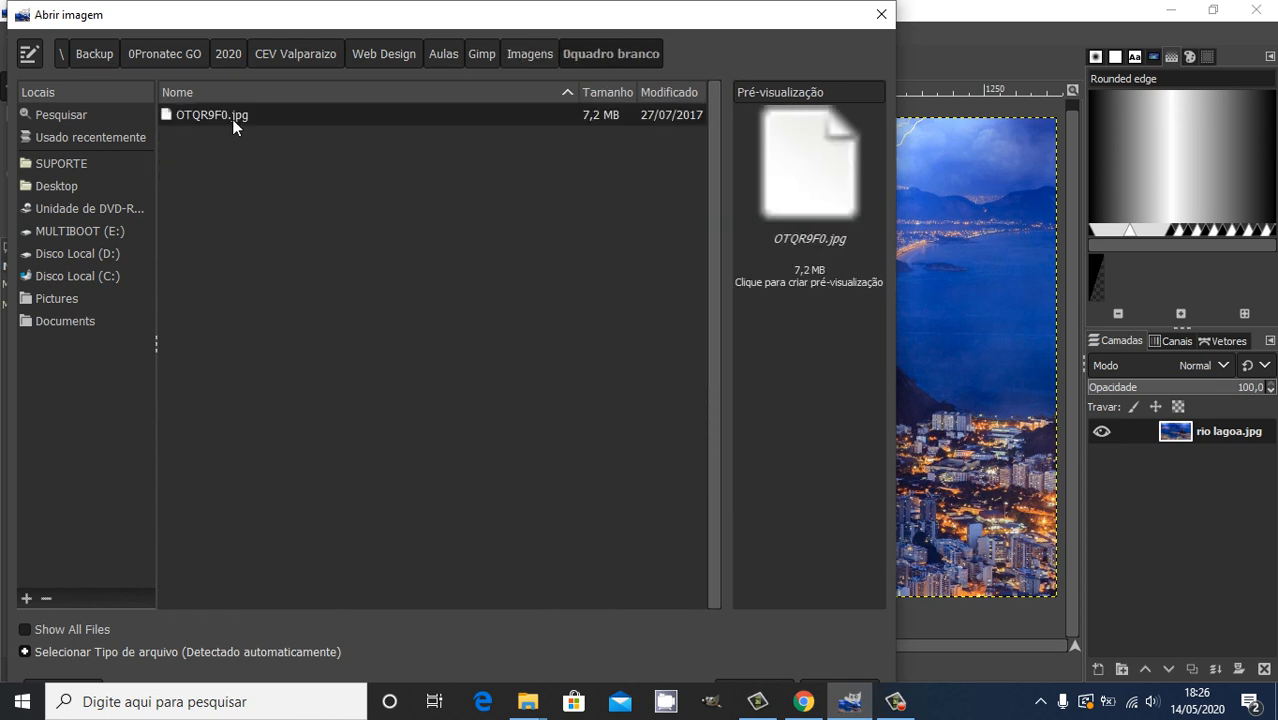
{"action": "double_click", "coordinate": [231, 116]}
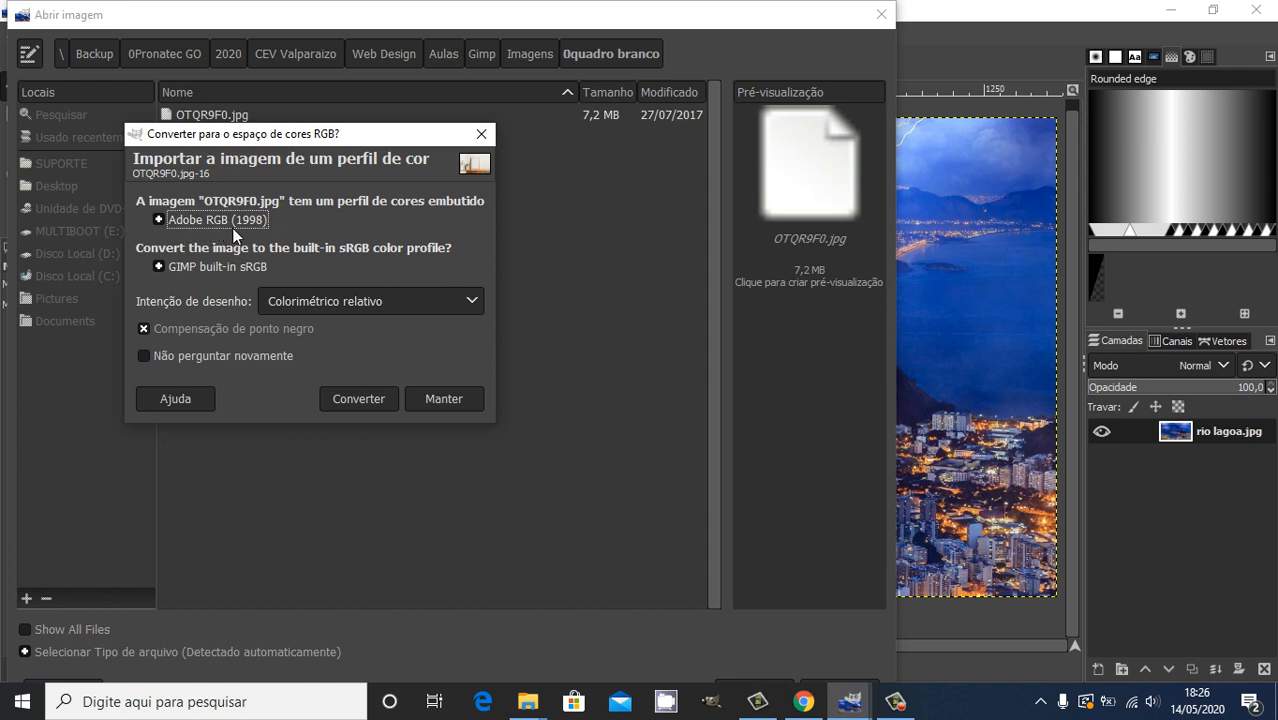
- Keep the embedded Adobe RGB (1998) color profile of the imported frame image
{"action": "left_click", "coordinate": [470, 313]}
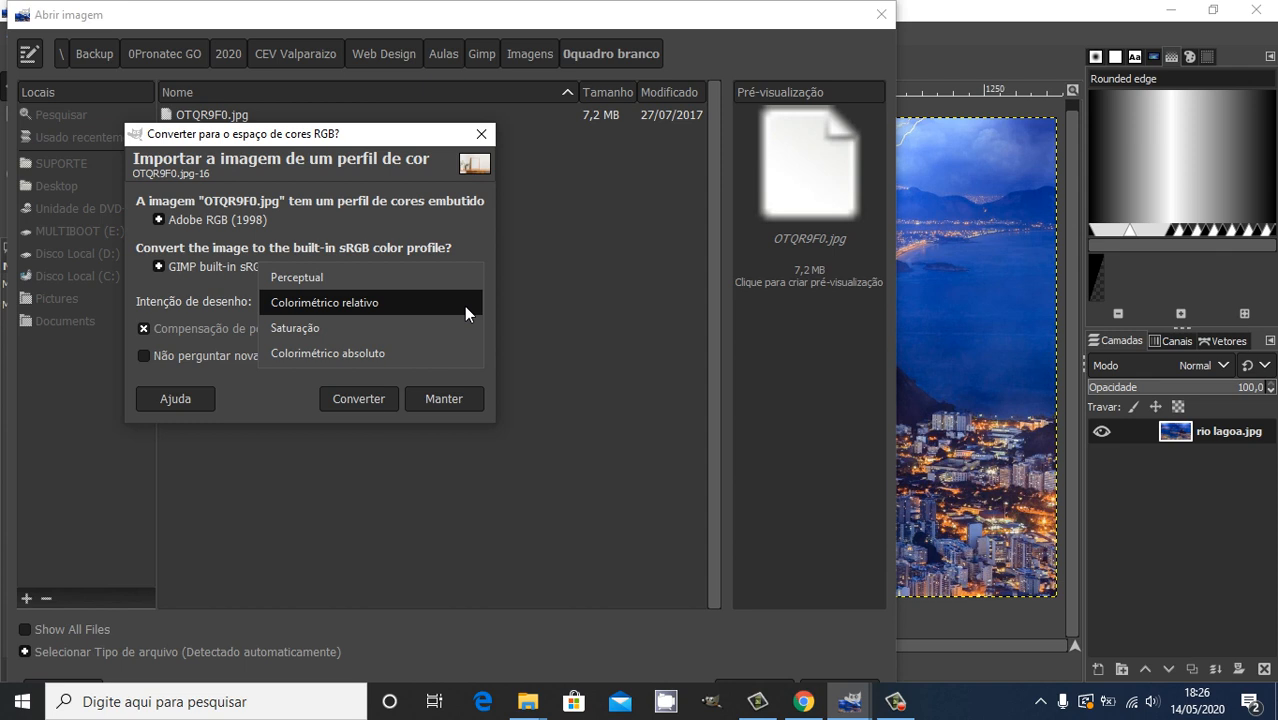
{"action": "left_click", "coordinate": [205, 295]}
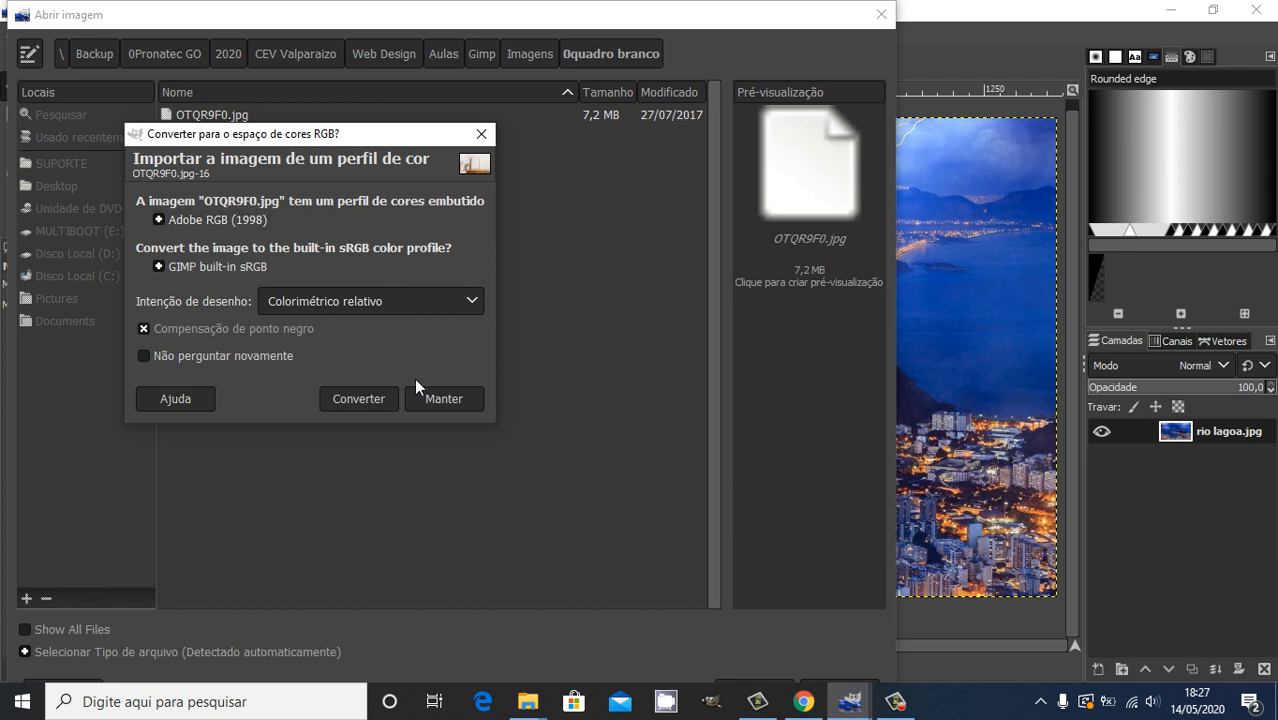
{"action": "left_click", "coordinate": [438, 400]}
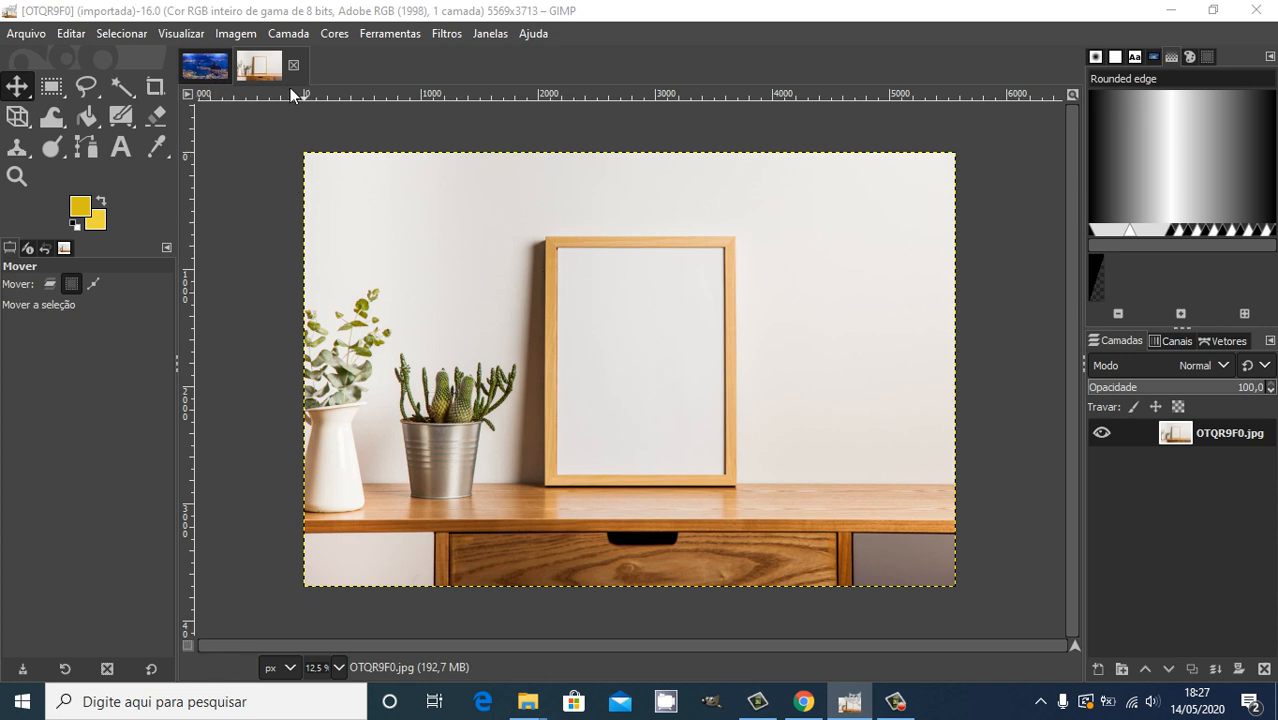
- Select the entire "rio lagoa.jpg" image and copy it
{"action": "left_click", "coordinate": [209, 70]}
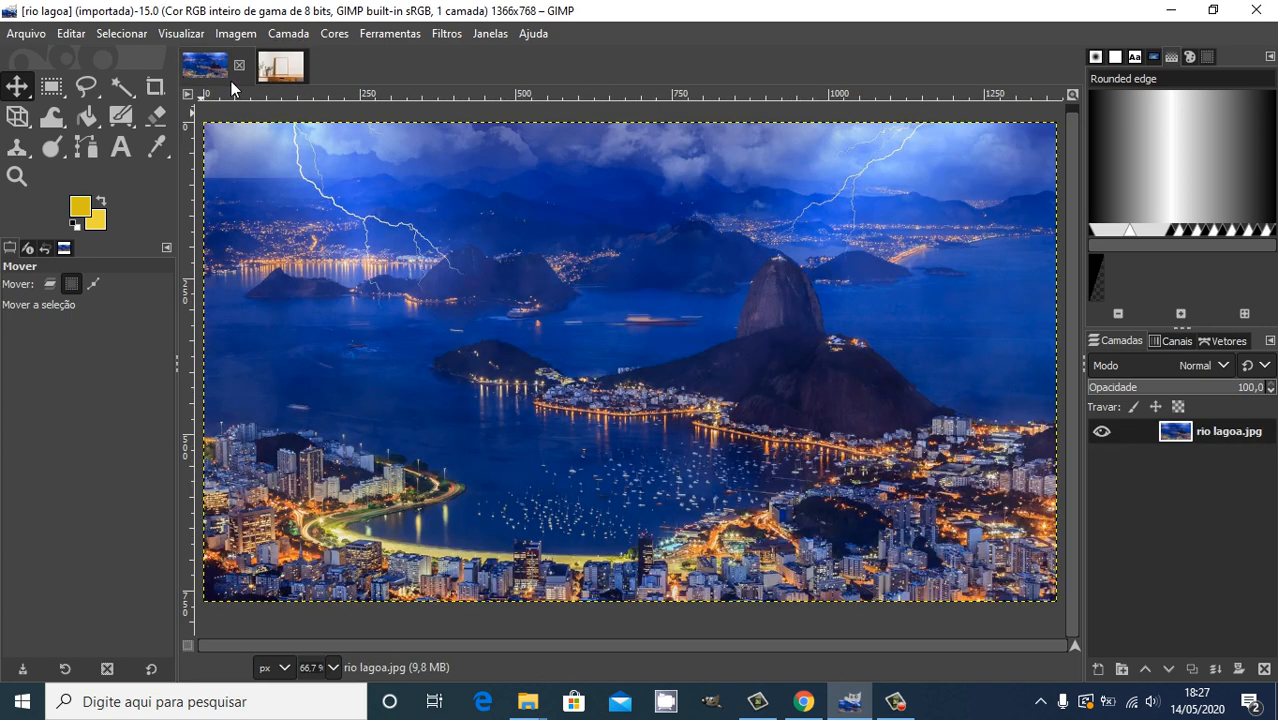
{"action": "left_click", "coordinate": [278, 70]}
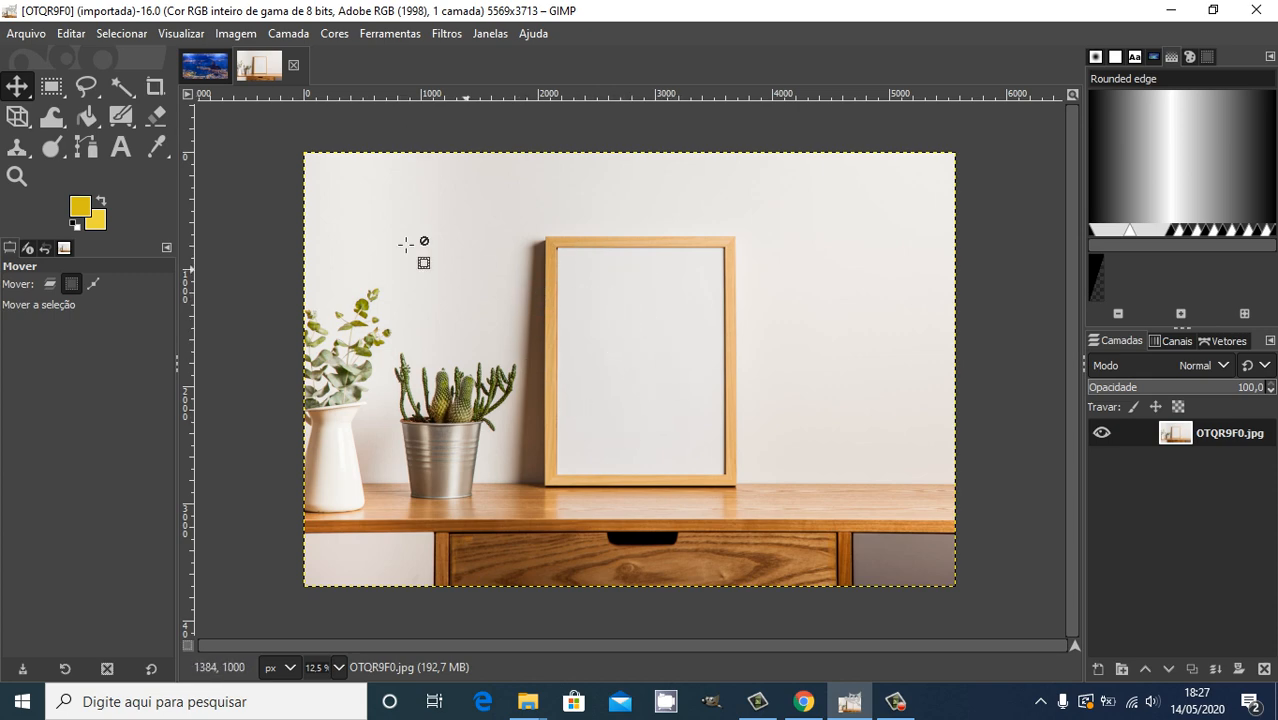
{"action": "left_click", "coordinate": [207, 66]}
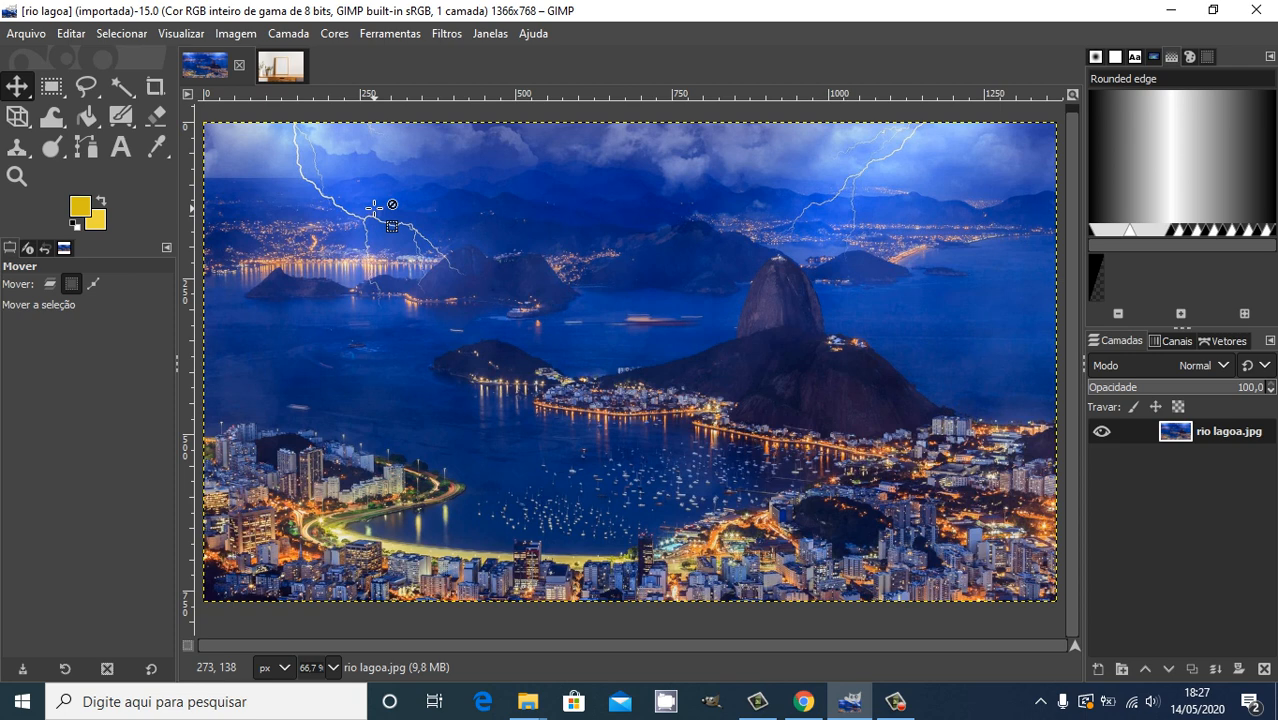
{"action": "key", "text": "ctrl+a"}
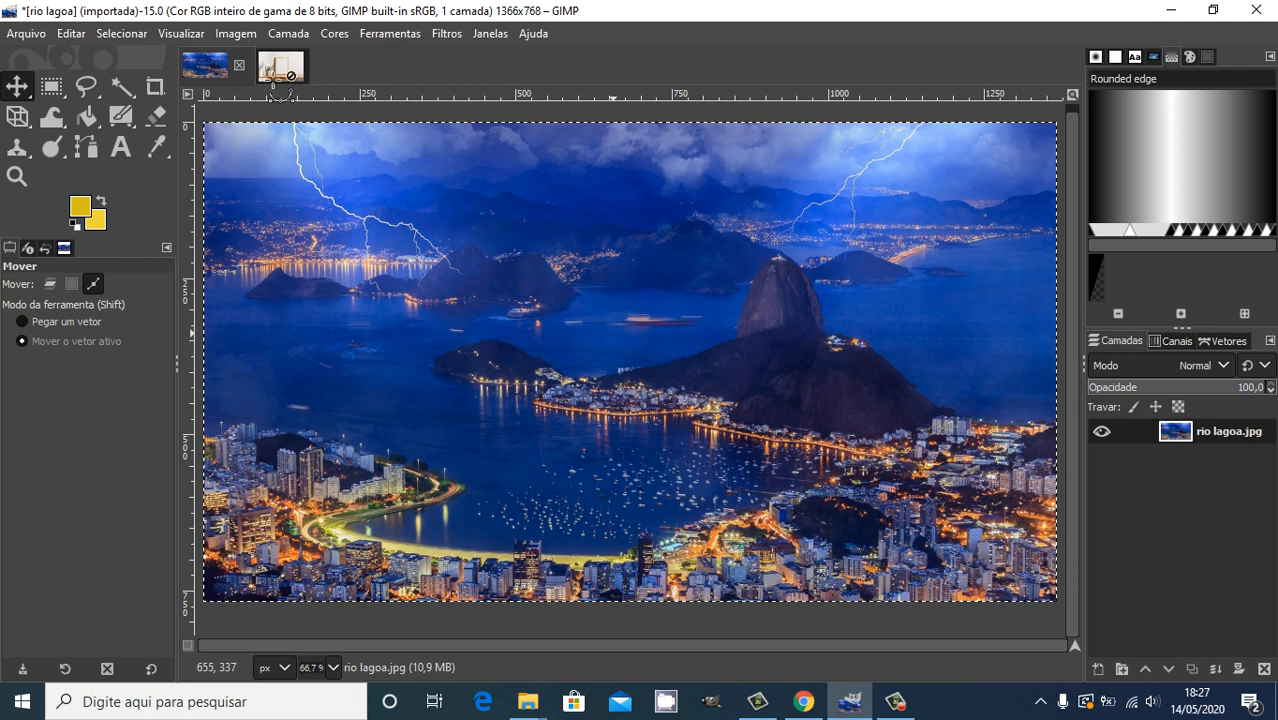
{"action": "key", "text": "ctrl+c"}
- Paste the copied Rio photo into the OTQR9F0 frame image and turn the floating selection into a new layer
{"action": "left_click", "coordinate": [281, 73]}
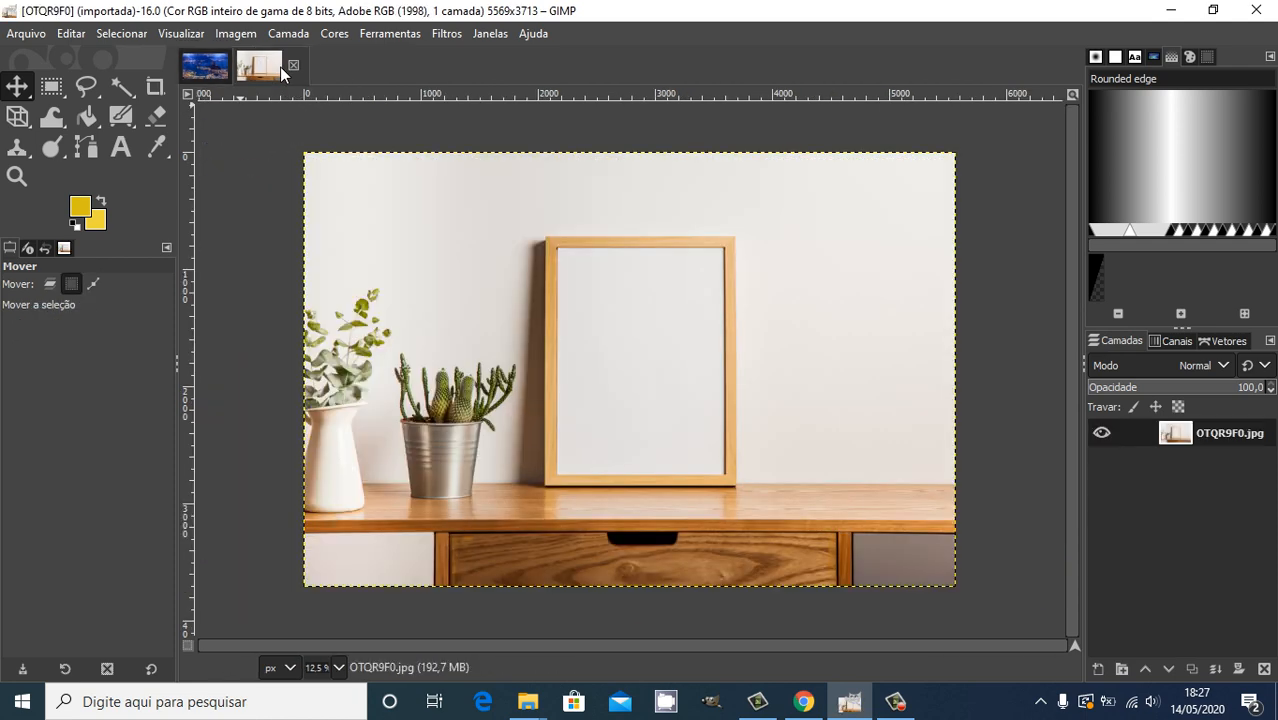
{"action": "key", "text": "shift"}
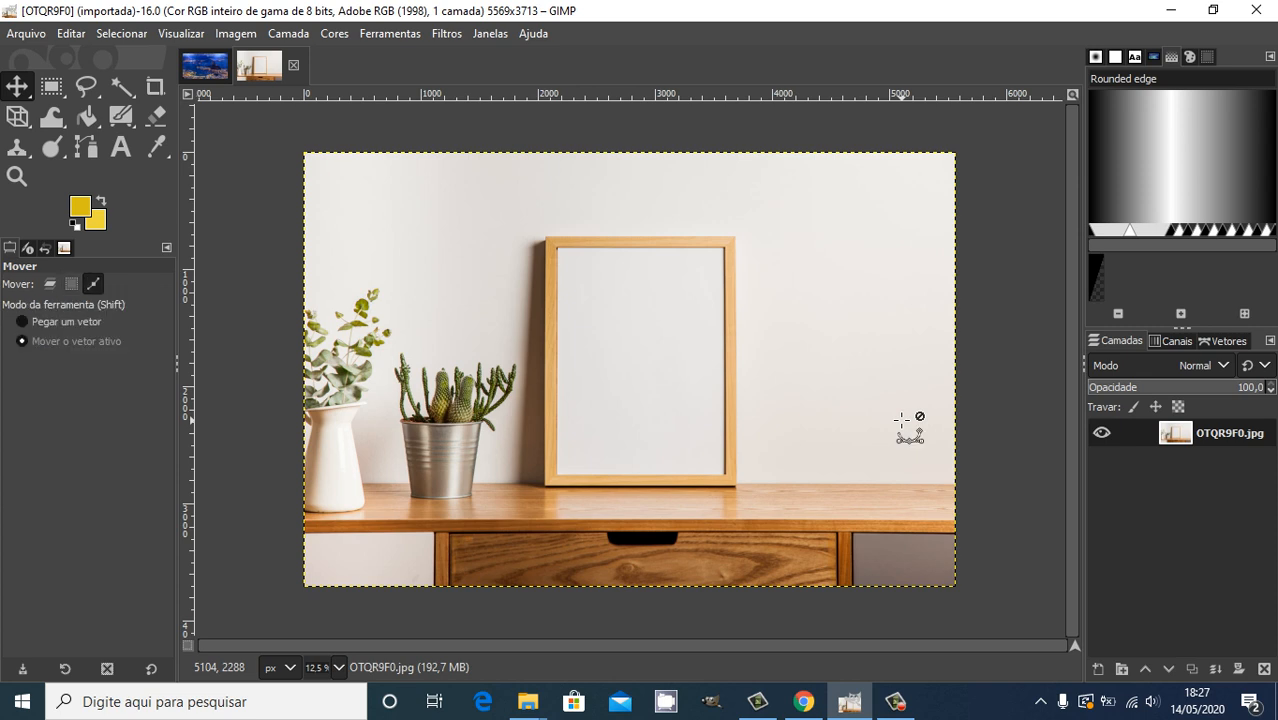
{"action": "key", "text": "ctrl+v"}
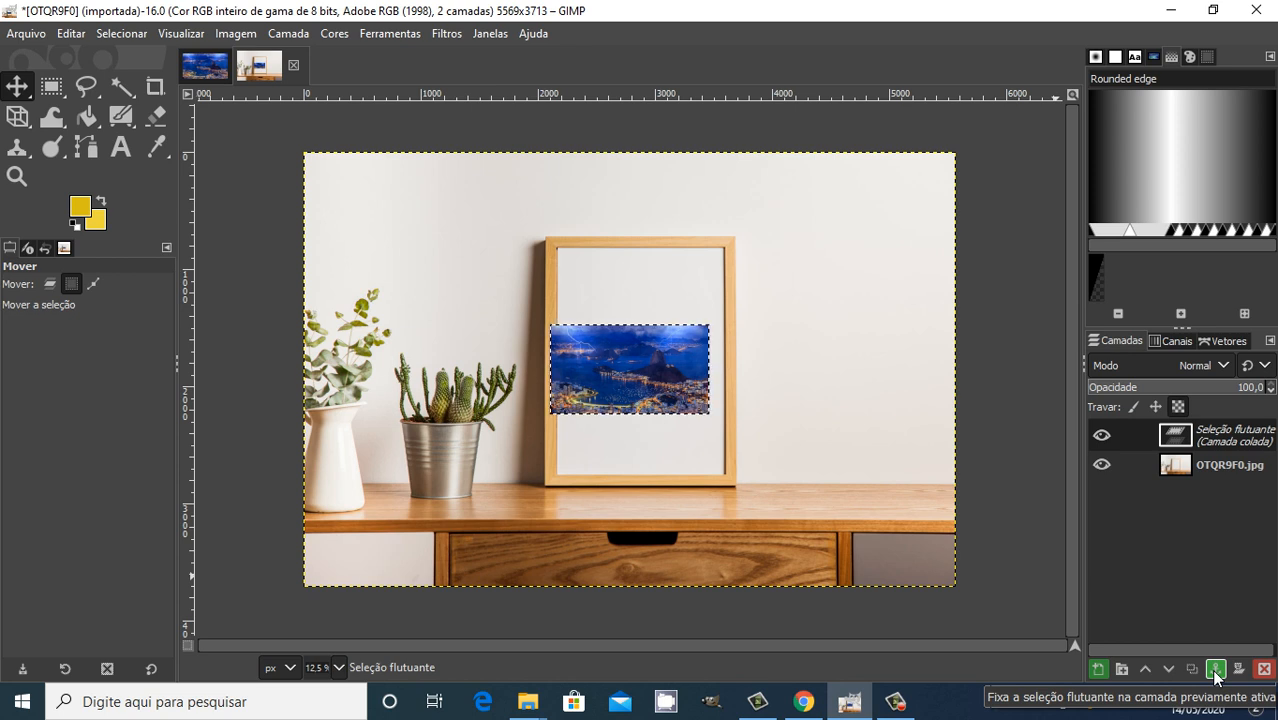
{"action": "left_click", "coordinate": [1101, 672]}
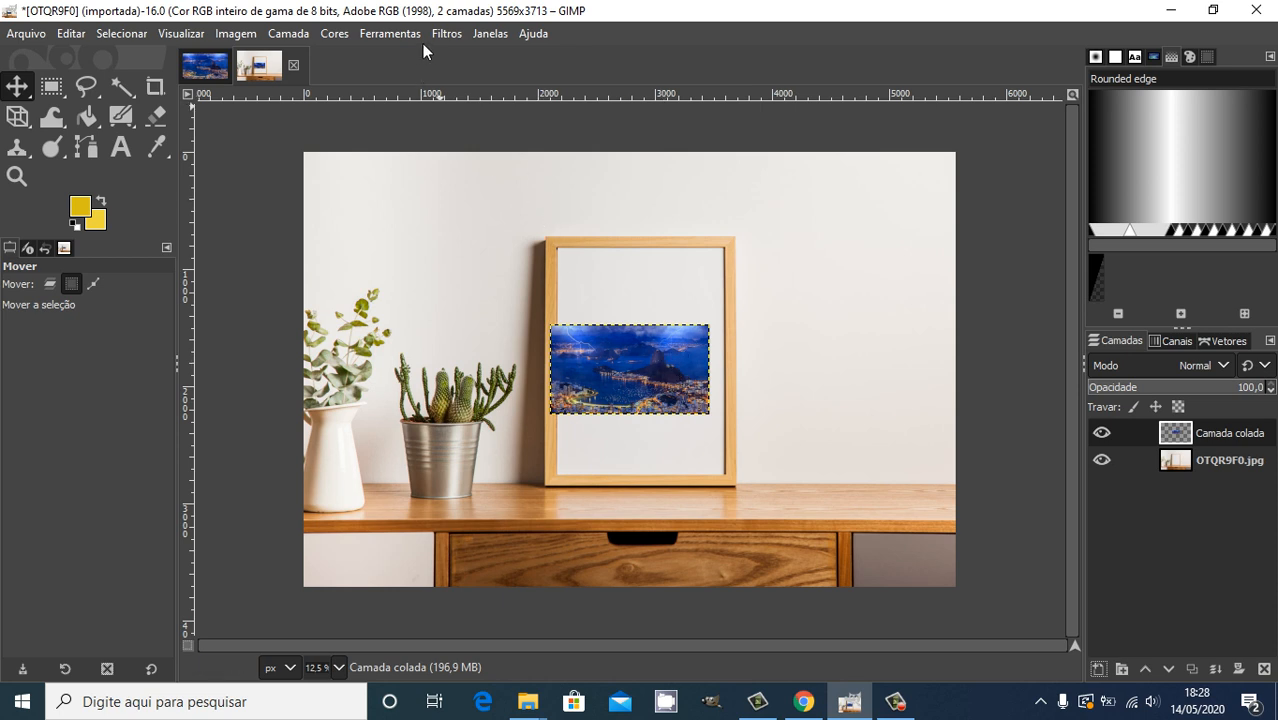
- Activate the Scale (Redimensionar) transform tool for the pasted photo layer
{"action": "left_click", "coordinate": [389, 34]}
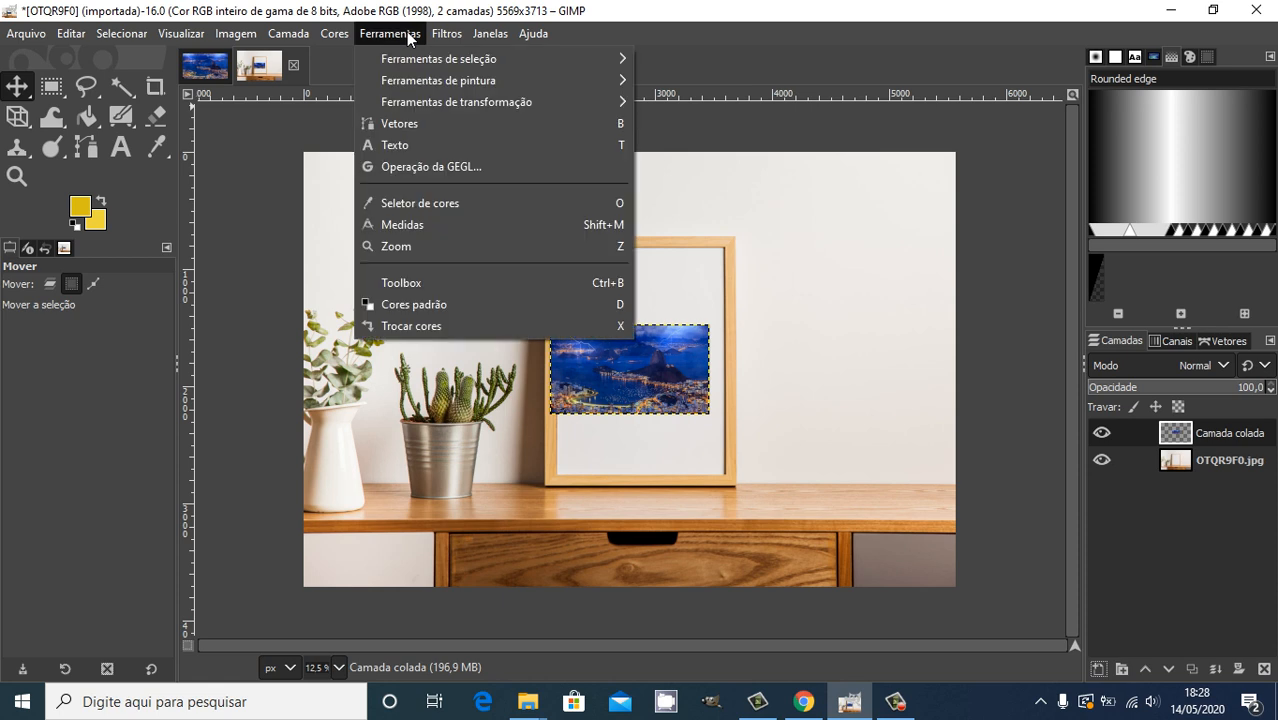
{"action": "mouse_move", "coordinate": [535, 98]}
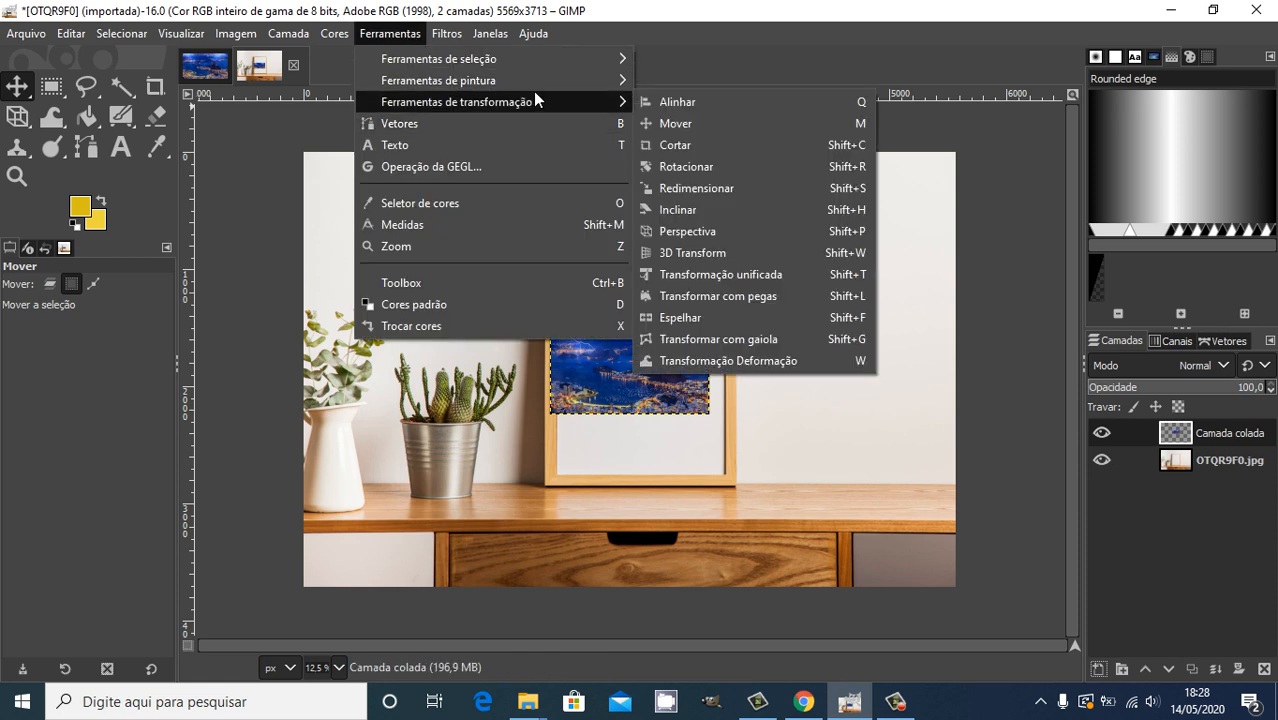
{"action": "left_click", "coordinate": [730, 189]}
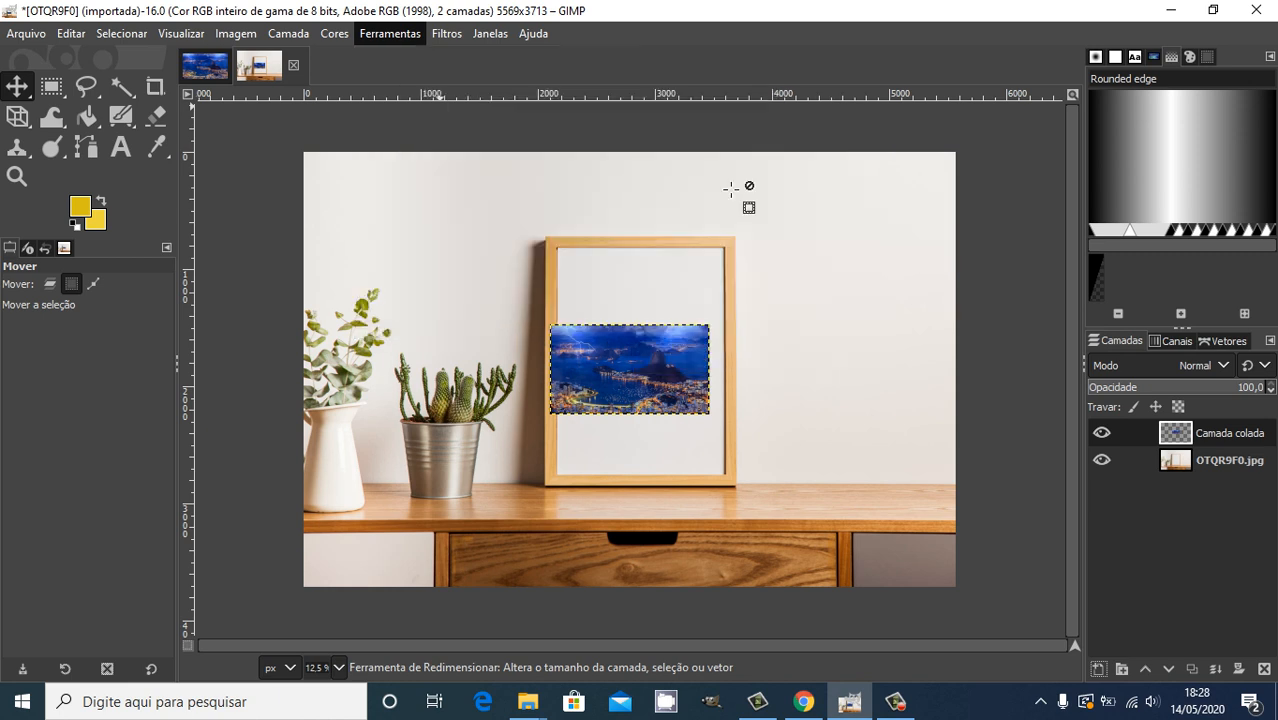
{"action": "left_click", "coordinate": [726, 192]}
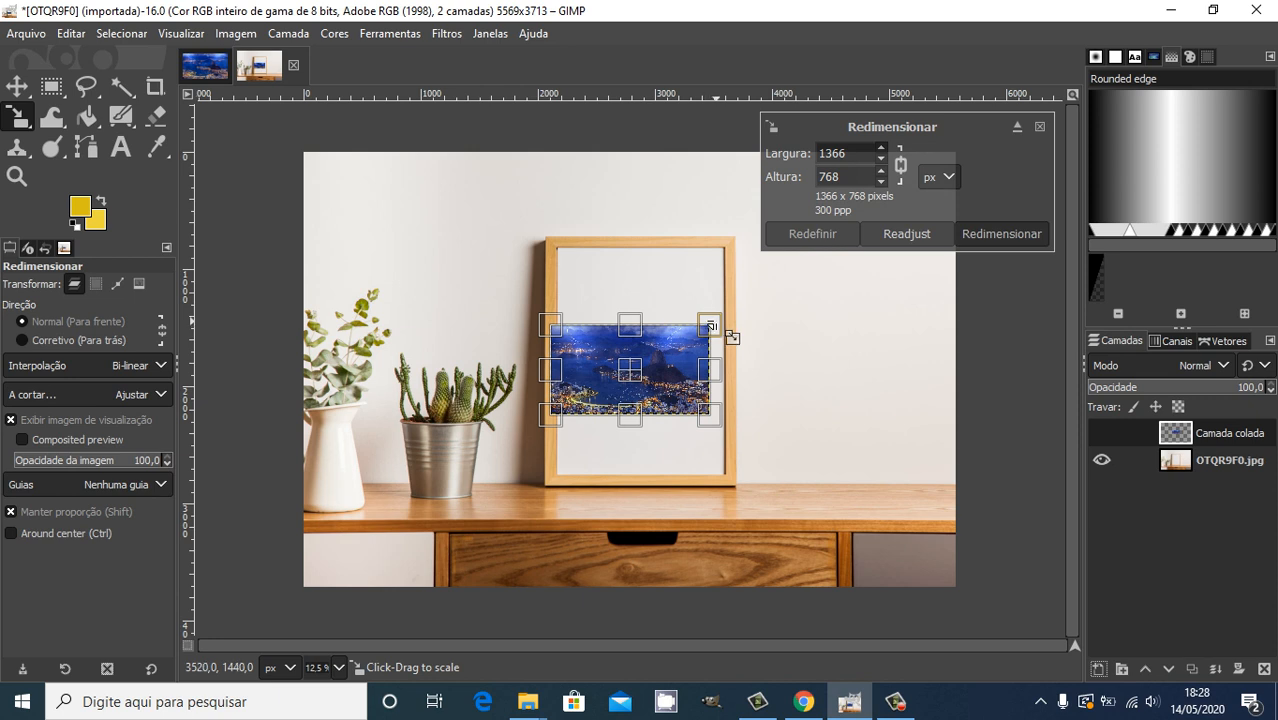
{"action": "mouse_move", "coordinate": [628, 376]}
{"action": "left_mouse_down"}
{"action": "mouse_move", "coordinate": [698, 348]}
{"action": "mouse_move", "coordinate": [640, 362]}
{"action": "mouse_move", "coordinate": [650, 388]}
{"action": "left_mouse_up"}
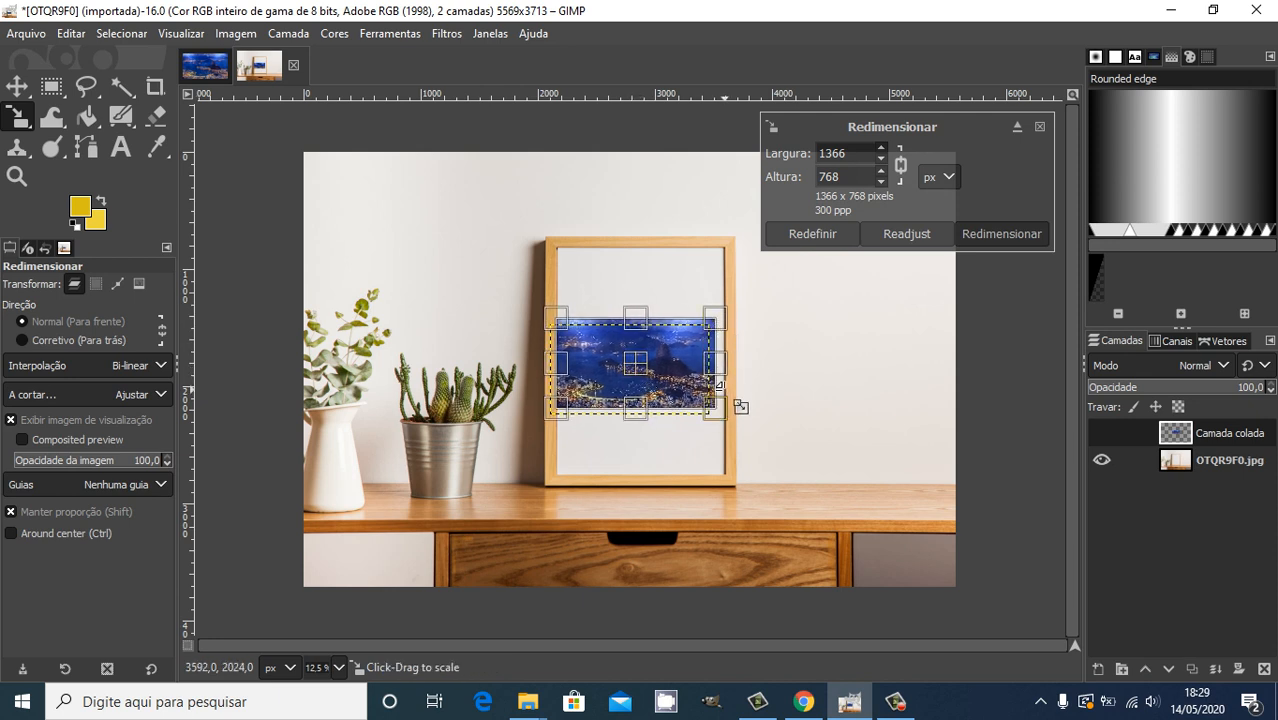
{"action": "left_click_drag", "start_coordinate": [713, 324], "coordinate": [859, 289]}
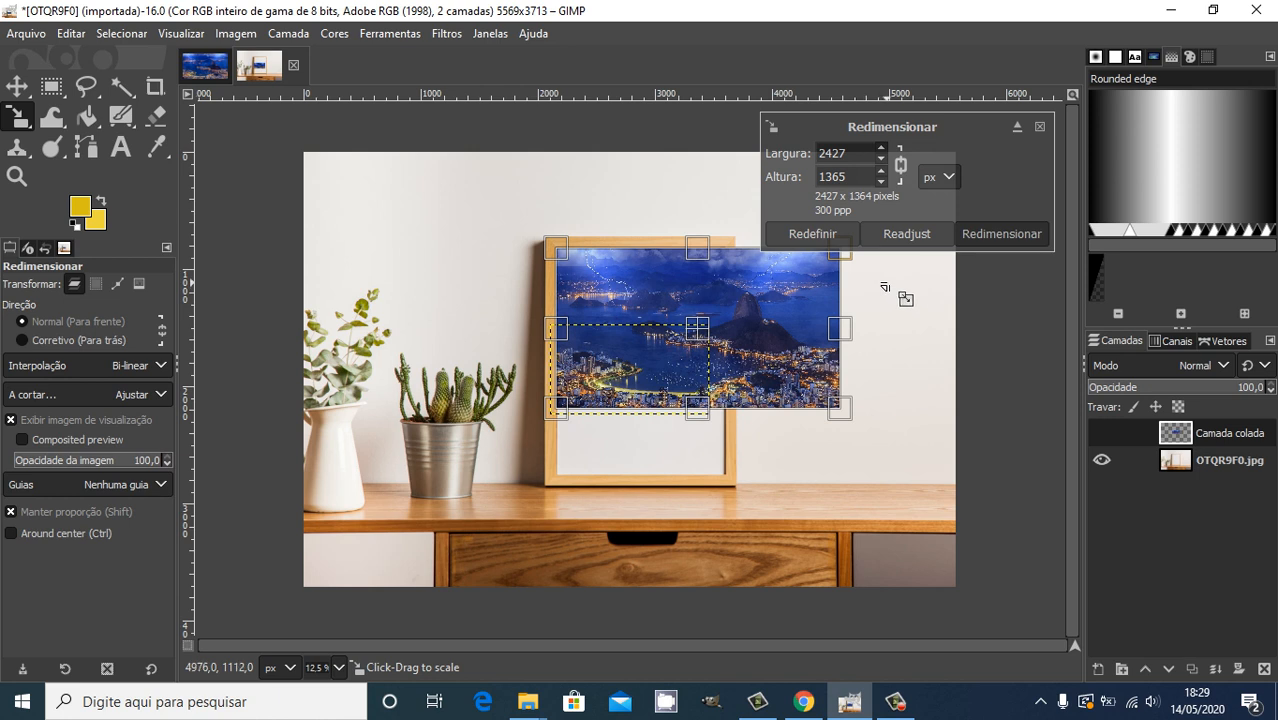
{"action": "left_click", "coordinate": [938, 242]}
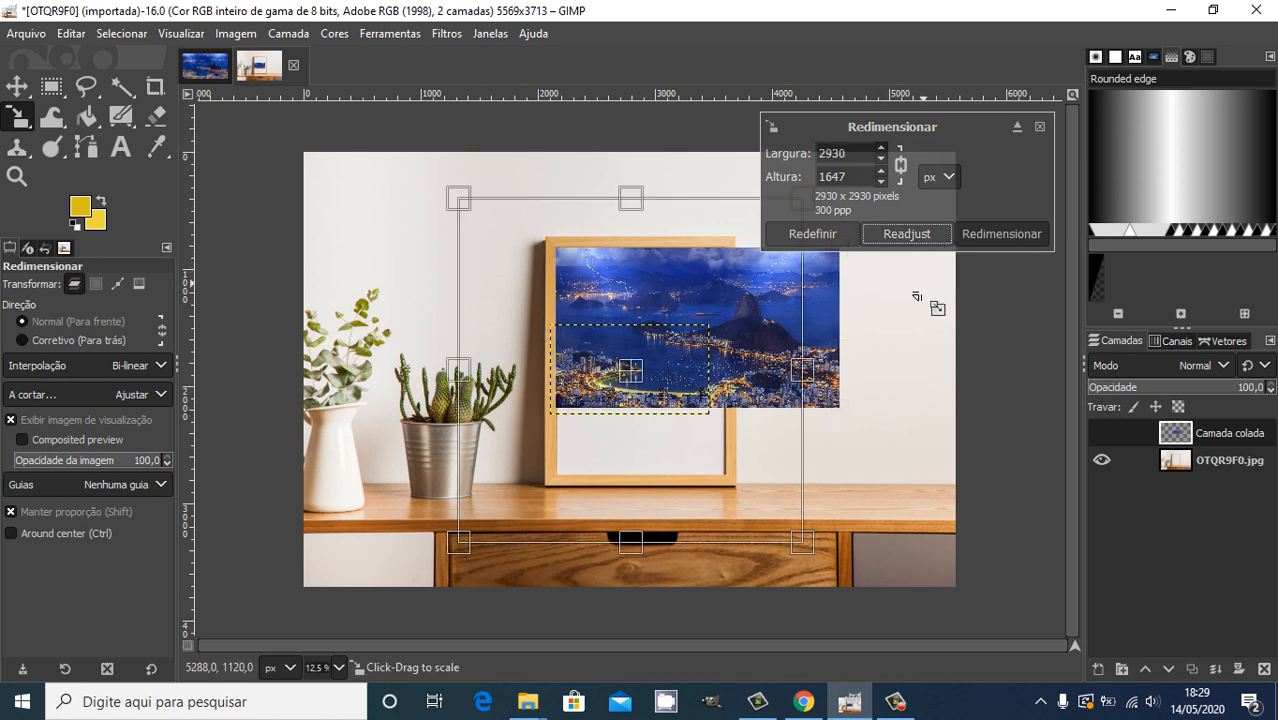
{"action": "key", "text": "Escape"}
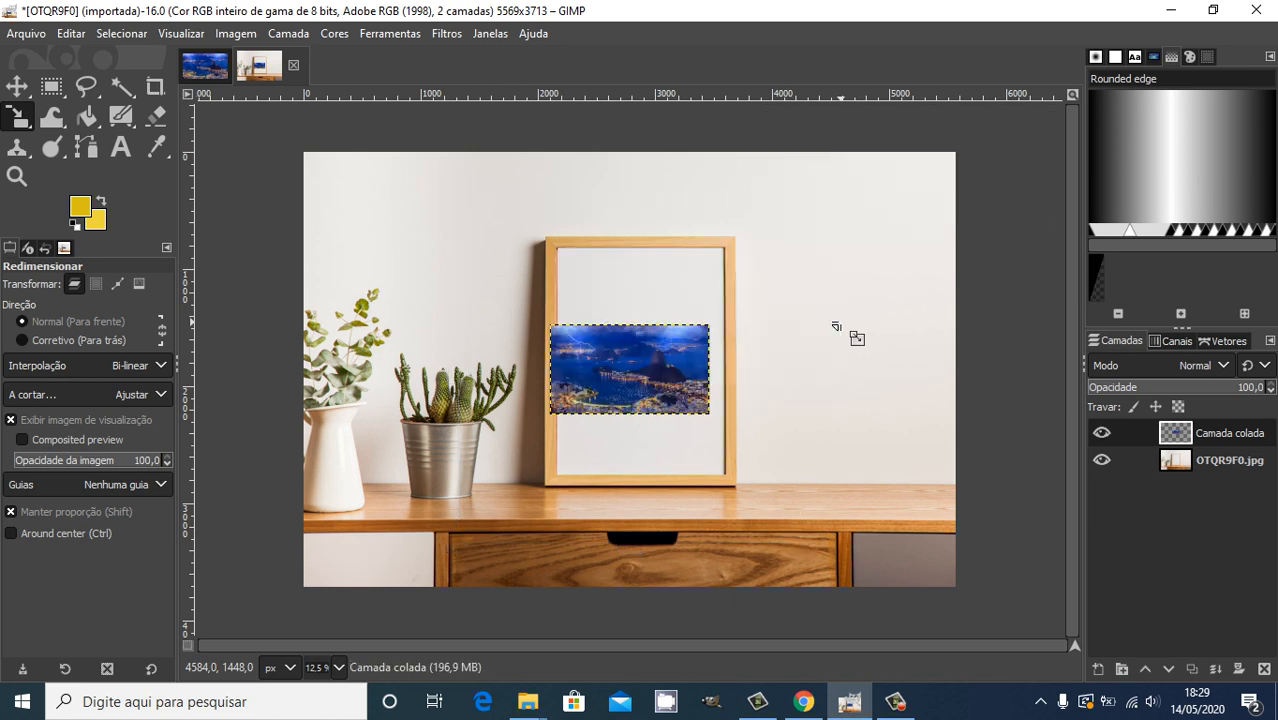
- Start scaling the pasted photo, detach the scale settings from the canvas and move them below the picture frame
{"action": "left_click", "coordinate": [677, 356]}
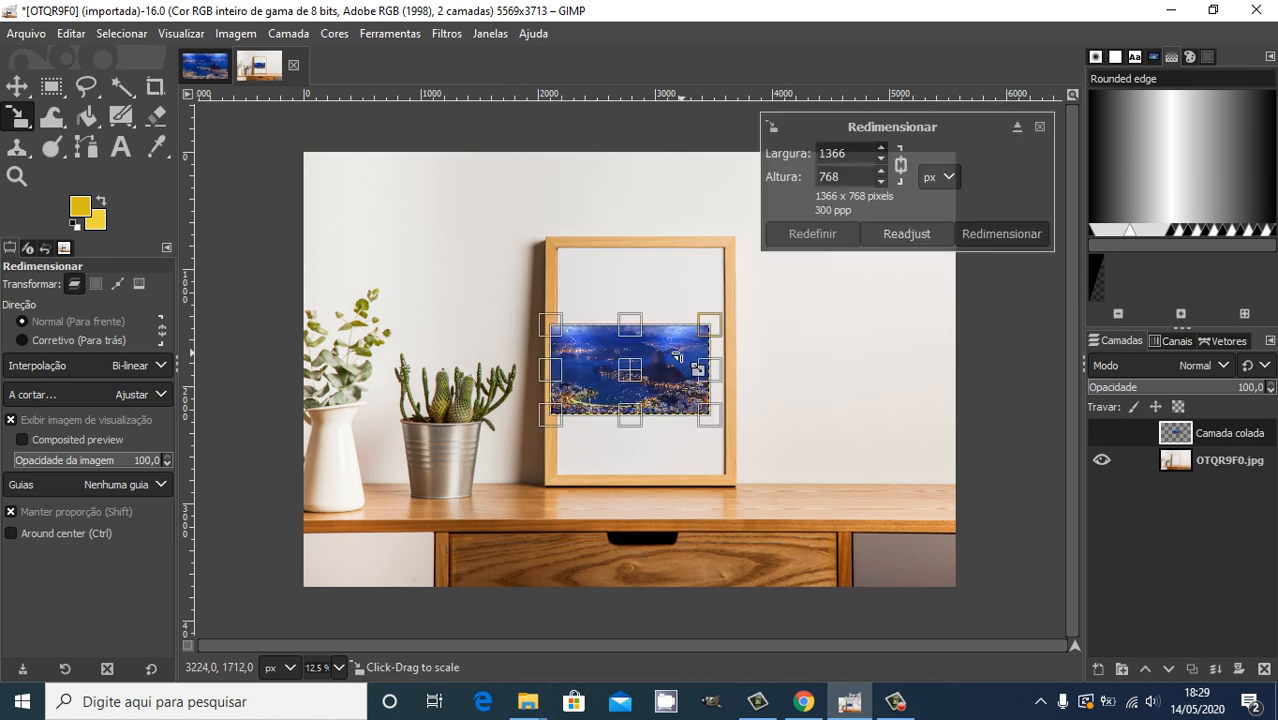
{"action": "left_click_drag", "start_coordinate": [968, 112], "coordinate": [986, 150]}
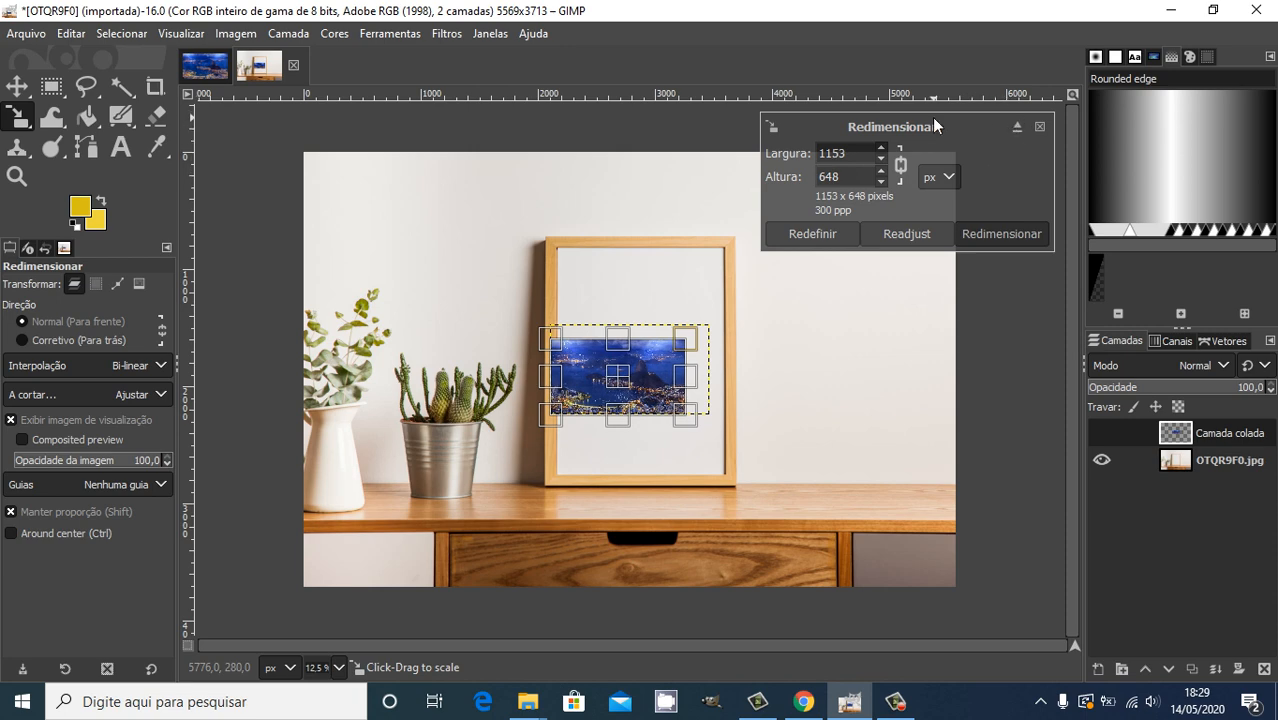
{"action": "left_click", "coordinate": [1017, 127]}
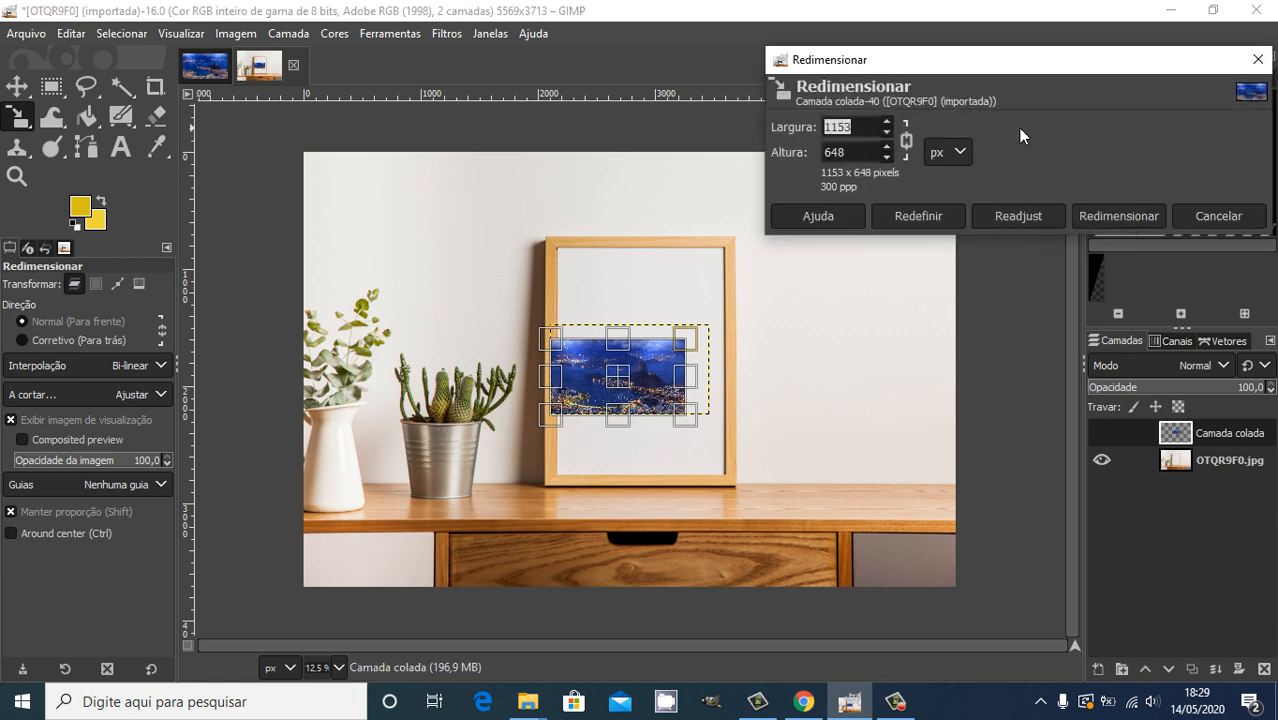
{"action": "left_click_drag", "start_coordinate": [1058, 63], "coordinate": [818, 515]}
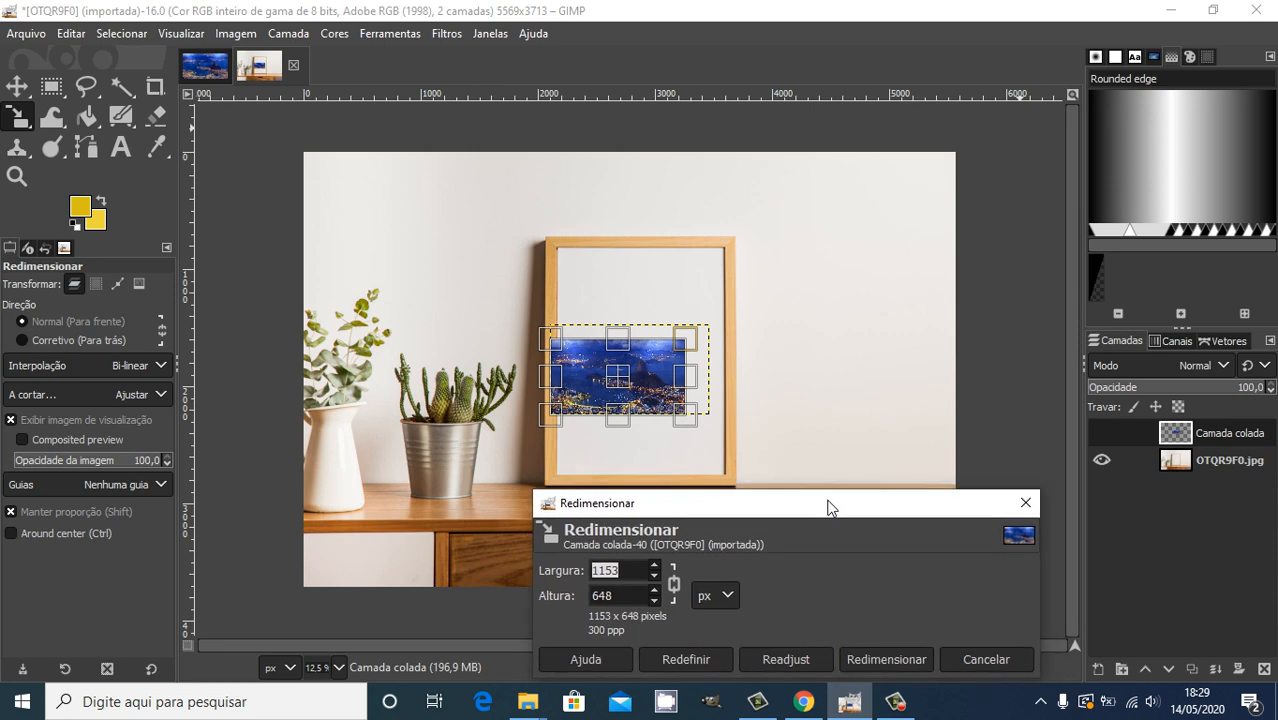
- Scale the pasted Rio photo proportionally to about 3400 × 1912 px, position it over the frame's blank opening and apply the scaling
{"action": "left_click_drag", "start_coordinate": [681, 347], "coordinate": [899, 256]}
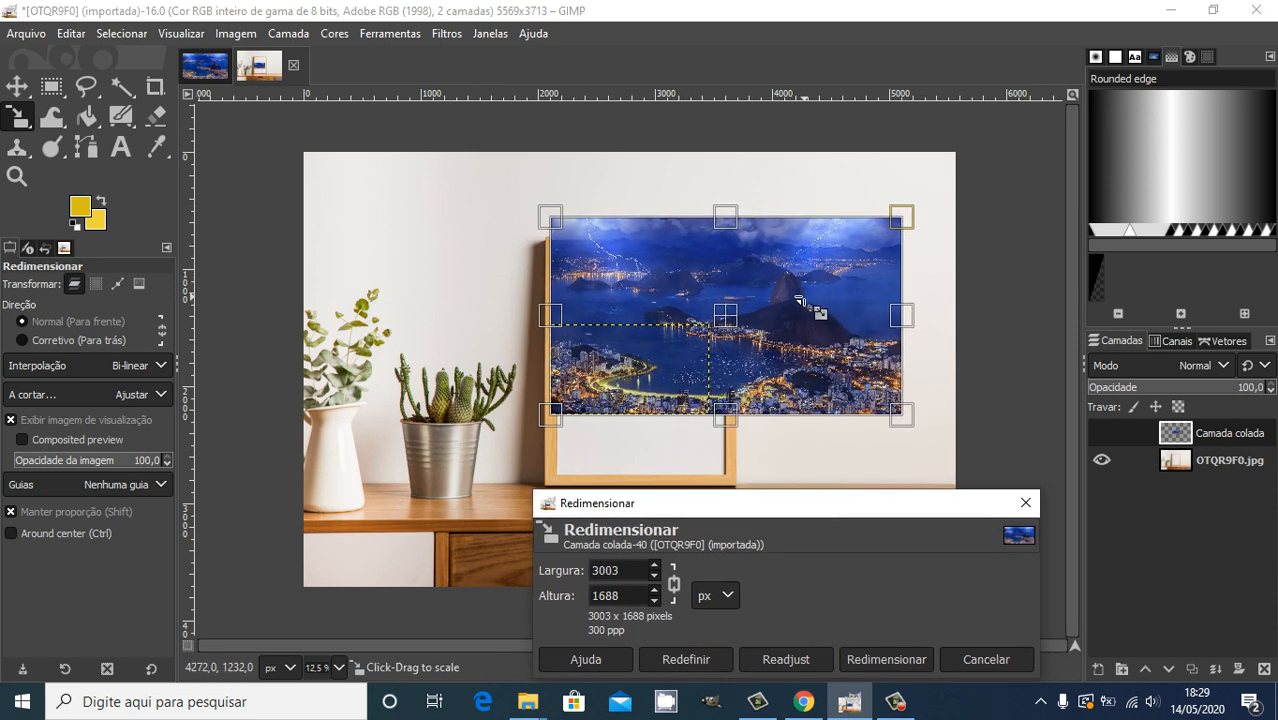
{"action": "left_click_drag", "start_coordinate": [805, 303], "coordinate": [840, 318]}
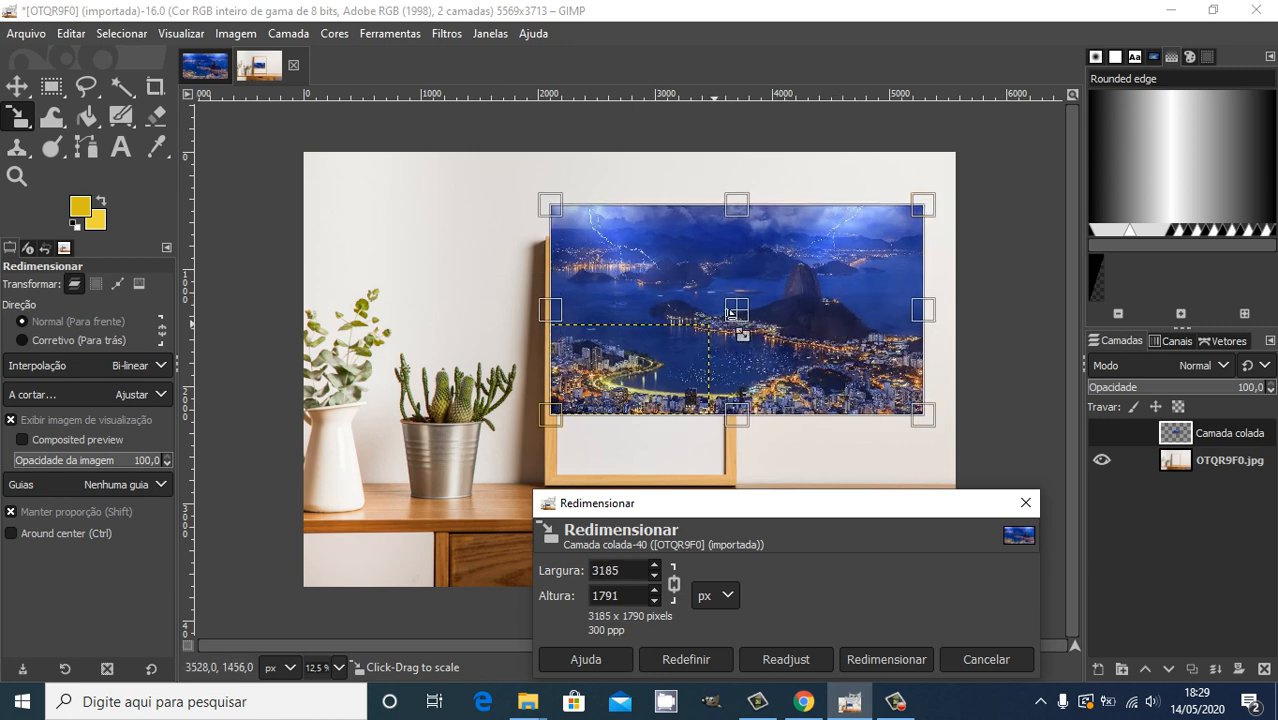
{"action": "left_click_drag", "start_coordinate": [752, 330], "coordinate": [671, 391]}
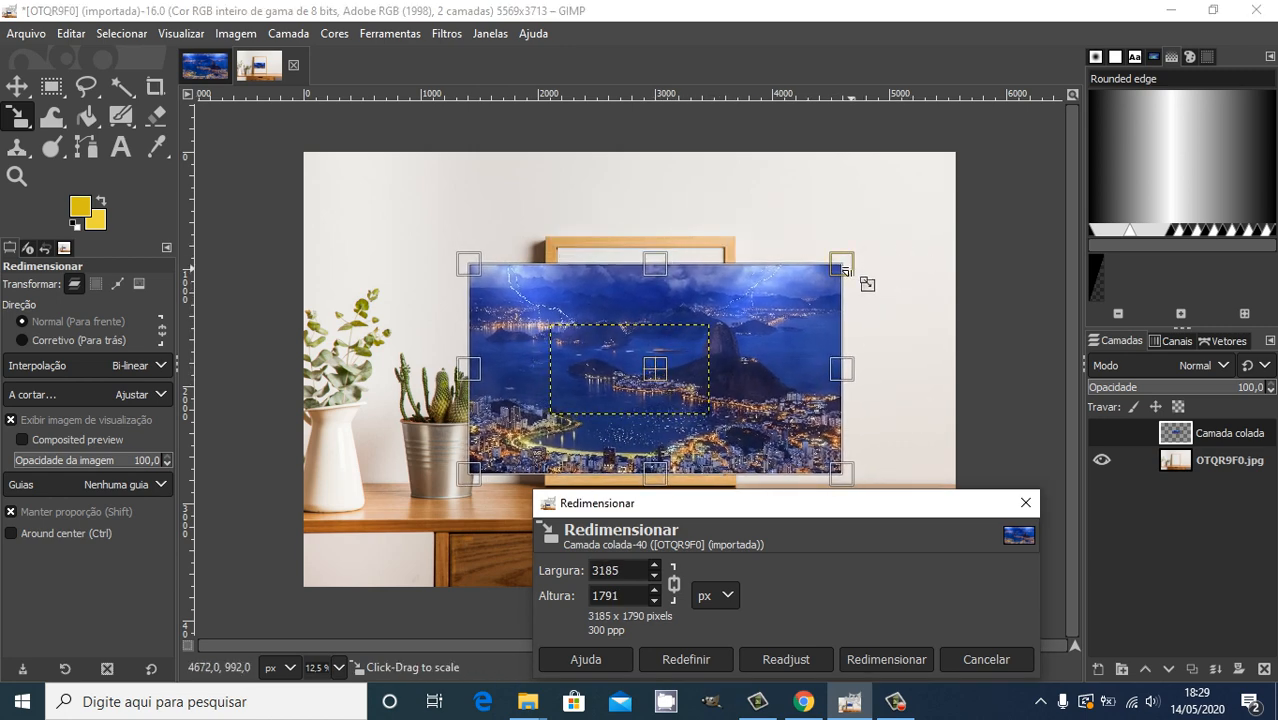
{"action": "left_click_drag", "start_coordinate": [845, 268], "coordinate": [894, 257]}
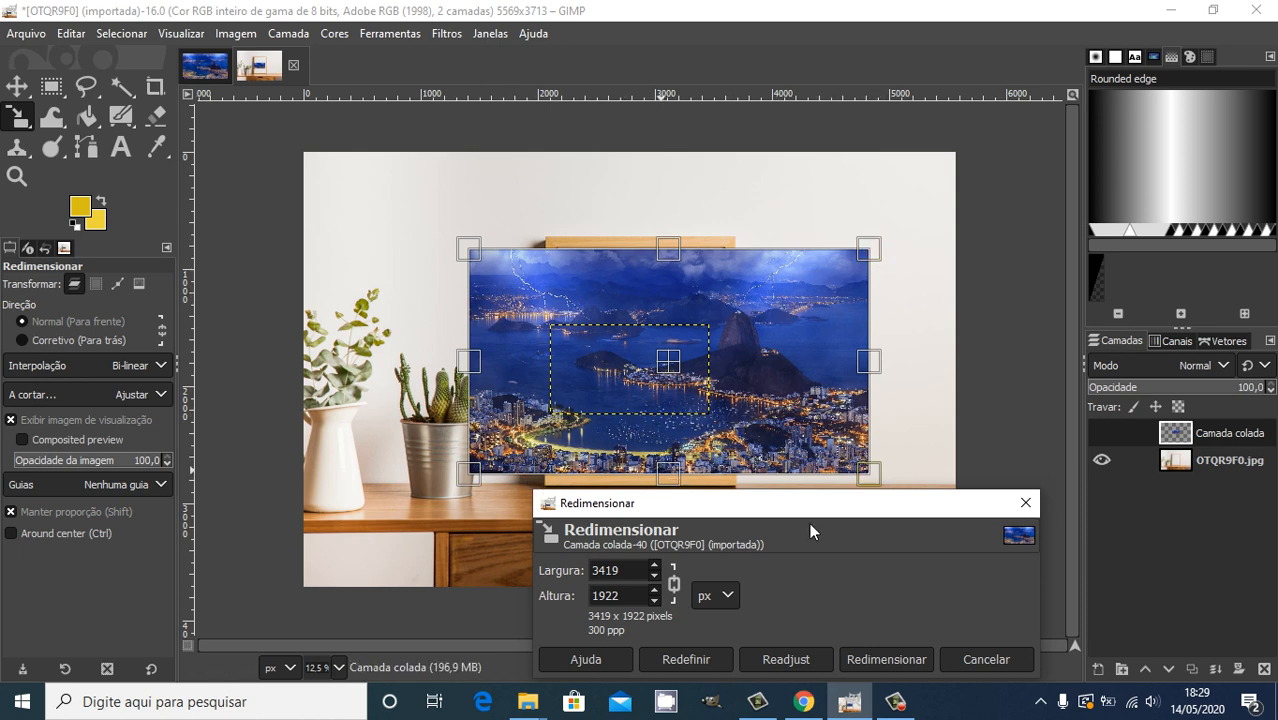
{"action": "mouse_move", "coordinate": [476, 472]}
{"action": "left_mouse_down"}
{"action": "mouse_move", "coordinate": [487, 462]}
{"action": "mouse_move", "coordinate": [473, 468]}
{"action": "left_mouse_up"}
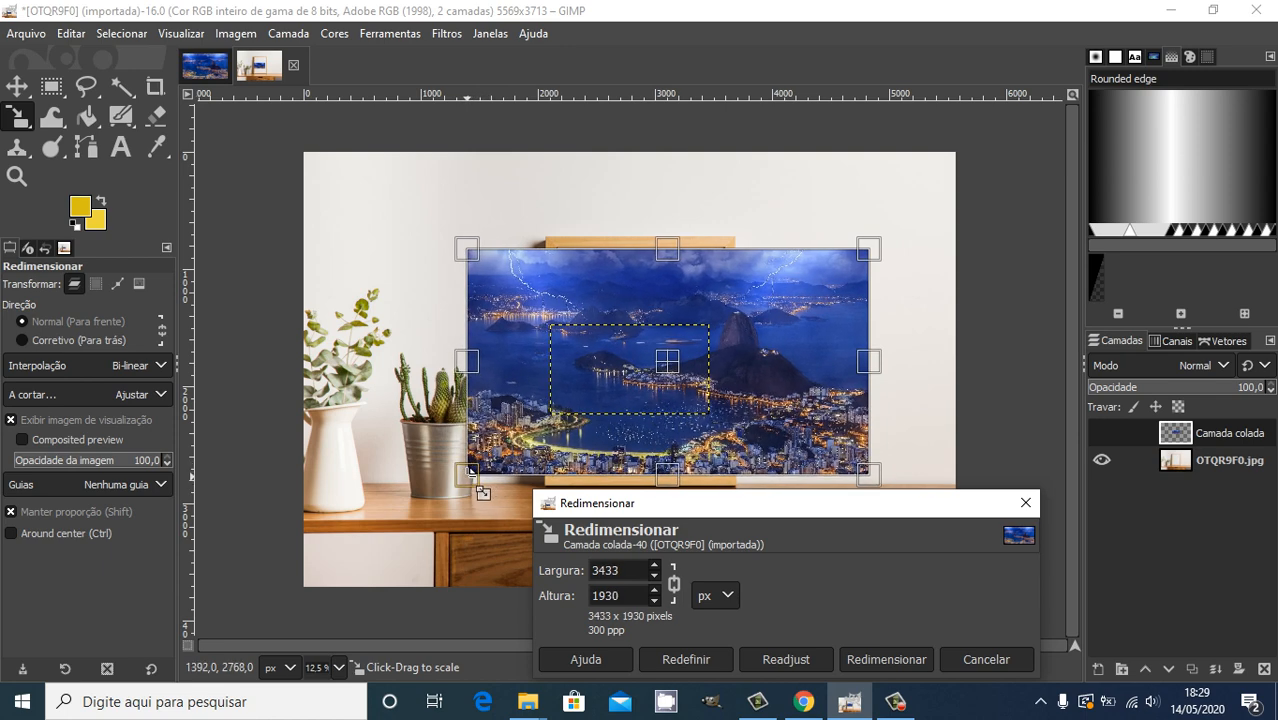
{"action": "left_click_drag", "start_coordinate": [664, 387], "coordinate": [606, 384]}
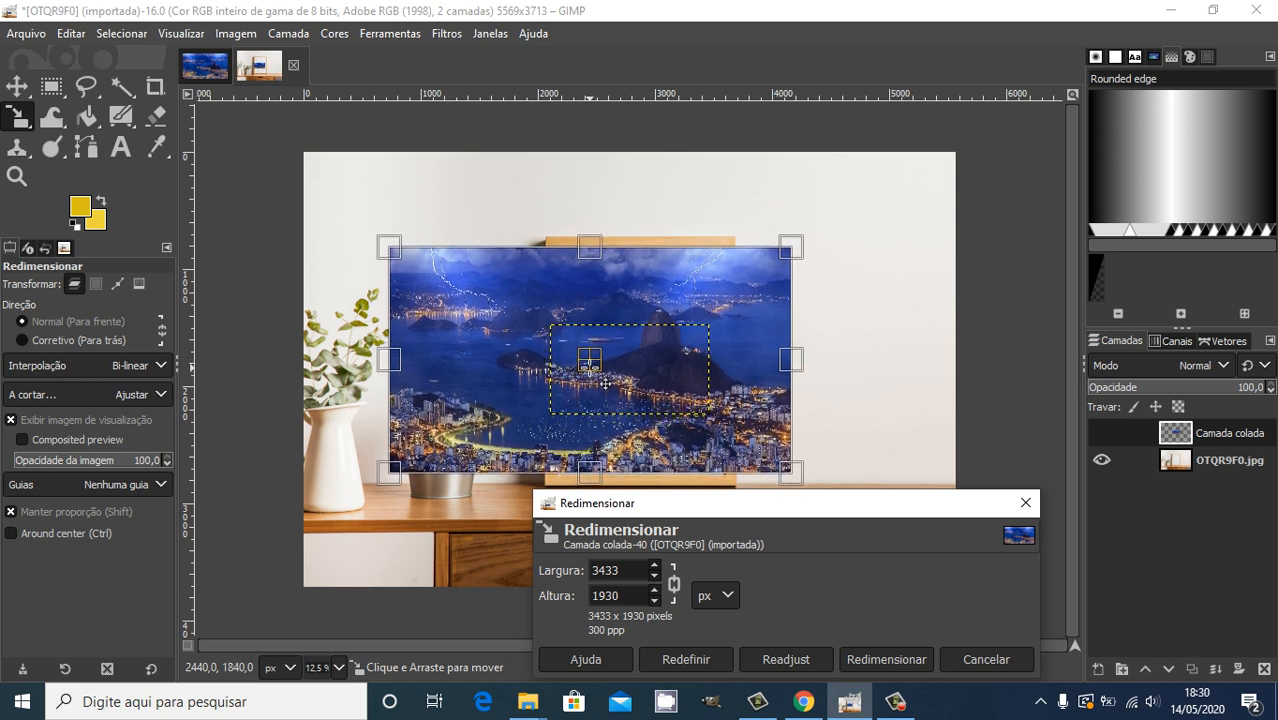
{"action": "left_click_drag", "start_coordinate": [790, 250], "coordinate": [792, 260]}
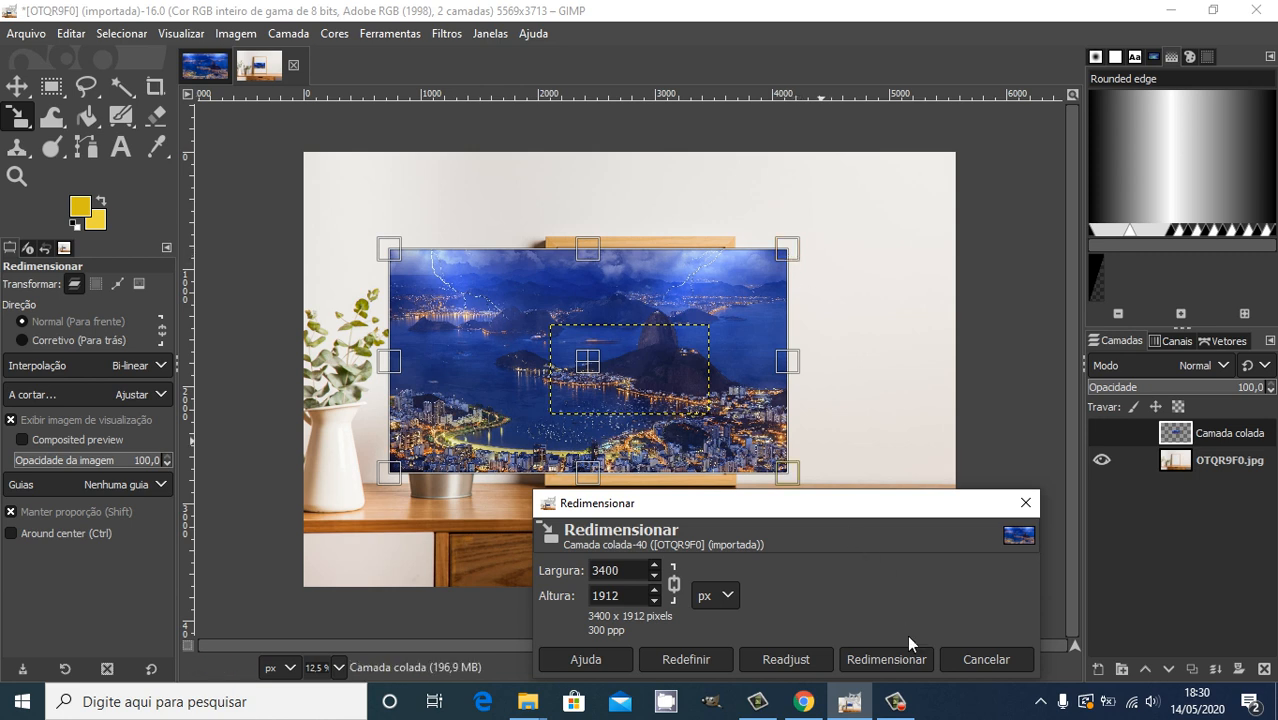
{"action": "left_click", "coordinate": [882, 659]}
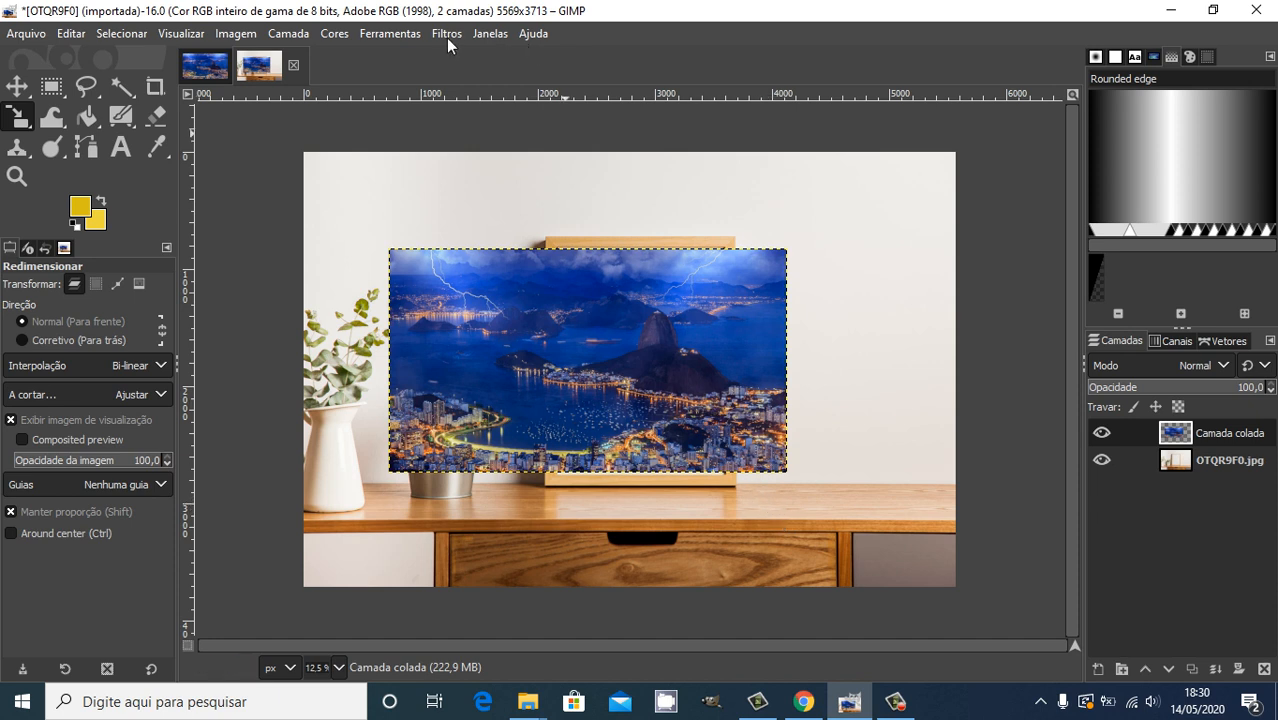
- Scale the photo layer again, enlarging it slightly to about 3411 × 1919 px, and apply
{"action": "left_click", "coordinate": [409, 36]}
{"action": "mouse_move", "coordinate": [560, 101]}
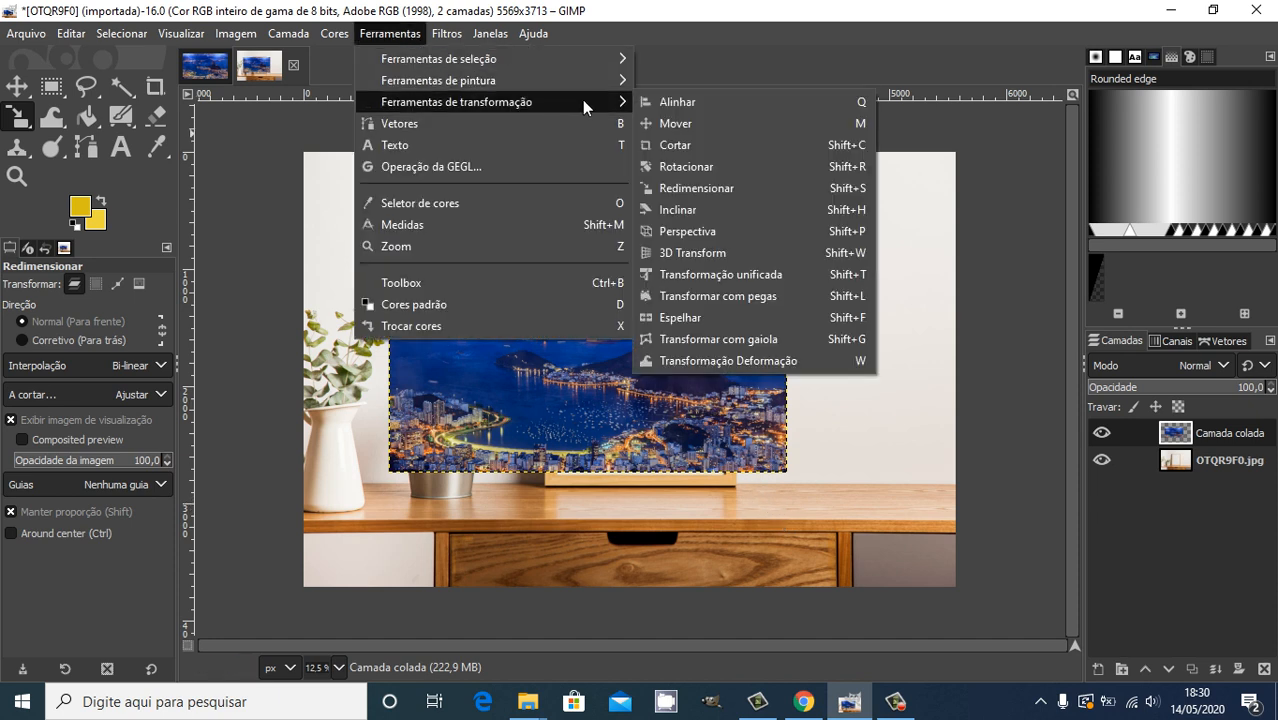
{"action": "left_click", "coordinate": [728, 187]}
{"action": "left_click", "coordinate": [736, 324]}
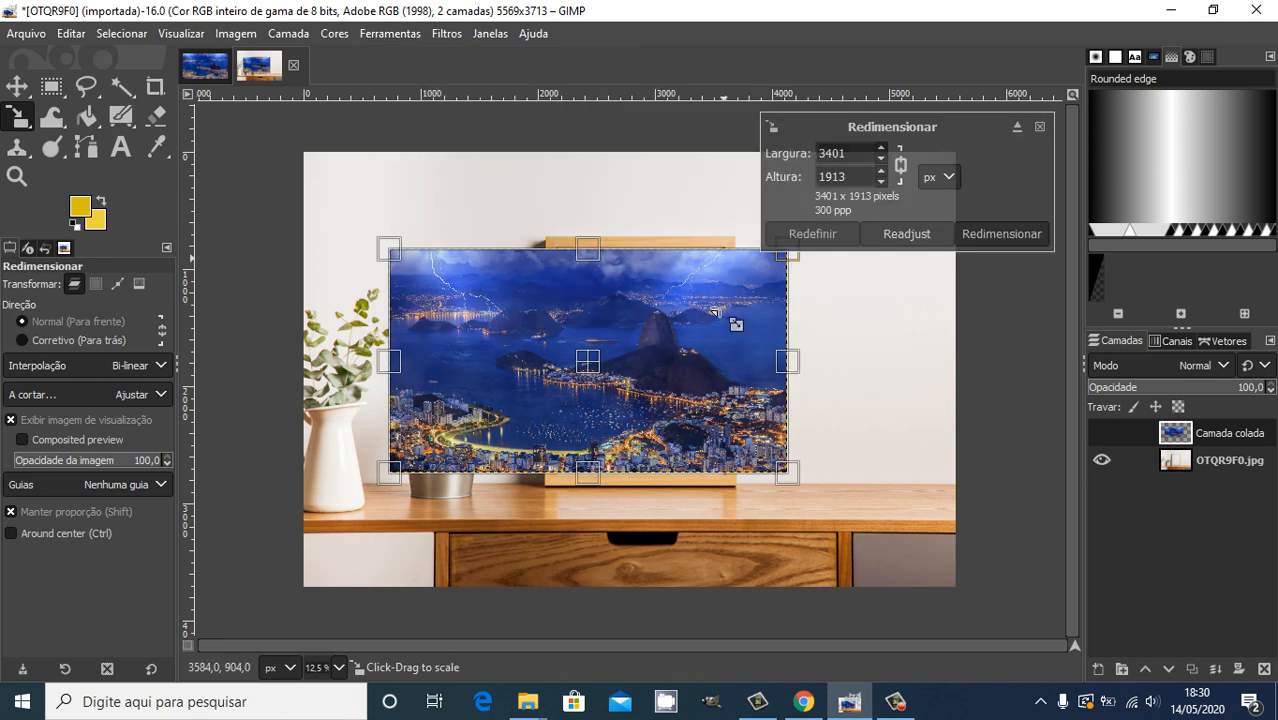
{"action": "left_click_drag", "start_coordinate": [815, 497], "coordinate": [810, 500]}
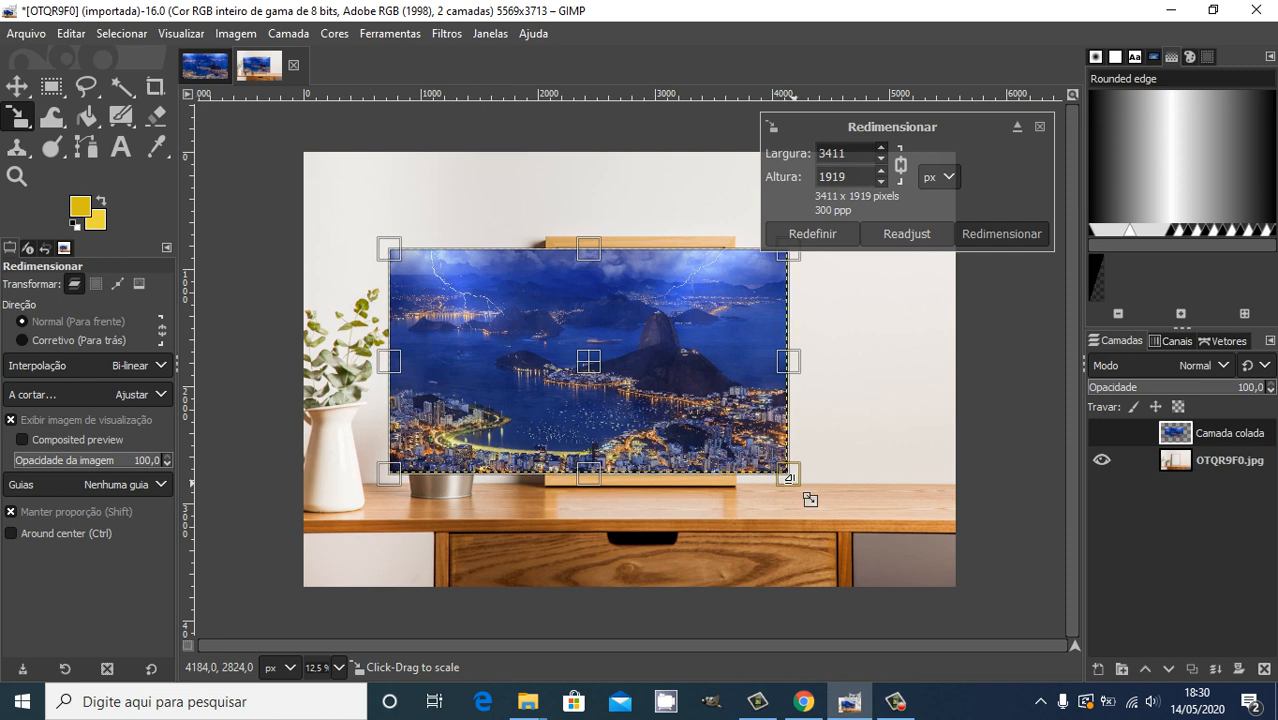
{"action": "left_click", "coordinate": [975, 236]}
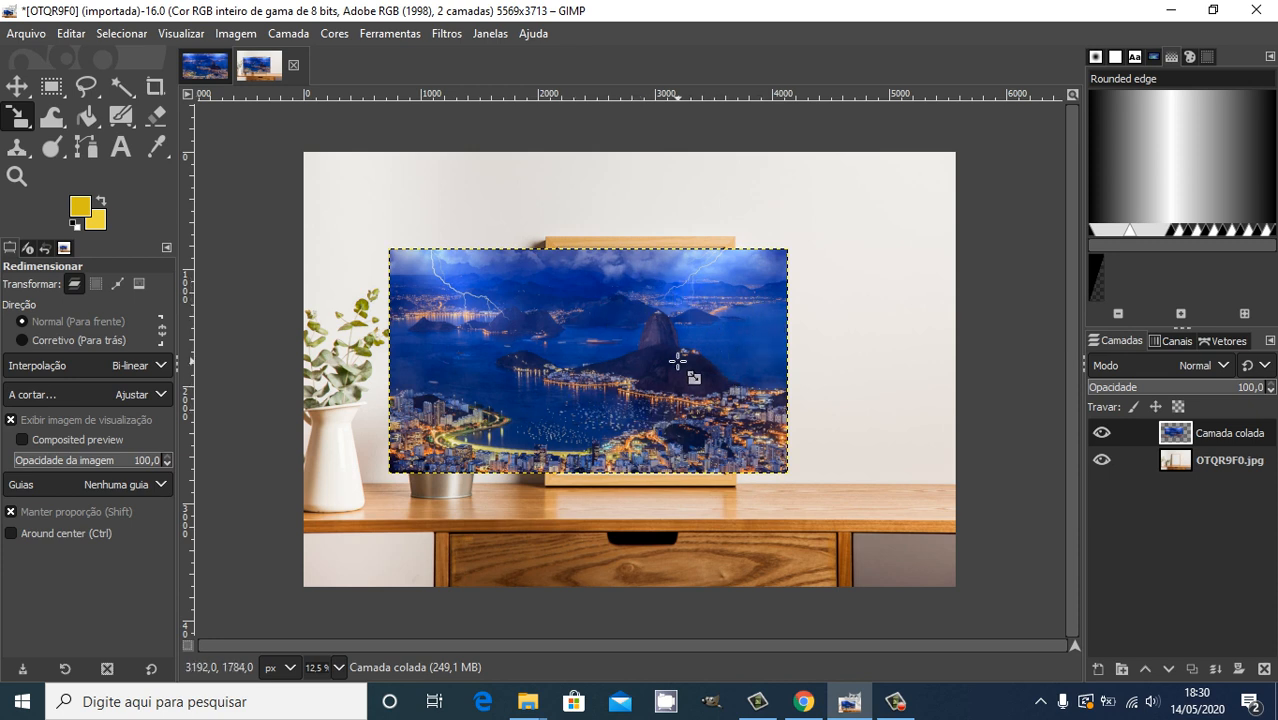
- Hide the photo layer and, on the OTQR9F0.jpg layer, make a rectangular selection of about 1400 × 1912 px over the frame's blank opening
{"action": "left_click", "coordinate": [1104, 433]}
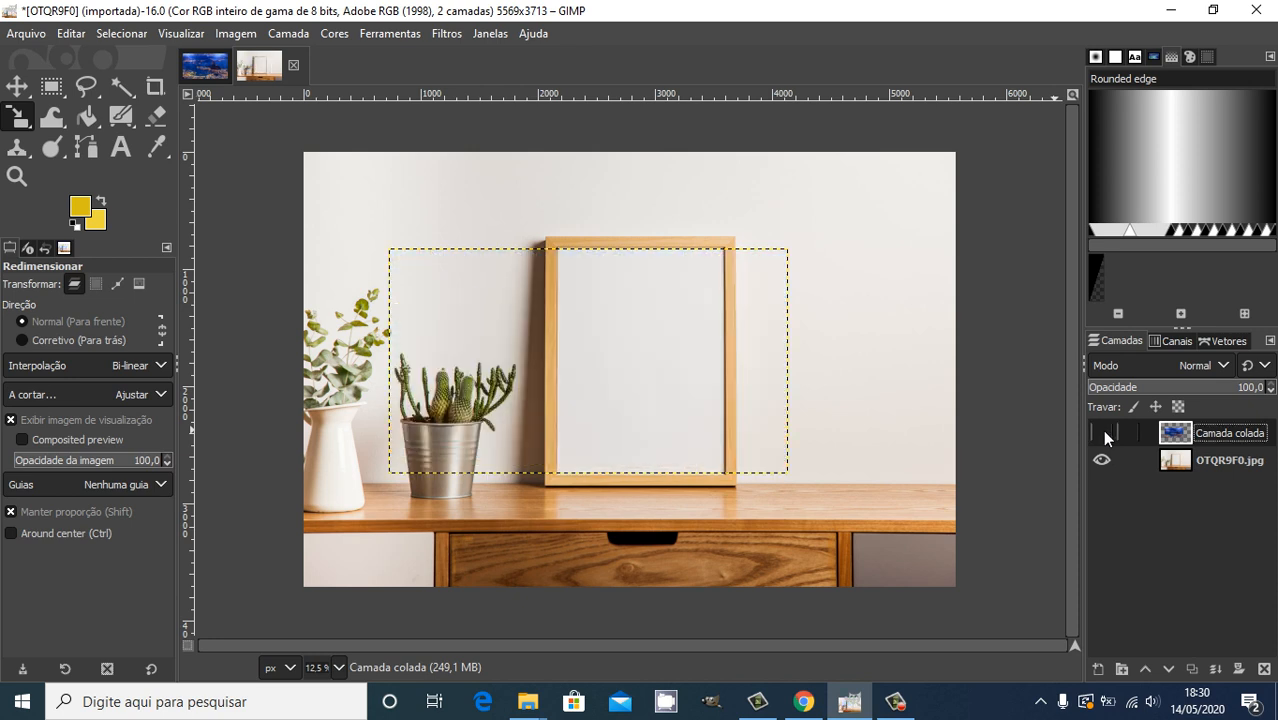
{"action": "left_click", "coordinate": [1176, 460]}
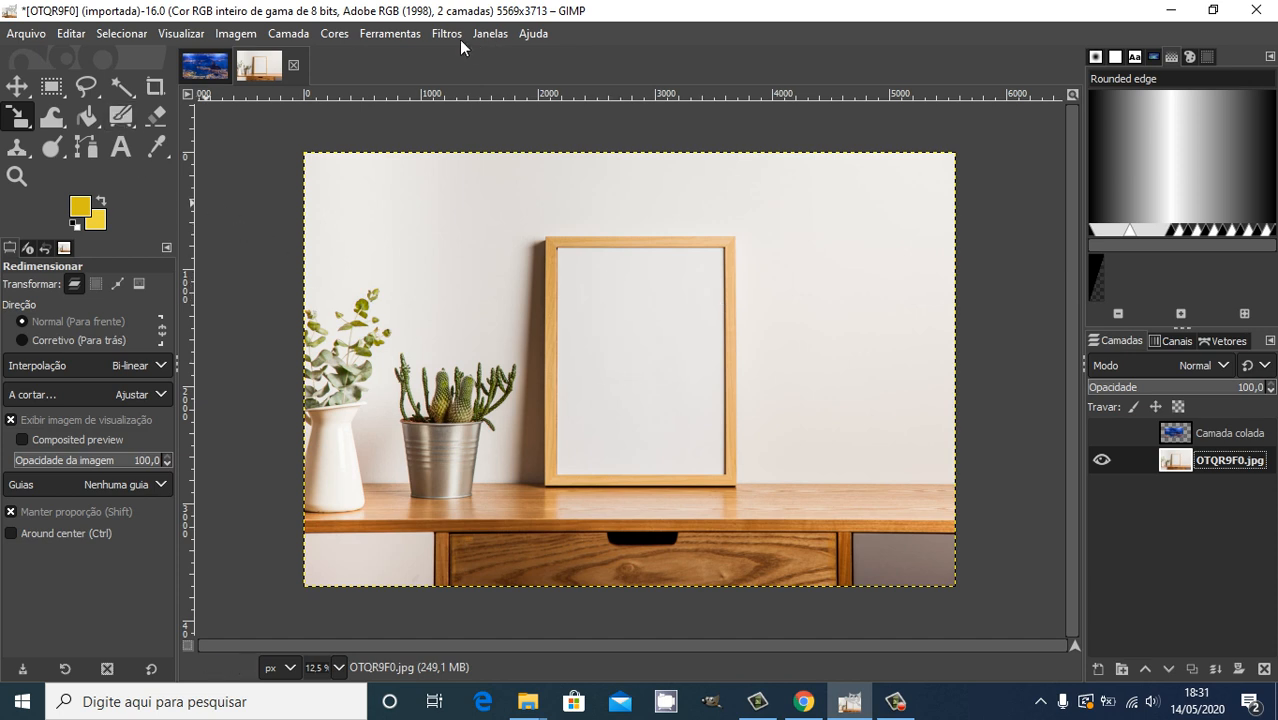
{"action": "left_click", "coordinate": [403, 33]}
{"action": "mouse_move", "coordinate": [475, 60]}
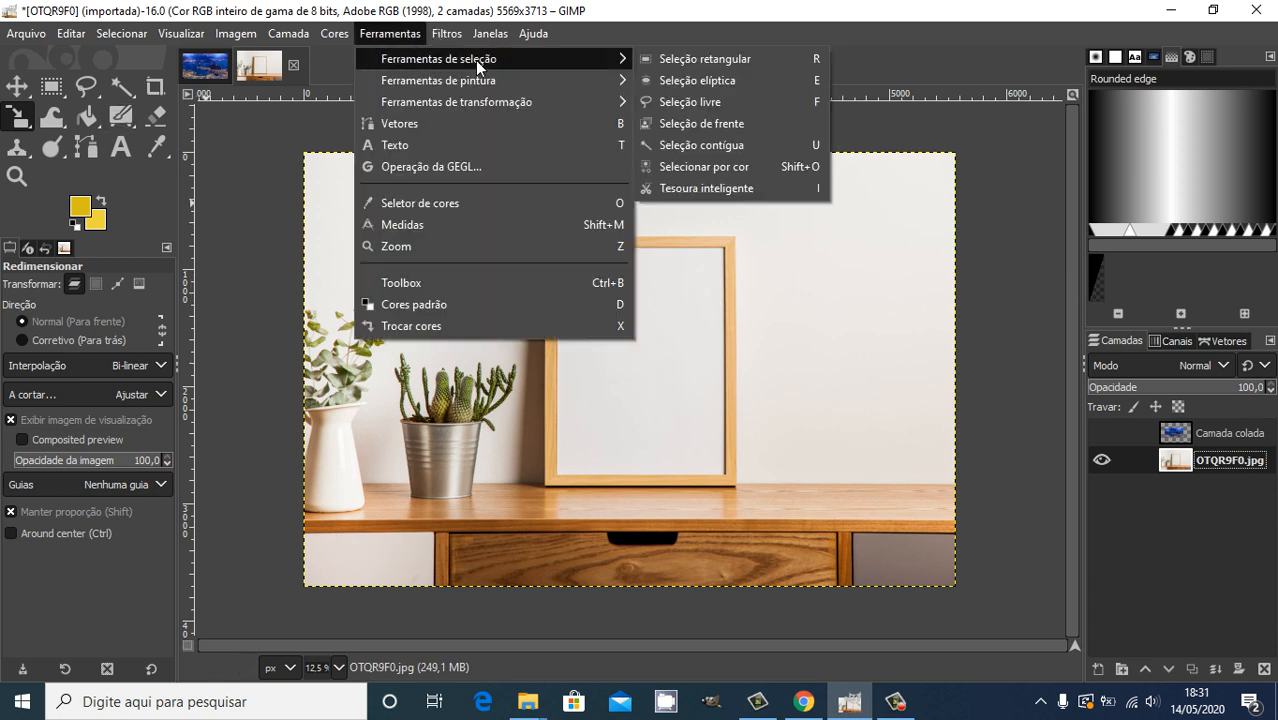
{"action": "left_click", "coordinate": [720, 58]}
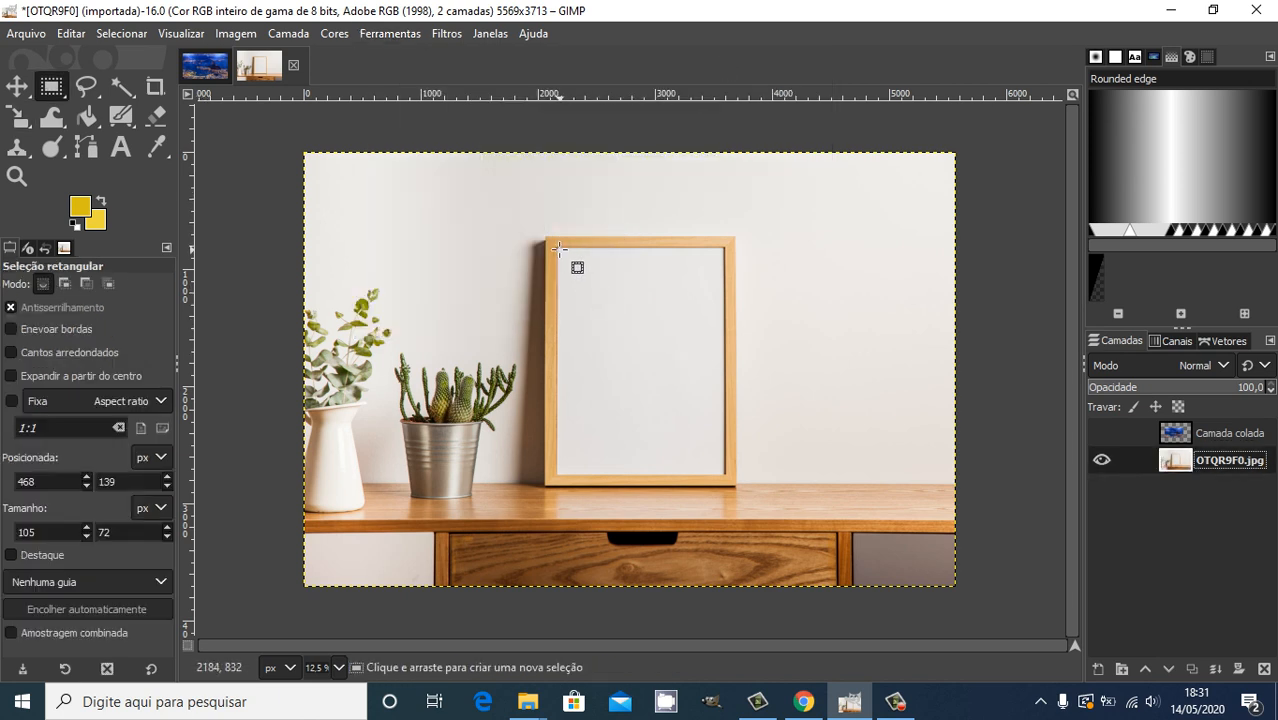
{"action": "left_click_drag", "start_coordinate": [558, 249], "coordinate": [720, 470]}
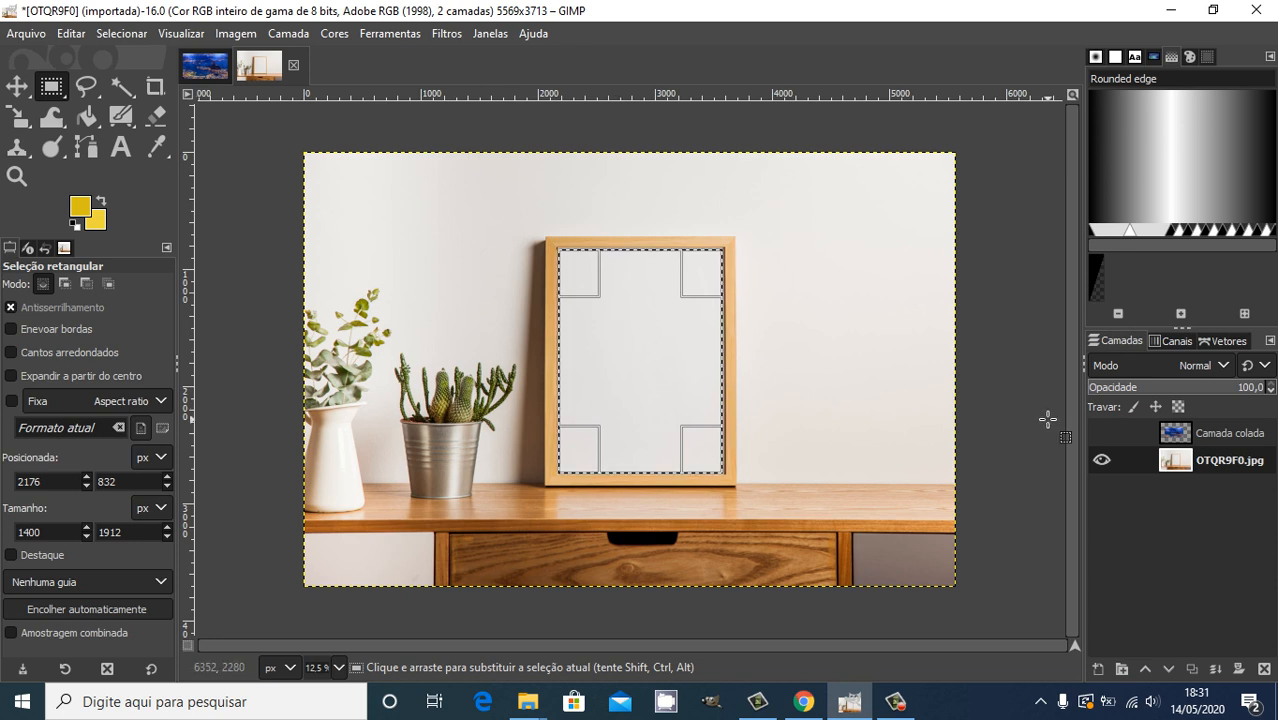
- Hide the OTQR9F0.jpg layer, then show the pasted photo layer and make it active, keeping the frame-opening selection
{"action": "left_click", "coordinate": [1102, 459]}
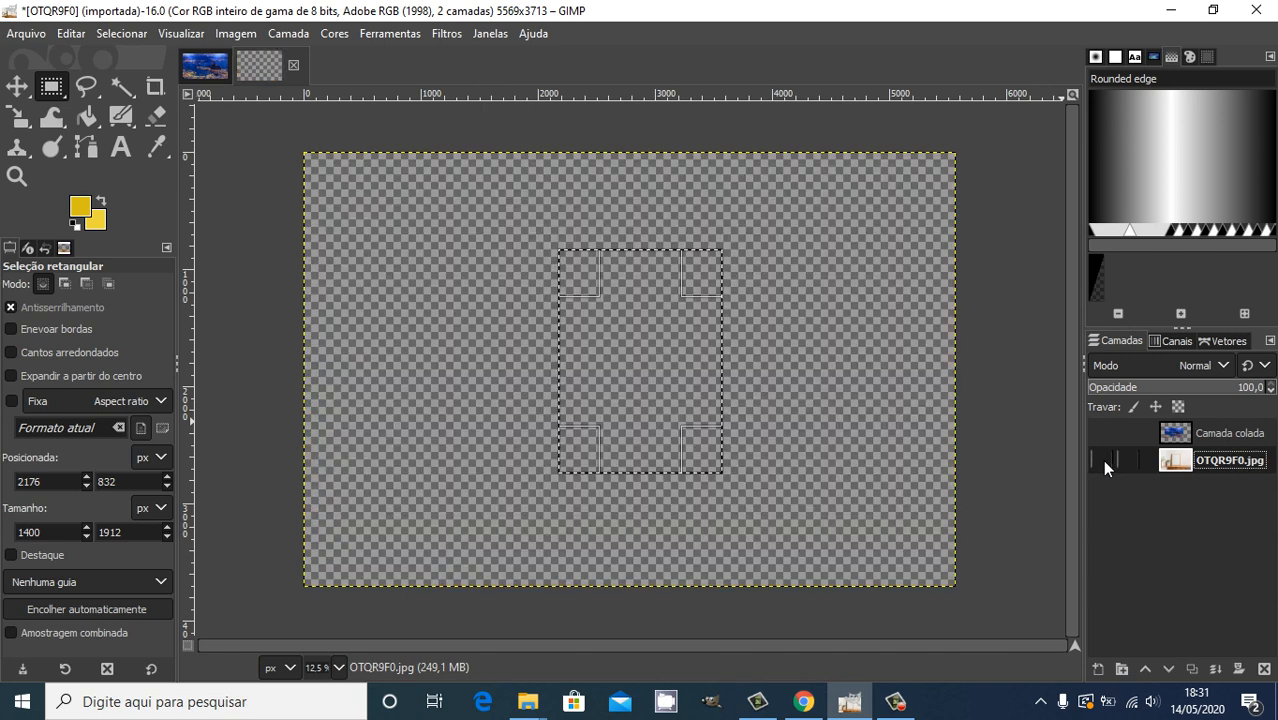
{"action": "left_click", "coordinate": [1102, 432]}
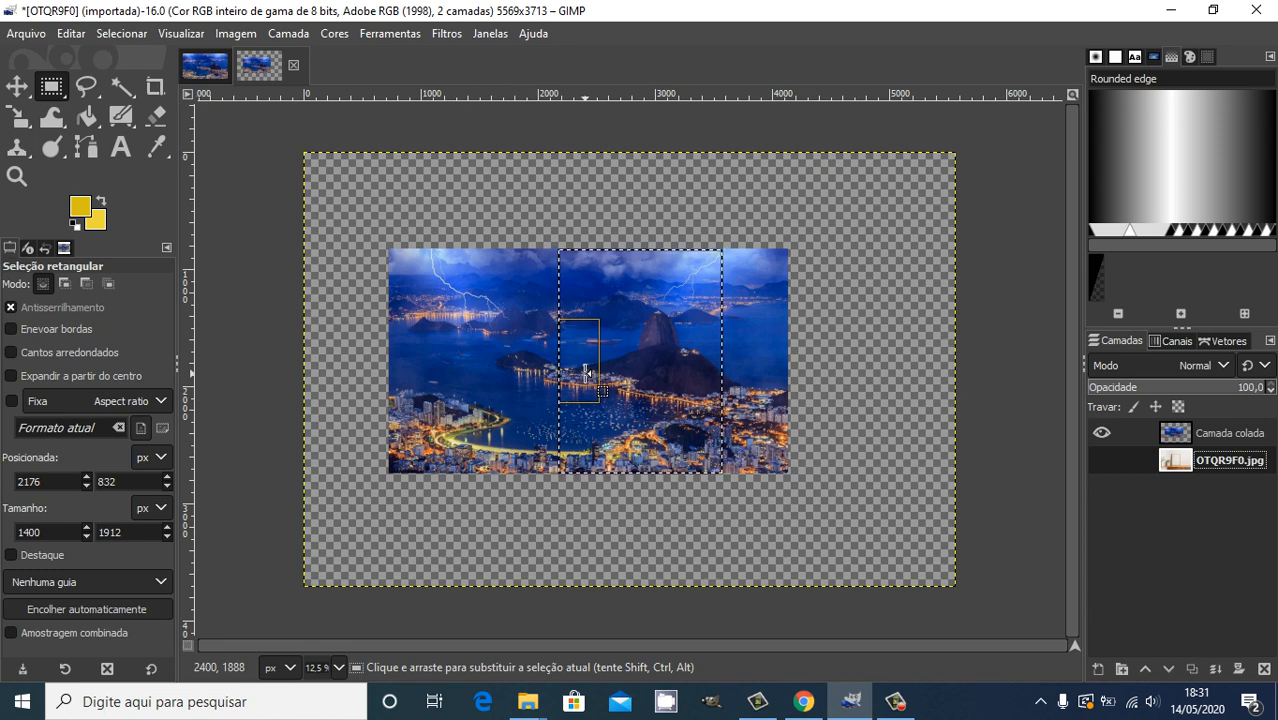
{"action": "left_click", "coordinate": [665, 314]}
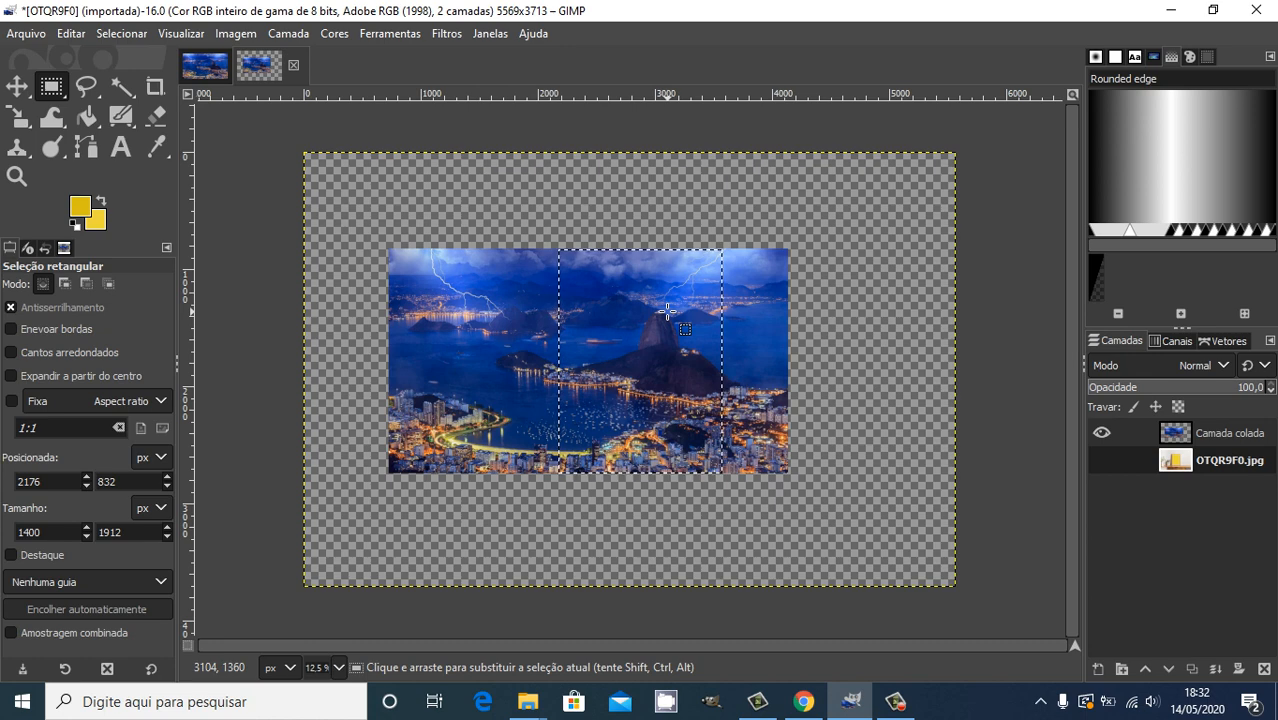
{"action": "left_click", "coordinate": [1181, 437]}
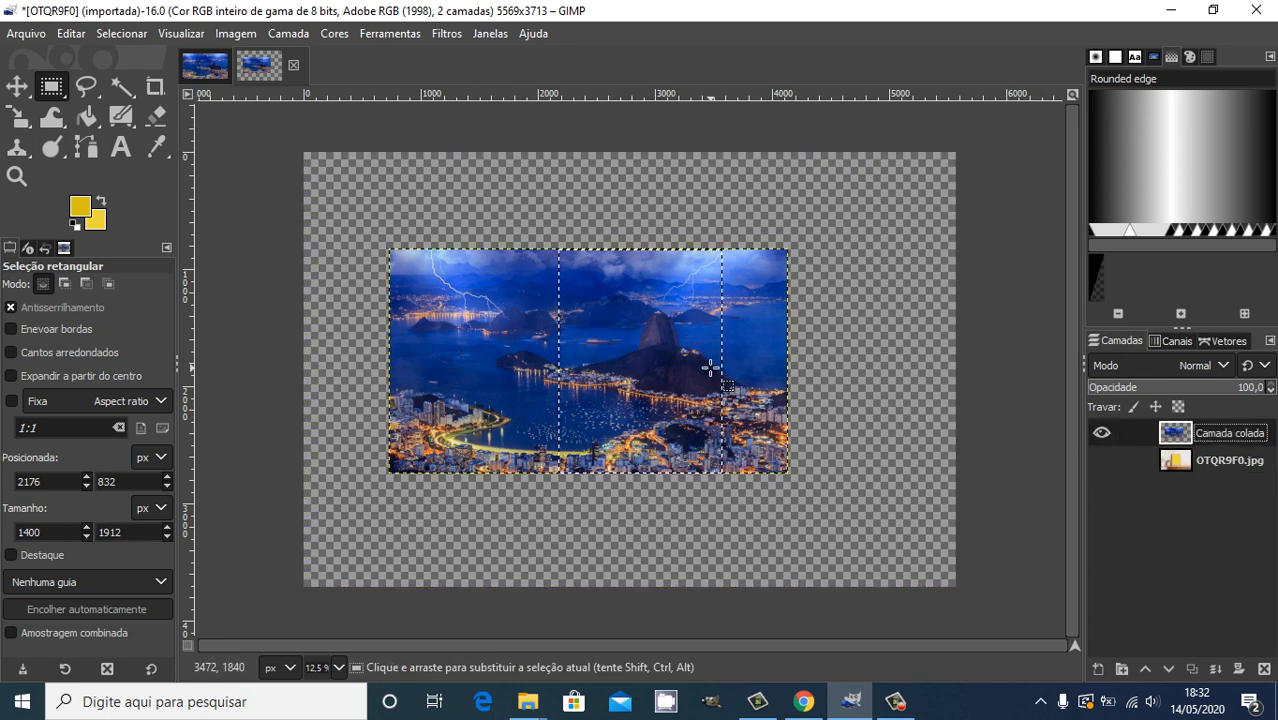
- Try deleting the selected area from the pasted photo, undo the deletion and check the frame layer
{"action": "key", "text": "Delete"}
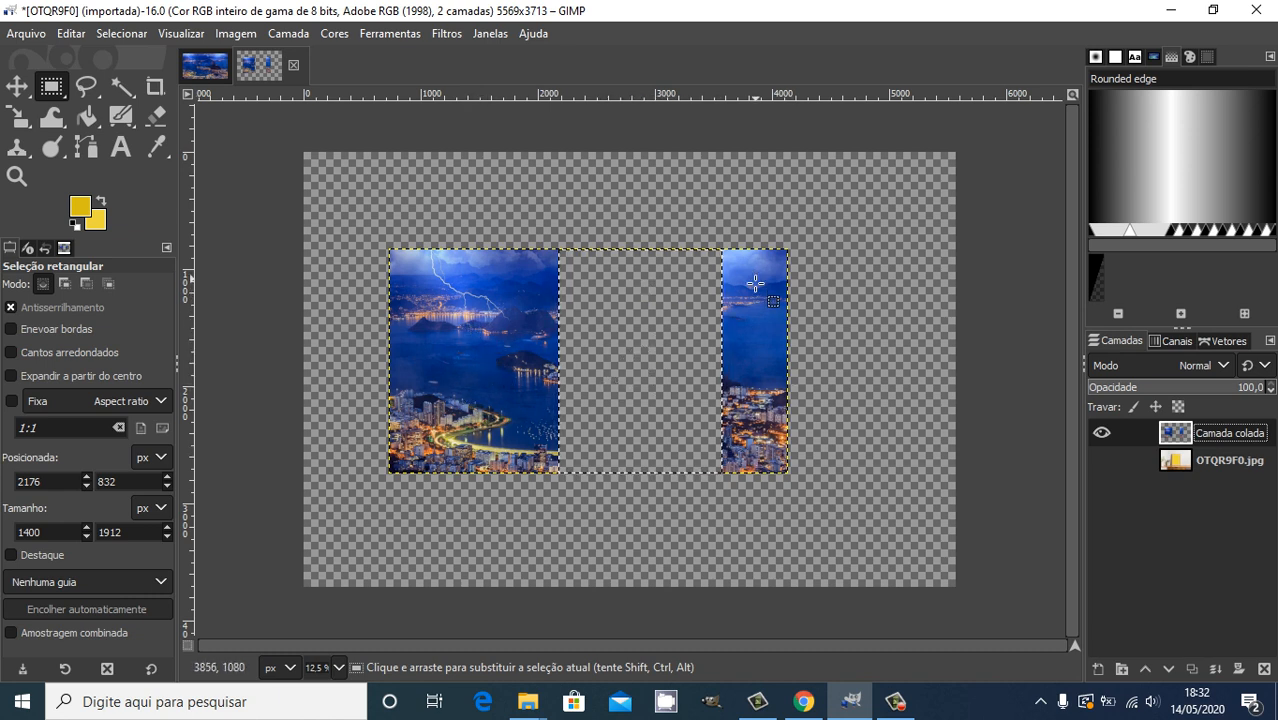
{"action": "key", "text": "ctrl+z"}
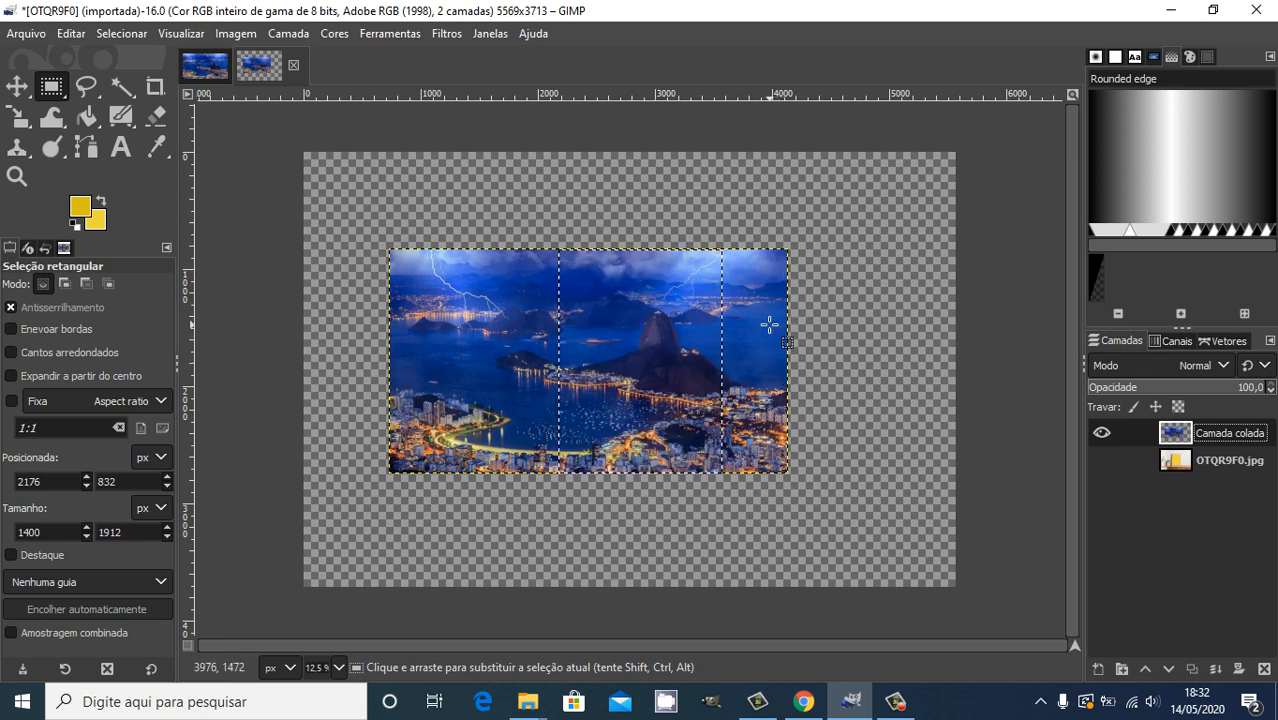
{"action": "left_click", "coordinate": [1101, 433]}
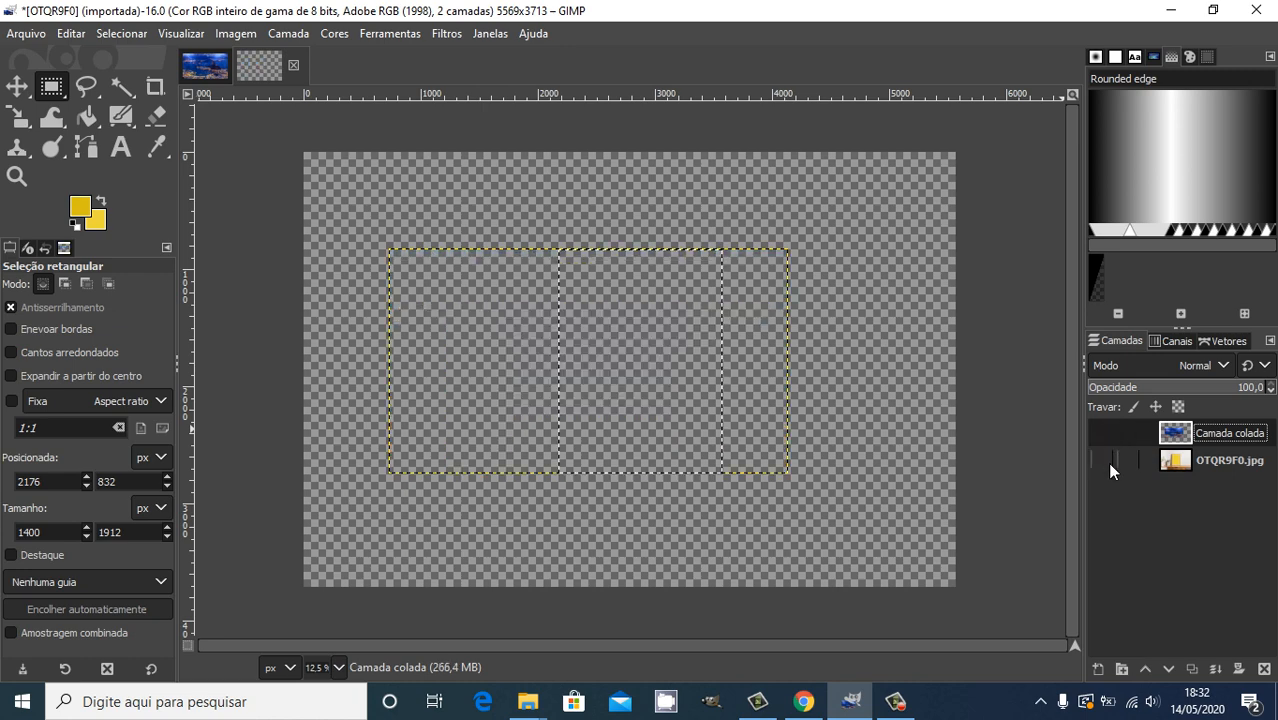
{"action": "left_click", "coordinate": [1104, 461]}
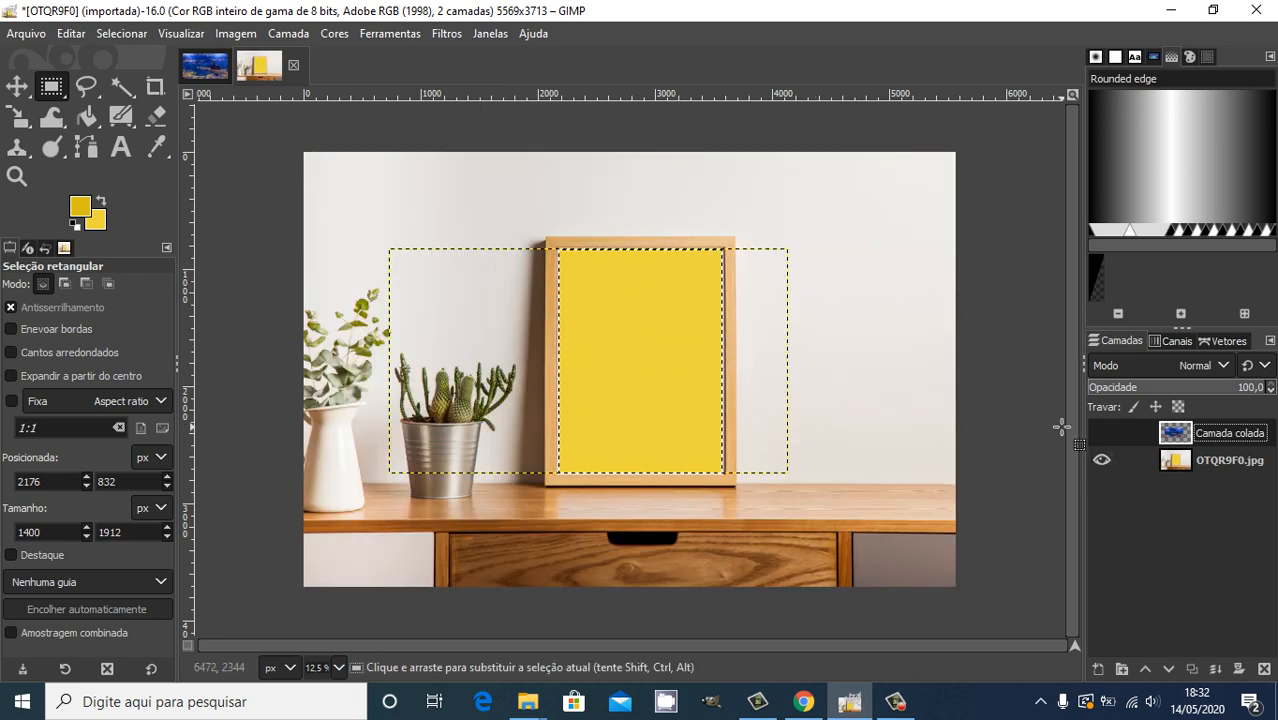
{"action": "left_click", "coordinate": [1106, 456]}
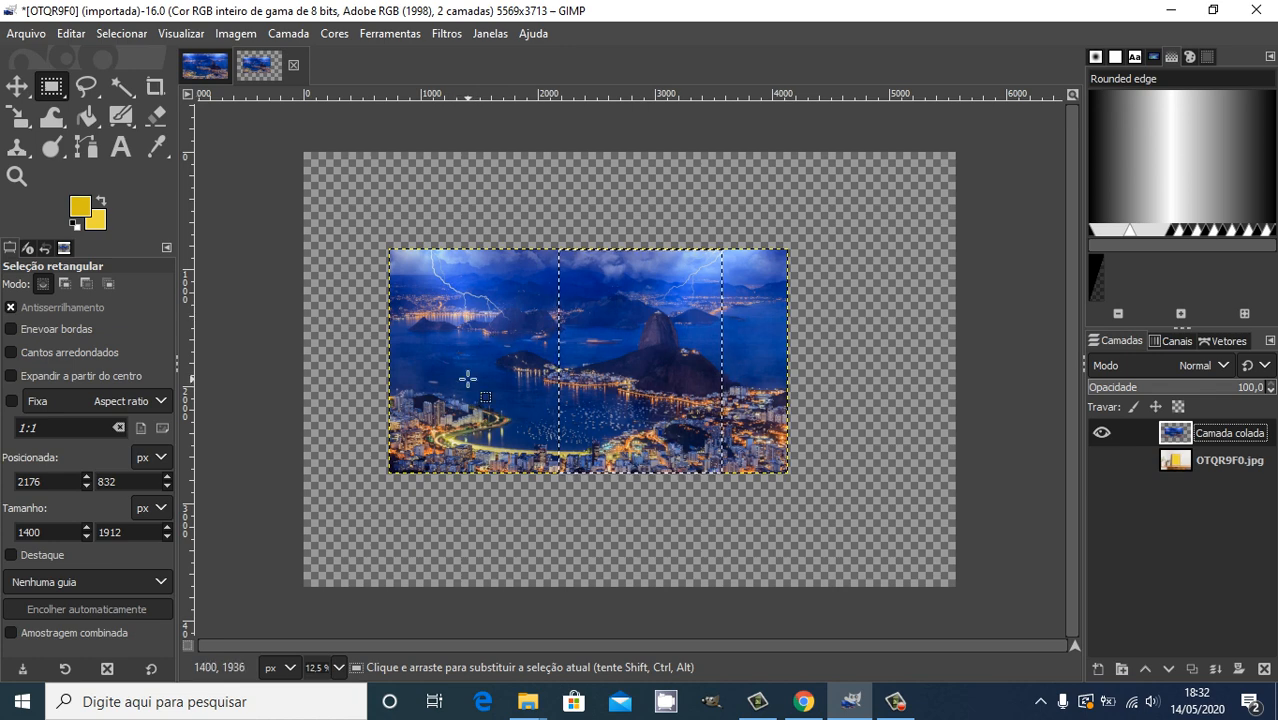
- Invert the selection to erase the photo outside the frame opening, and show the OTQR9F0.jpg layer again
{"action": "key", "text": "ctrl+a"}
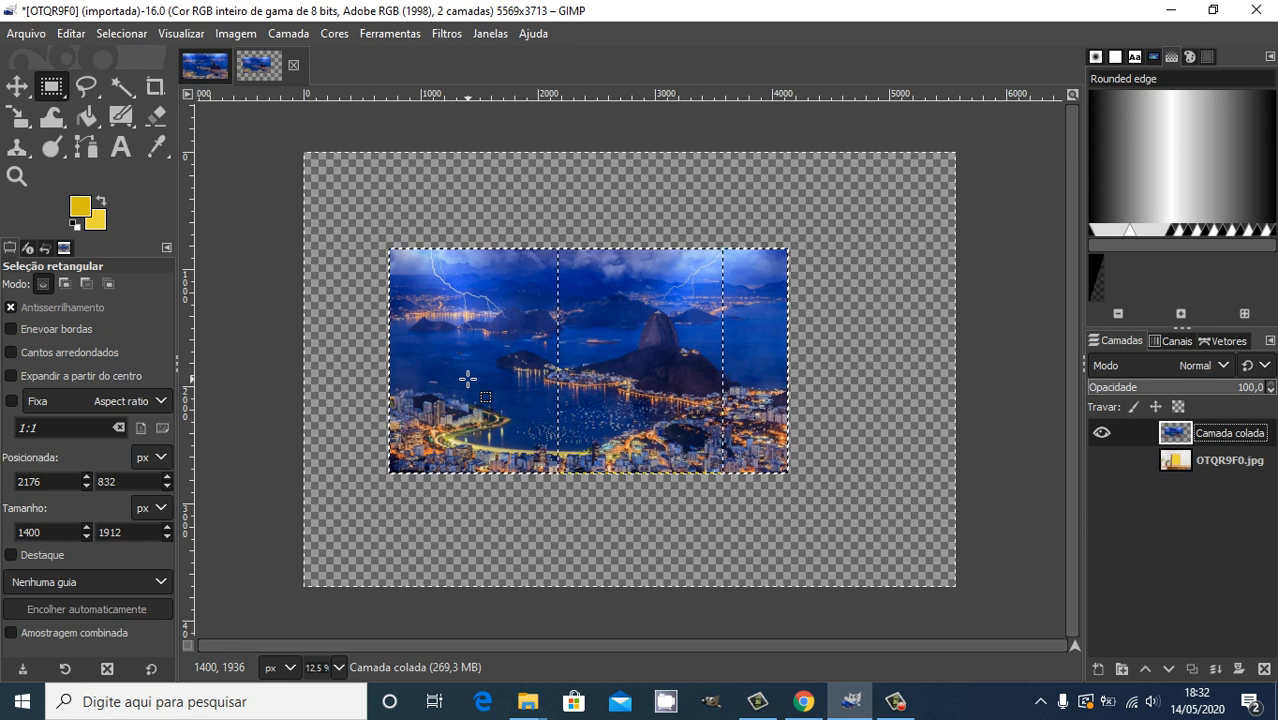
{"action": "key", "text": "Delete"}
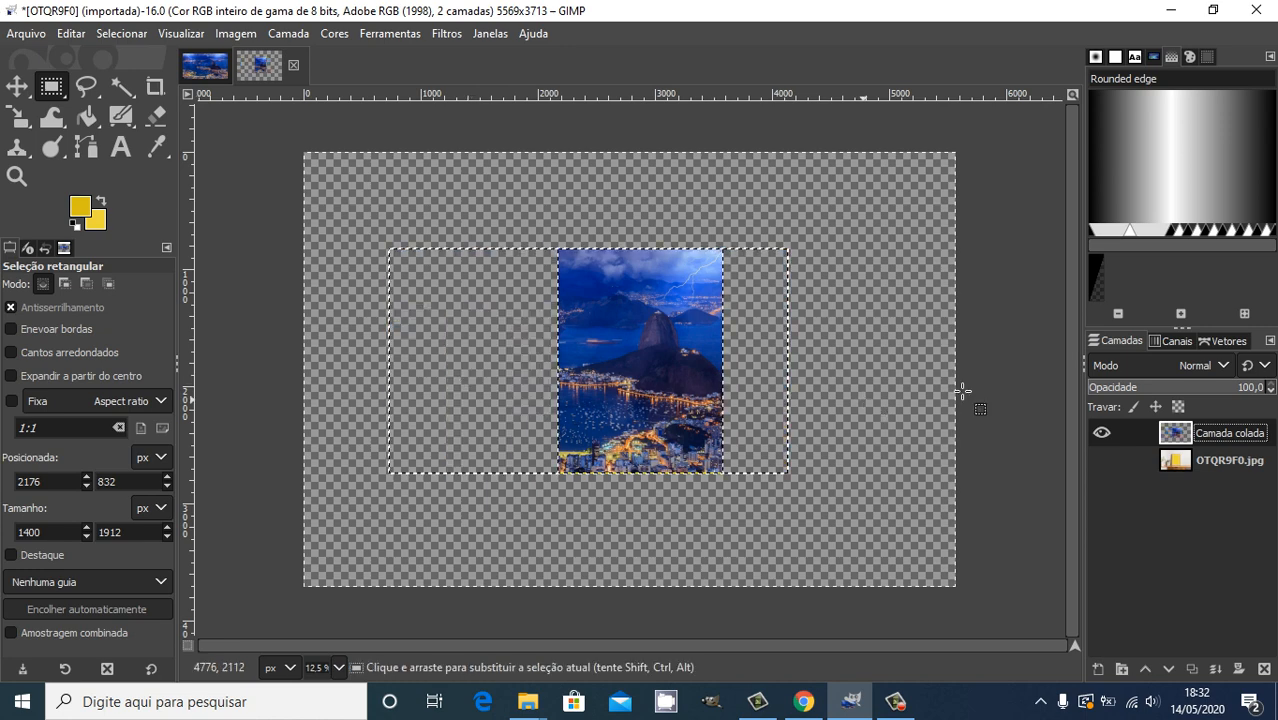
{"action": "left_click", "coordinate": [1109, 463]}
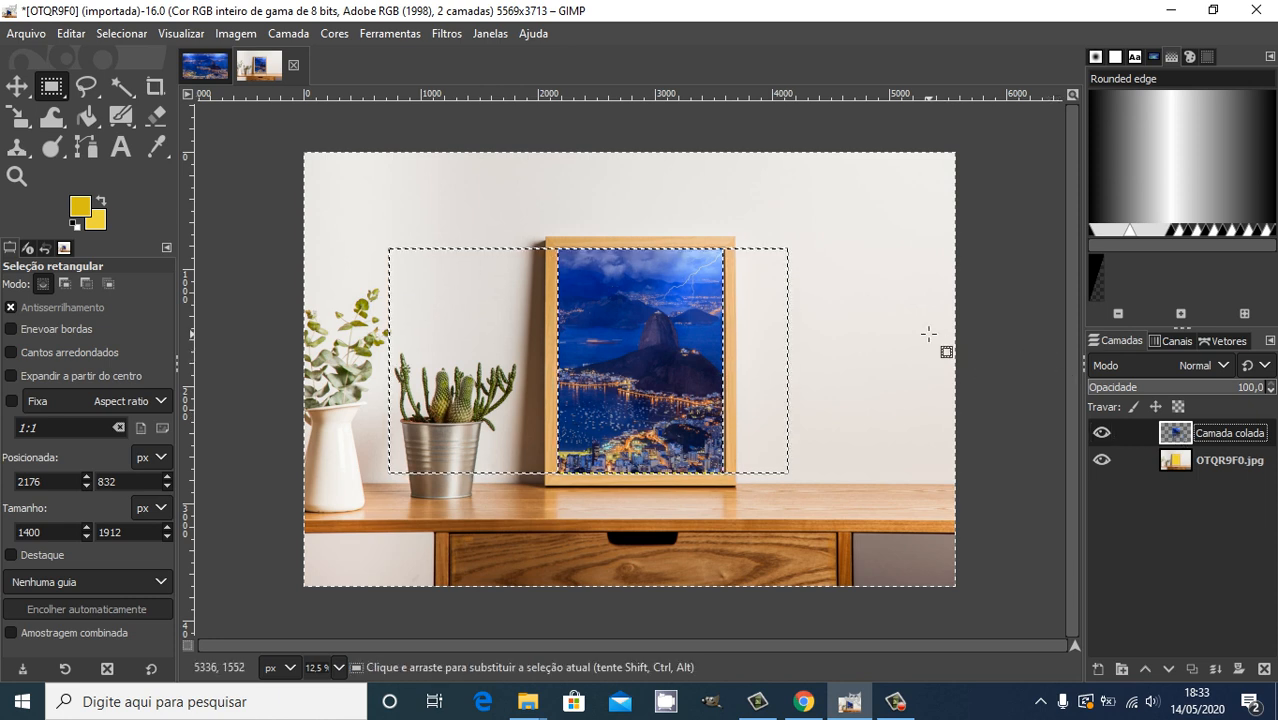
- Clear the selection and examine up close how the photo's edges fit inside the picture frame
{"action": "left_click", "coordinate": [720, 413]}
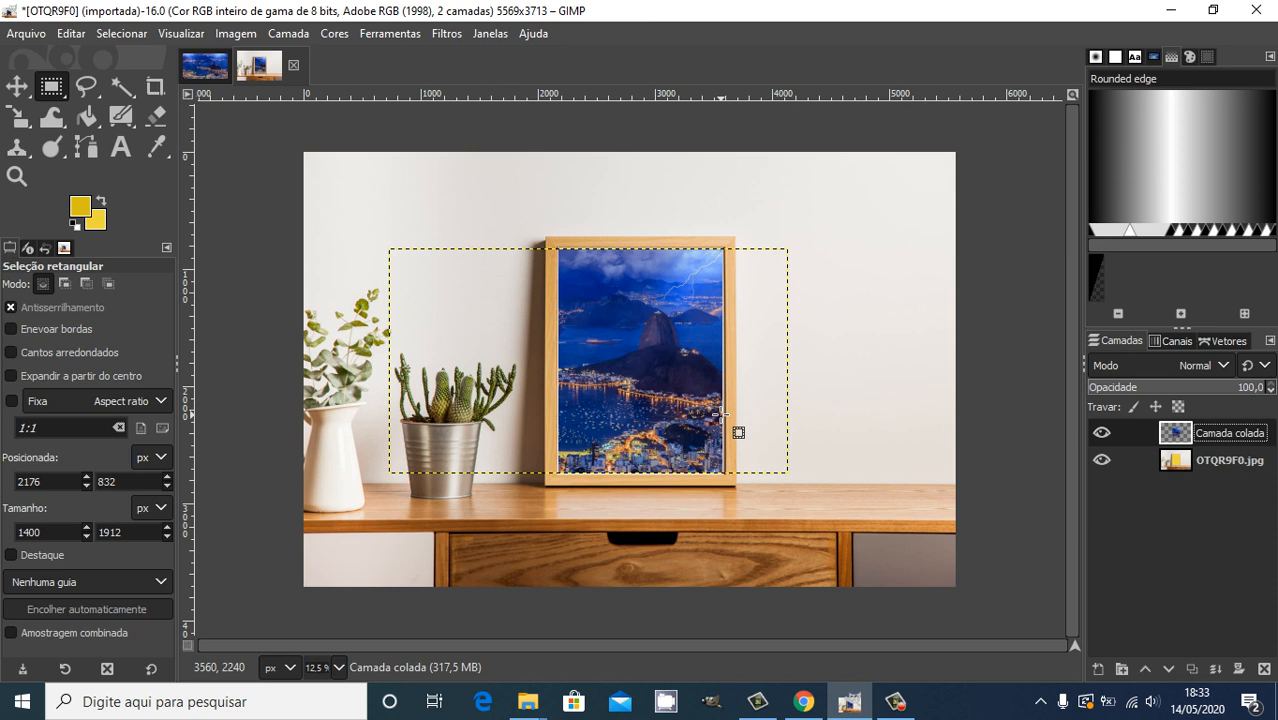
{"action": "left_click", "coordinate": [1005, 360]}
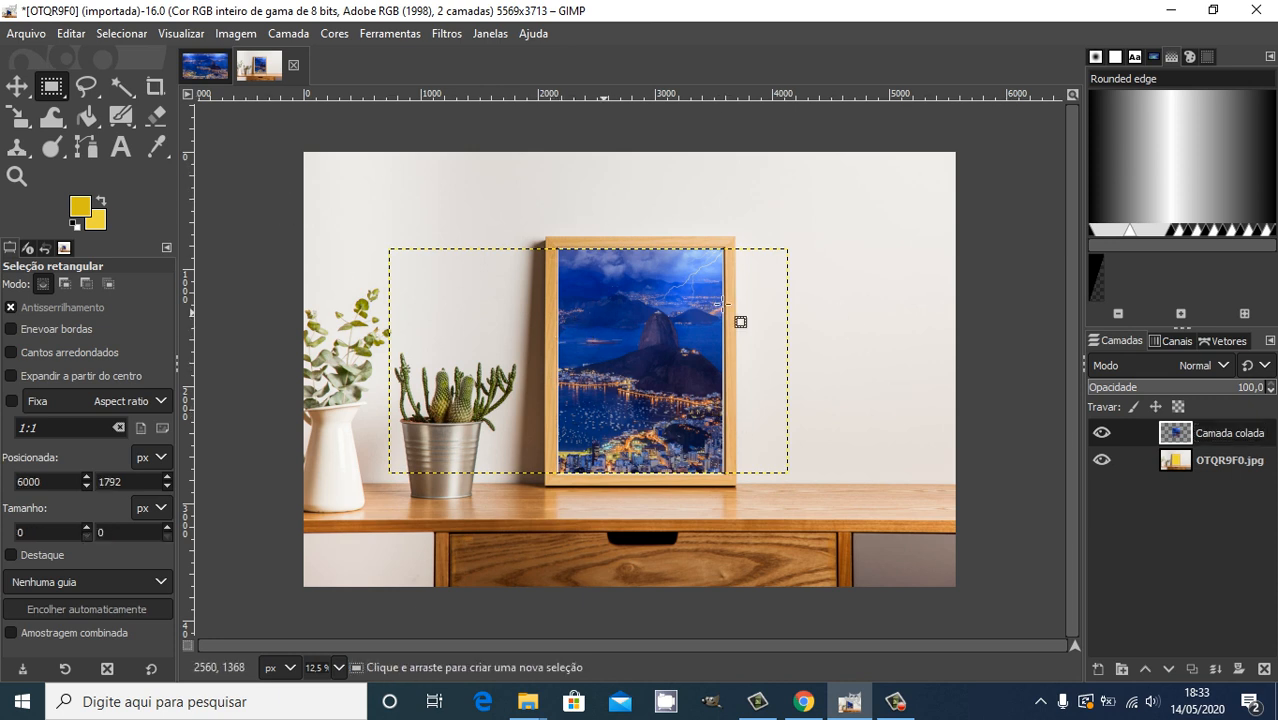
{"action": "scroll", "coordinate": [816, 337], "scroll_direction": "up", "scroll_amount": 3}
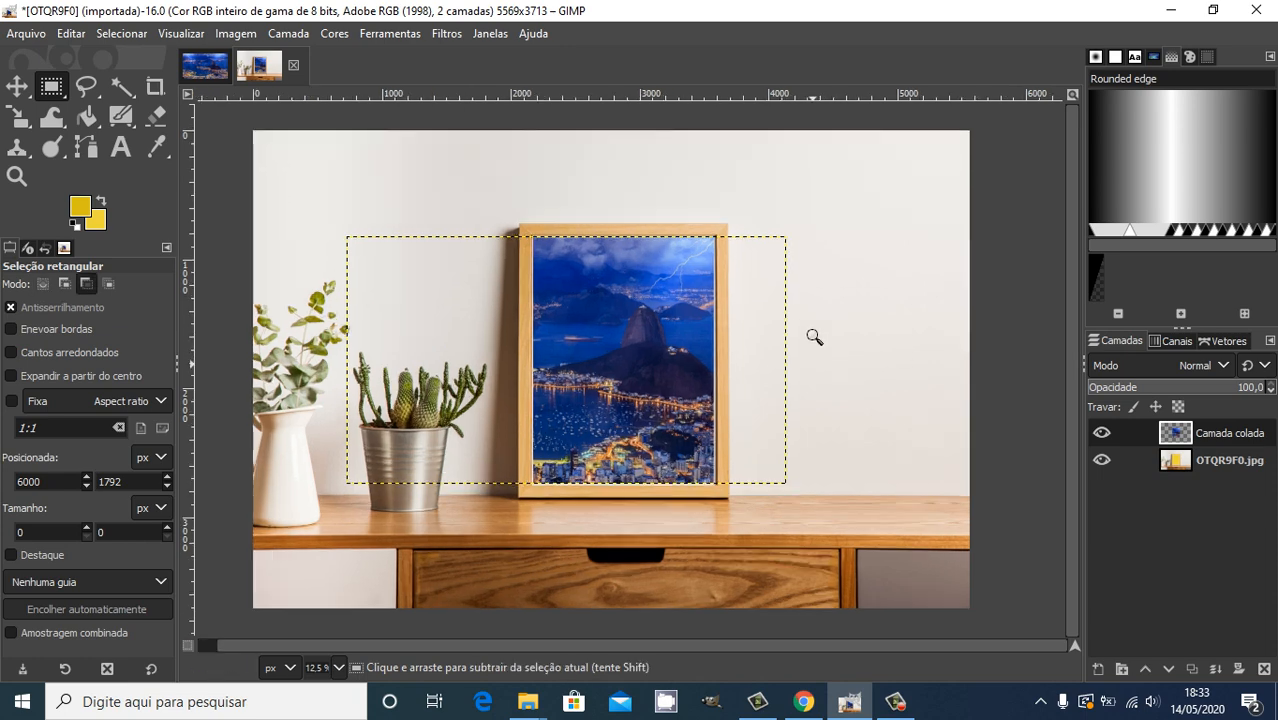
{"action": "scroll", "coordinate": [770, 318], "scroll_direction": "up", "scroll_amount": 2}
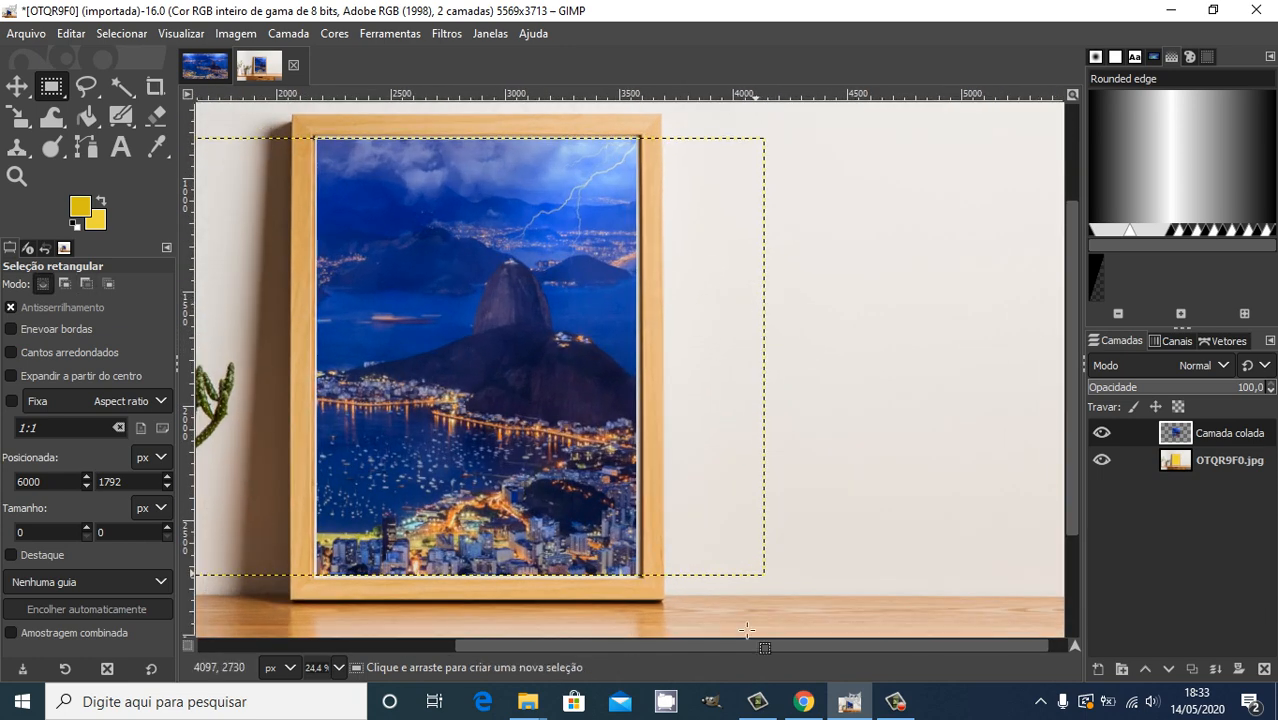
{"action": "left_click_drag", "start_coordinate": [727, 648], "coordinate": [671, 643]}
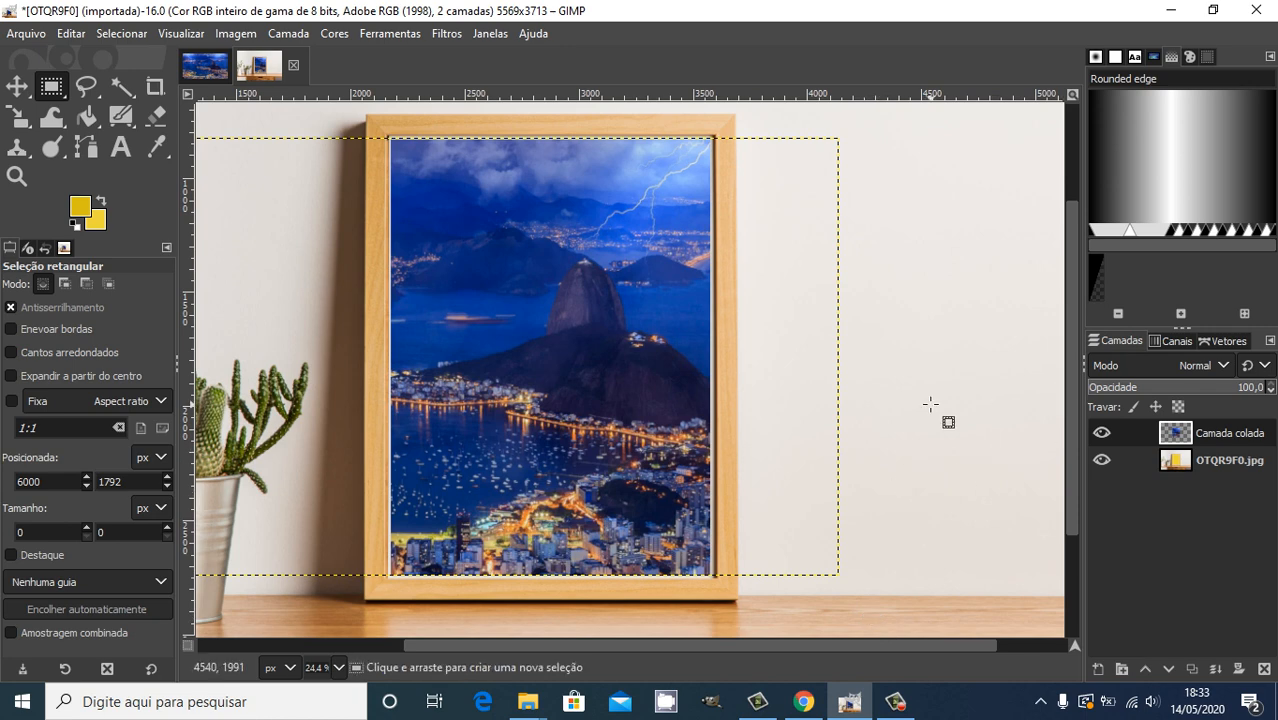
{"action": "scroll", "coordinate": [928, 422], "scroll_direction": "down", "scroll_amount": 4, "text": "ctrl"}
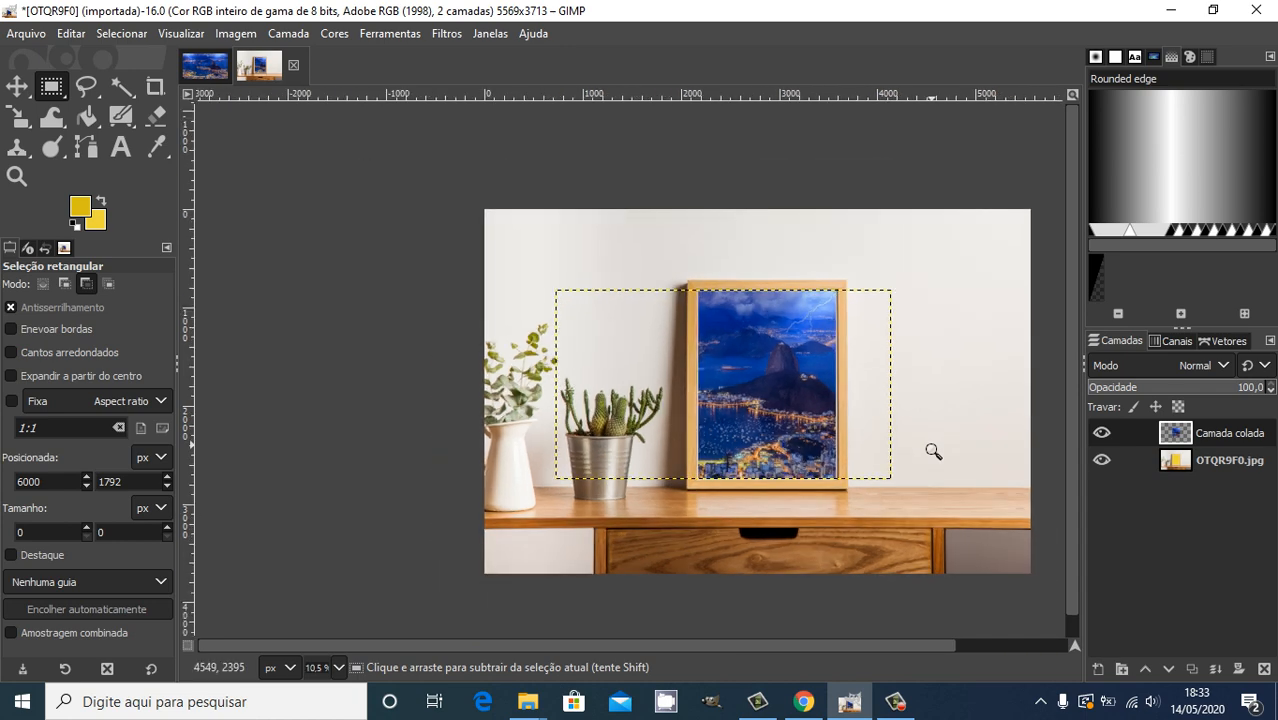
- Open the logo image 40626.jpg from the 0logo bicycle shop folder, converting its embedded colour profile to GIMP built-in sRGB
{"action": "scroll", "coordinate": [933, 448], "scroll_direction": "up", "scroll_amount": 3, "text": "ctrl"}
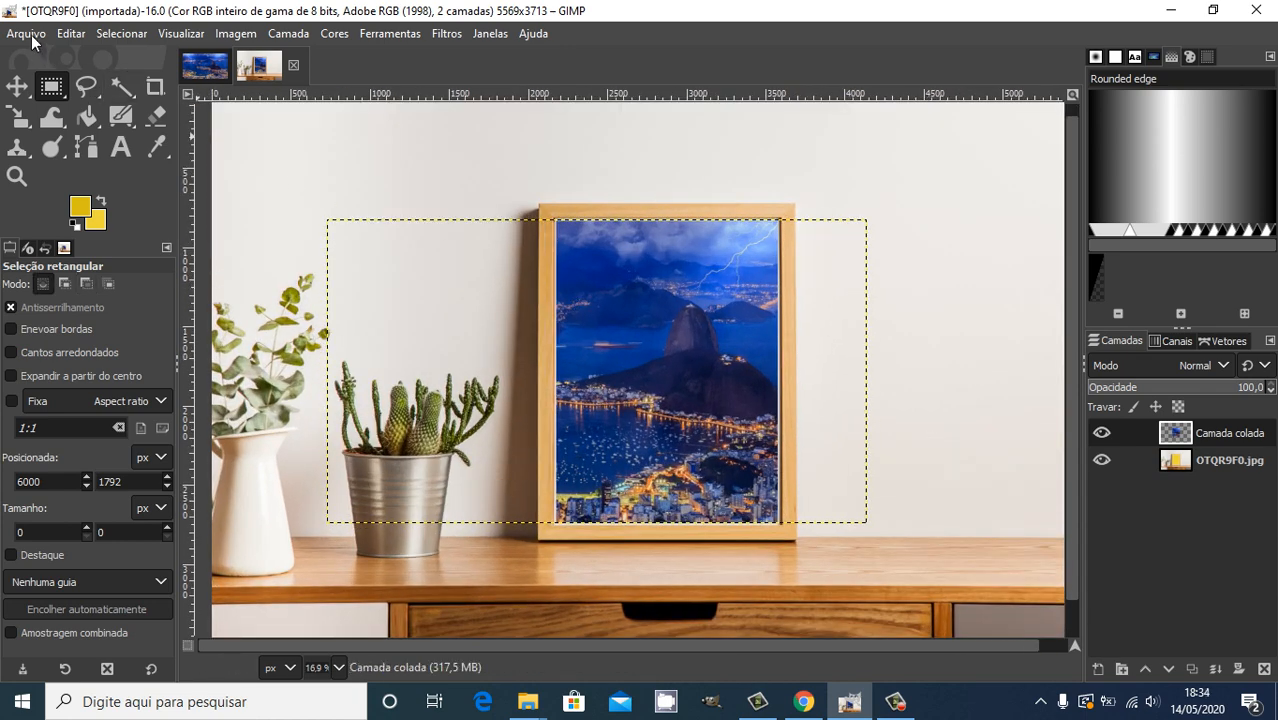
{"action": "left_click", "coordinate": [31, 36]}
{"action": "left_click", "coordinate": [73, 100]}
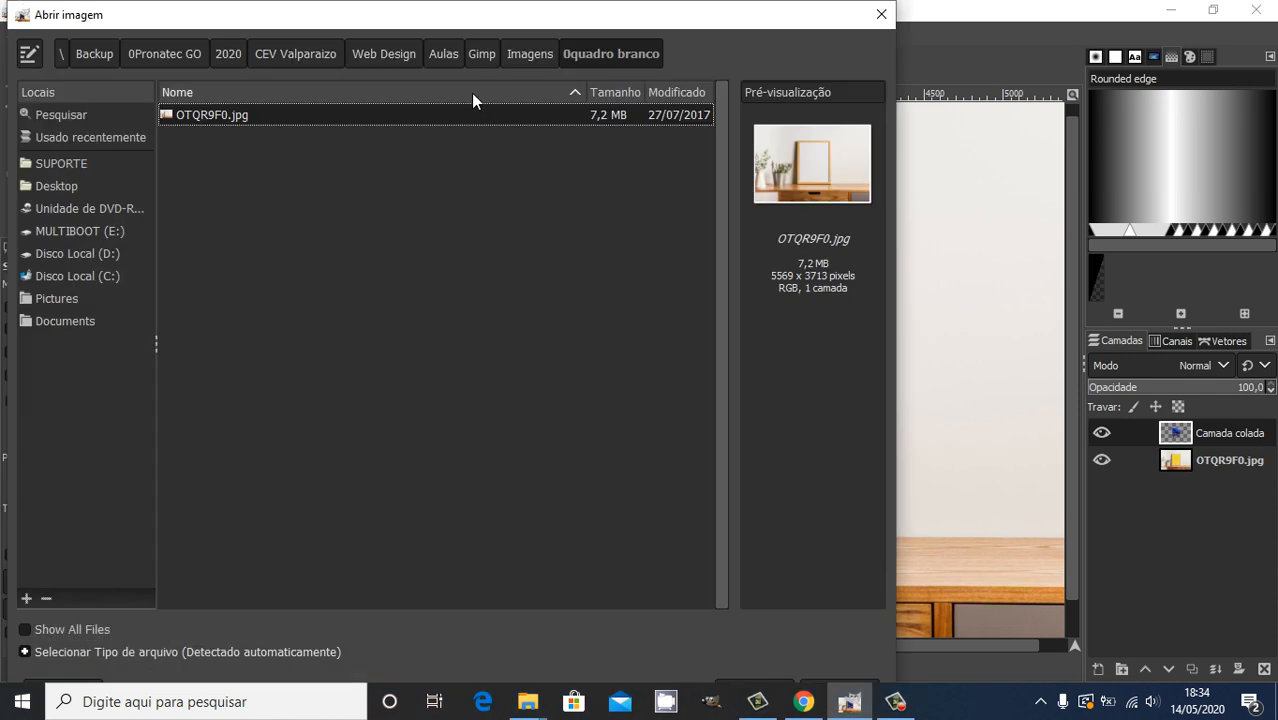
{"action": "left_click", "coordinate": [527, 55]}
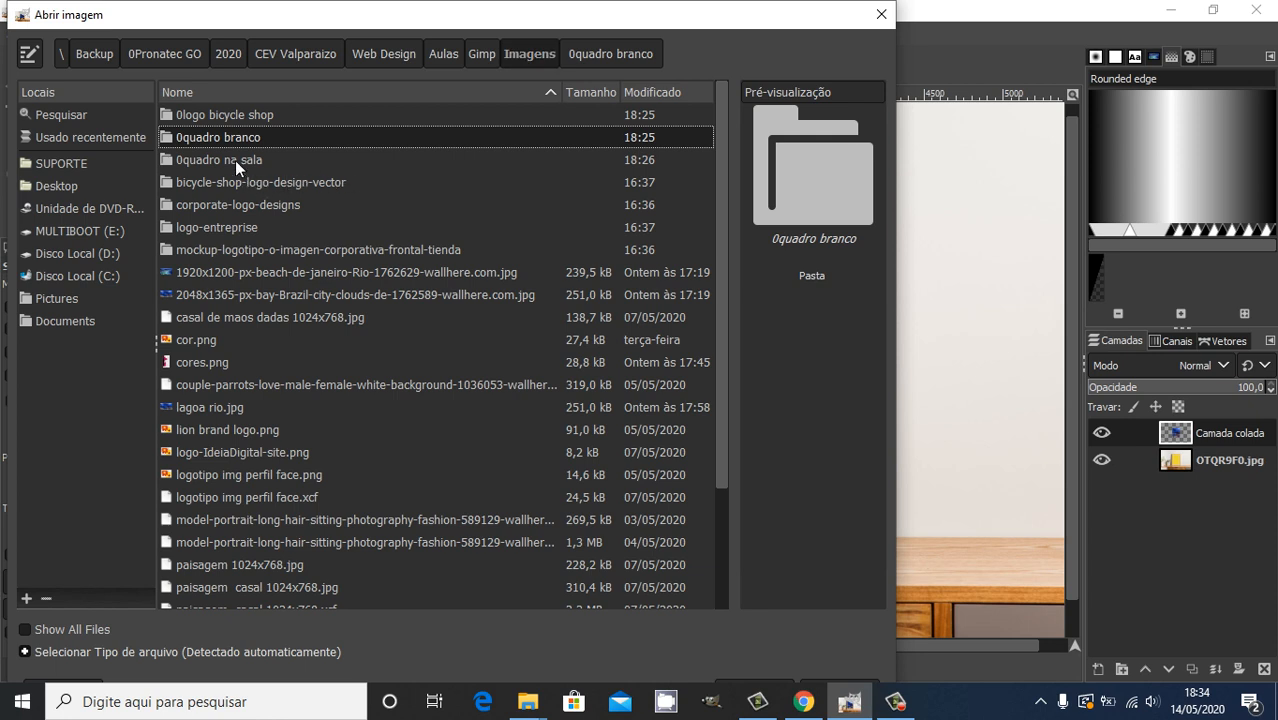
{"action": "double_click", "coordinate": [238, 116]}
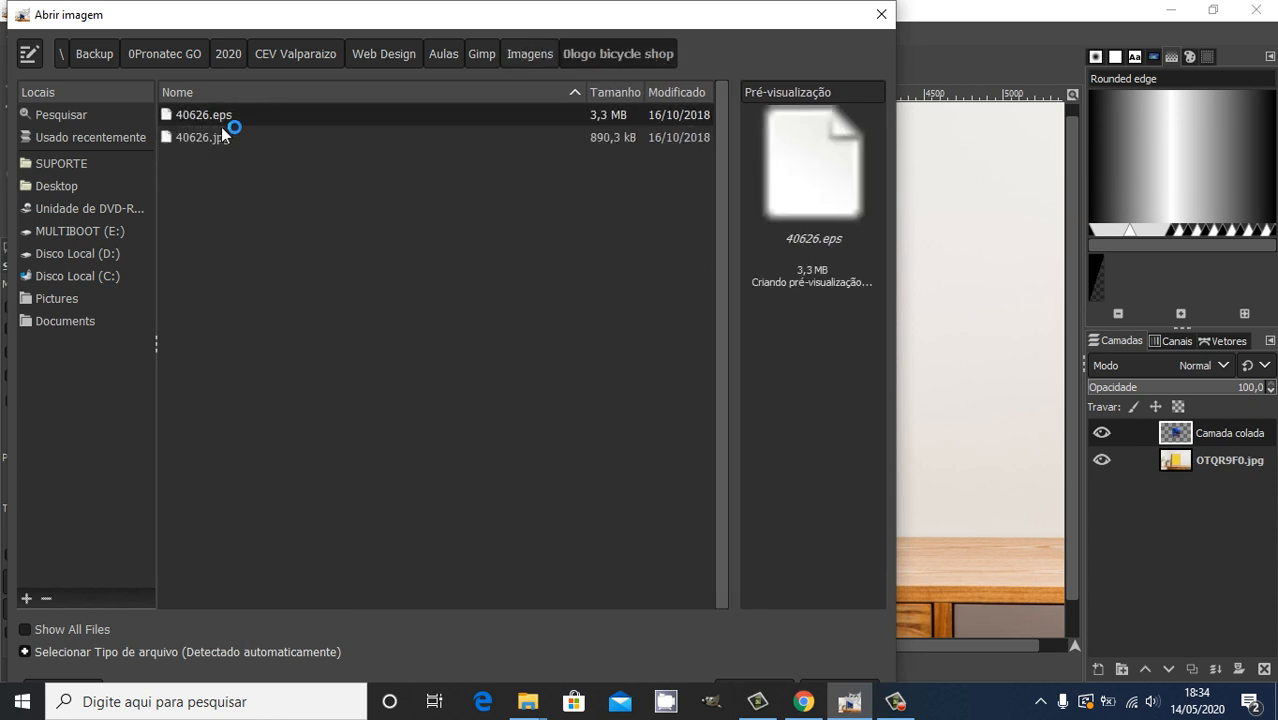
{"action": "left_click", "coordinate": [219, 137]}
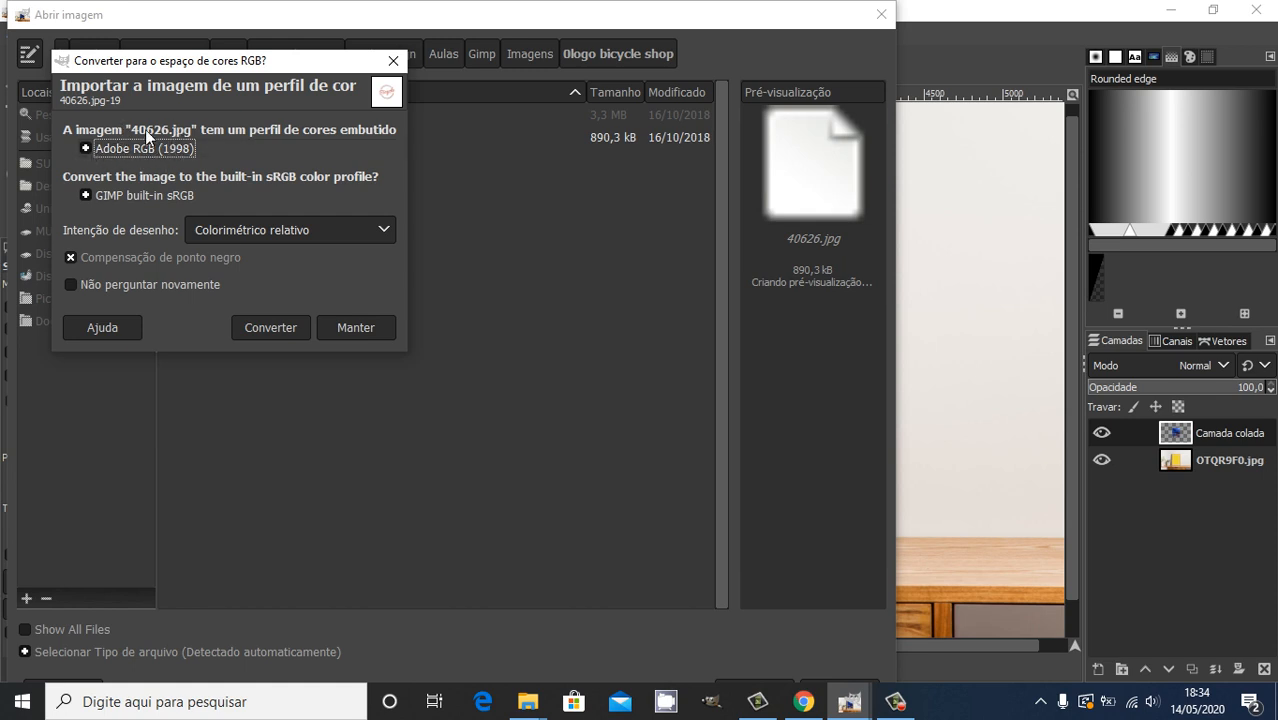
{"action": "left_click", "coordinate": [278, 325]}
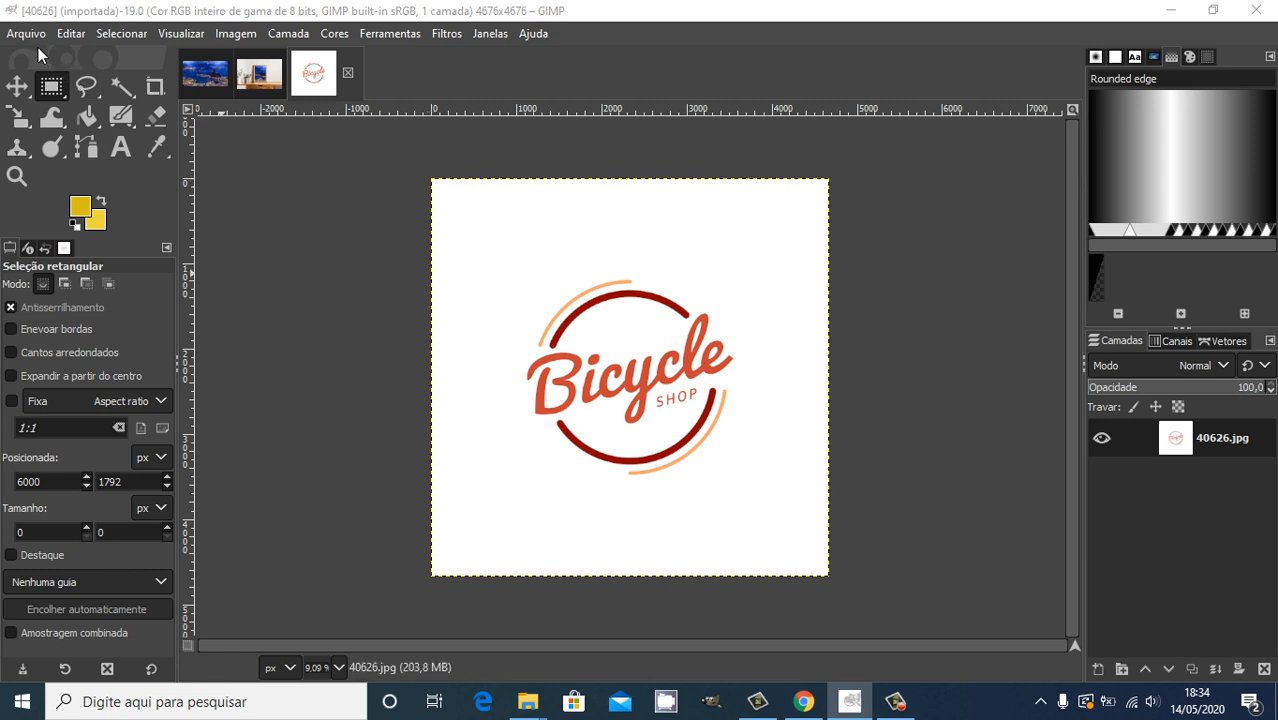
- Open the round sign mockup 2347417.jpg from the mockup-logotipo-o-imagen-corporativa-frontal-tienda folder
{"action": "left_click", "coordinate": [27, 36]}
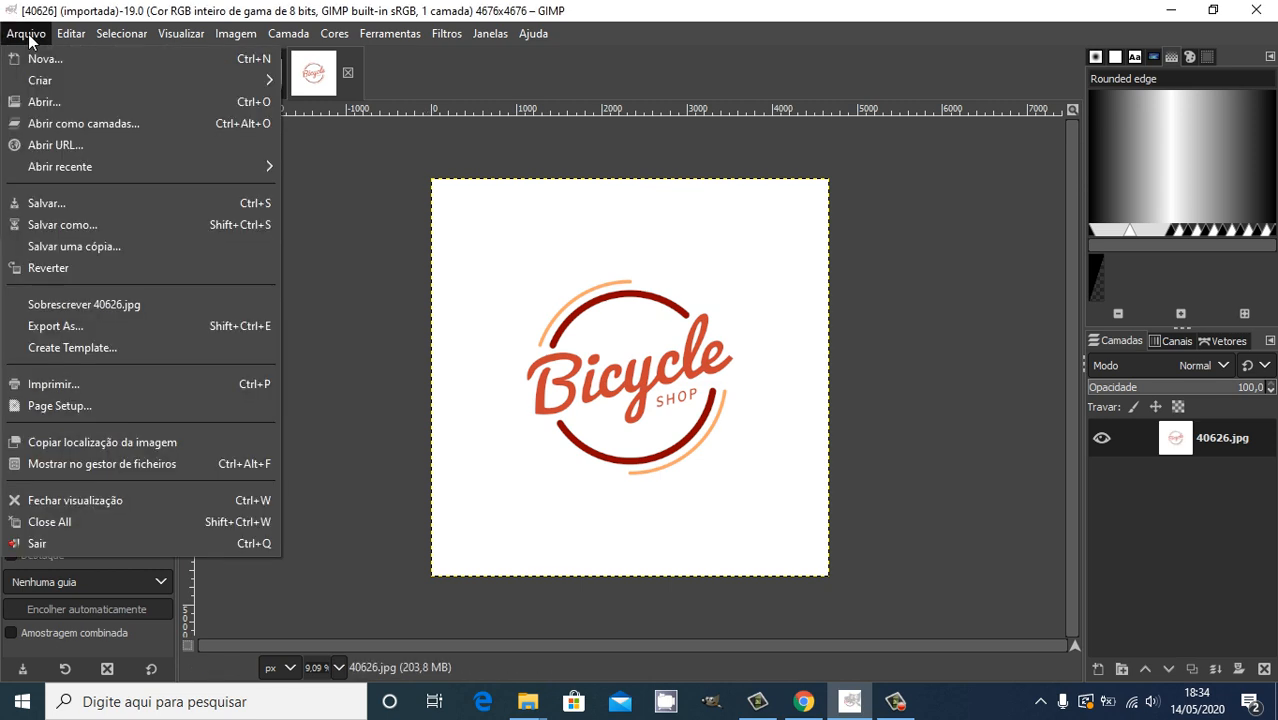
{"action": "left_click", "coordinate": [65, 102]}
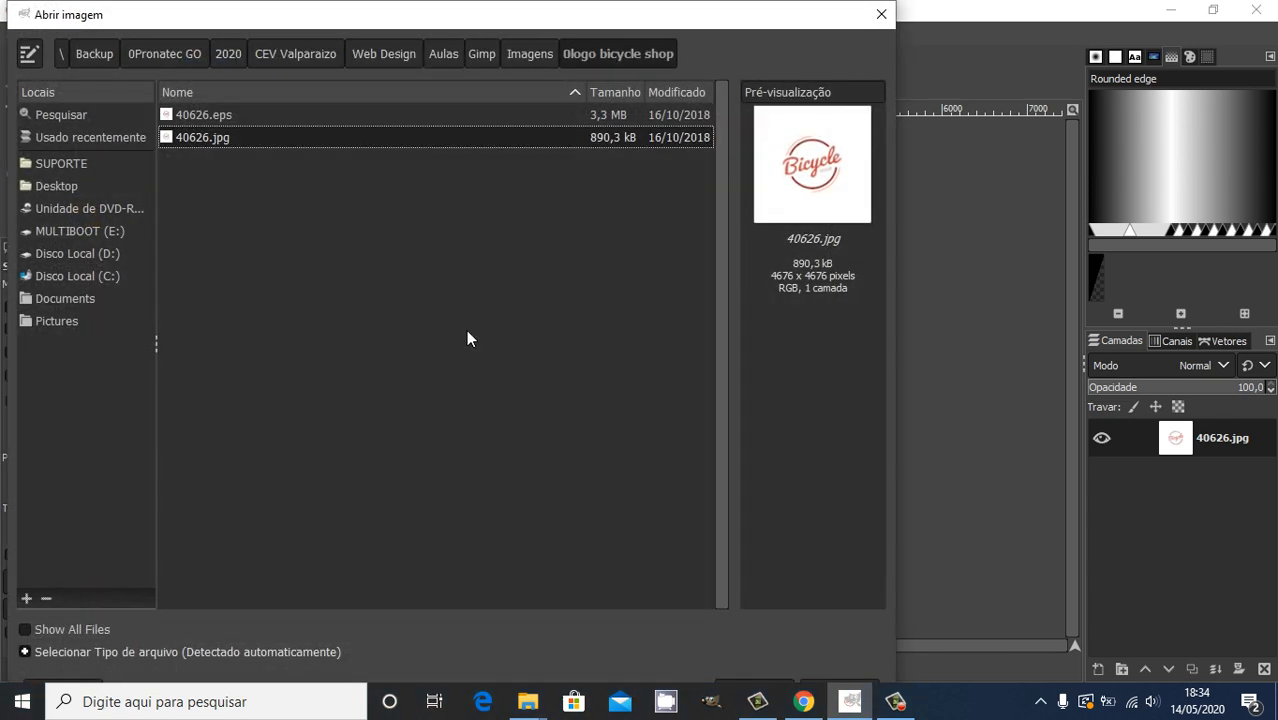
{"action": "left_click", "coordinate": [524, 56]}
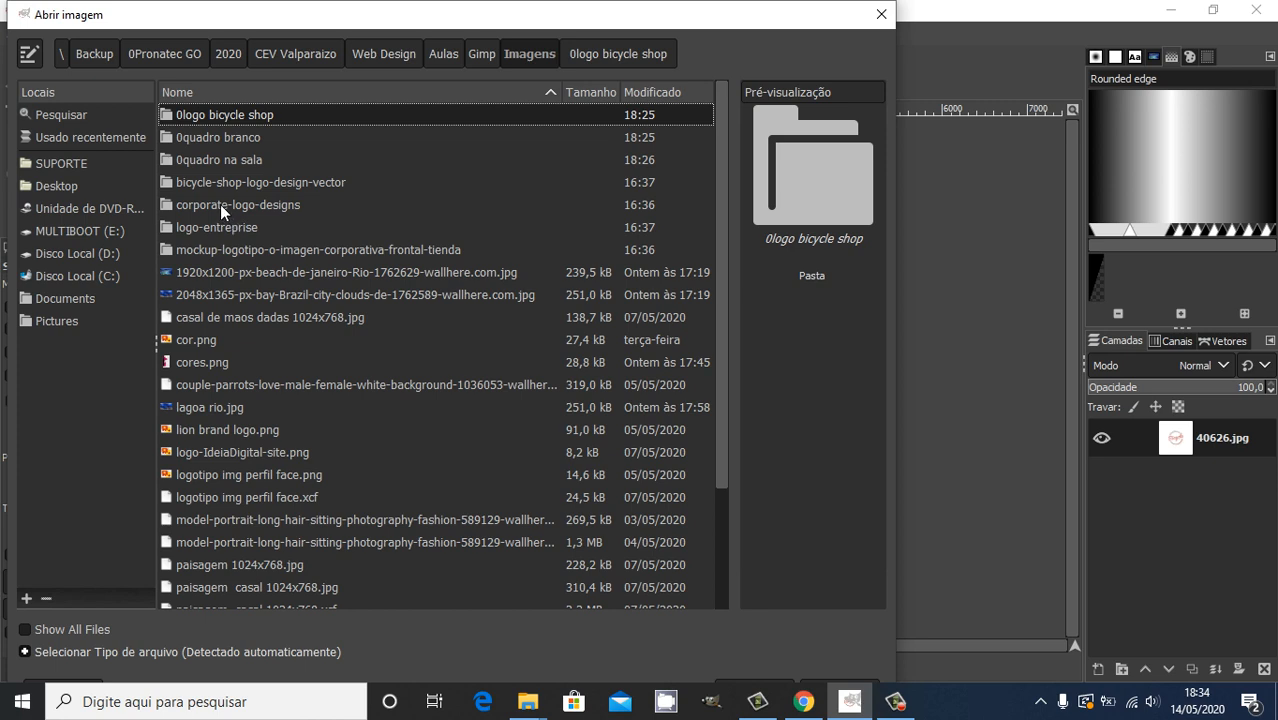
{"action": "double_click", "coordinate": [246, 252]}
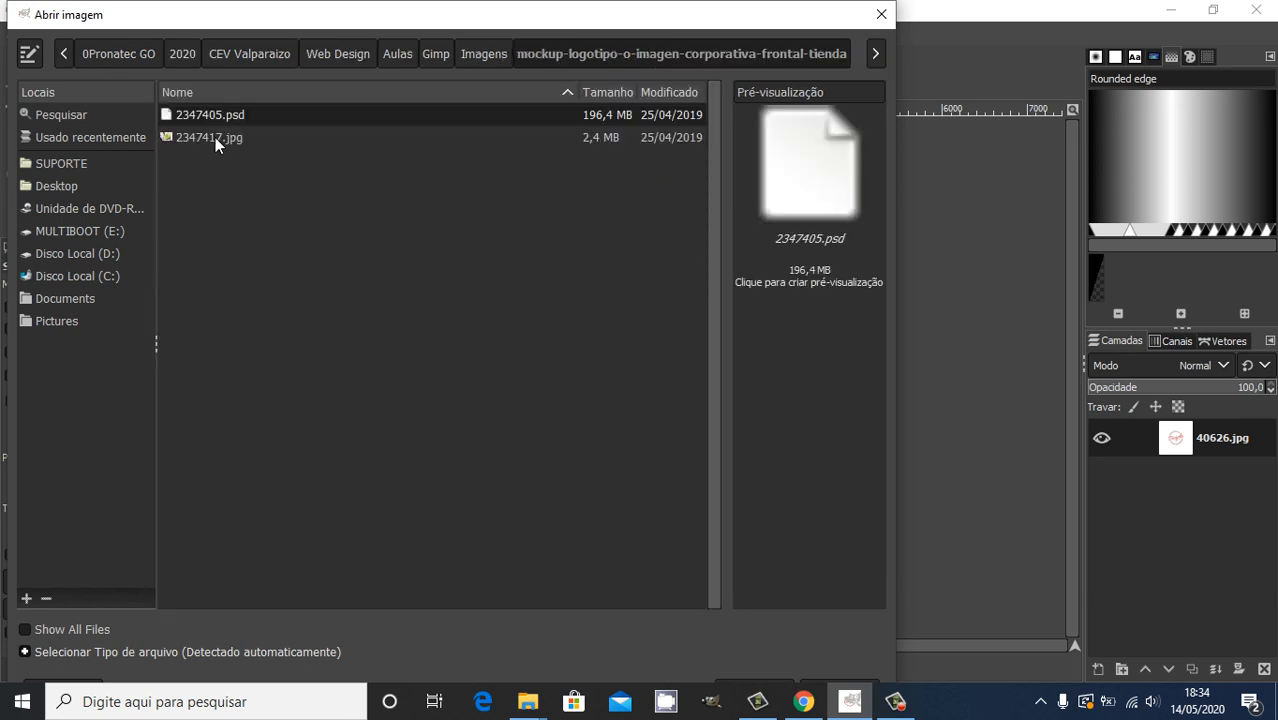
{"action": "left_click", "coordinate": [215, 137]}
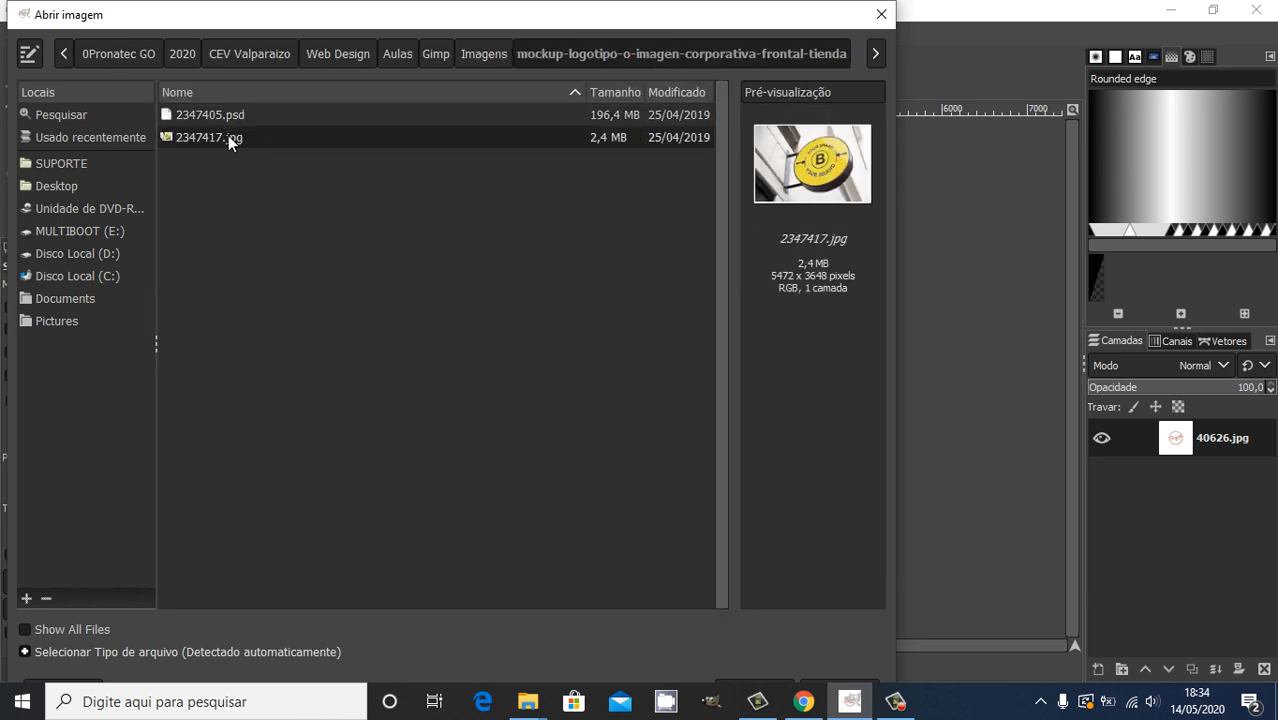
{"action": "key", "text": "Return"}
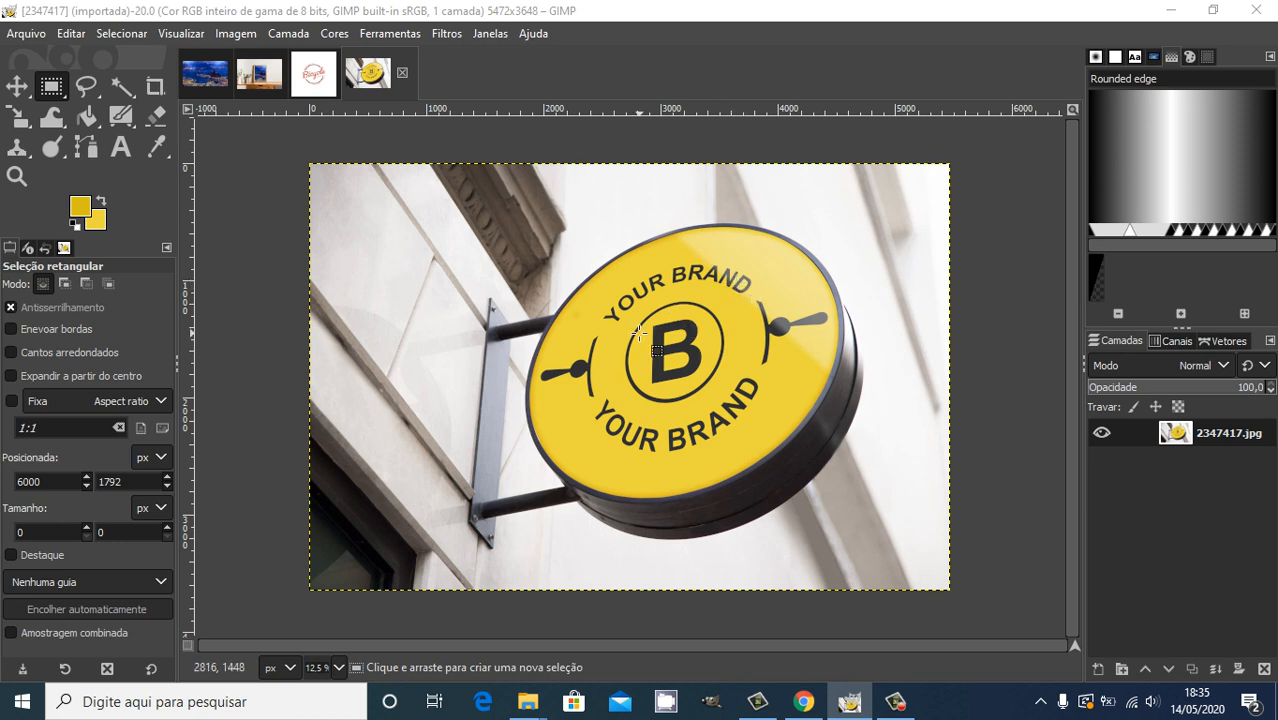
{"action": "left_click", "coordinate": [87, 88]}
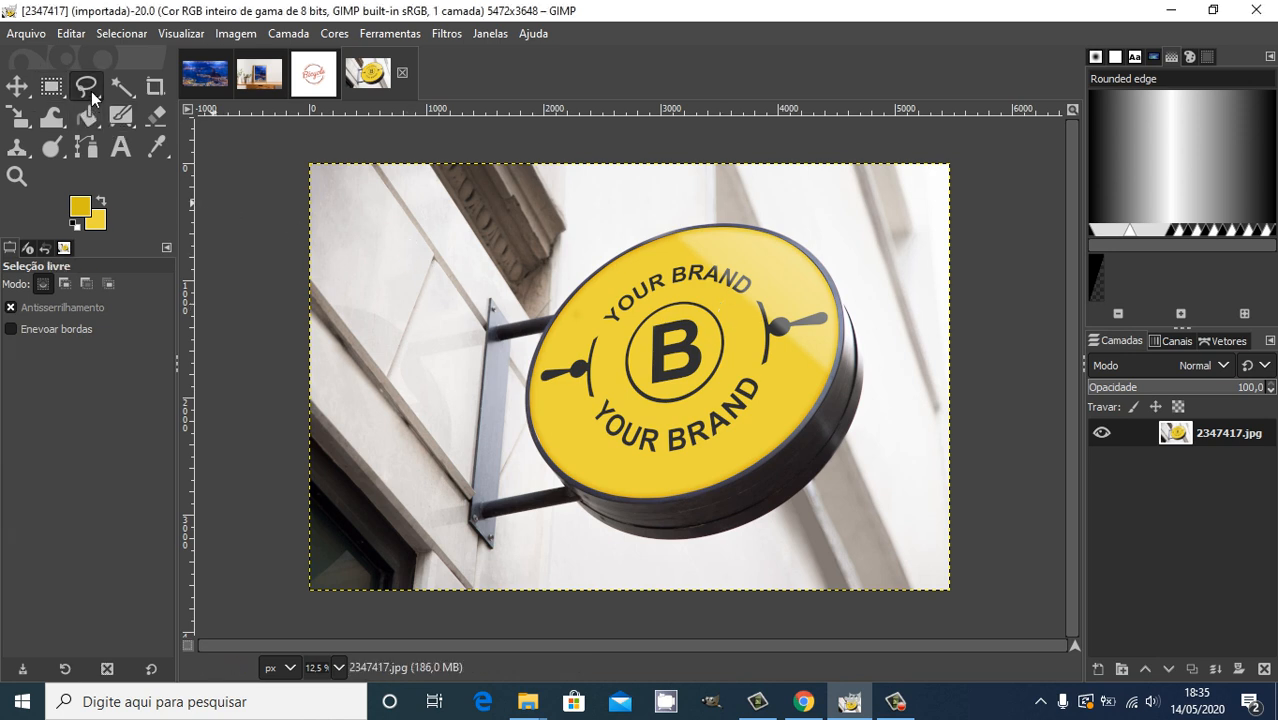
{"action": "left_click", "coordinate": [633, 390]}
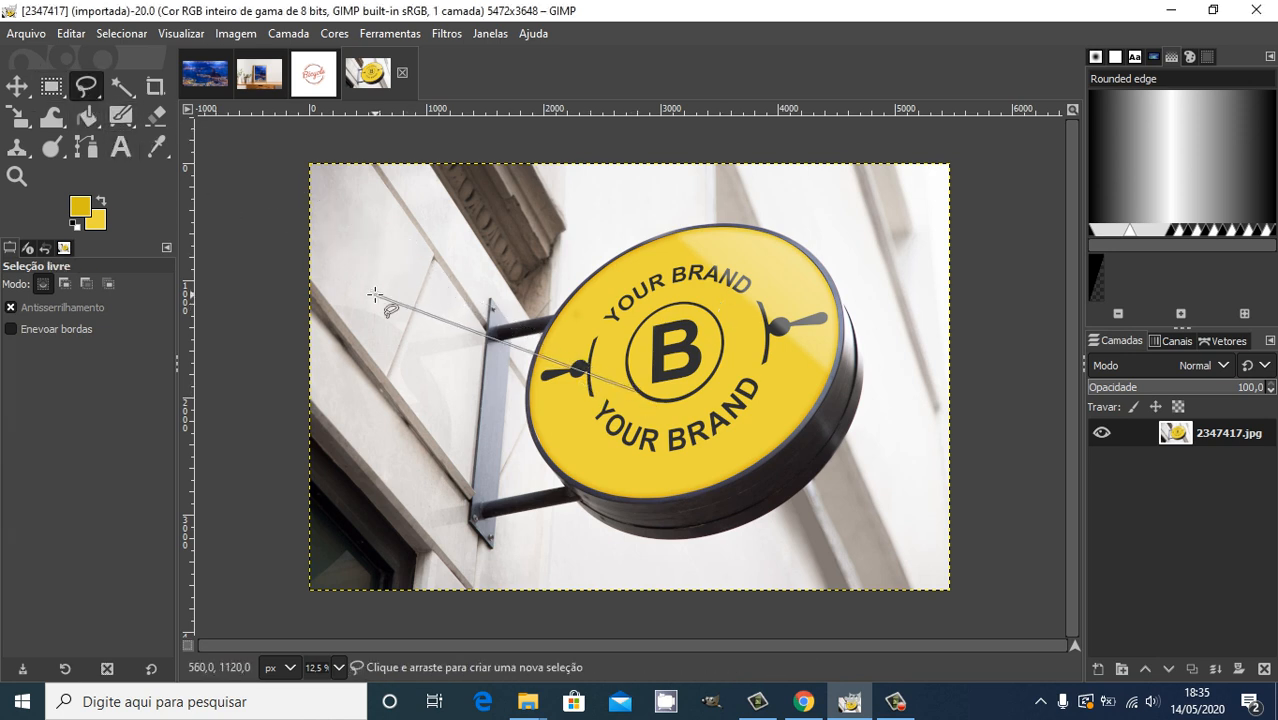
{"action": "key", "text": "Escape"}
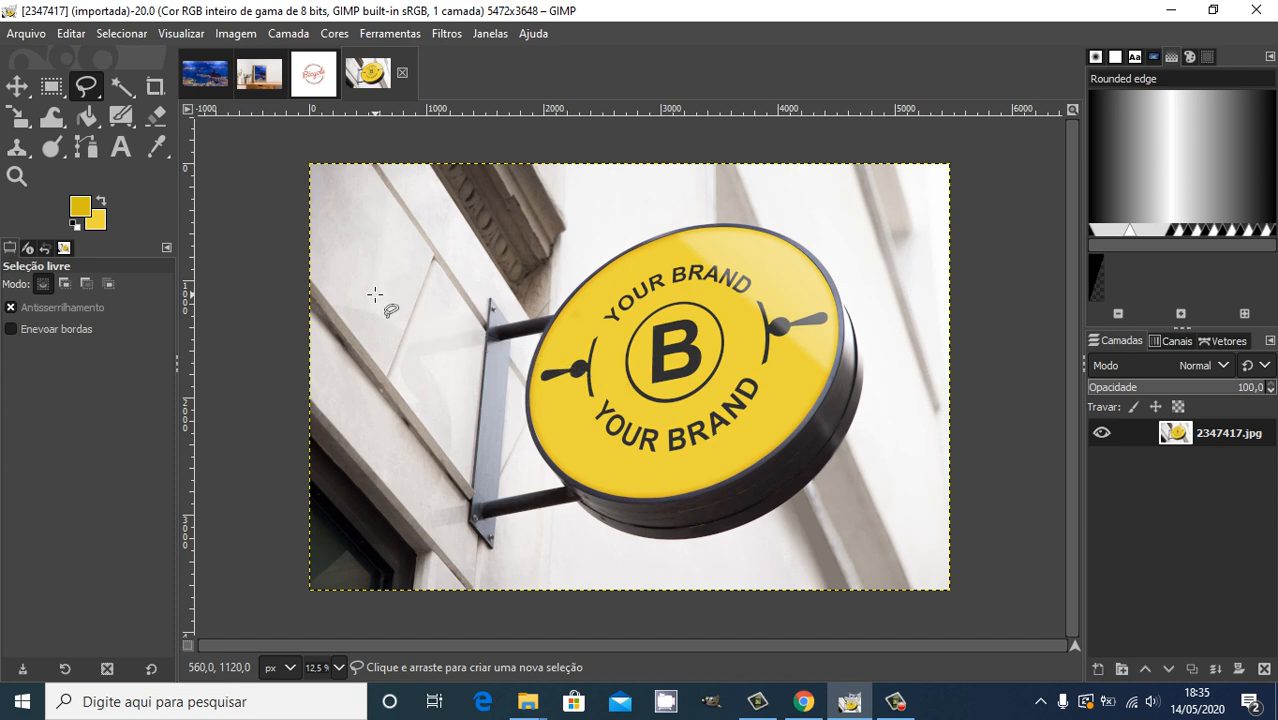
- Pick the sign's plain yellow from below the lettering as the foreground colour
{"action": "key", "text": "ctrl"}
{"action": "scroll", "coordinate": [527, 398], "scroll_direction": "up", "scroll_amount": 2}
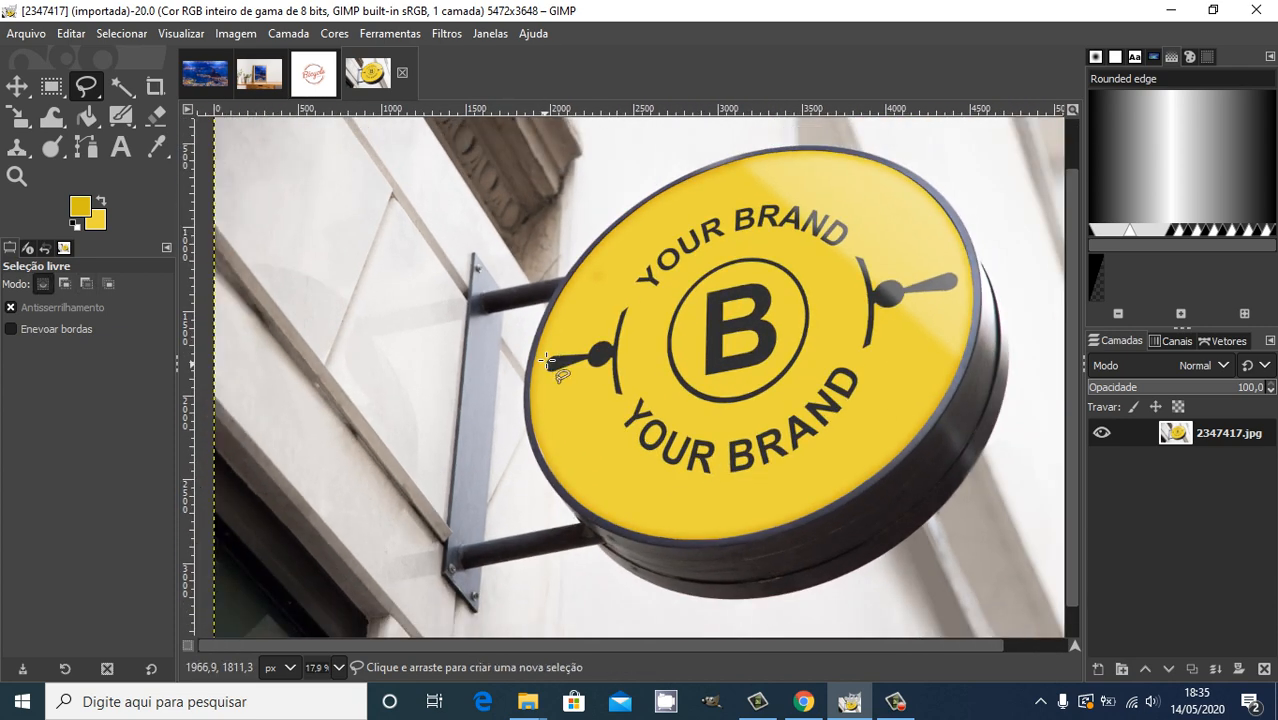
{"action": "left_click_drag", "start_coordinate": [632, 640], "coordinate": [690, 642]}
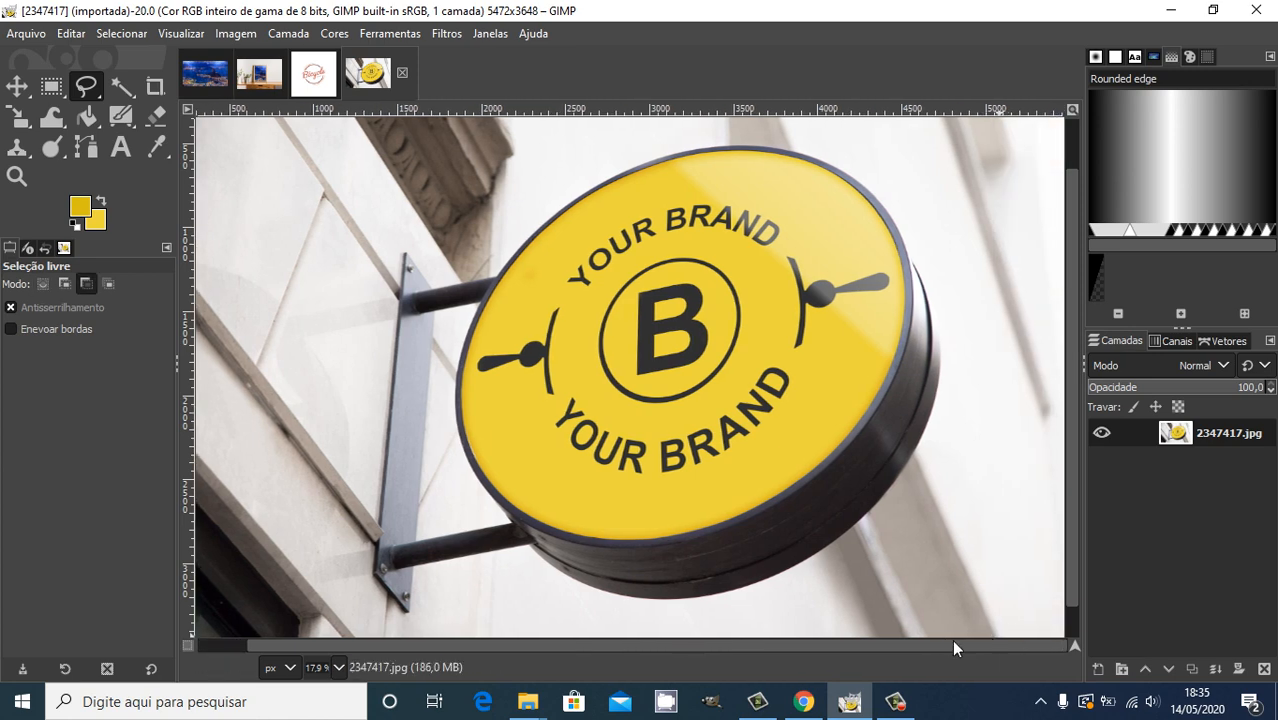
{"action": "scroll", "coordinate": [952, 639], "scroll_direction": "up", "scroll_amount": 1}
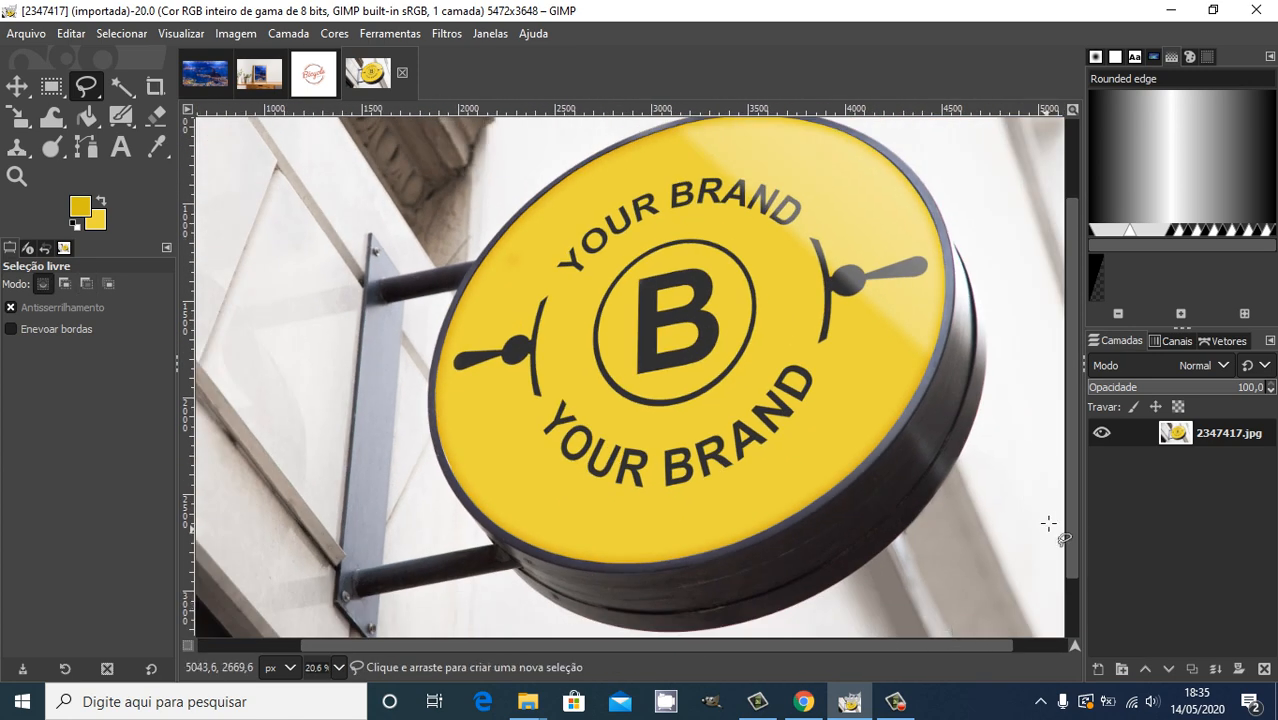
{"action": "left_click_drag", "start_coordinate": [1067, 516], "coordinate": [1068, 508]}
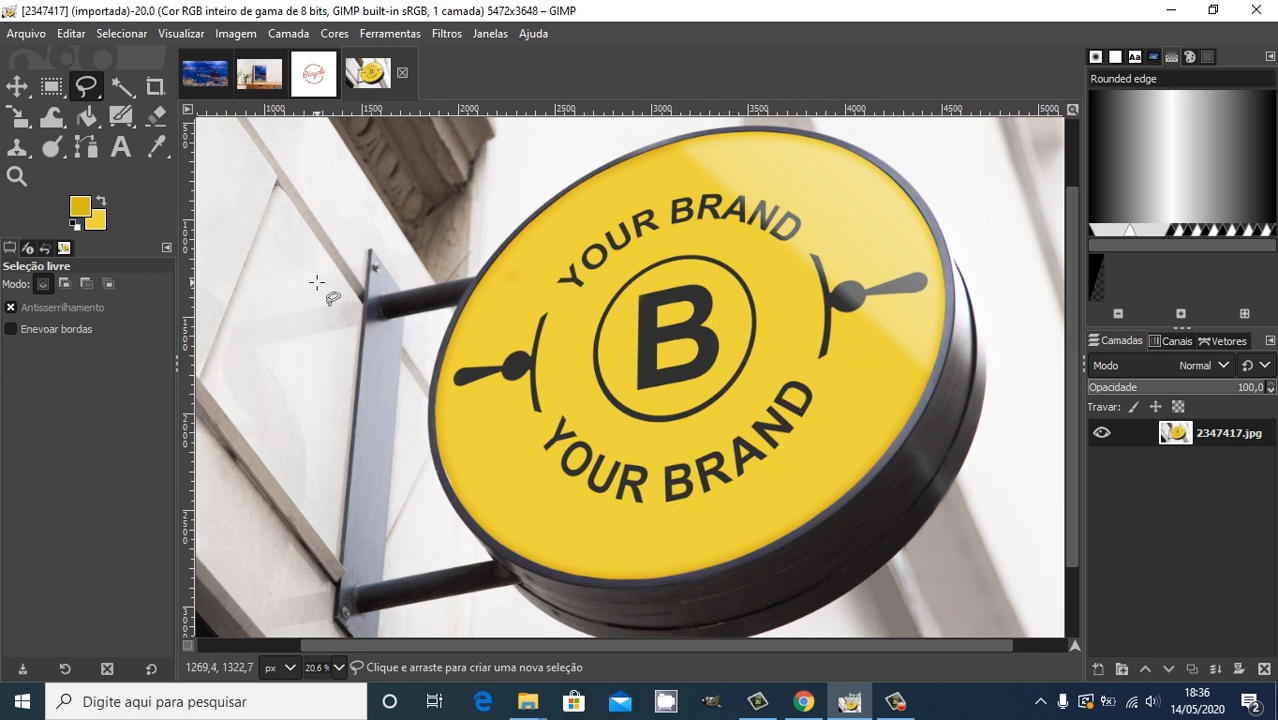
{"action": "left_click", "coordinate": [155, 146]}
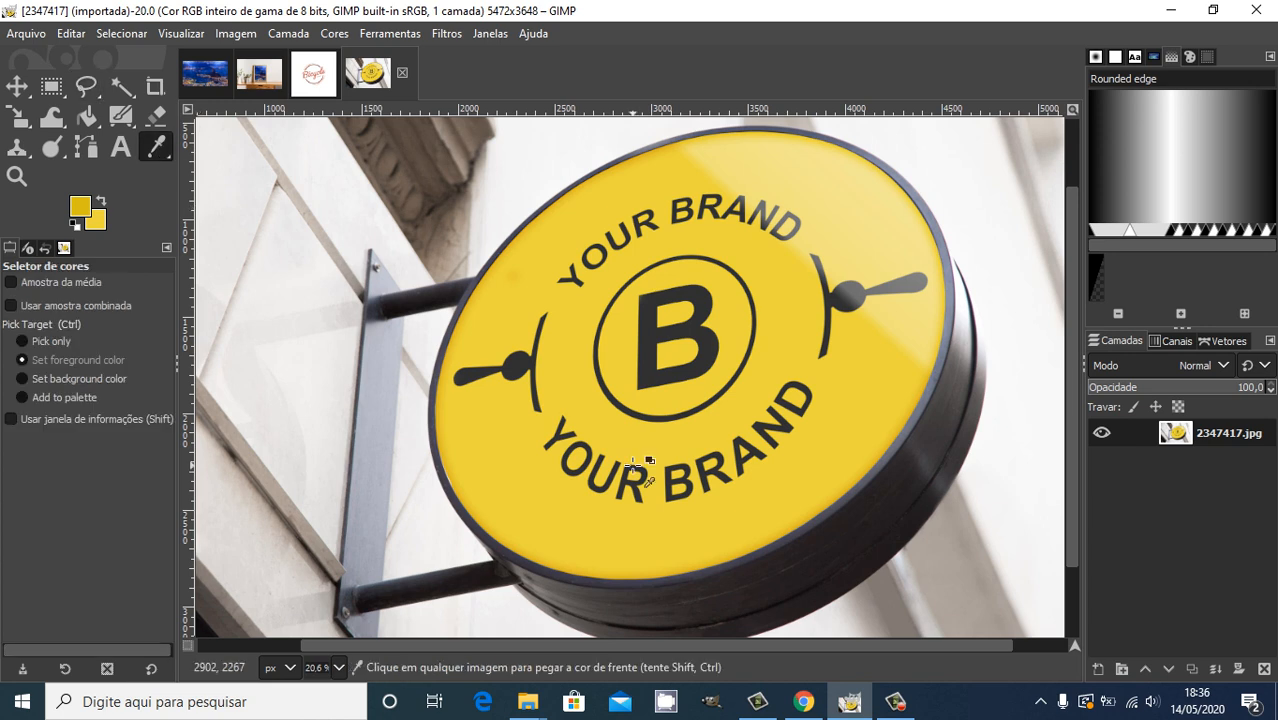
{"action": "left_click", "coordinate": [866, 440]}
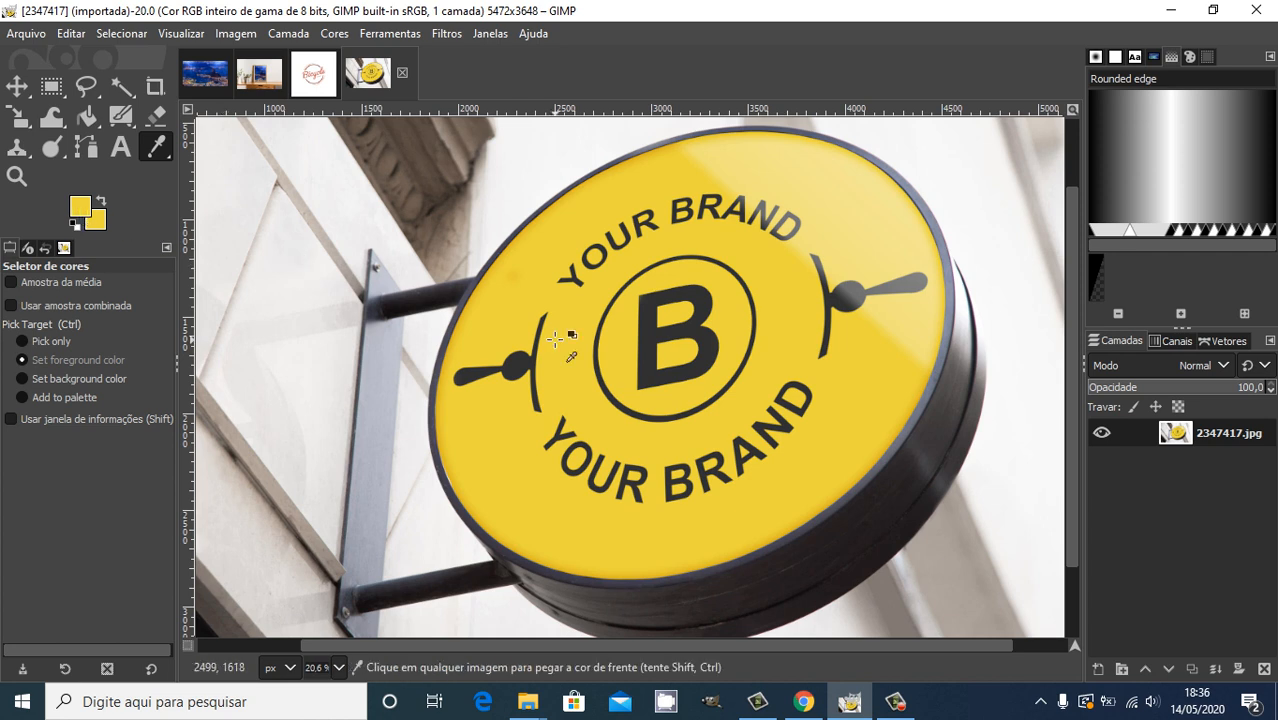
- Select an ellipse of about 1168 × 1056 px over the sign's upper-right lettering and fill it with the foreground yellow
{"action": "left_click", "coordinate": [400, 37]}
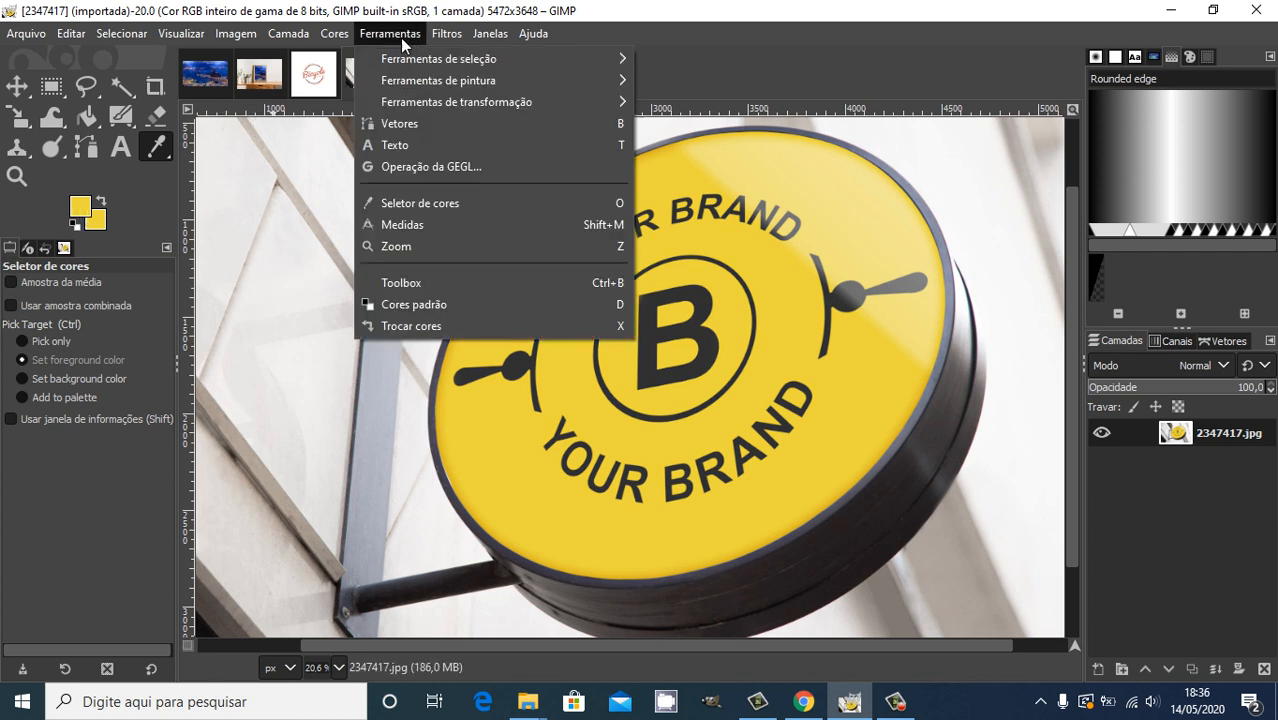
{"action": "mouse_move", "coordinate": [488, 62]}
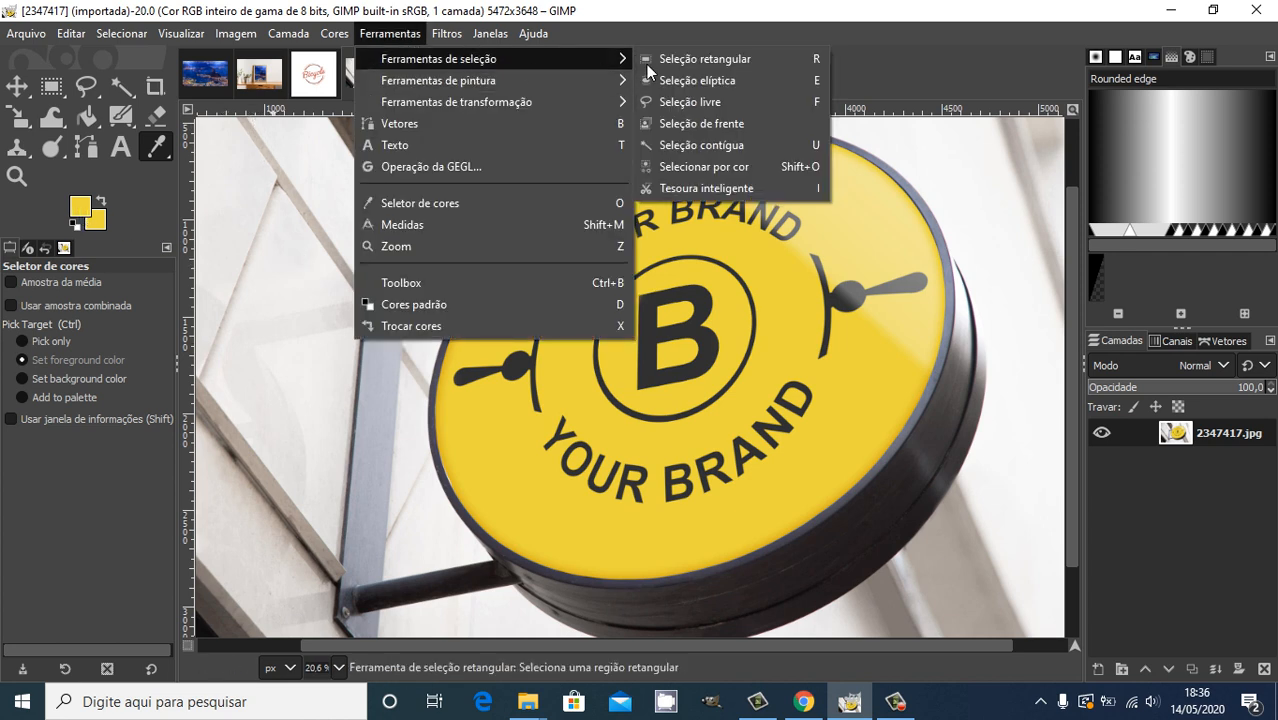
{"action": "left_click", "coordinate": [688, 80]}
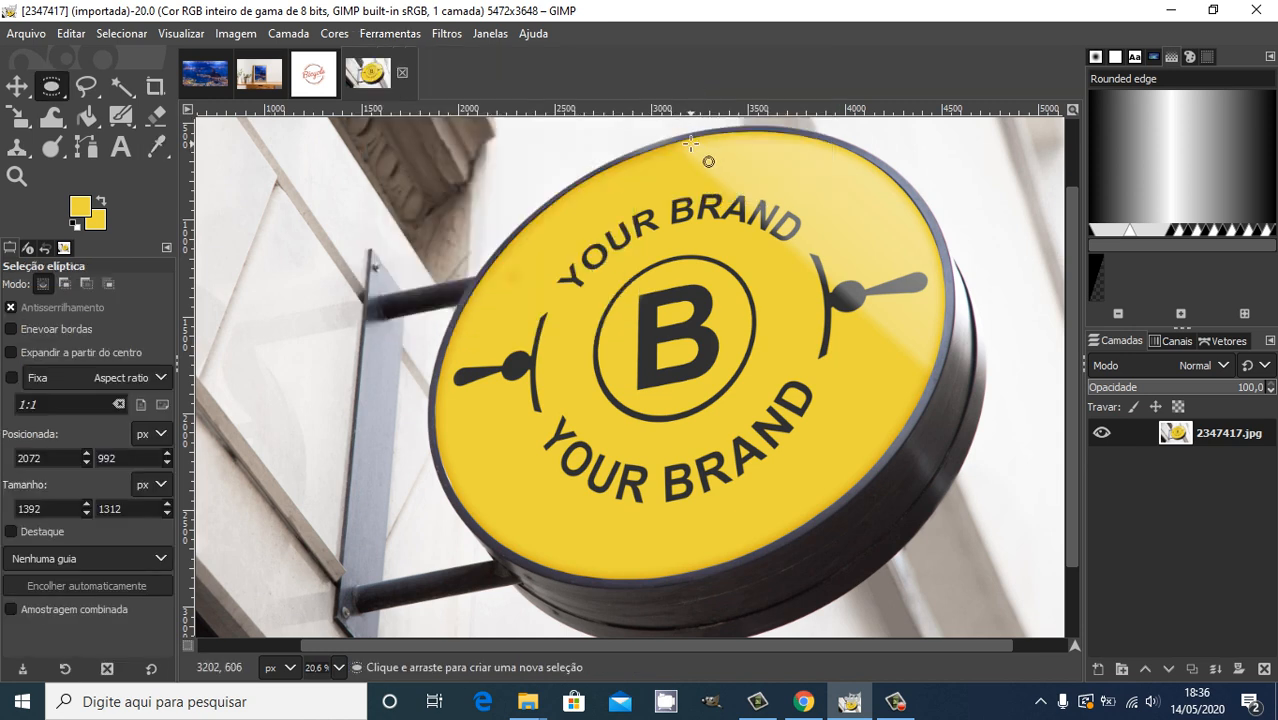
{"action": "left_click_drag", "start_coordinate": [690, 143], "coordinate": [916, 348]}
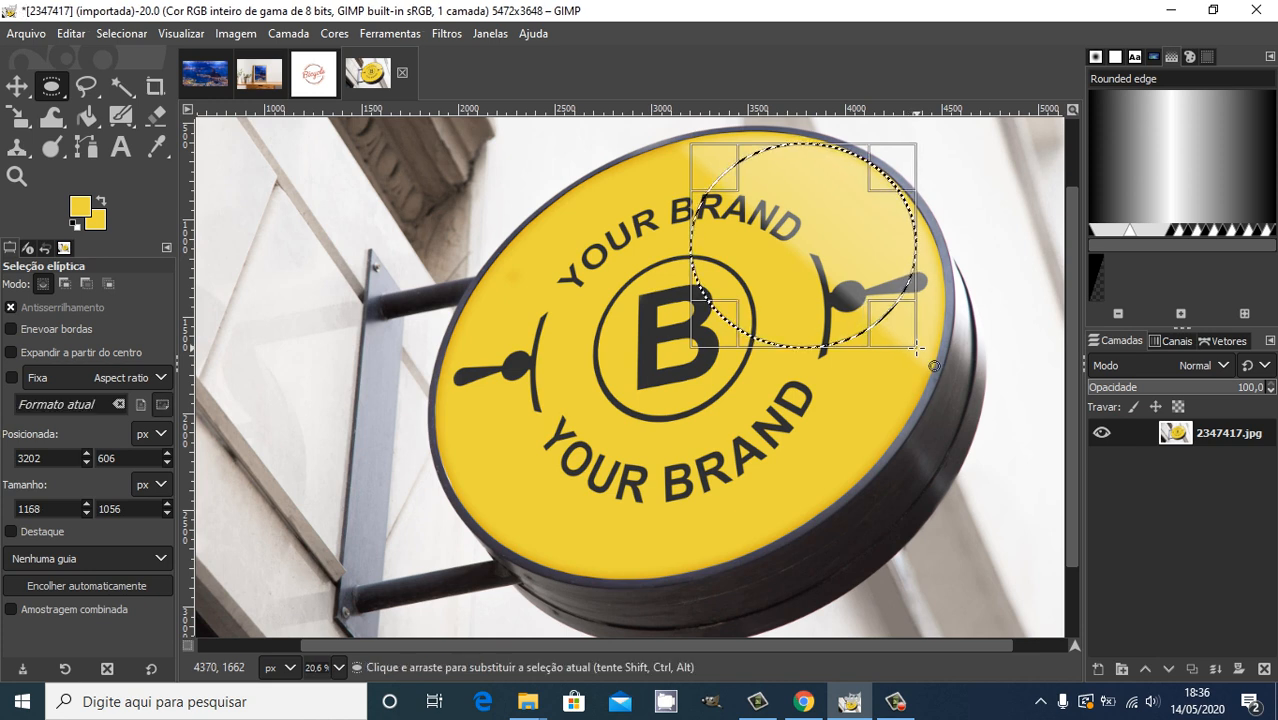
{"action": "key", "text": "ctrl+comma"}
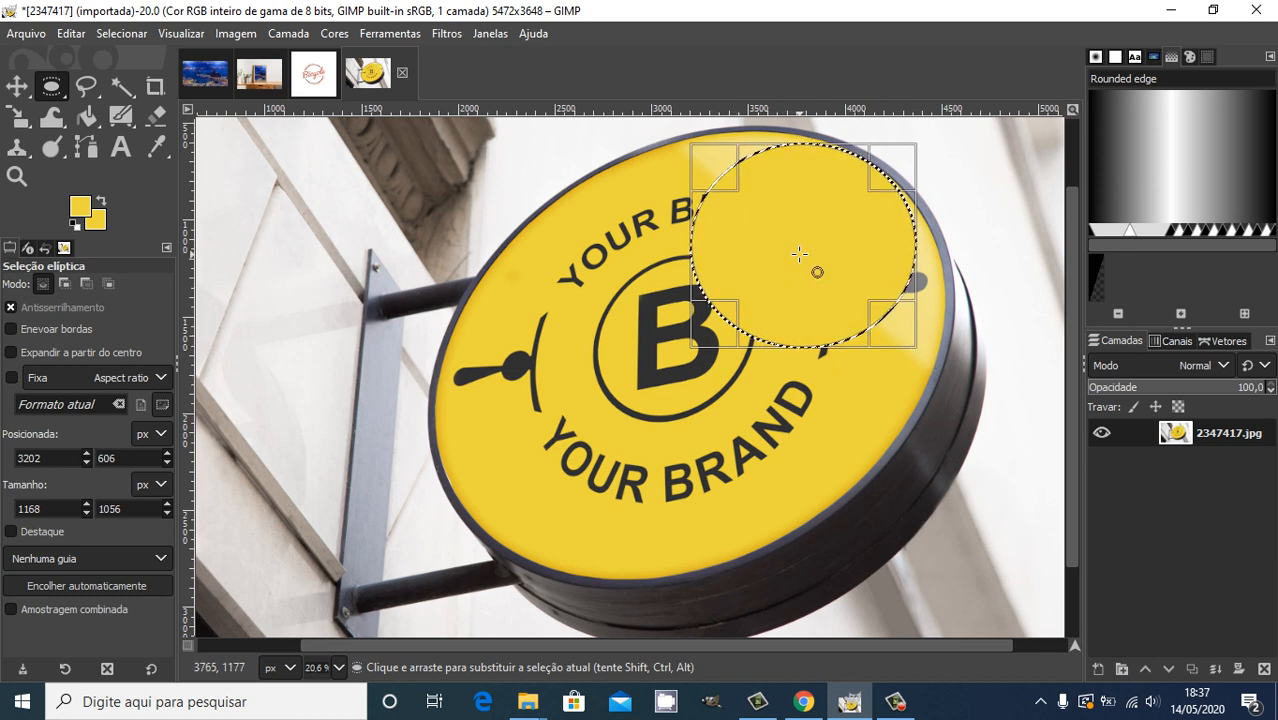
- Enlarge the ellipse to about 2055 × 1744 px, fill it with yellow, and fill again over the sign's lower-left lettering
{"action": "left_click_drag", "start_coordinate": [716, 331], "coordinate": [545, 459]}
{"action": "key", "text": "ctrl+comma"}
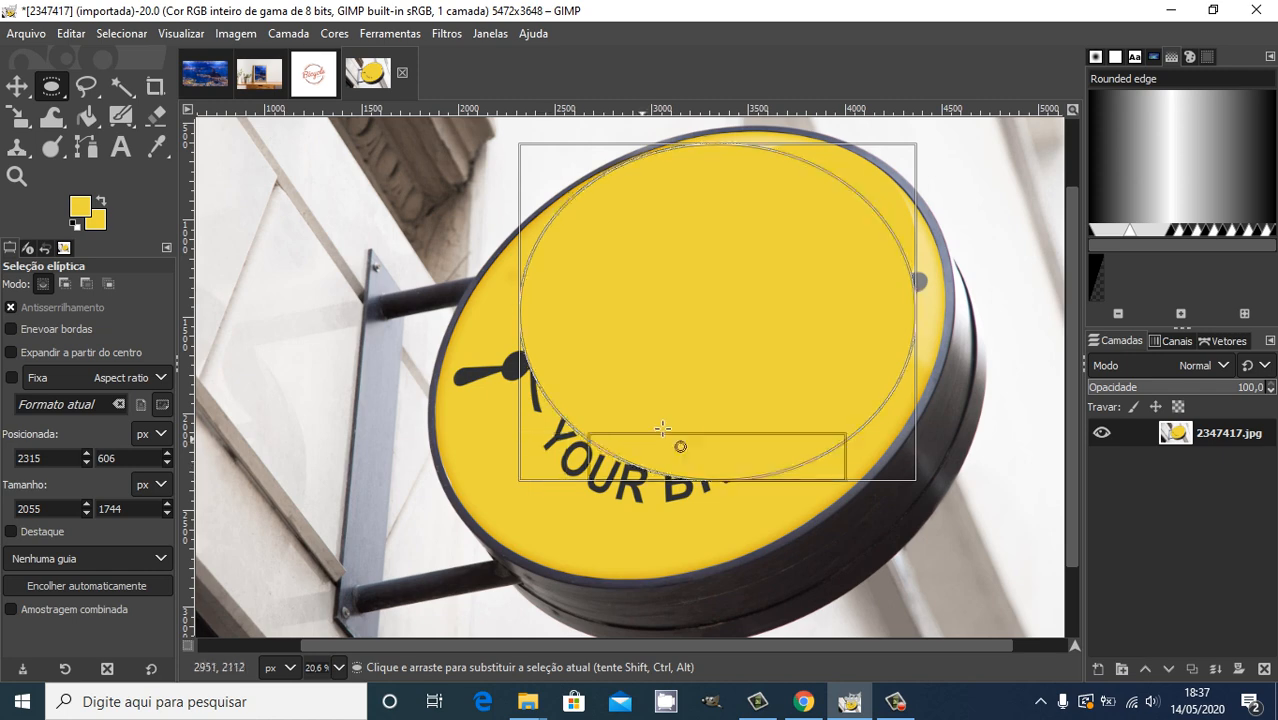
{"action": "left_click_drag", "start_coordinate": [738, 352], "coordinate": [661, 433]}
{"action": "key", "text": "ctrl+comma"}
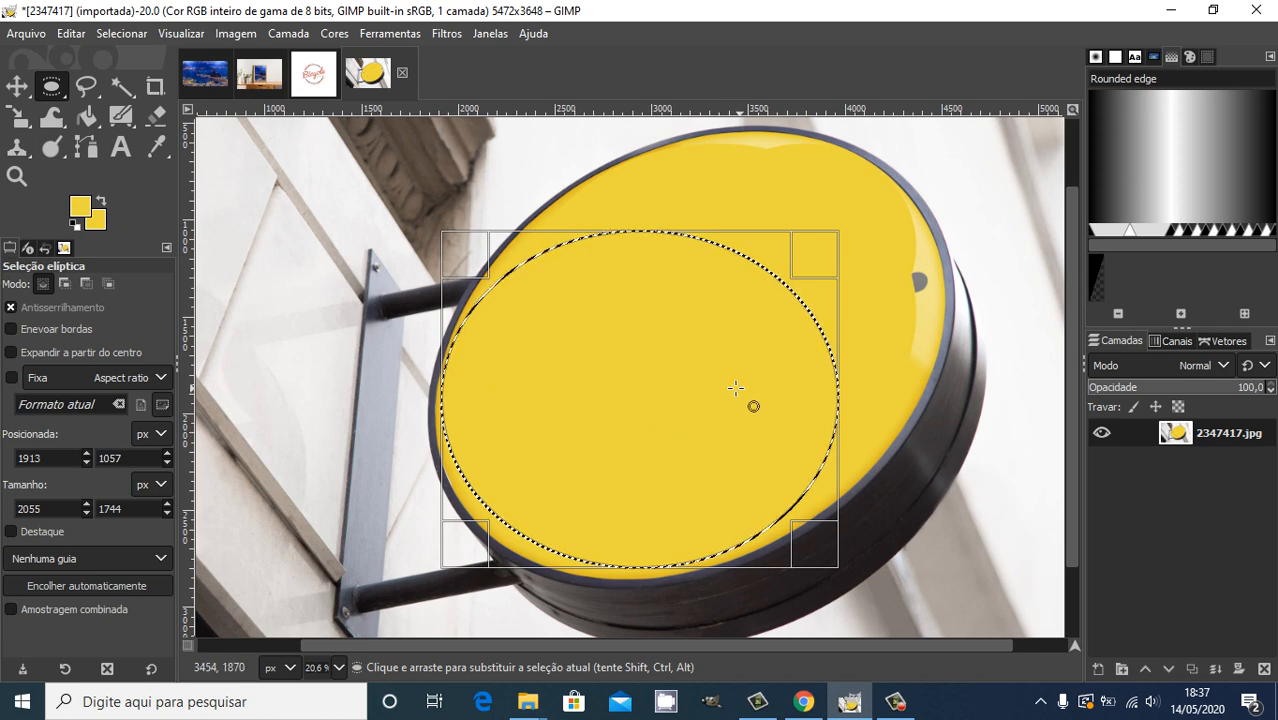
- Reposition the ellipse around the sign's face, reducing it to about 1944 × 1570 px, and cover the leftover marks and reflections with yellow
{"action": "left_click_drag", "start_coordinate": [735, 388], "coordinate": [790, 265]}
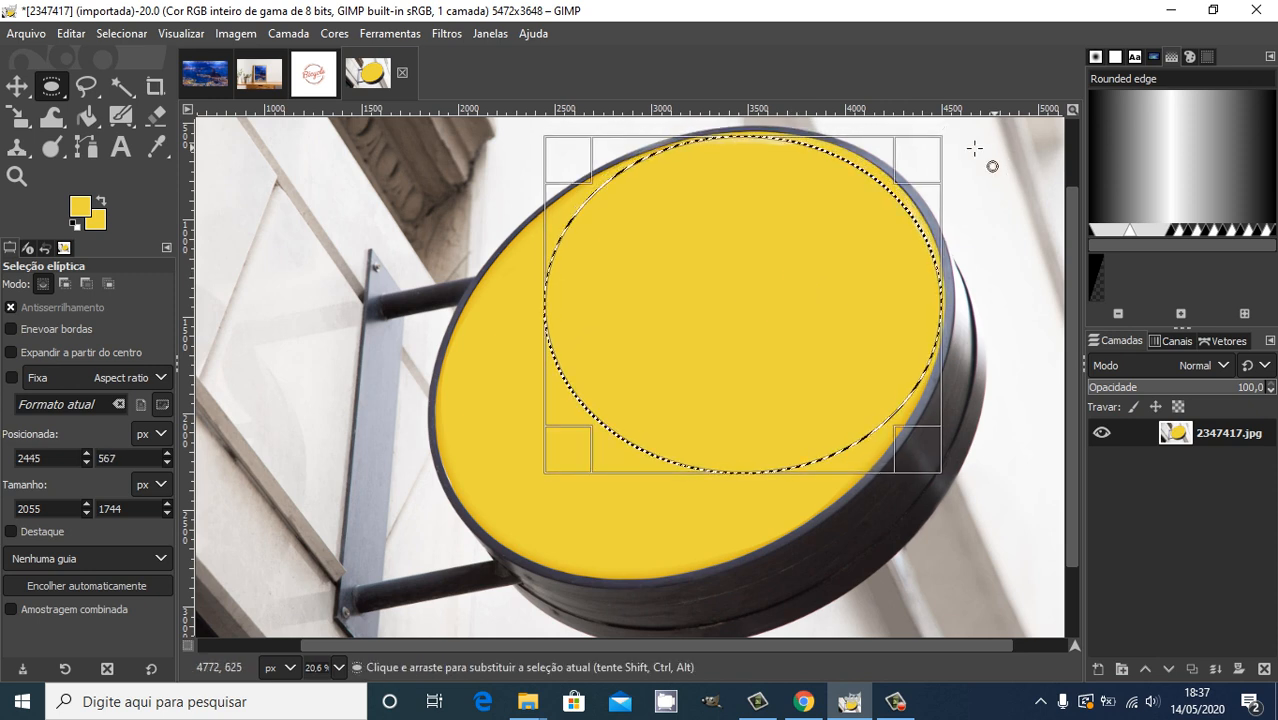
{"action": "left_click_drag", "start_coordinate": [936, 142], "coordinate": [886, 209]}
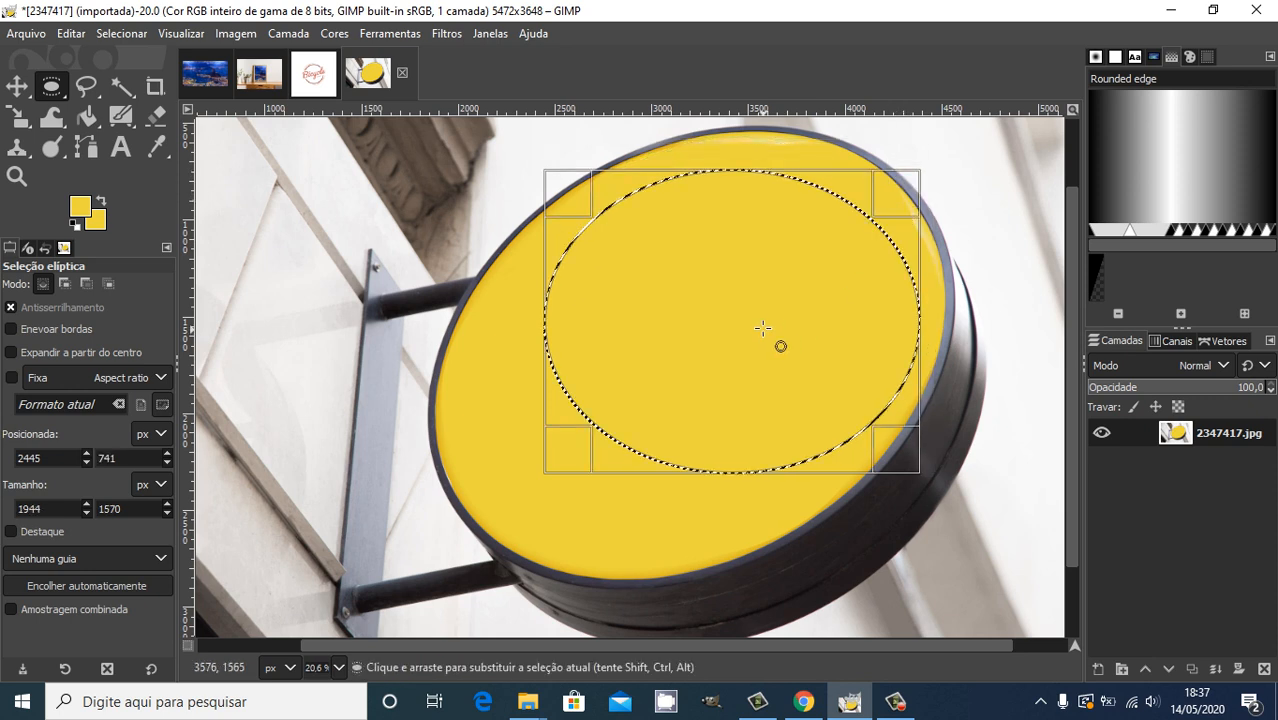
{"action": "left_click_drag", "start_coordinate": [761, 329], "coordinate": [783, 303]}
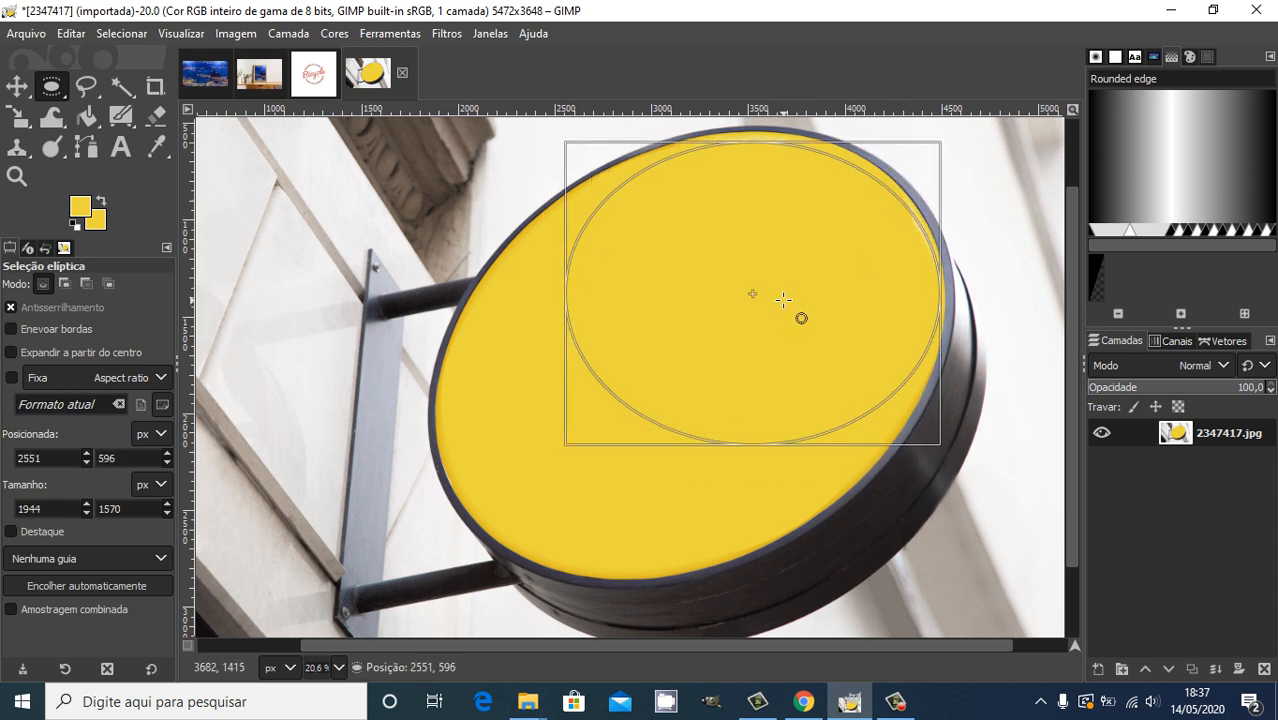
{"action": "mouse_move", "coordinate": [783, 300]}
{"action": "left_mouse_down"}
{"action": "mouse_move", "coordinate": [770, 294]}
{"action": "mouse_move", "coordinate": [782, 277]}
{"action": "mouse_move", "coordinate": [782, 290]}
{"action": "left_mouse_up"}
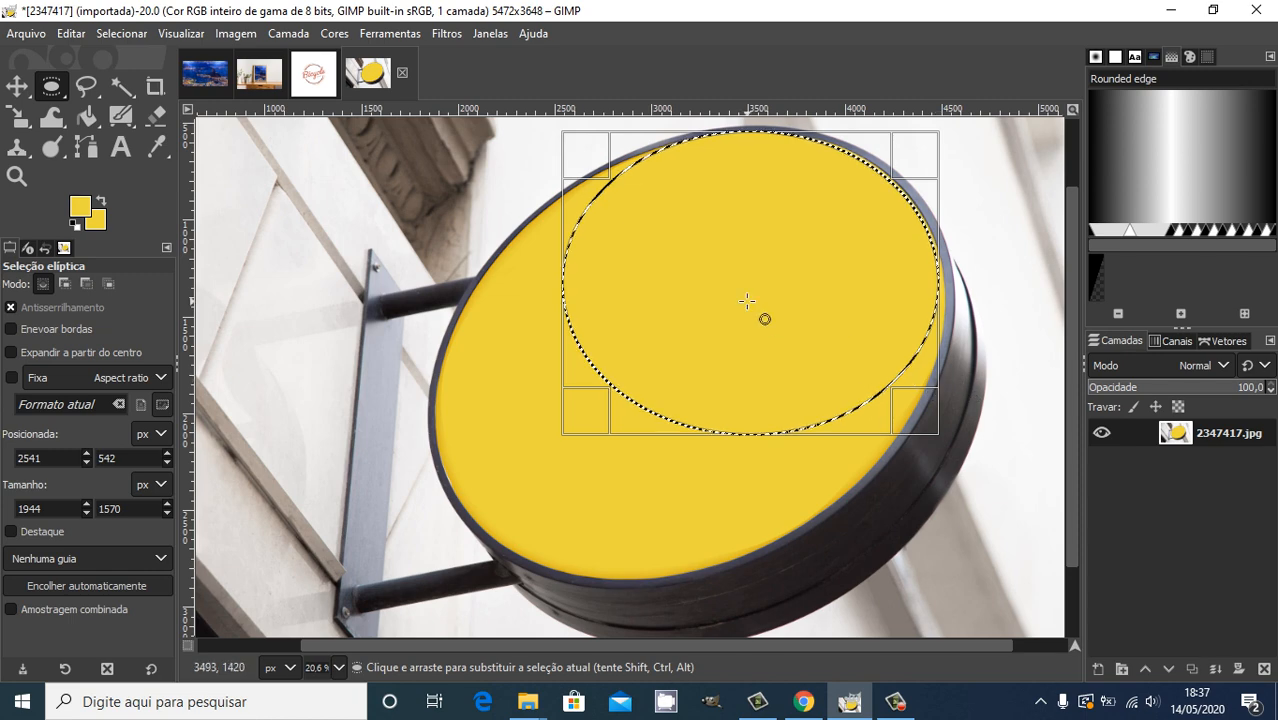
{"action": "left_click_drag", "start_coordinate": [764, 317], "coordinate": [626, 437]}
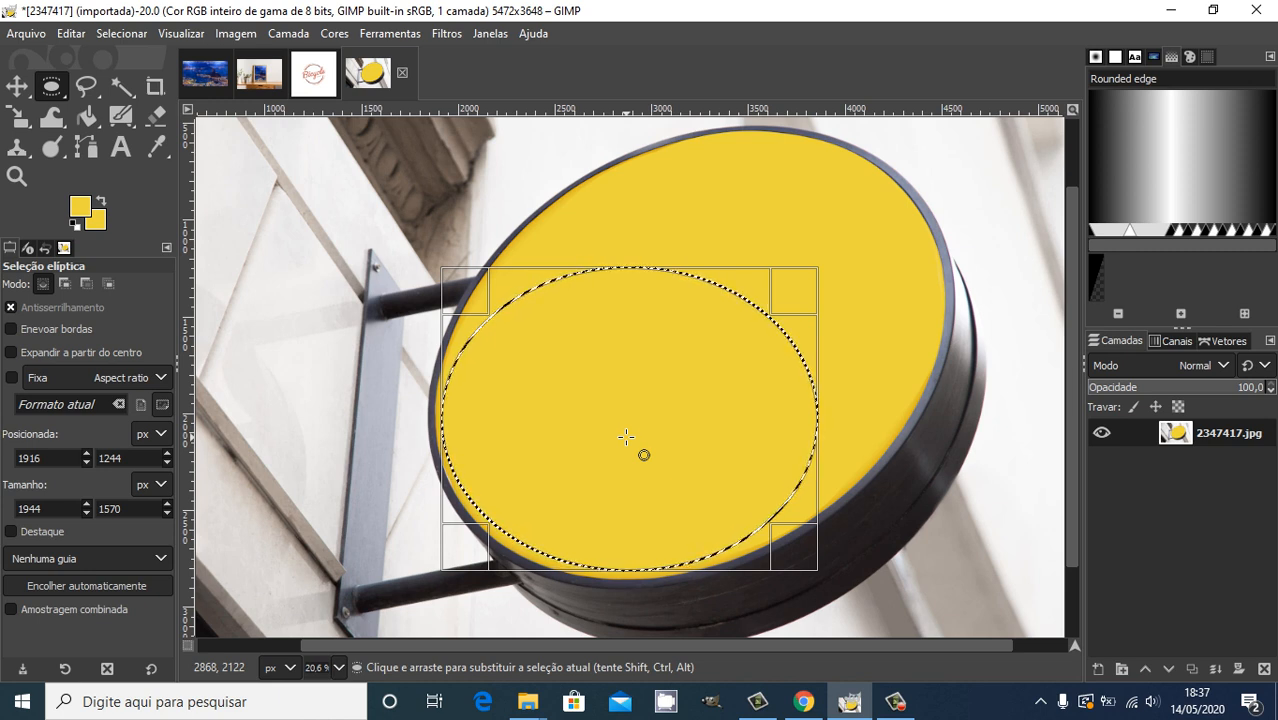
- Clear the selection on the sign and switch to the Bicycle Shop logo image 40626.jpg
{"action": "key", "text": "ctrl+shift+a"}
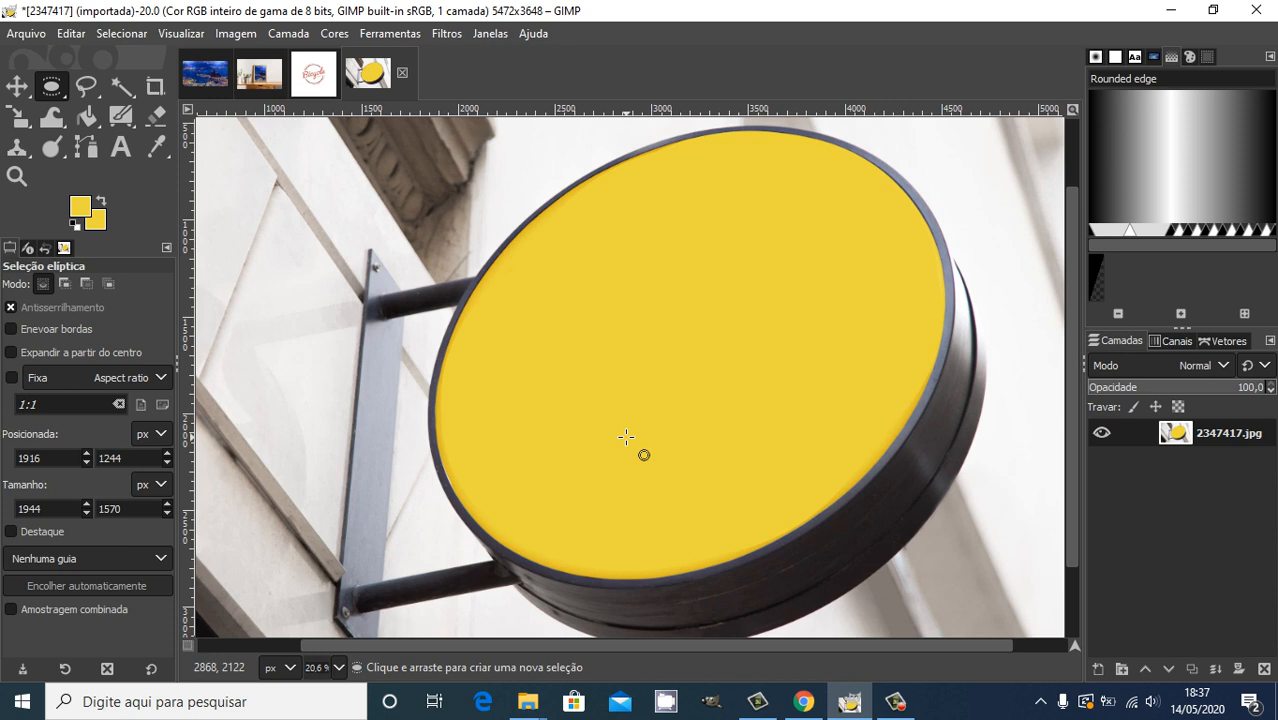
{"action": "left_click", "coordinate": [315, 76]}
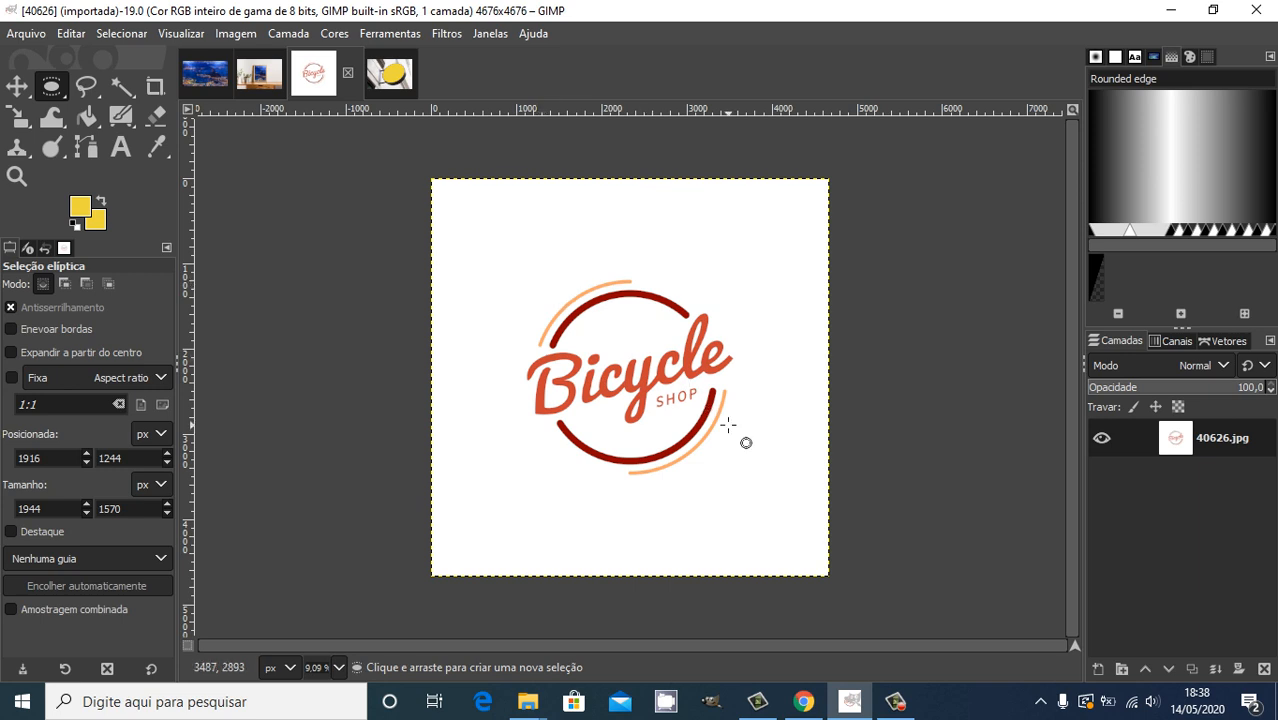
- Fuzzy-select the white background around the Bicycle Shop logo, invert the selection to isolate the logo, and copy it
{"action": "scroll", "coordinate": [687, 399], "scroll_direction": "up", "scroll_amount": 8}
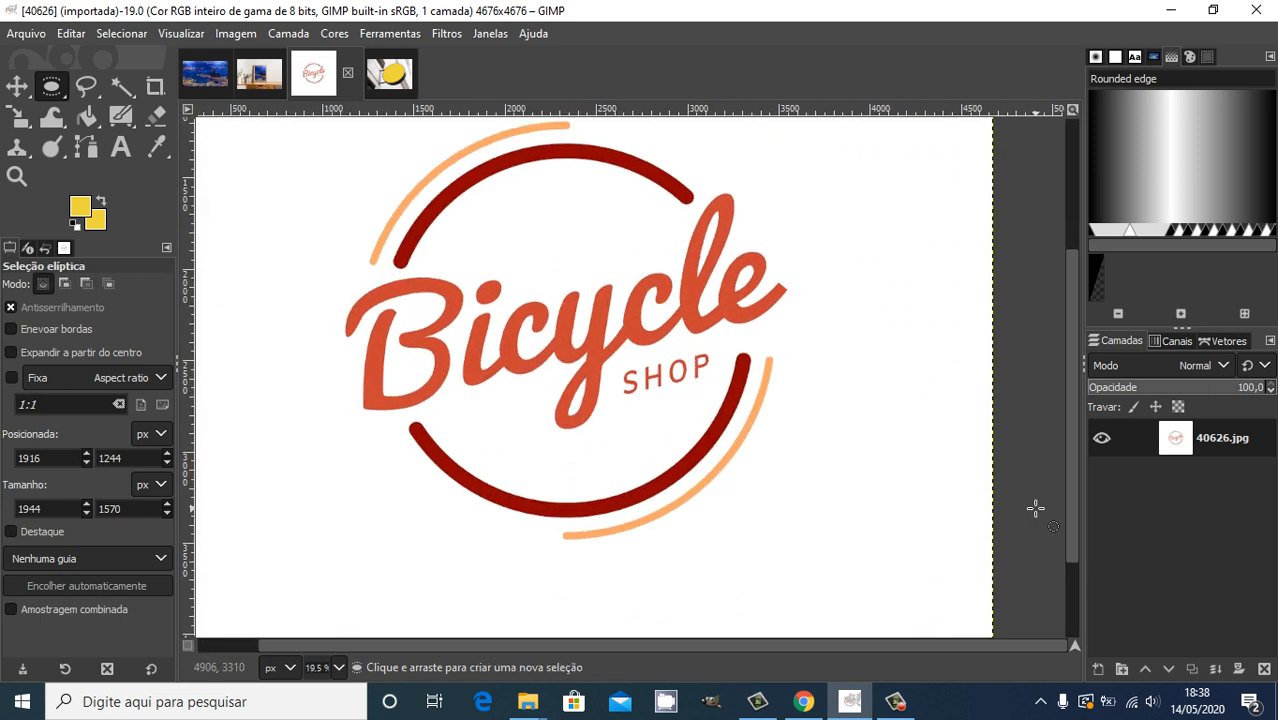
{"action": "left_click_drag", "start_coordinate": [1075, 485], "coordinate": [1075, 461]}
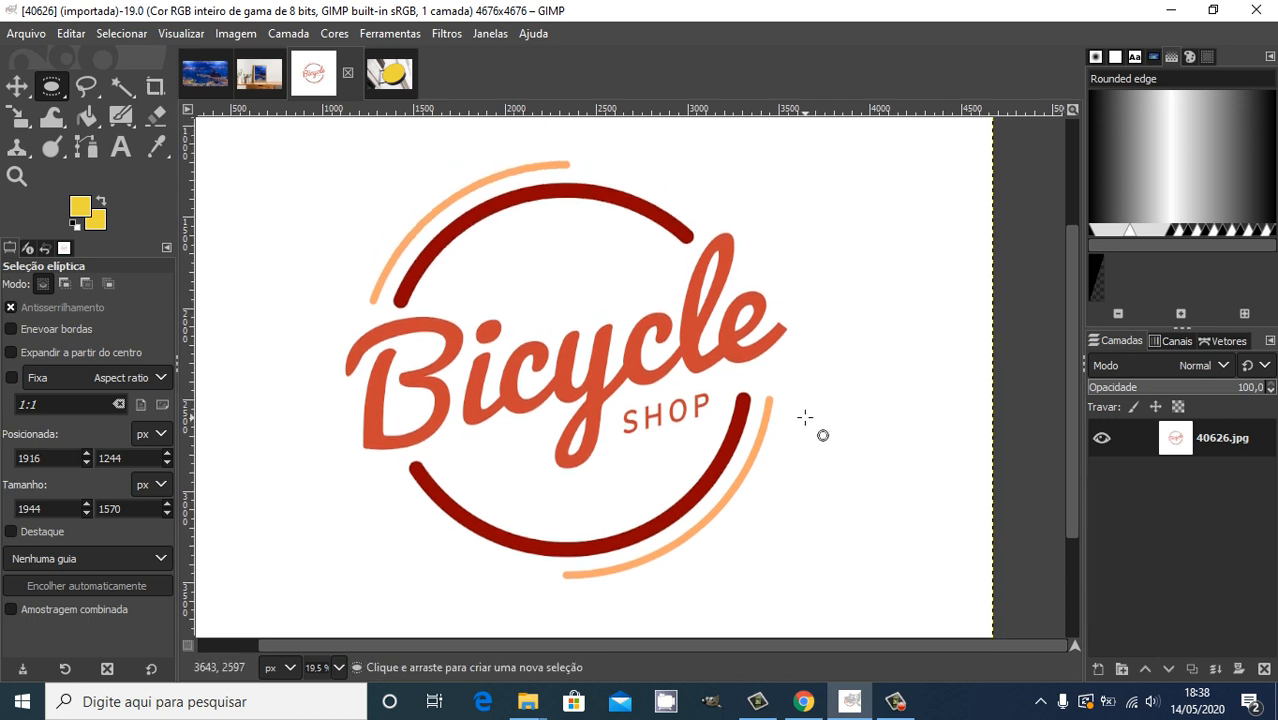
{"action": "left_click", "coordinate": [126, 90]}
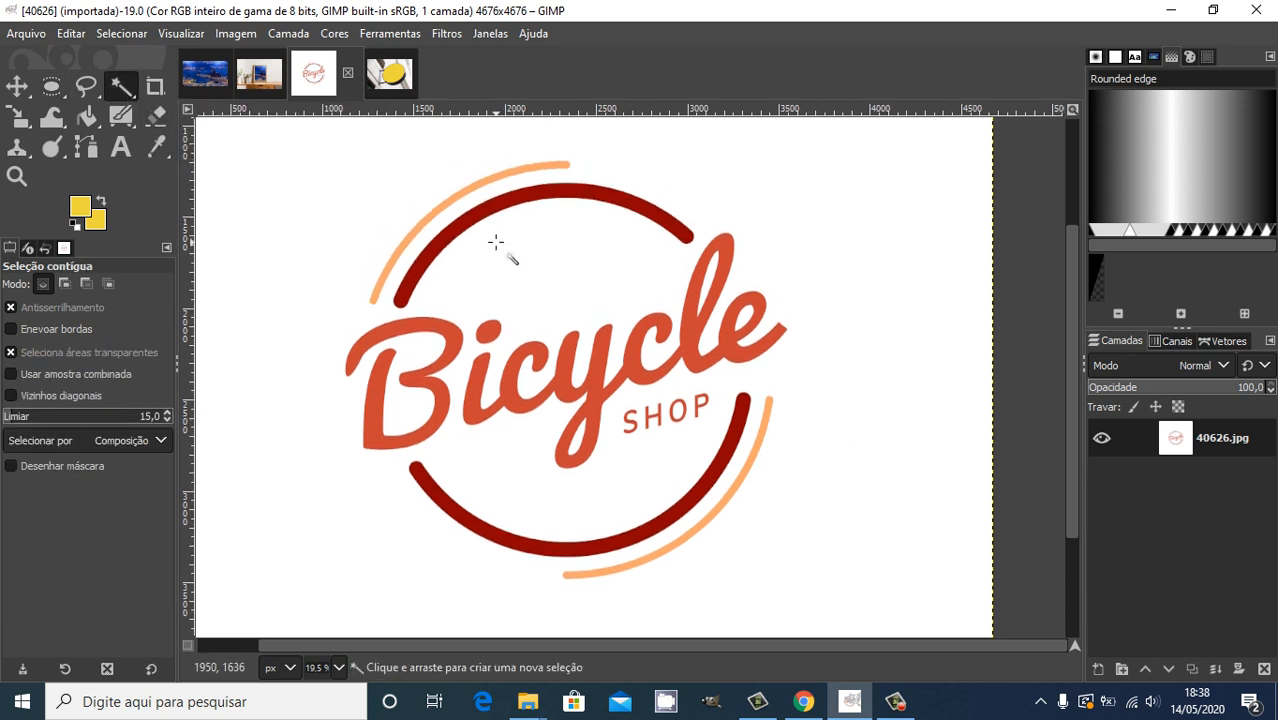
{"action": "left_click", "coordinate": [850, 228]}
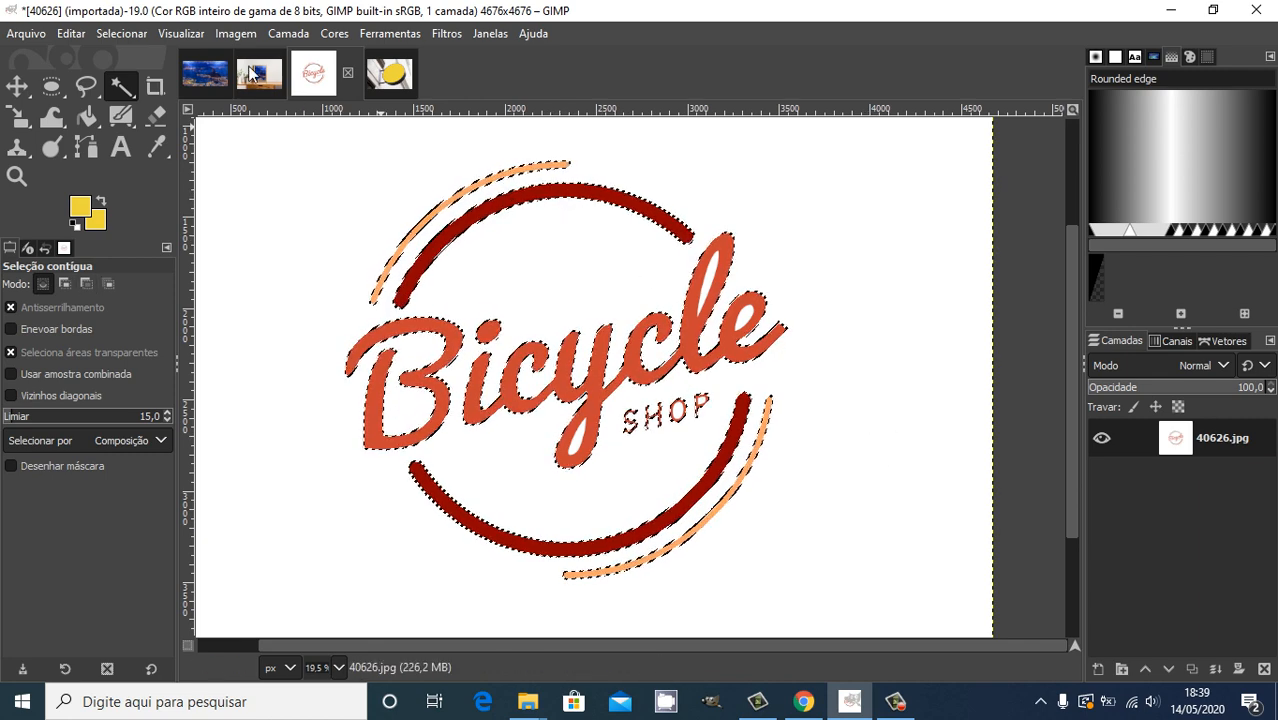
{"action": "left_click", "coordinate": [129, 33]}
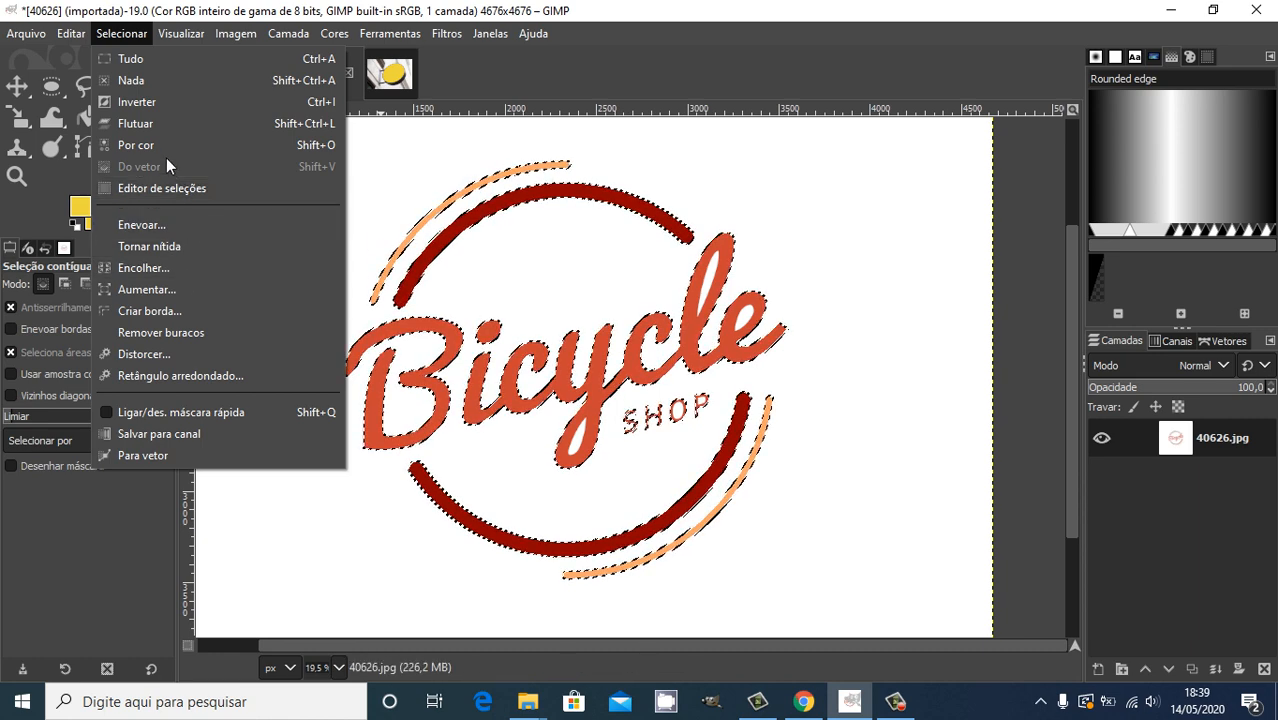
{"action": "left_click", "coordinate": [781, 394]}
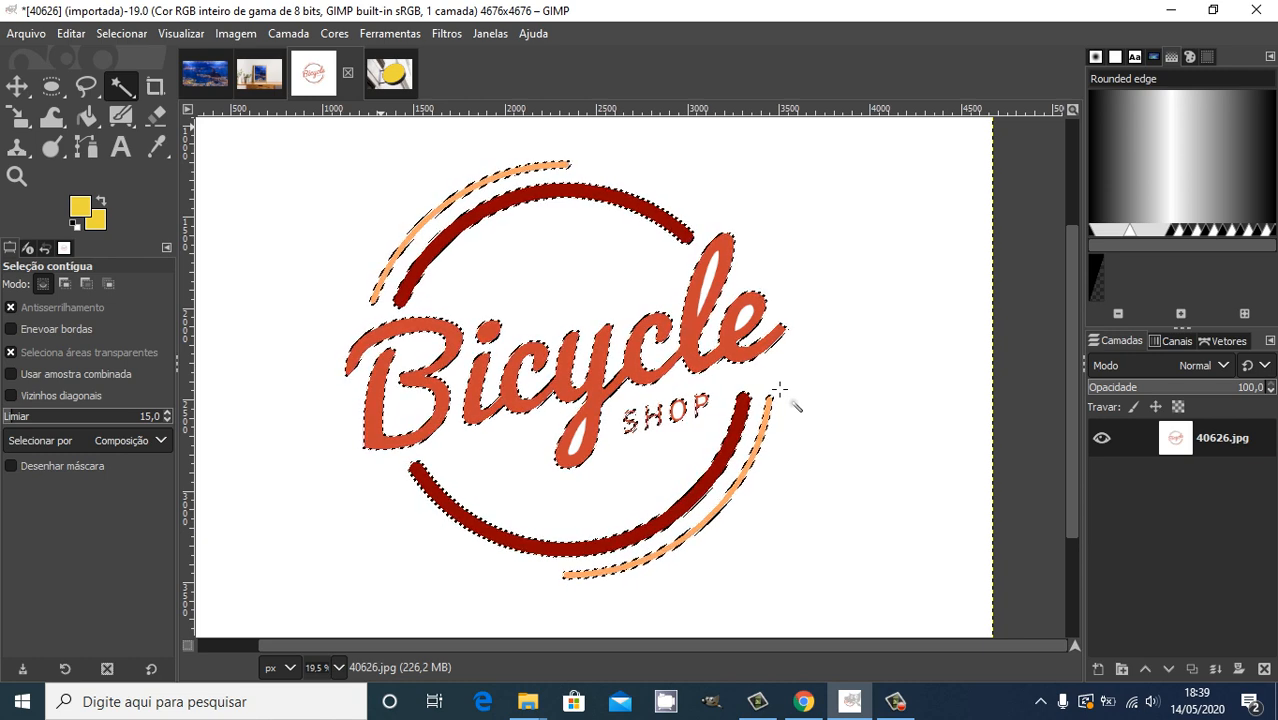
{"action": "key", "text": "ctrl"}
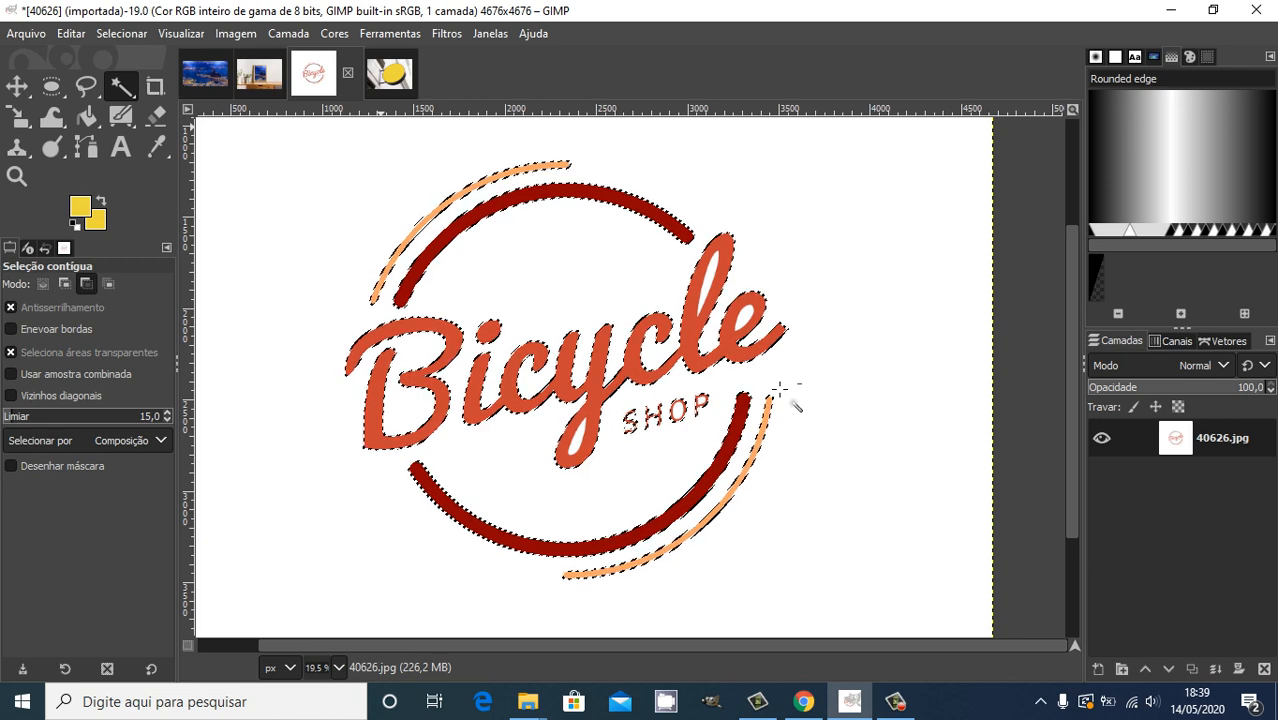
{"action": "key", "text": "ctrl+c"}
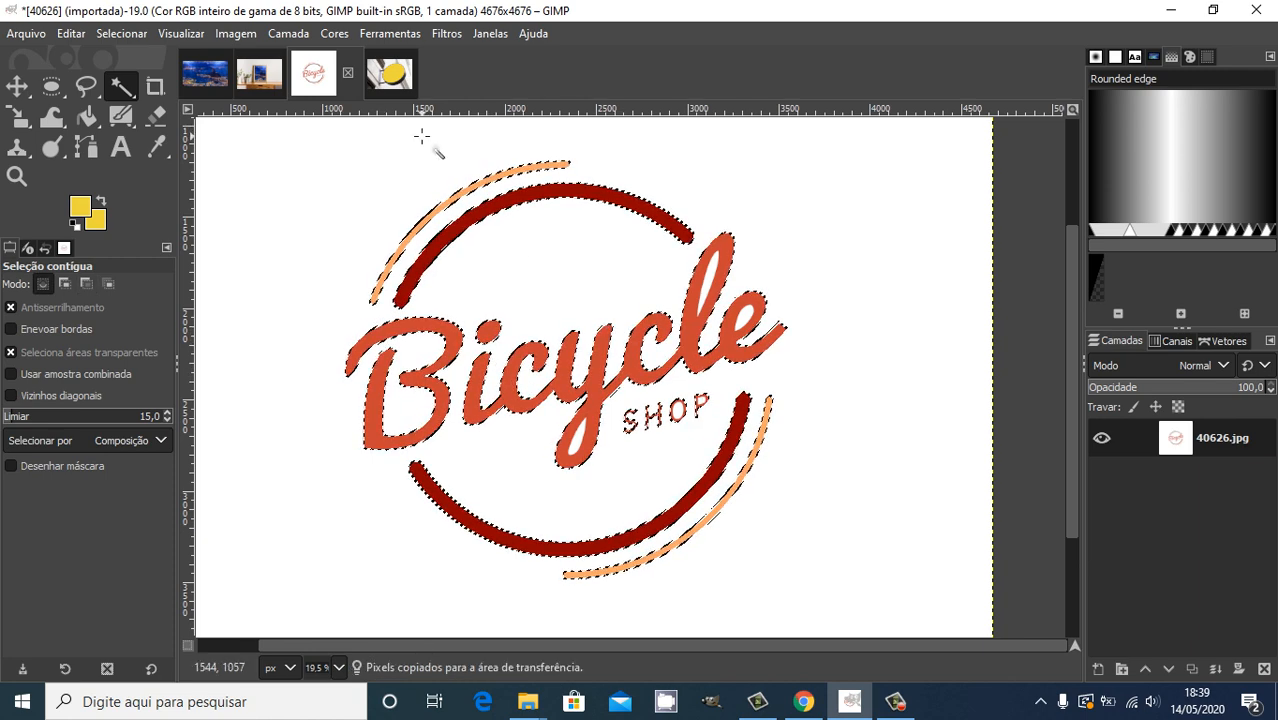
- Paste the copied logo into the yellow sign image and convert the floating selection into a new layer
{"action": "left_click", "coordinate": [390, 78]}
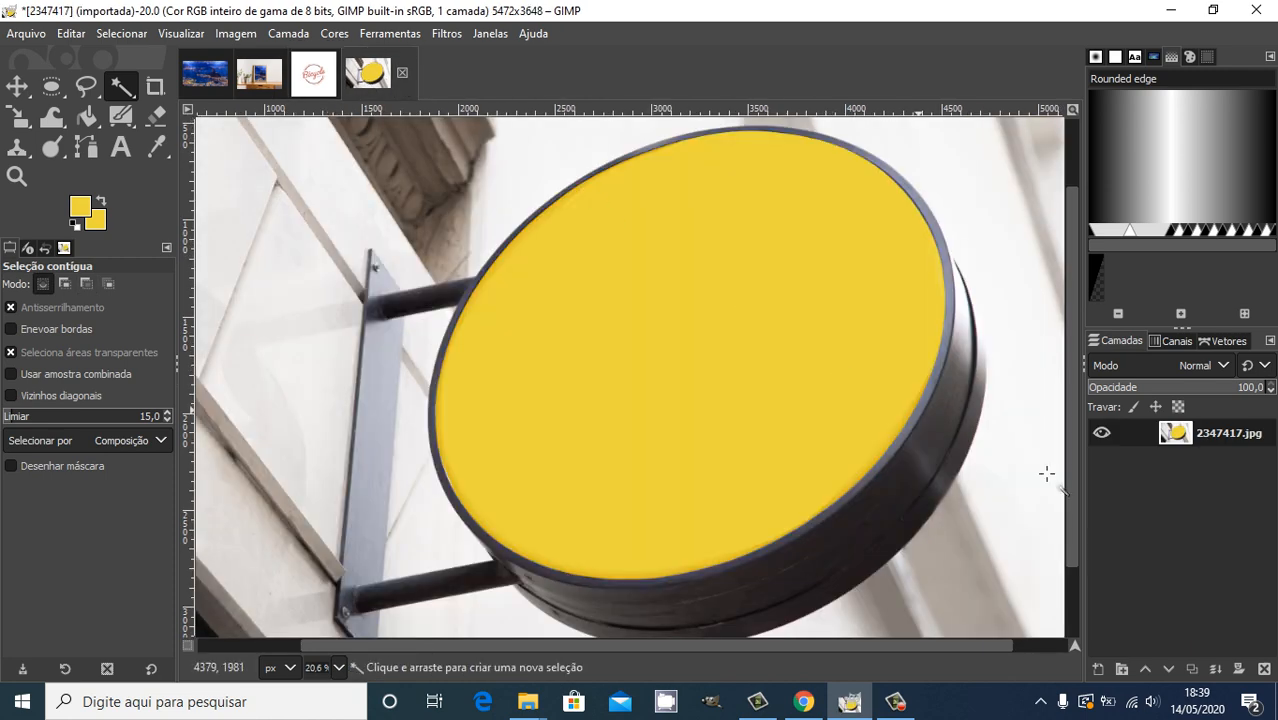
{"action": "key", "text": "ctrl+v"}
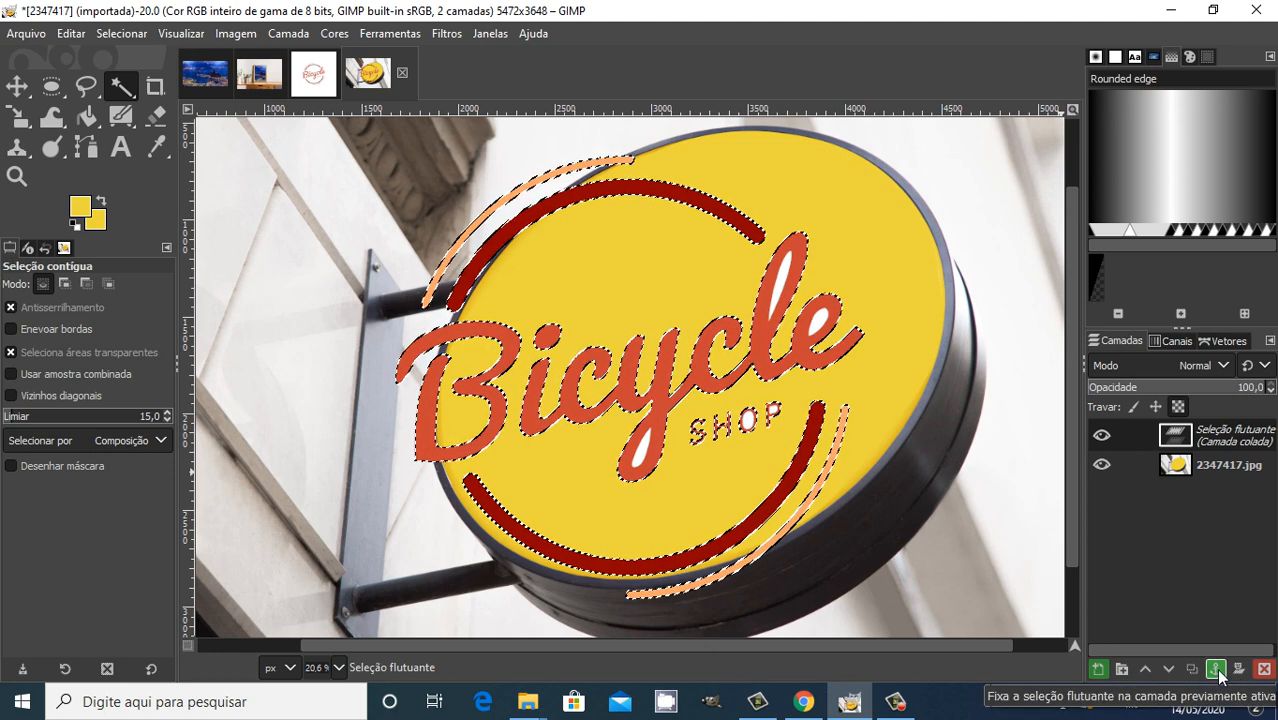
{"action": "left_click", "coordinate": [1098, 670]}
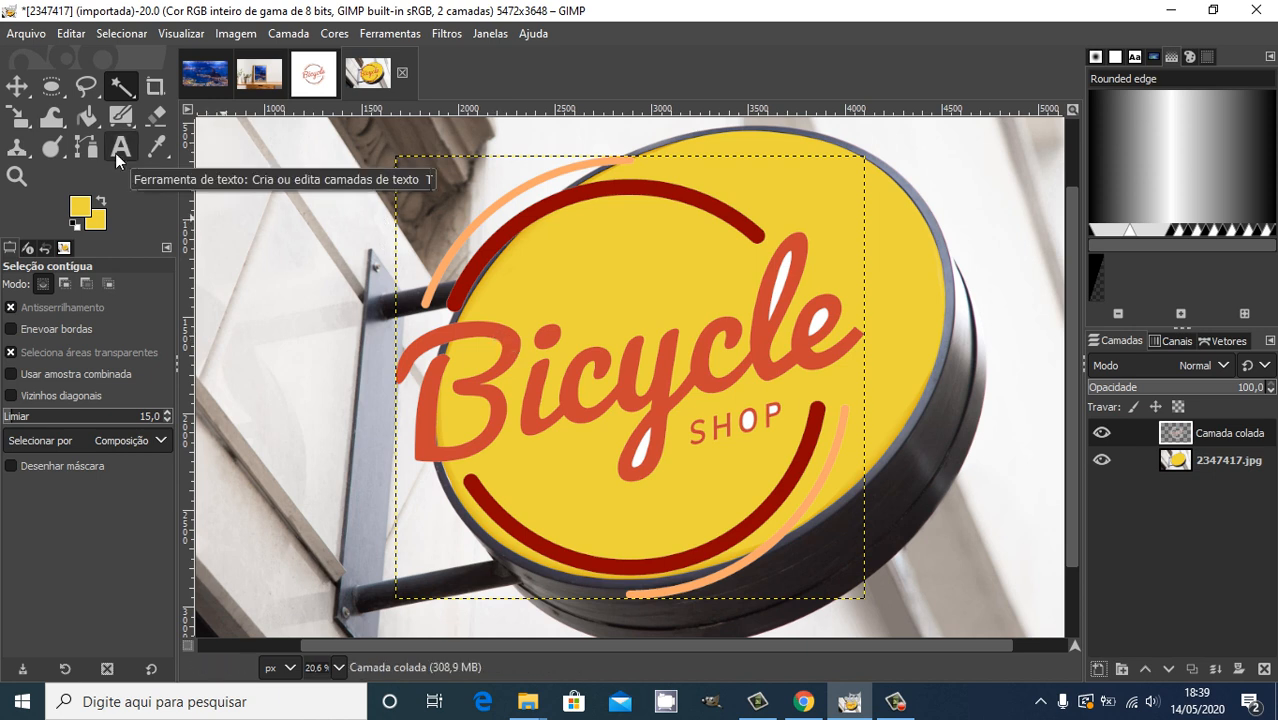
{"action": "key", "text": "m"}
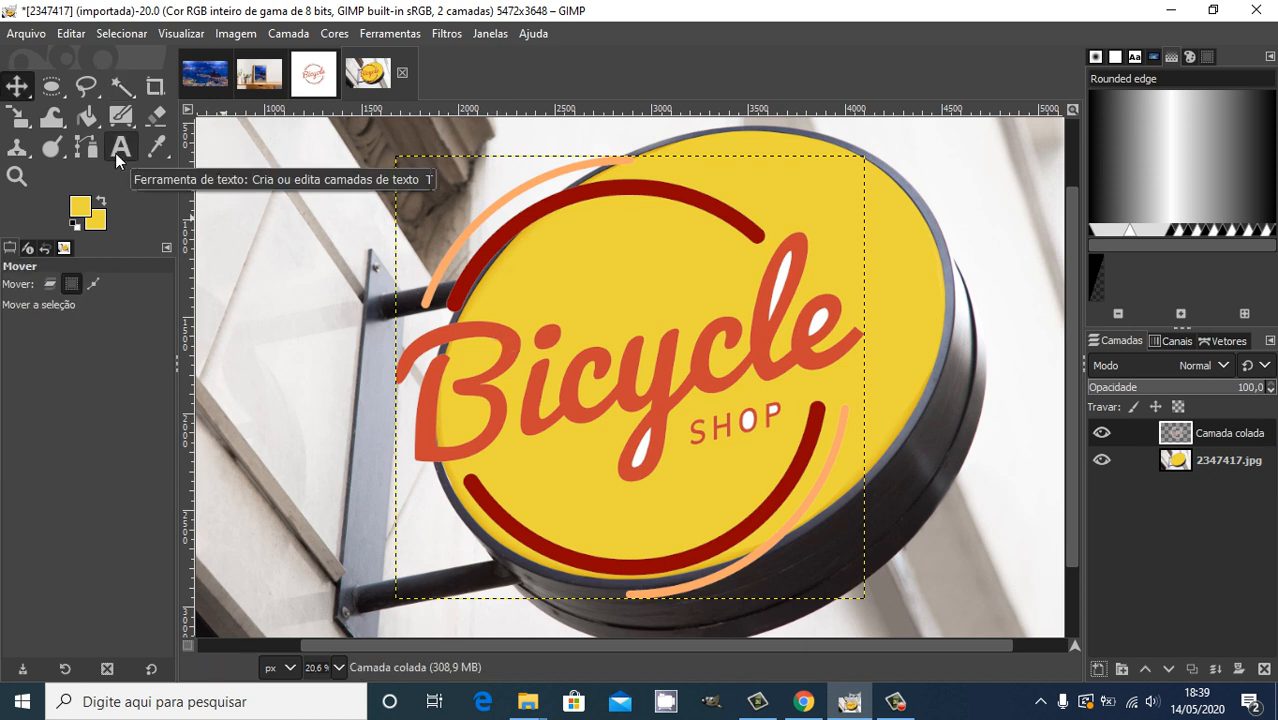
{"action": "left_click", "coordinate": [566, 381]}
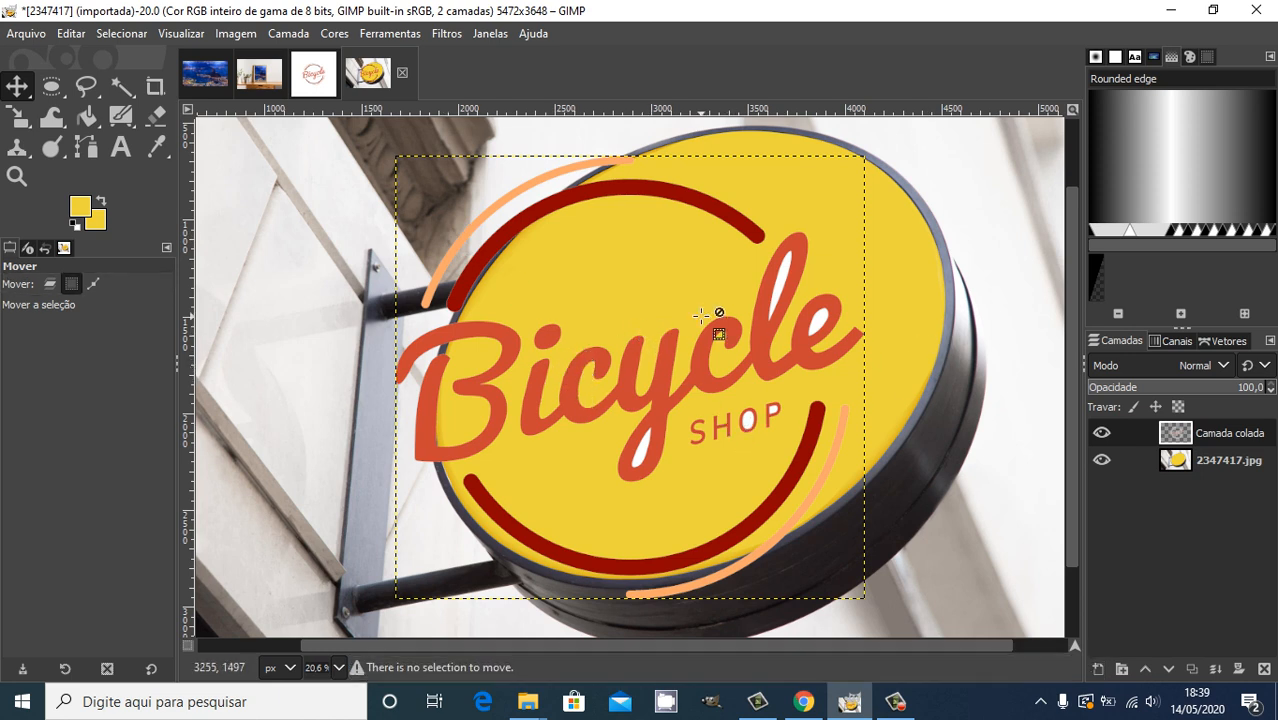
- Delete the leftover white areas enclosed by the letters l, e and y of "Bicycle" and O and P of "SHOP"
{"action": "left_click", "coordinate": [119, 88]}
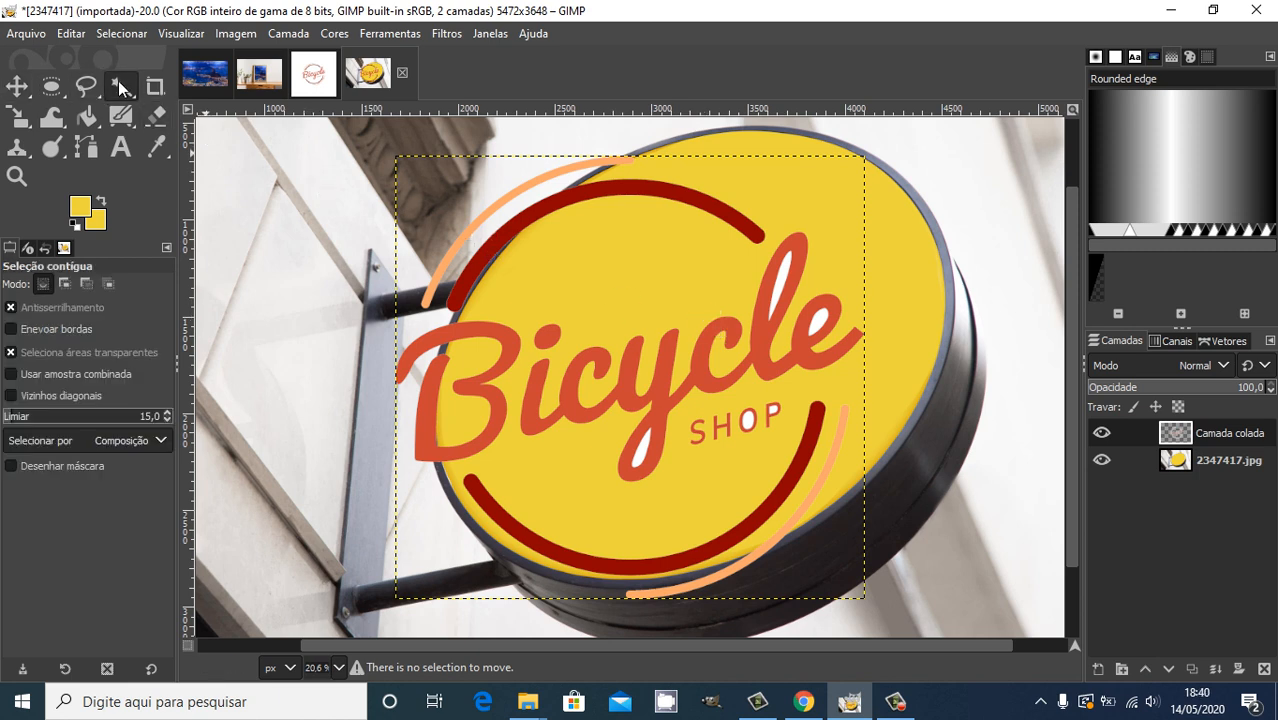
{"action": "left_click", "coordinate": [785, 288]}
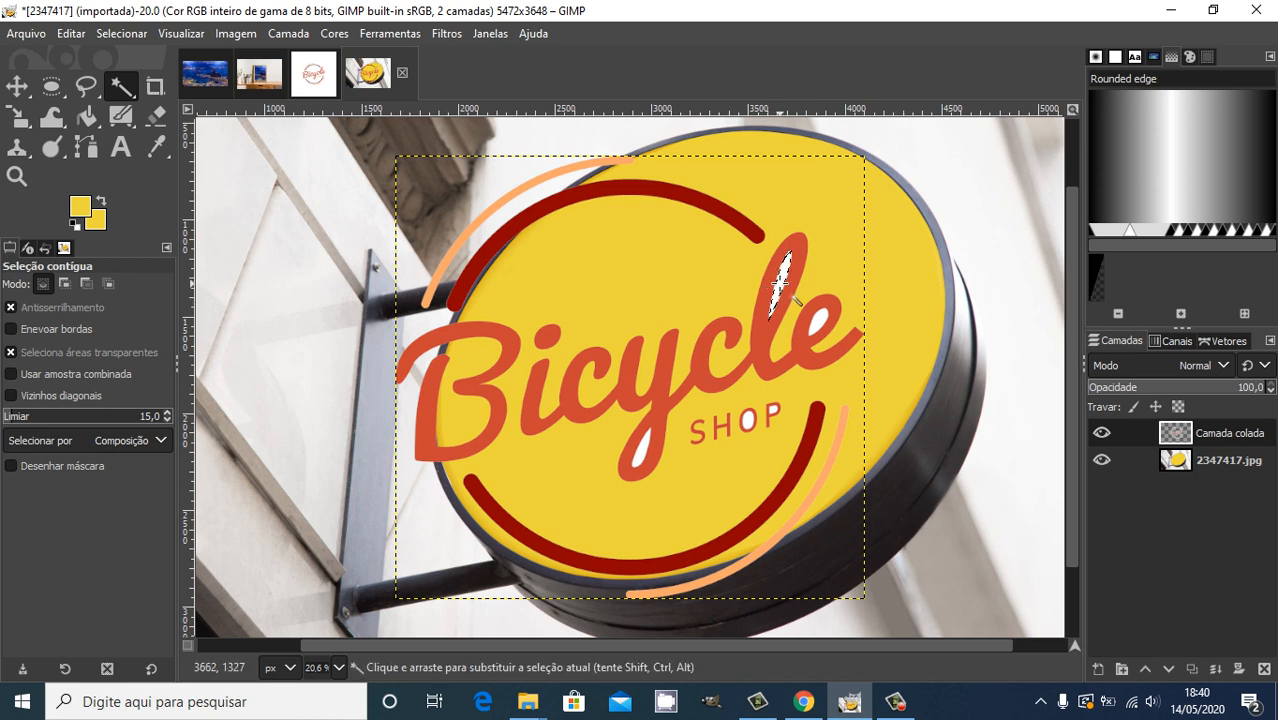
{"action": "key", "text": "Delete"}
{"action": "key", "text": "ctrl+shift+a"}
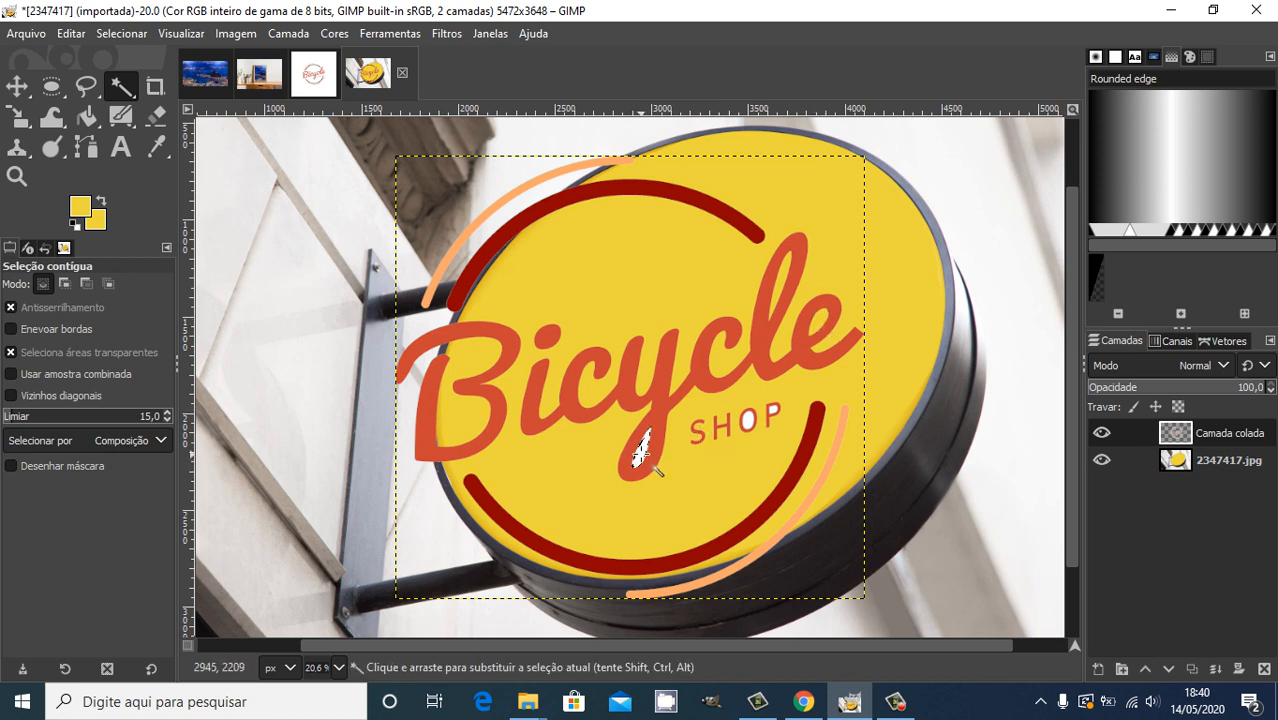
{"action": "left_click", "coordinate": [640, 453]}
{"action": "left_click", "coordinate": [749, 419]}
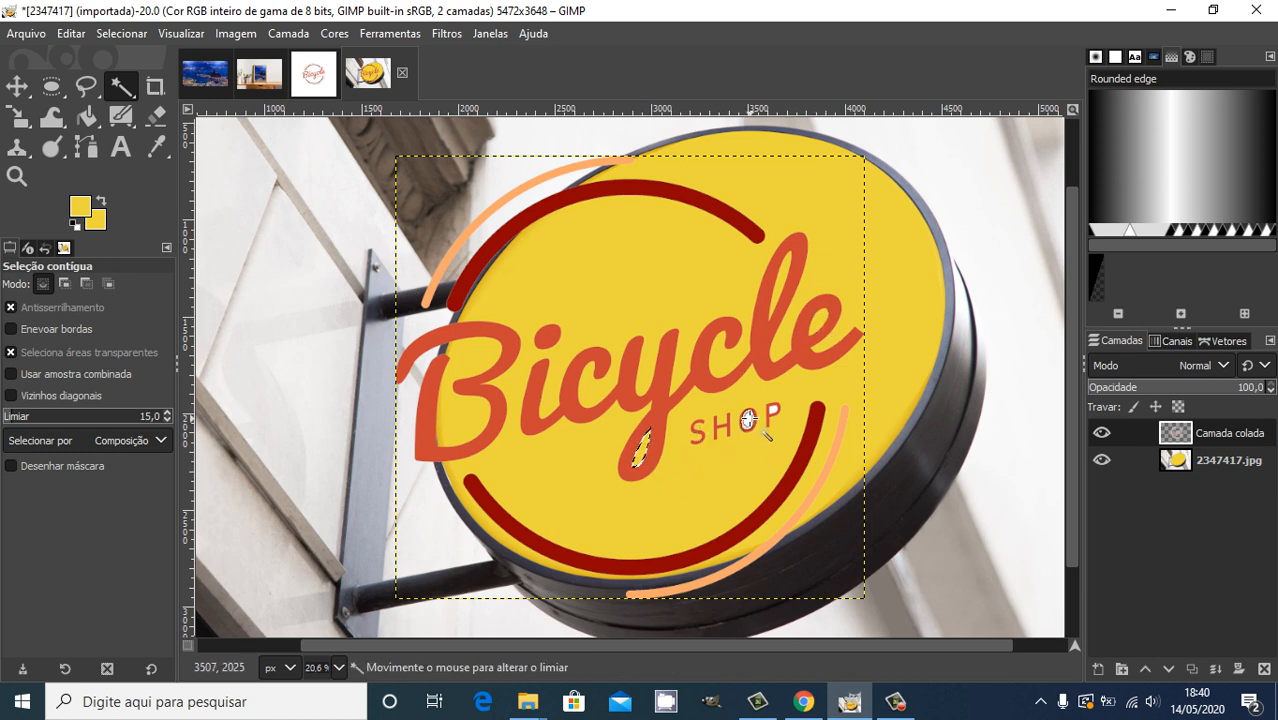
{"action": "left_click_drag", "start_coordinate": [749, 419], "coordinate": [772, 409]}
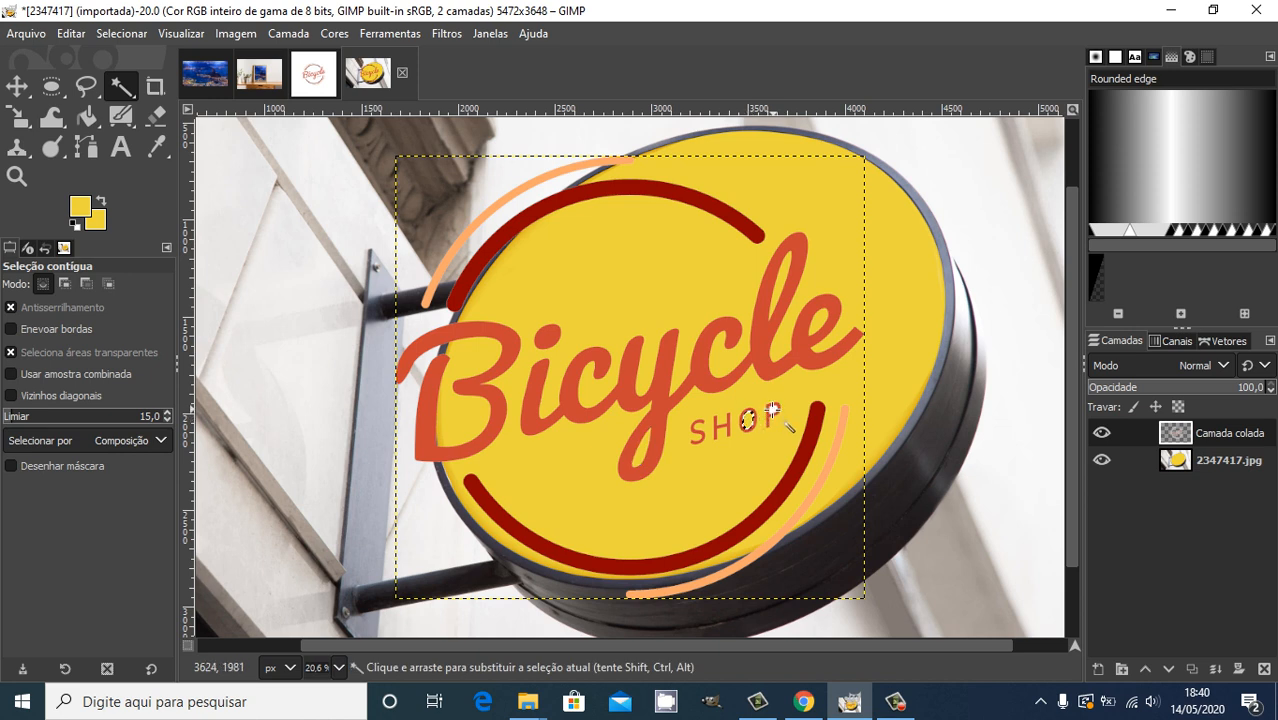
{"action": "key", "text": "Escape"}
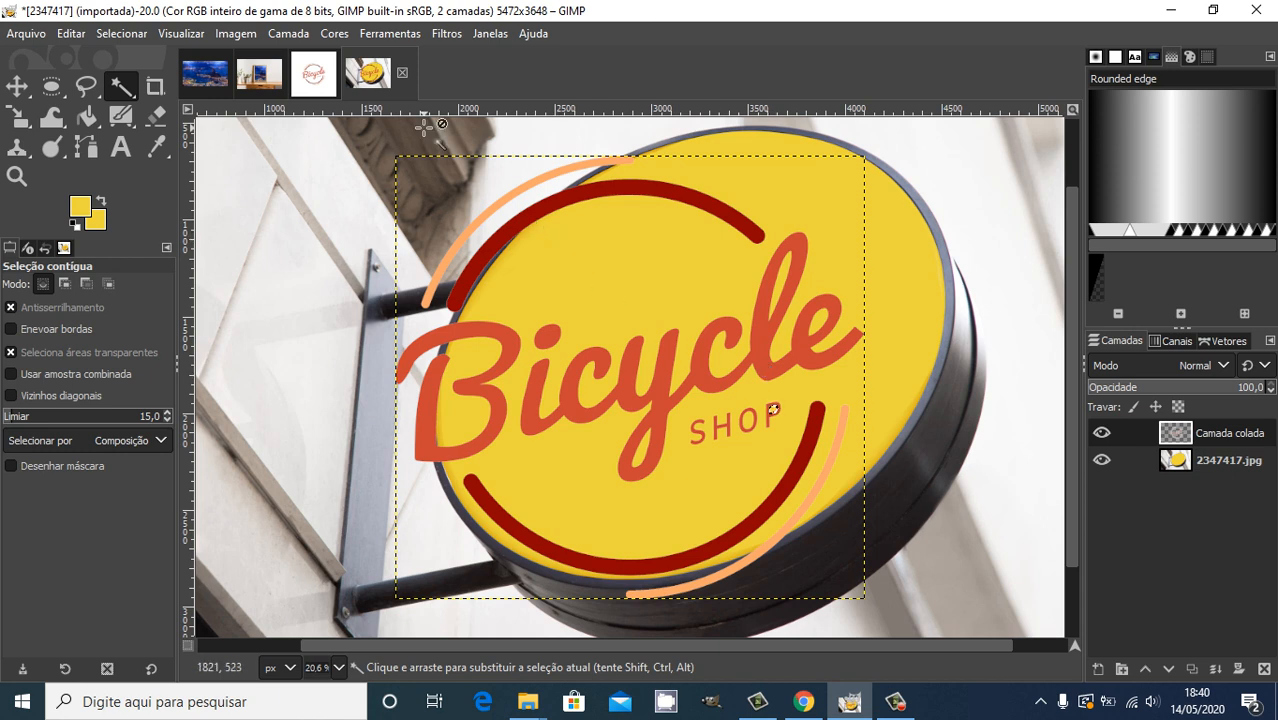
{"action": "left_click", "coordinate": [396, 38]}
{"action": "mouse_move", "coordinate": [543, 106]}
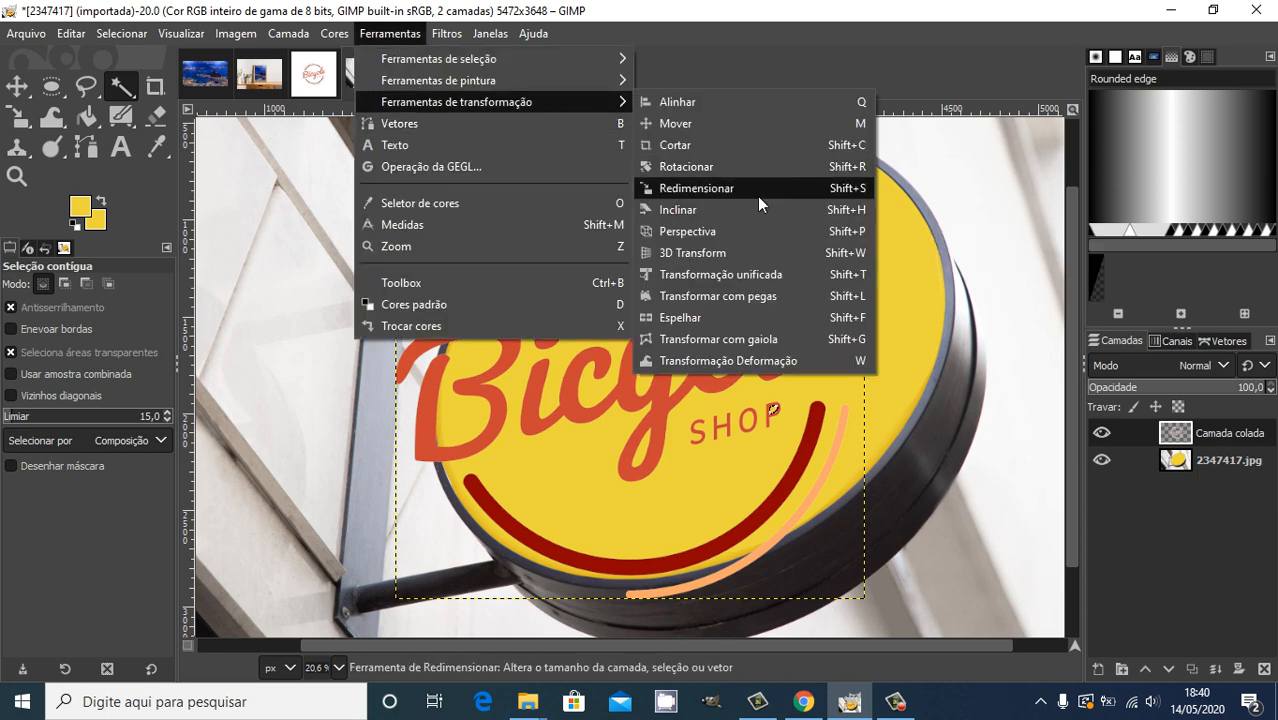
{"action": "left_click", "coordinate": [735, 213]}
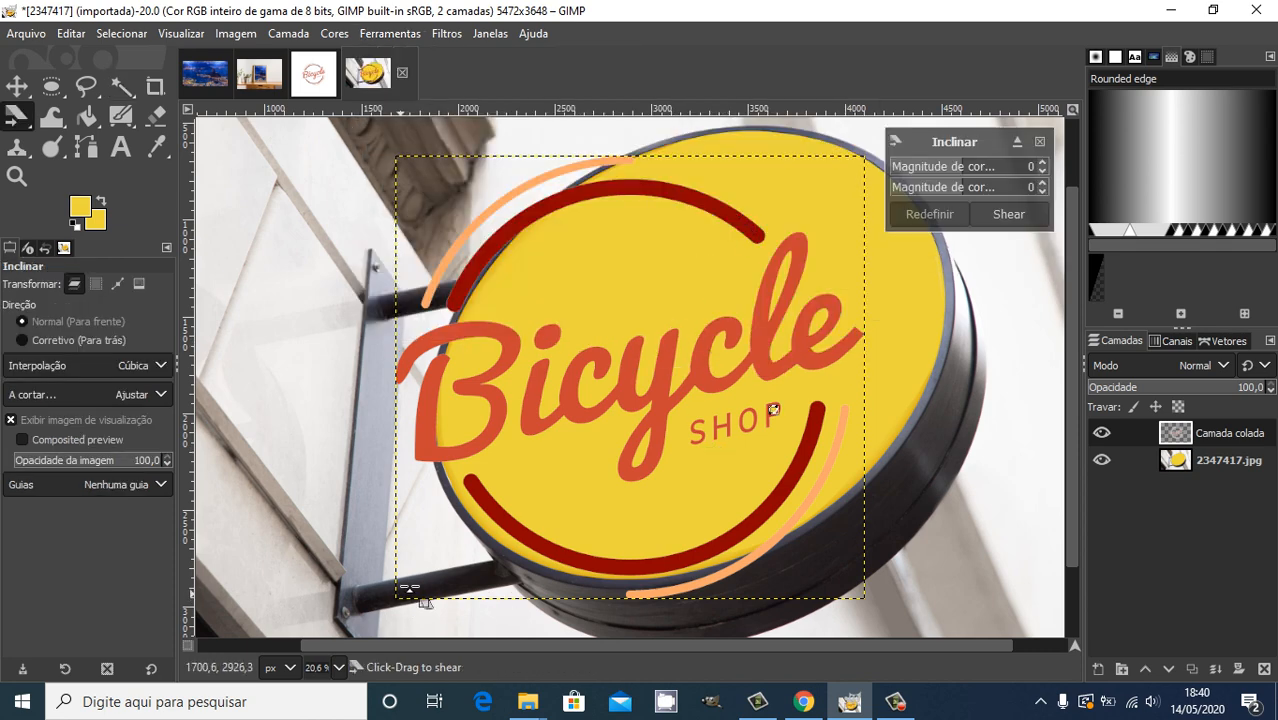
{"action": "left_click_drag", "start_coordinate": [410, 588], "coordinate": [695, 415]}
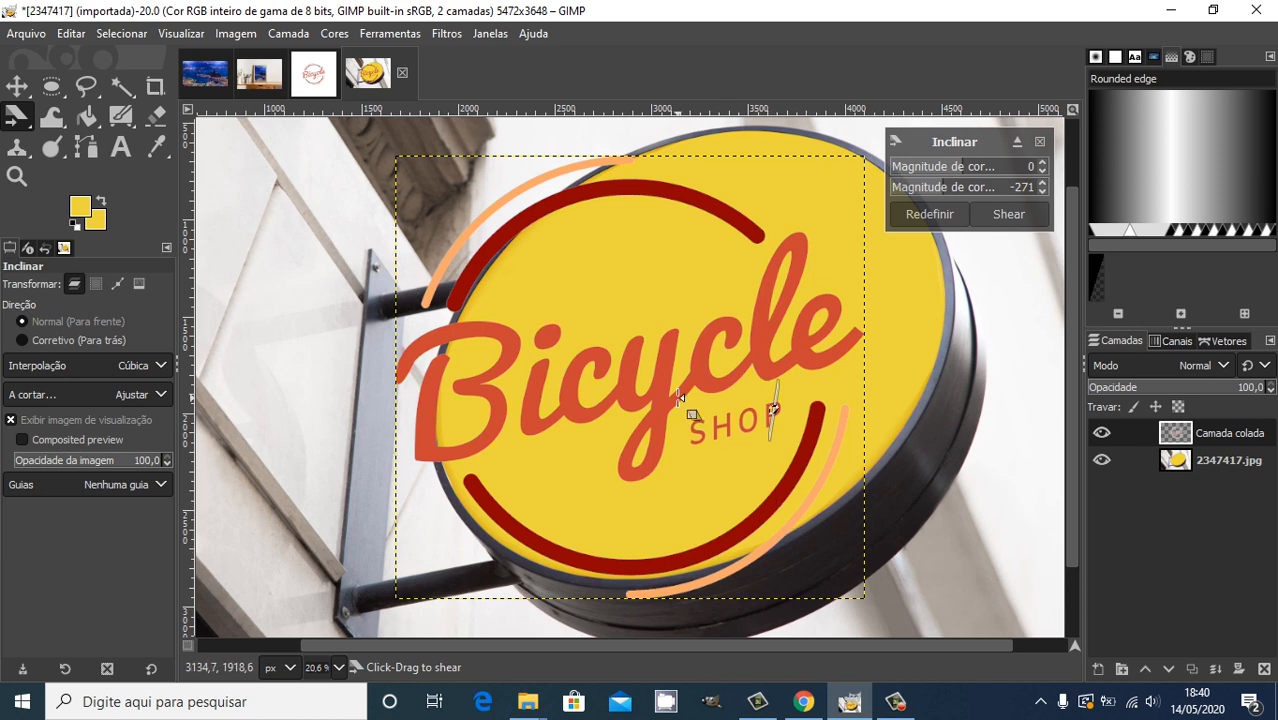
- Clear the leftover selection in the letter P and shear the whole pasted logo layer horizontally by a magnitude of 34
{"action": "left_click", "coordinate": [1189, 442]}
{"action": "key", "text": "Escape"}
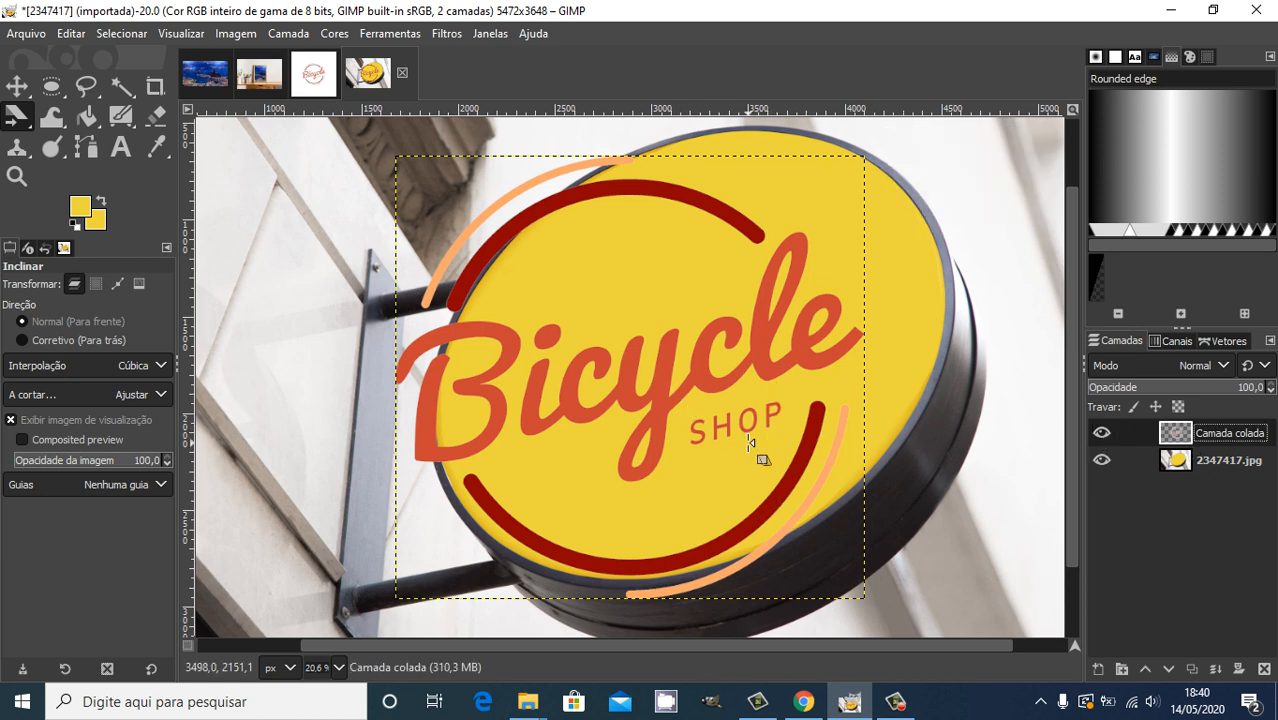
{"action": "left_click", "coordinate": [487, 372]}
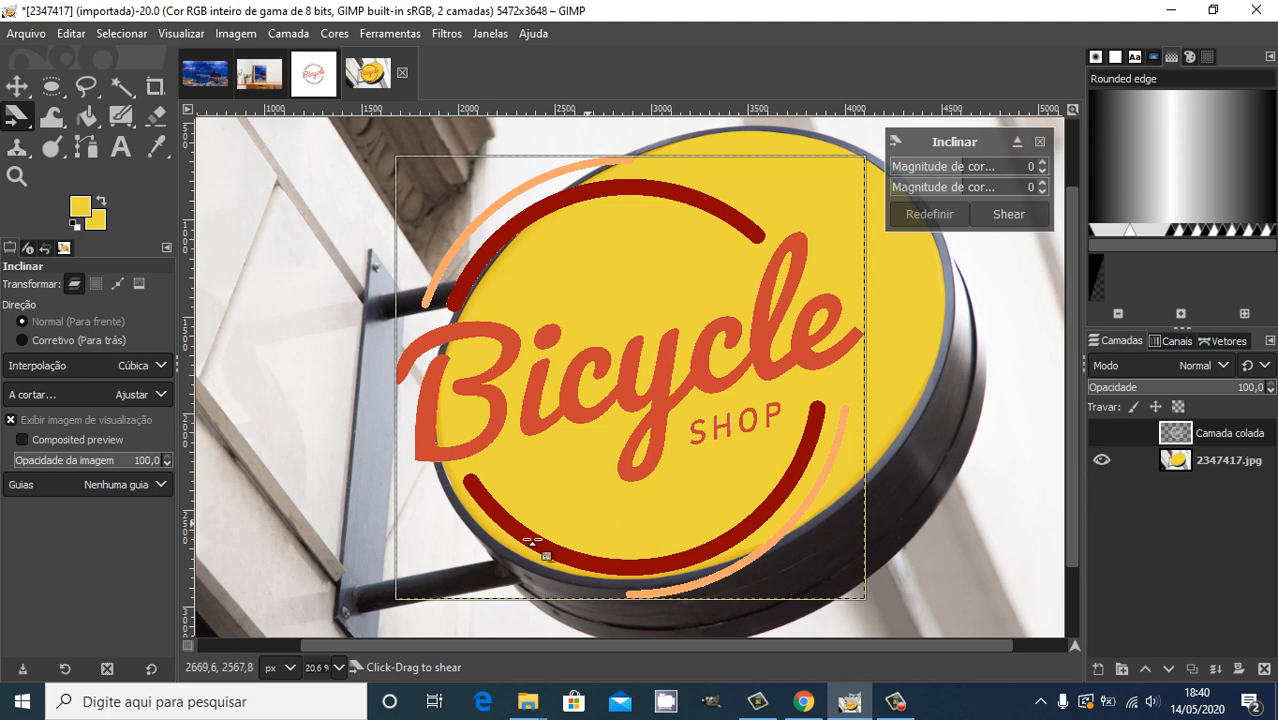
{"action": "left_click_drag", "start_coordinate": [405, 605], "coordinate": [416, 524]}
{"action": "left_click_drag", "start_coordinate": [625, 356], "coordinate": [612, 362]}
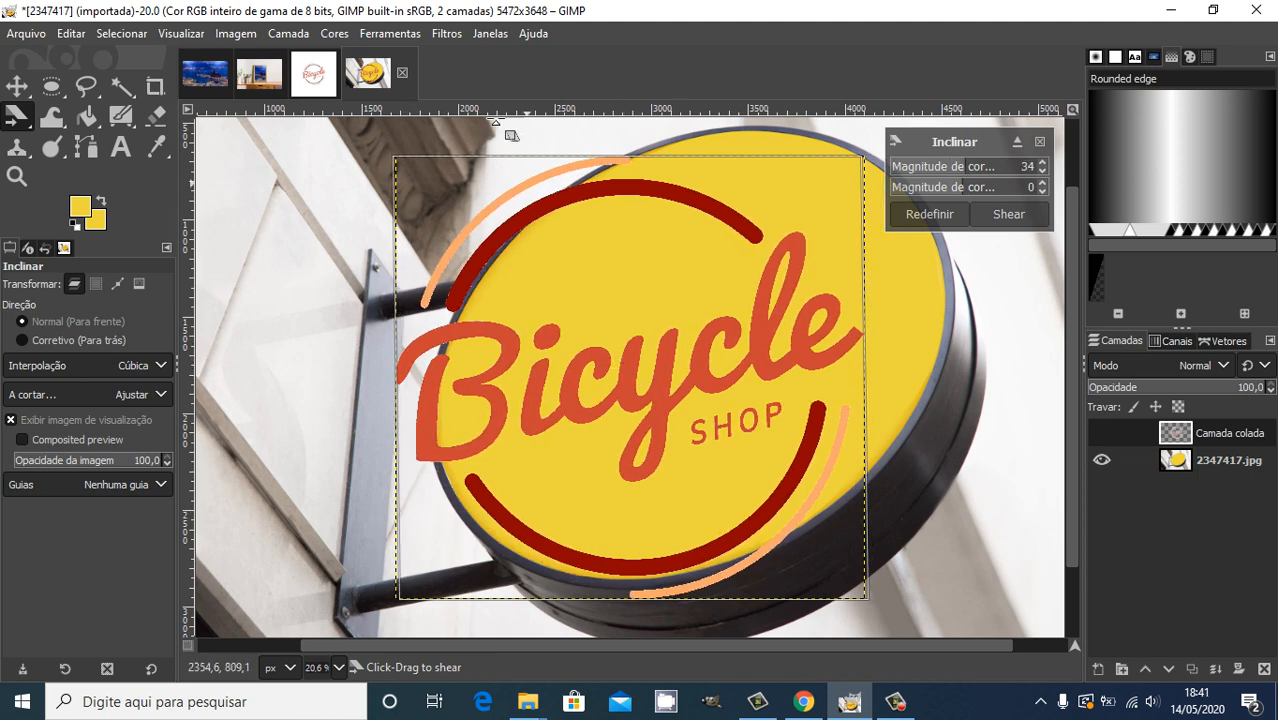
- Scale the logo layer proportionally to 1976 × 1841 px and position it in the middle of the sign's yellow face
{"action": "left_click", "coordinate": [400, 37]}
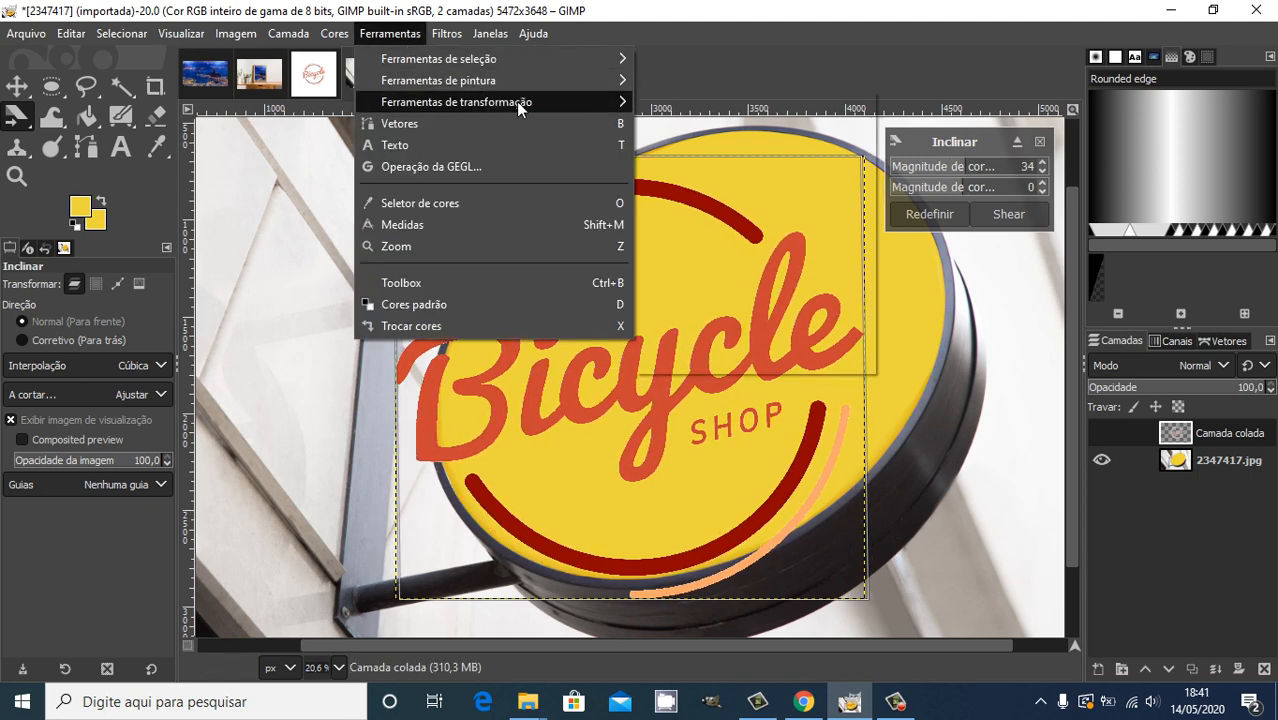
{"action": "mouse_move", "coordinate": [567, 101]}
{"action": "left_click", "coordinate": [757, 187]}
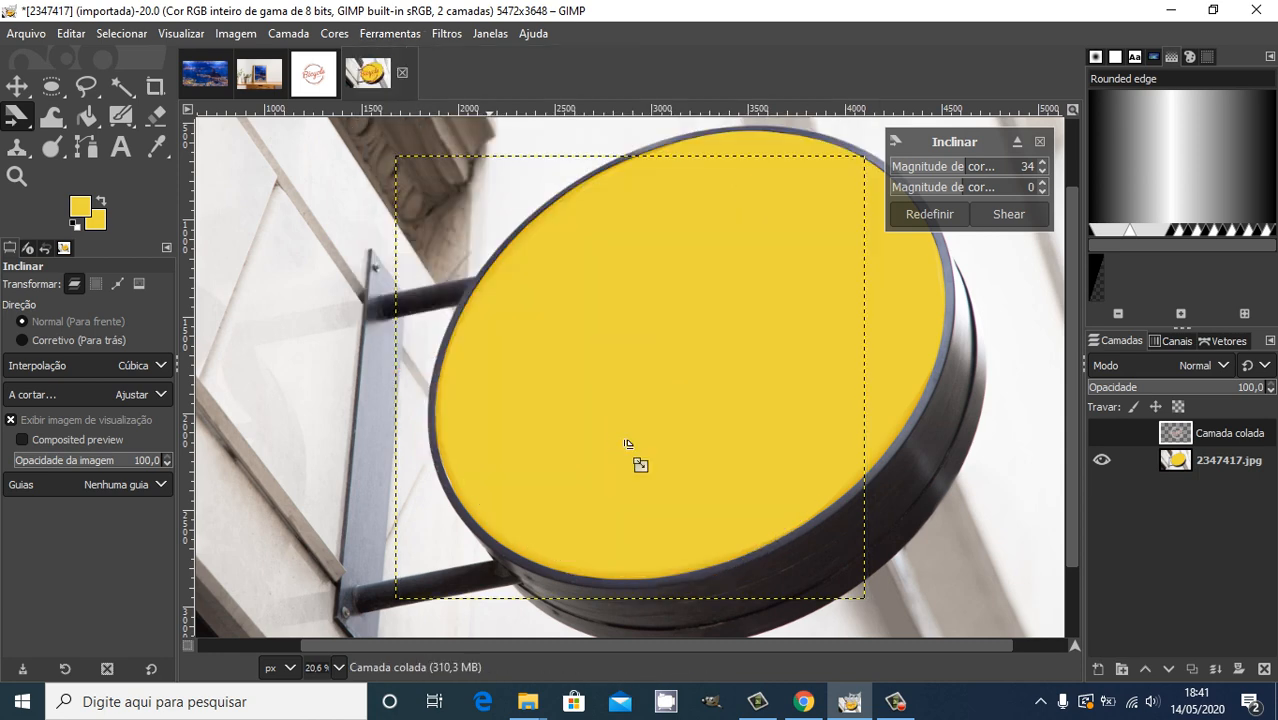
{"action": "left_click_drag", "start_coordinate": [640, 400], "coordinate": [695, 376]}
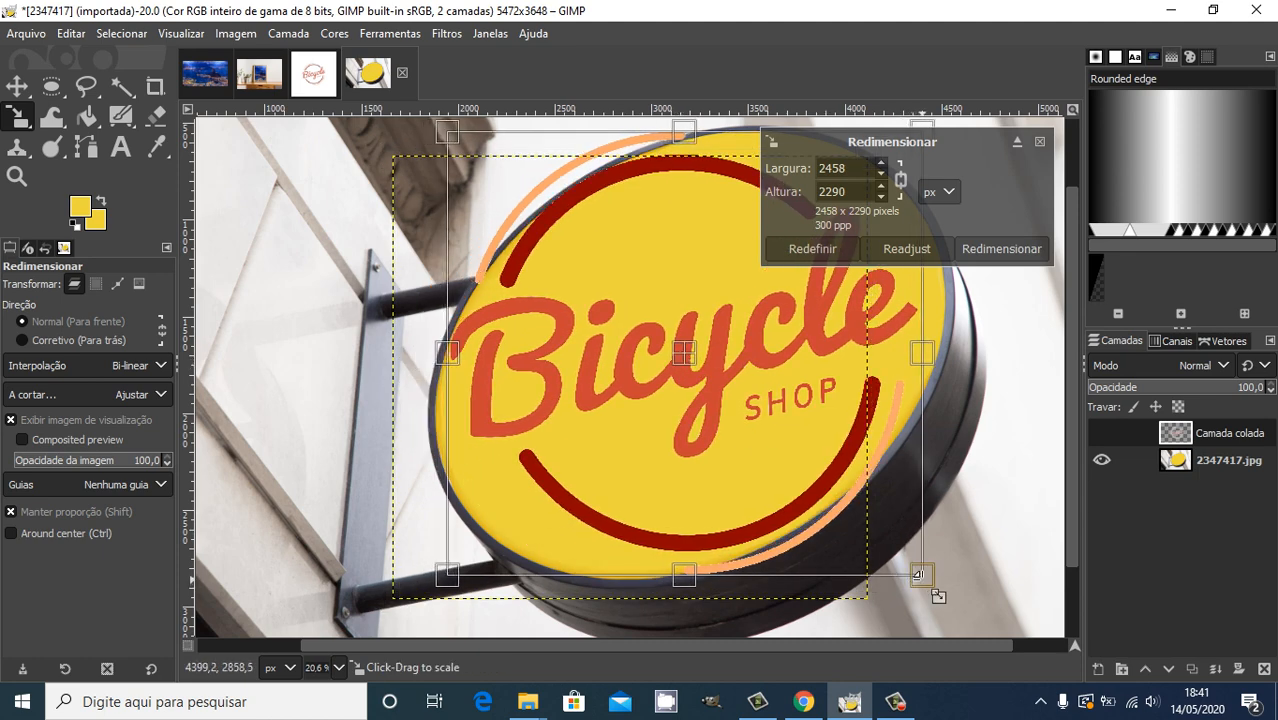
{"action": "left_click_drag", "start_coordinate": [912, 576], "coordinate": [846, 512]}
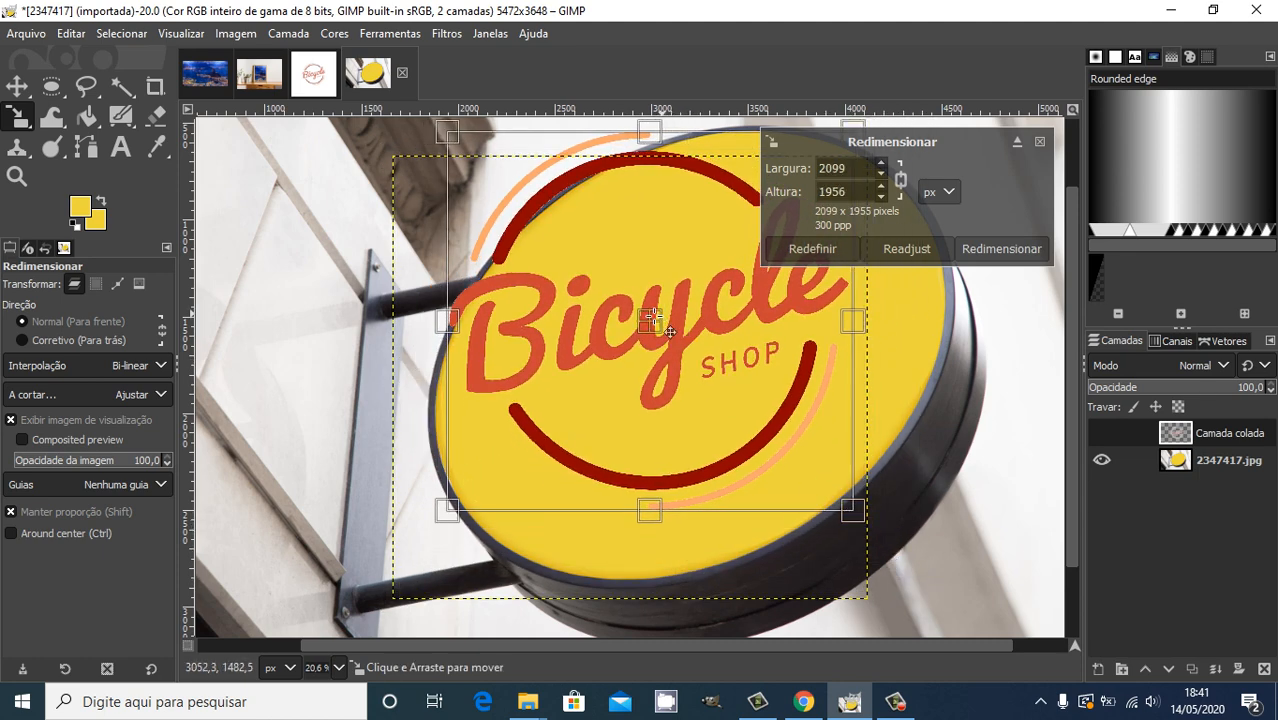
{"action": "left_click_drag", "start_coordinate": [668, 335], "coordinate": [695, 371]}
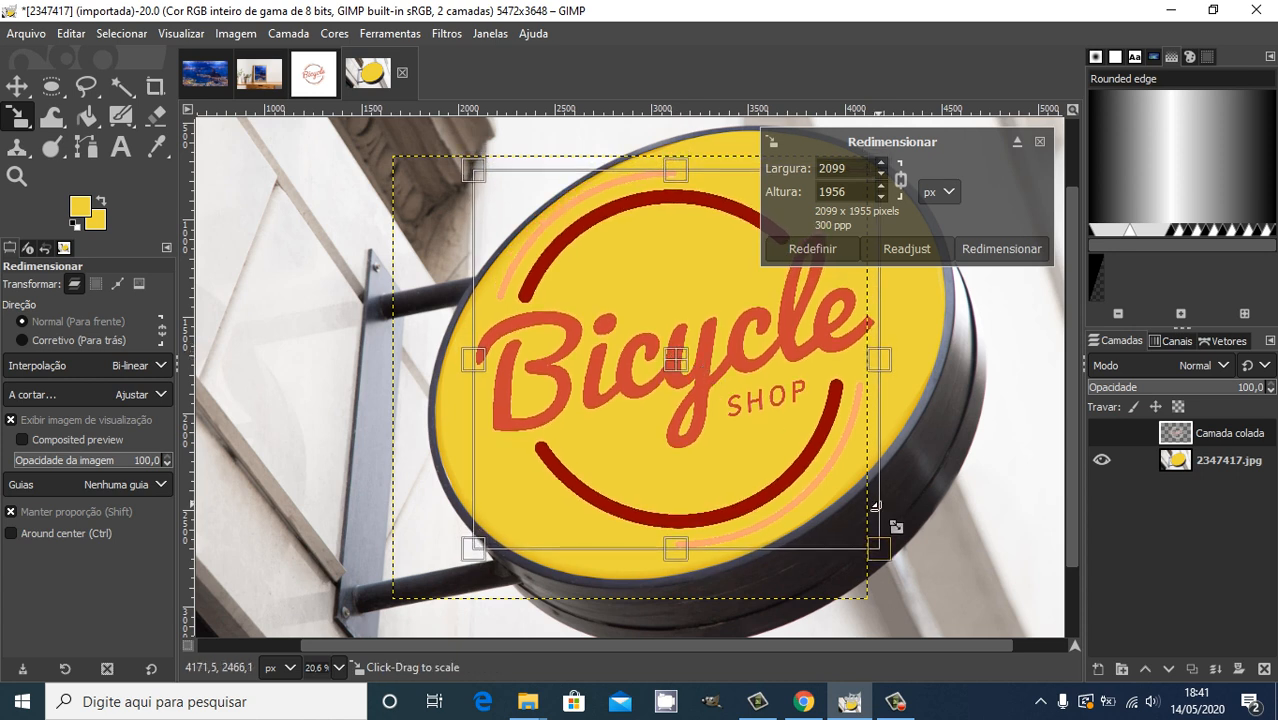
{"action": "left_click_drag", "start_coordinate": [878, 547], "coordinate": [854, 521]}
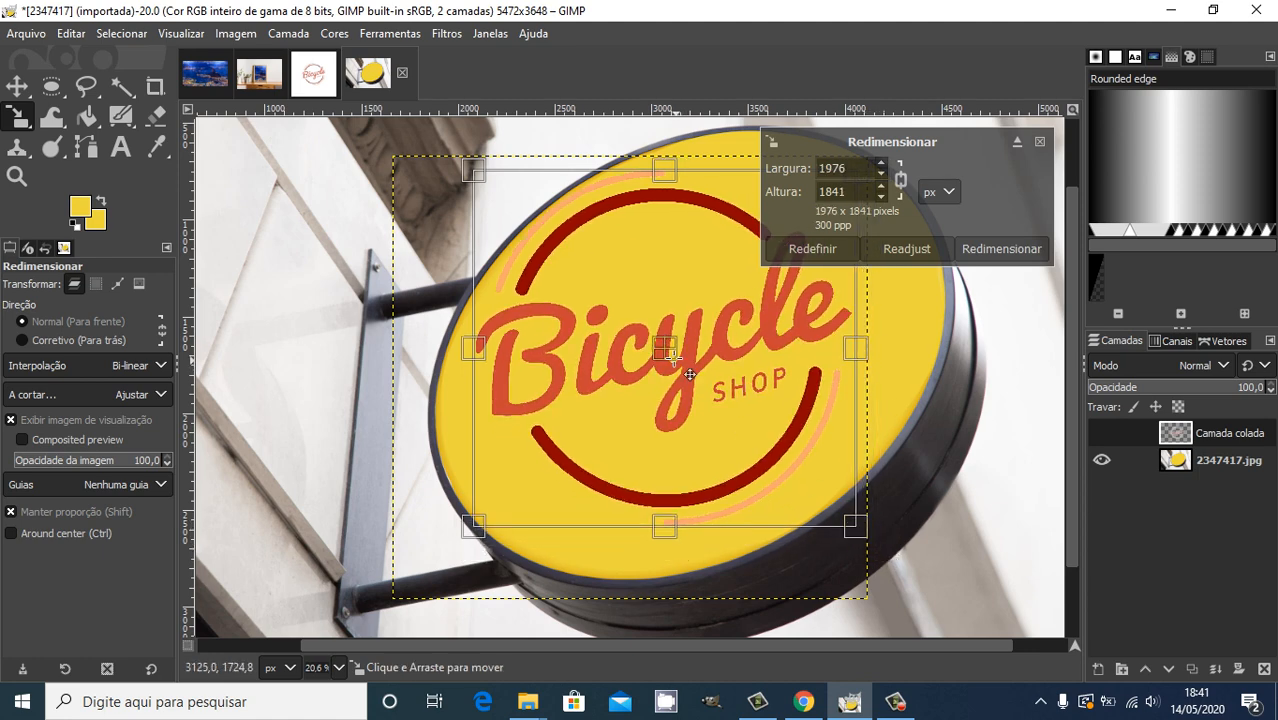
{"action": "left_click_drag", "start_coordinate": [684, 365], "coordinate": [704, 381]}
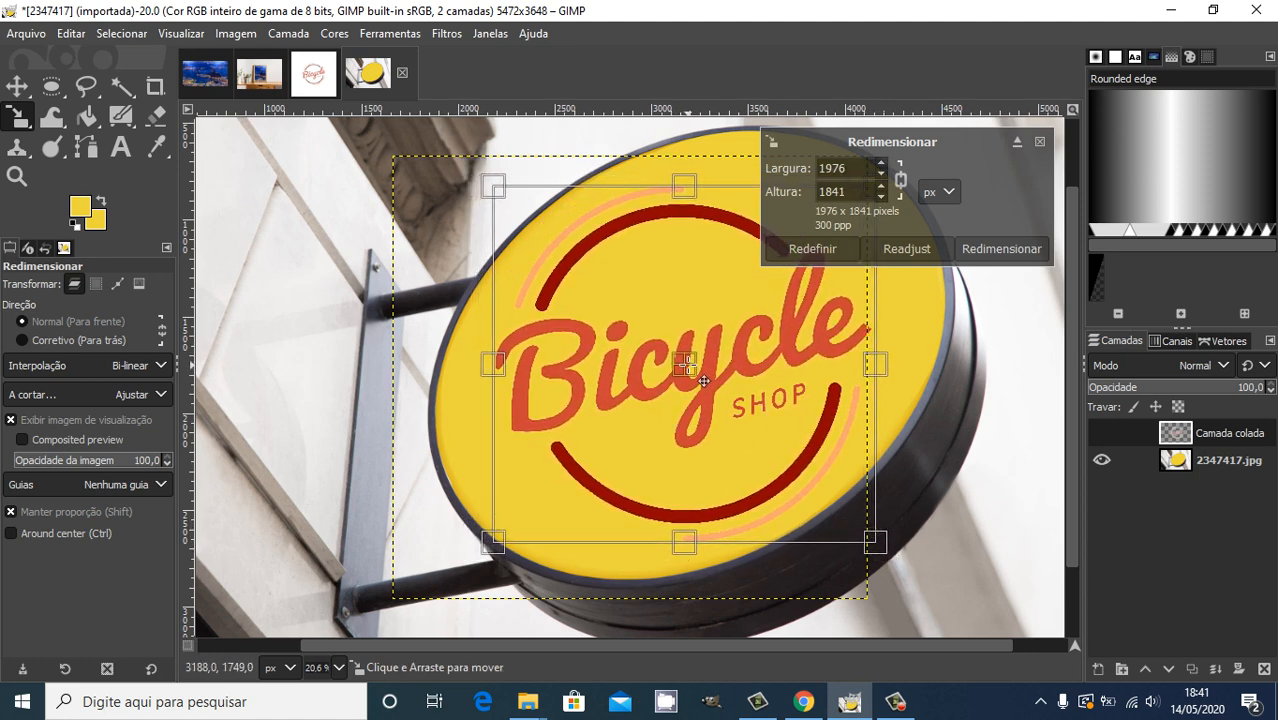
{"action": "left_click", "coordinate": [993, 250]}
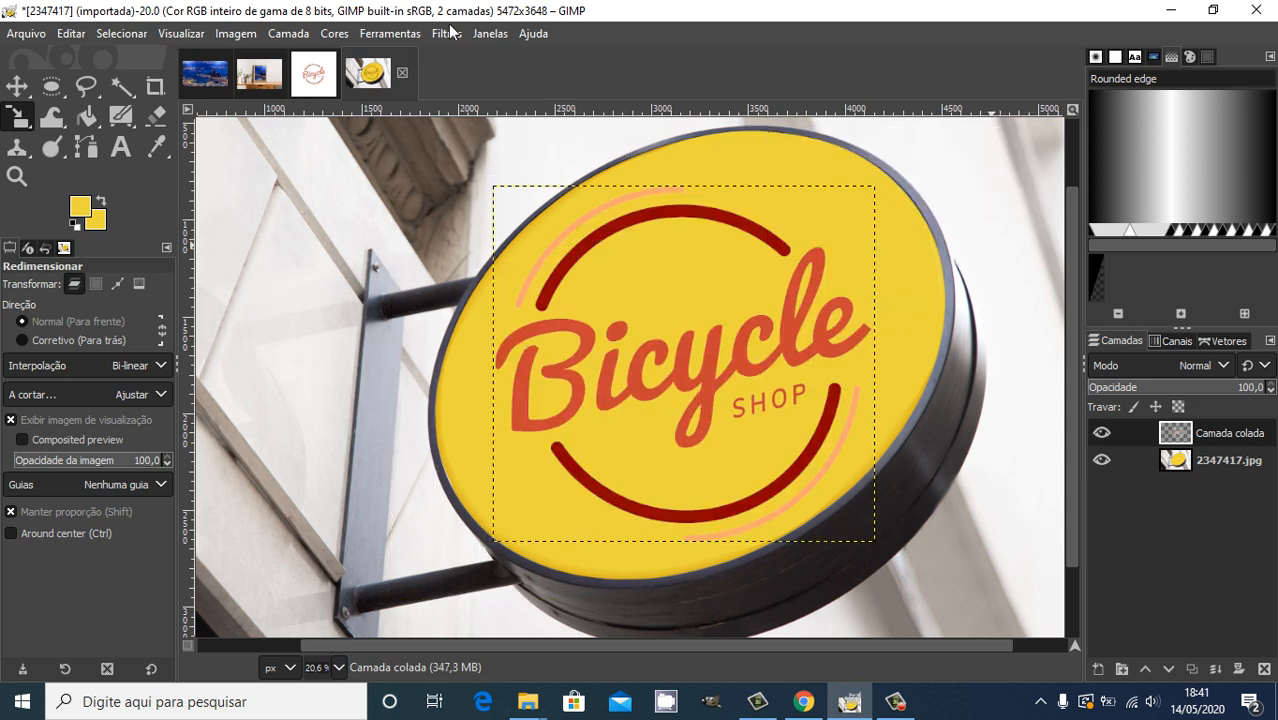
- Shear the pasted logo layer horizontally by a magnitude of -475 to follow the sign's slant
{"action": "left_click", "coordinate": [405, 33]}
{"action": "mouse_move", "coordinate": [520, 104]}
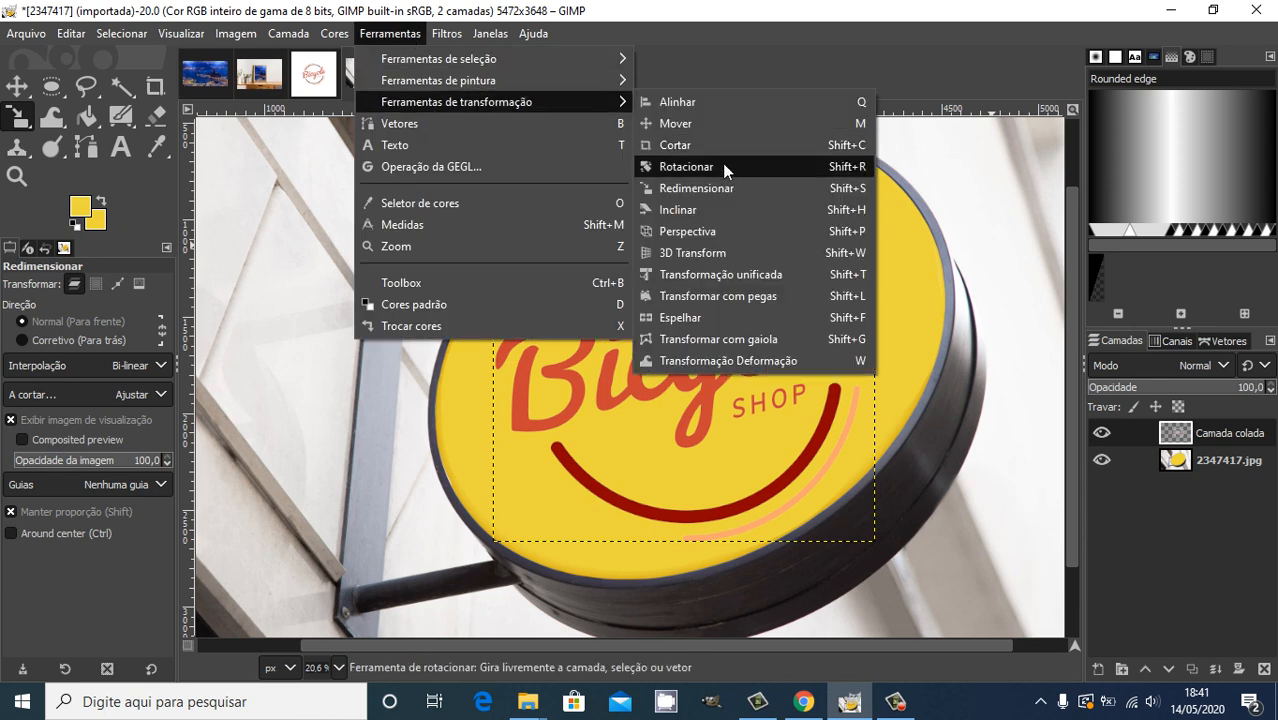
{"action": "left_click", "coordinate": [706, 209]}
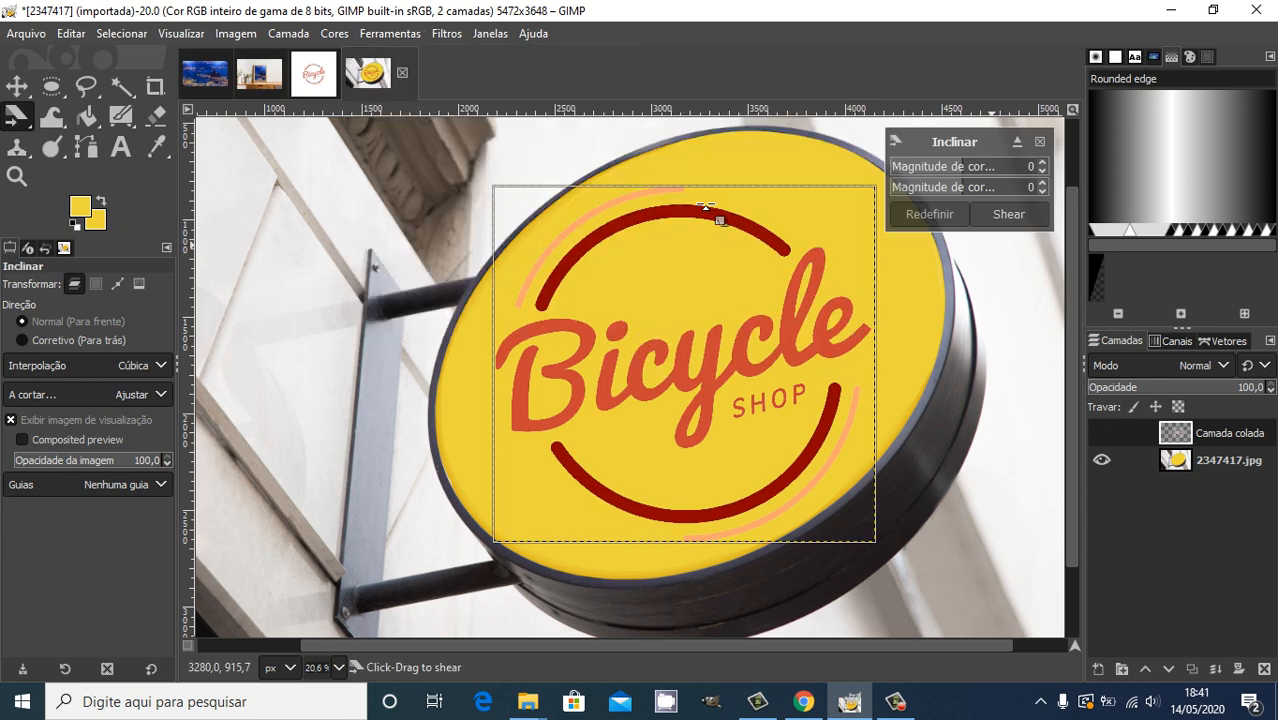
{"action": "left_click_drag", "start_coordinate": [508, 534], "coordinate": [442, 522]}
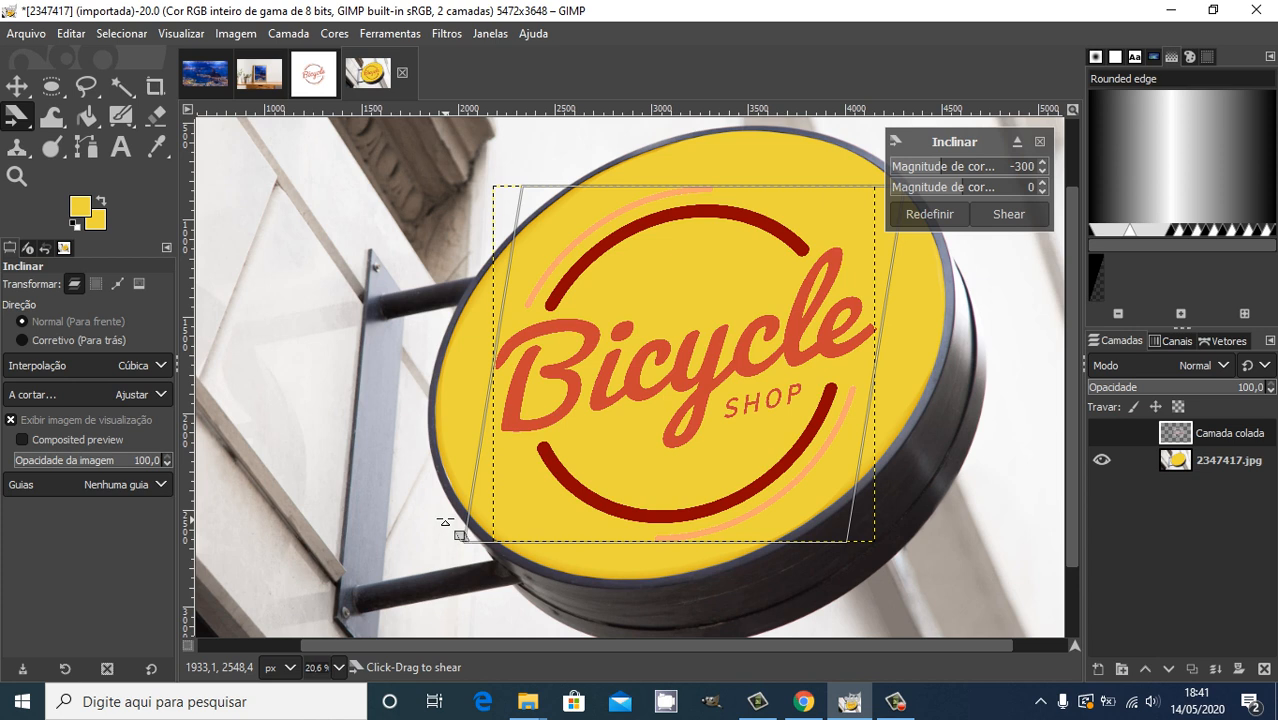
{"action": "left_click_drag", "start_coordinate": [688, 388], "coordinate": [647, 389]}
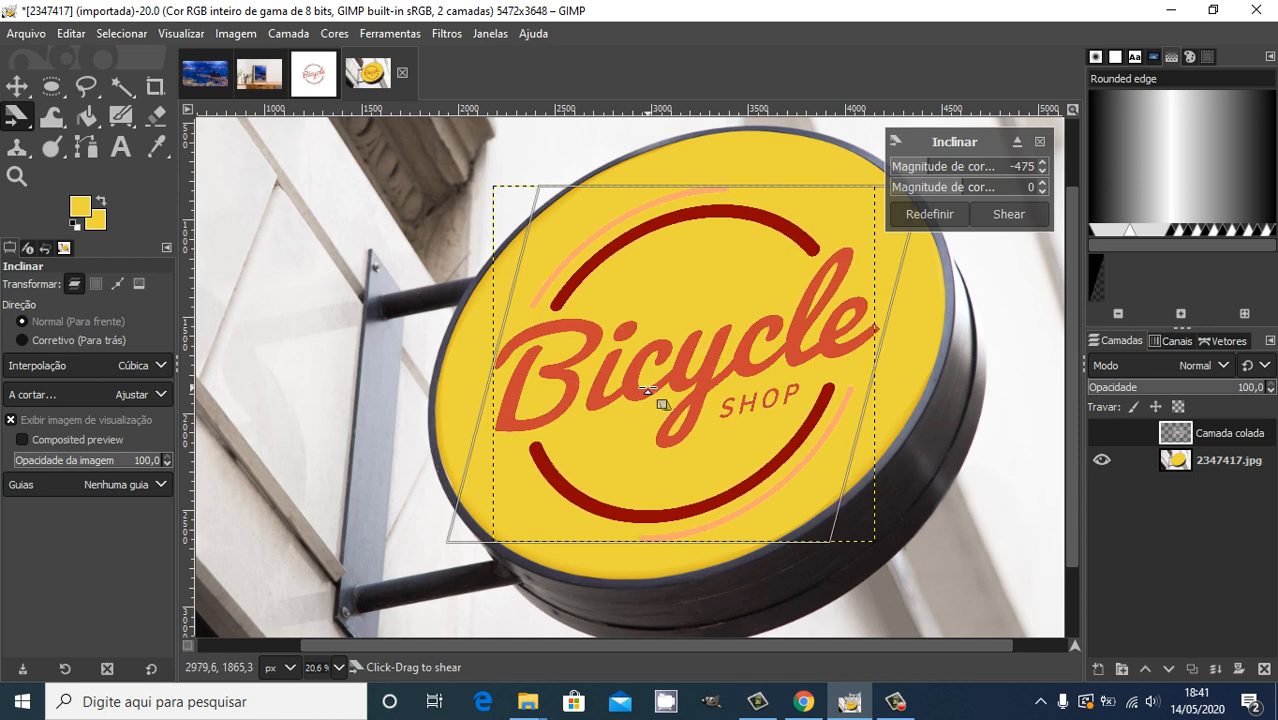
- Nudge the sheared logo slightly up and to the right on the yellow face with the Scale tool, applying 2453 × 1842 px
{"action": "left_click", "coordinate": [401, 35]}
{"action": "mouse_move", "coordinate": [543, 105]}
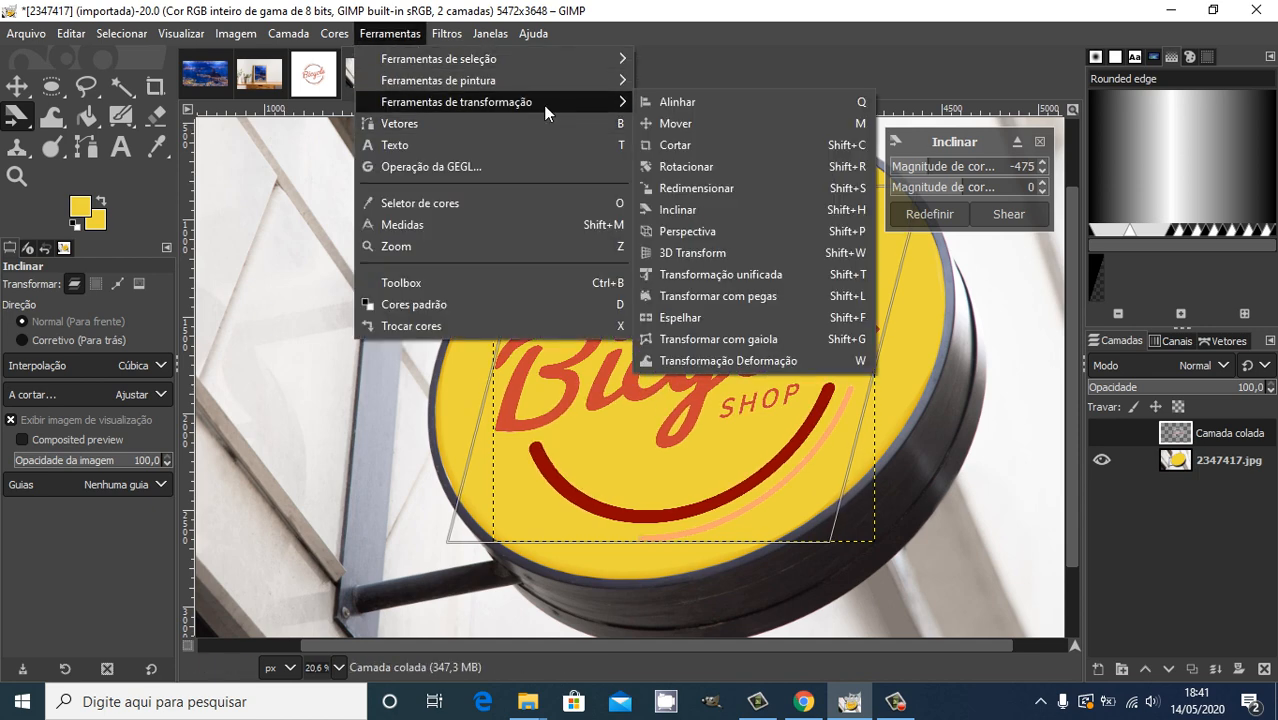
{"action": "left_click", "coordinate": [698, 189]}
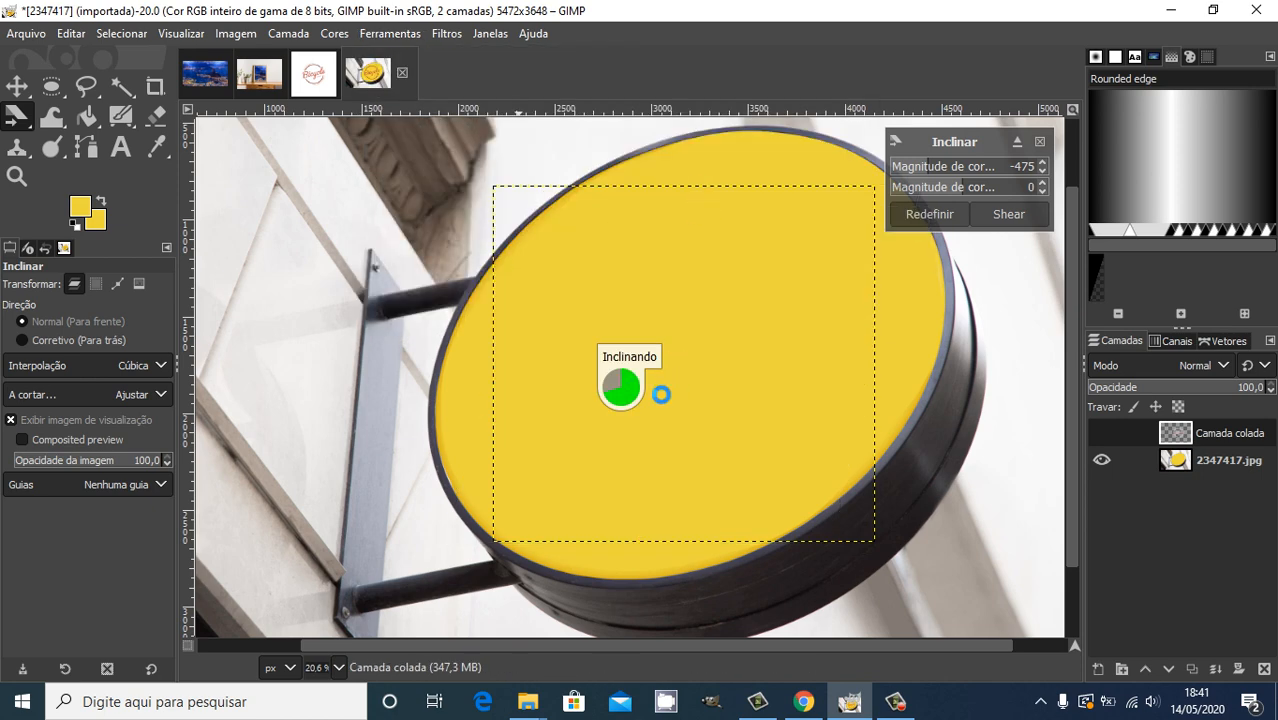
{"action": "left_click_drag", "start_coordinate": [683, 370], "coordinate": [695, 374]}
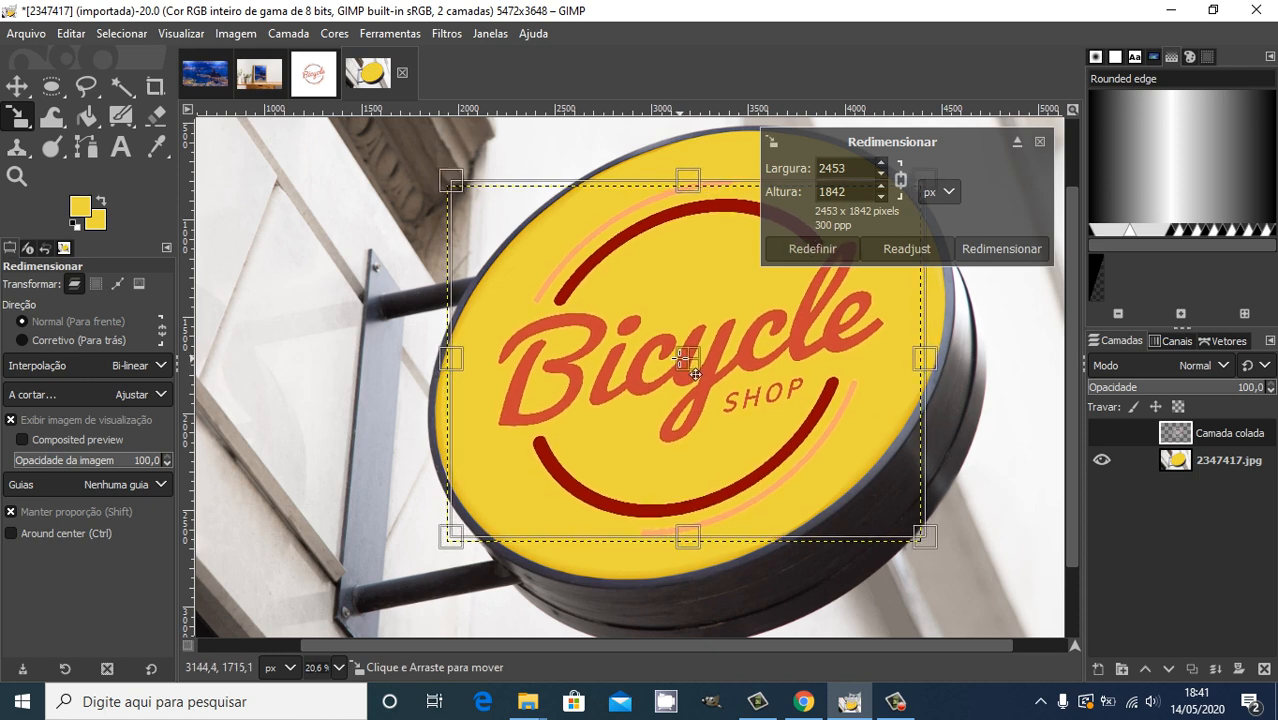
{"action": "left_click", "coordinate": [1011, 248]}
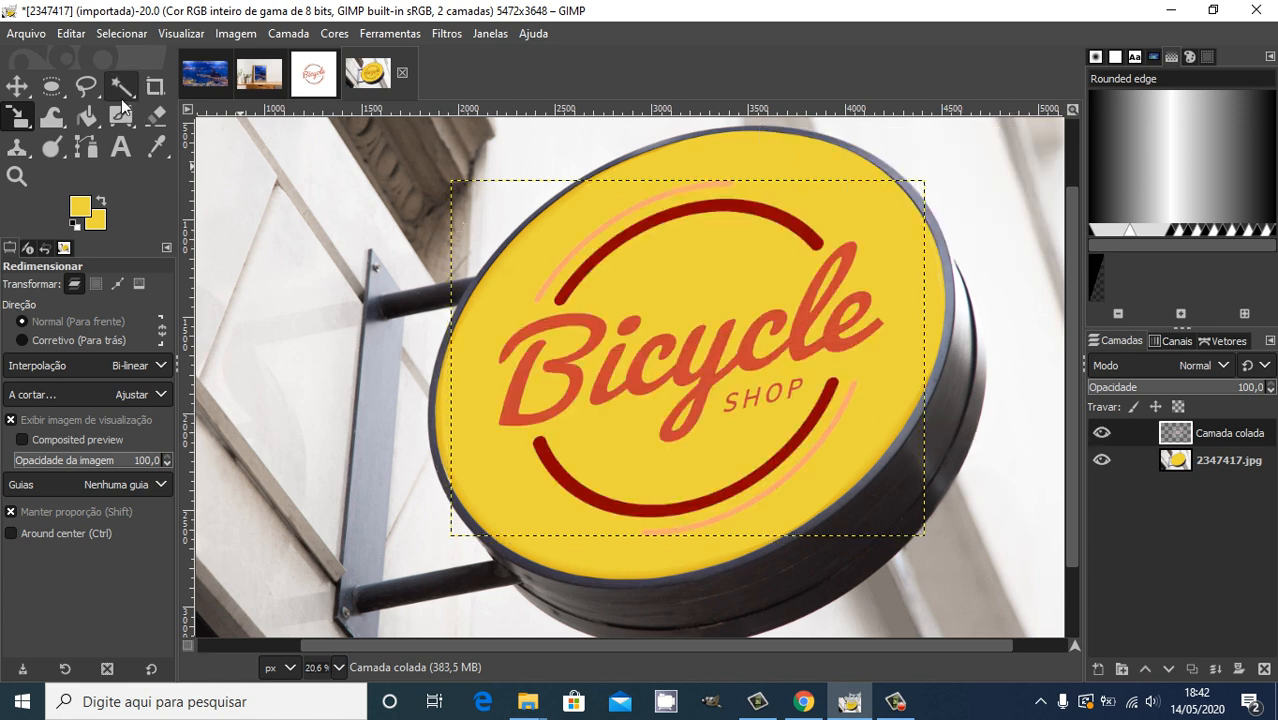
- Examine the logo's fit and perspective on the sign against the whole photo at different zoom levels
{"action": "left_click", "coordinate": [55, 87]}
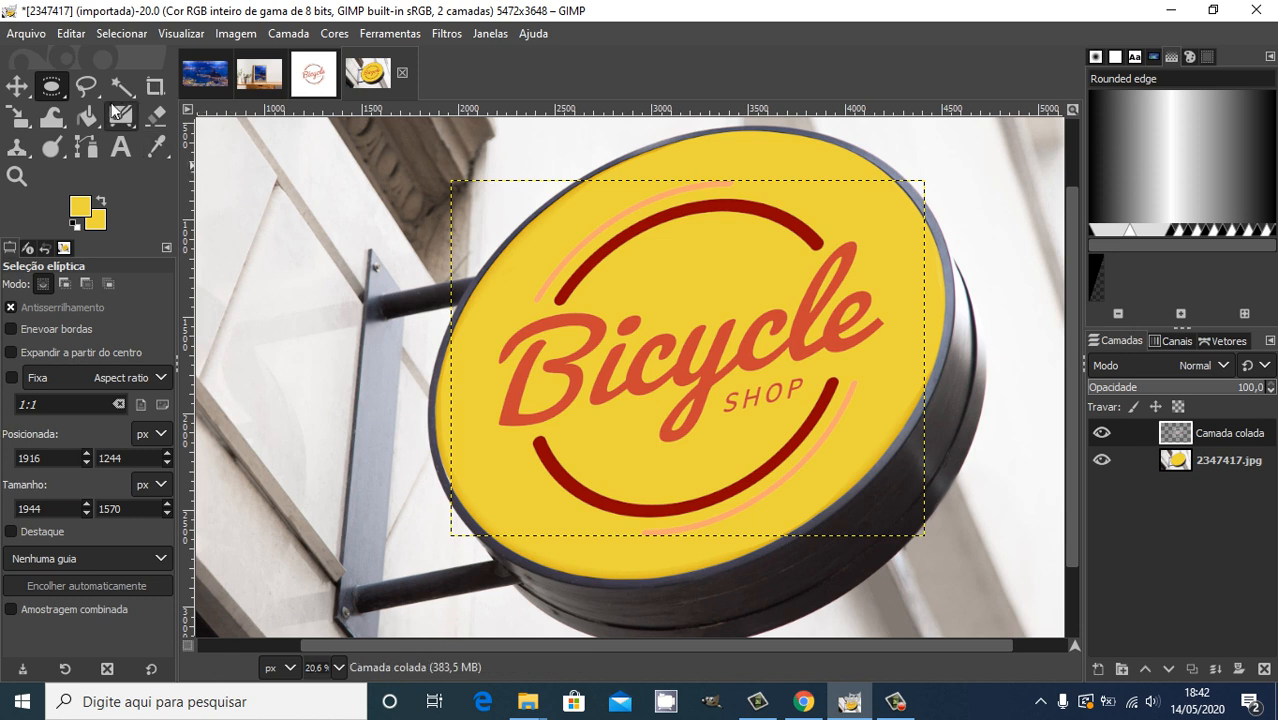
{"action": "left_click", "coordinate": [17, 87]}
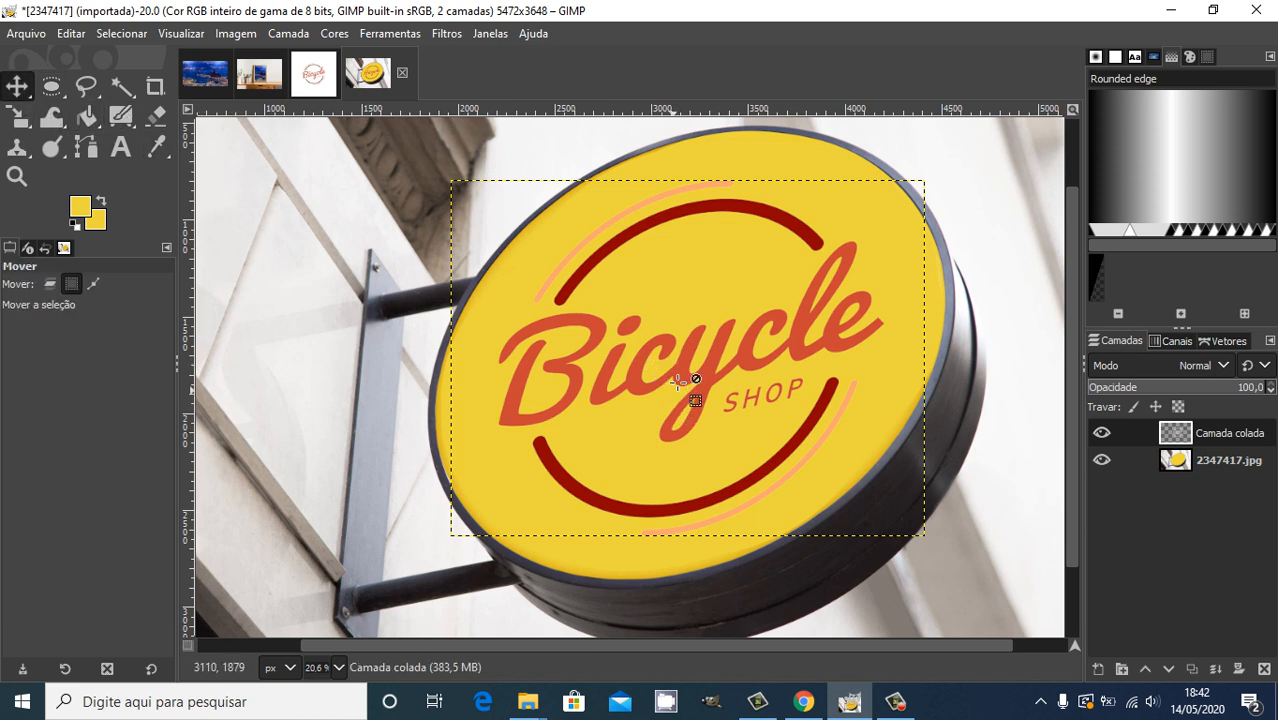
{"action": "left_click", "coordinate": [994, 326]}
{"action": "key", "text": "z"}
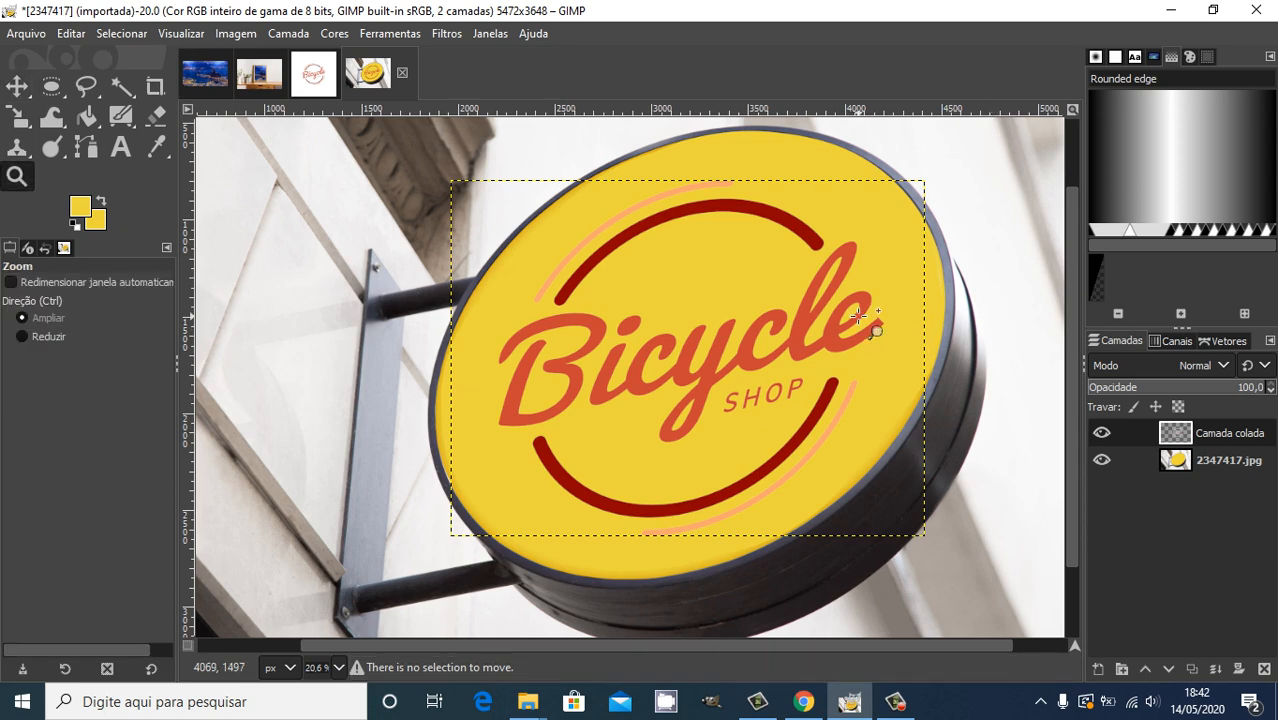
{"action": "scroll", "coordinate": [840, 340], "scroll_direction": "down", "scroll_amount": 2}
{"action": "scroll", "coordinate": [838, 355], "scroll_direction": "up", "scroll_amount": 3}
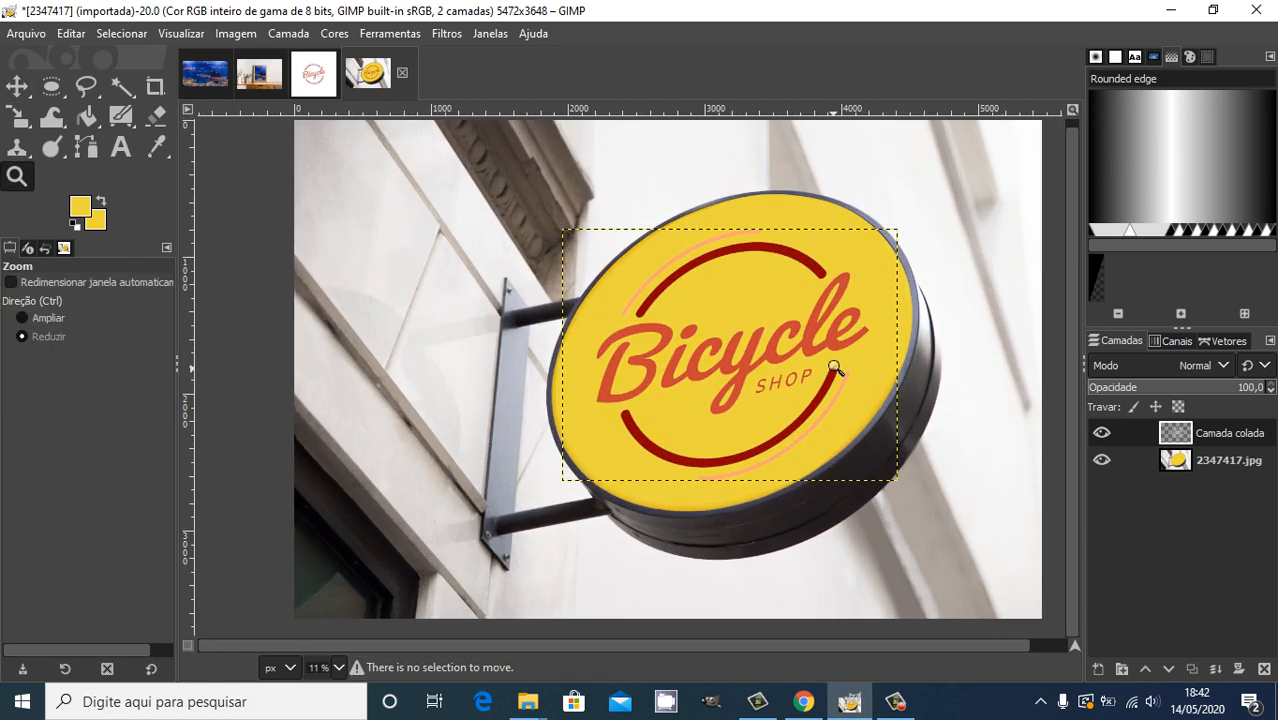
{"action": "scroll", "coordinate": [836, 367], "scroll_direction": "down", "scroll_amount": 3}
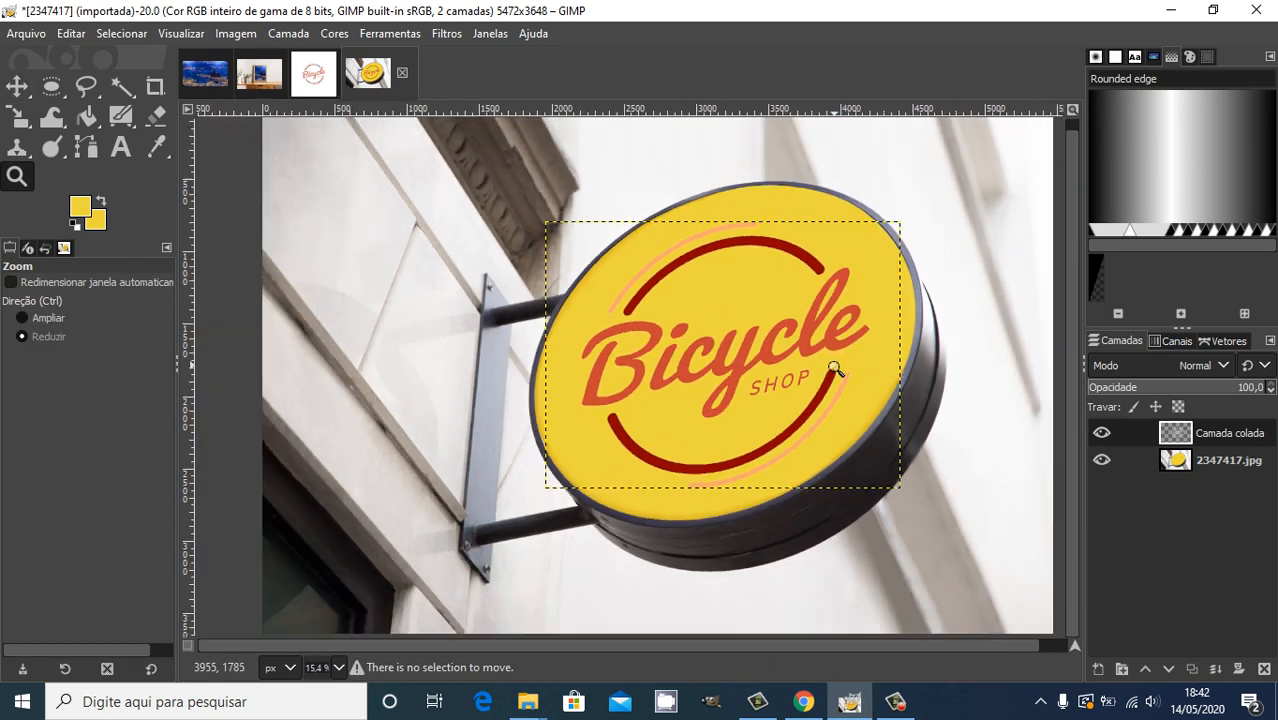
{"action": "scroll", "coordinate": [835, 370], "scroll_direction": "down", "scroll_amount": 1}
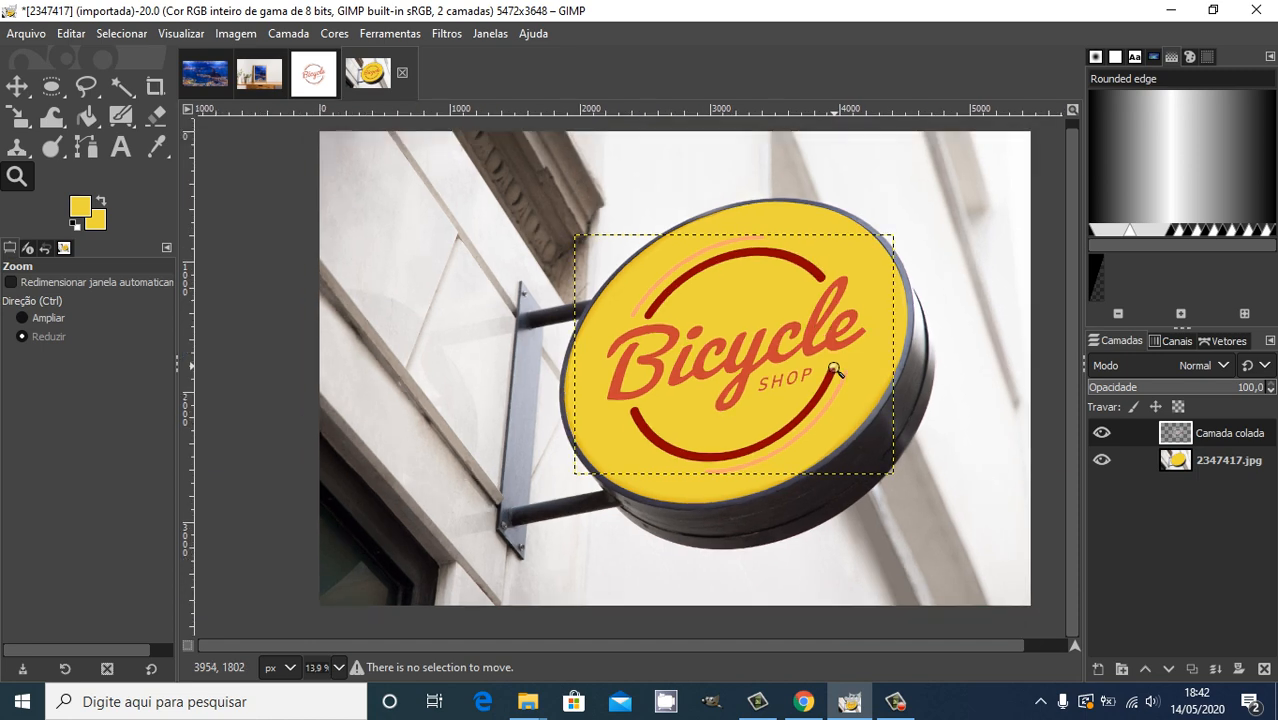
{"action": "scroll", "coordinate": [835, 370], "scroll_direction": "down", "scroll_amount": 1}
{"action": "scroll", "coordinate": [835, 370], "scroll_direction": "up", "scroll_amount": 3}
{"action": "scroll", "coordinate": [835, 368], "scroll_direction": "down", "scroll_amount": 1}
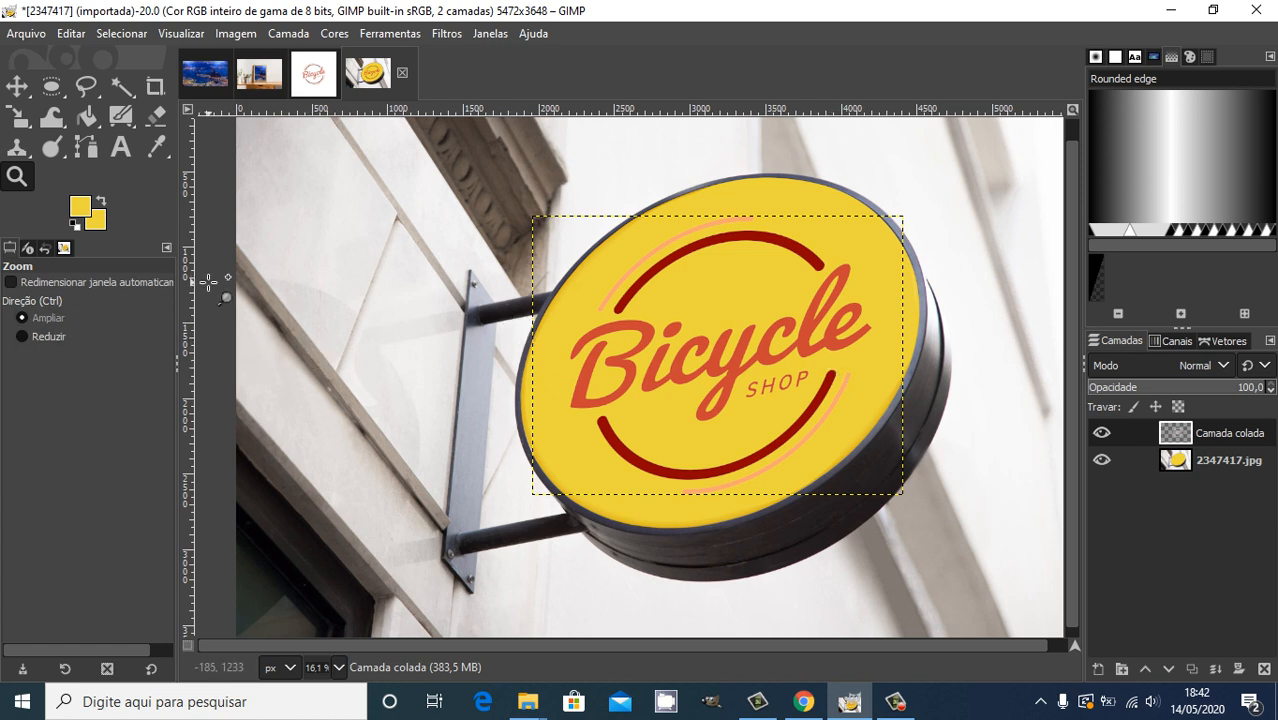
- Place a vertical and a horizontal guide crossing near the middle of the logo, and undo both guides
{"action": "left_click", "coordinate": [24, 92]}
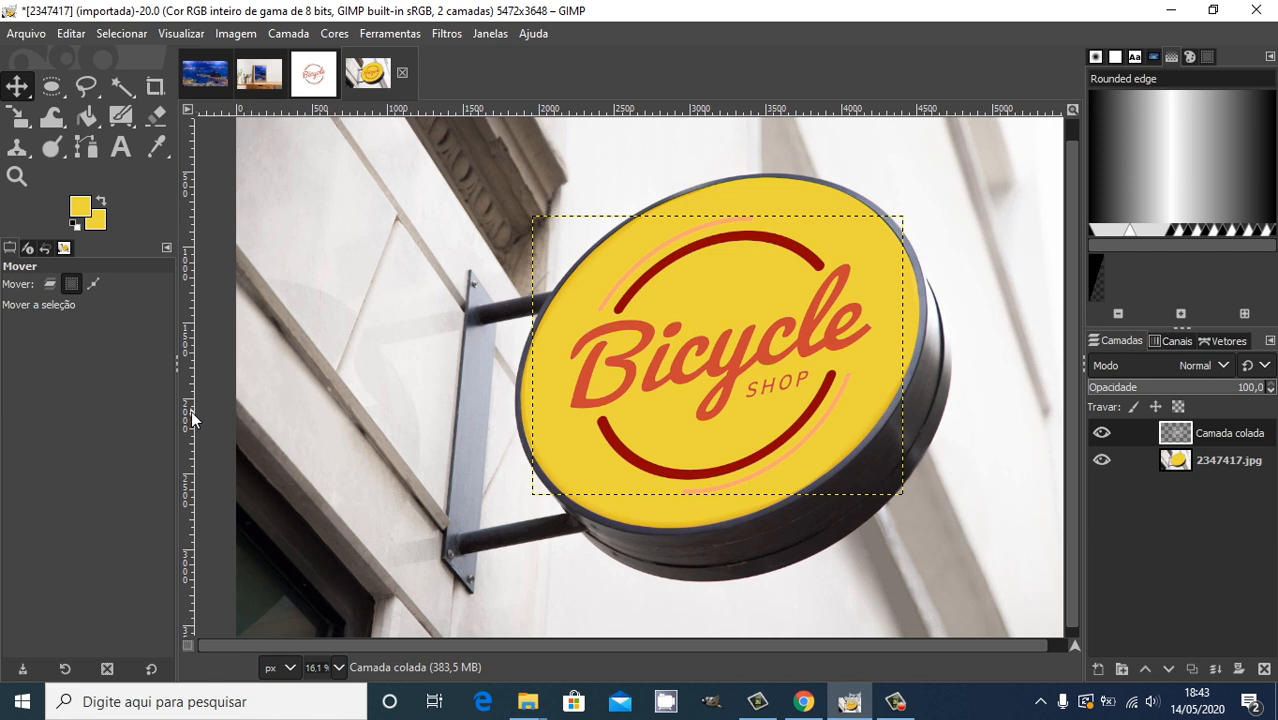
{"action": "left_click_drag", "start_coordinate": [191, 410], "coordinate": [716, 436]}
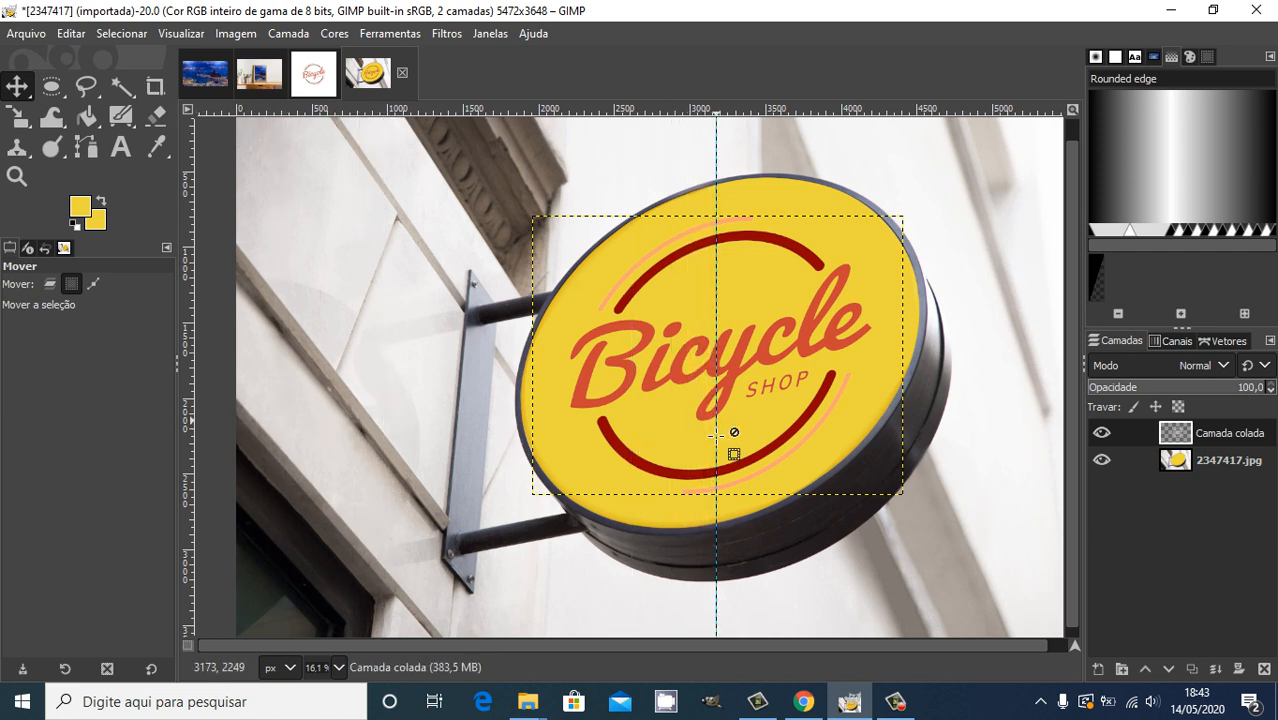
{"action": "left_click_drag", "start_coordinate": [735, 112], "coordinate": [761, 341]}
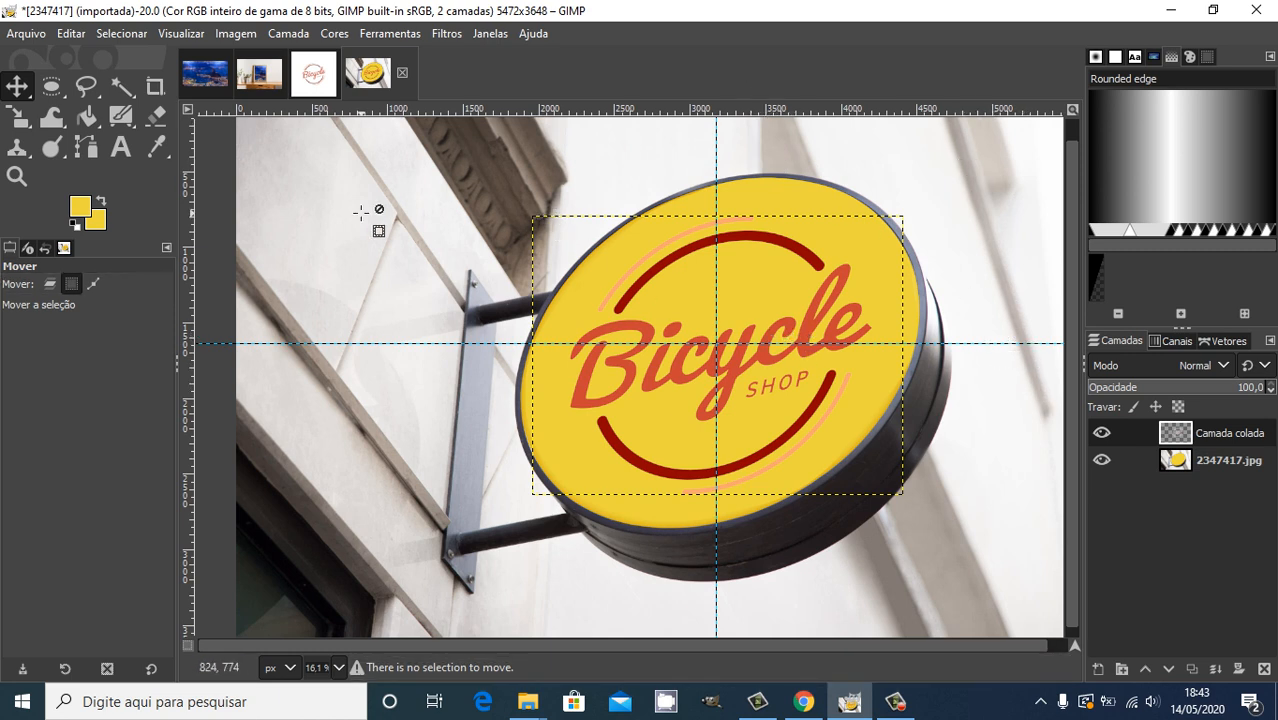
{"action": "key", "text": "ctrl+z"}
{"action": "key", "text": "ctrl+z"}
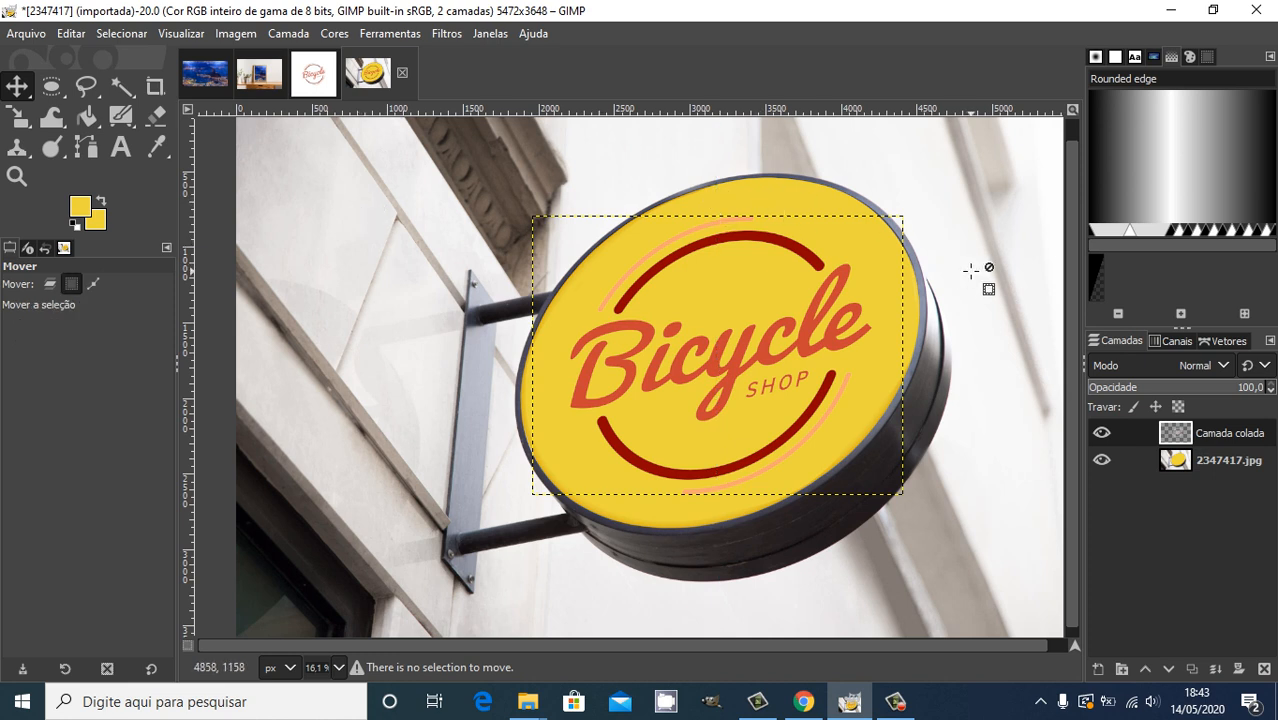
- Open the image PH3H0V0.jpg from the "0quadro na sala" folder inside Imagens
{"action": "mouse_move", "coordinate": [1073, 287]}
{"action": "left_mouse_down"}
{"action": "mouse_move", "coordinate": [1073, 274]}
{"action": "mouse_move", "coordinate": [1077, 328]}
{"action": "mouse_move", "coordinate": [1079, 266]}
{"action": "left_mouse_up"}
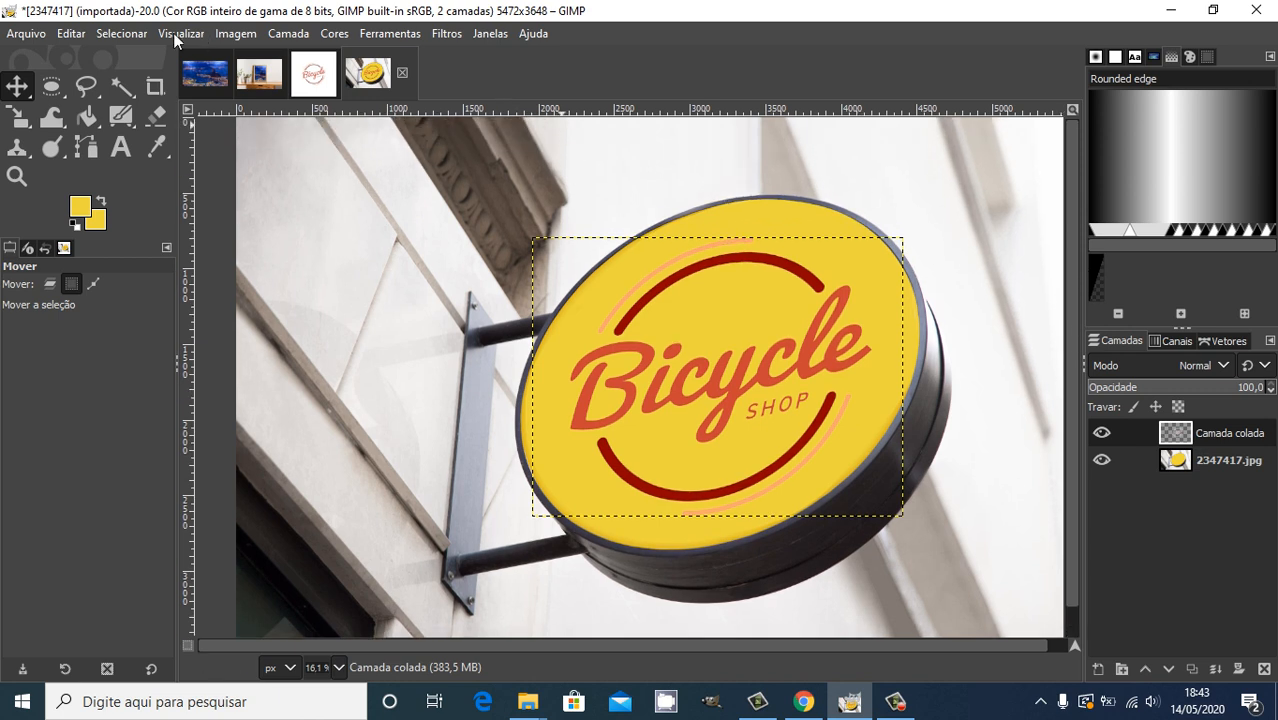
{"action": "left_click", "coordinate": [27, 34]}
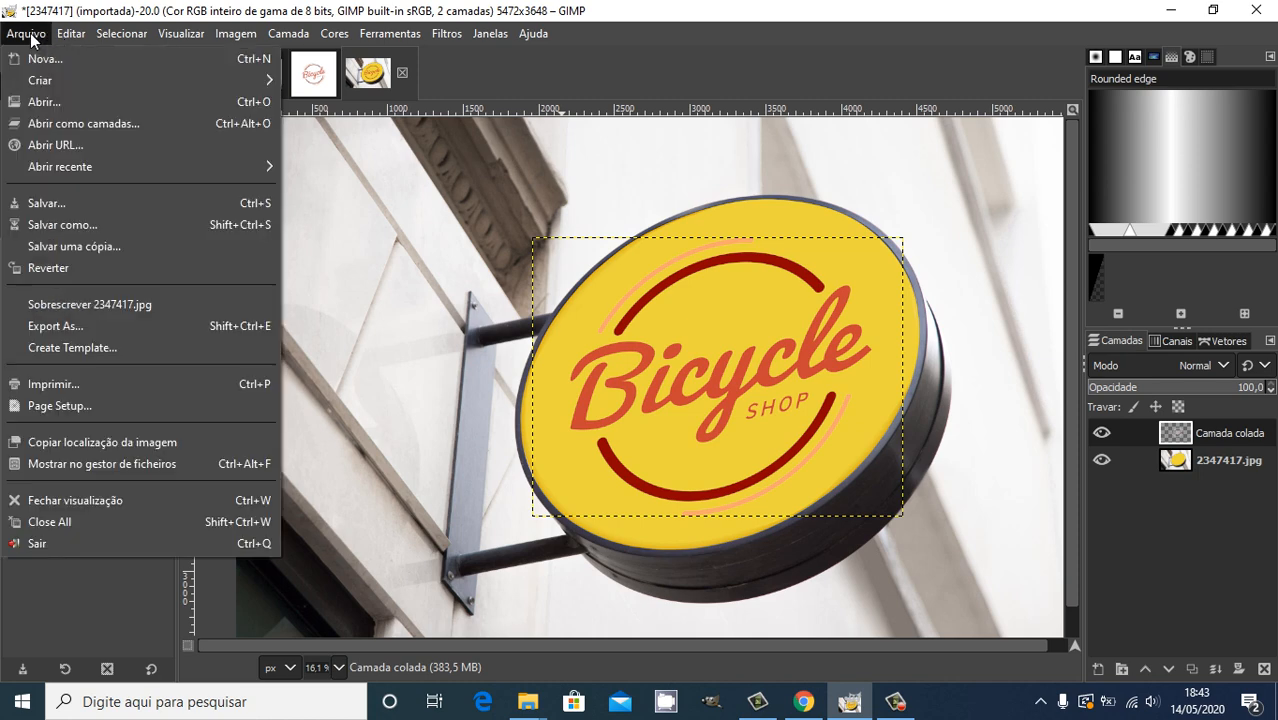
{"action": "left_click", "coordinate": [76, 102]}
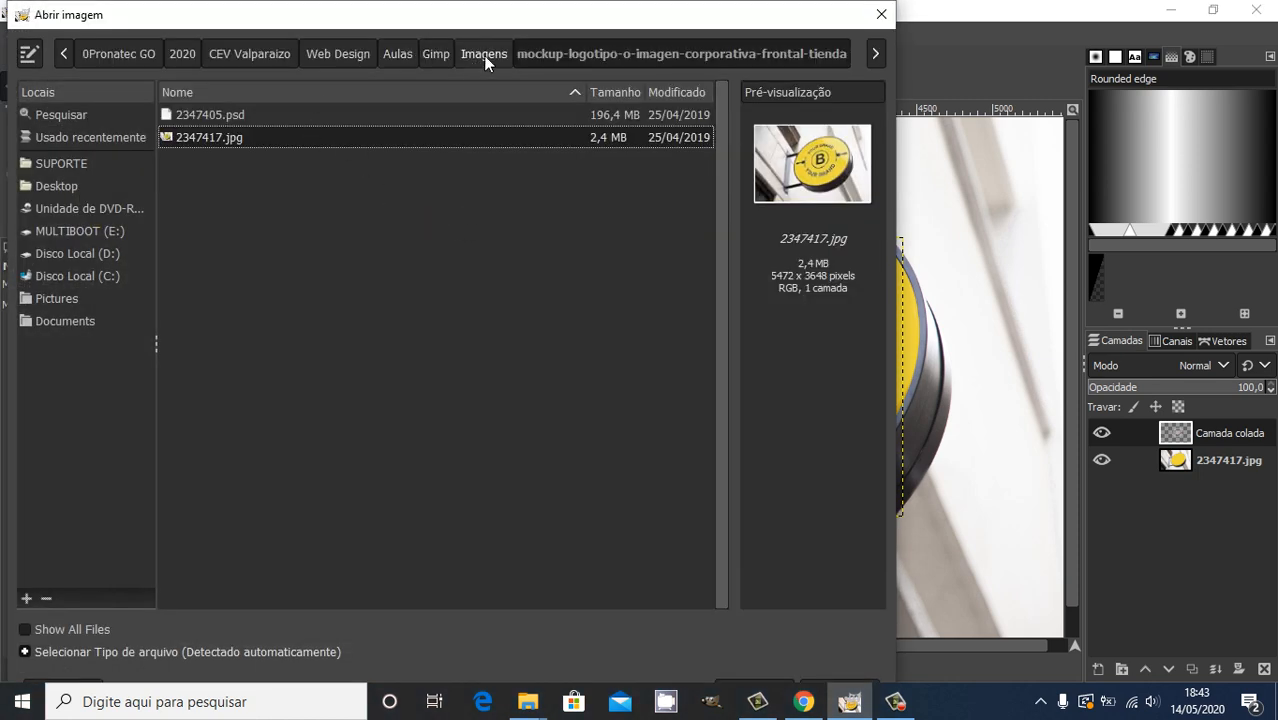
{"action": "left_click", "coordinate": [483, 55]}
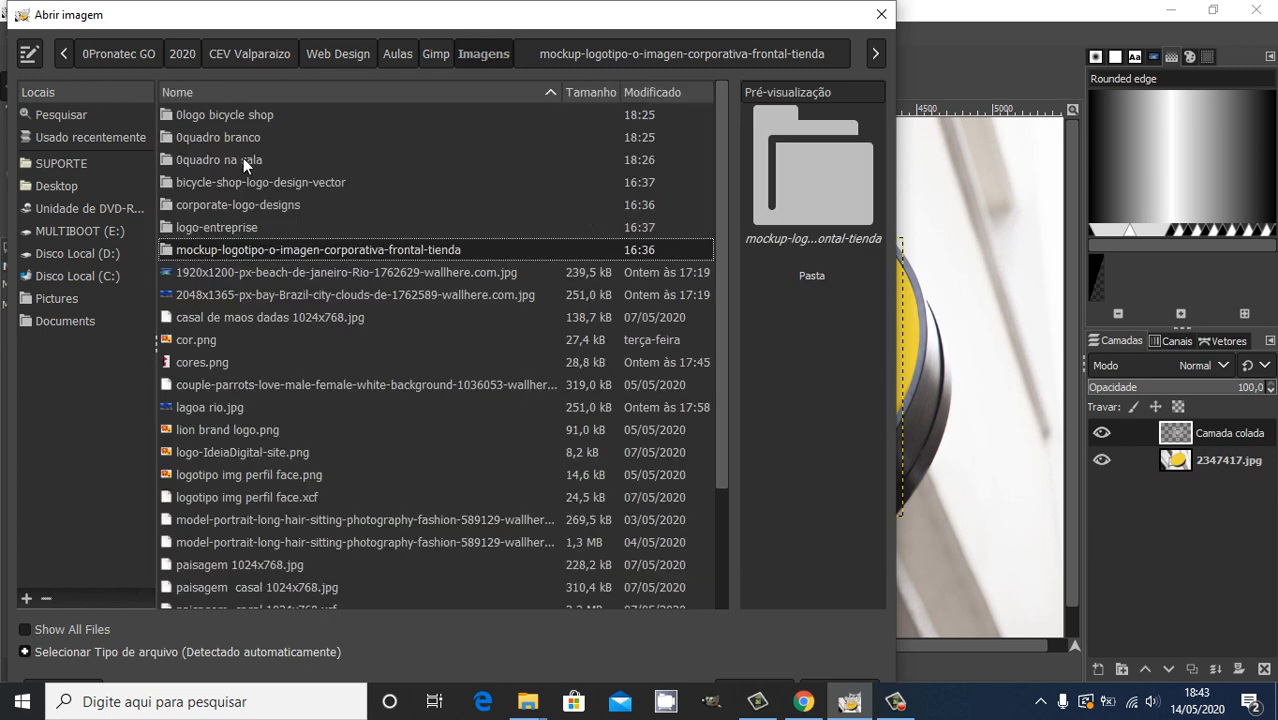
{"action": "double_click", "coordinate": [243, 158]}
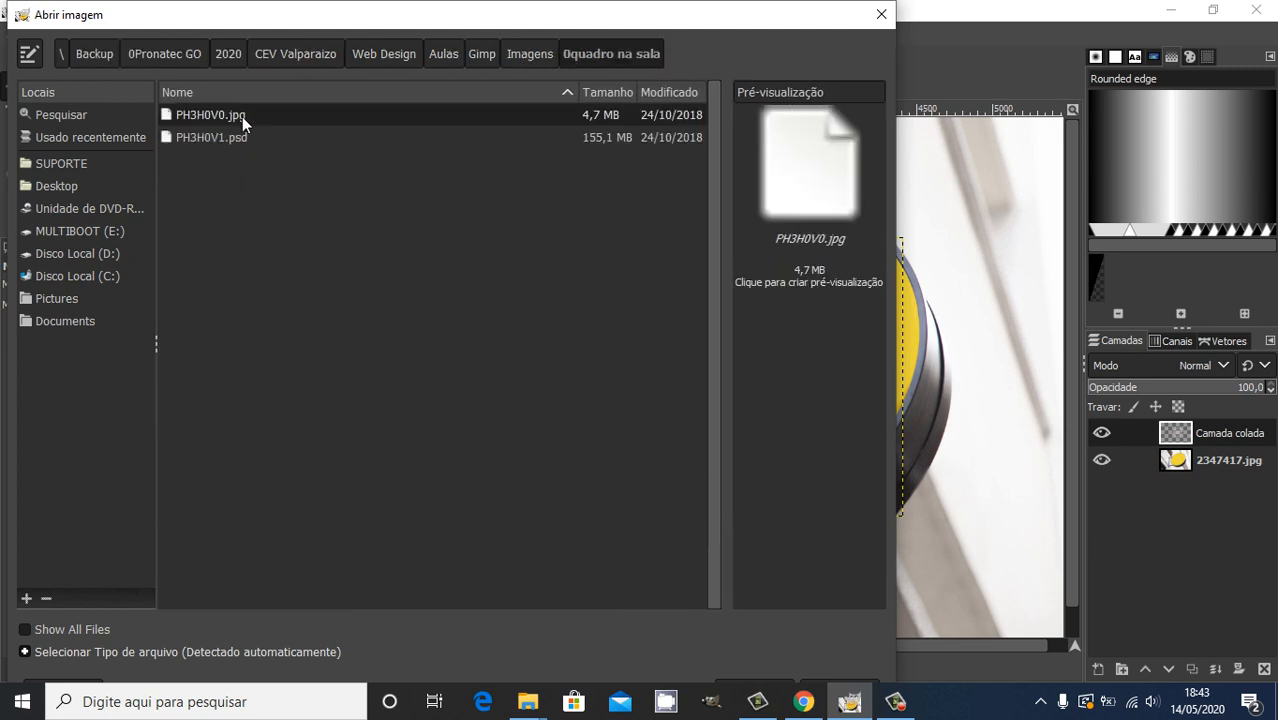
{"action": "double_click", "coordinate": [242, 116]}
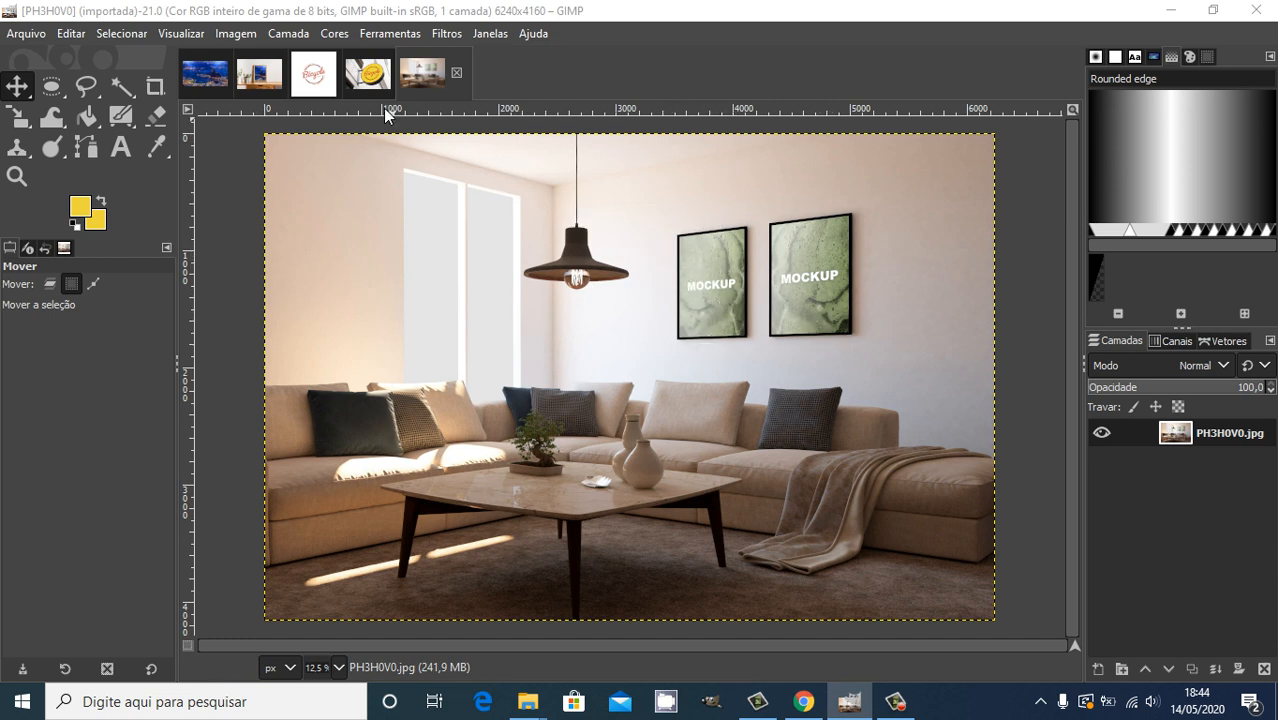
- Review the finished framed-picture mockup and examine the two wall frames in the living-room image up close
{"action": "left_click", "coordinate": [272, 78]}
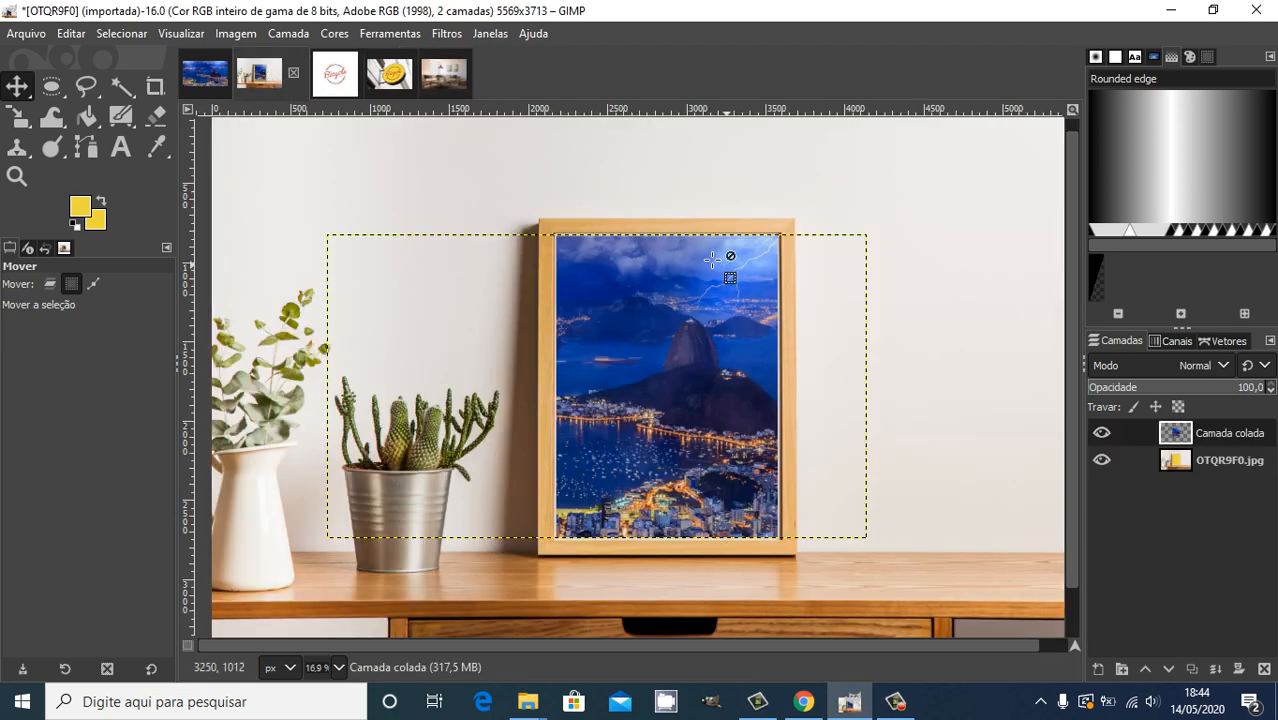
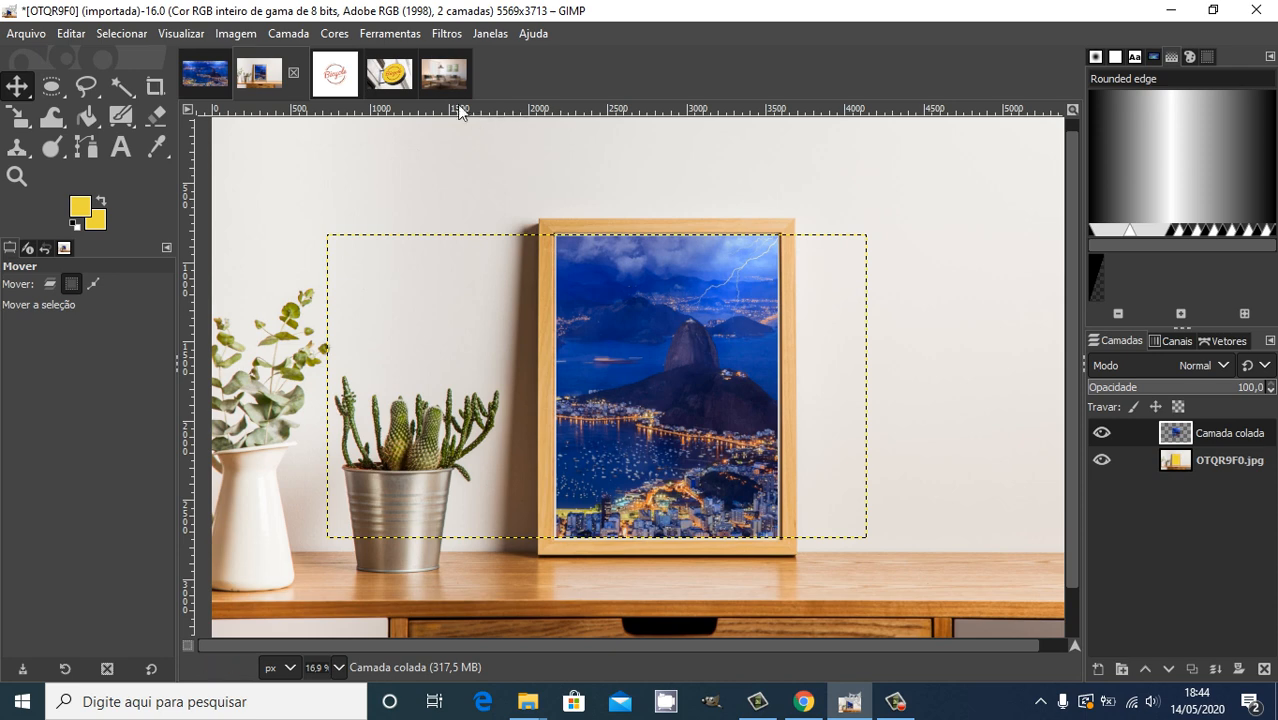
{"action": "left_click", "coordinate": [442, 74]}
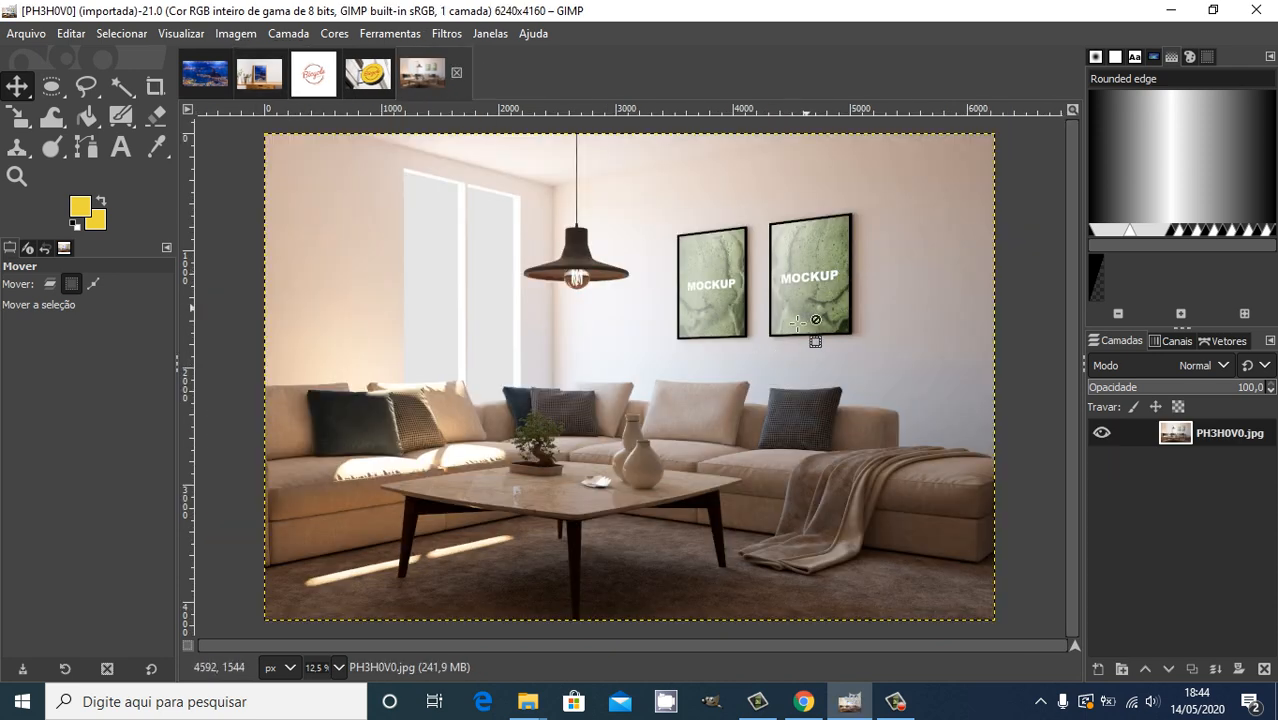
{"action": "scroll", "coordinate": [793, 341], "scroll_direction": "up", "scroll_amount": 10}
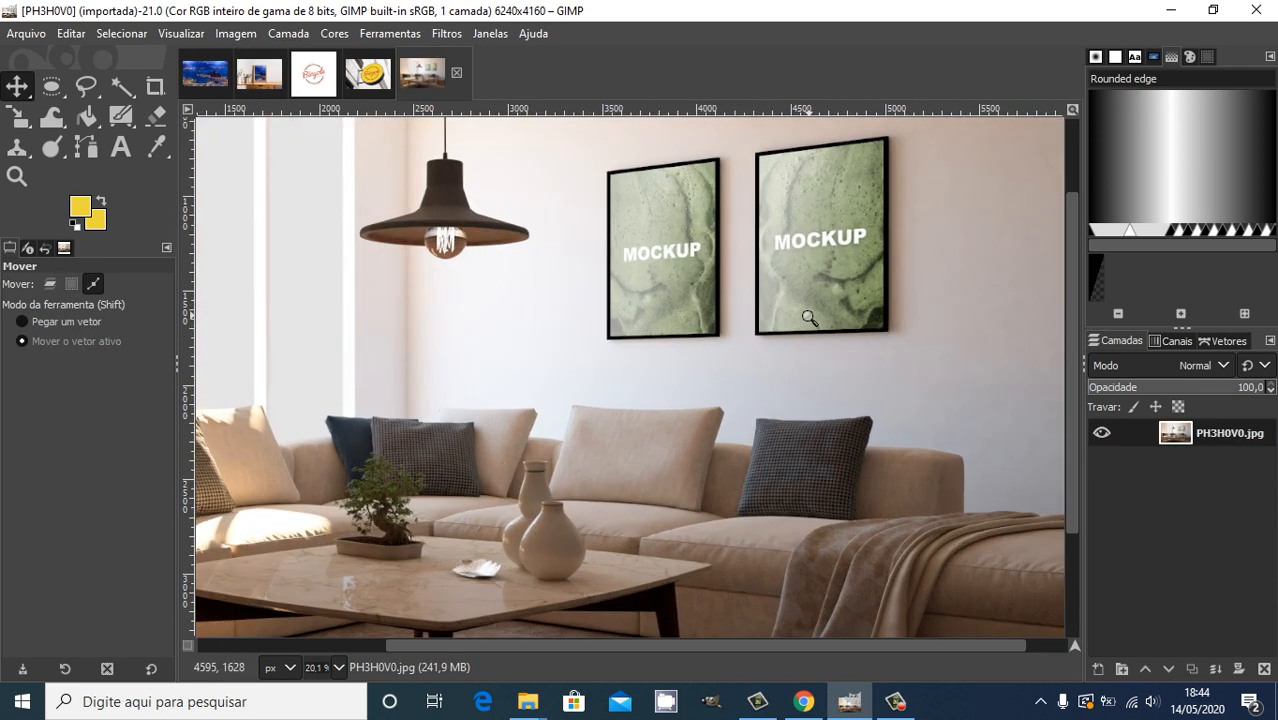
{"action": "left_click_drag", "start_coordinate": [1069, 391], "coordinate": [1069, 314]}
{"action": "scroll", "coordinate": [810, 496], "scroll_direction": "up", "scroll_amount": 3}
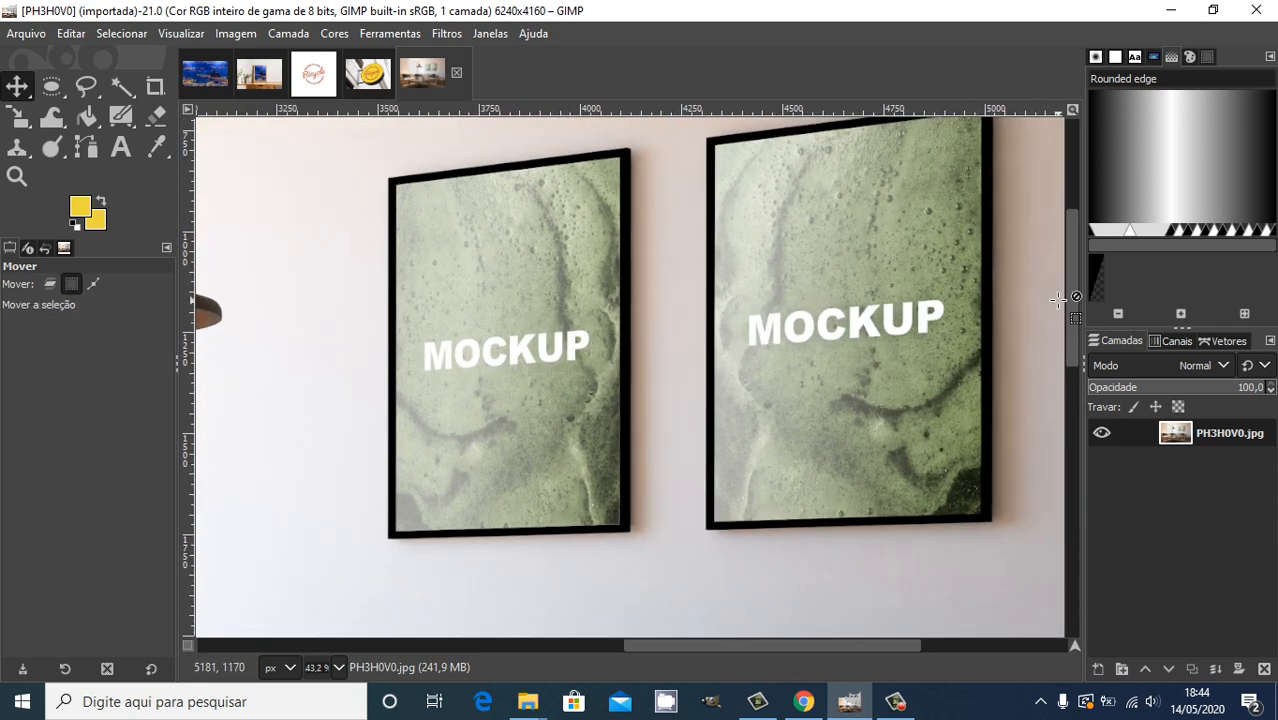
{"action": "left_click_drag", "start_coordinate": [1068, 304], "coordinate": [1073, 288]}
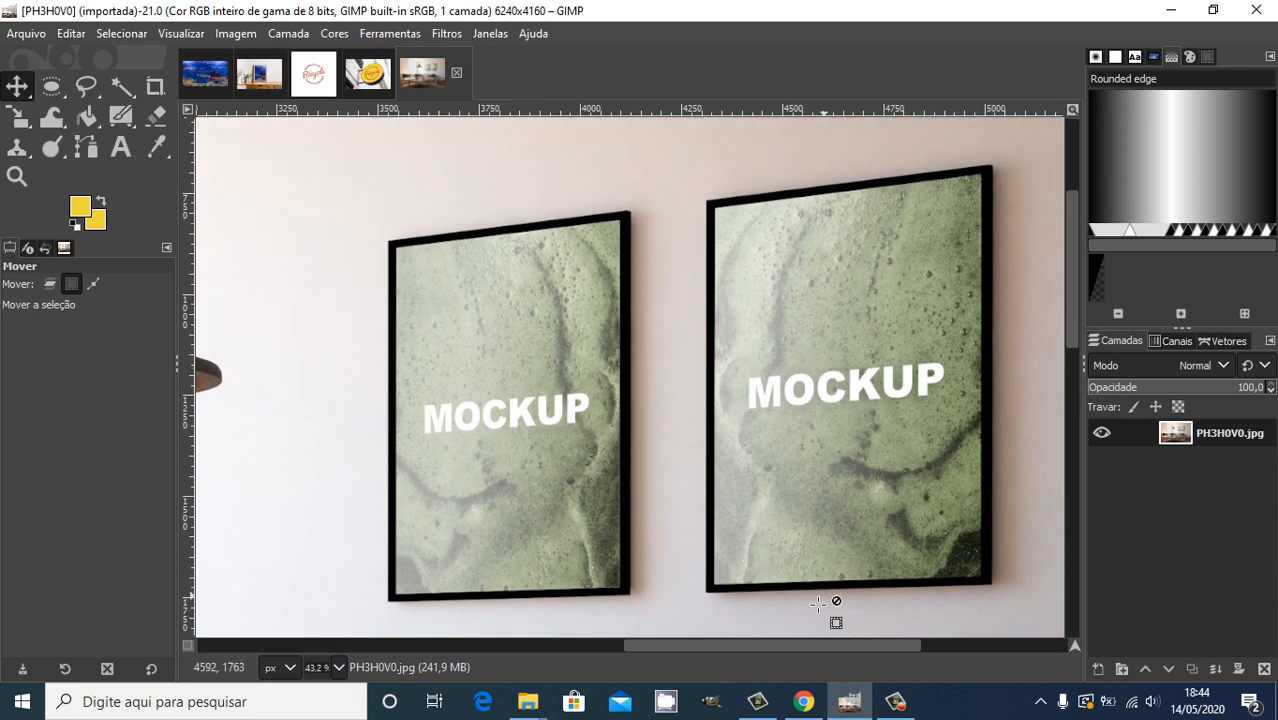
{"action": "left_click_drag", "start_coordinate": [764, 646], "coordinate": [789, 648]}
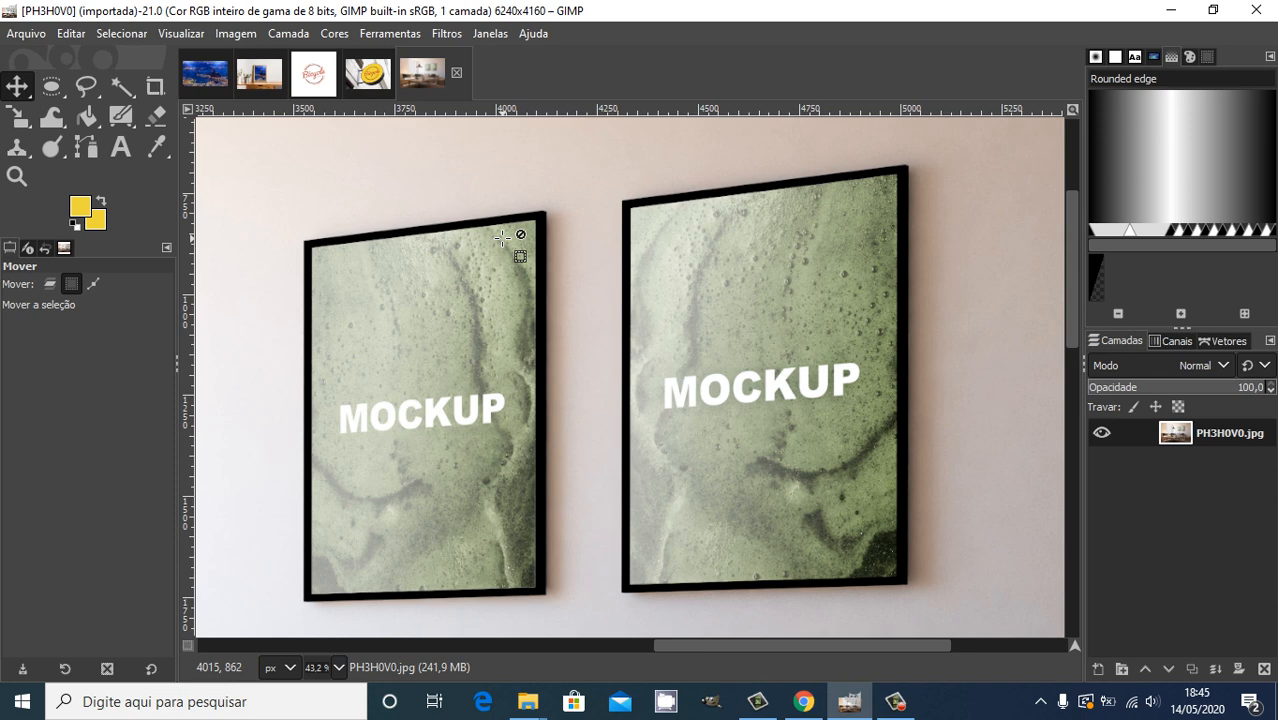
- Copy the rio lagoa.jpg picture and paste it into the PH3H0V0 living-room image as a new layer
{"action": "left_click", "coordinate": [205, 72]}
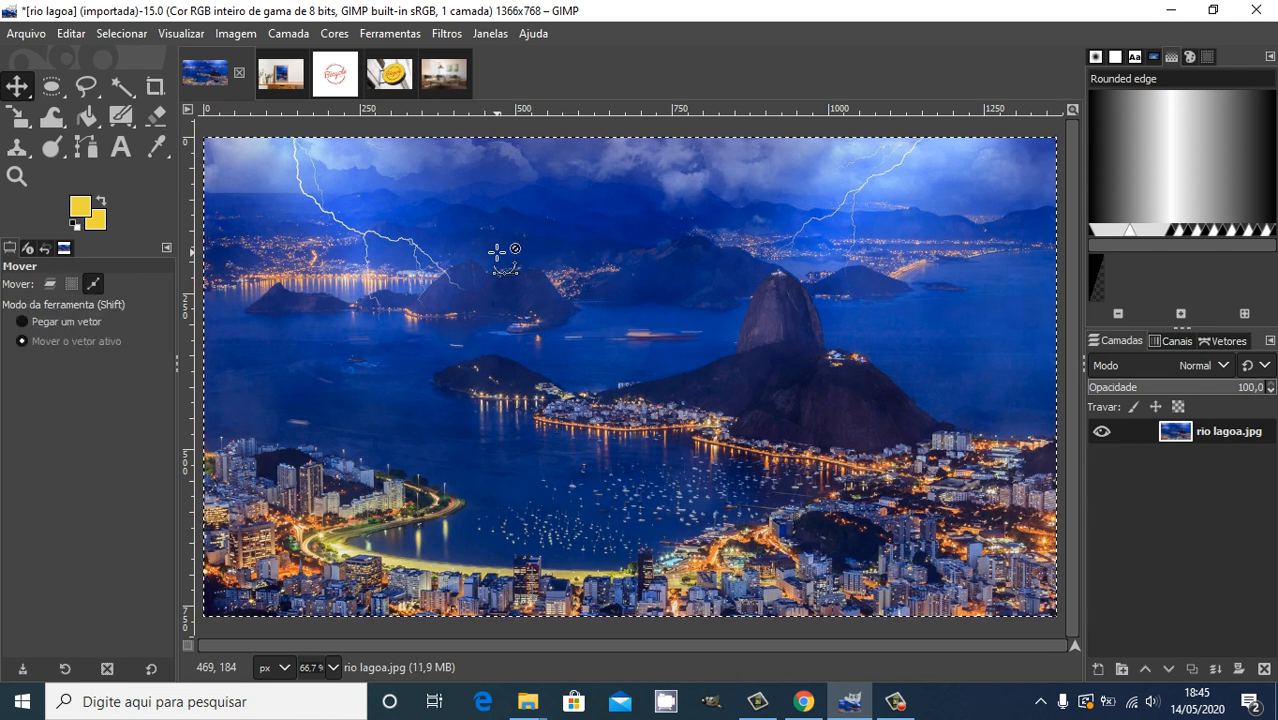
{"action": "key", "text": "ctrl+c"}
{"action": "left_click", "coordinate": [449, 80]}
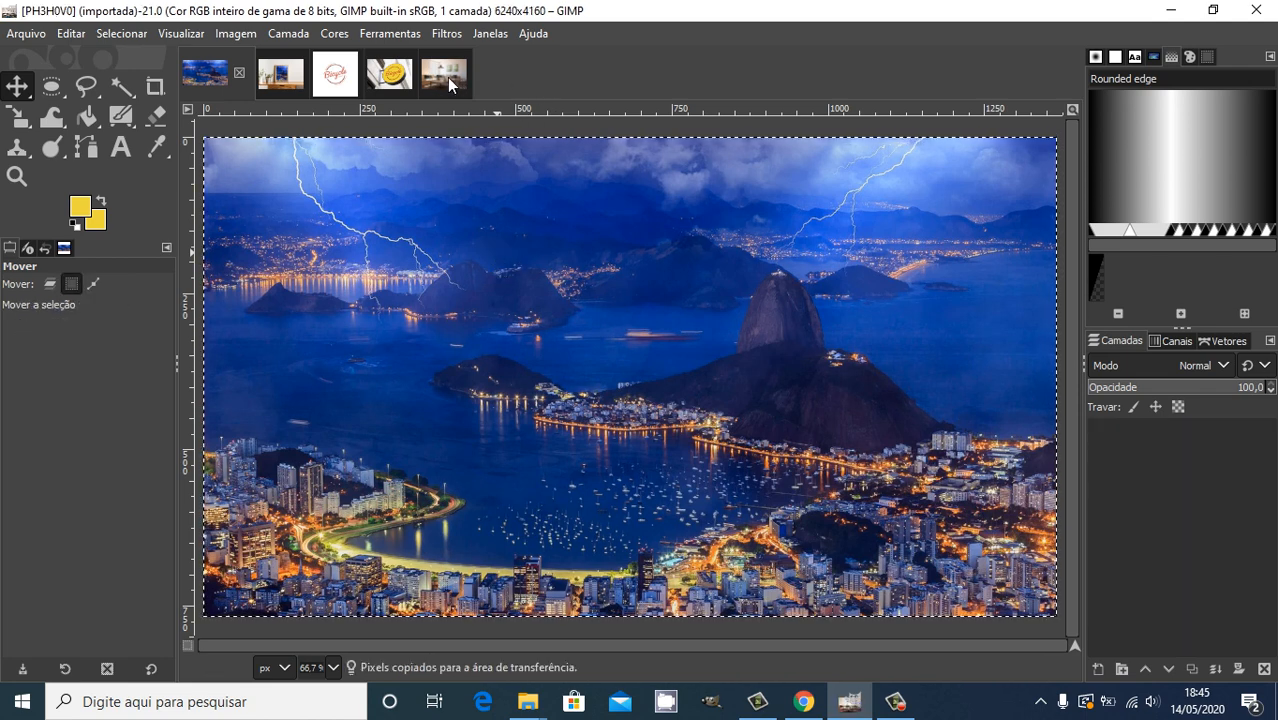
{"action": "key", "text": "ctrl+v"}
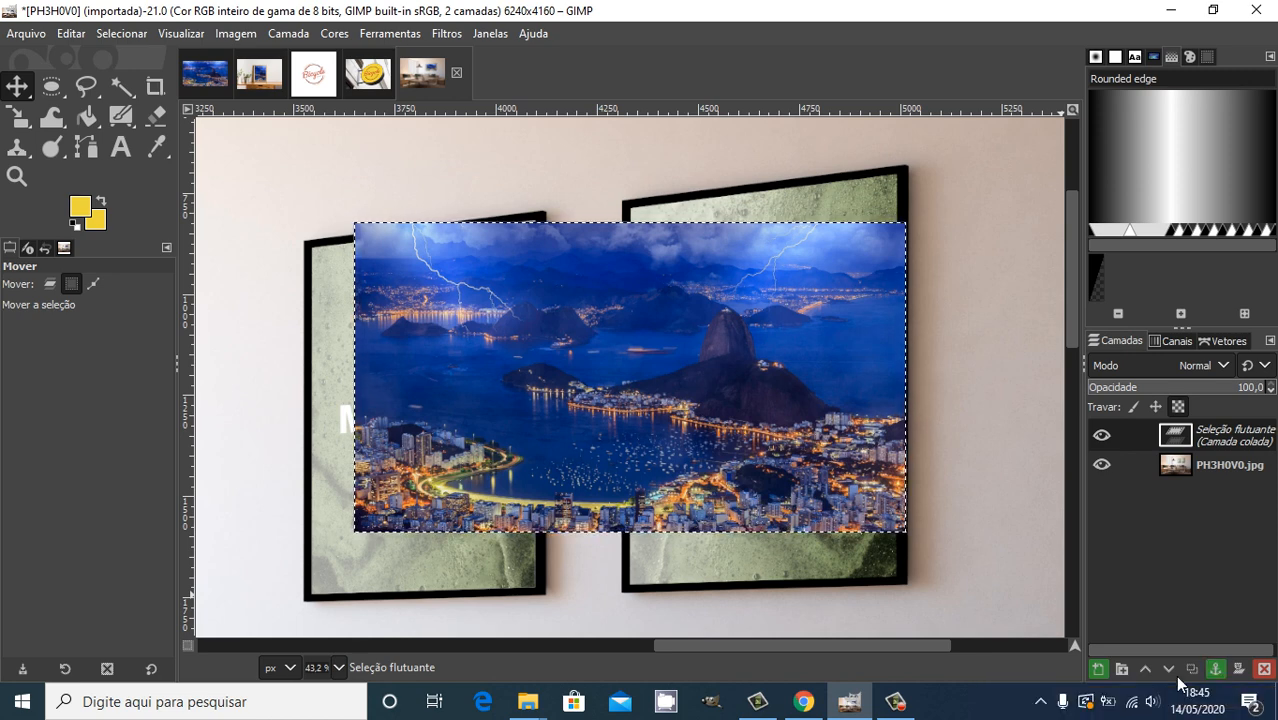
{"action": "left_click", "coordinate": [1098, 669]}
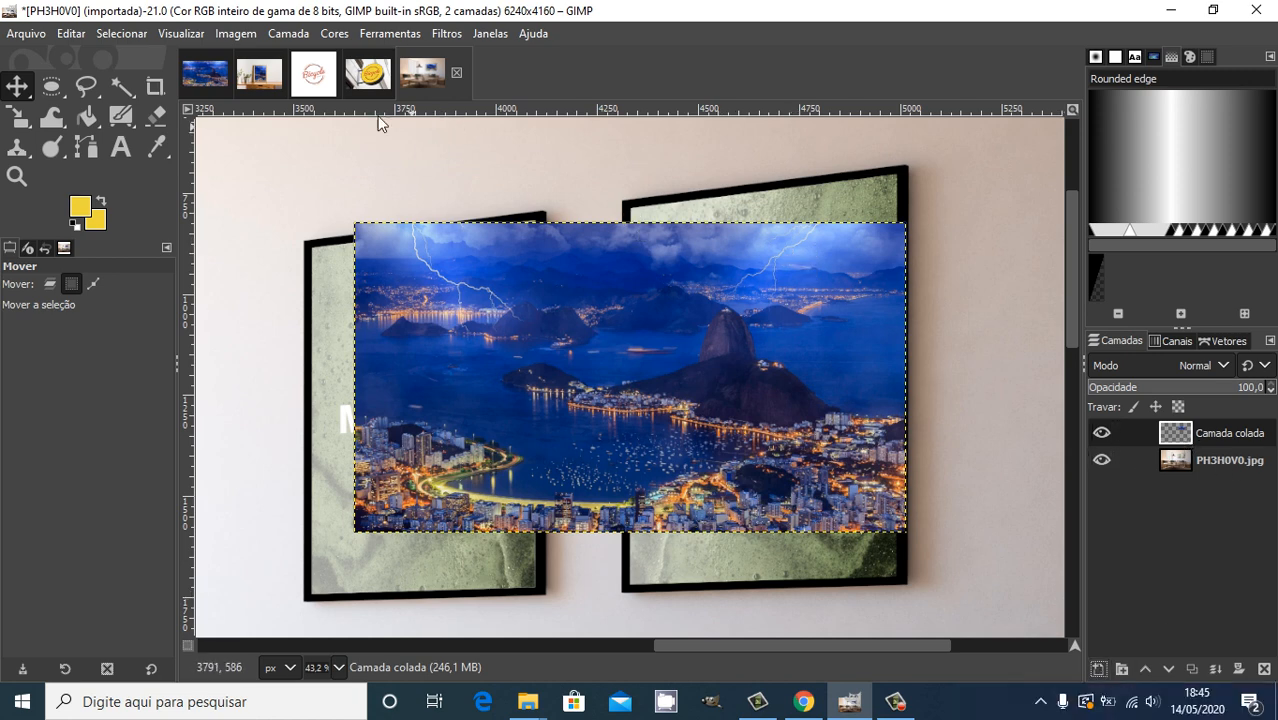
- Duplicate the pasted city layer and delete the copy
{"action": "left_click", "coordinate": [284, 34]}
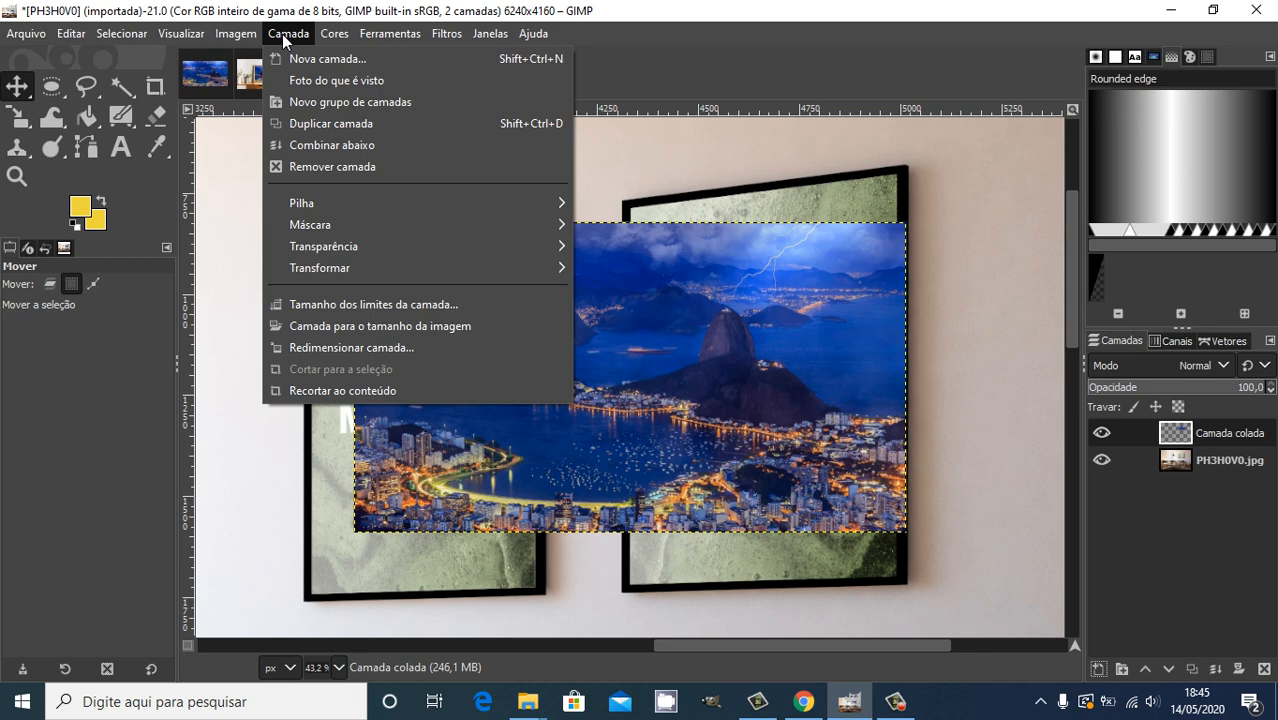
{"action": "left_click", "coordinate": [356, 121]}
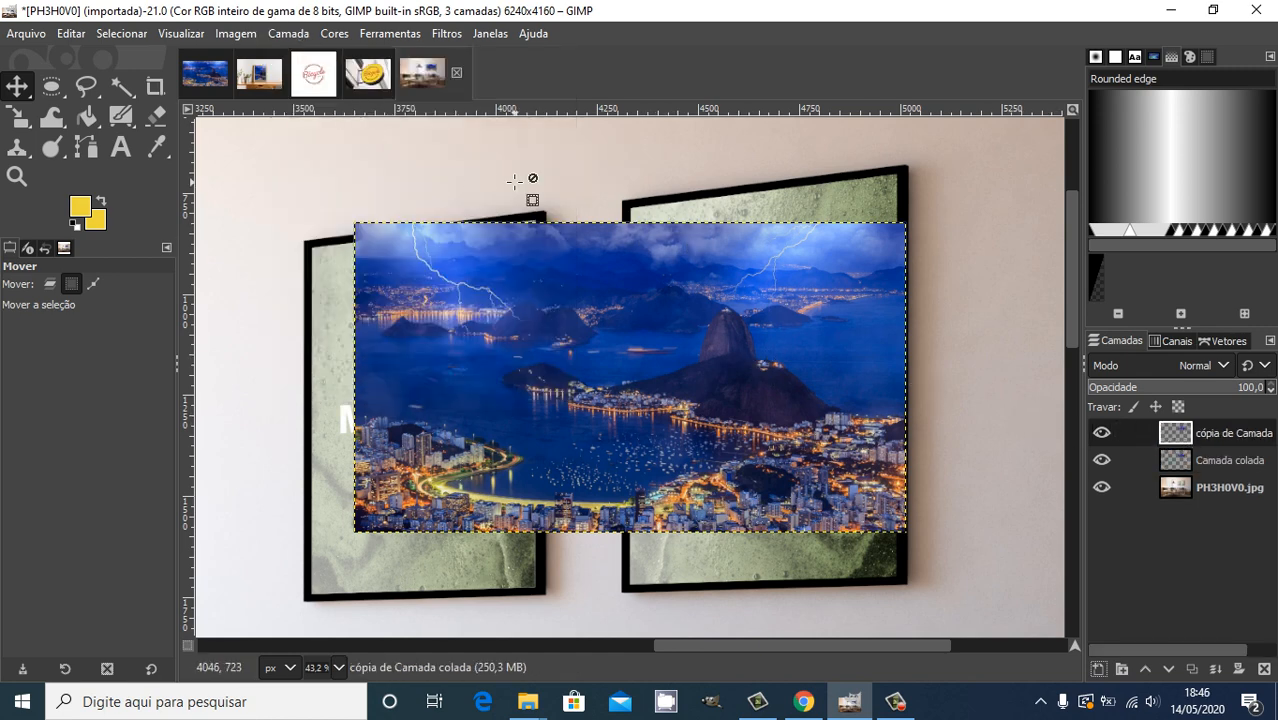
{"action": "left_click", "coordinate": [1182, 437]}
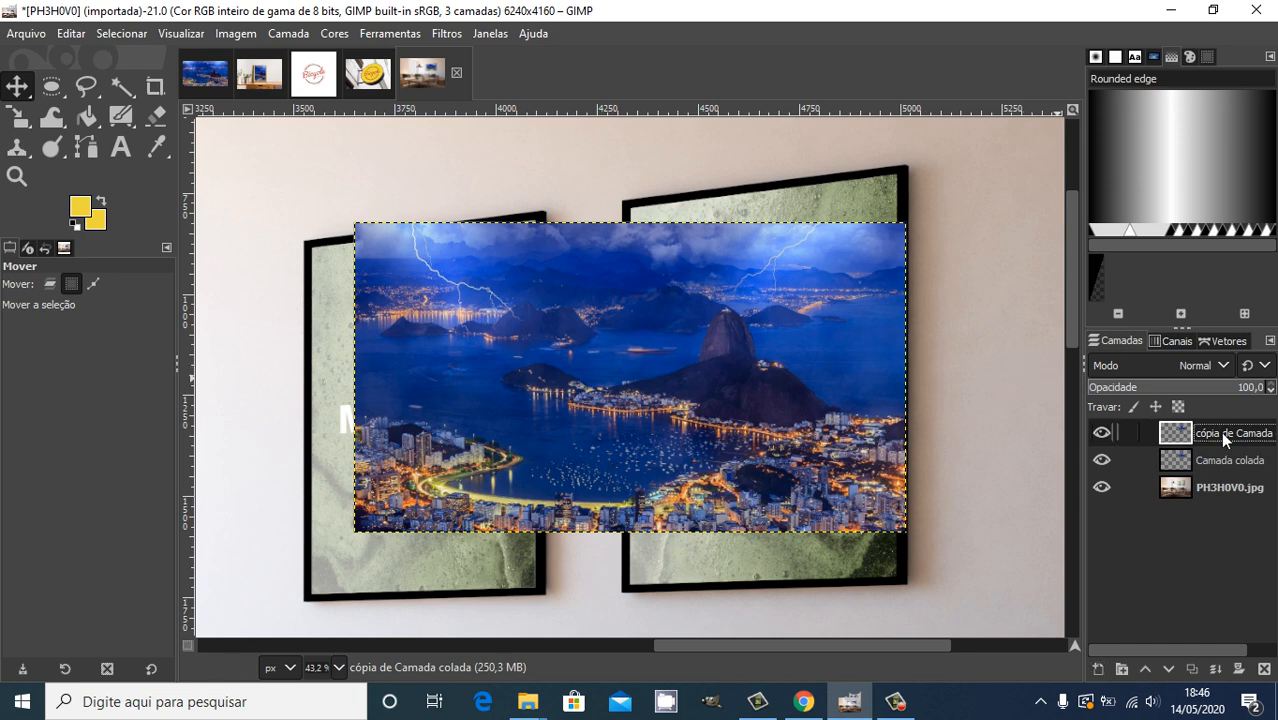
{"action": "left_click", "coordinate": [1264, 668]}
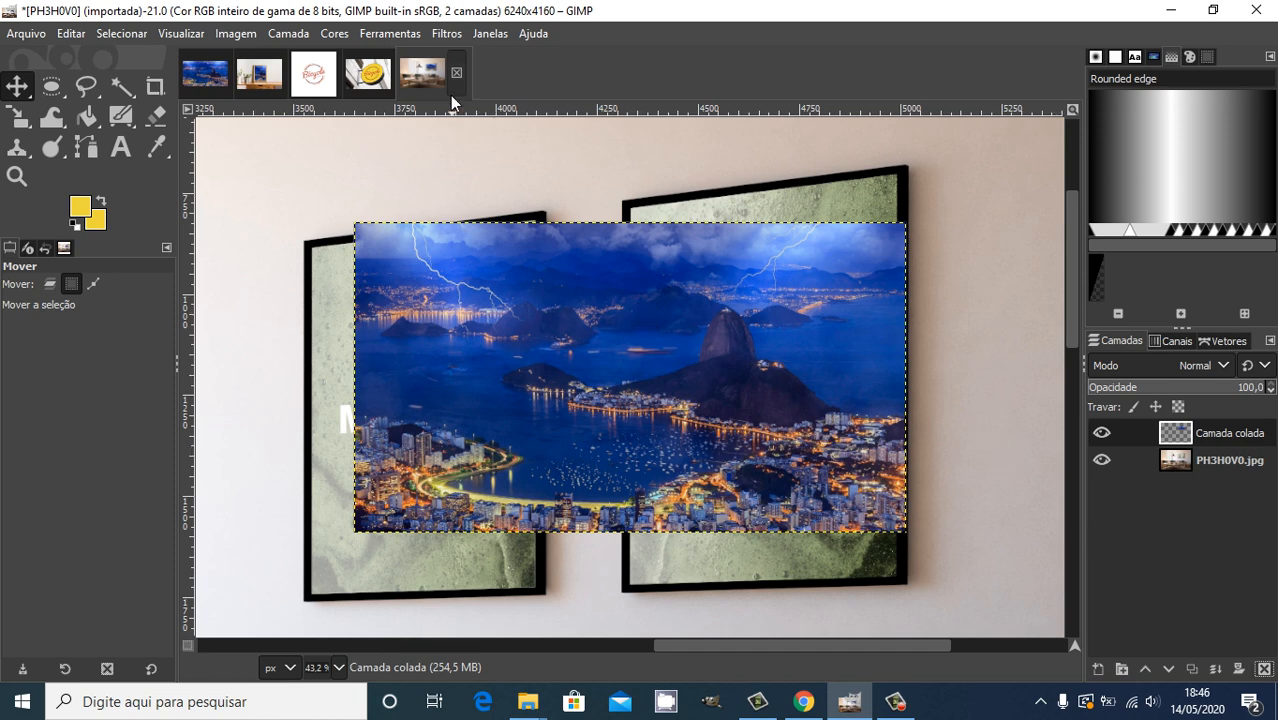
- Scale the pasted city layer proportionally to about 1848 × 1039 px and position it over both wall frames
{"action": "left_click", "coordinate": [400, 33]}
{"action": "mouse_move", "coordinate": [514, 100]}
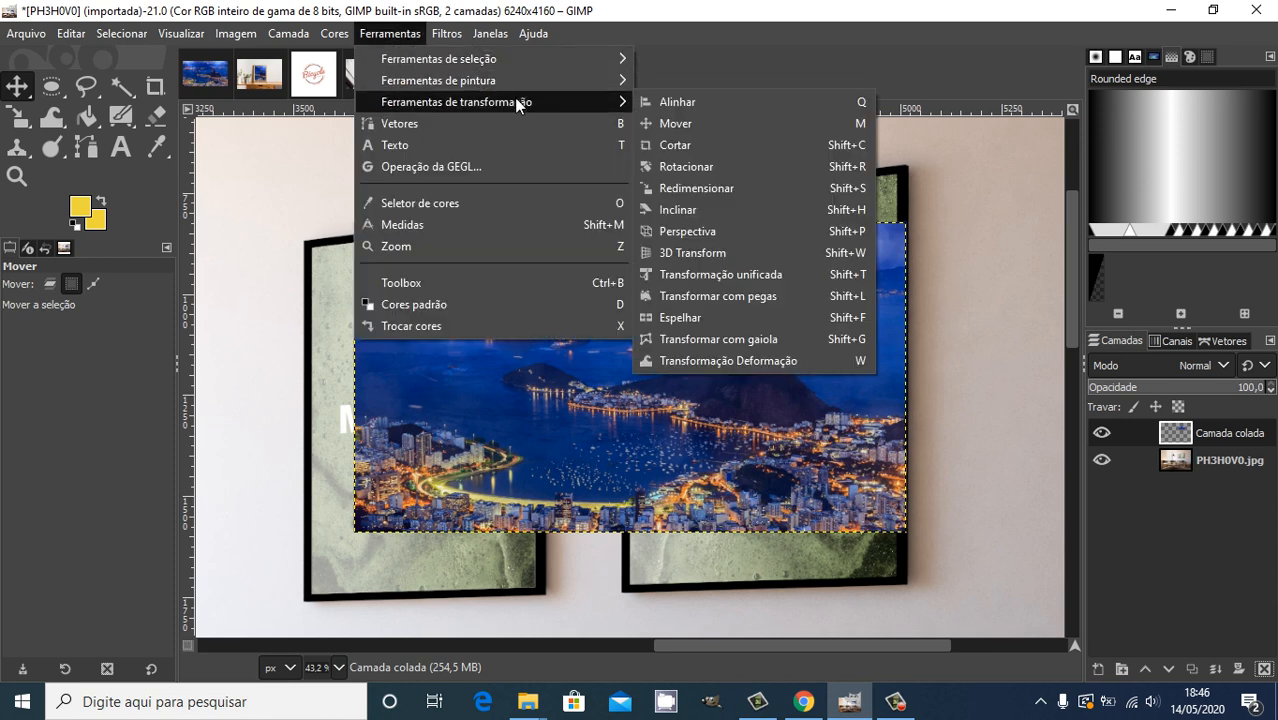
{"action": "left_click", "coordinate": [710, 188]}
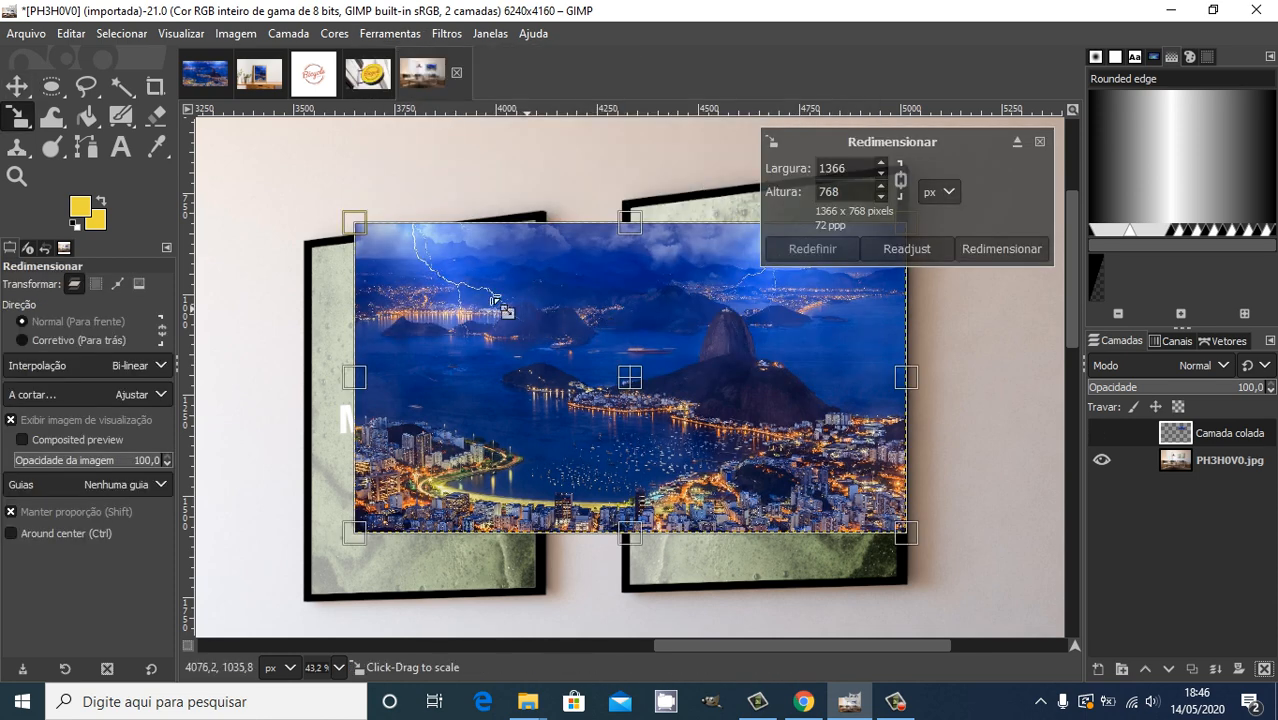
{"action": "left_click_drag", "start_coordinate": [352, 219], "coordinate": [223, 192]}
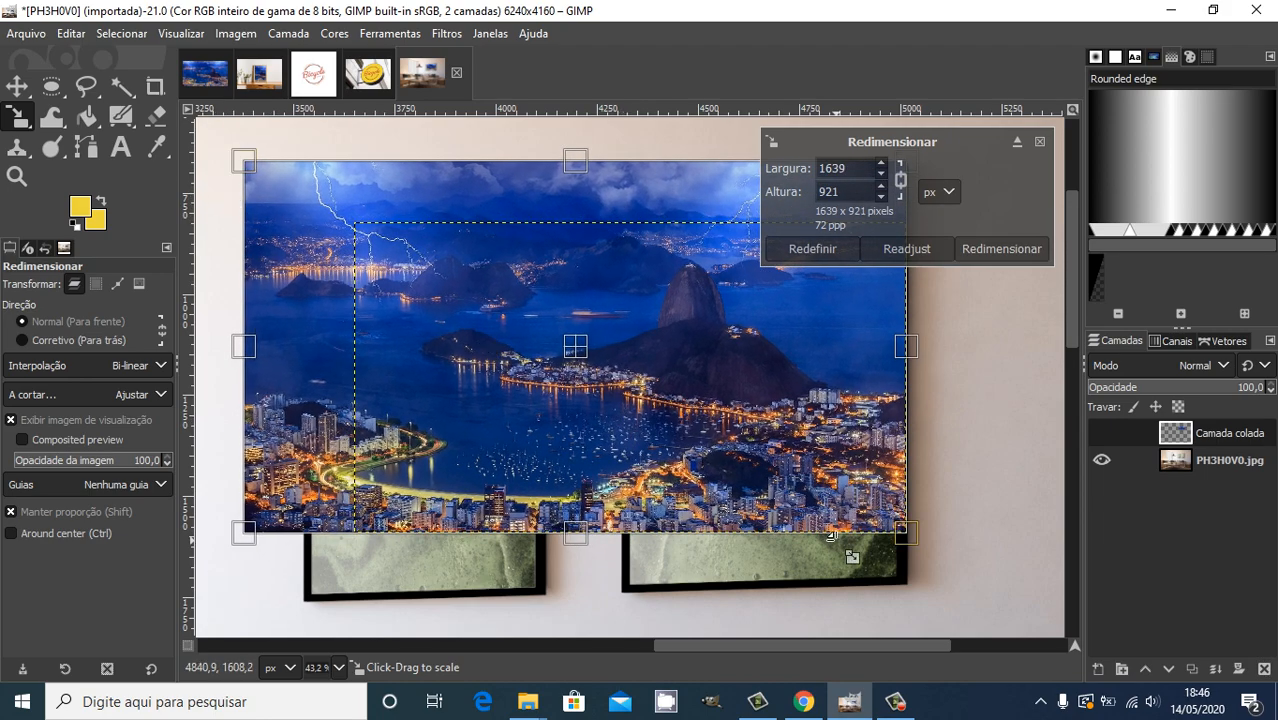
{"action": "left_click_drag", "start_coordinate": [902, 535], "coordinate": [944, 555]}
{"action": "left_click_drag", "start_coordinate": [602, 377], "coordinate": [591, 438]}
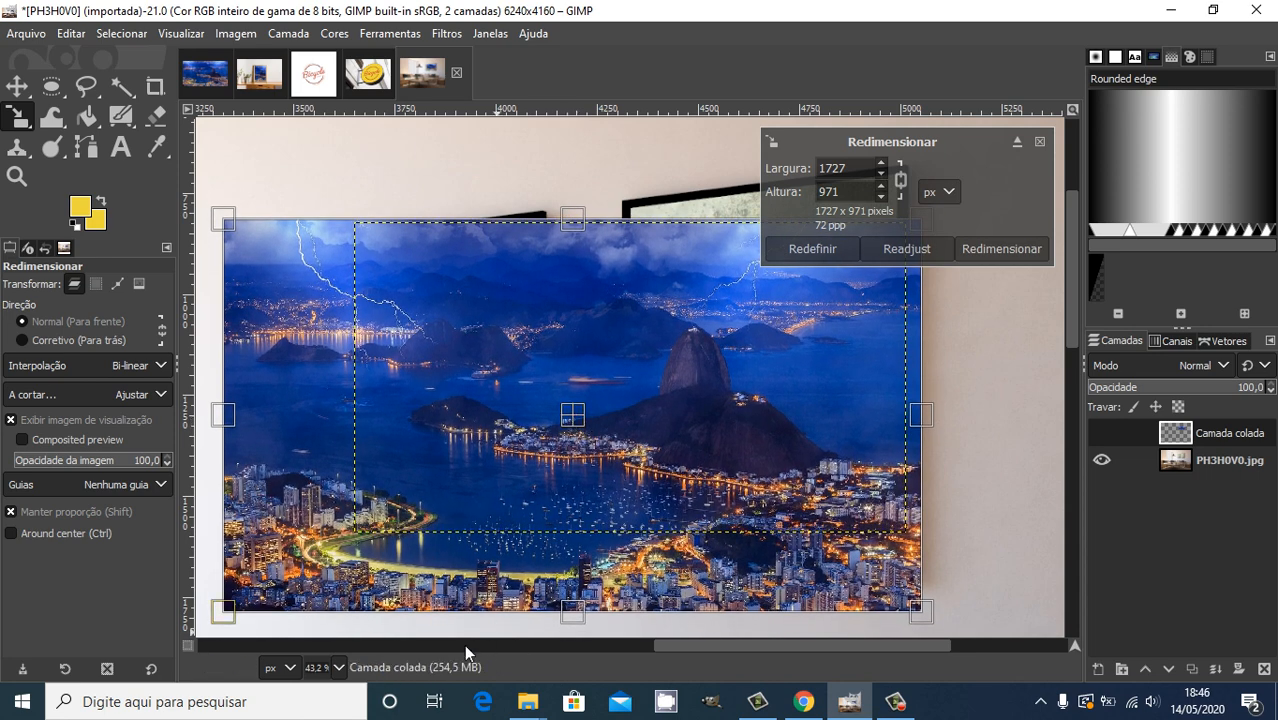
{"action": "left_click_drag", "start_coordinate": [234, 618], "coordinate": [238, 560]}
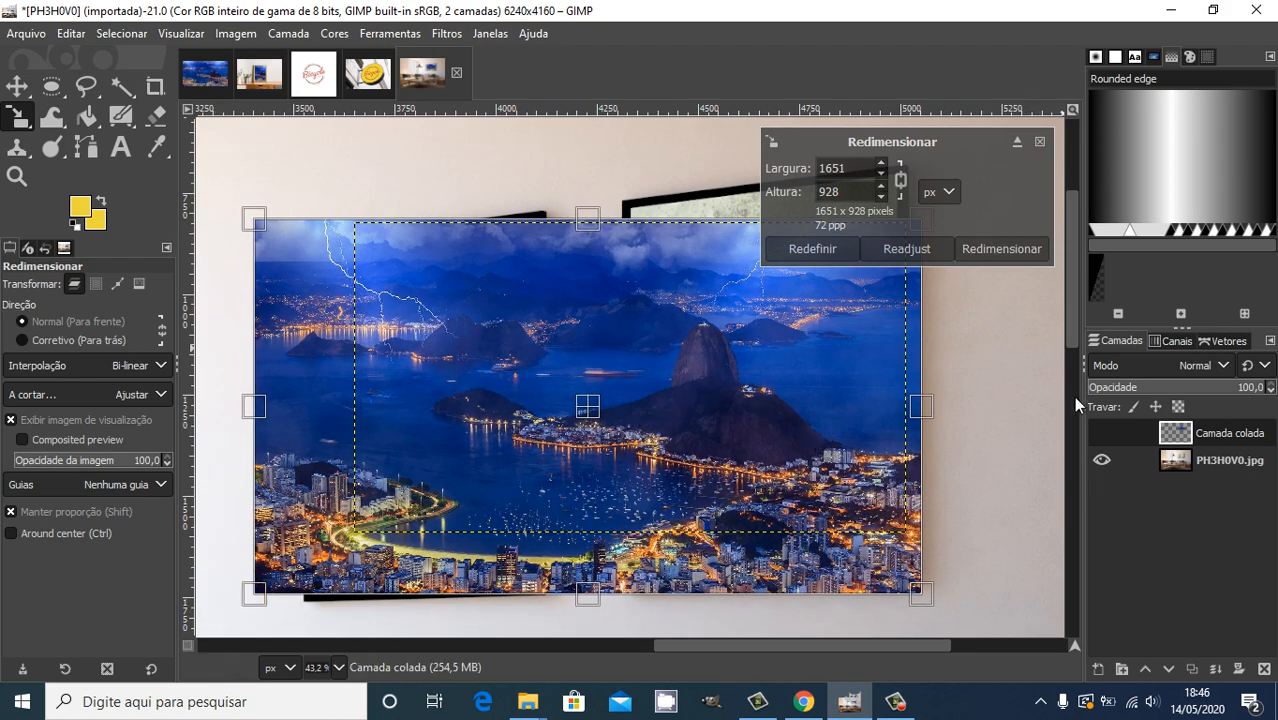
{"action": "scroll", "coordinate": [962, 548], "scroll_direction": "down", "scroll_amount": 3}
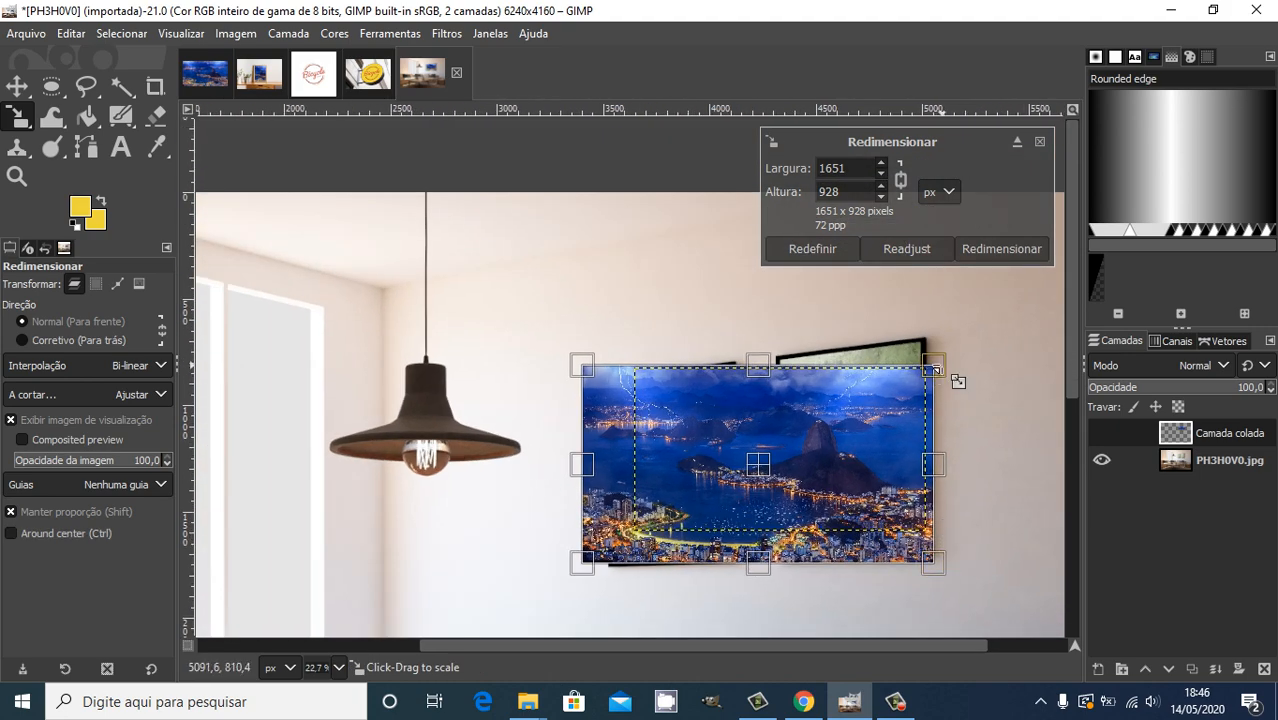
{"action": "left_click_drag", "start_coordinate": [950, 373], "coordinate": [992, 347]}
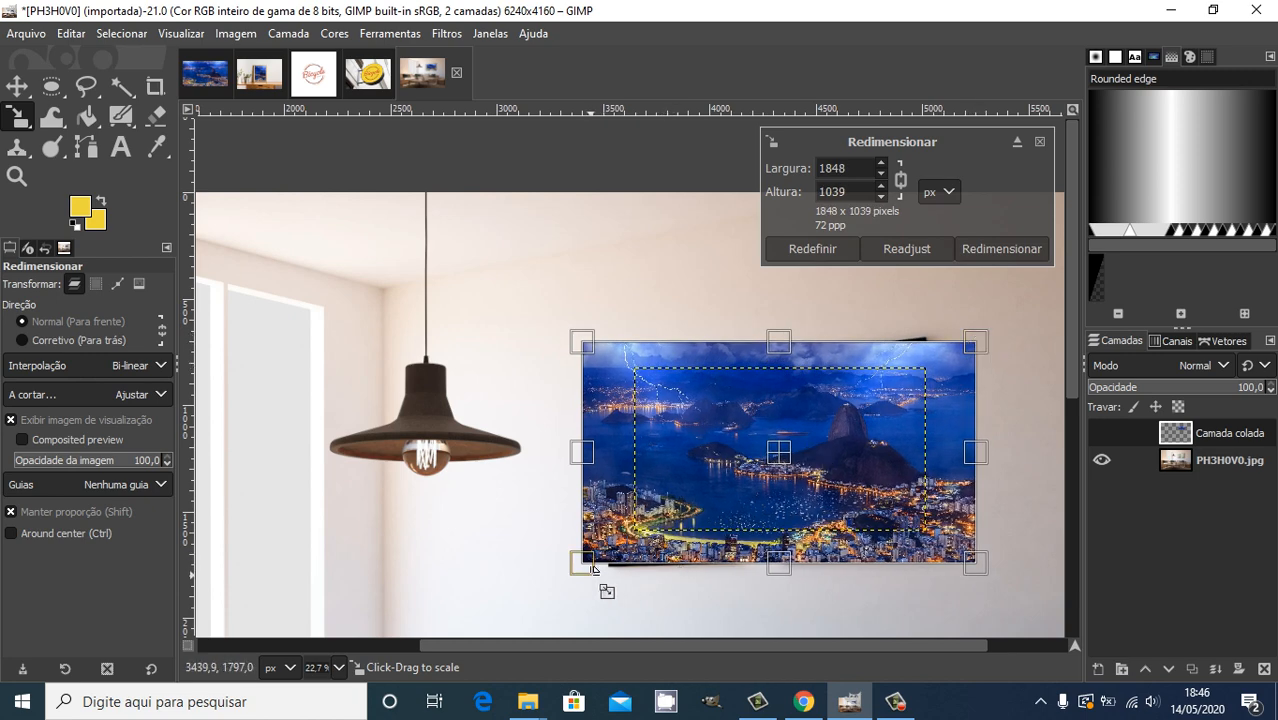
- Fine-tune the corners of the city layer to about 1849 × 1040 px, apply the scaling and switch to the Move tool
{"action": "scroll", "coordinate": [629, 586], "scroll_direction": "up", "scroll_amount": 8}
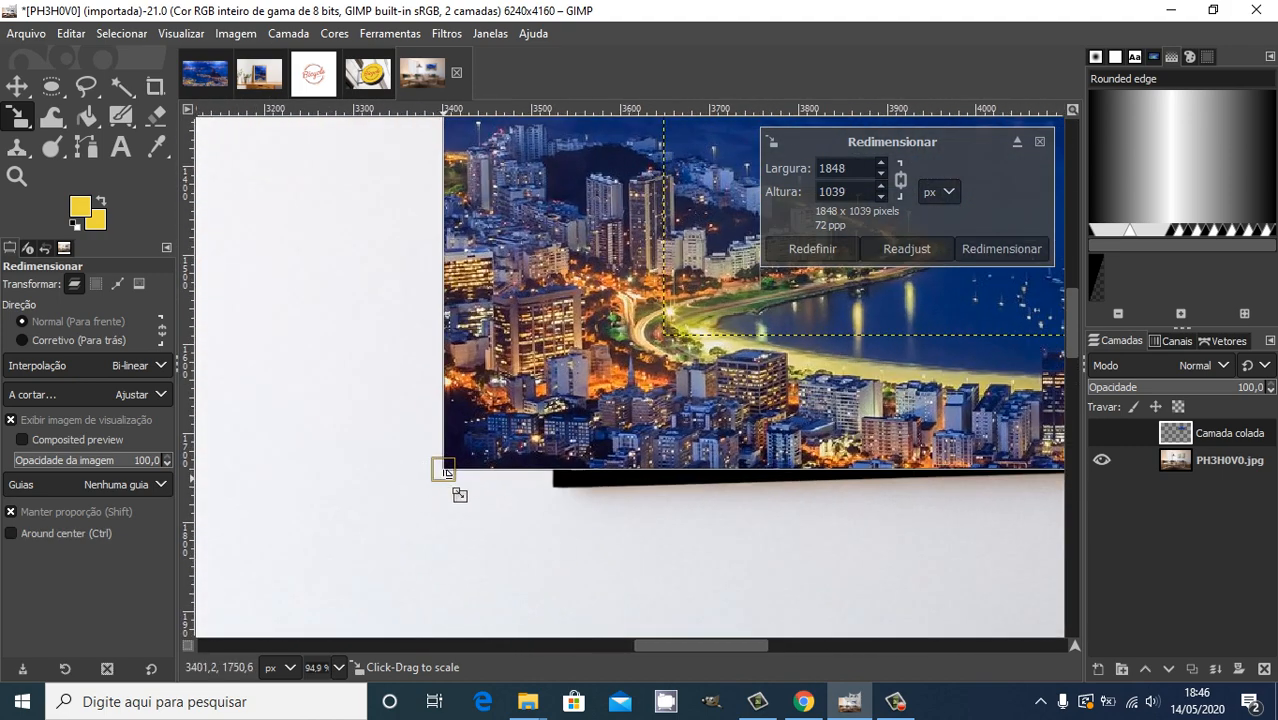
{"action": "left_click_drag", "start_coordinate": [443, 474], "coordinate": [438, 475]}
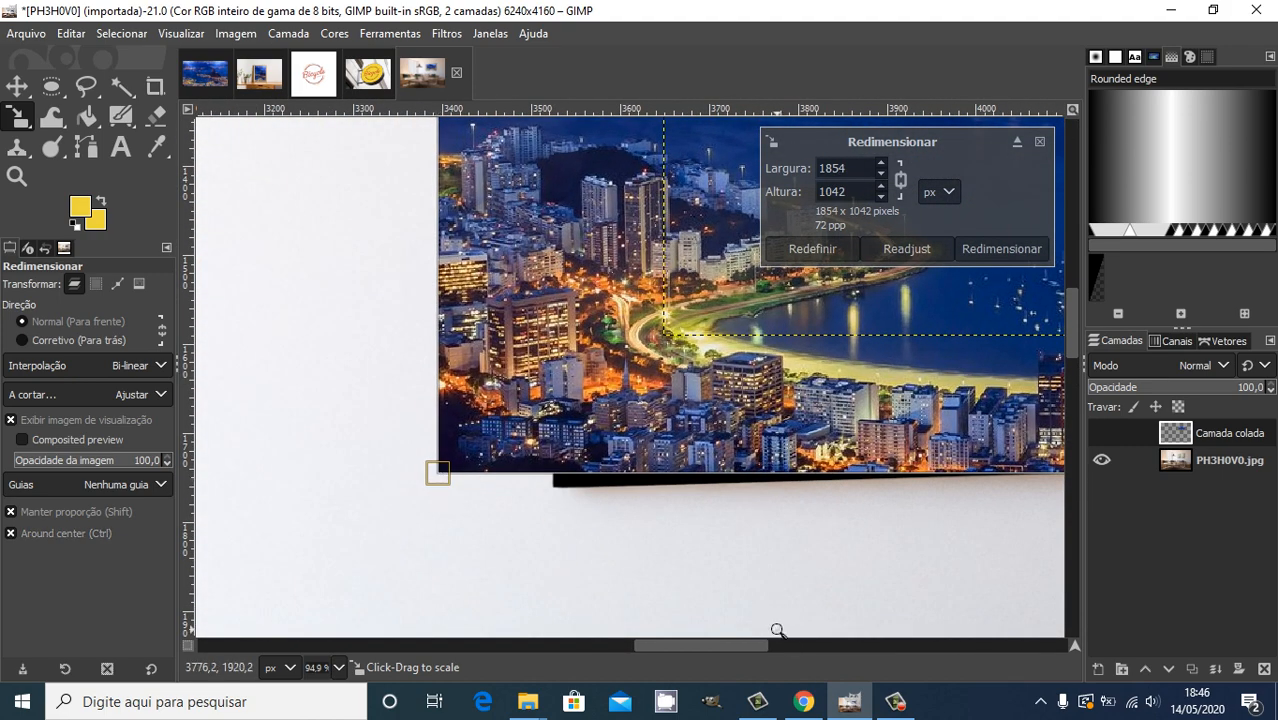
{"action": "scroll", "coordinate": [778, 644], "scroll_direction": "down", "scroll_amount": 5}
{"action": "left_click_drag", "start_coordinate": [756, 645], "coordinate": [877, 647]}
{"action": "left_click_drag", "start_coordinate": [1052, 340], "coordinate": [1068, 314]}
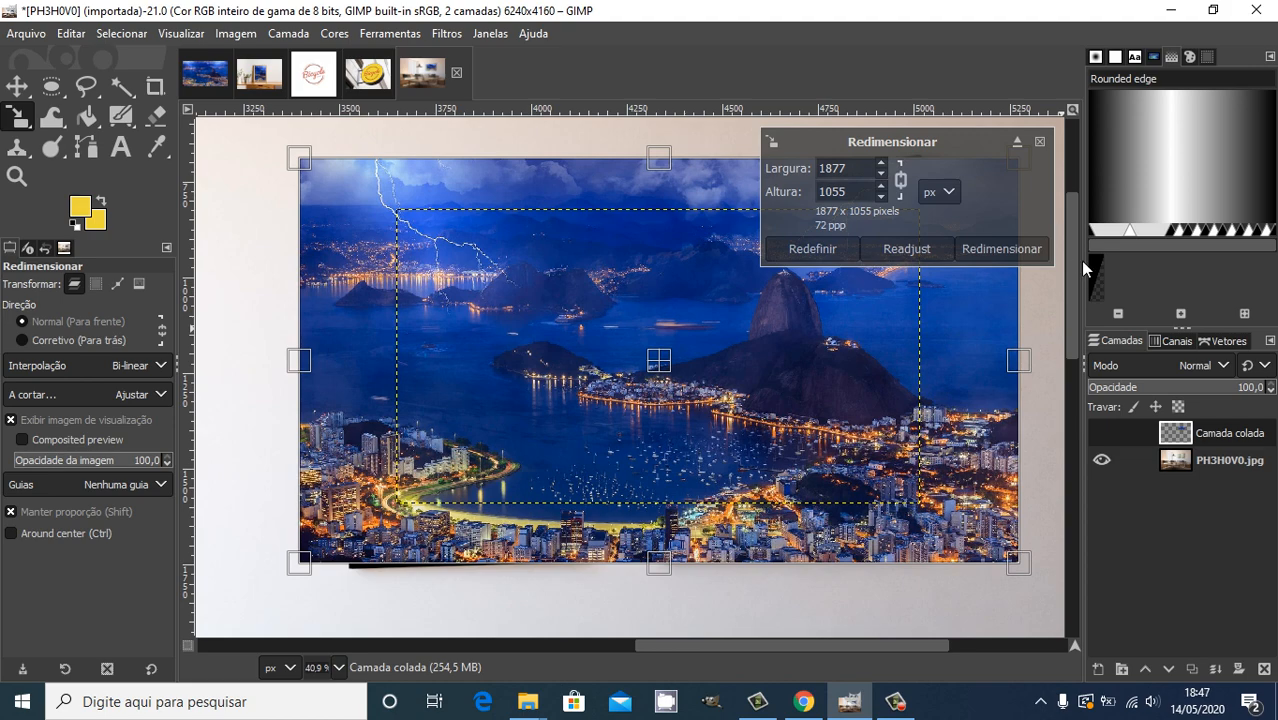
{"action": "scroll", "coordinate": [1077, 205], "scroll_direction": "up", "scroll_amount": 5}
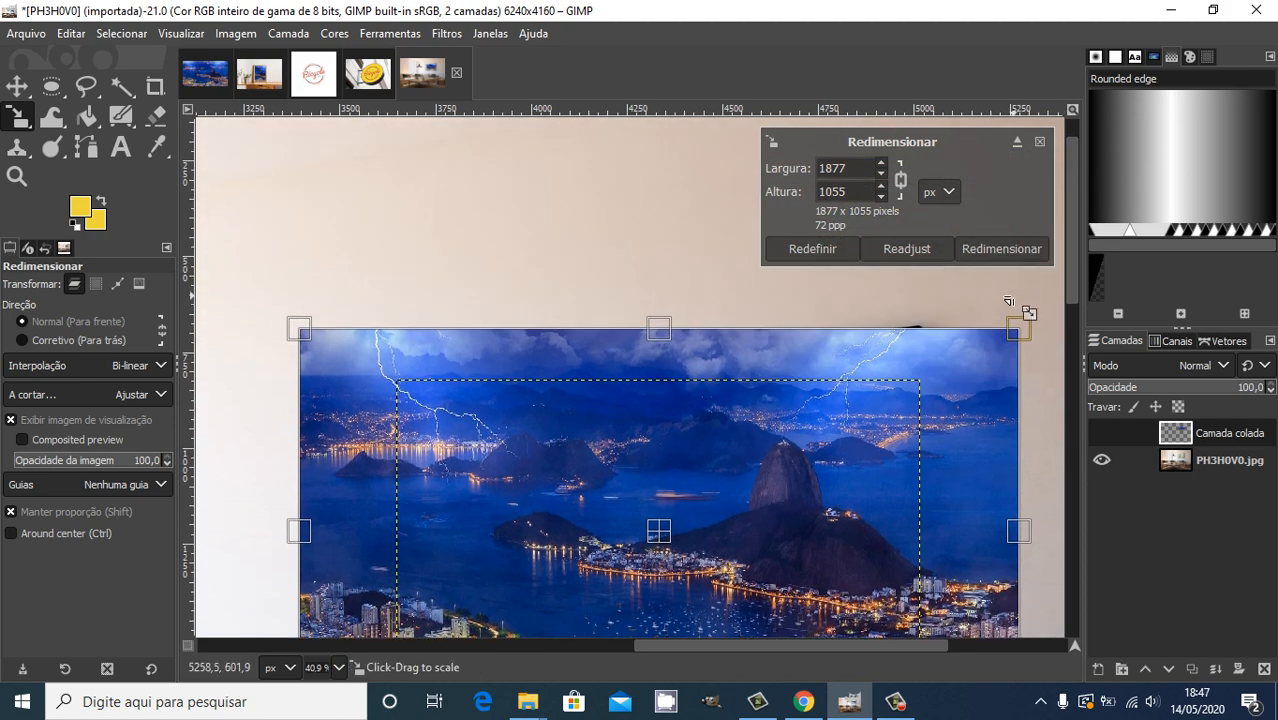
{"action": "left_click_drag", "start_coordinate": [1020, 333], "coordinate": [1006, 340]}
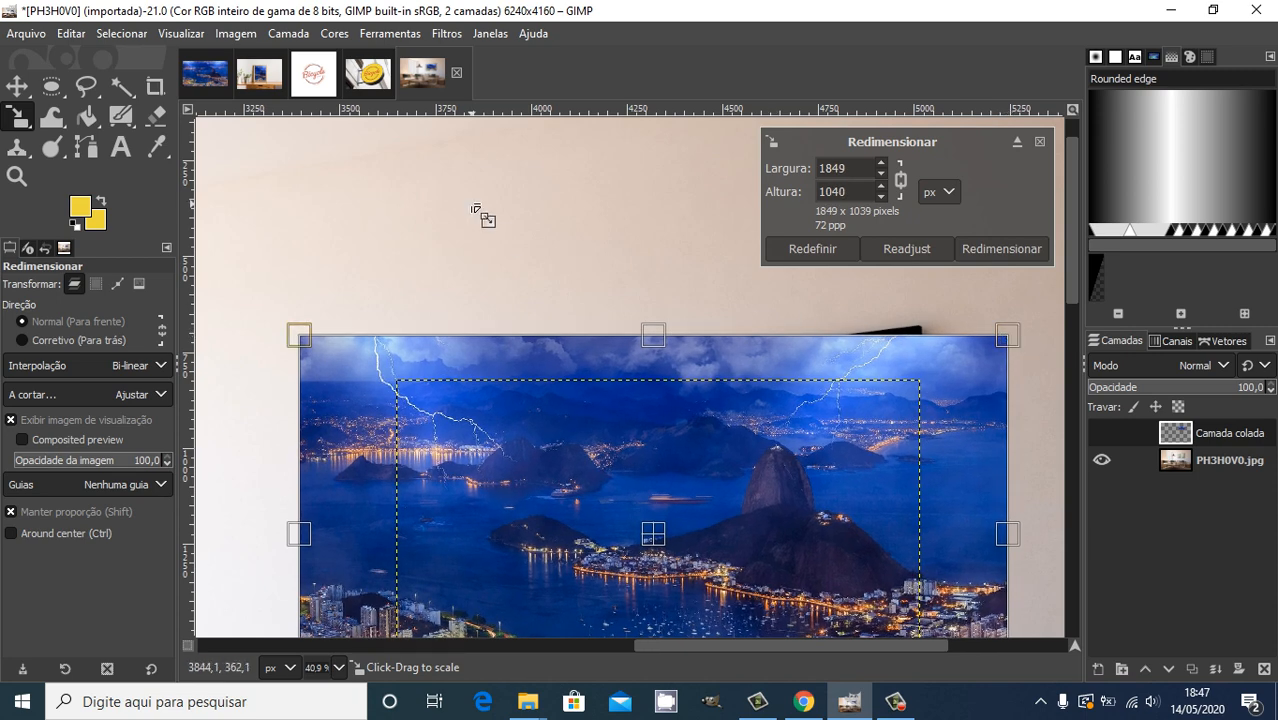
{"action": "key", "text": "Return"}
{"action": "key", "text": "m"}
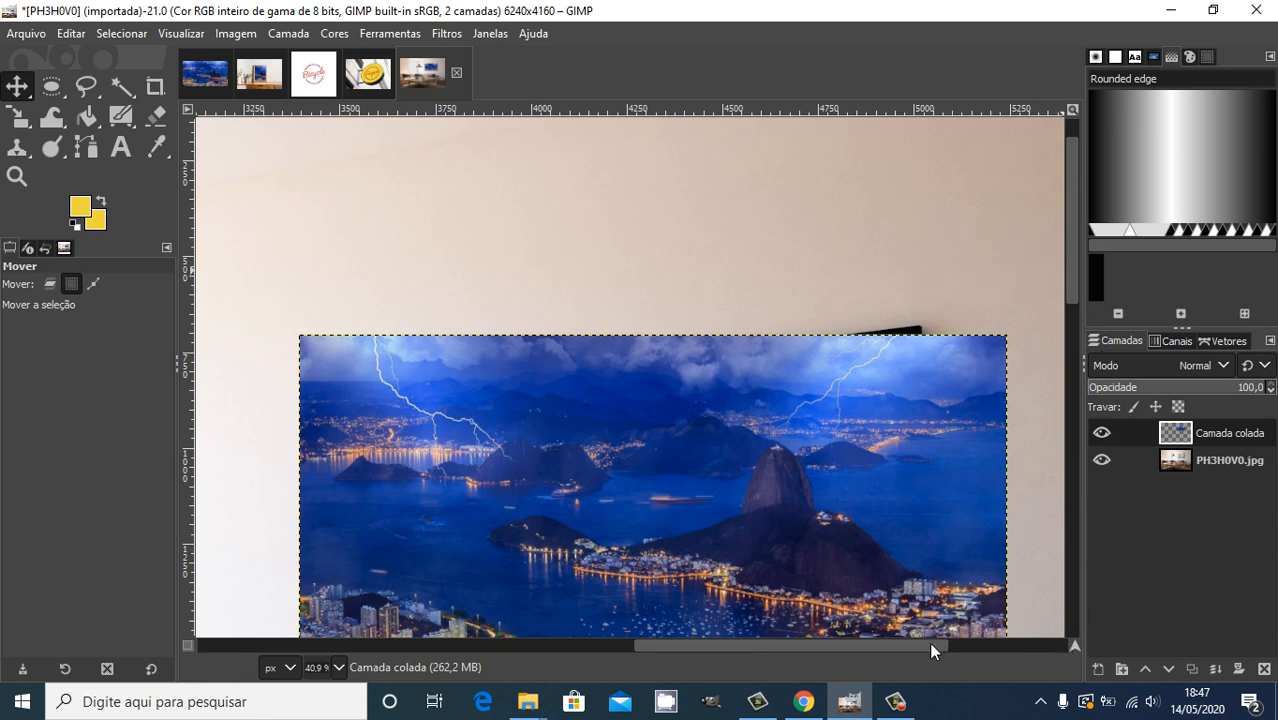
{"action": "left_click_drag", "start_coordinate": [932, 643], "coordinate": [966, 644]}
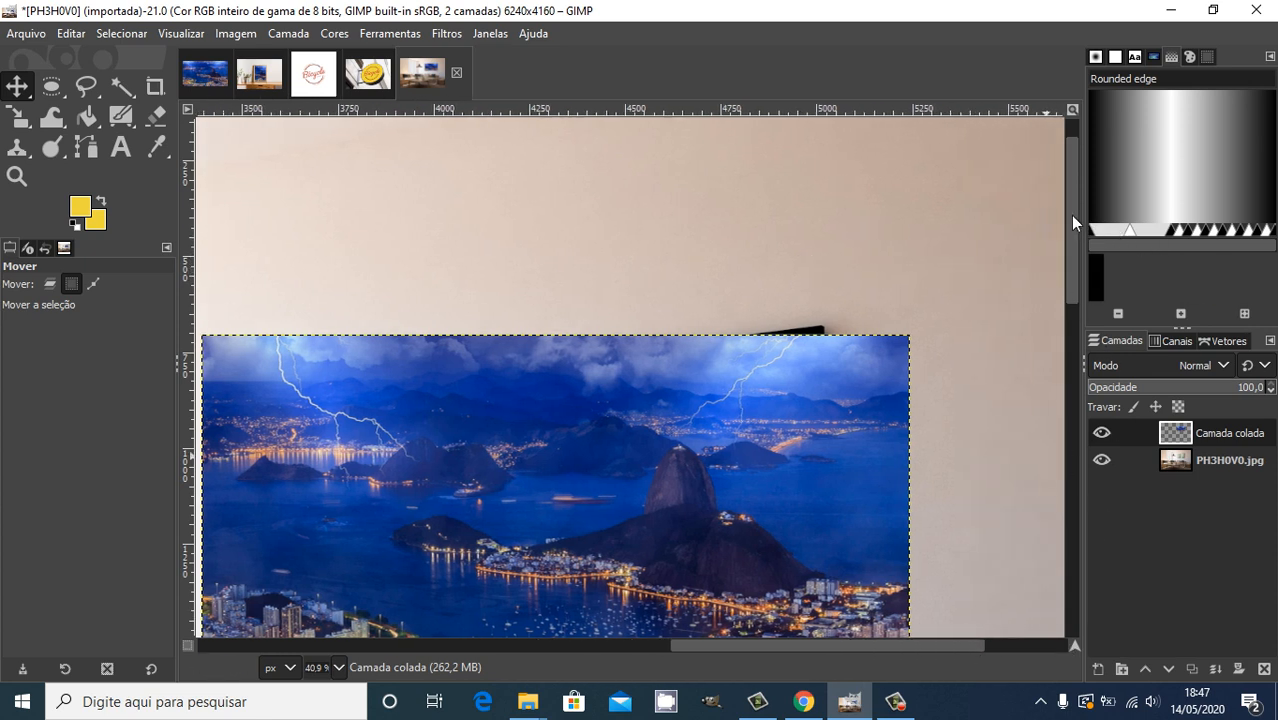
- Hide the pasted city layer and outline the left wall frame's inner picture area with the Free Select tool
{"action": "left_click_drag", "start_coordinate": [1070, 215], "coordinate": [1078, 264]}
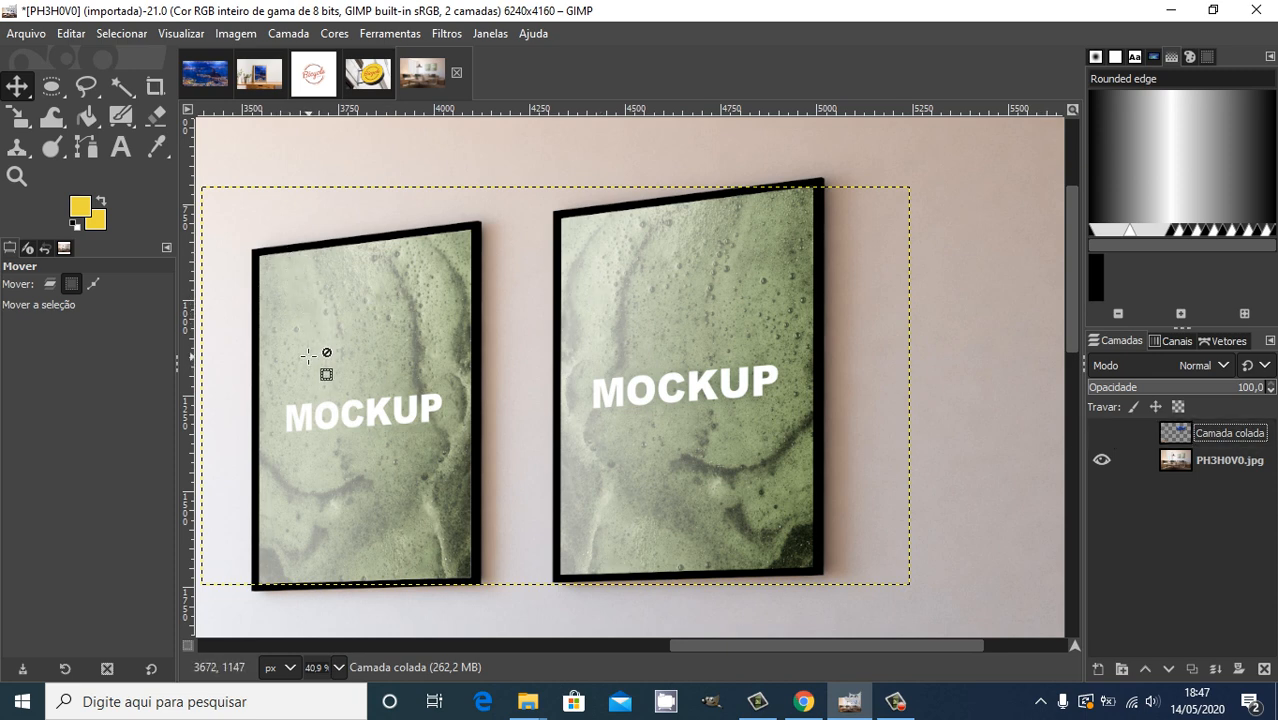
{"action": "key", "text": "z"}
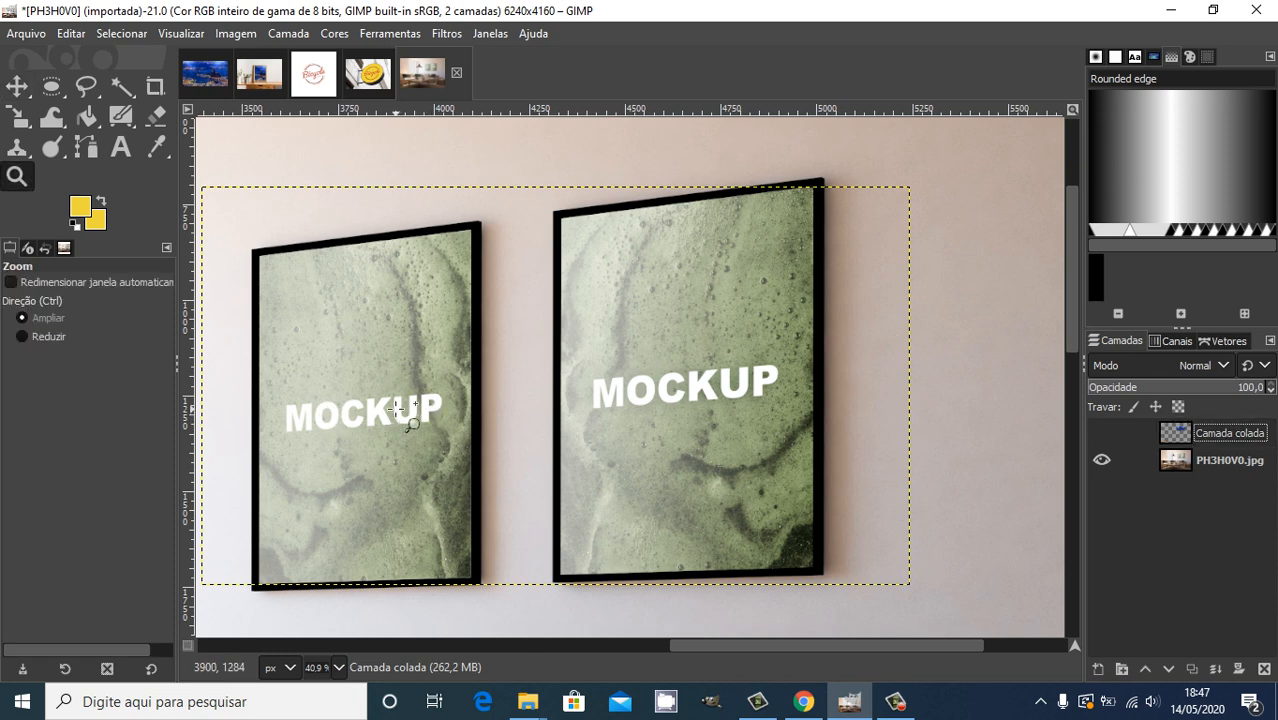
{"action": "left_click", "coordinate": [395, 410], "text": "ctrl"}
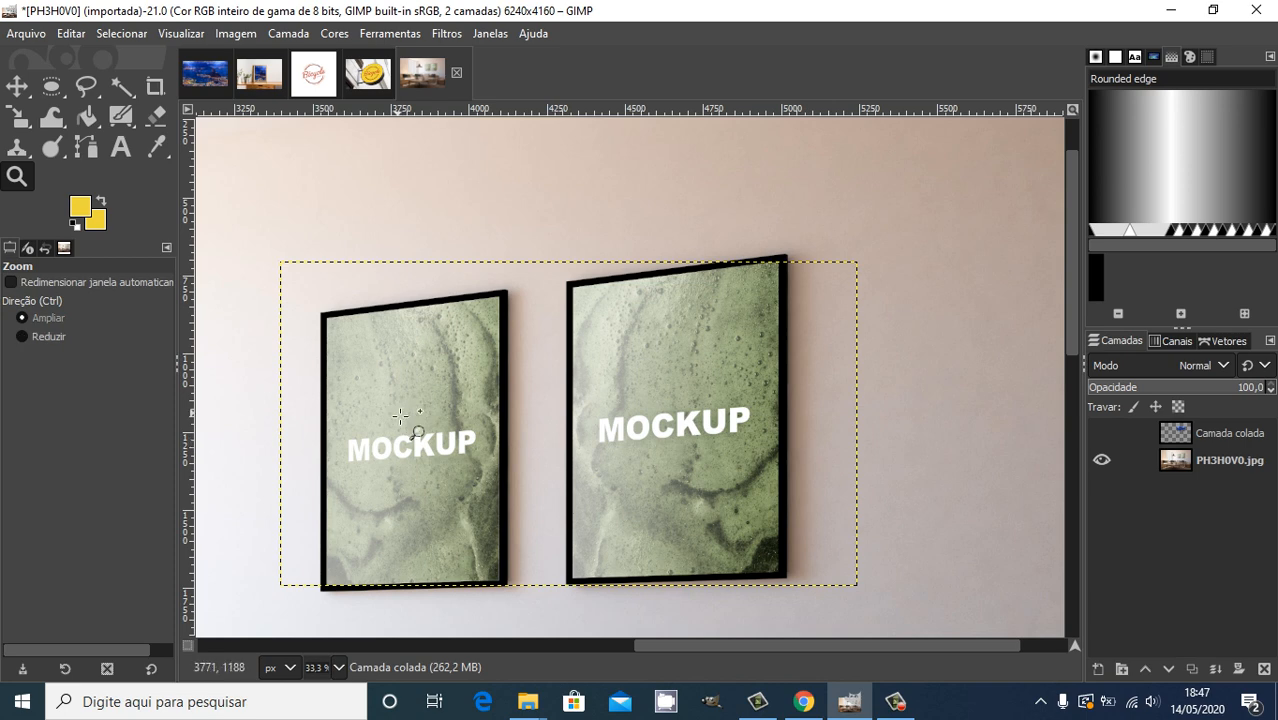
{"action": "key", "text": "m"}
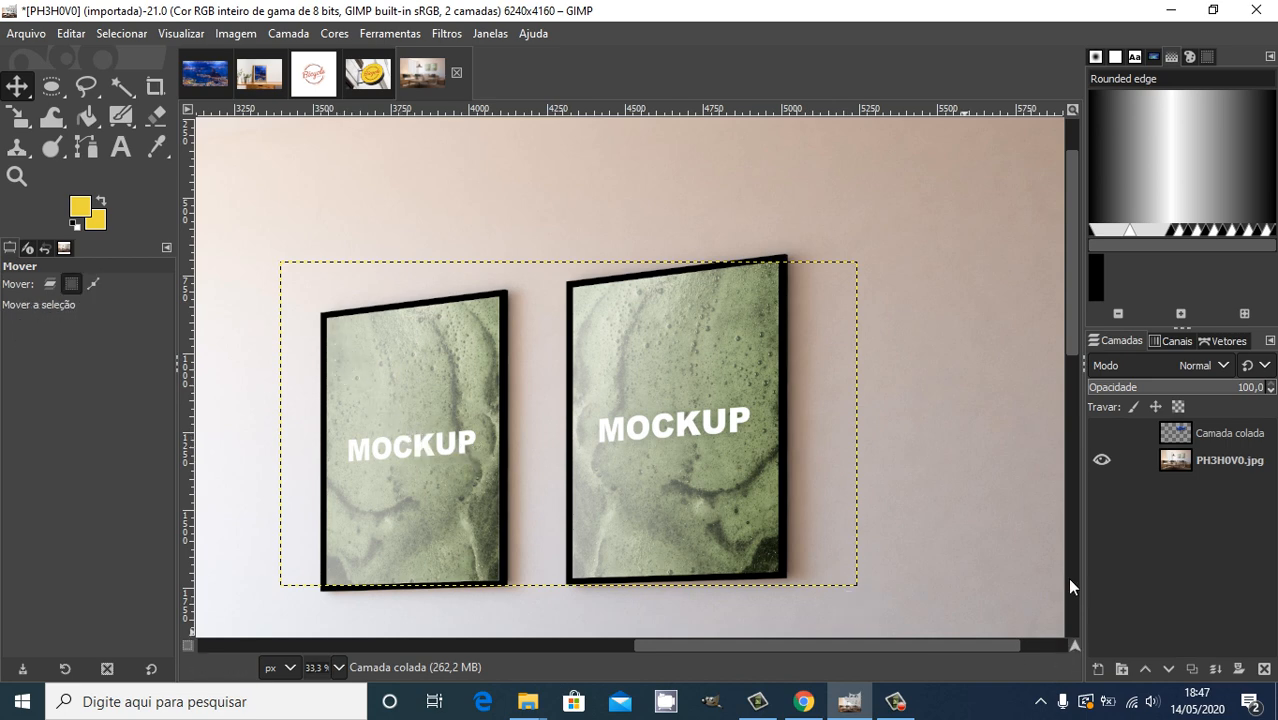
{"action": "left_click_drag", "start_coordinate": [1073, 334], "coordinate": [1073, 345]}
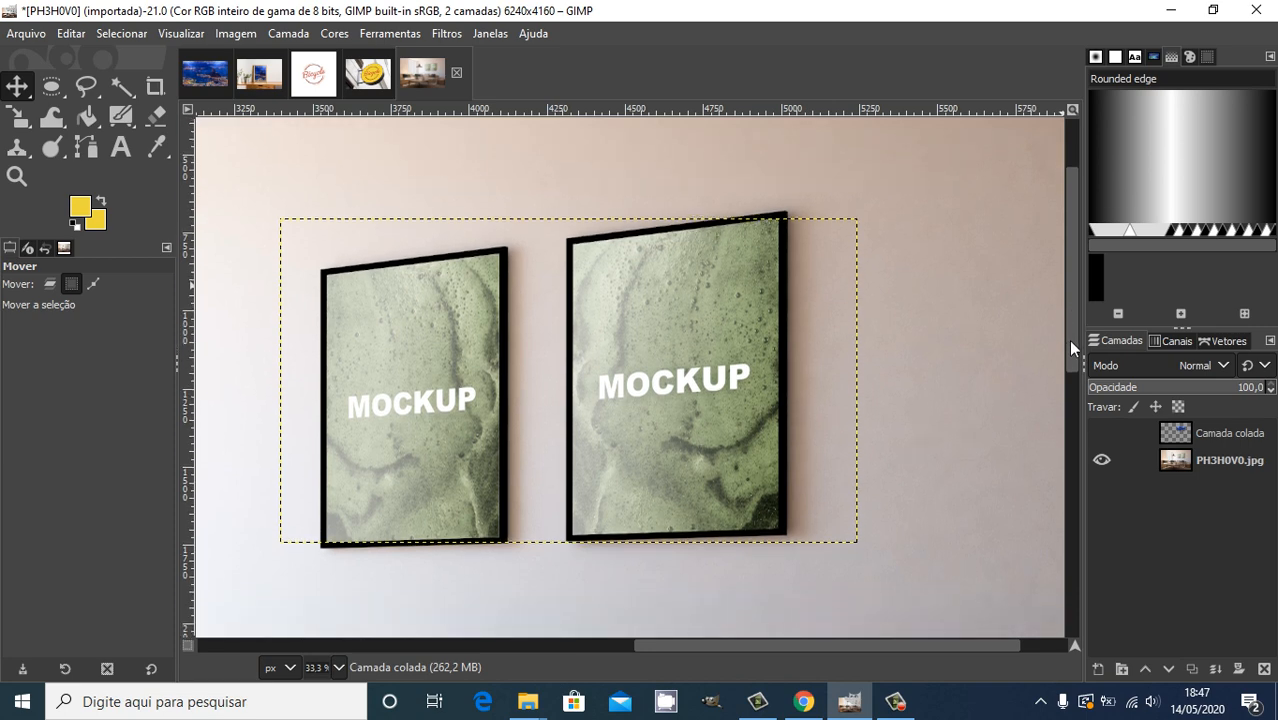
{"action": "left_click", "coordinate": [80, 93]}
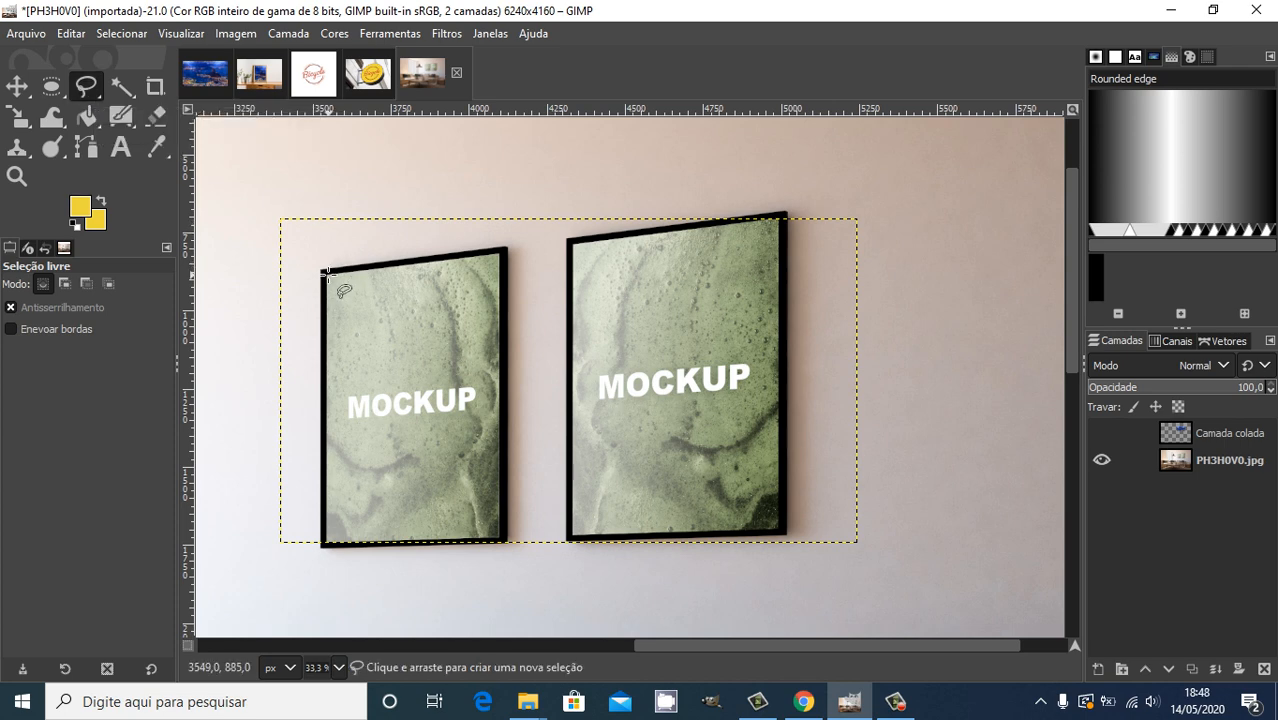
{"action": "left_click", "coordinate": [499, 254]}
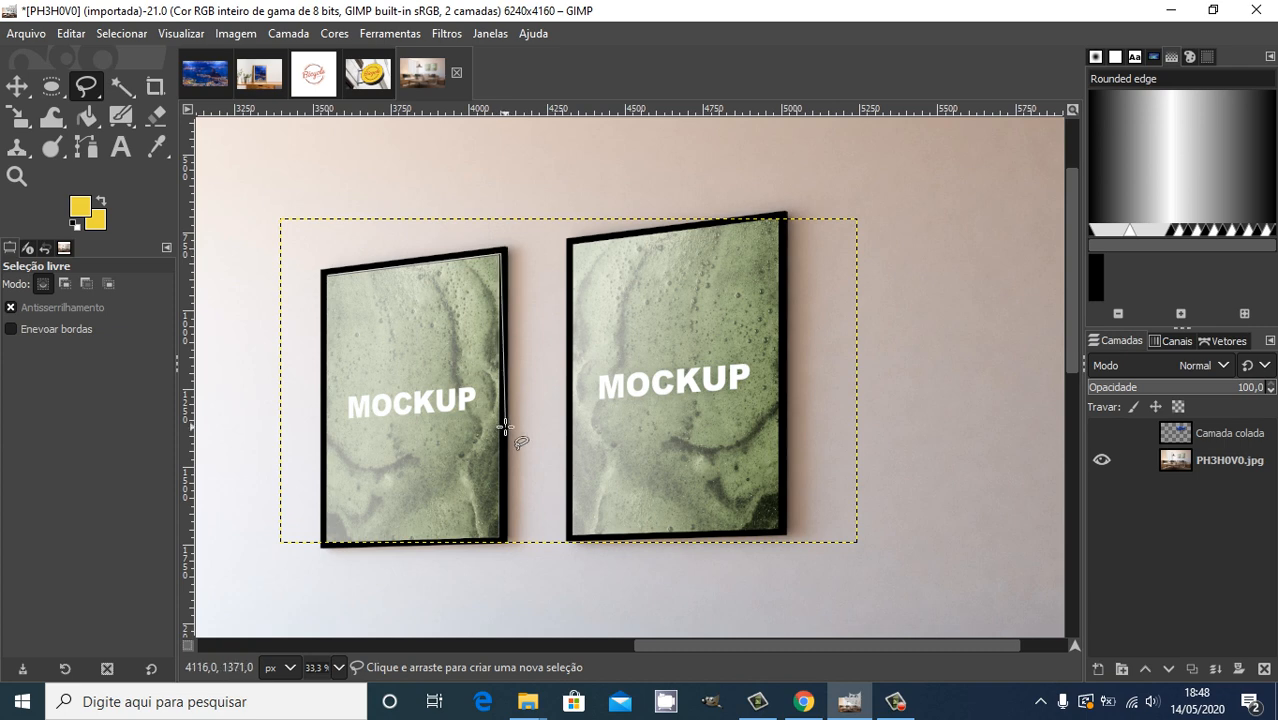
{"action": "left_click", "coordinate": [499, 538]}
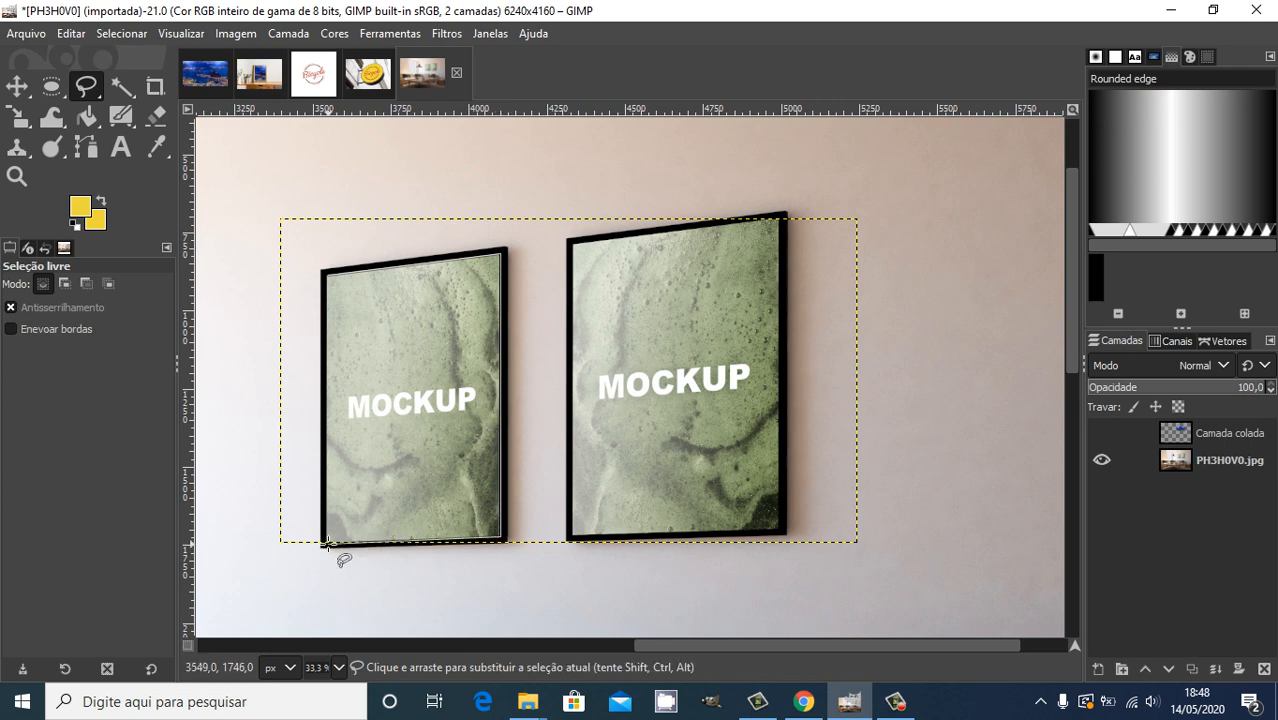
{"action": "left_click", "coordinate": [327, 544]}
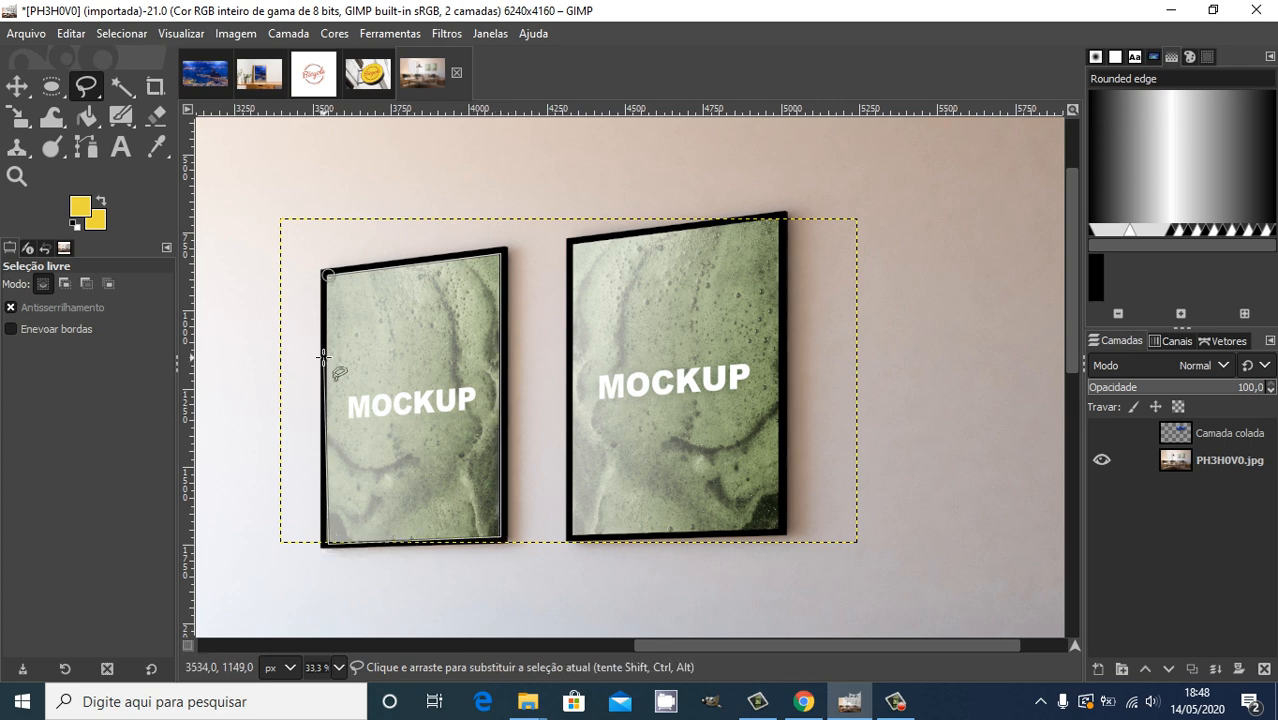
{"action": "left_click", "coordinate": [327, 274]}
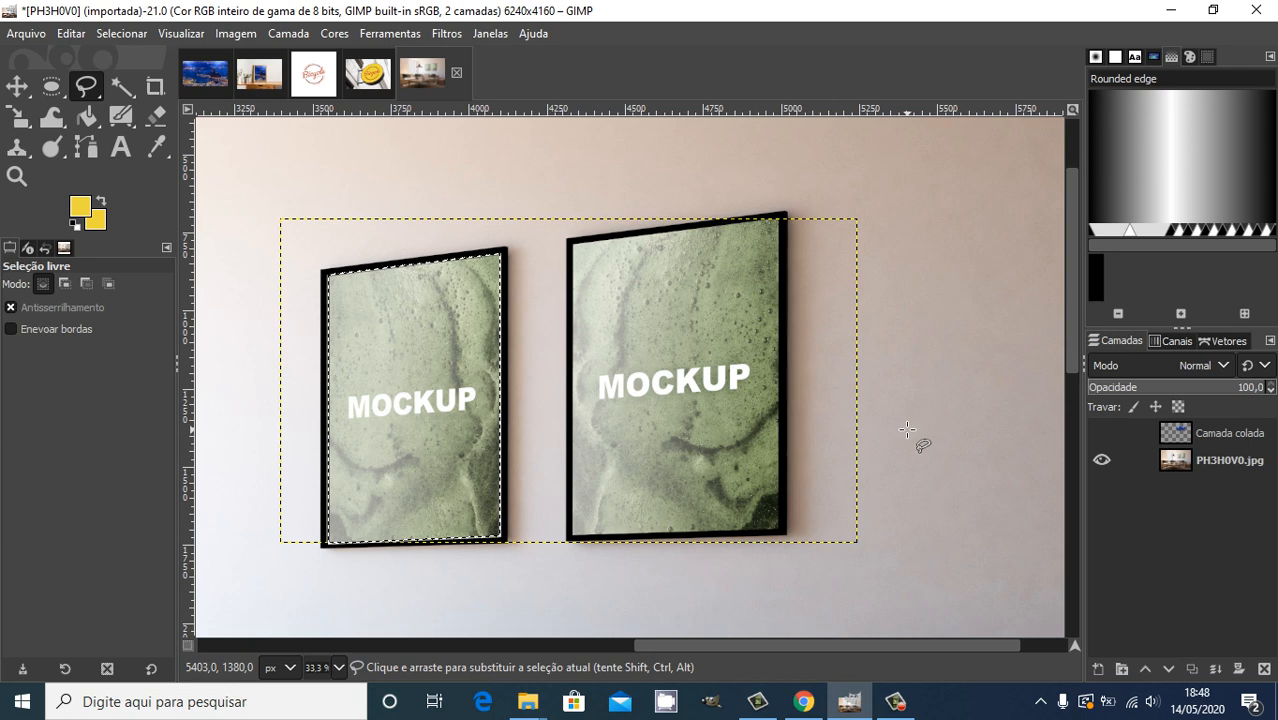
- Hide the PH3H0V0.jpg room layer, show the pasted city layer and duplicate it
{"action": "left_click", "coordinate": [1102, 459]}
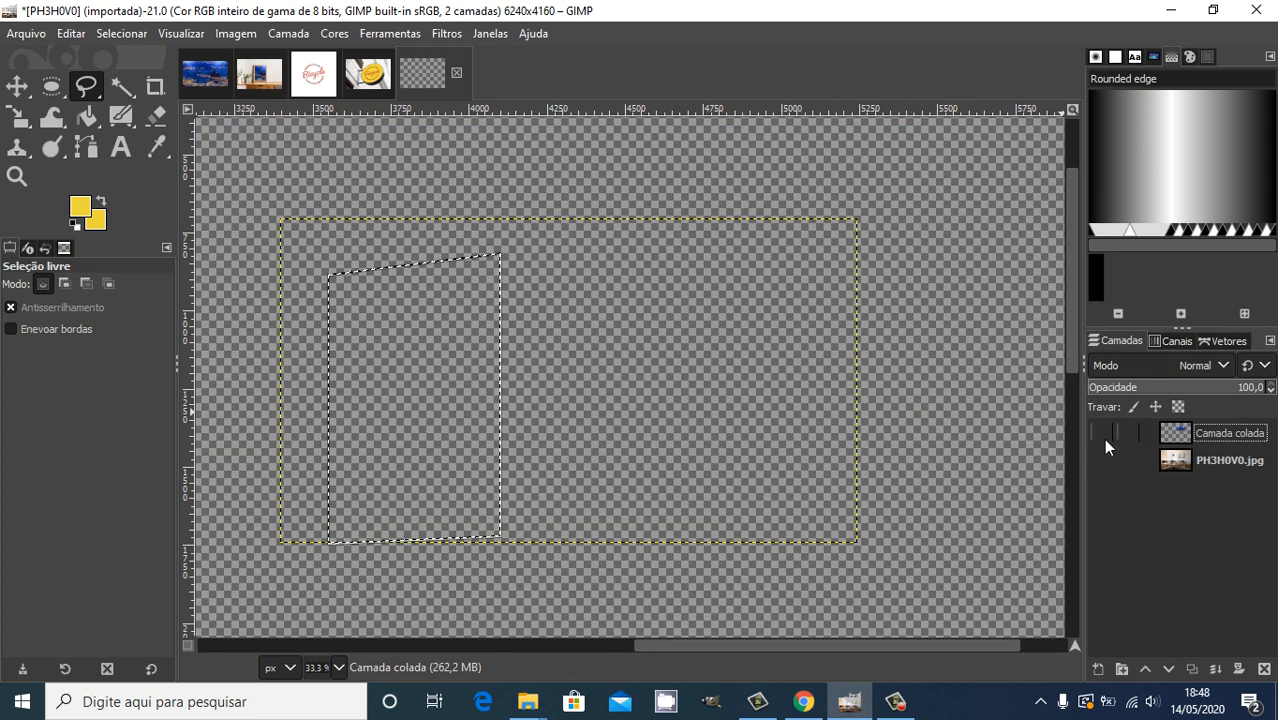
{"action": "left_click", "coordinate": [1103, 431]}
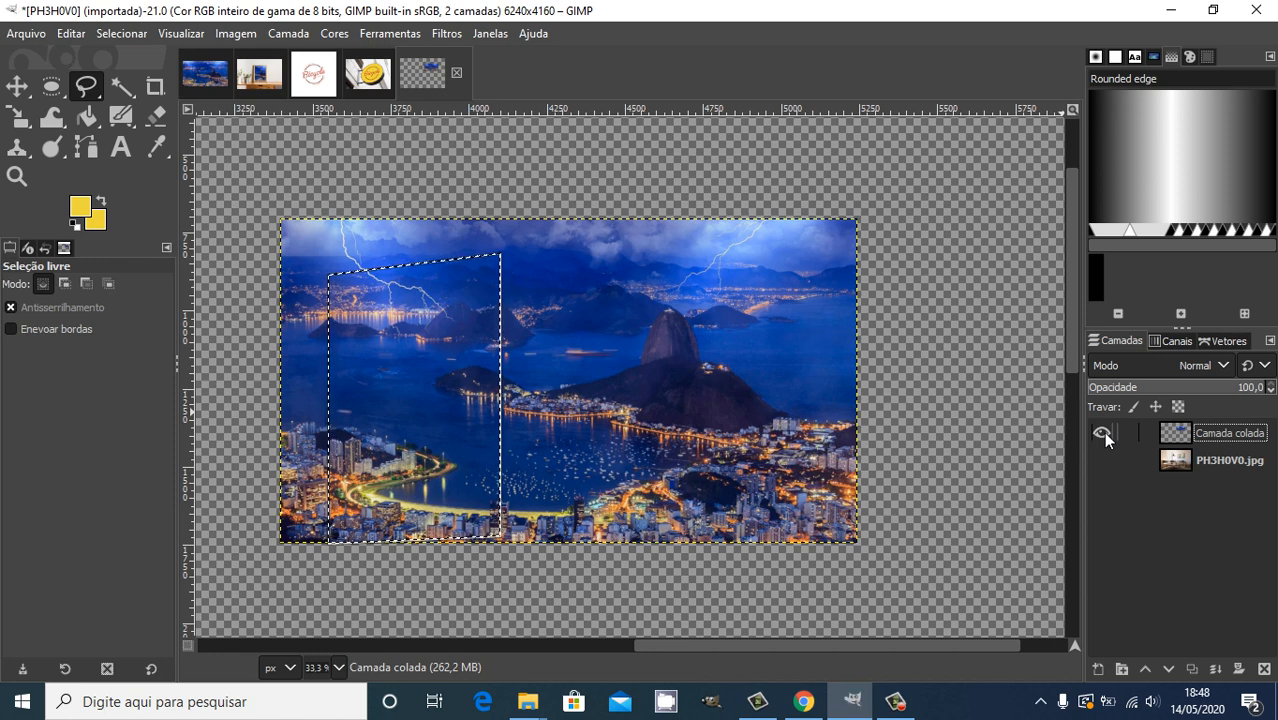
{"action": "right_click", "coordinate": [1186, 440]}
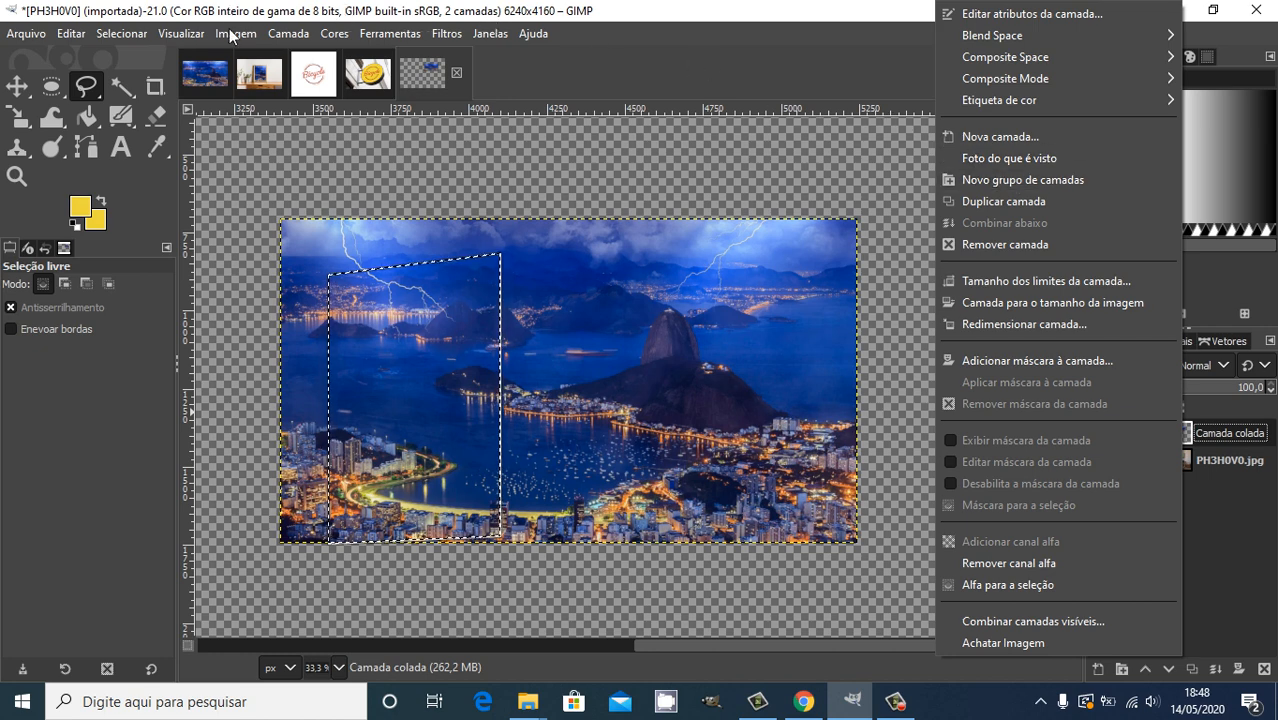
{"action": "left_click", "coordinate": [270, 36]}
{"action": "left_click", "coordinate": [270, 36]}
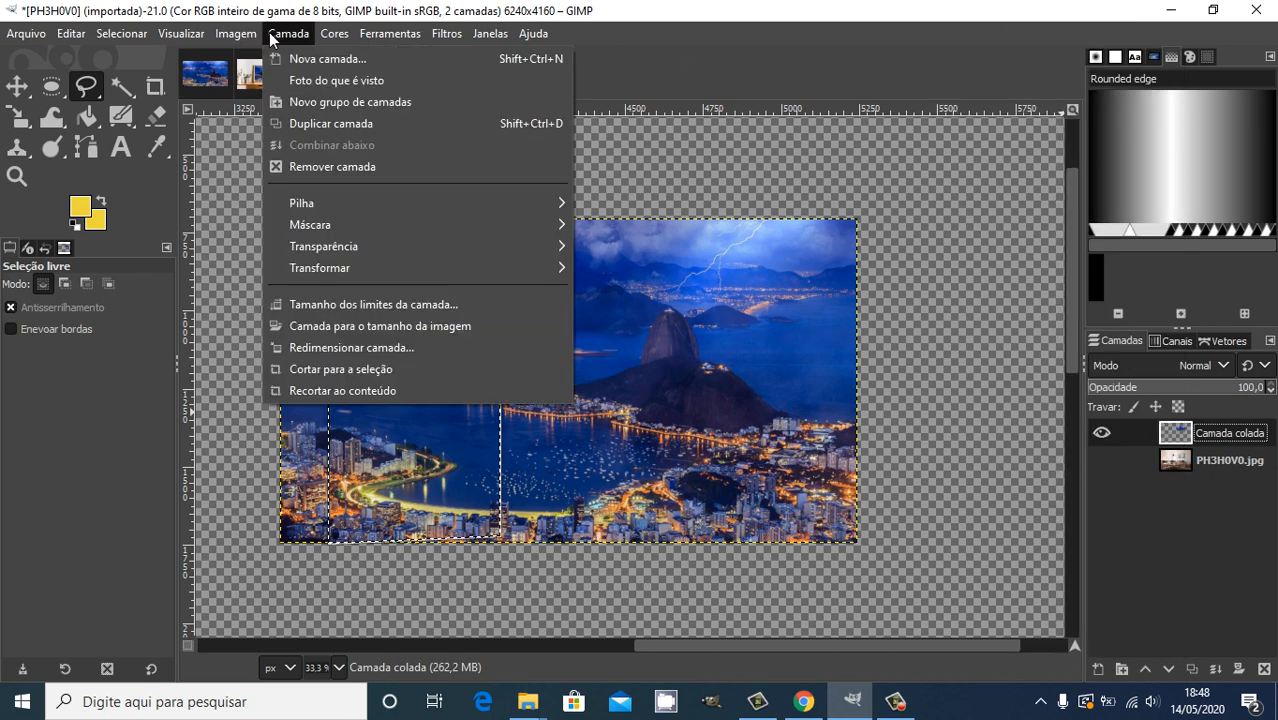
{"action": "left_click", "coordinate": [362, 125]}
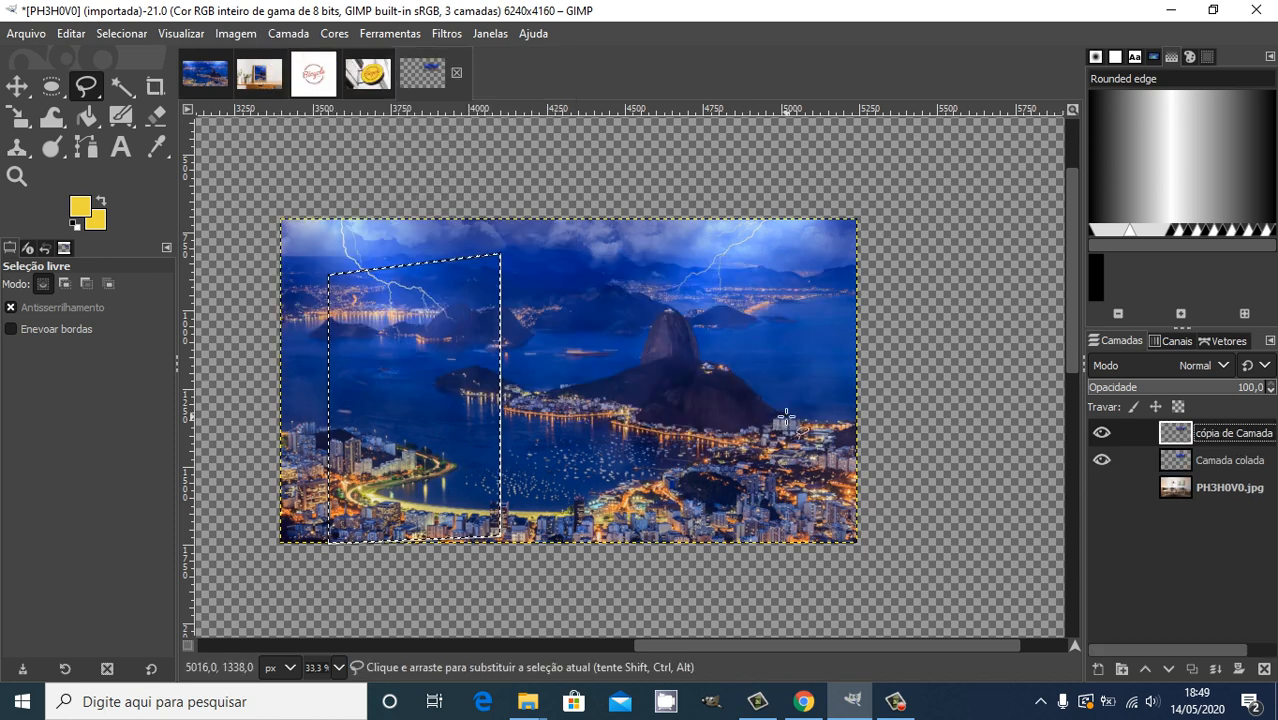
- Hide the duplicate, invert the left-frame selection and erase the original city layer outside that frame area
{"action": "key", "text": "ctrl+shift+a"}
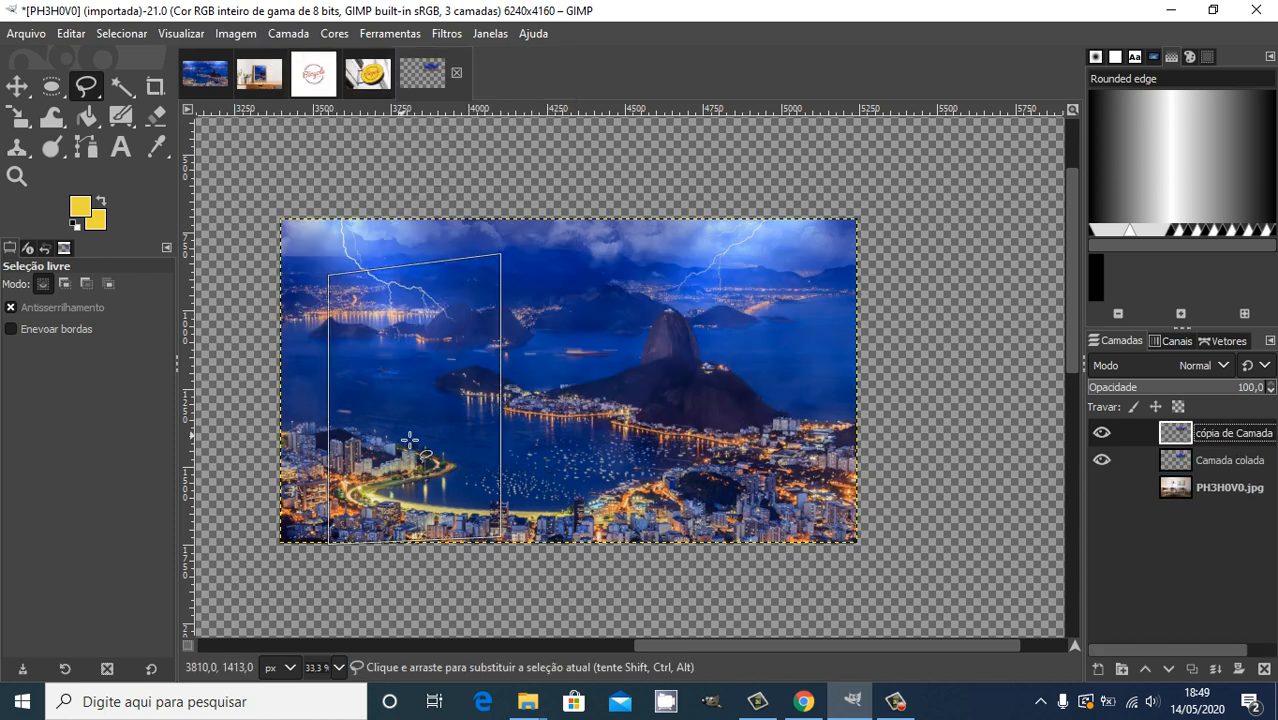
{"action": "left_click", "coordinate": [1177, 462]}
{"action": "left_click", "coordinate": [1101, 432]}
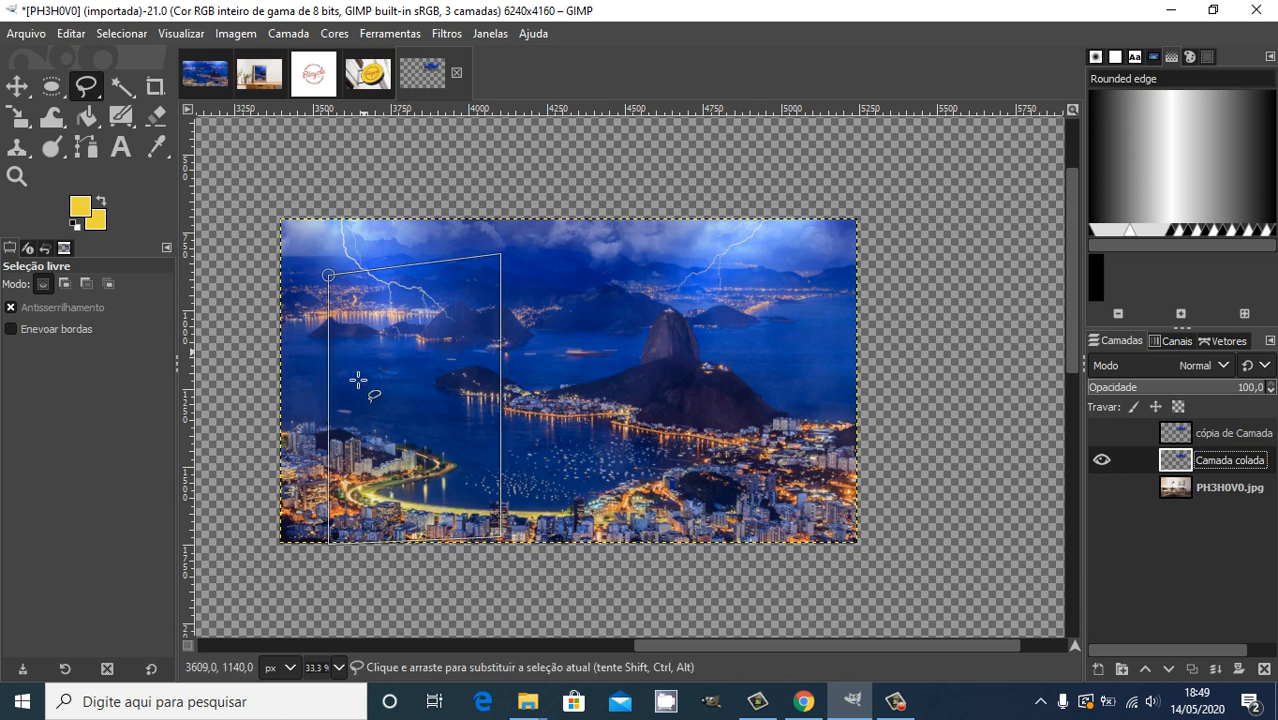
{"action": "key", "text": "ctrl+shift+a"}
{"action": "key", "text": "ctrl+z"}
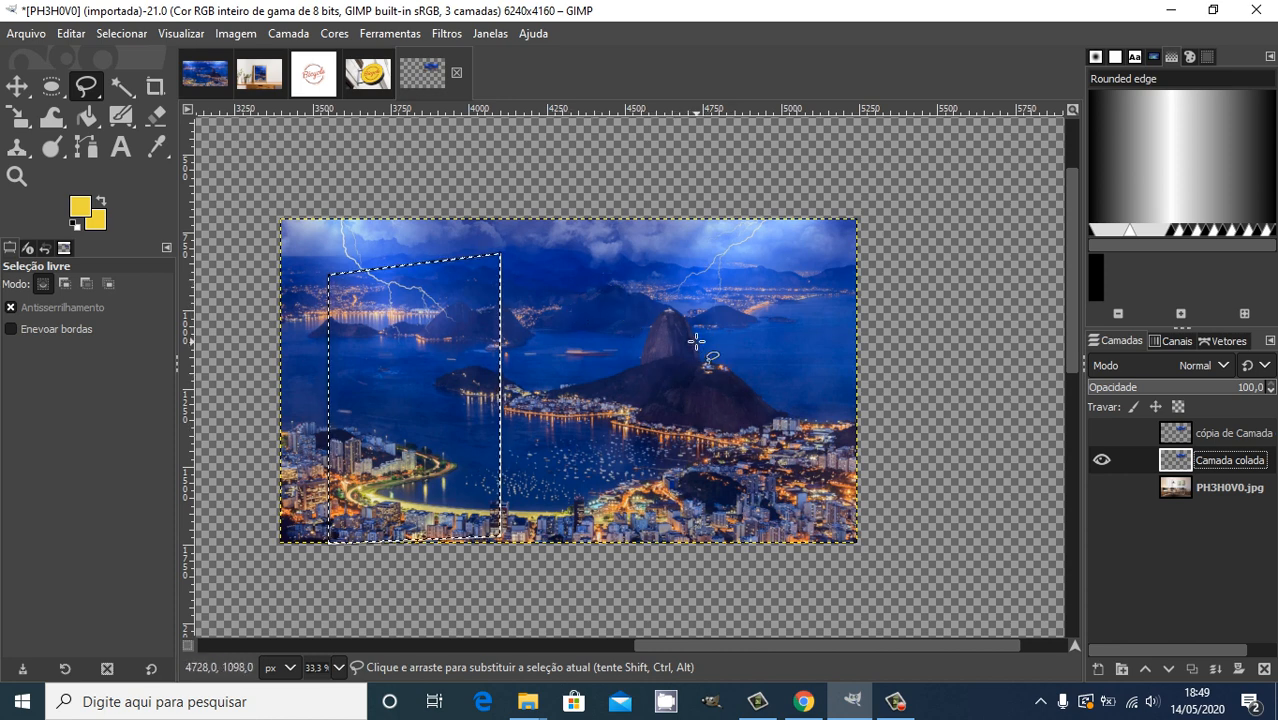
{"action": "key", "text": "Delete"}
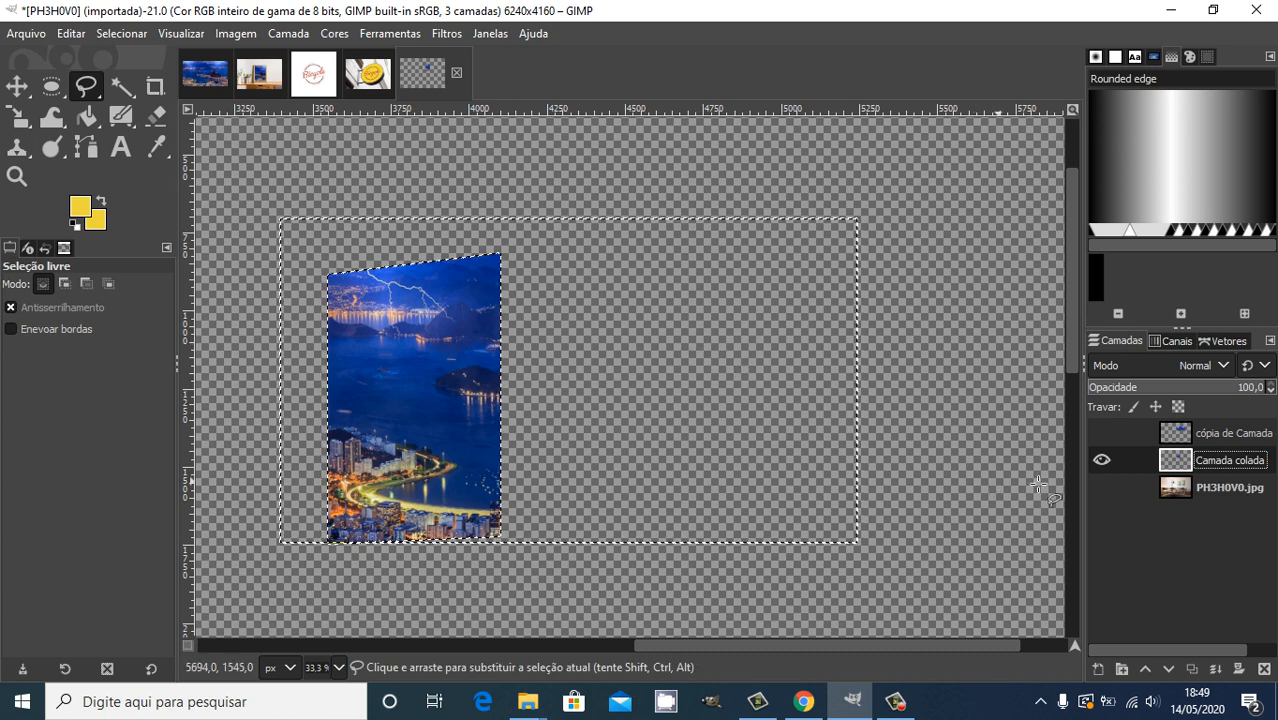
- Show the room layer with the cropped city layer hidden and outline the right wall frame's inner area with Free Select
{"action": "left_click", "coordinate": [1110, 487]}
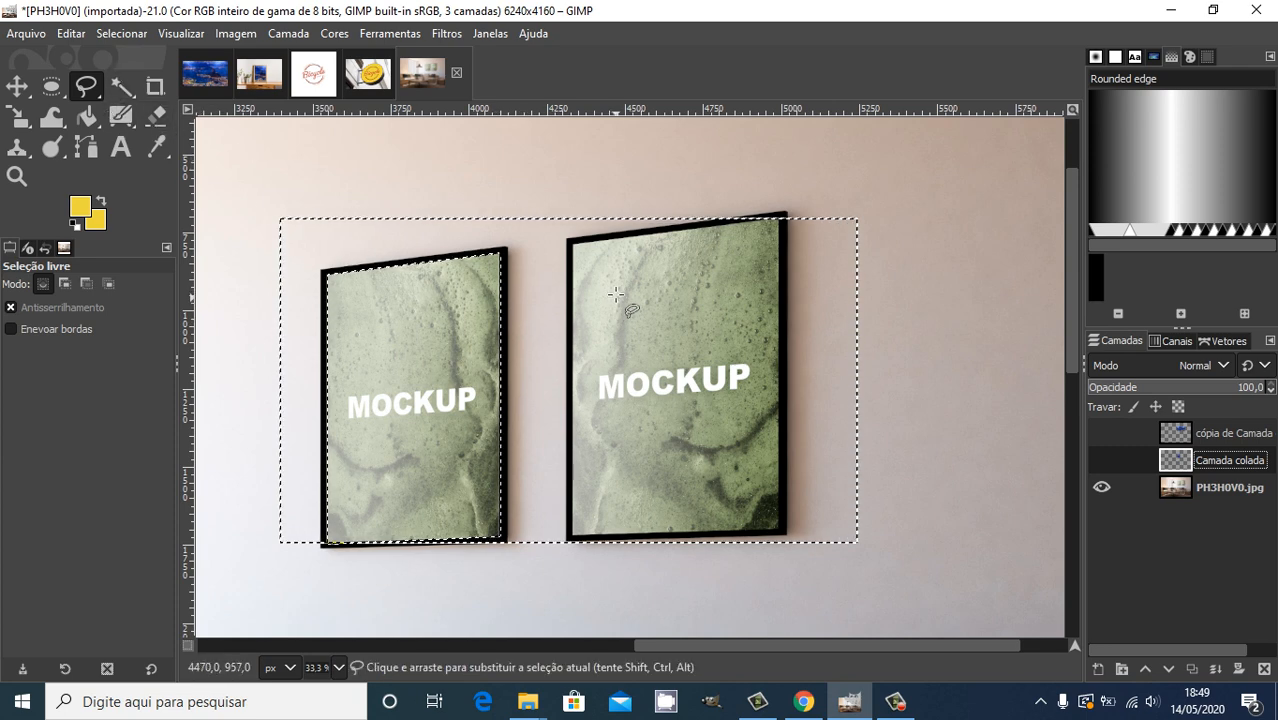
{"action": "left_click", "coordinate": [573, 243]}
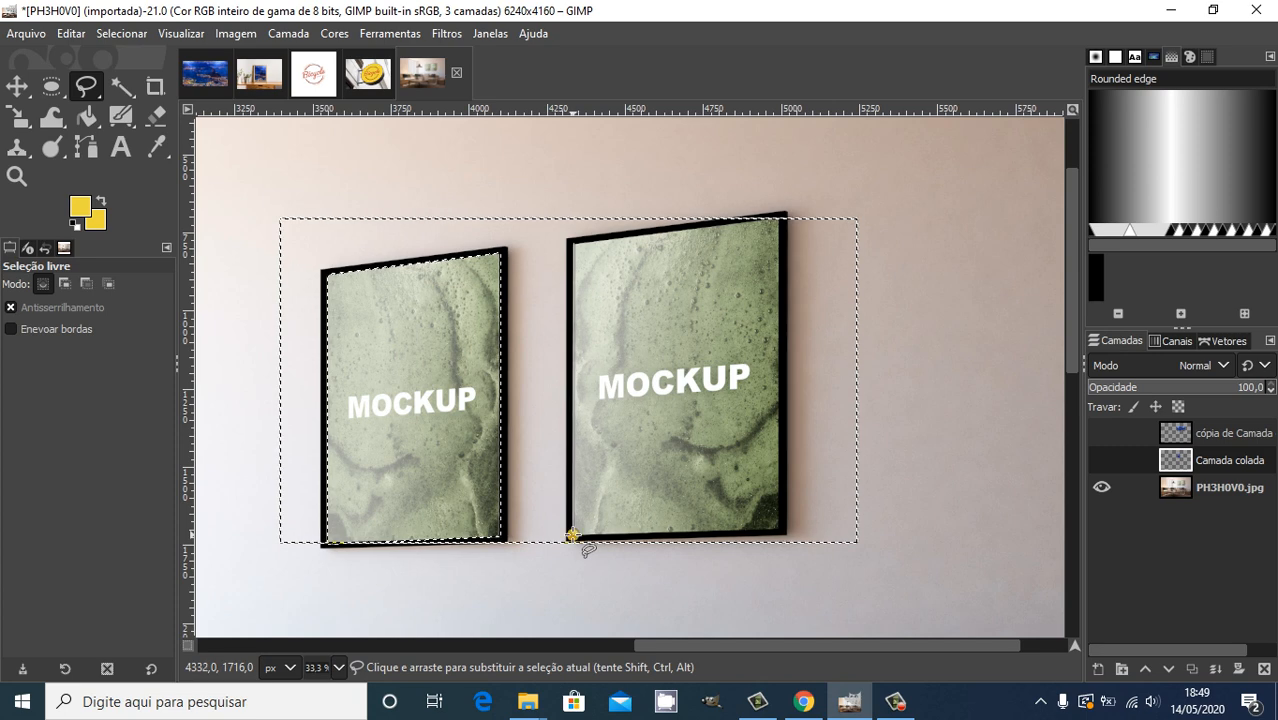
{"action": "left_click", "coordinate": [781, 527]}
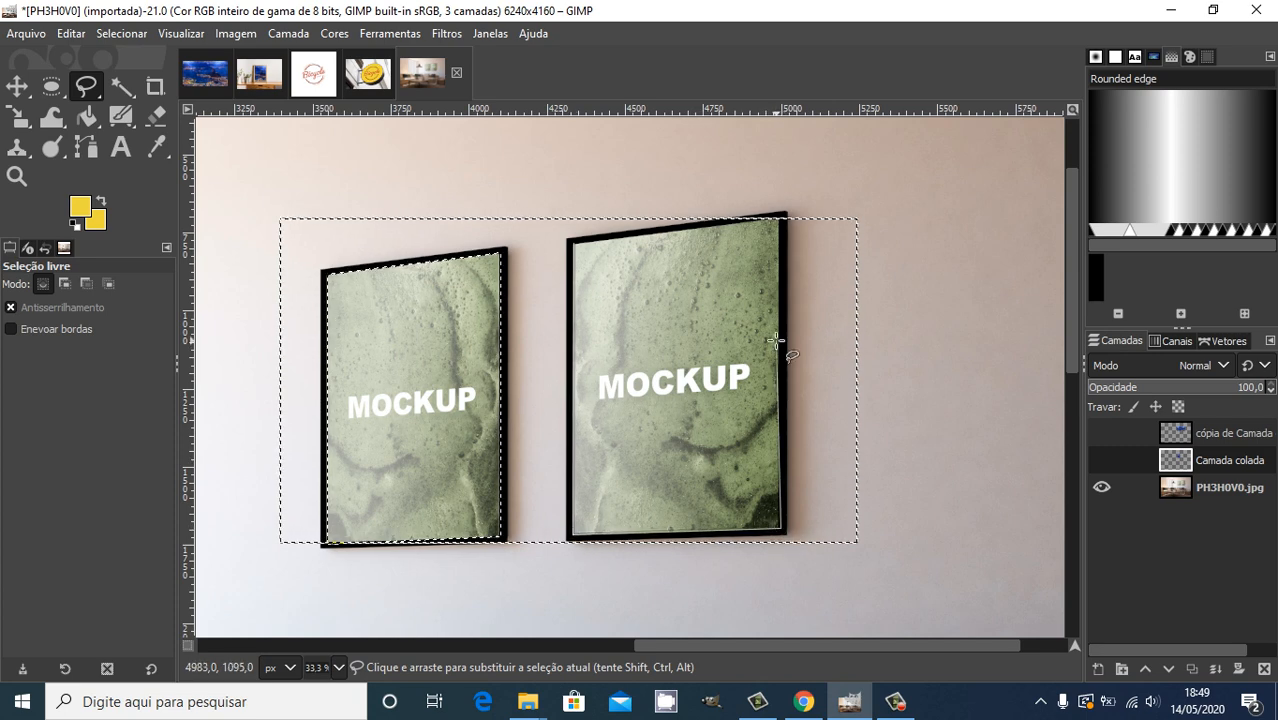
{"action": "left_click", "coordinate": [780, 214]}
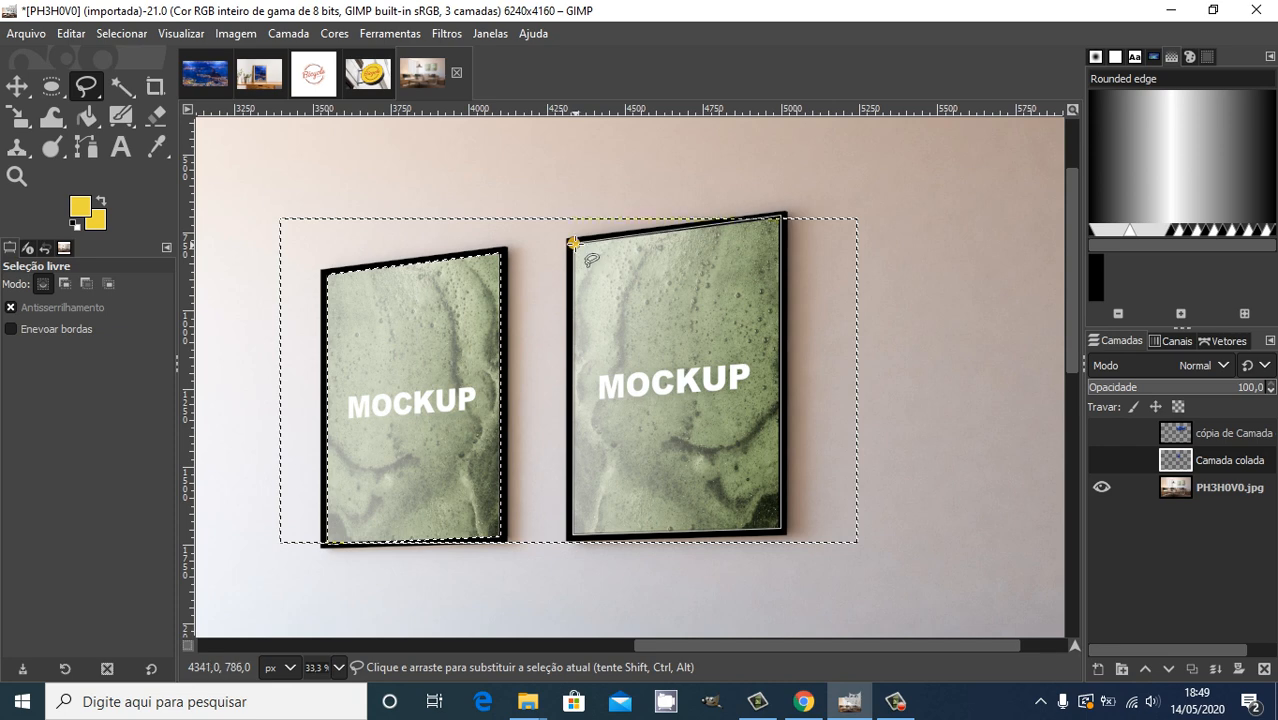
{"action": "double_click", "coordinate": [573, 242]}
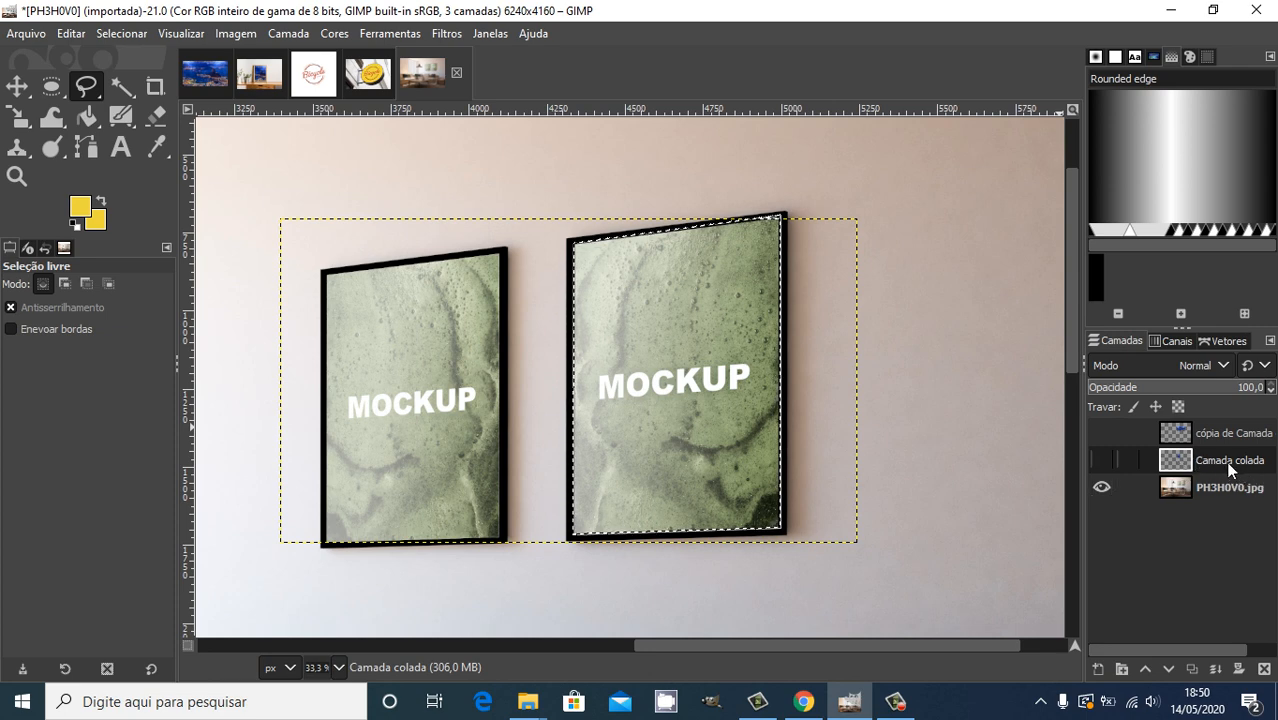
- Hide the room layer, show the duplicate city layer, invert the selection and erase the duplicate outside the right-frame area
{"action": "left_click", "coordinate": [1100, 487]}
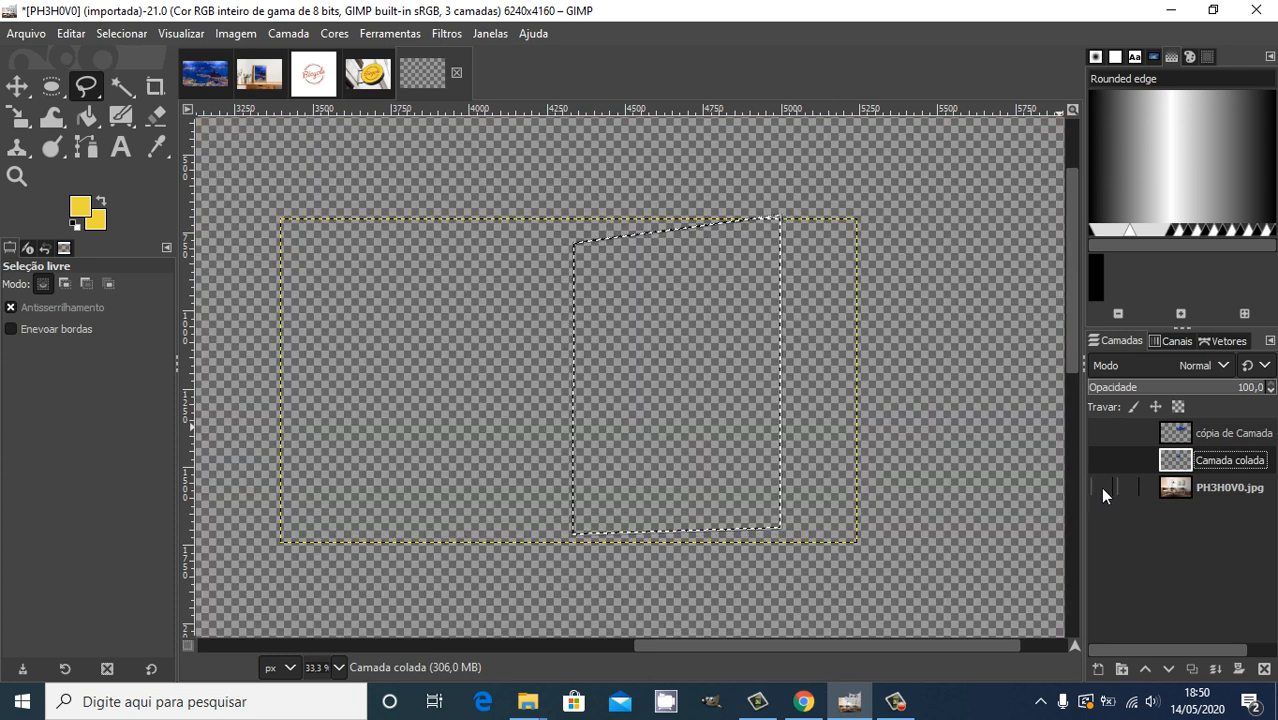
{"action": "left_click", "coordinate": [1103, 433]}
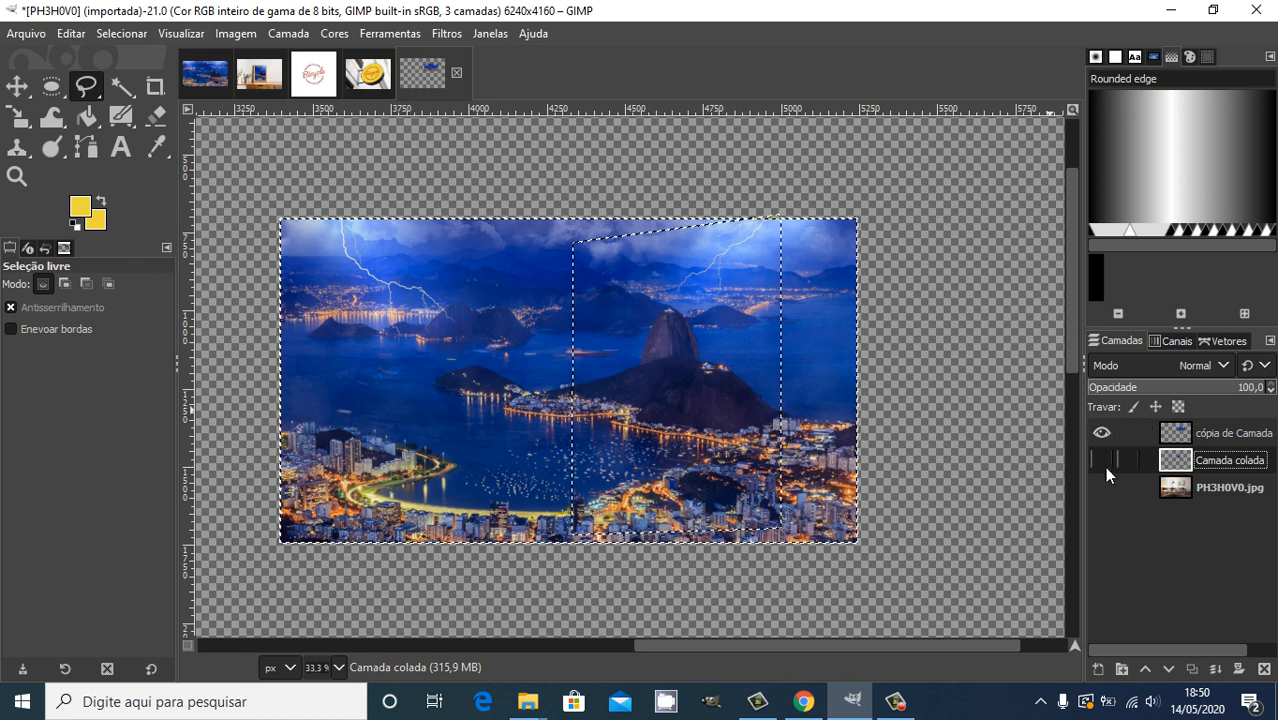
{"action": "left_click", "coordinate": [1185, 432]}
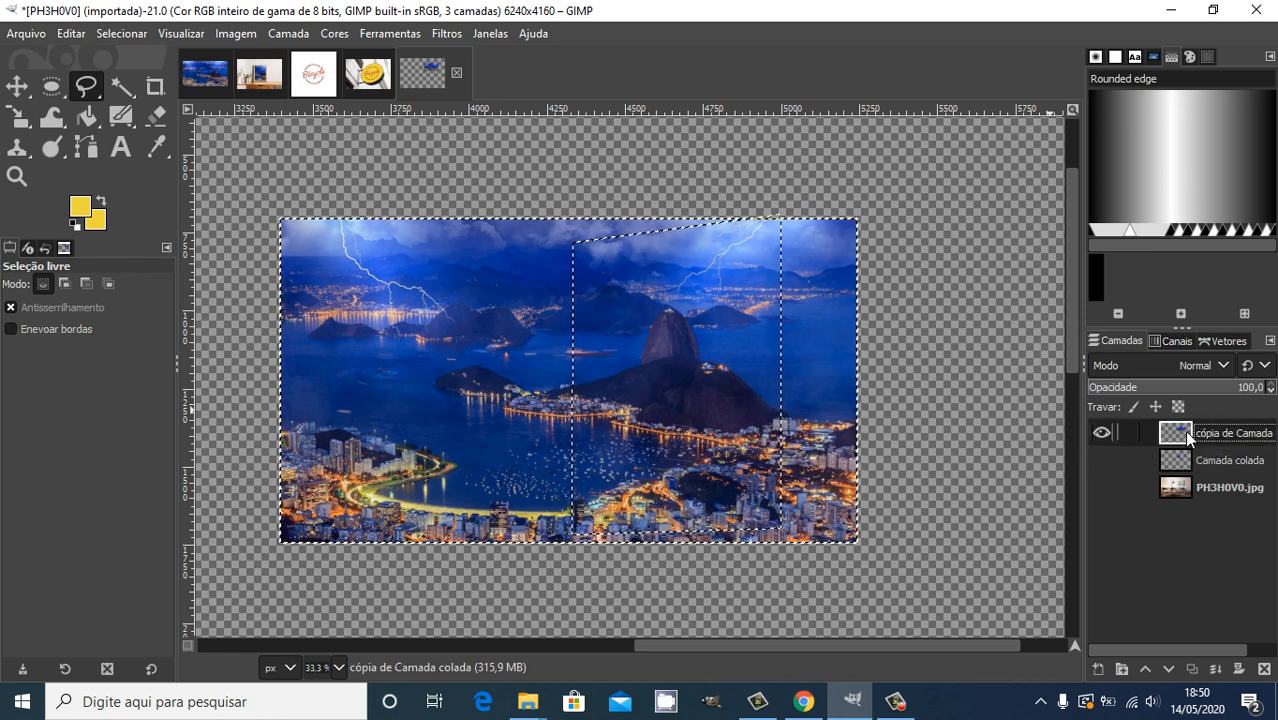
{"action": "left_click", "coordinate": [1187, 437], "text": "alt"}
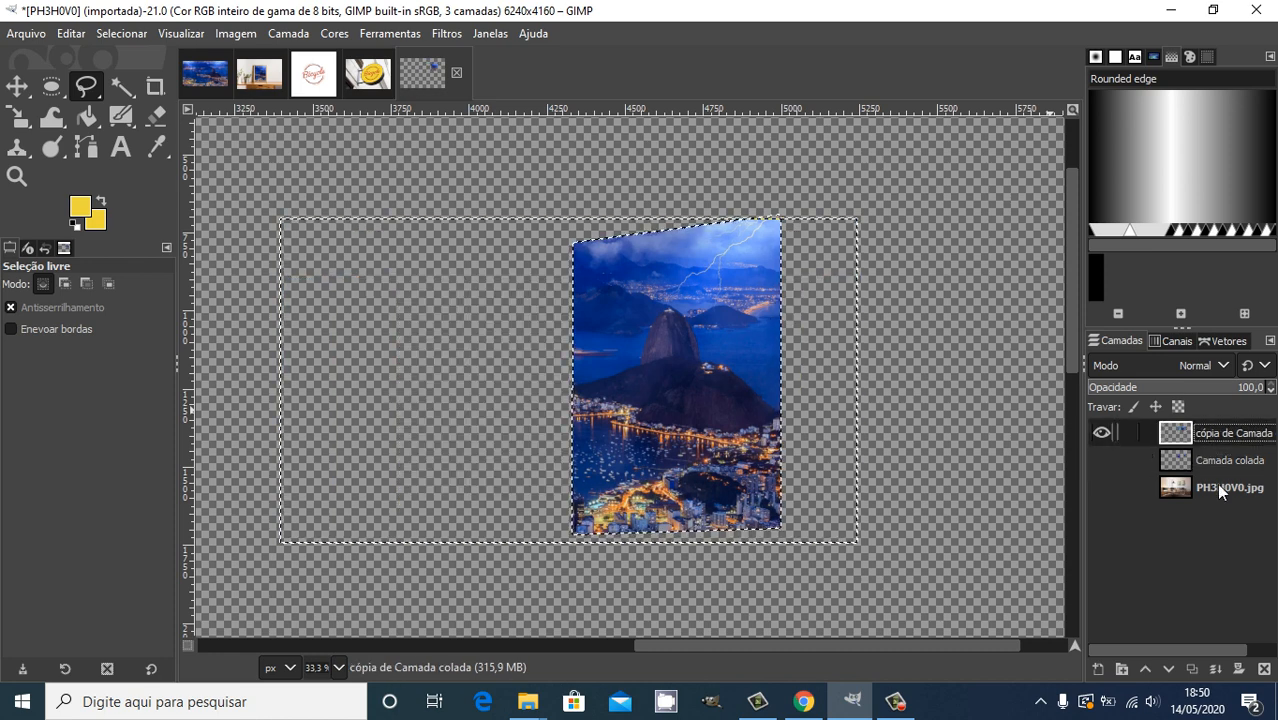
- Show the room layer and both cropped city layers together and check the whole living-room composition
{"action": "left_click", "coordinate": [1106, 489]}
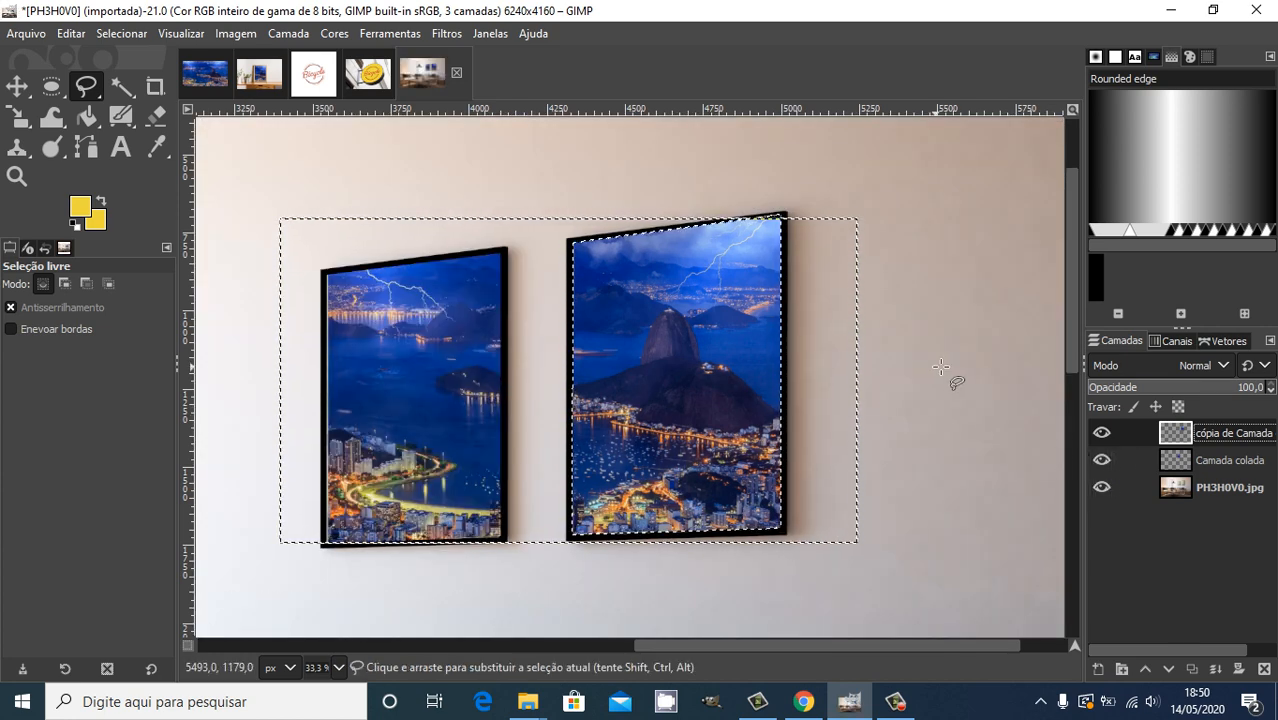
{"action": "mouse_move", "coordinate": [1070, 283]}
{"action": "left_mouse_down"}
{"action": "mouse_move", "coordinate": [1070, 326]}
{"action": "mouse_move", "coordinate": [1071, 286]}
{"action": "mouse_move", "coordinate": [1071, 298]}
{"action": "left_mouse_up"}
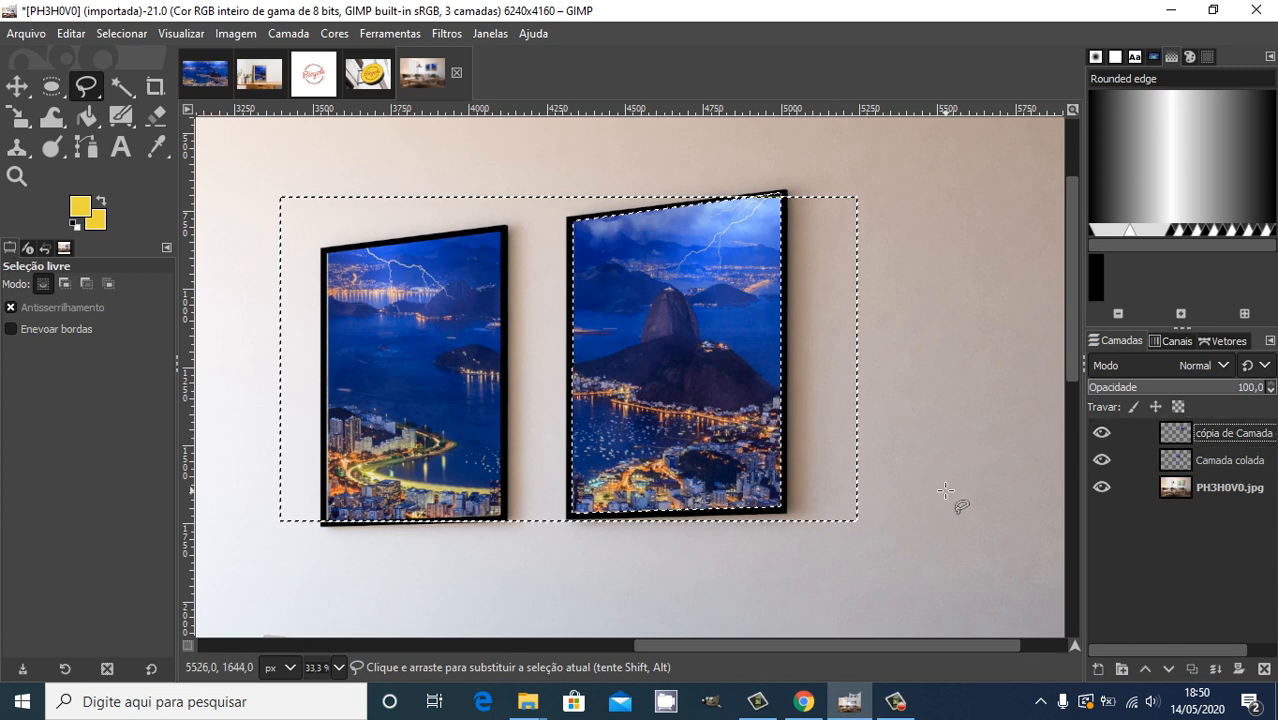
{"action": "key", "text": "z"}
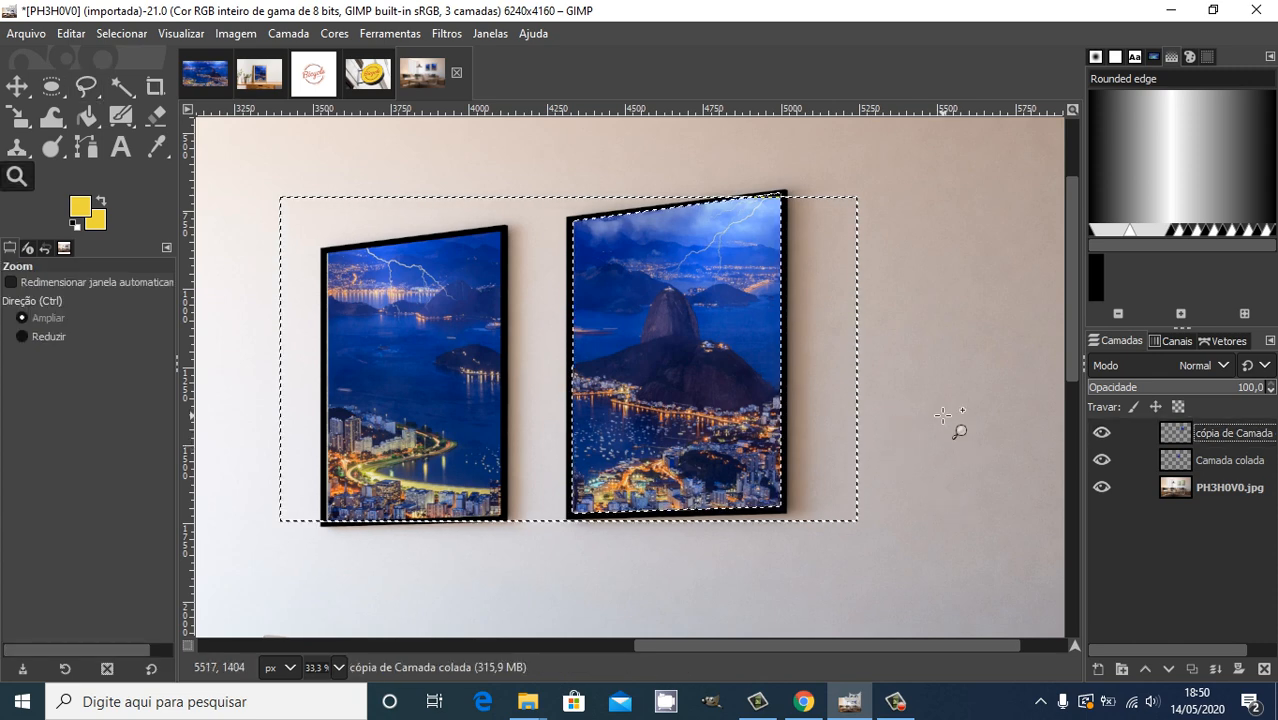
{"action": "left_click", "coordinate": [942, 415], "text": "ctrl"}
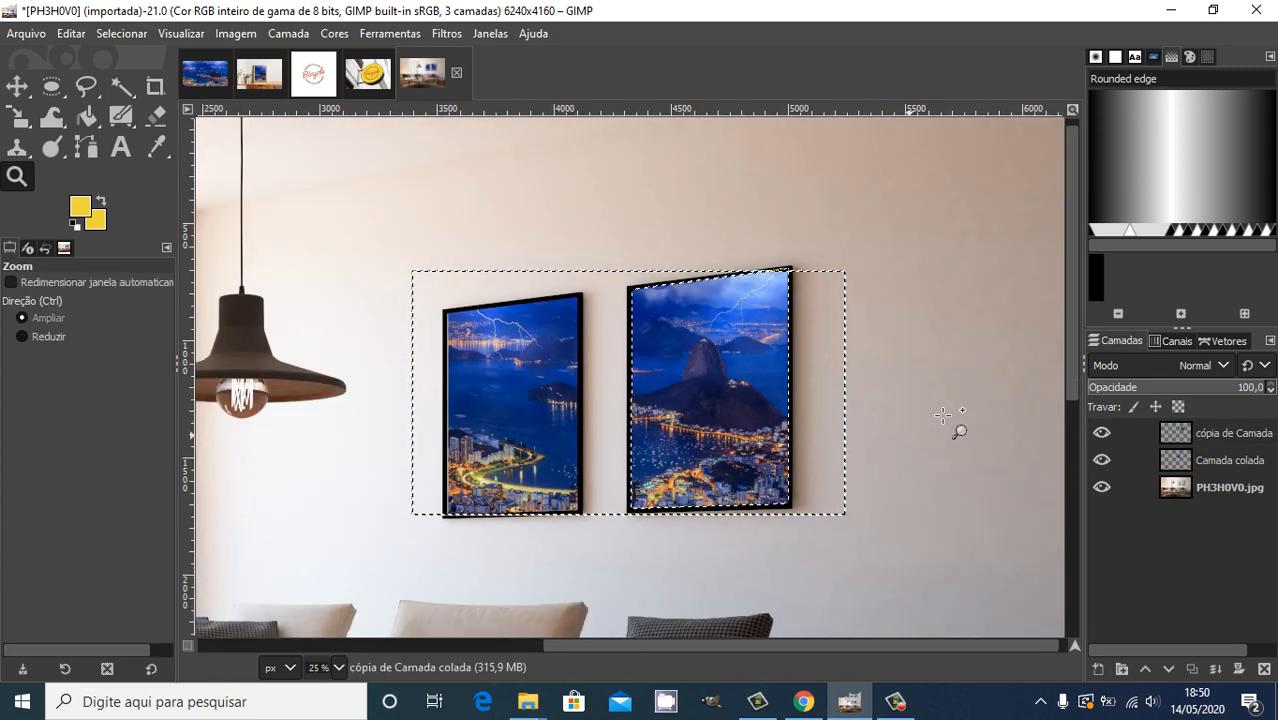
{"action": "left_click", "coordinate": [942, 415]}
{"action": "key", "text": "ctrl"}
{"action": "left_click", "coordinate": [942, 415]}
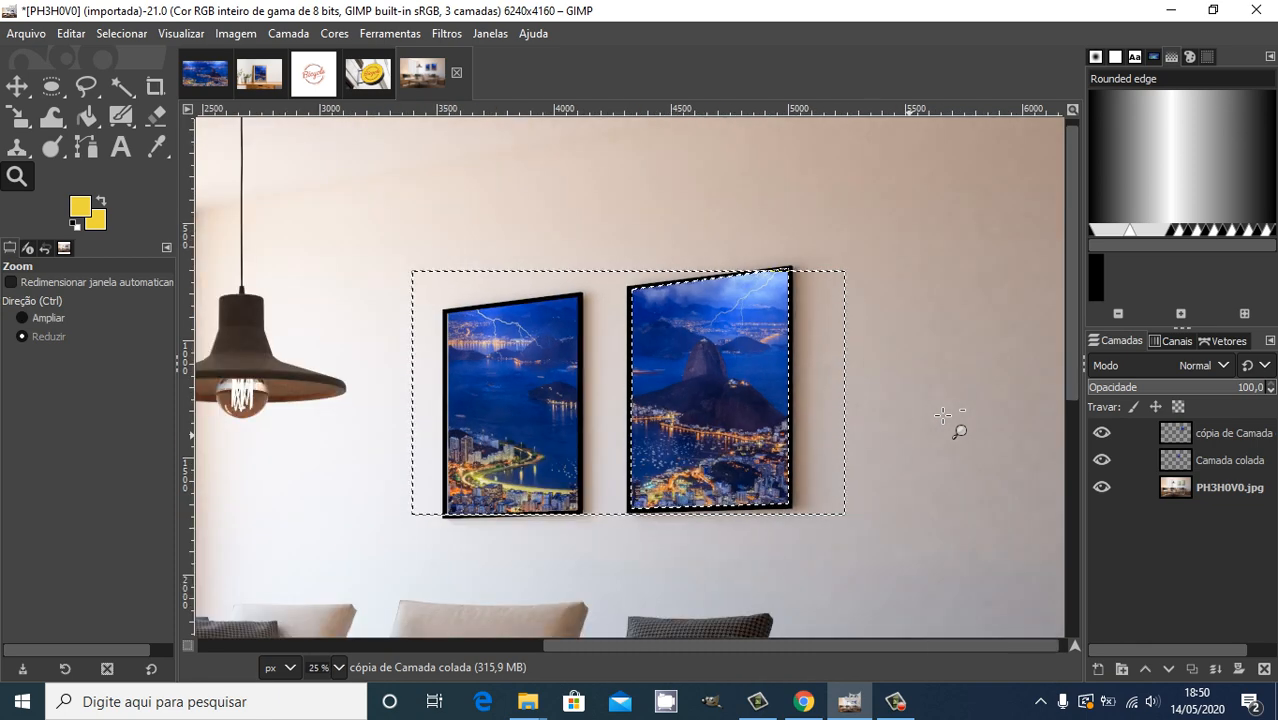
{"action": "left_click", "coordinate": [942, 415]}
{"action": "left_click", "coordinate": [942, 415]}
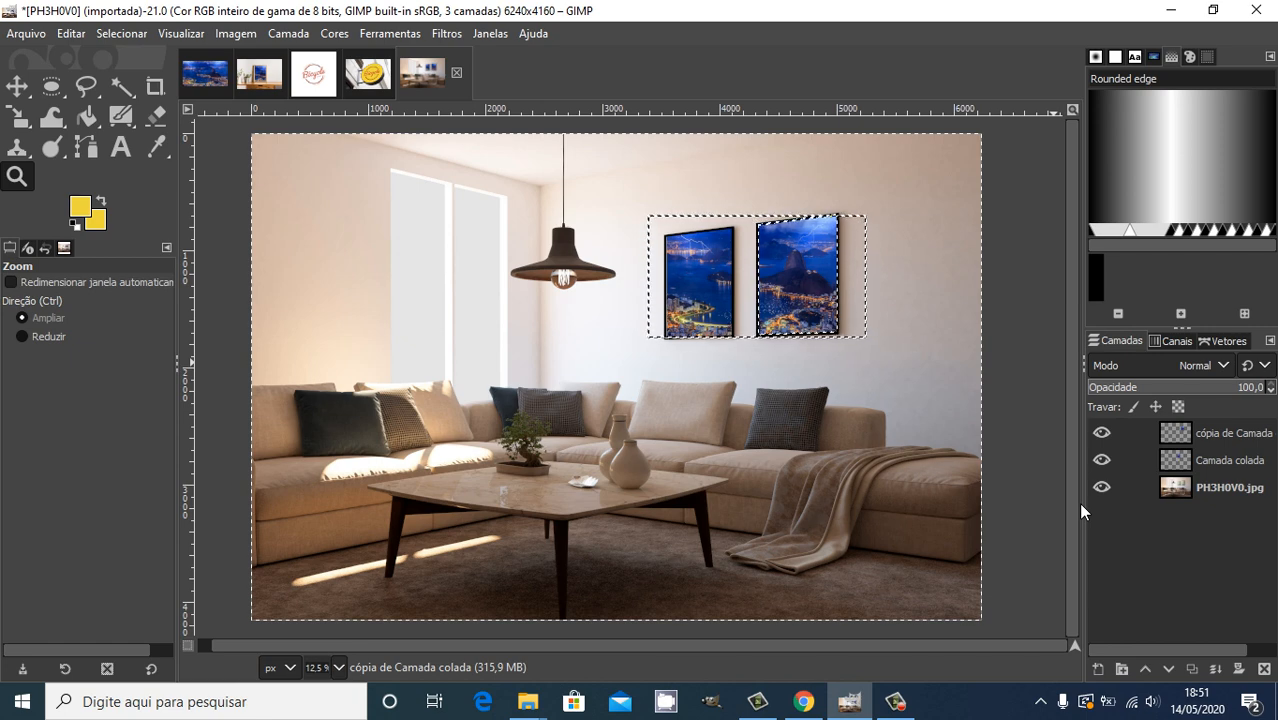
- Switch to Chrome and view the Freepik storefront logo mockup page
{"action": "left_click", "coordinate": [803, 703]}
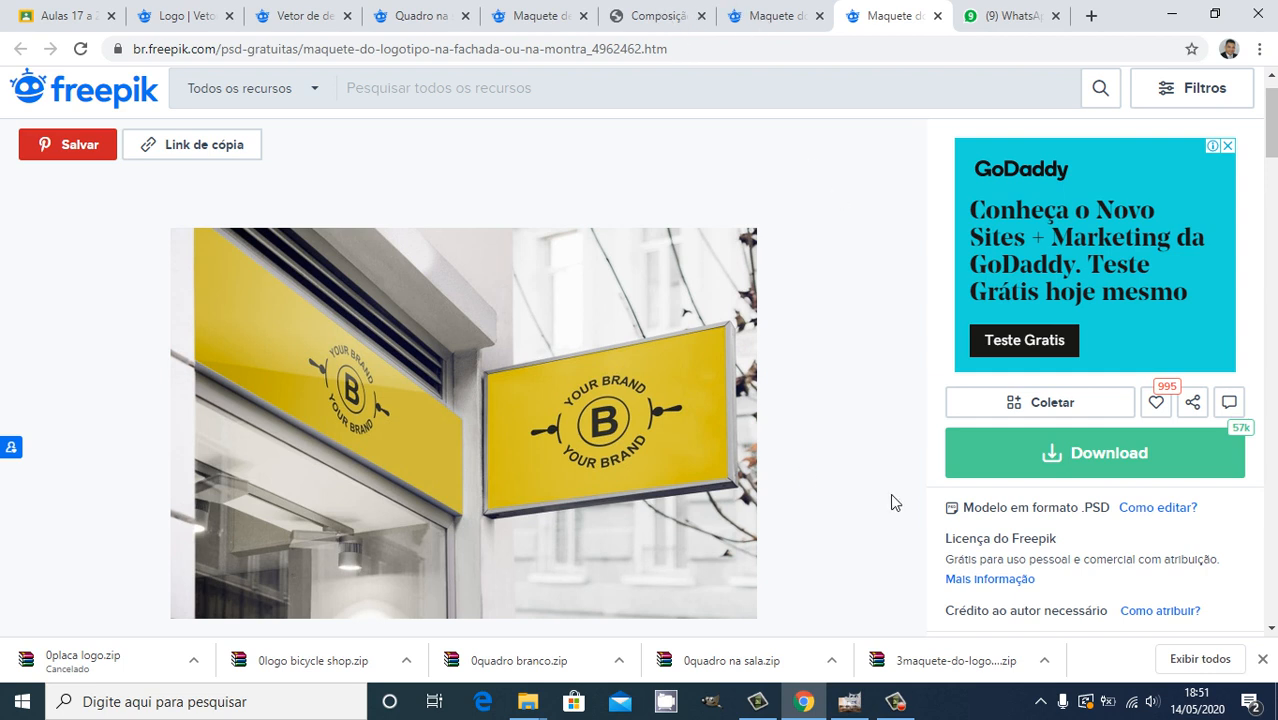
{"action": "left_click", "coordinate": [852, 703]}
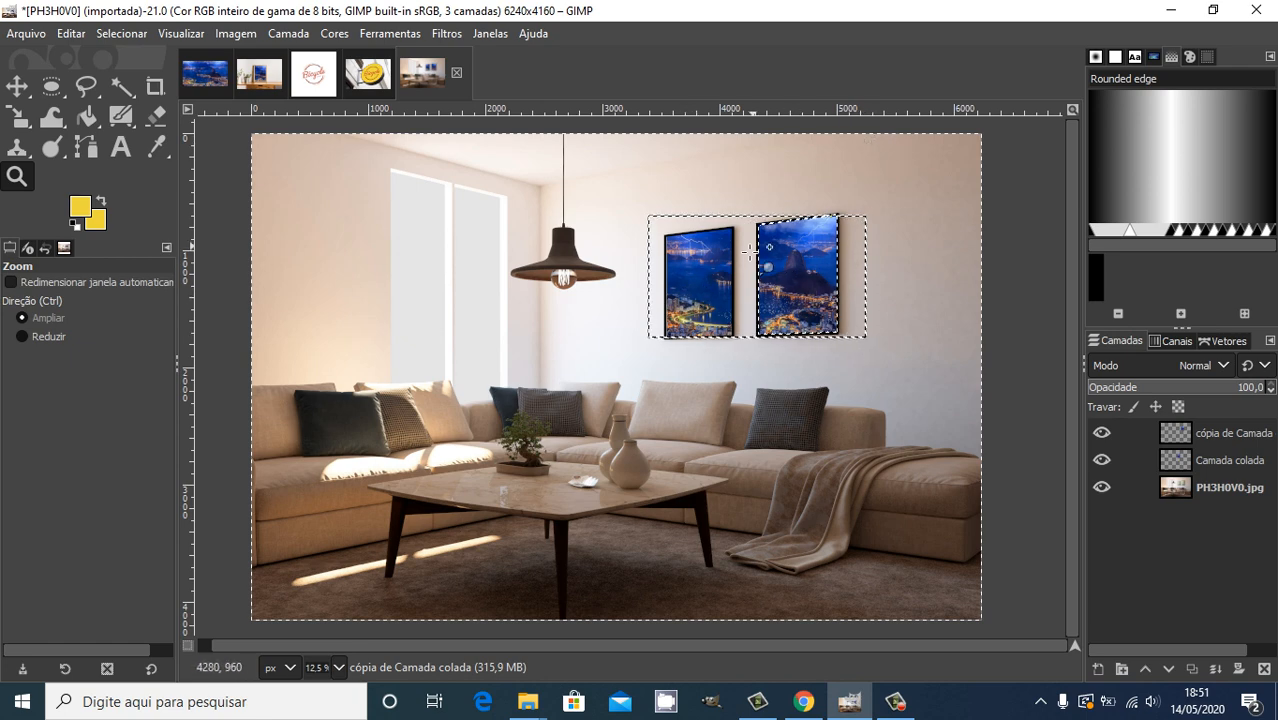
{"action": "left_click", "coordinate": [808, 710]}
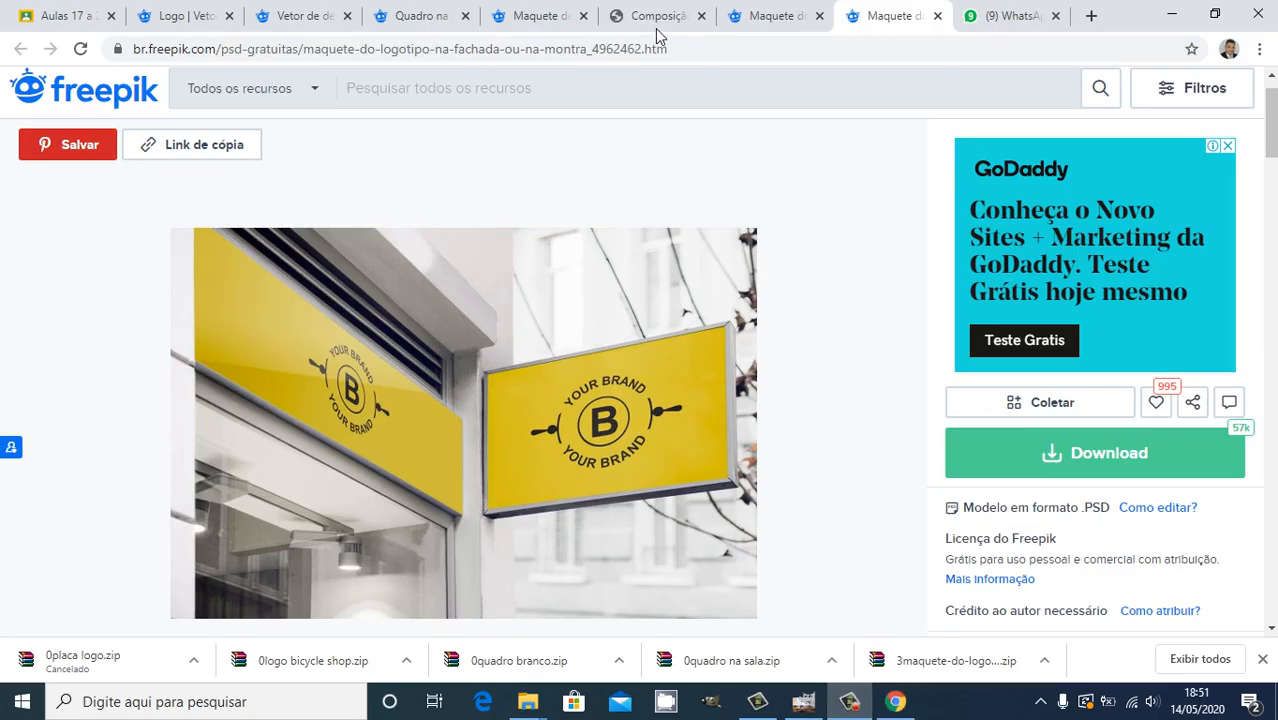
{"action": "left_click", "coordinate": [850, 708]}
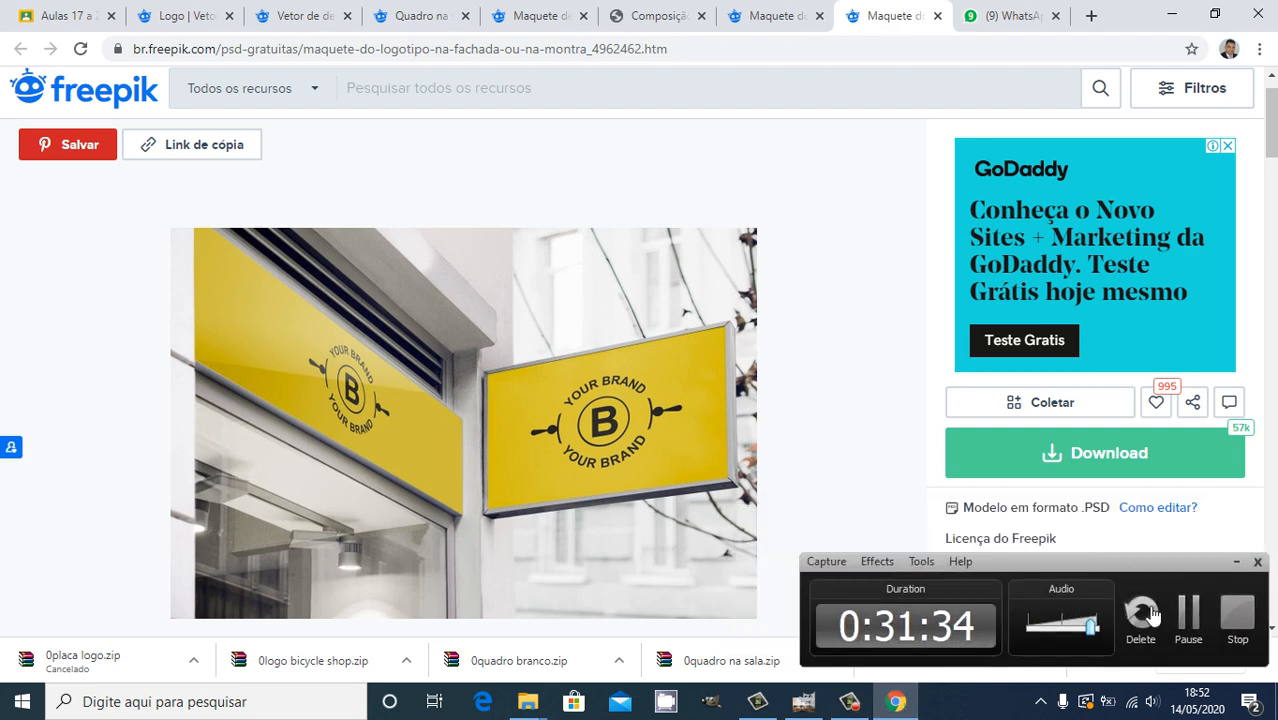
{"action": "left_click", "coordinate": [1189, 612]}
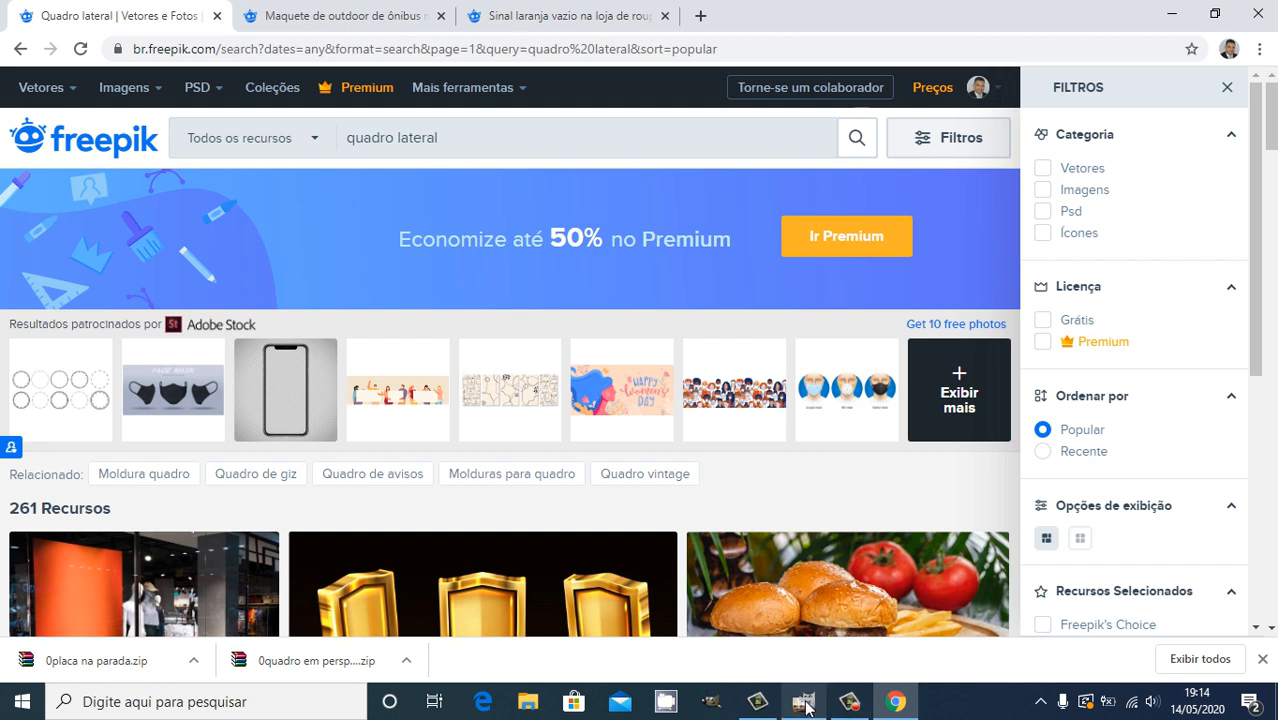
{"action": "left_click", "coordinate": [851, 706]}
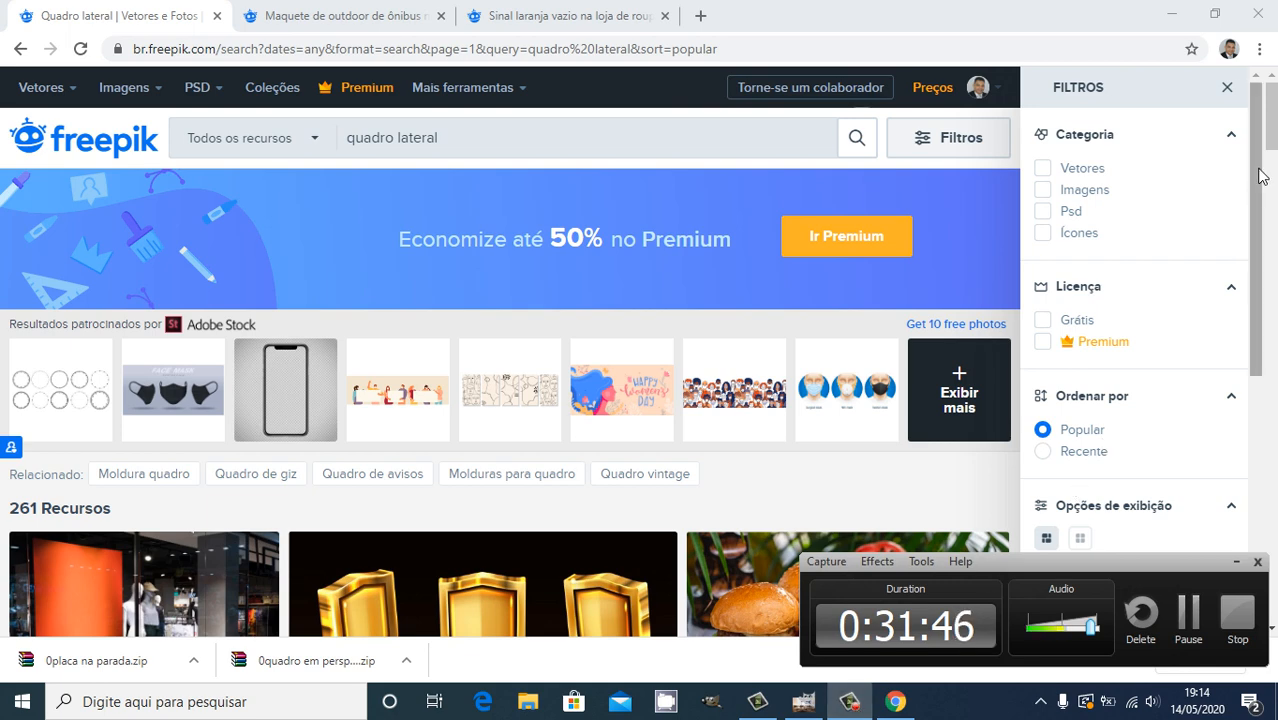
- Examine the Freepik results for "quadro lateral", then compare the night bus-stop billboard mockup with the blank orange clothing-store sign photo
{"action": "scroll", "coordinate": [1266, 172], "scroll_direction": "down", "scroll_amount": 3}
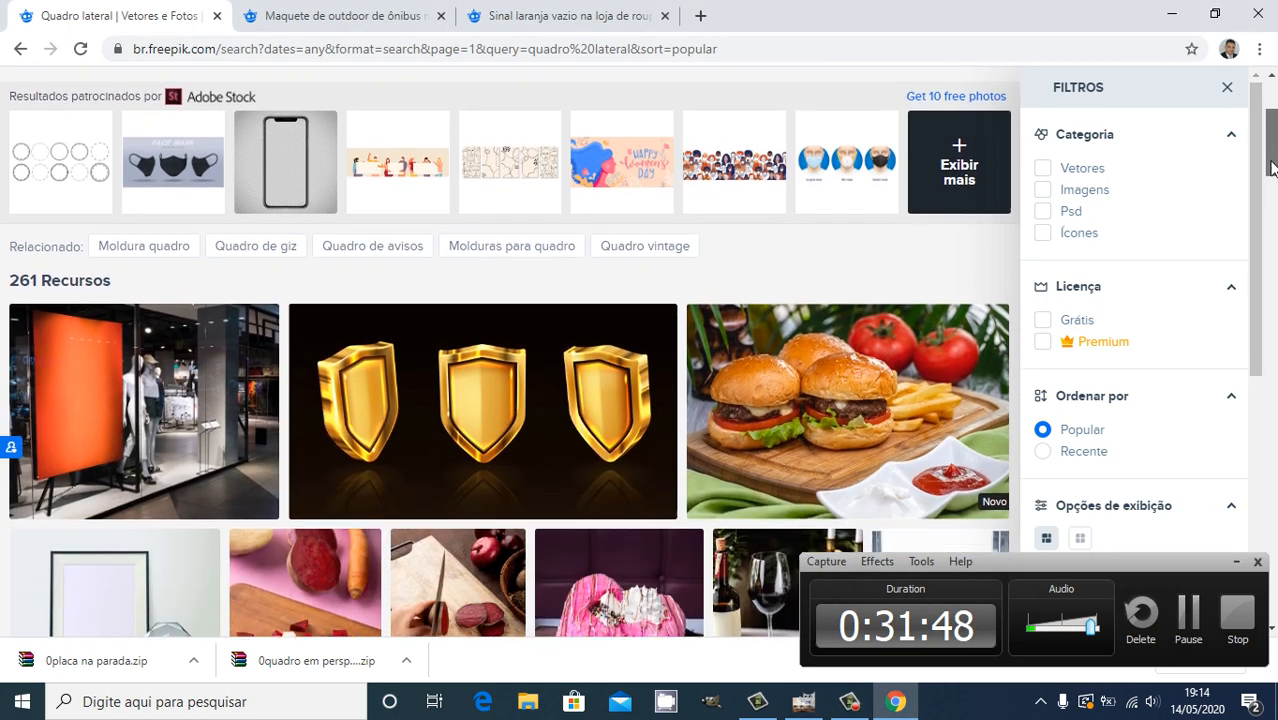
{"action": "left_click_drag", "start_coordinate": [1270, 168], "coordinate": [1270, 183]}
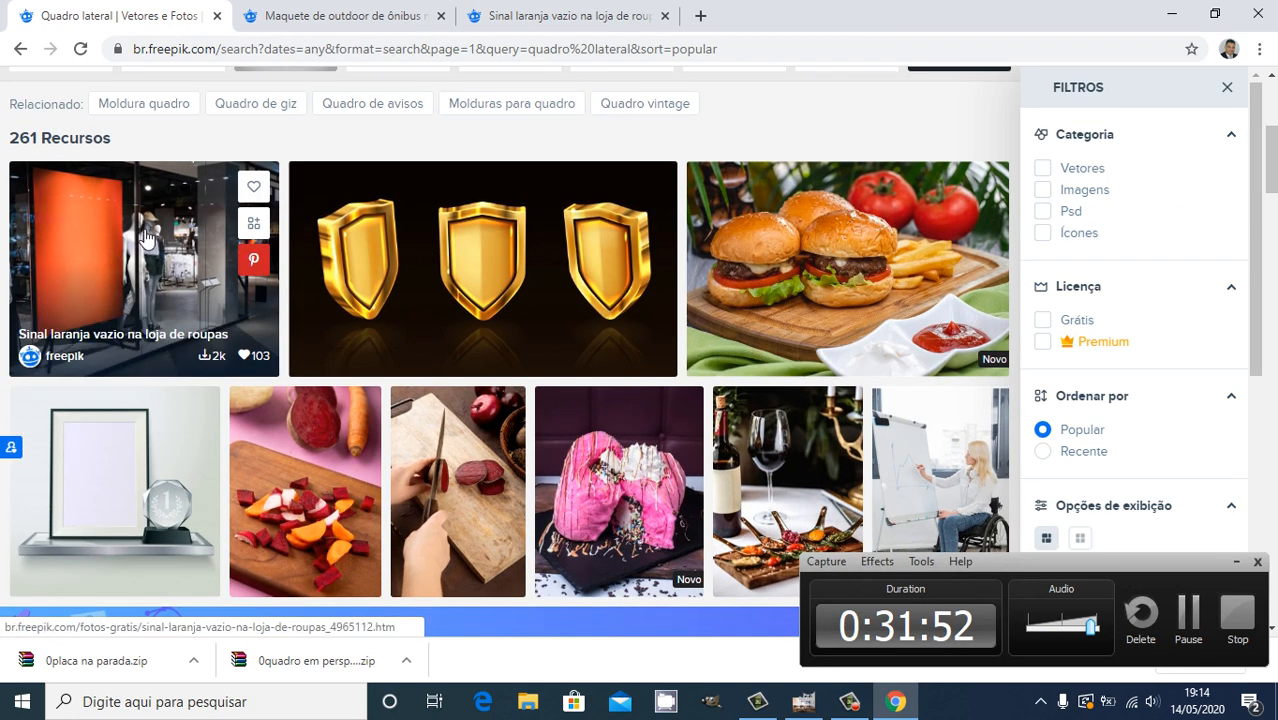
{"action": "scroll", "coordinate": [560, 97], "scroll_direction": "up", "scroll_amount": 3}
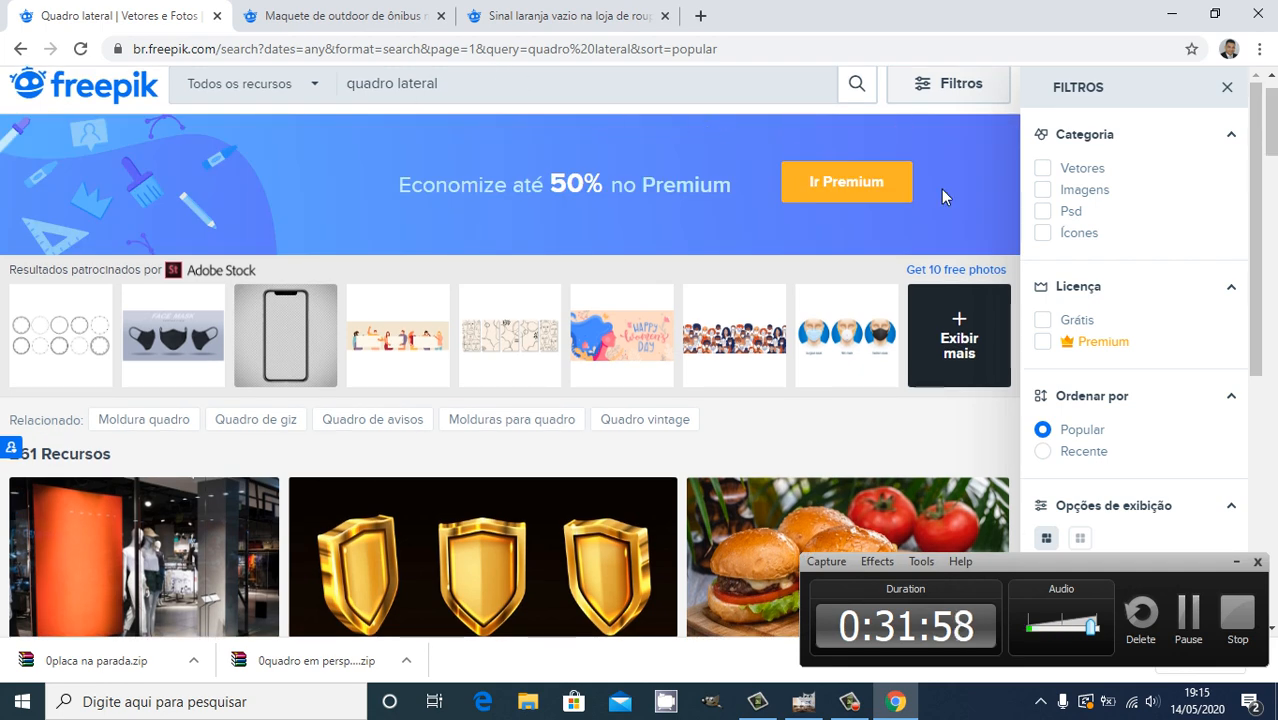
{"action": "left_click_drag", "start_coordinate": [1272, 140], "coordinate": [1272, 182]}
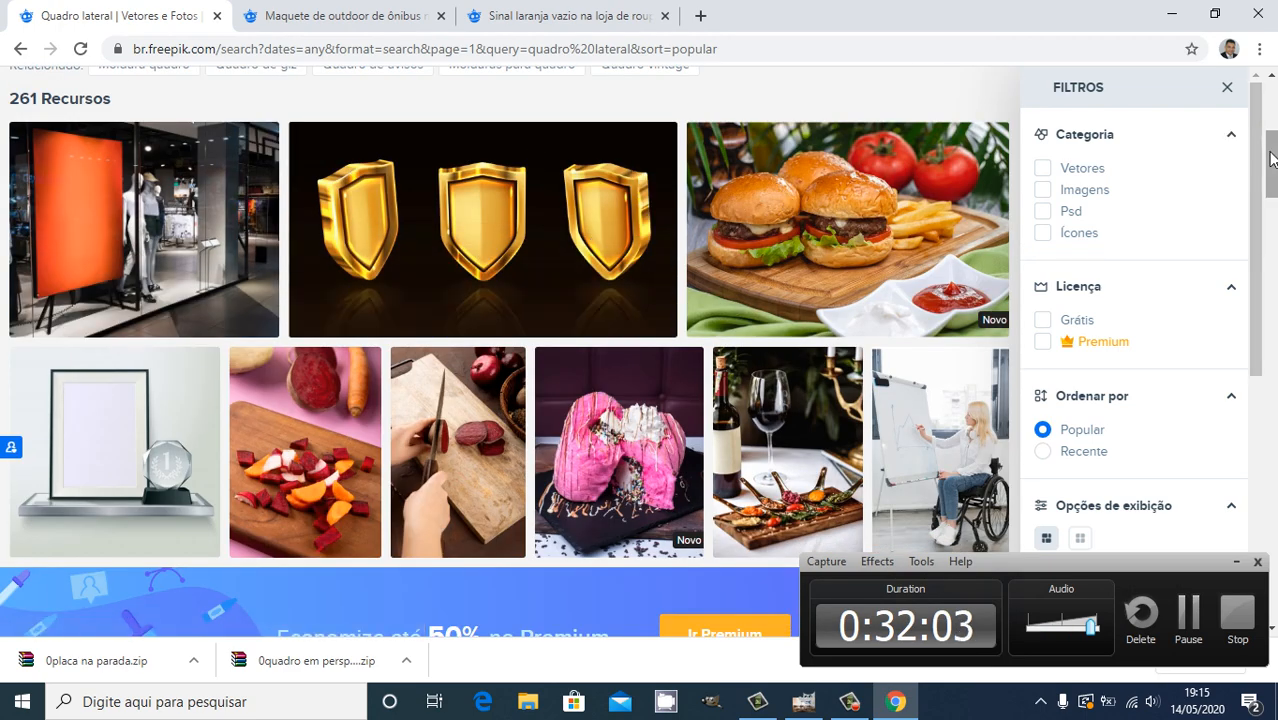
{"action": "left_click_drag", "start_coordinate": [1270, 165], "coordinate": [1262, 107]}
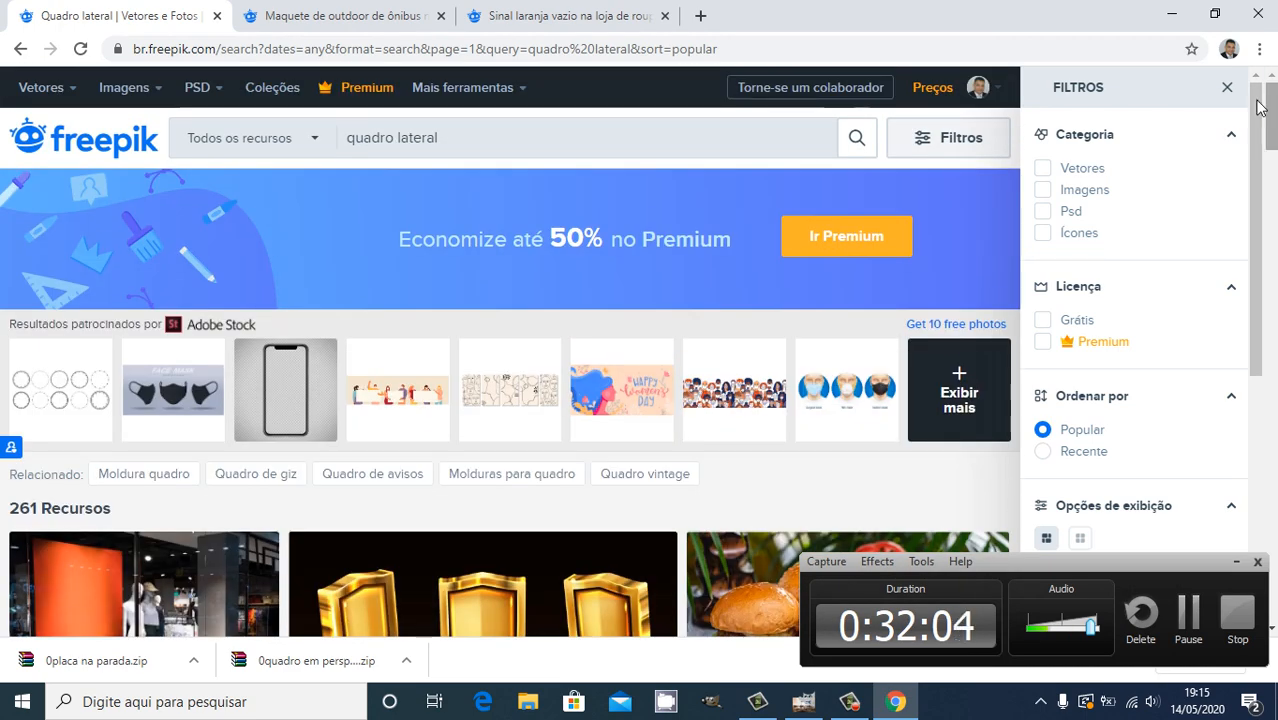
{"action": "left_click", "coordinate": [345, 20]}
{"action": "left_click", "coordinate": [895, 199]}
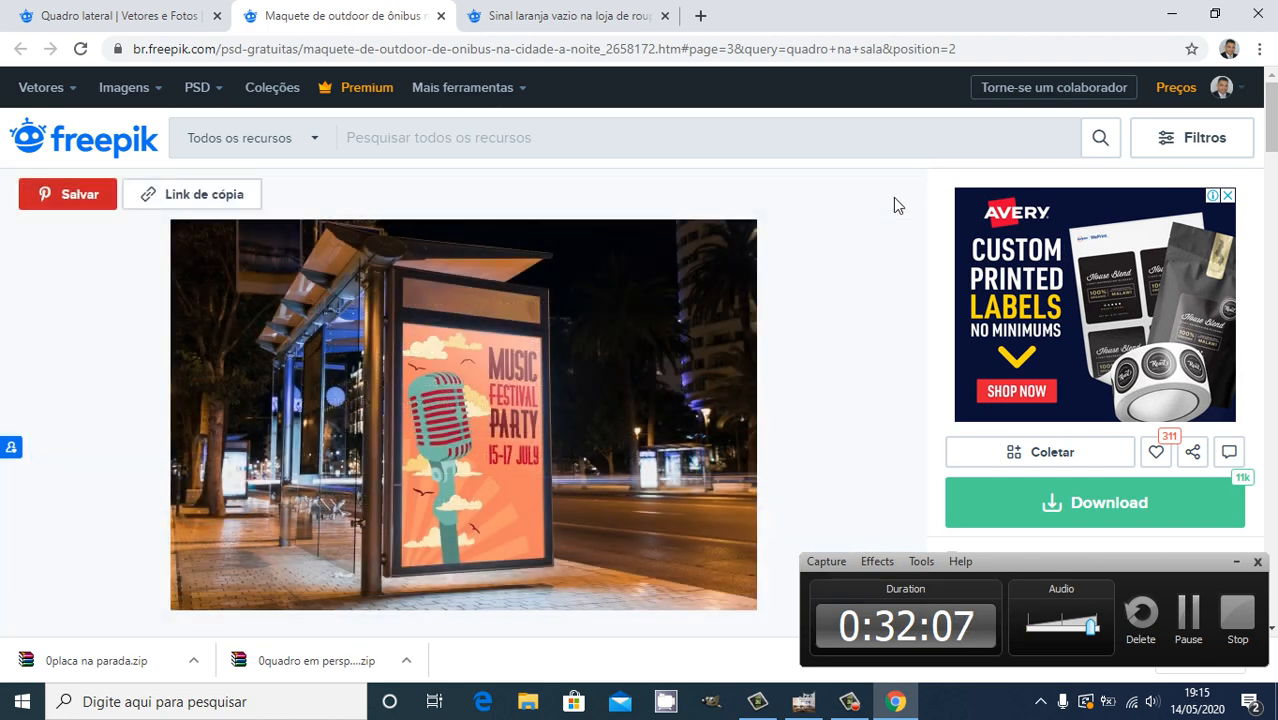
{"action": "left_click", "coordinate": [548, 20]}
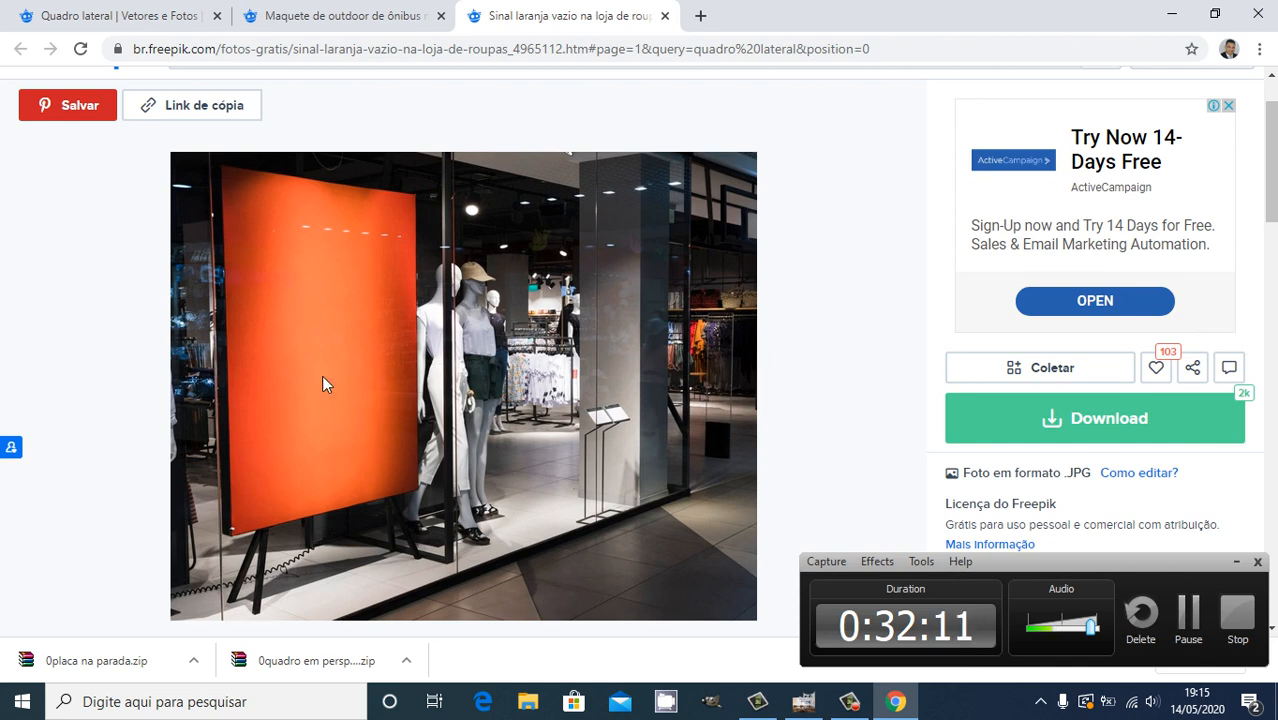
{"action": "left_click", "coordinate": [328, 17]}
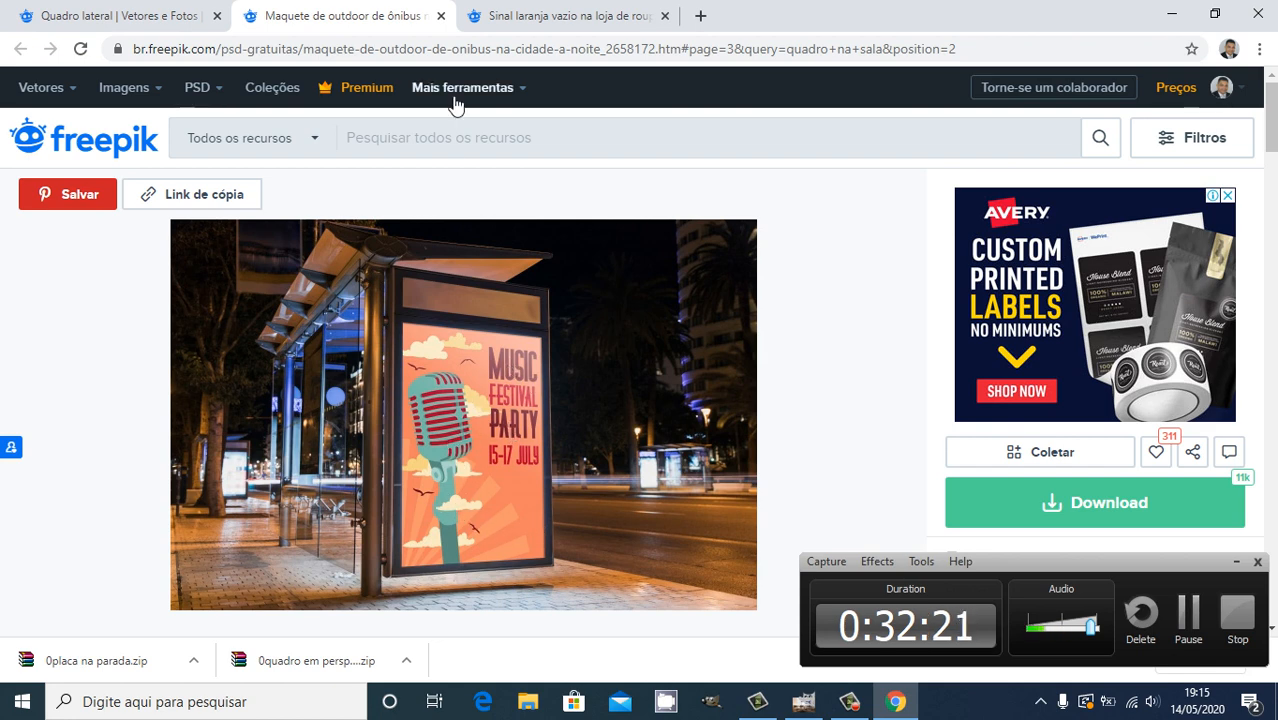
{"action": "left_click", "coordinate": [522, 16]}
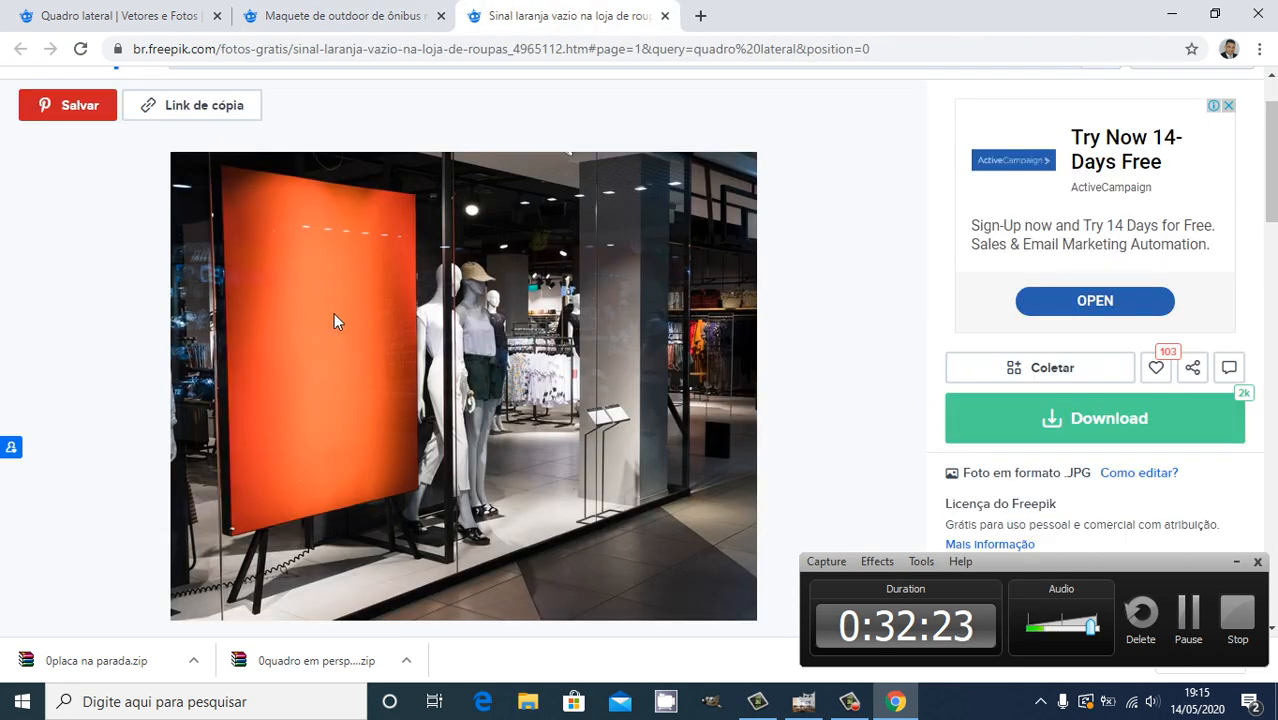
{"action": "left_click", "coordinate": [322, 17]}
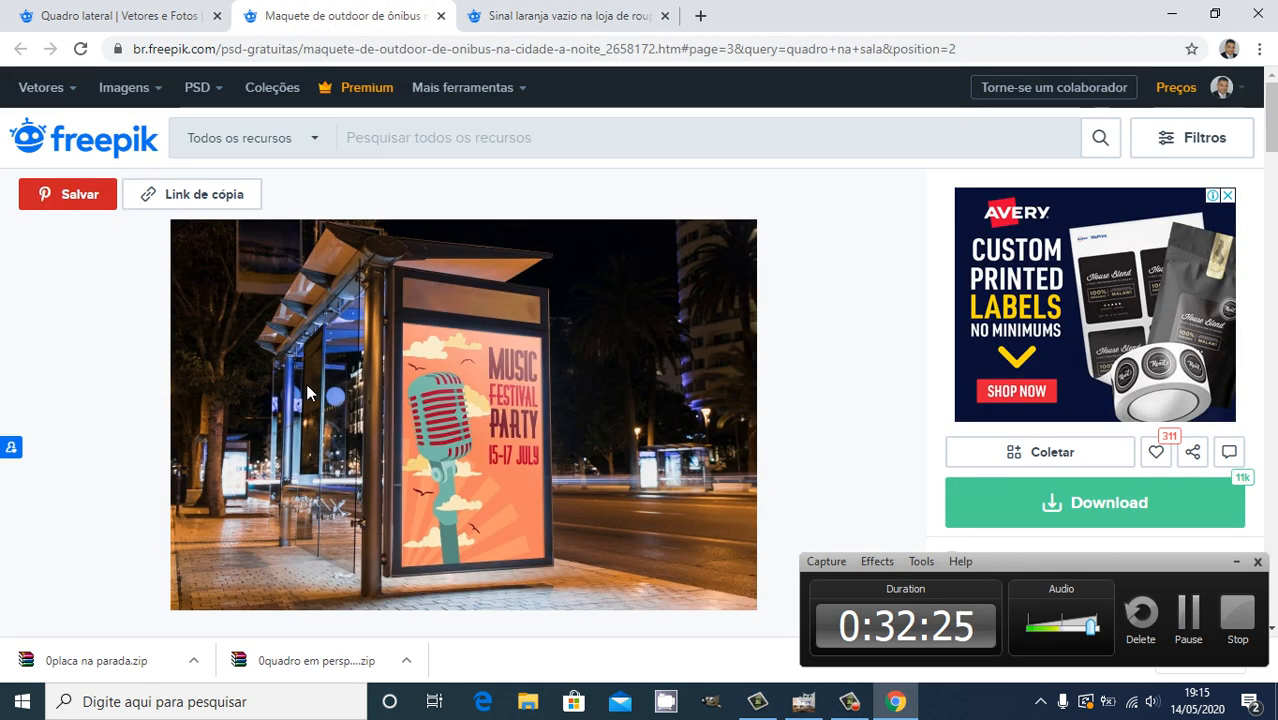
- Show the downloaded archive 0placa na parada.zip in its folder
{"action": "right_click", "coordinate": [134, 665]}
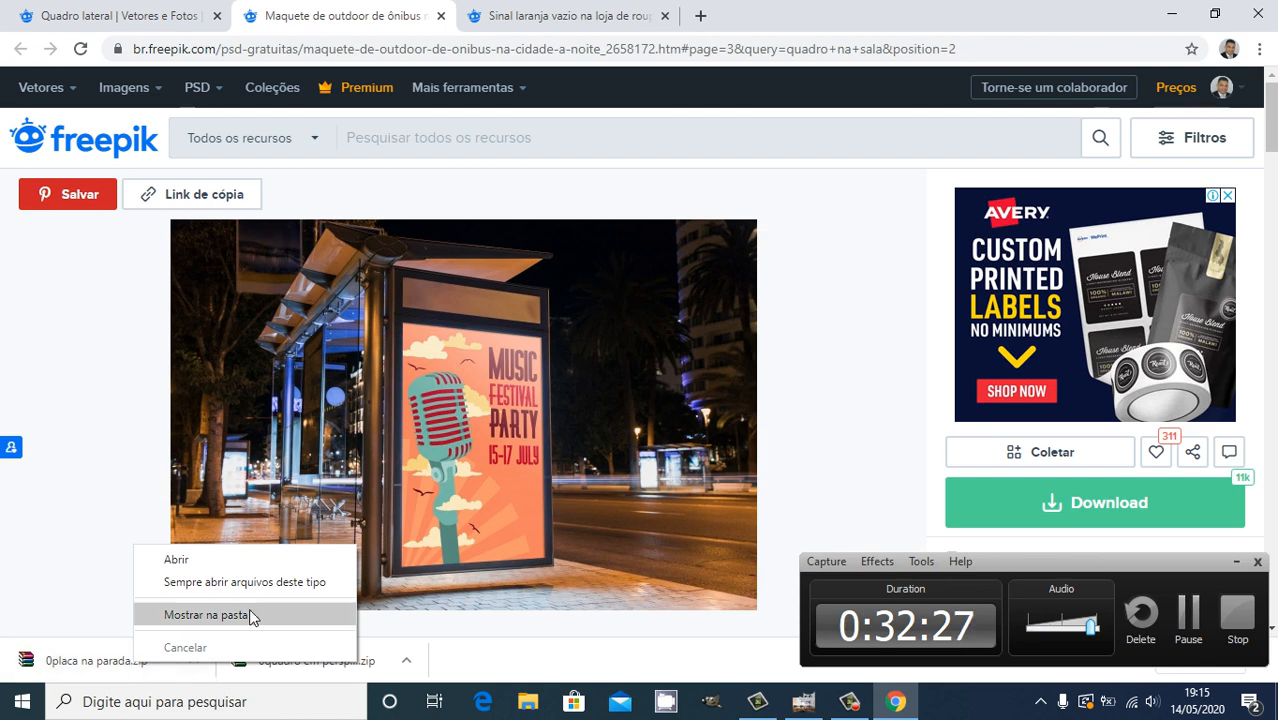
{"action": "left_click", "coordinate": [100, 668]}
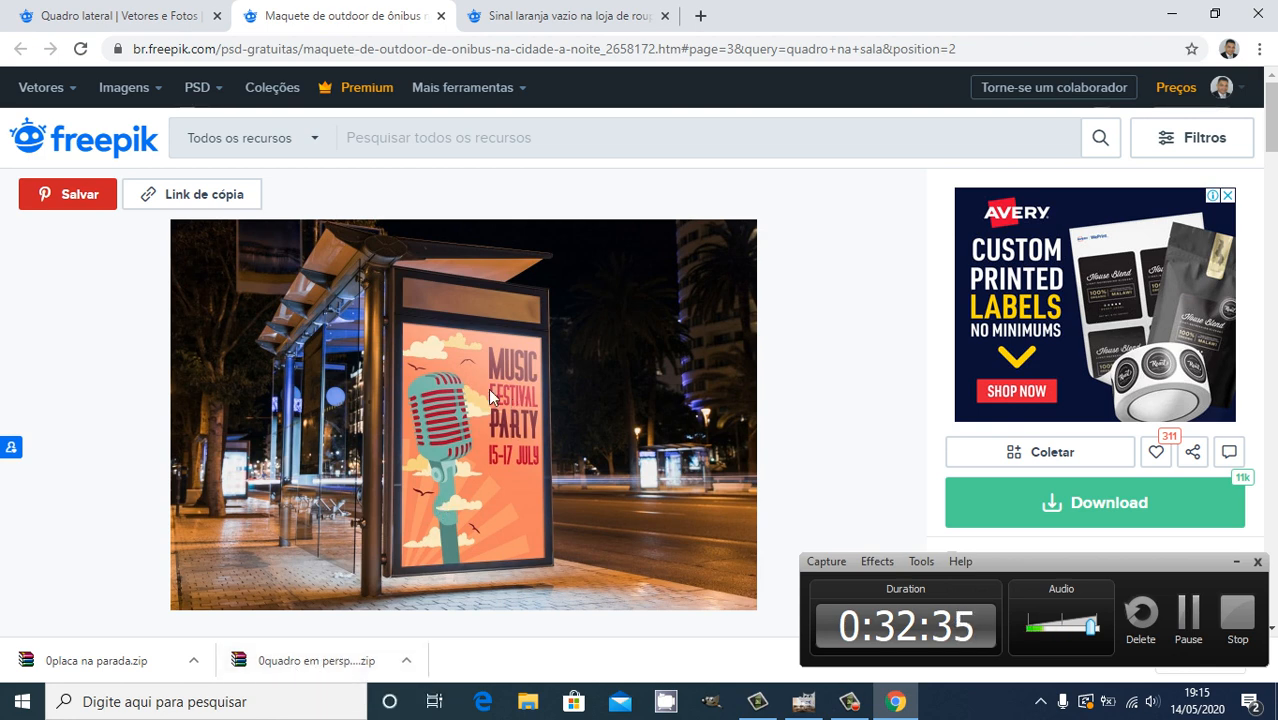
{"action": "left_click", "coordinate": [555, 18]}
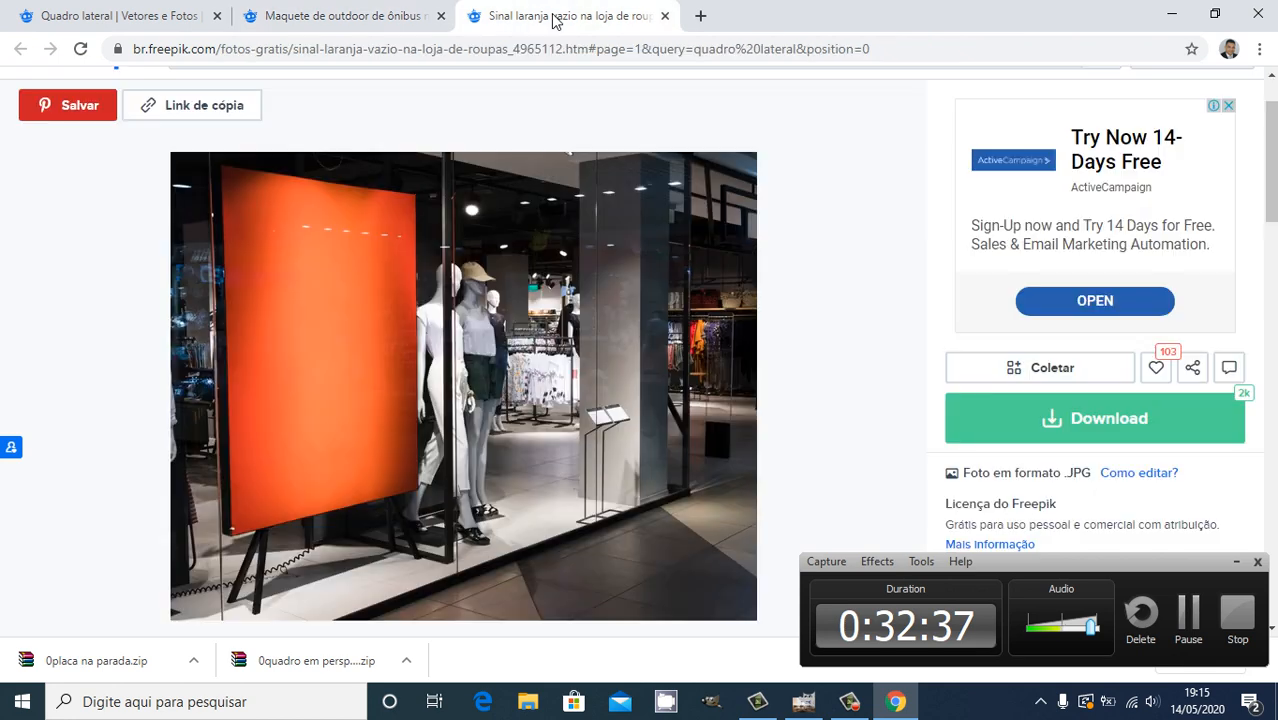
{"action": "right_click", "coordinate": [125, 670]}
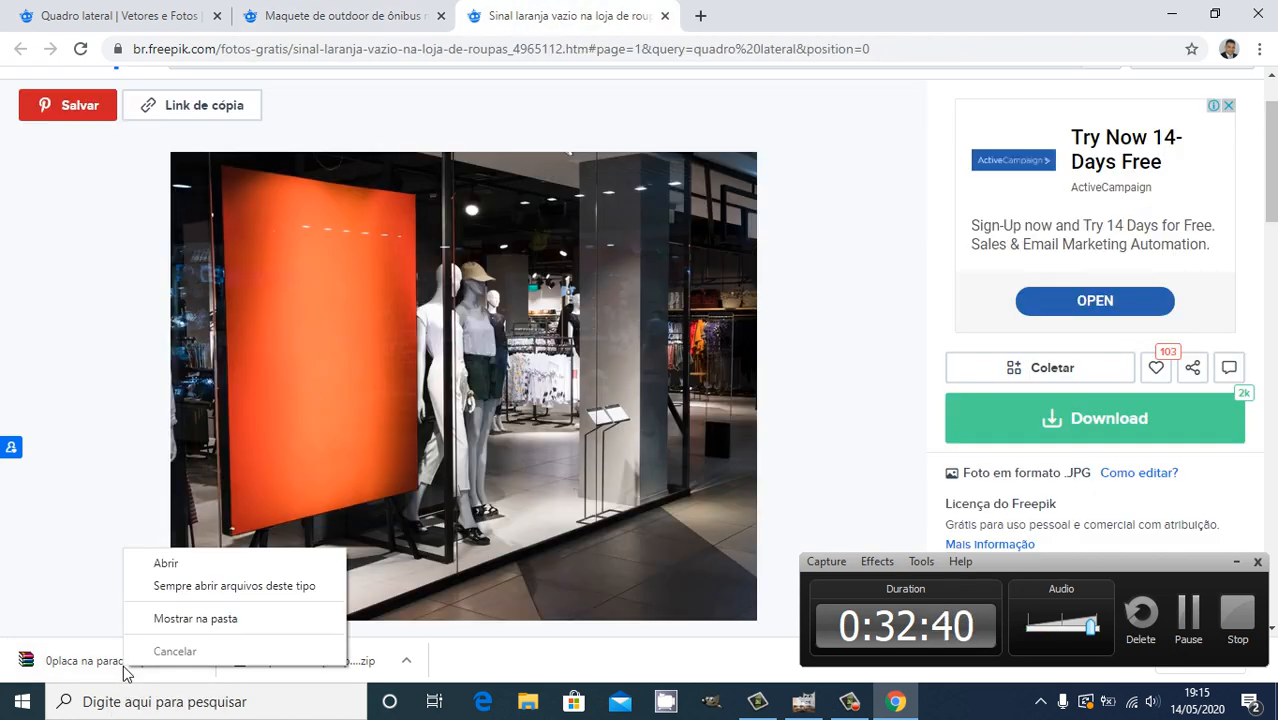
{"action": "left_click", "coordinate": [233, 618]}
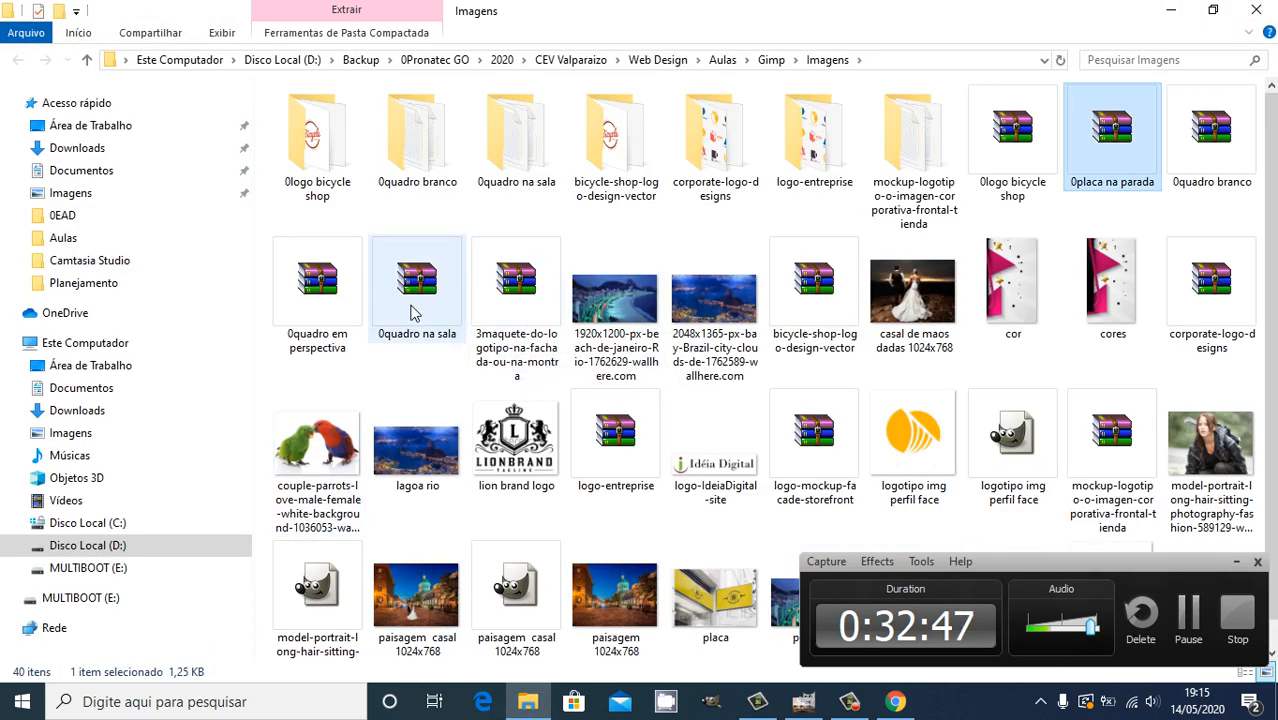
- Try to extract the 0placa na parada archive into its own folder
{"action": "double_click", "coordinate": [1131, 130]}
{"action": "right_click", "coordinate": [1140, 145]}
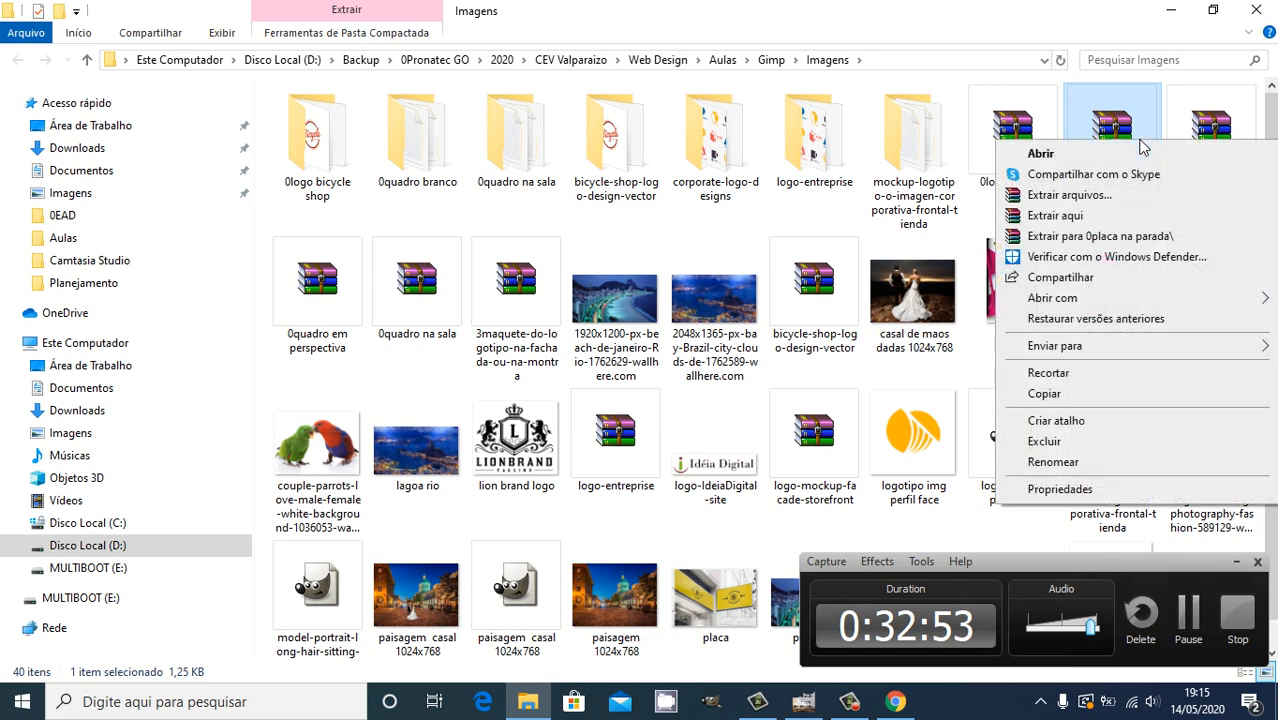
{"action": "left_click", "coordinate": [1118, 241]}
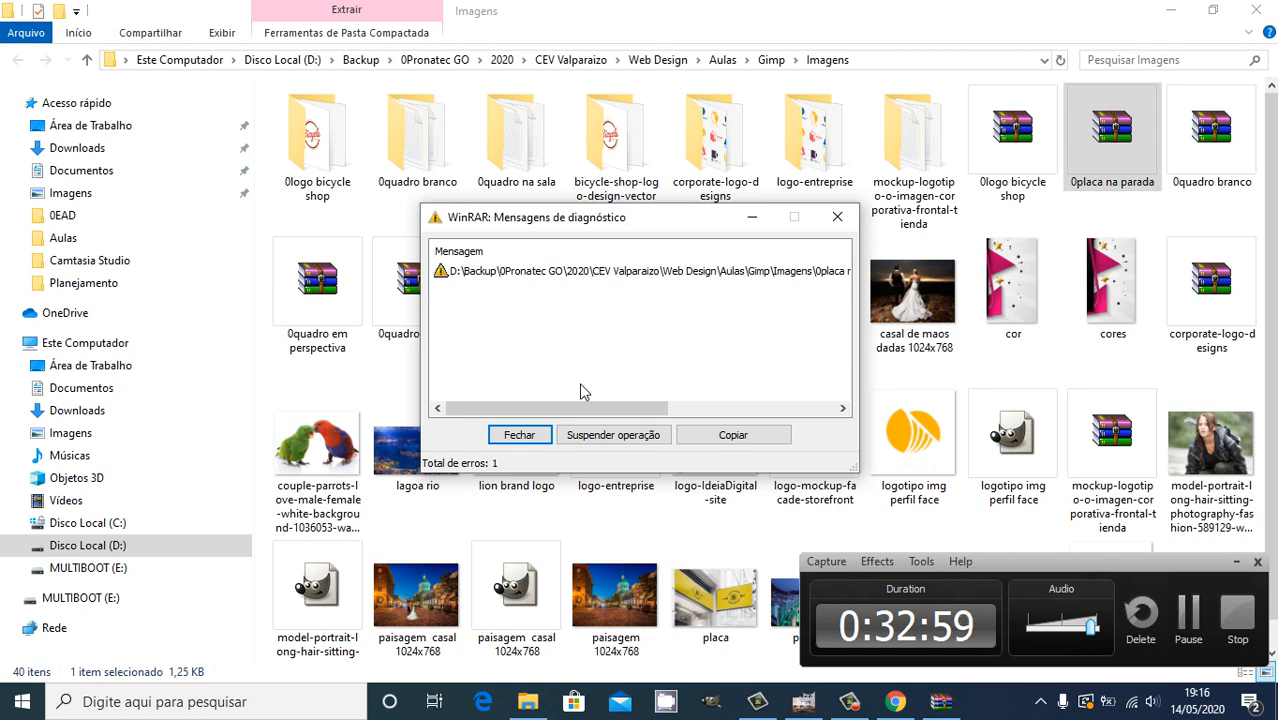
{"action": "left_click", "coordinate": [530, 440]}
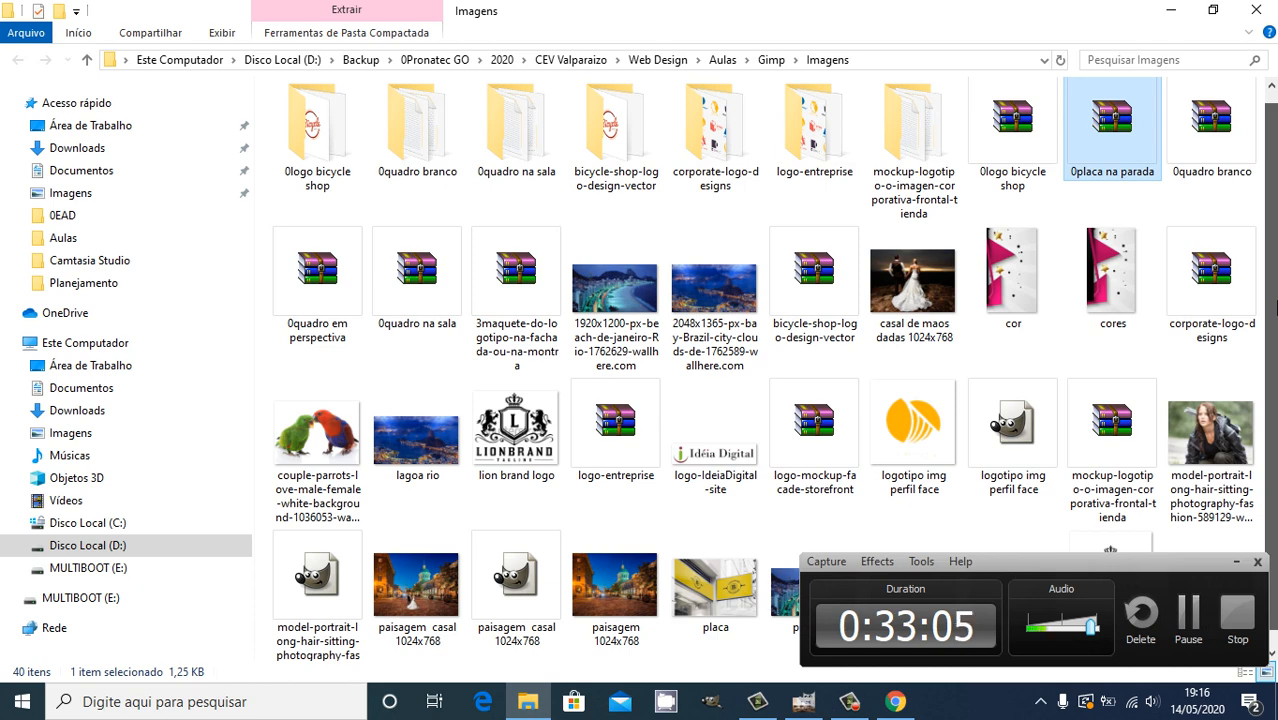
- Extract the 0quadro em perspectiva archive into a folder of the same name
{"action": "right_click", "coordinate": [343, 297]}
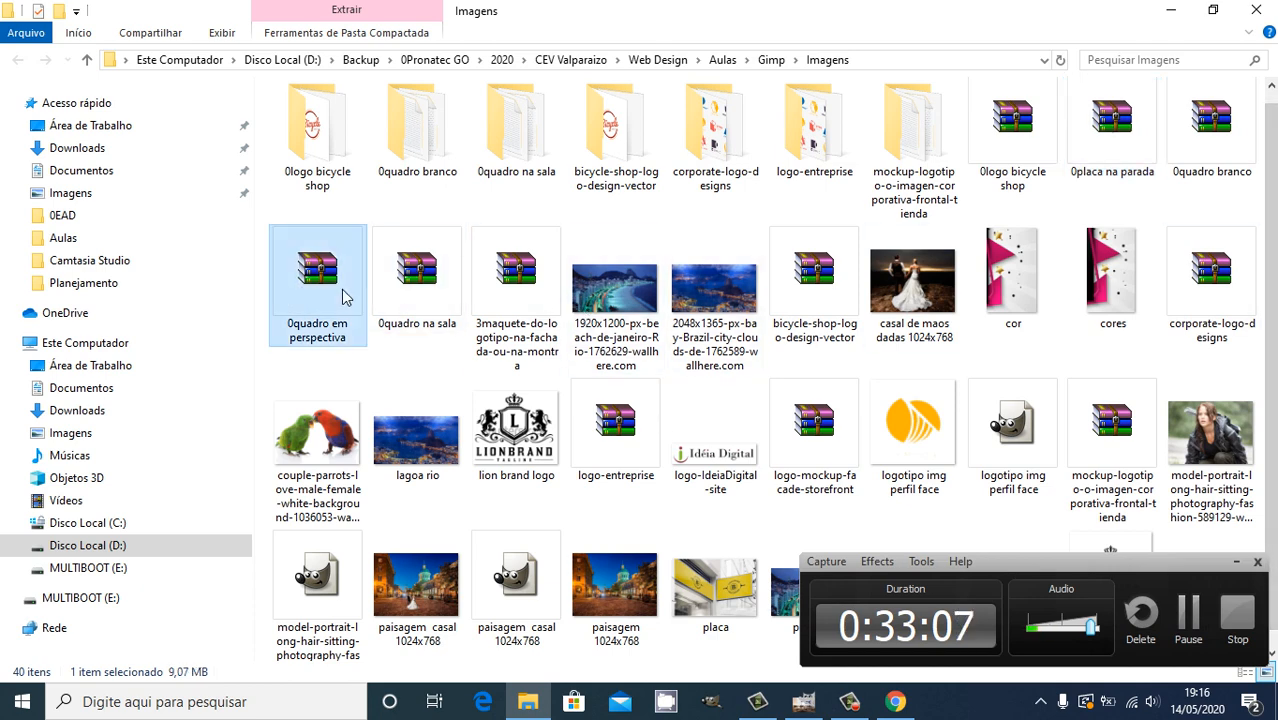
{"action": "left_click", "coordinate": [486, 388]}
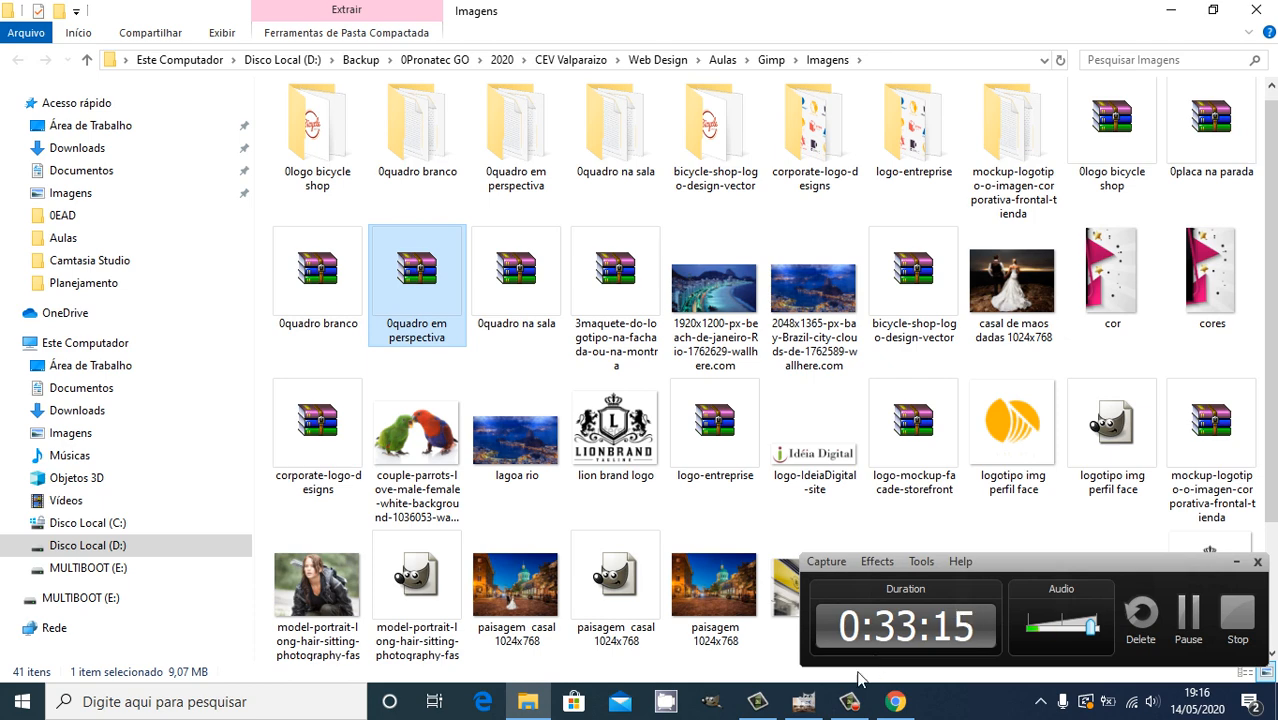
- Return to Chrome and open the night bus-stop billboard mockup image in its own tab
{"action": "left_click", "coordinate": [896, 701]}
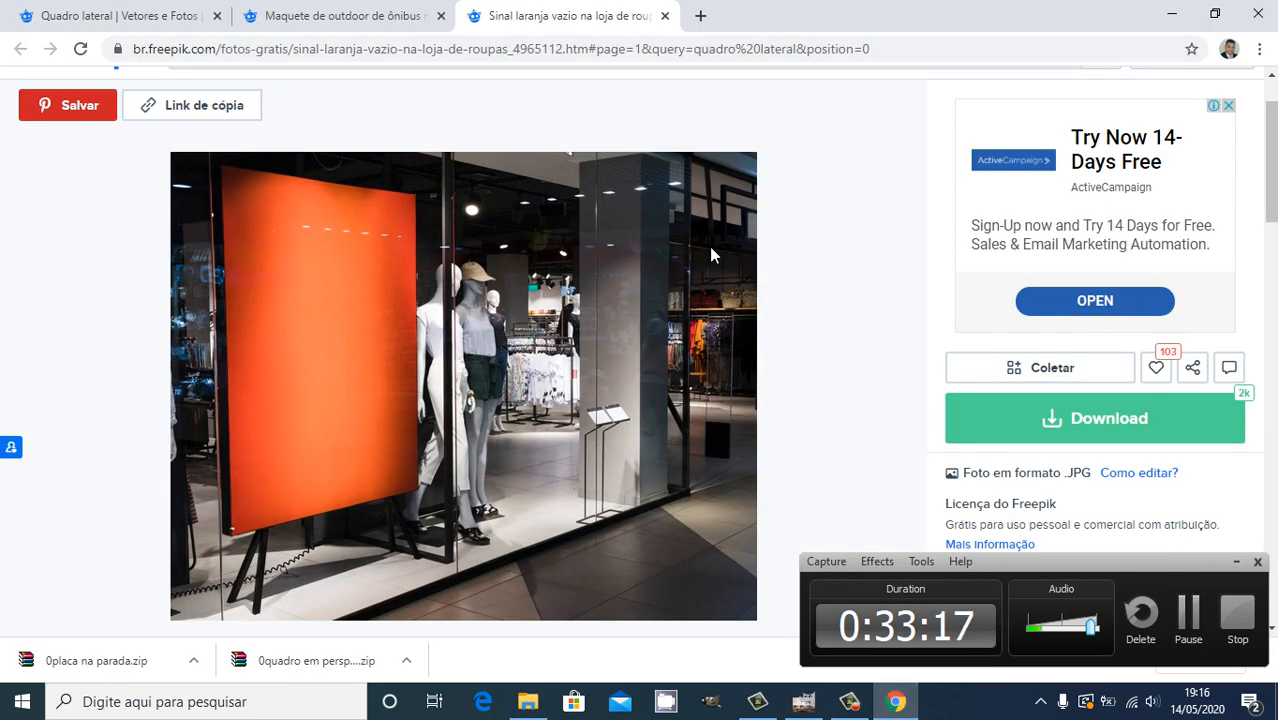
{"action": "left_click", "coordinate": [352, 16]}
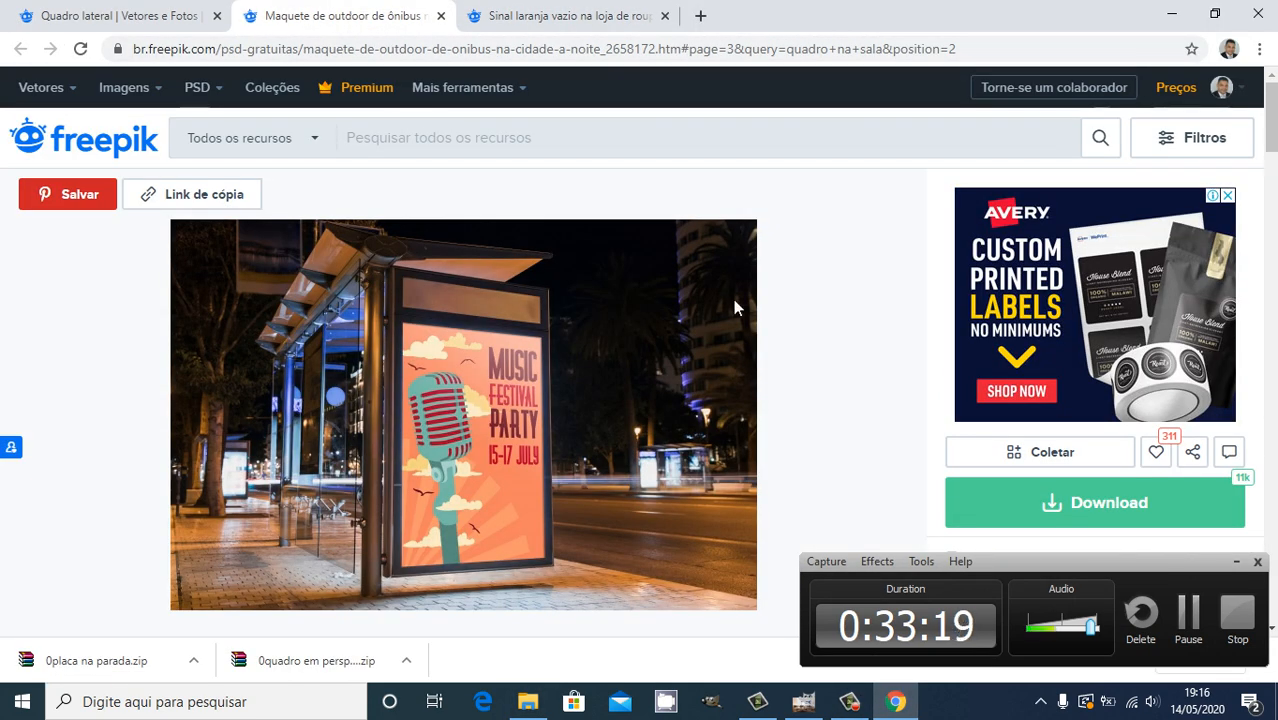
{"action": "scroll", "coordinate": [602, 314], "scroll_direction": "down", "scroll_amount": 1}
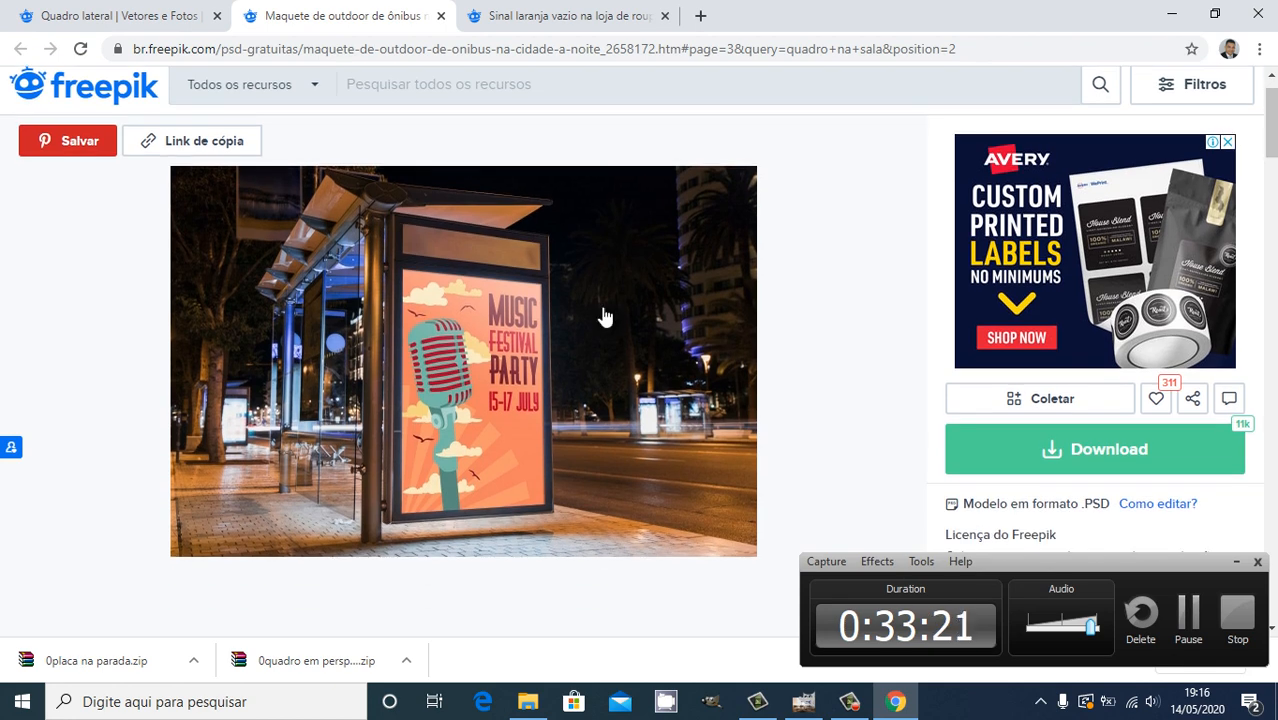
{"action": "right_click", "coordinate": [465, 317]}
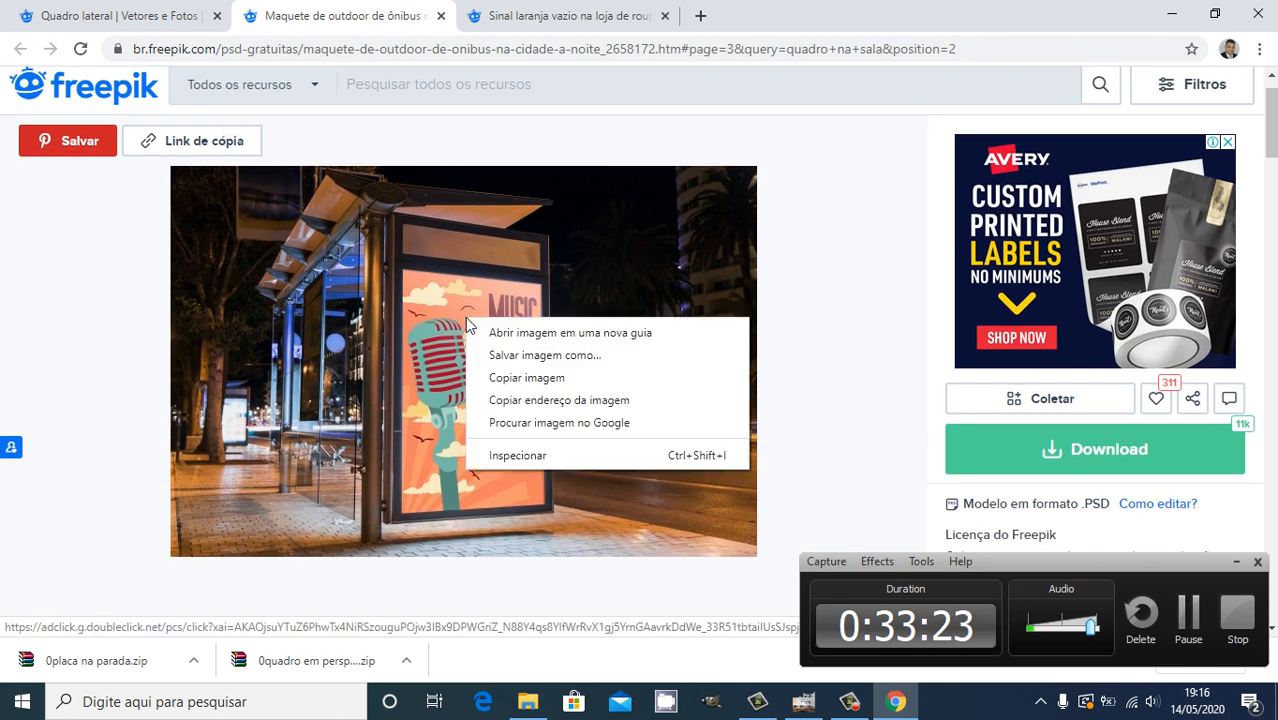
{"action": "left_click", "coordinate": [503, 330]}
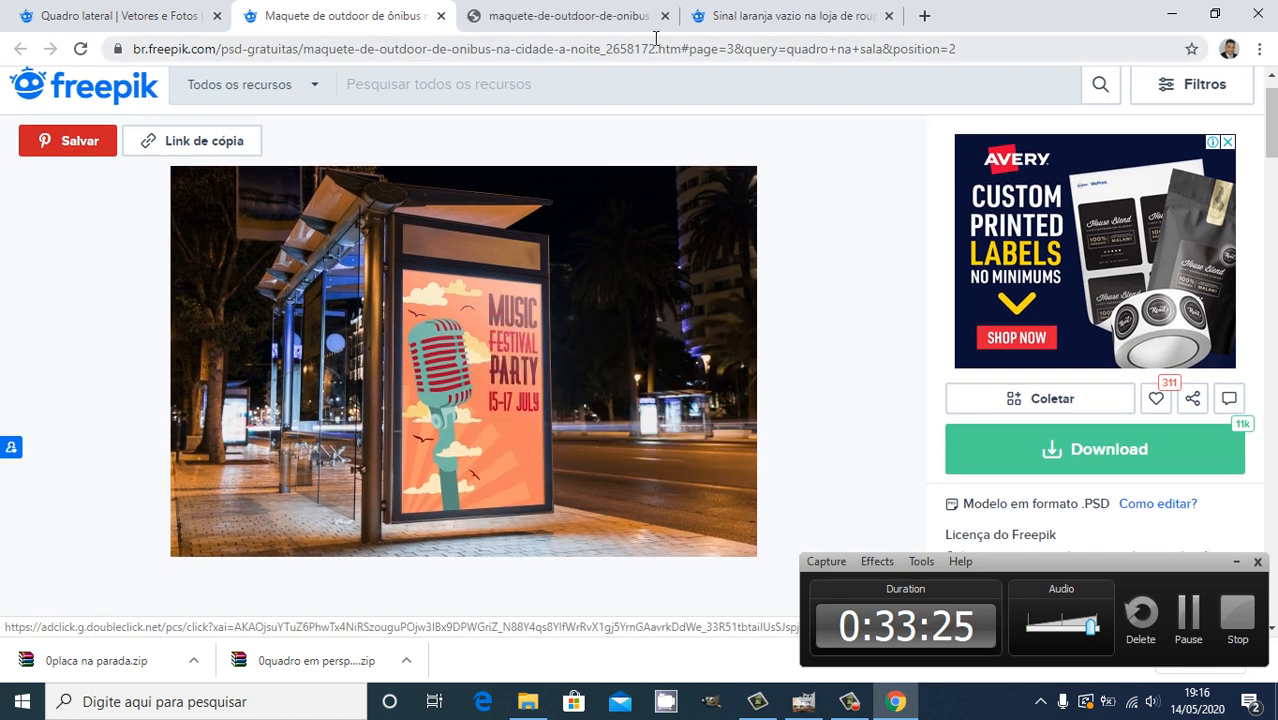
{"action": "left_click", "coordinate": [565, 17]}
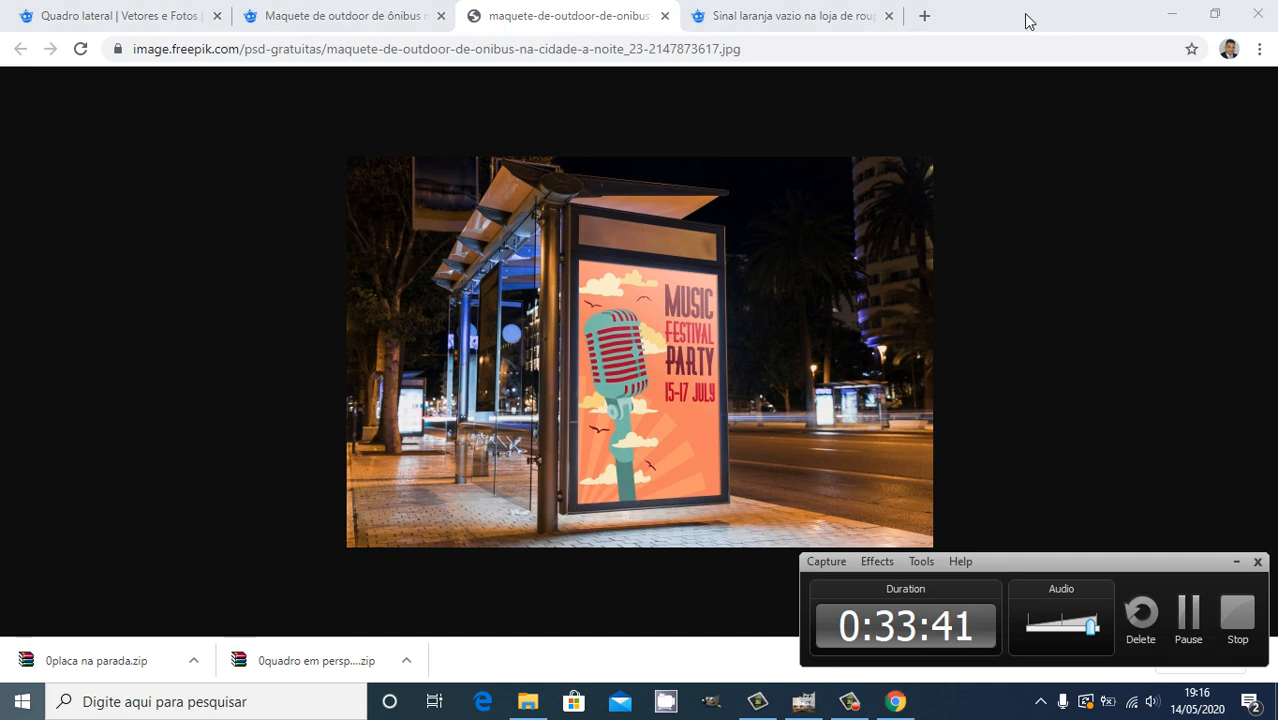
- Close the Chrome and File Explorer windows and open the Start menu
{"action": "left_click", "coordinate": [1030, 21]}
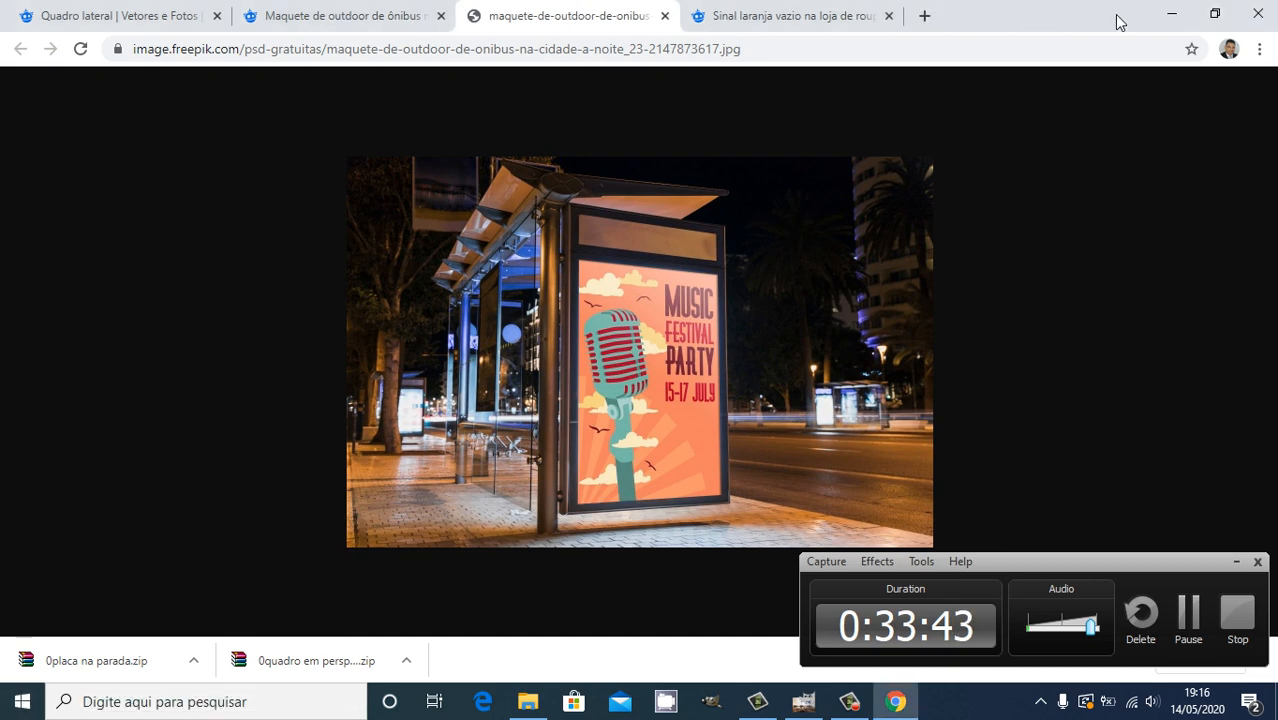
{"action": "left_click", "coordinate": [1262, 12]}
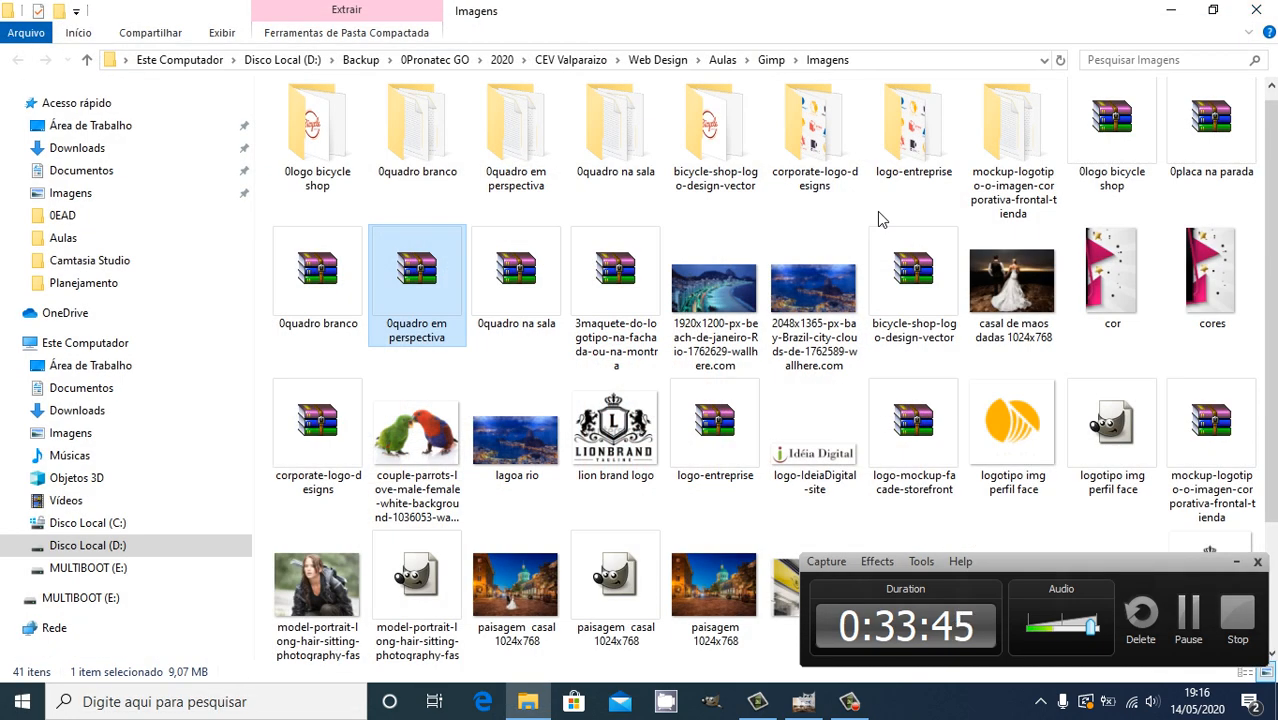
{"action": "left_click", "coordinate": [1256, 10]}
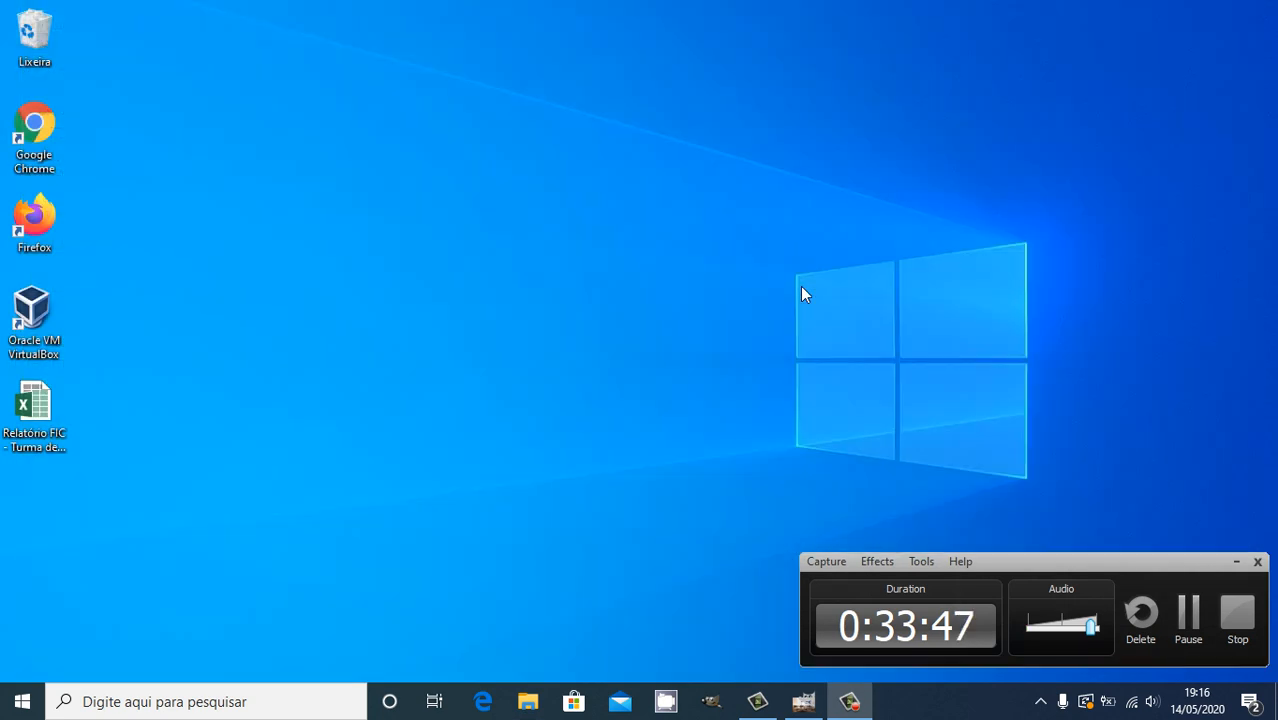
{"action": "key", "text": "super"}
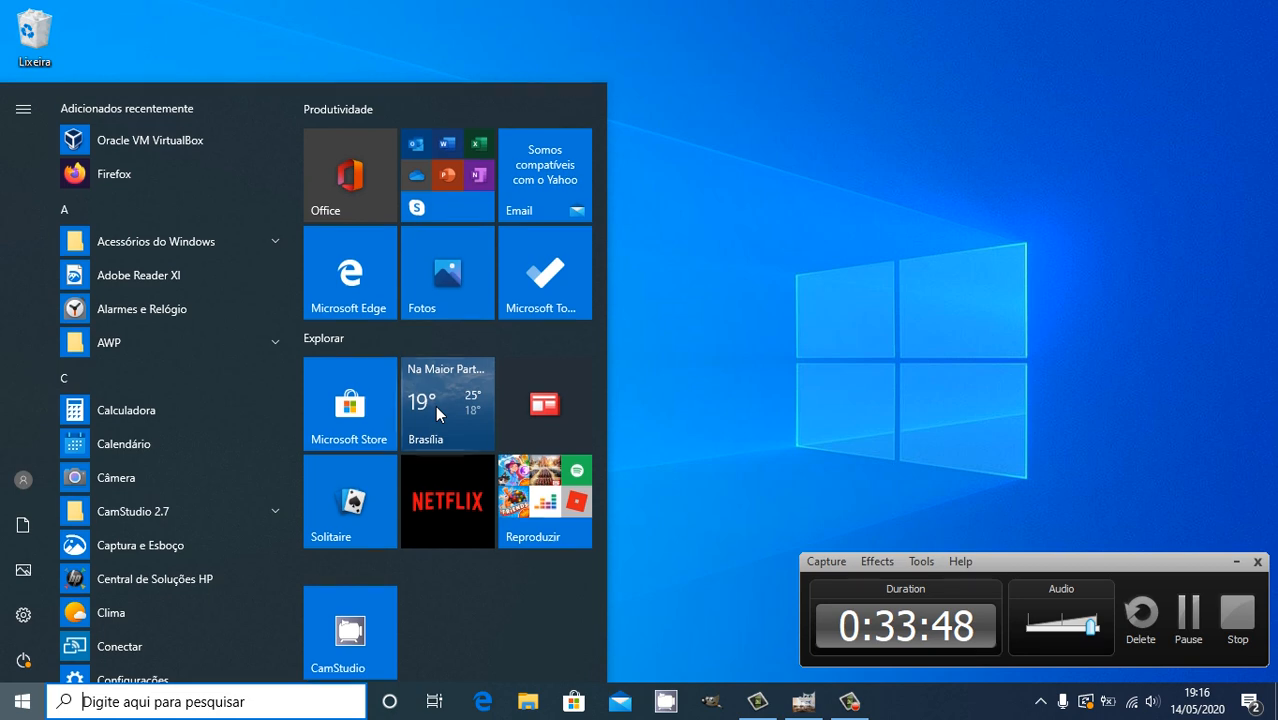
- Open Paint and paste the captured screenshot of the night bus-stop billboard into a new image
{"action": "type", "text": "p"}
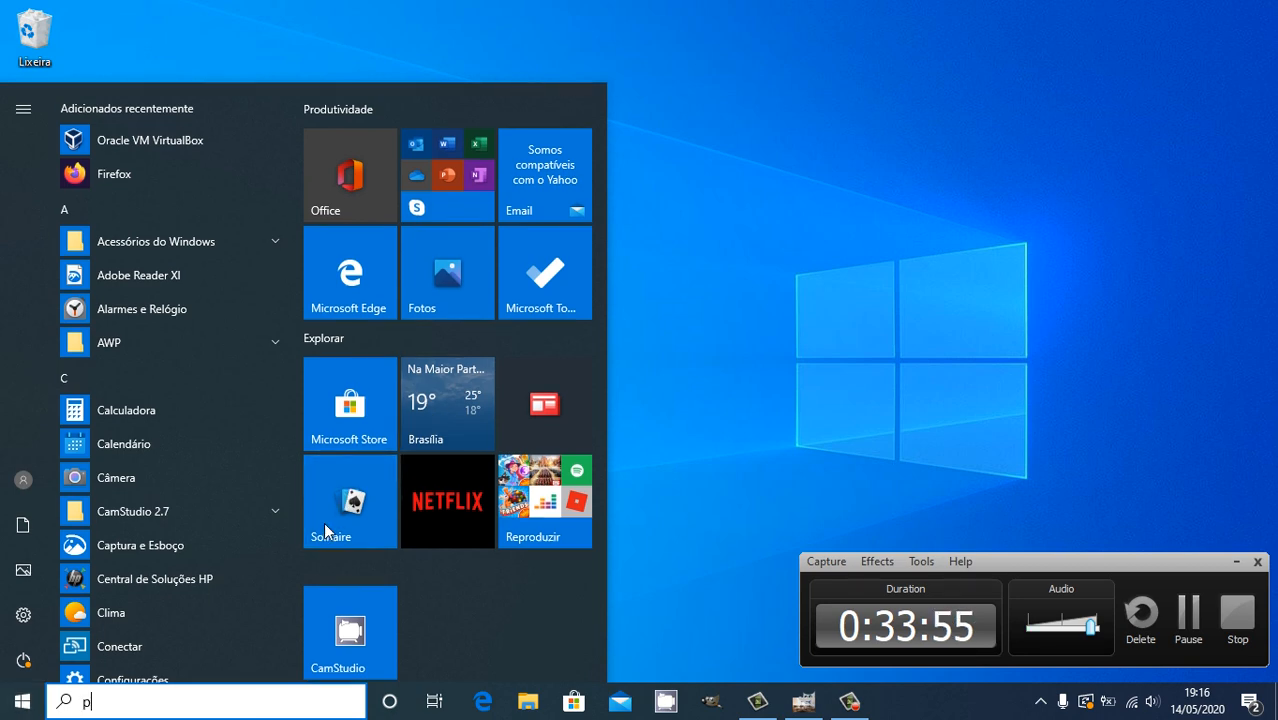
{"action": "type", "text": "aint"}
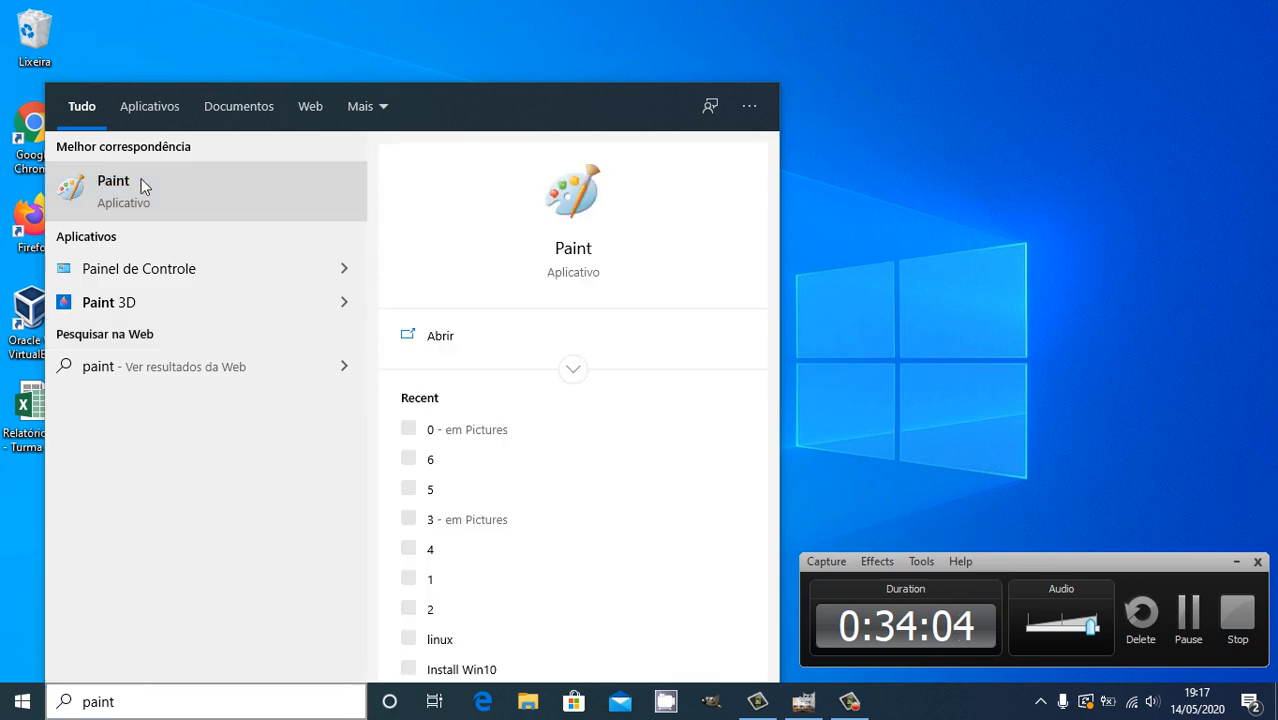
{"action": "left_click", "coordinate": [141, 182]}
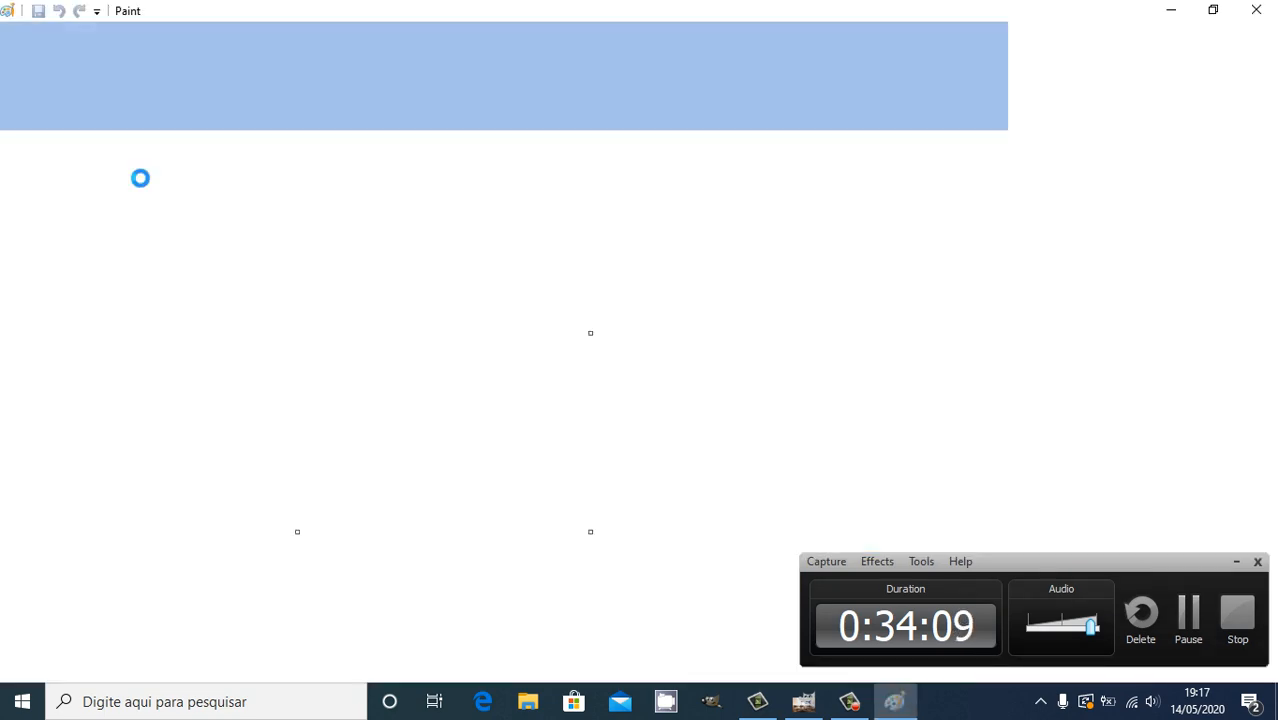
{"action": "key", "text": "ctrl+v"}
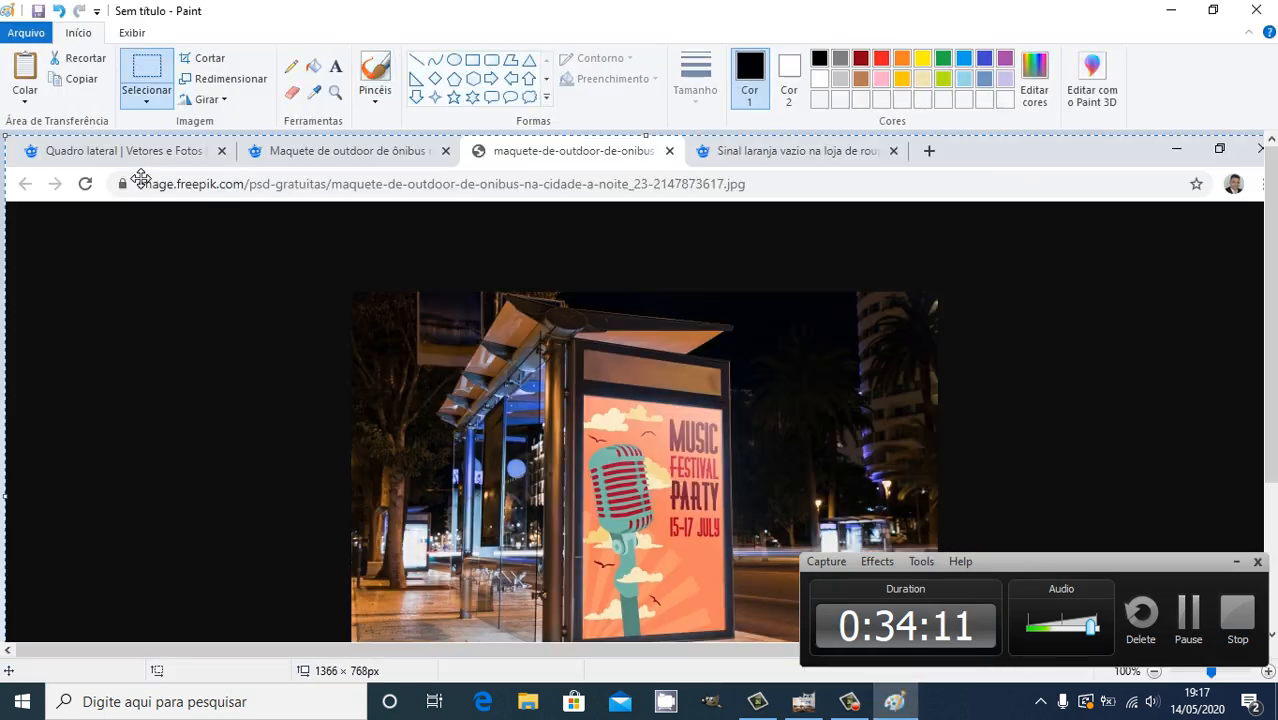
- Move the pasted screenshot so the bus-stop photo sits at the canvas's upper-left corner, and minimize the recorder window
{"action": "mouse_move", "coordinate": [365, 439]}
{"action": "left_mouse_down"}
{"action": "mouse_move", "coordinate": [191, 334]}
{"action": "mouse_move", "coordinate": [114, 331]}
{"action": "mouse_move", "coordinate": [101, 351]}
{"action": "left_mouse_up"}
{"action": "left_click", "coordinate": [1235, 562]}
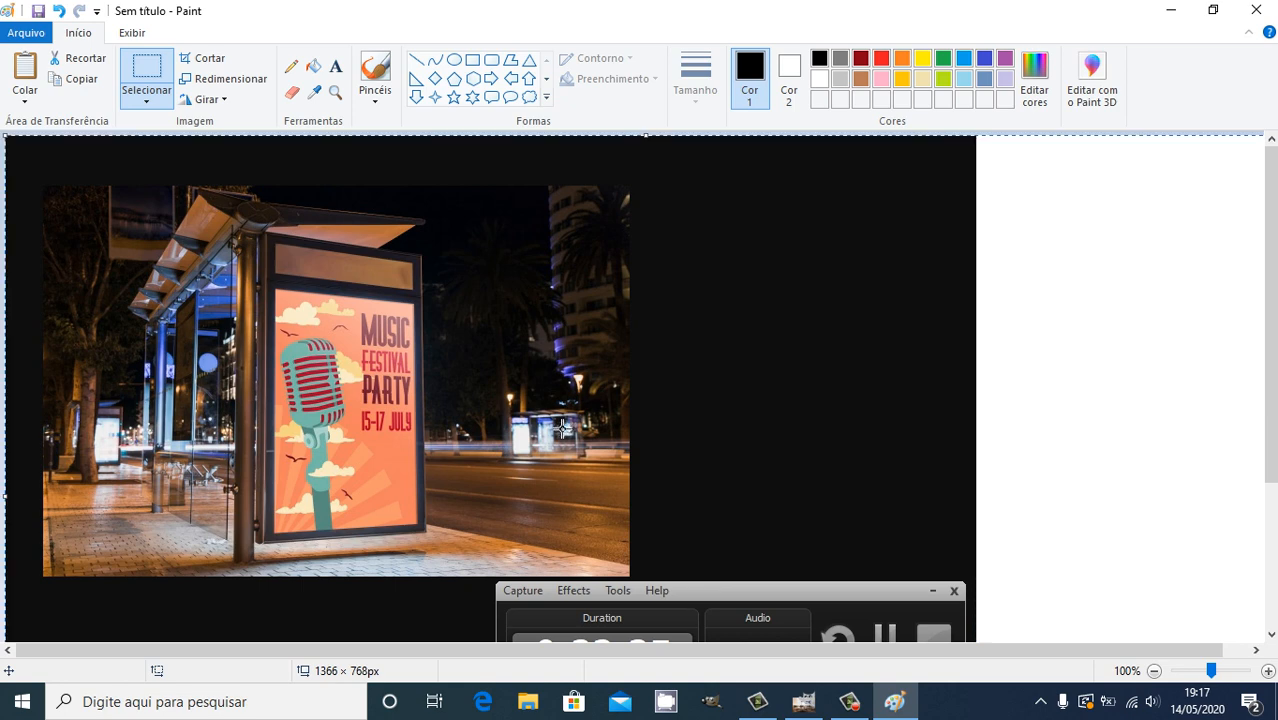
{"action": "left_click_drag", "start_coordinate": [405, 445], "coordinate": [374, 403]}
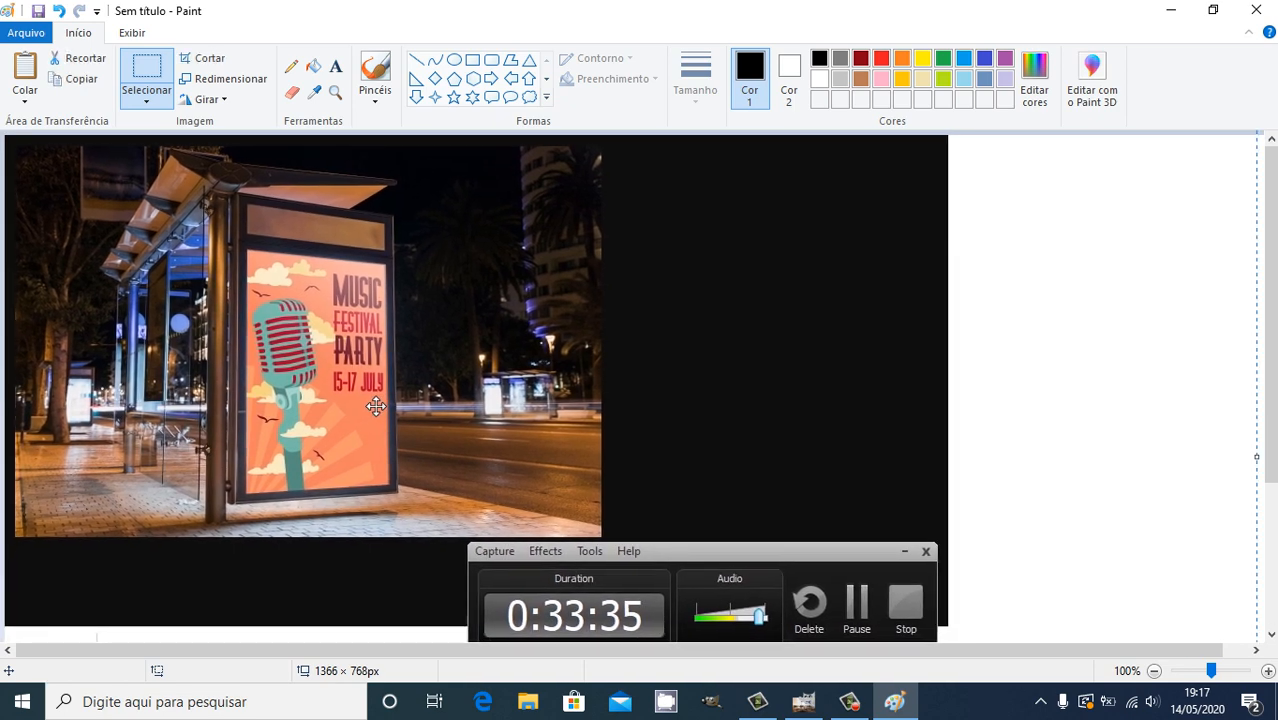
- Shrink the canvas to about 639 × 431 px so that it ends at the bus-stop photo's lower and right edges
{"action": "left_click_drag", "start_coordinate": [1268, 420], "coordinate": [1270, 600]}
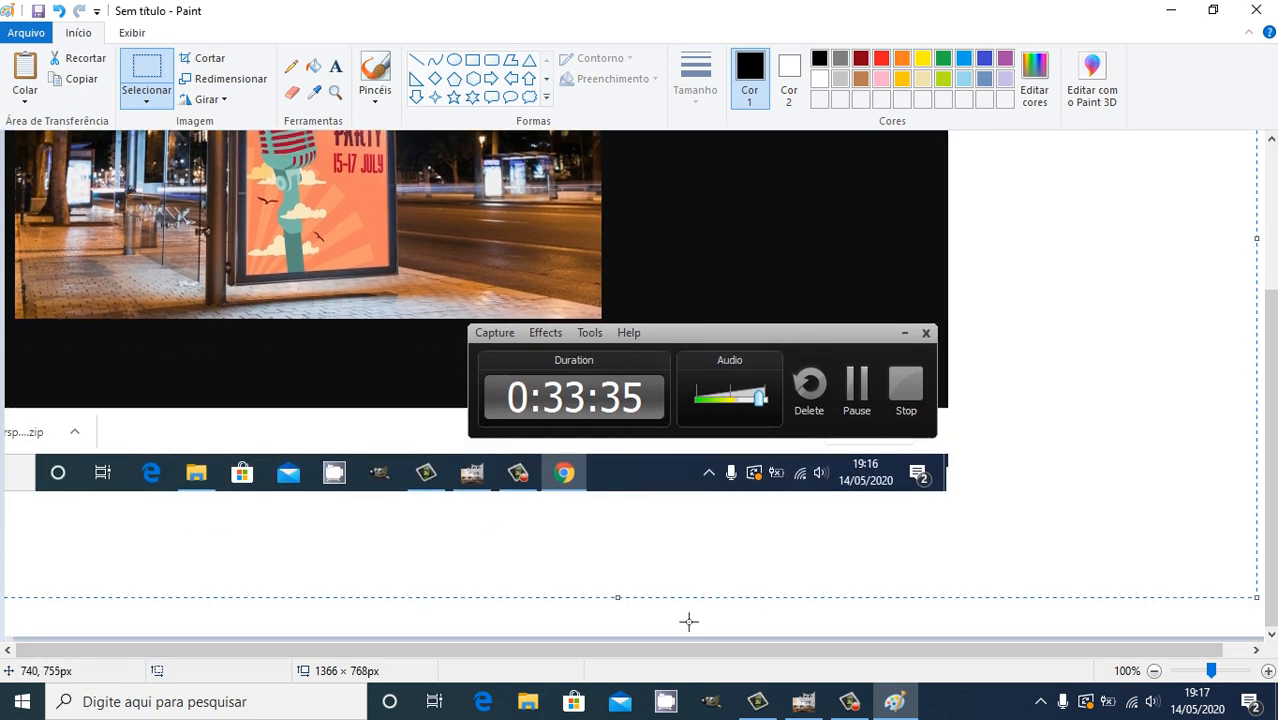
{"action": "left_click", "coordinate": [619, 605]}
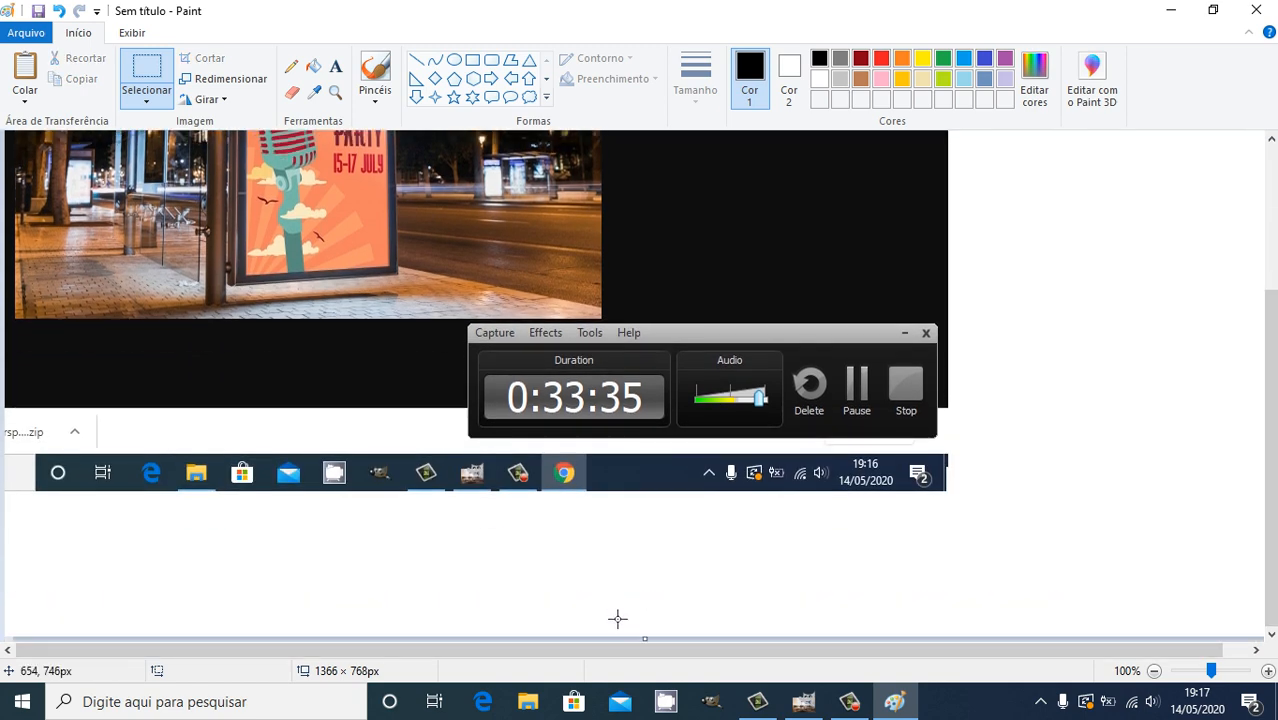
{"action": "left_click_drag", "start_coordinate": [645, 640], "coordinate": [622, 320]}
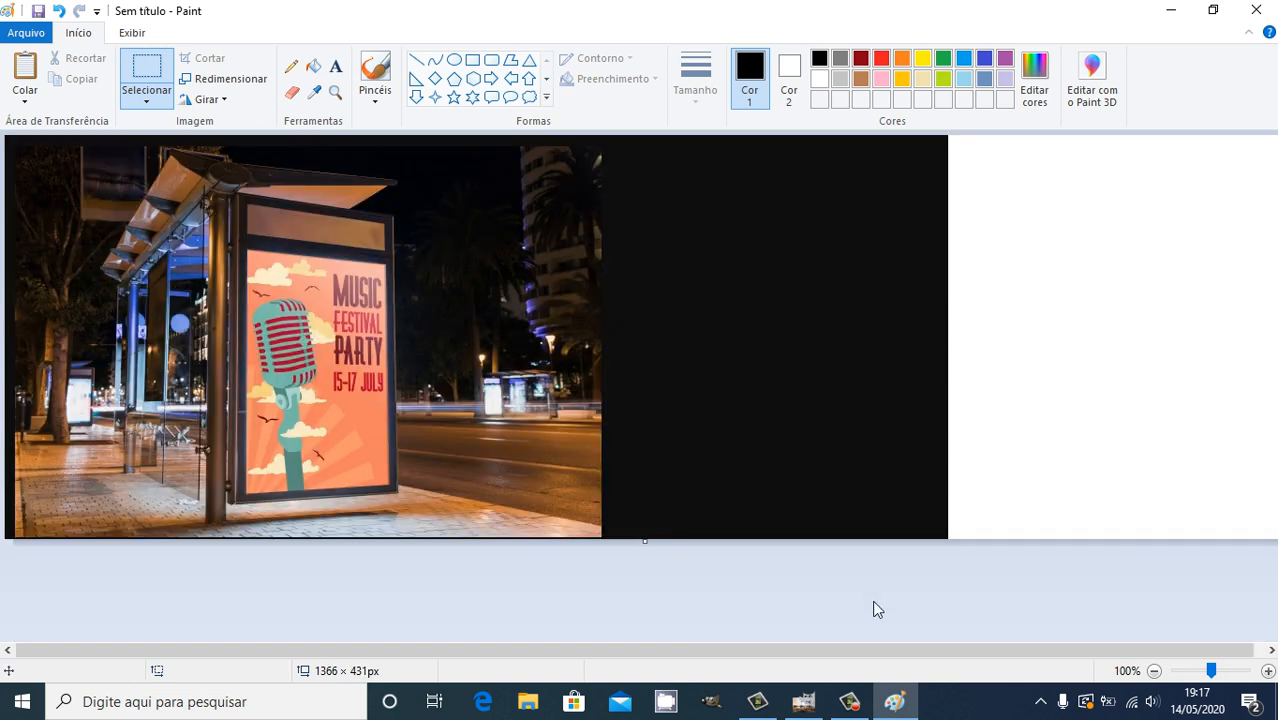
{"action": "left_click_drag", "start_coordinate": [922, 650], "coordinate": [1008, 652]}
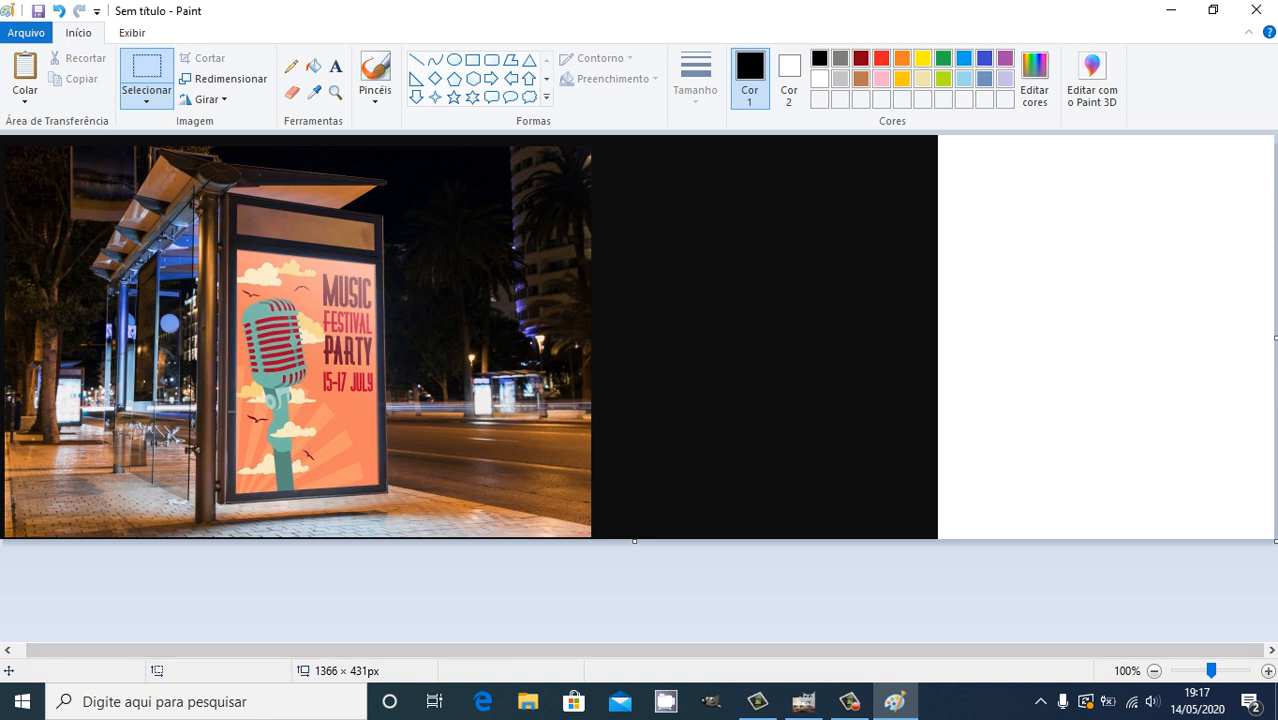
{"action": "left_click_drag", "start_coordinate": [1275, 337], "coordinate": [593, 428]}
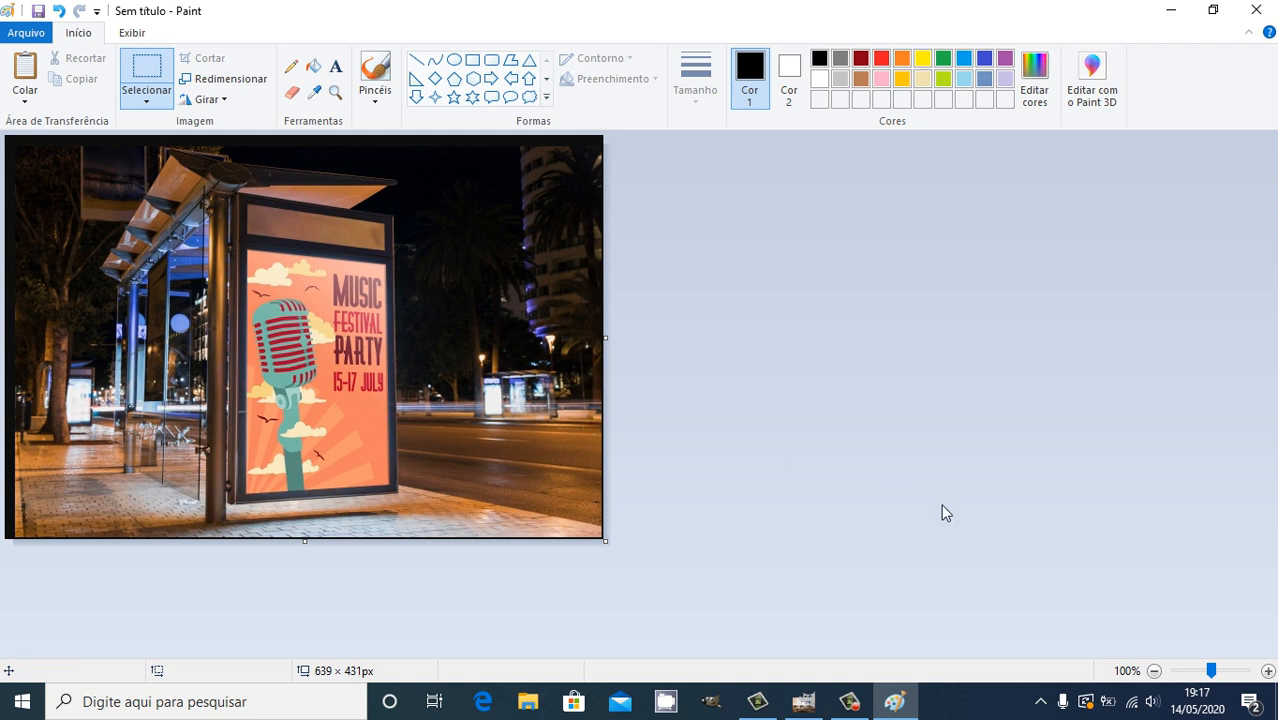
- Save the cropped image as the PNG file 0placa na parada in the Gimp > Imagens folder
{"action": "key", "text": "ctrl+s"}
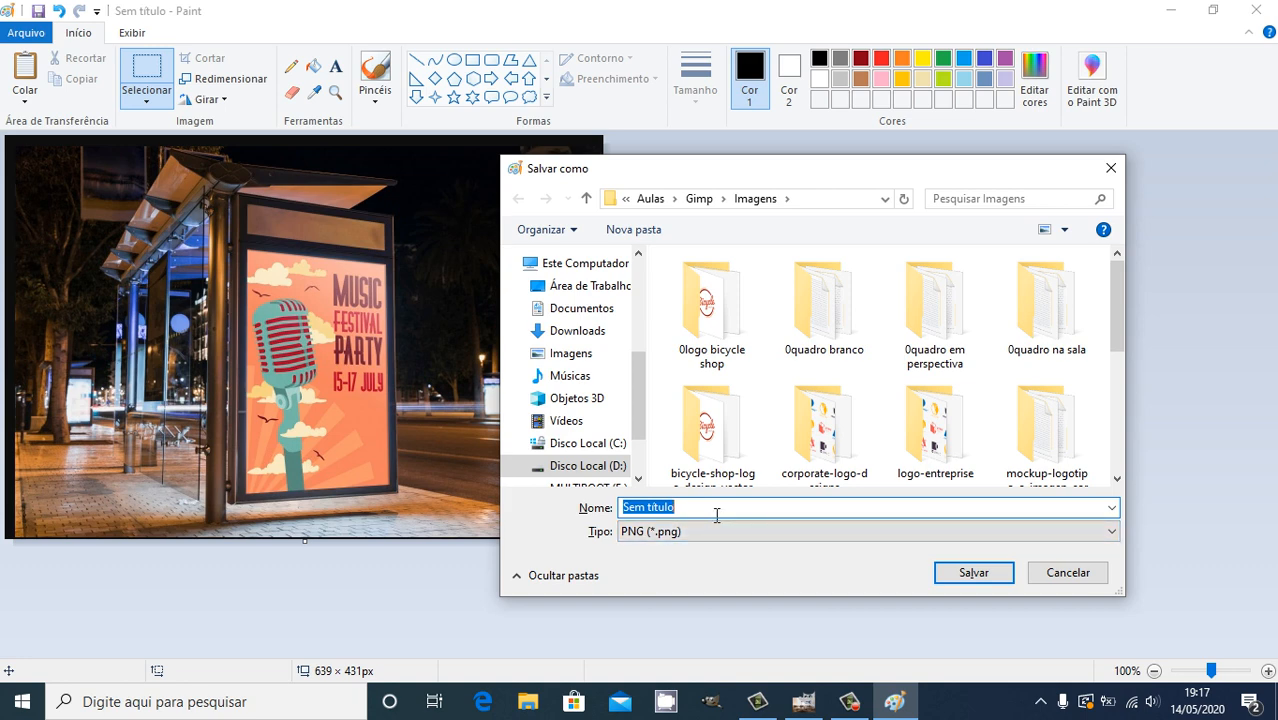
{"action": "type", "text": "0"}
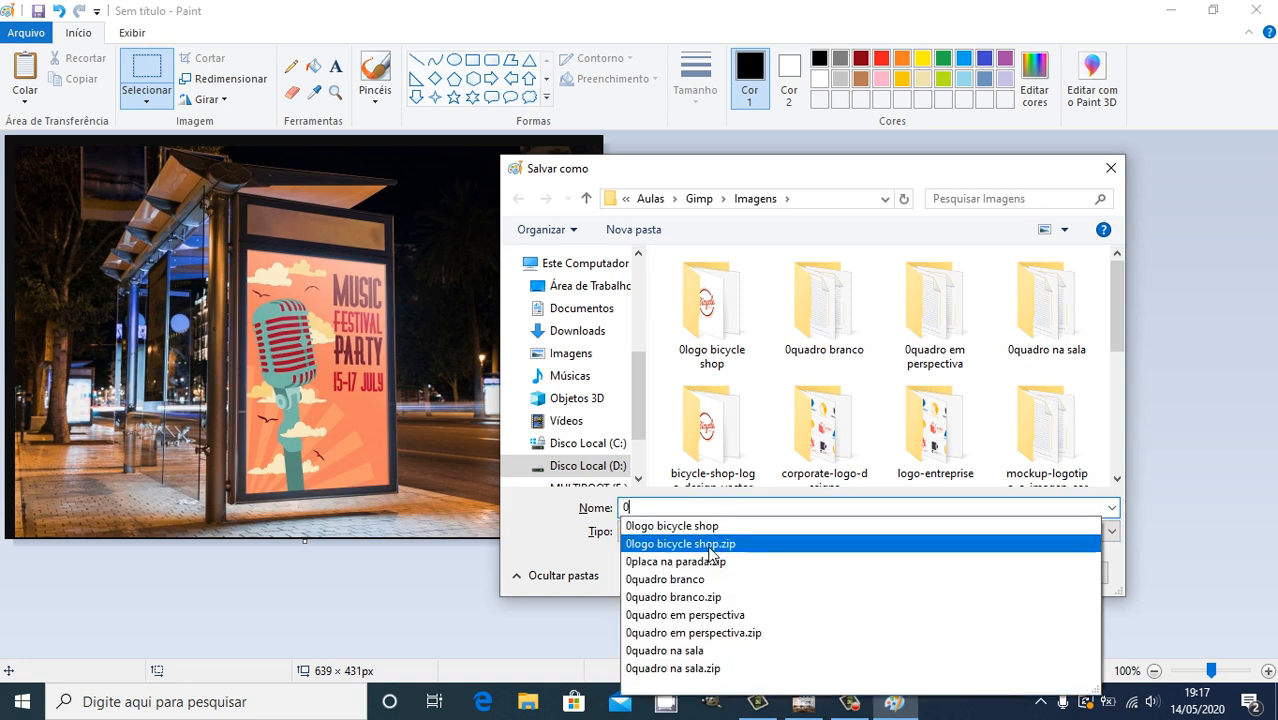
{"action": "left_click", "coordinate": [703, 562]}
{"action": "left_click", "coordinate": [753, 508]}
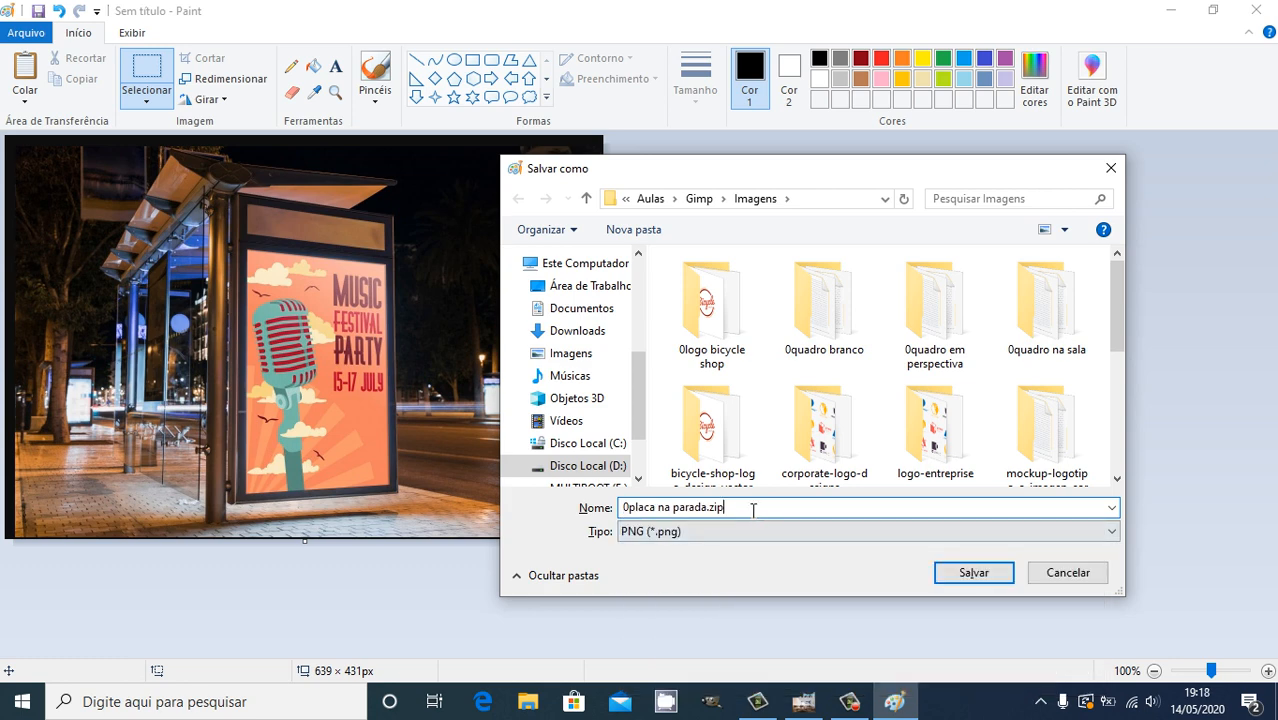
{"action": "key", "text": "BackSpace"}
{"action": "key", "text": "BackSpace"}
{"action": "key", "text": "BackSpace"}
{"action": "key", "text": "Return"}
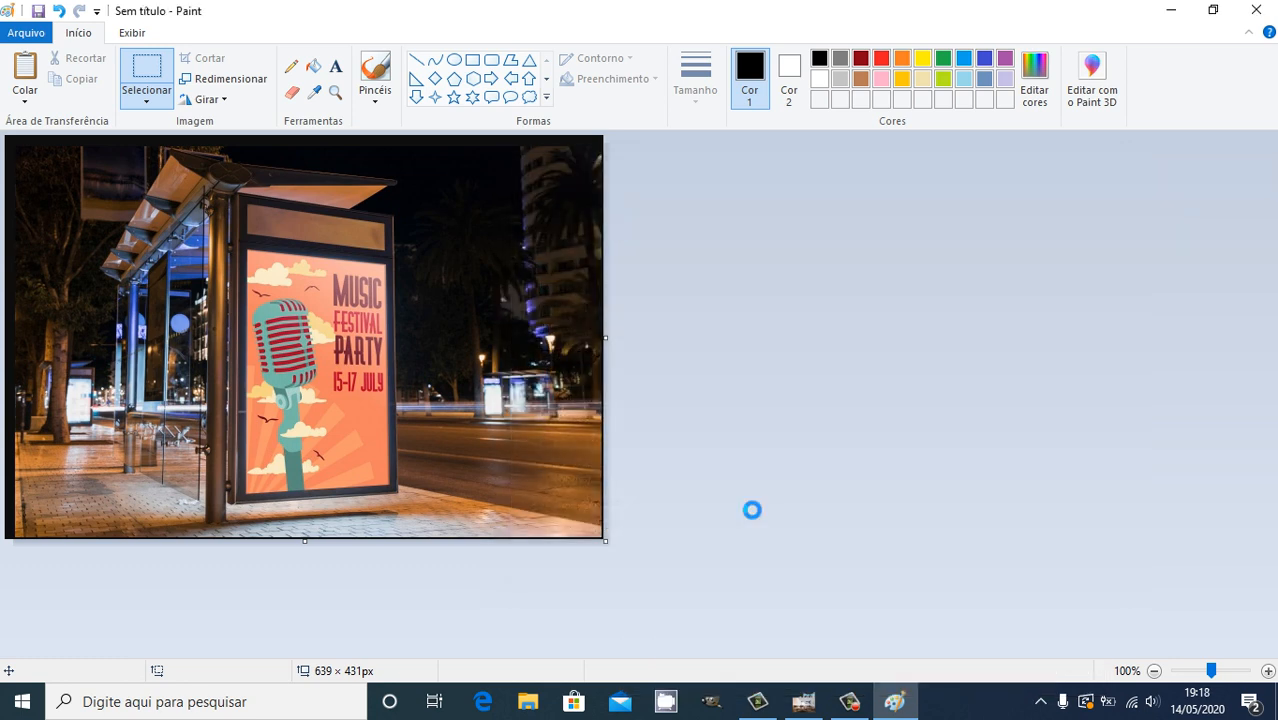
- Switch to GIMP and open 2618284.jpg from the 0quadro em perspectiva folder, converting it to the built-in sRGB profile
{"action": "left_click", "coordinate": [804, 702]}
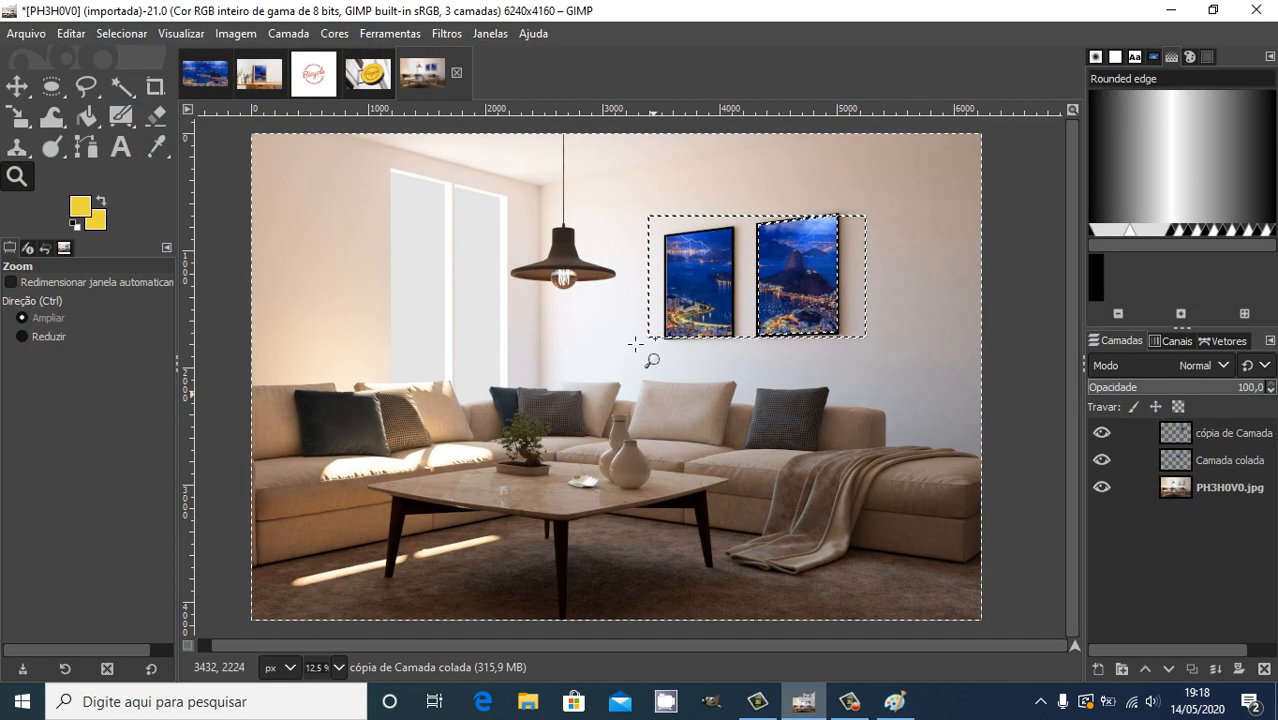
{"action": "left_click", "coordinate": [28, 34]}
{"action": "left_click", "coordinate": [76, 103]}
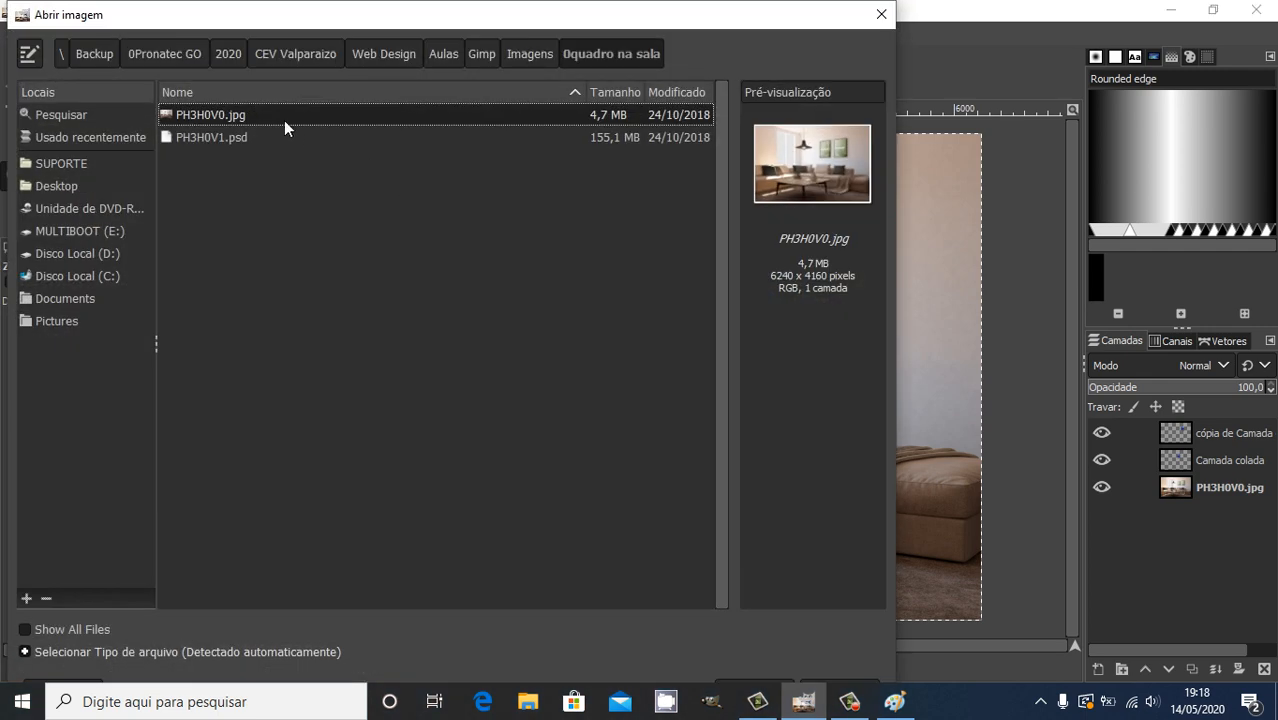
{"action": "left_click", "coordinate": [532, 54]}
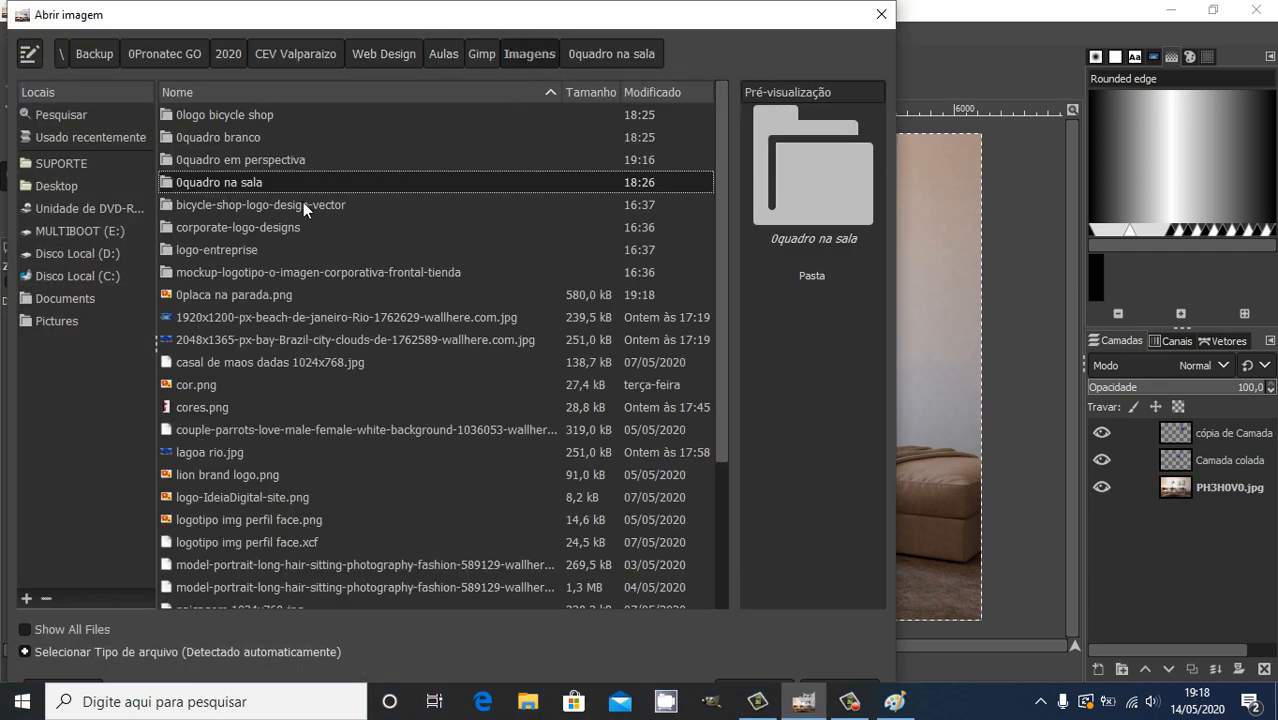
{"action": "double_click", "coordinate": [255, 161]}
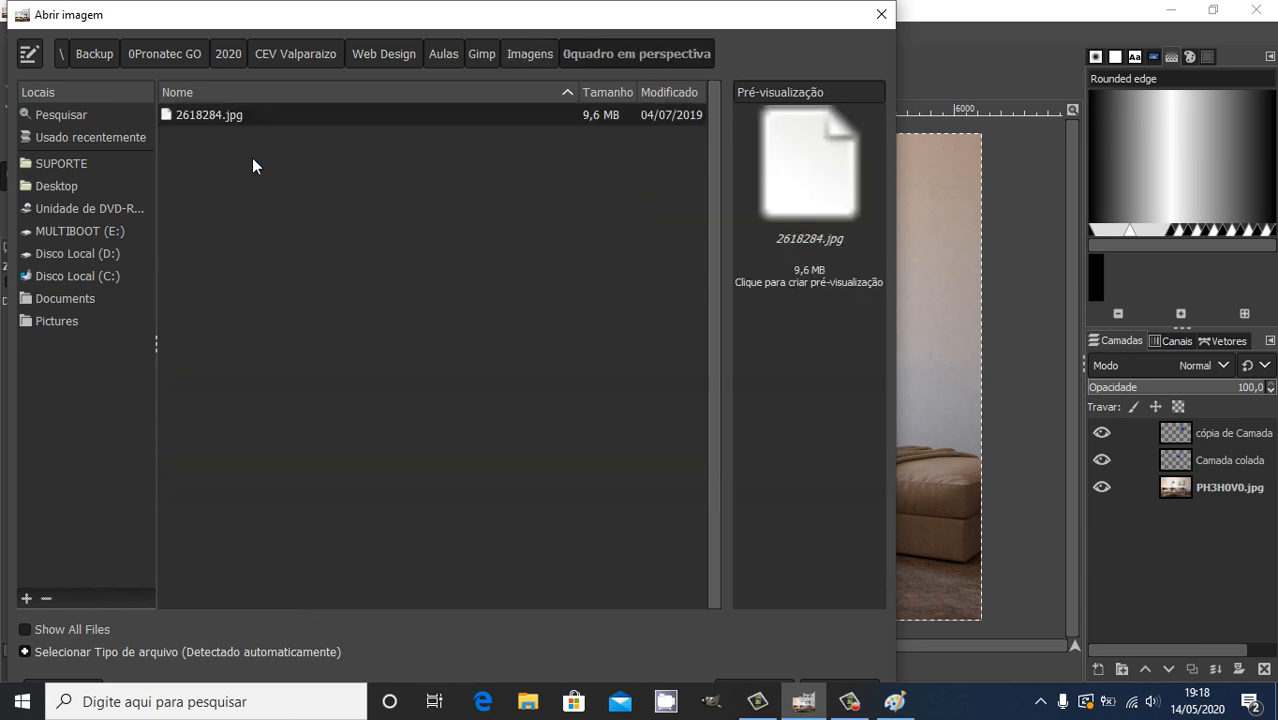
{"action": "double_click", "coordinate": [205, 115]}
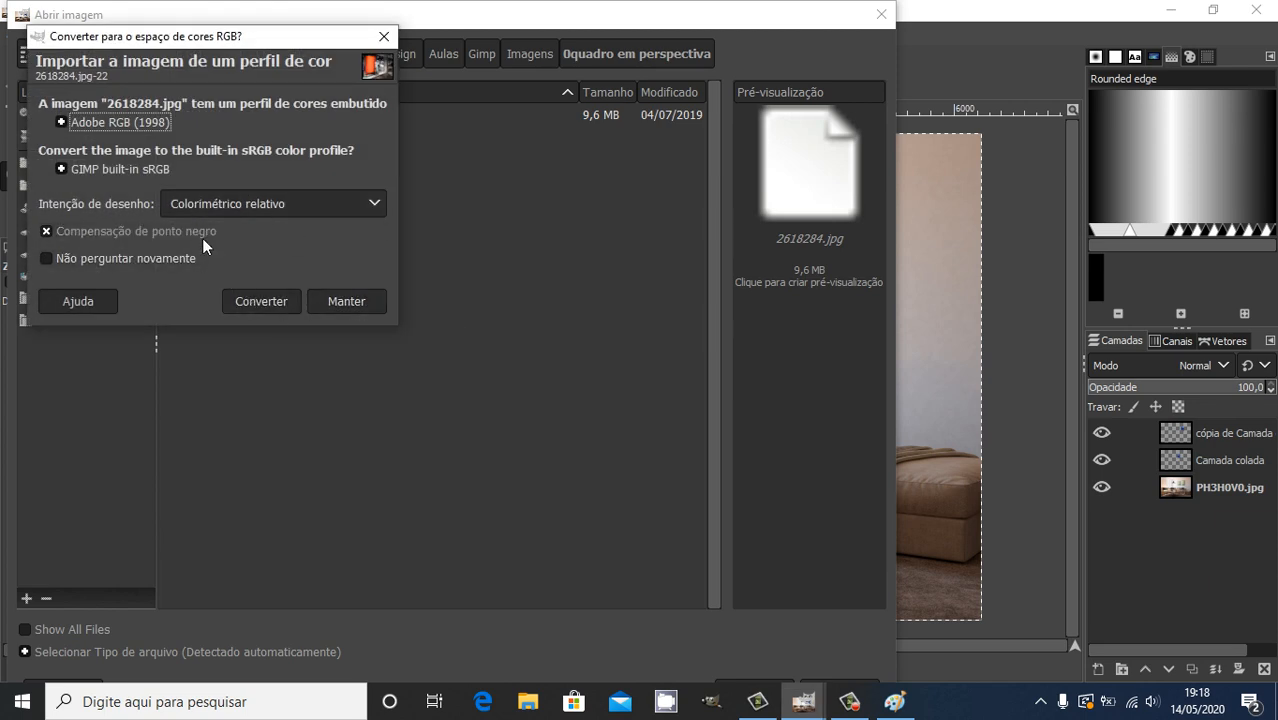
{"action": "left_click", "coordinate": [264, 302]}
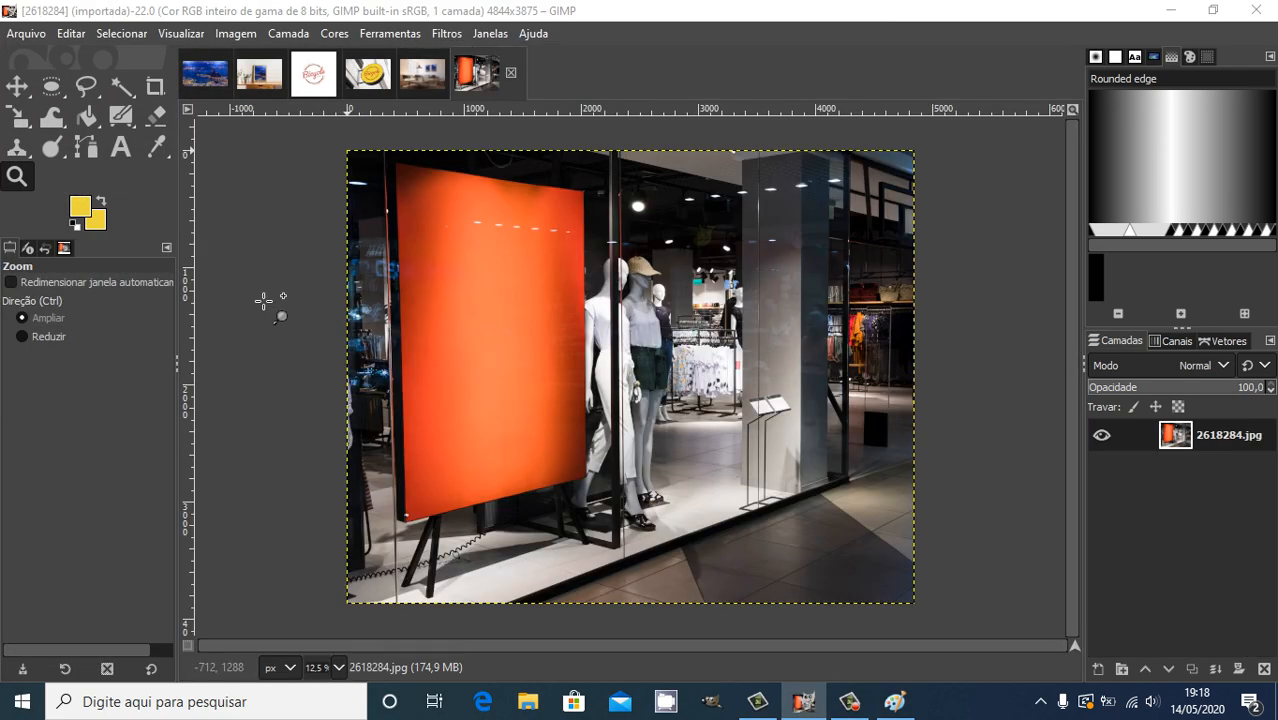
- Start opening another image and look through the Imagens folder for the bus-stop picture
{"action": "left_click", "coordinate": [36, 34]}
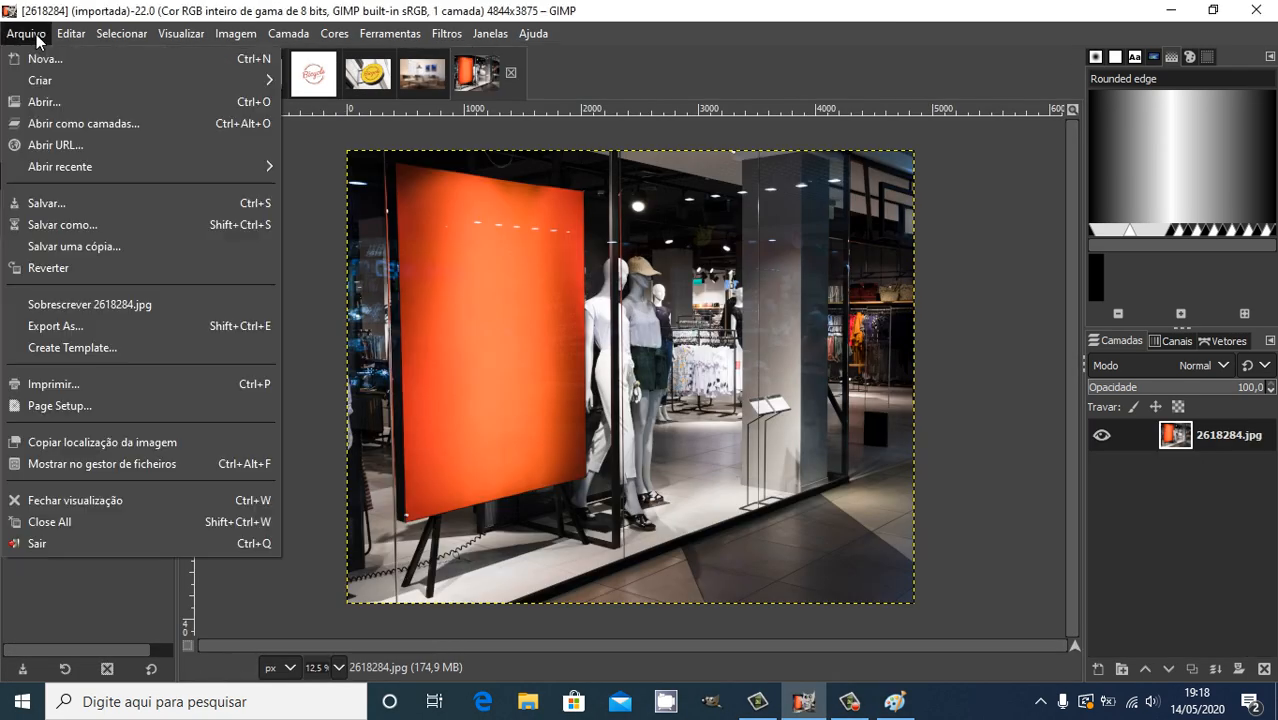
{"action": "left_click", "coordinate": [71, 99]}
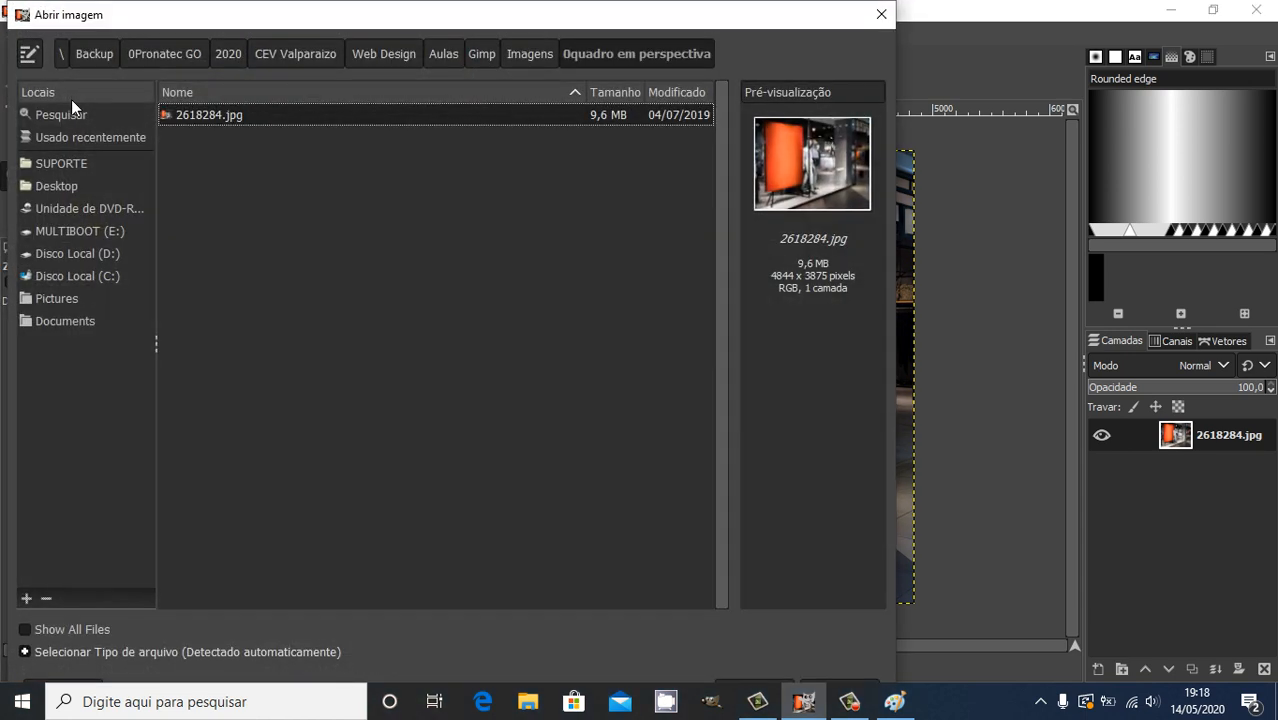
{"action": "left_click", "coordinate": [521, 55]}
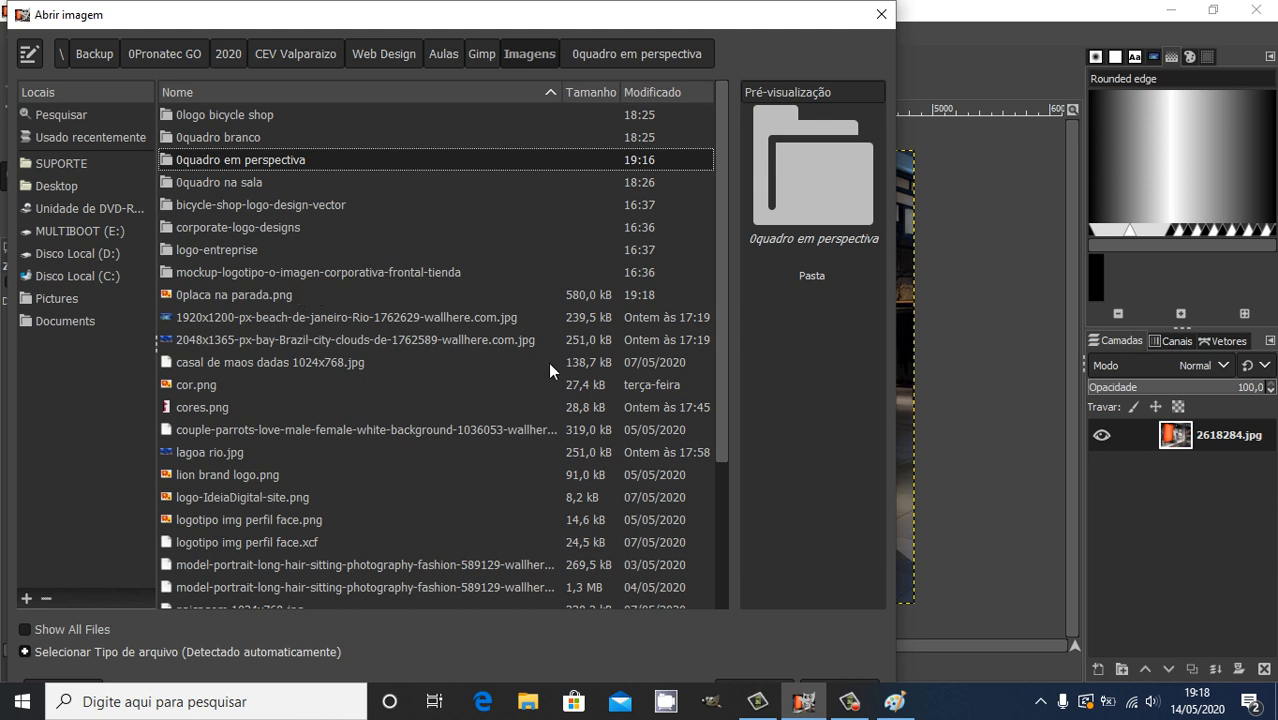
{"action": "left_click_drag", "start_coordinate": [724, 300], "coordinate": [721, 259]}
{"action": "left_click_drag", "start_coordinate": [721, 359], "coordinate": [727, 513]}
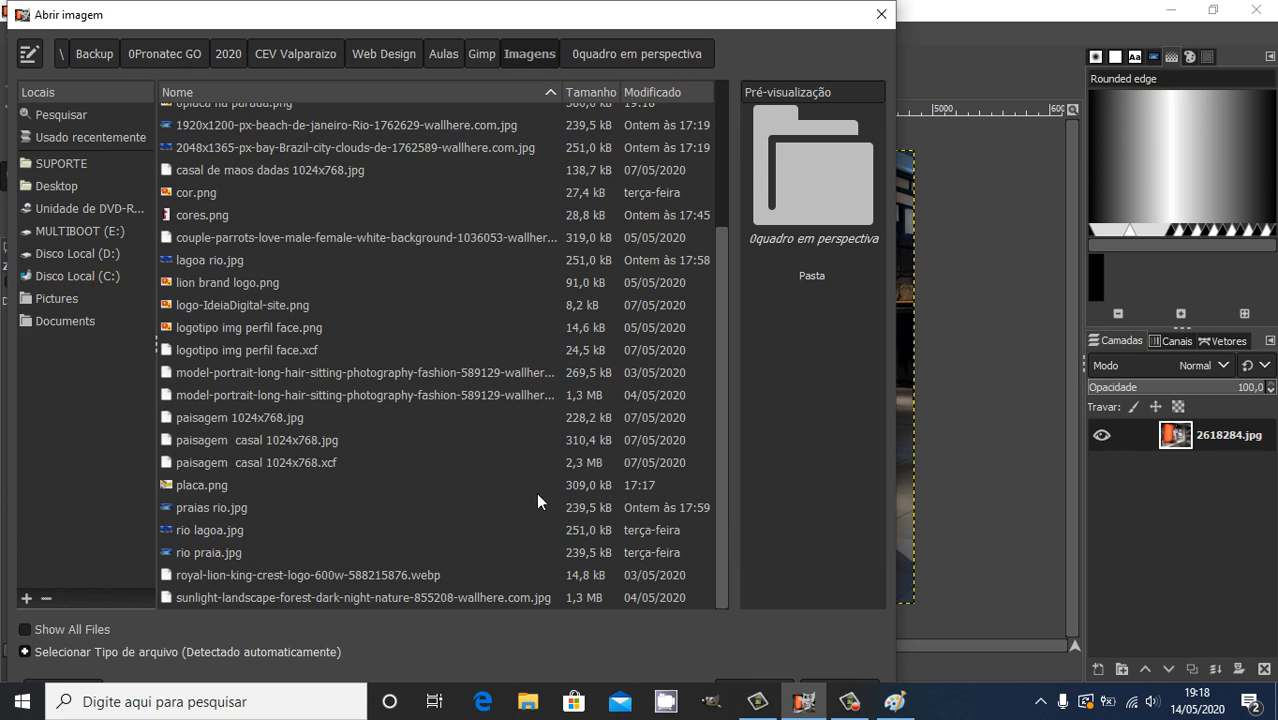
{"action": "left_click_drag", "start_coordinate": [721, 446], "coordinate": [719, 271]}
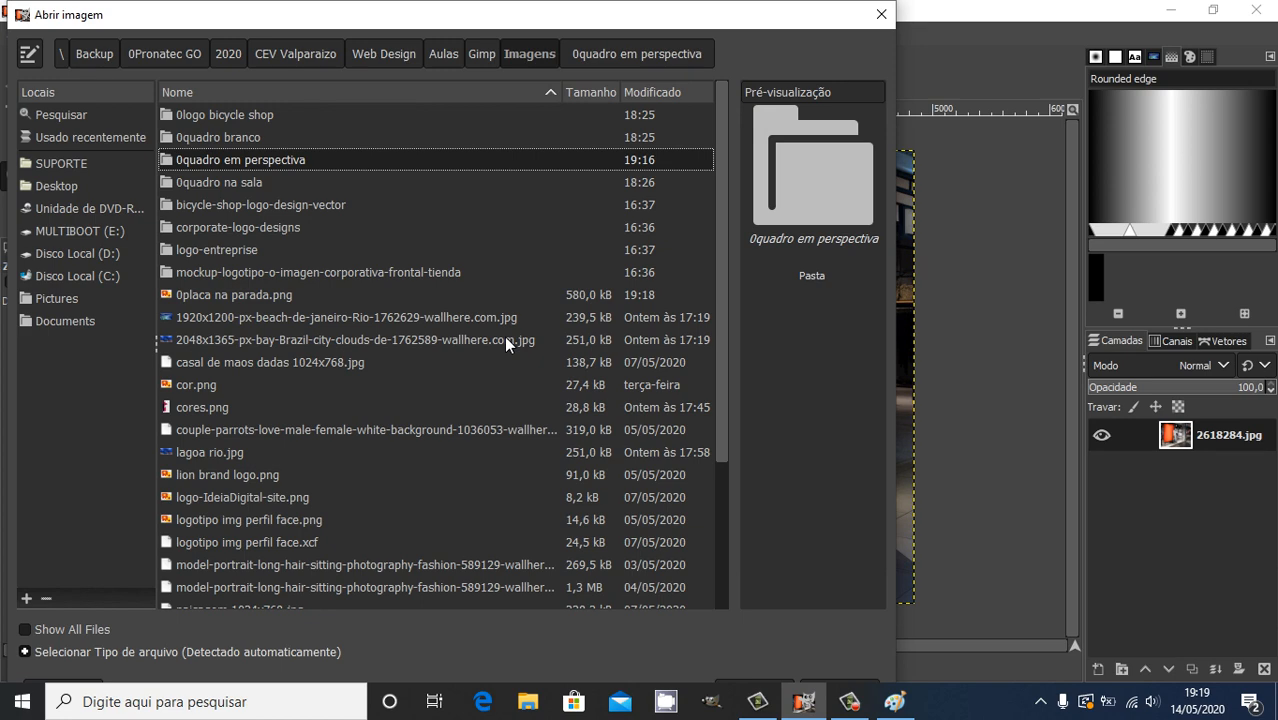
- Switch to Paint and save a copy of the bus-stop image as 00placa na parada in PNG format
{"action": "left_click", "coordinate": [895, 702]}
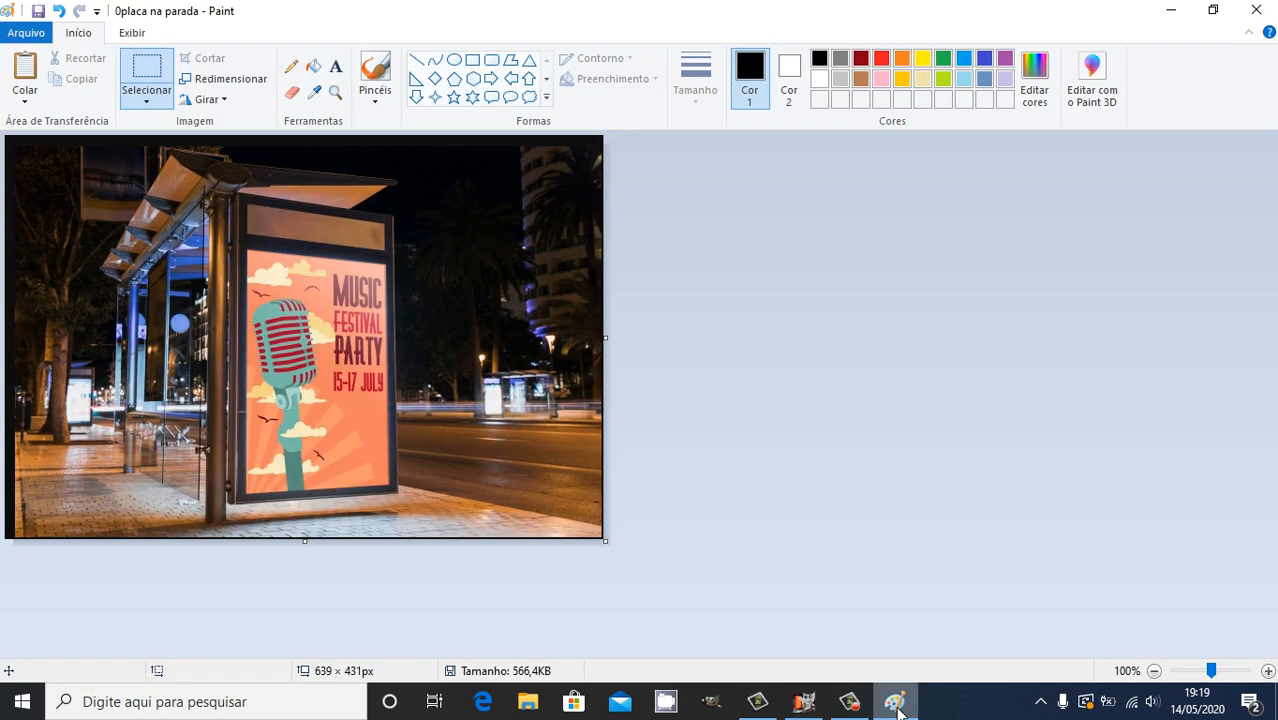
{"action": "left_click", "coordinate": [27, 34]}
{"action": "left_click", "coordinate": [78, 190]}
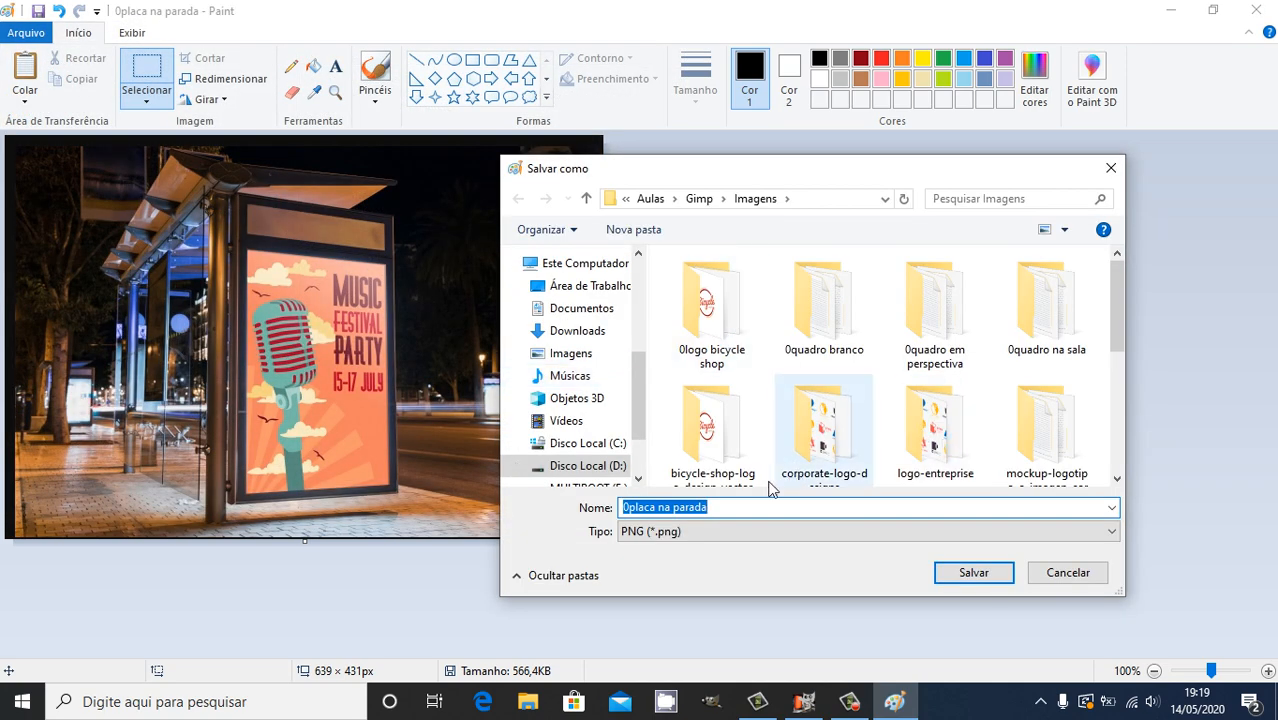
{"action": "left_click", "coordinate": [734, 507]}
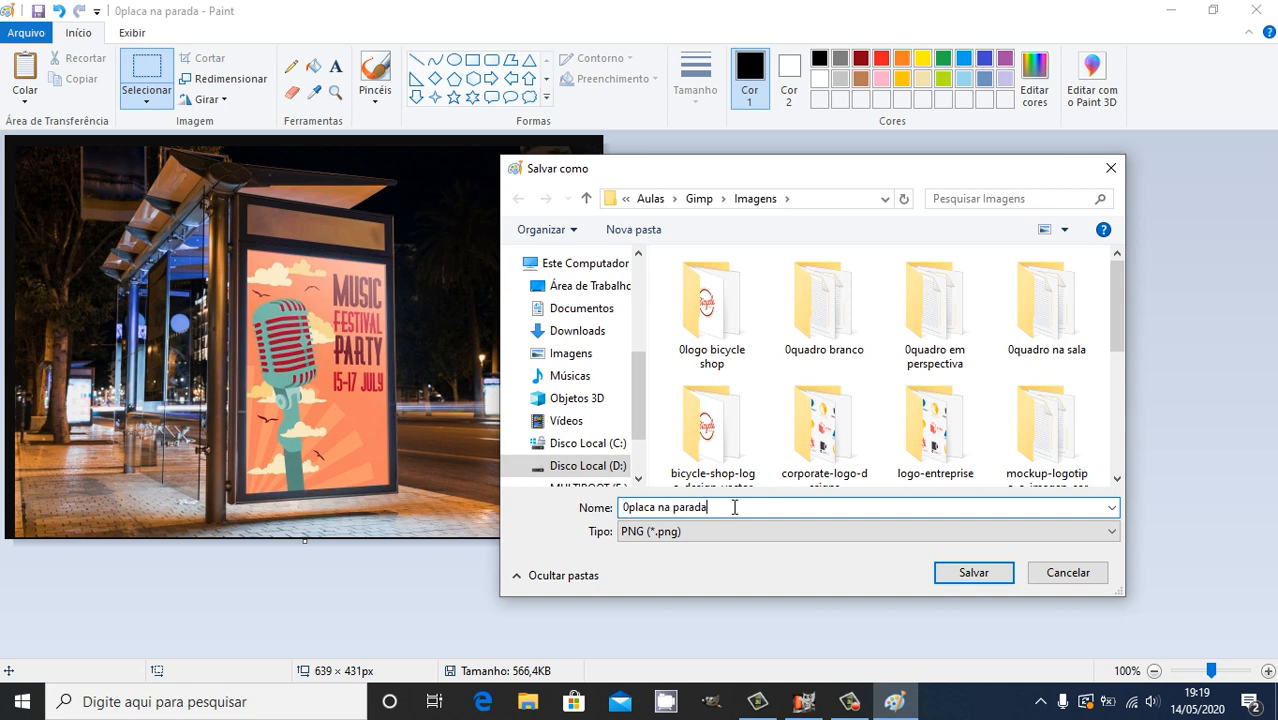
{"action": "left_click", "coordinate": [627, 508]}
{"action": "type", "text": "0"}
{"action": "key", "text": "Return"}
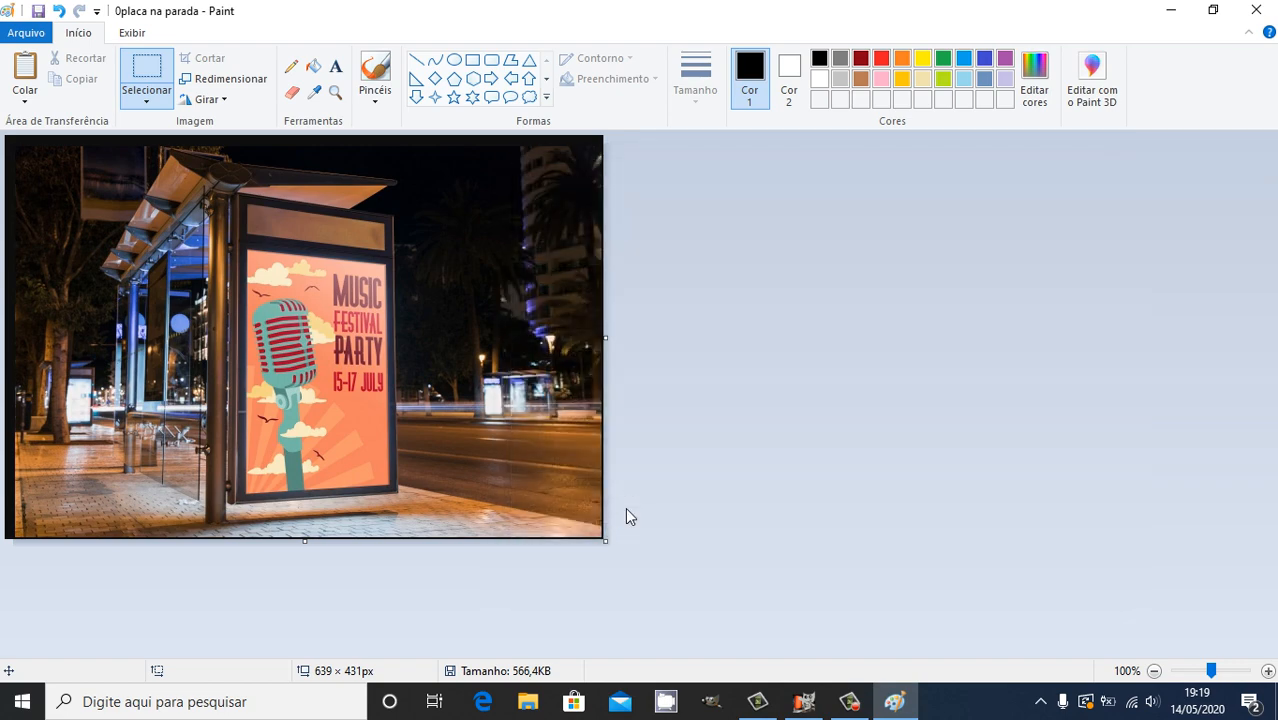
- Return to GIMP's image-opening dialog and reload the Imagens folder to look for the bus-stop files
{"action": "left_click", "coordinate": [757, 703]}
{"action": "left_click", "coordinate": [803, 703]}
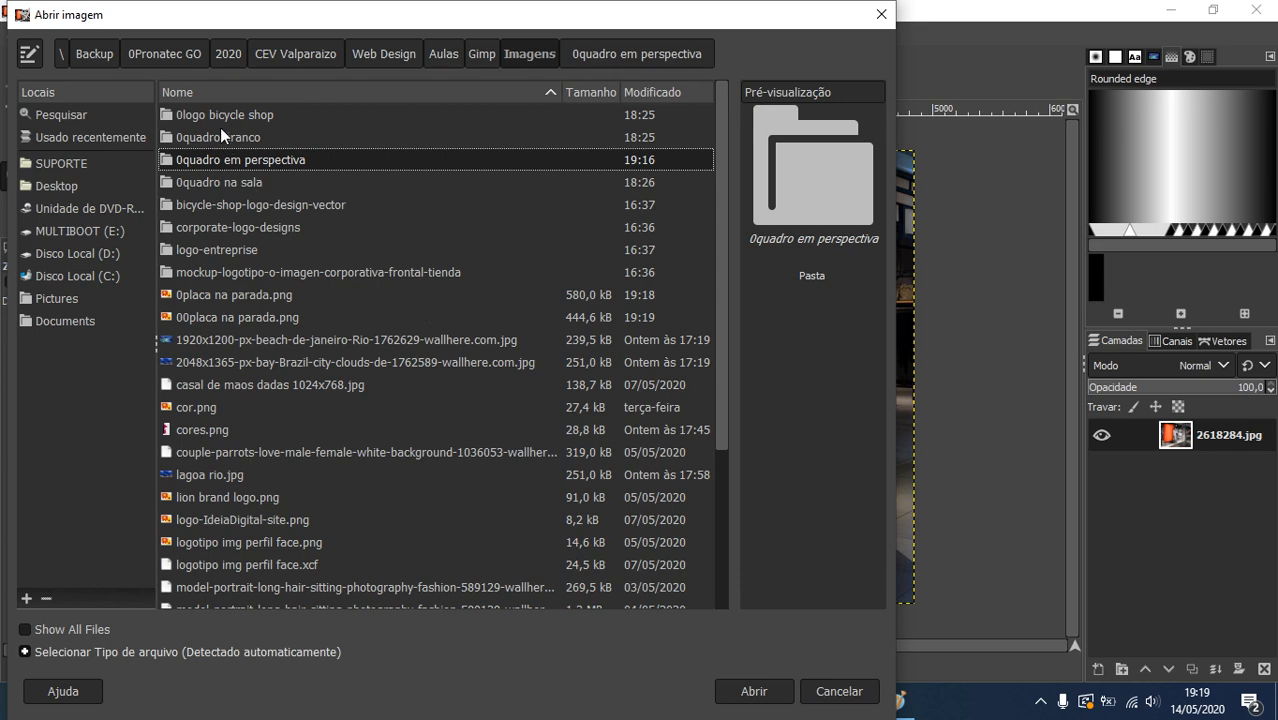
{"action": "left_click", "coordinate": [484, 55]}
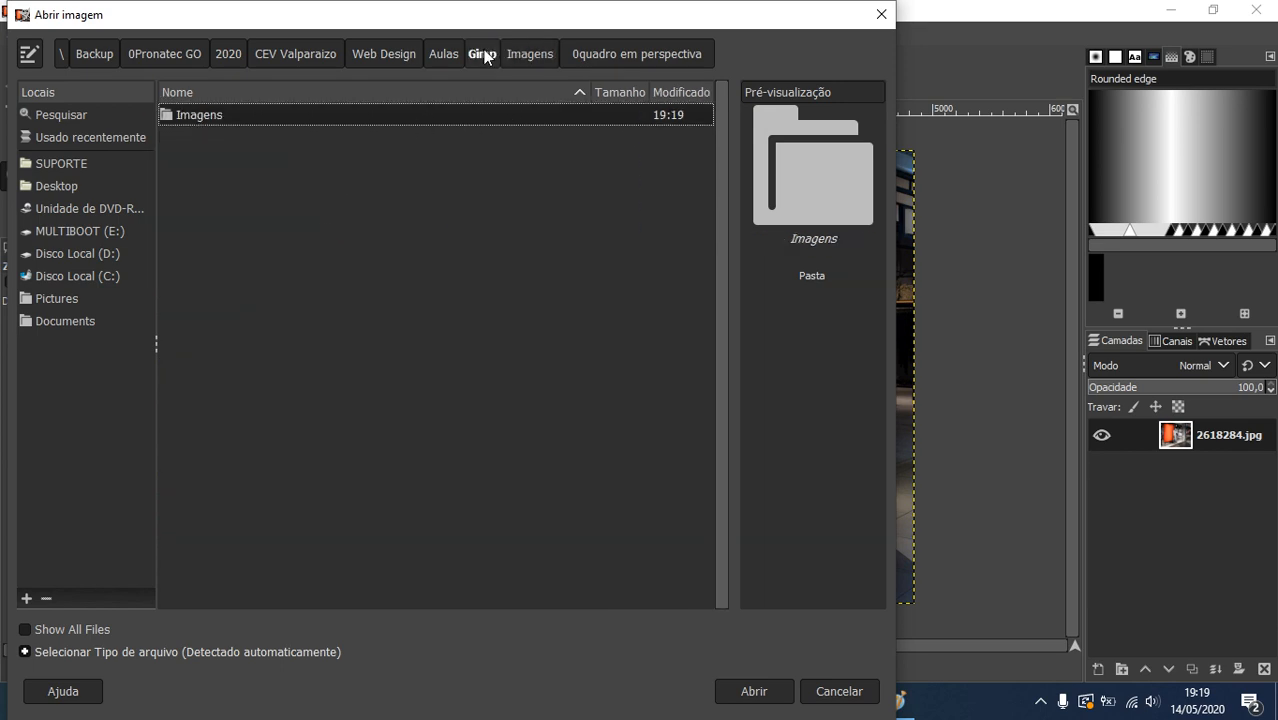
{"action": "left_click", "coordinate": [527, 54]}
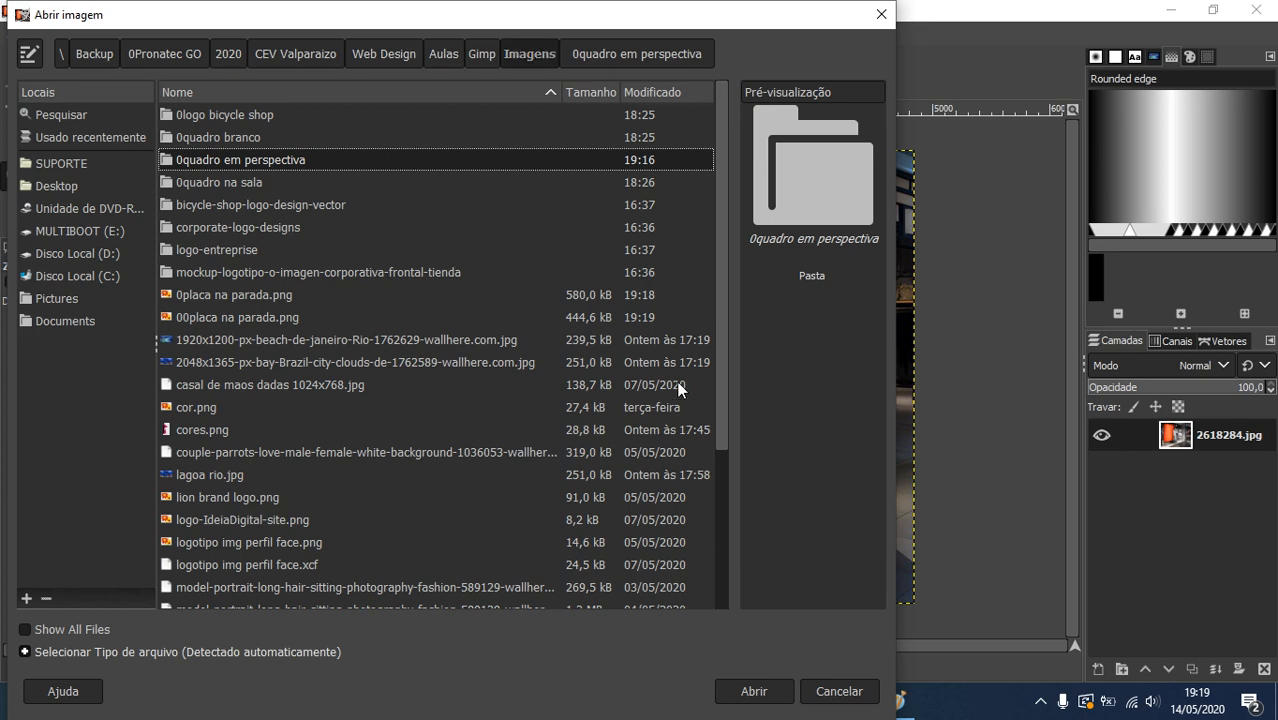
{"action": "left_click_drag", "start_coordinate": [722, 363], "coordinate": [724, 272]}
- Switch to Paint and save a PNG copy of the bus-stop image as 00placa na parada in the imagens folder under Documents
{"action": "left_click", "coordinate": [969, 710]}
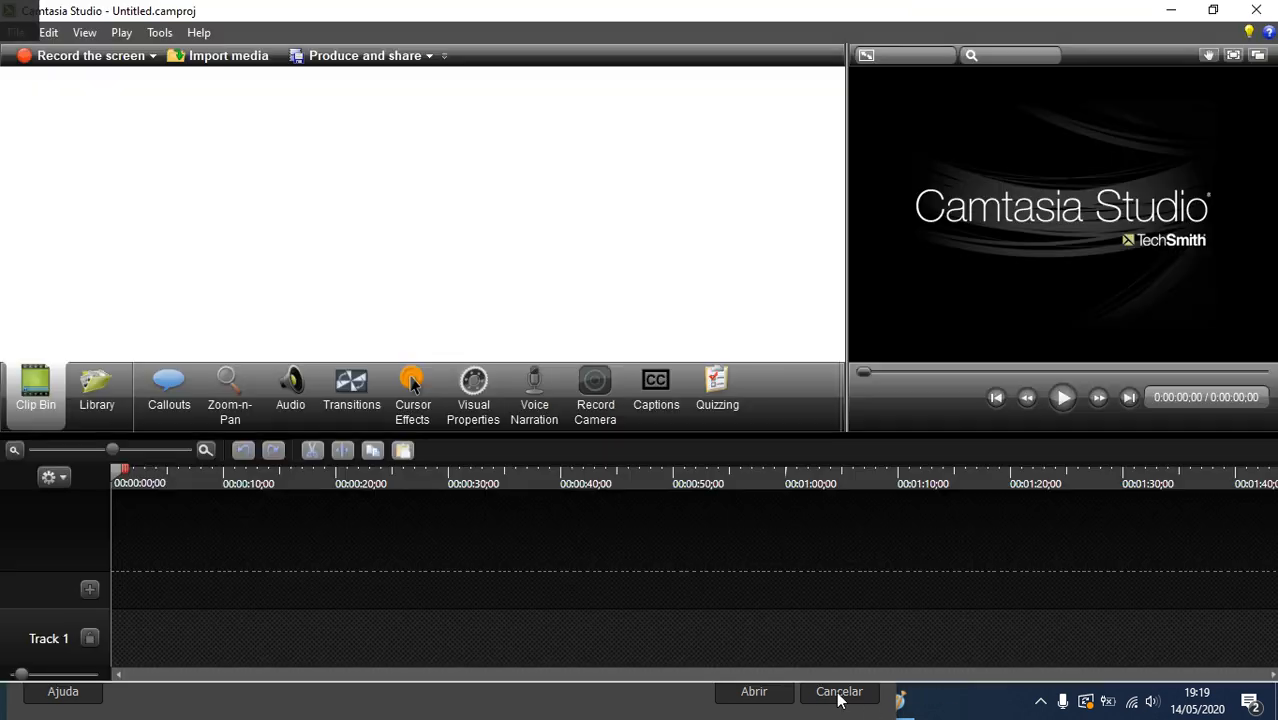
{"action": "left_click", "coordinate": [1170, 10]}
{"action": "key", "text": "alt+Tab"}
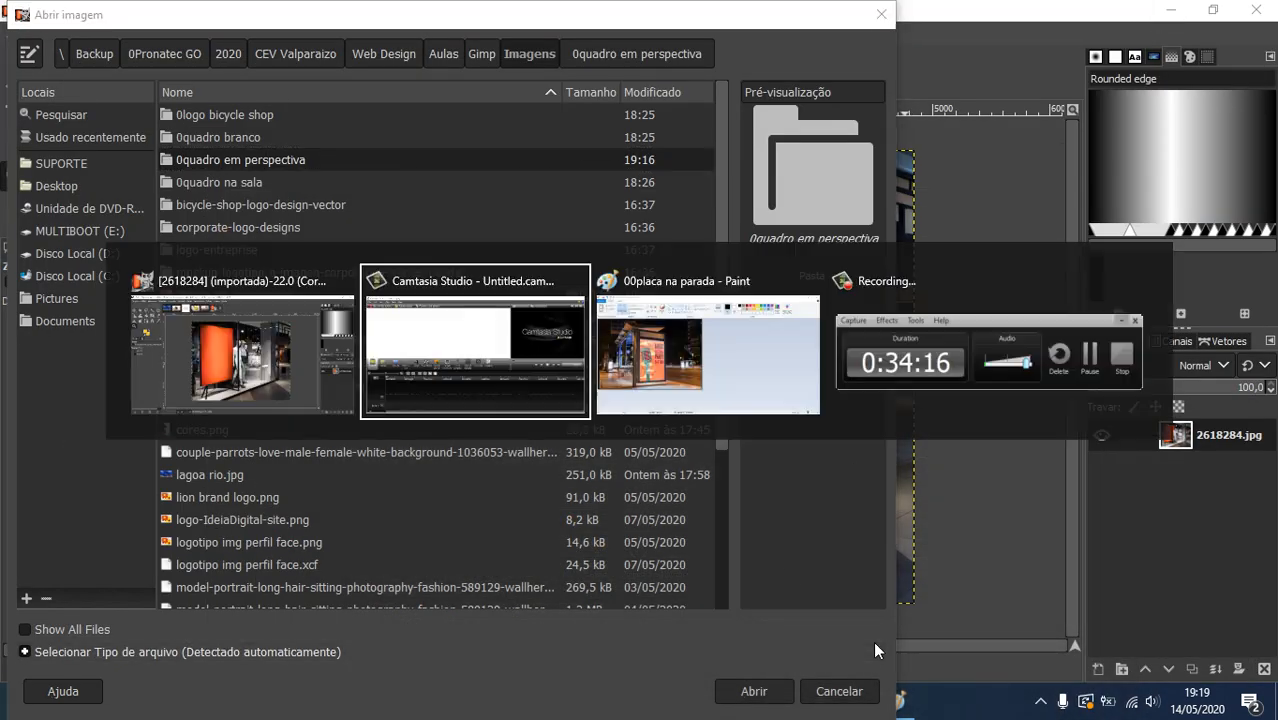
{"action": "key", "text": "Tab"}
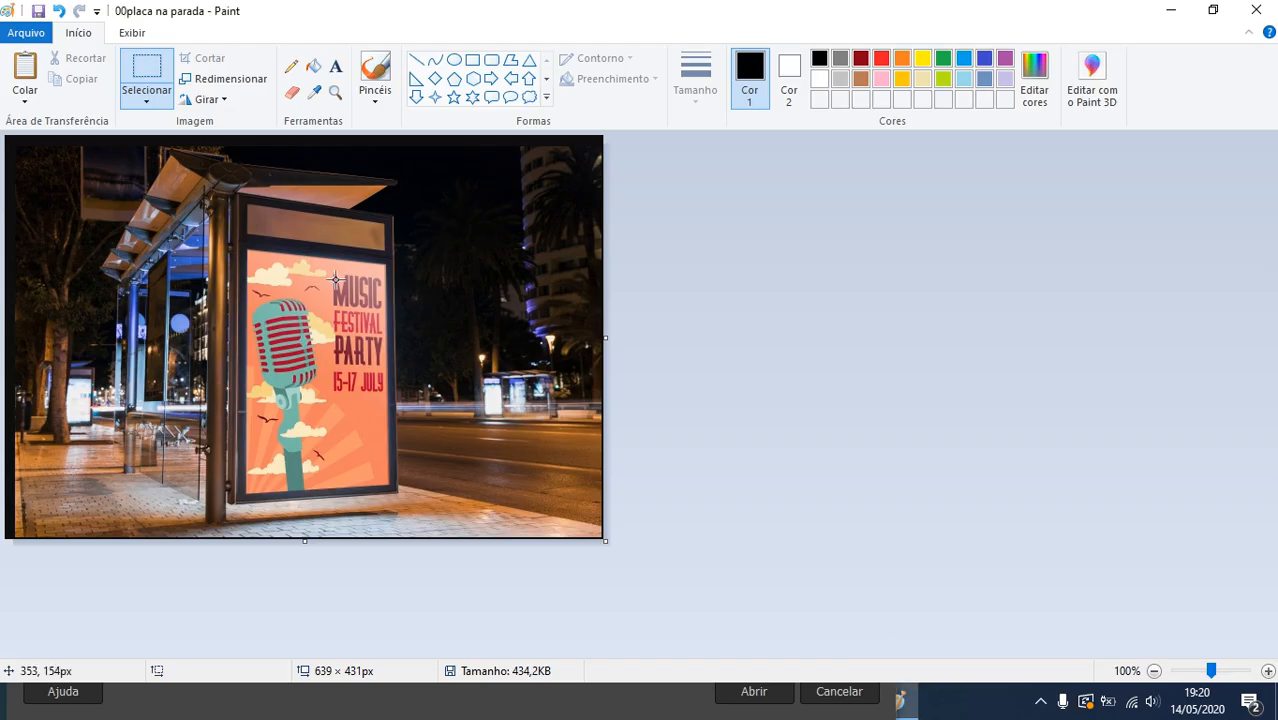
{"action": "left_click", "coordinate": [36, 40]}
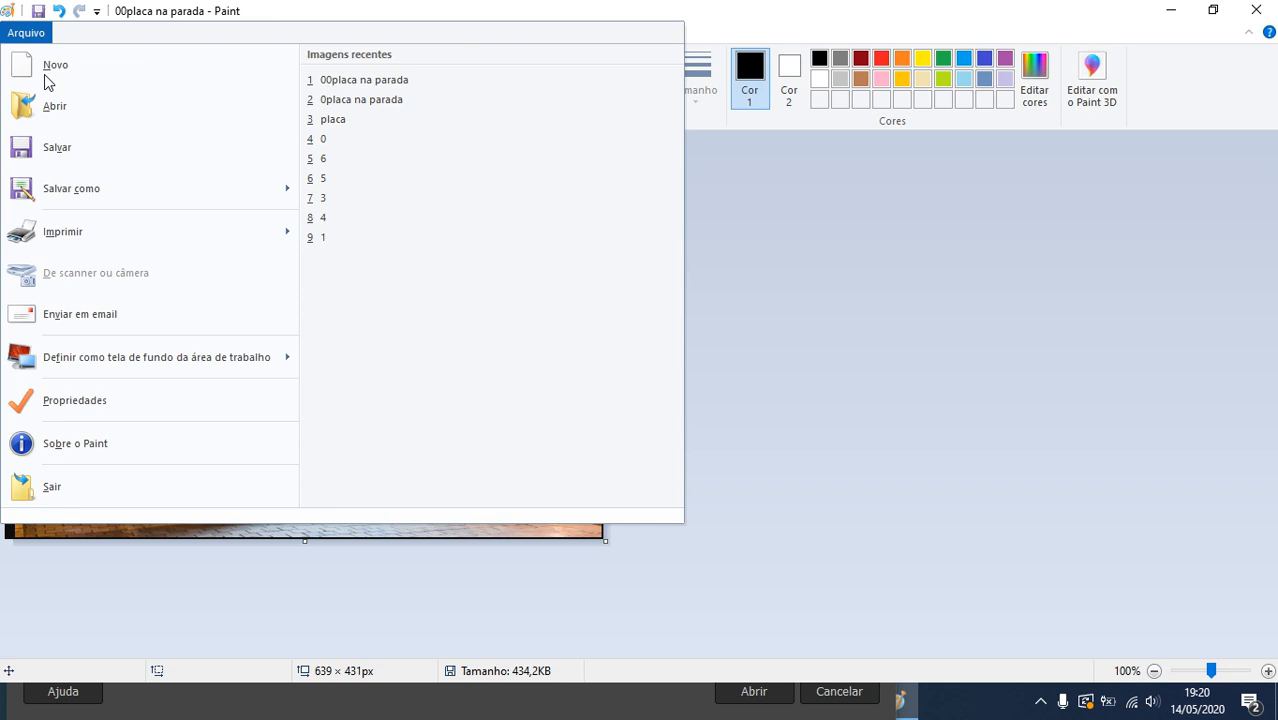
{"action": "left_click", "coordinate": [145, 190]}
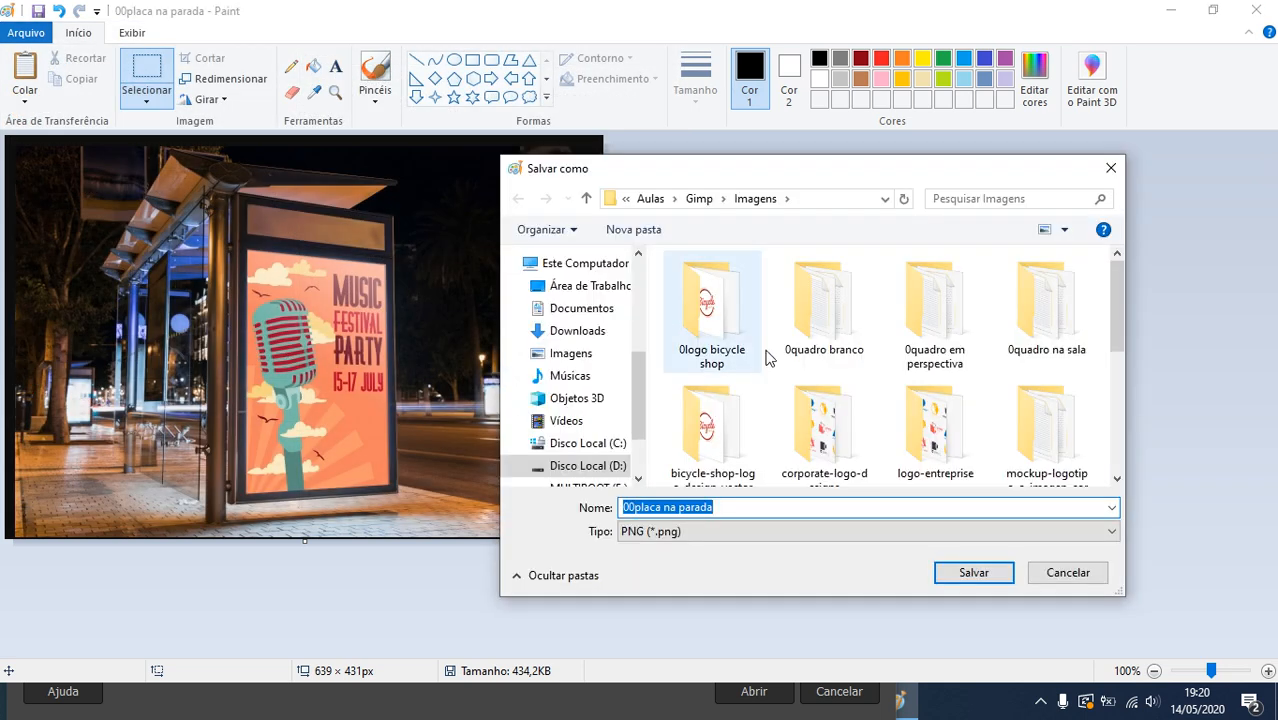
{"action": "left_click", "coordinate": [582, 353]}
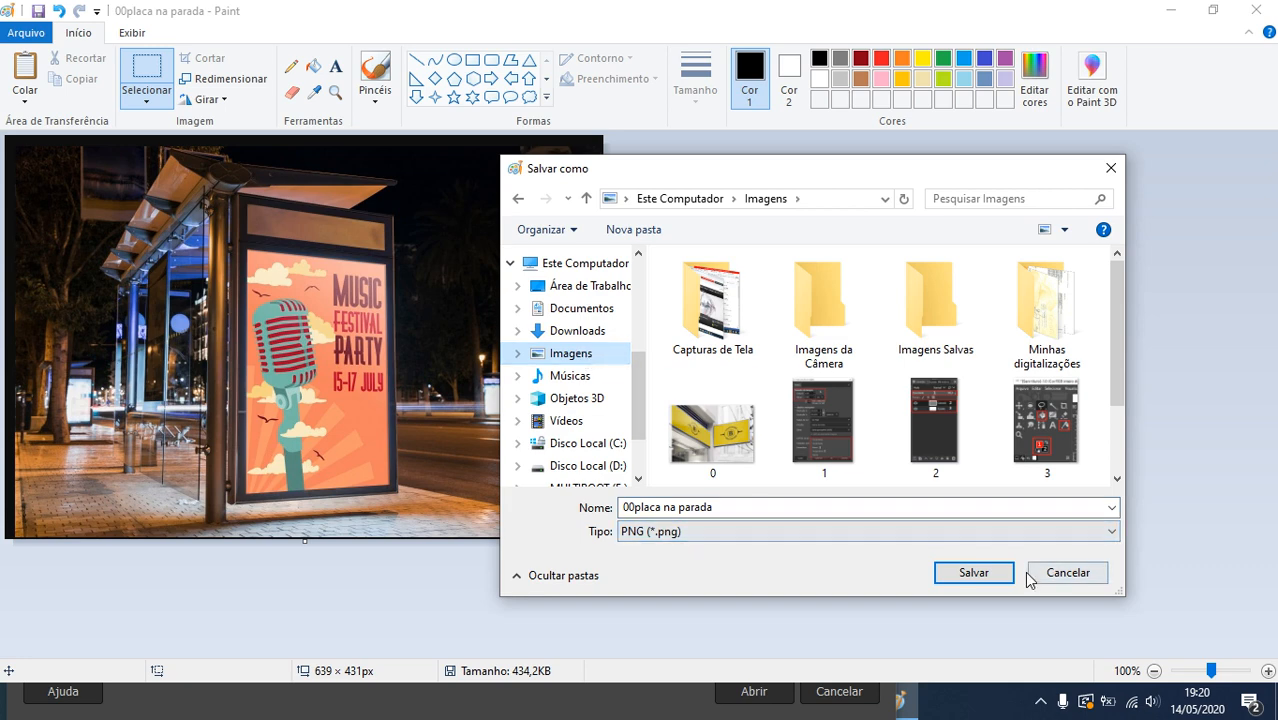
{"action": "left_click", "coordinate": [584, 309]}
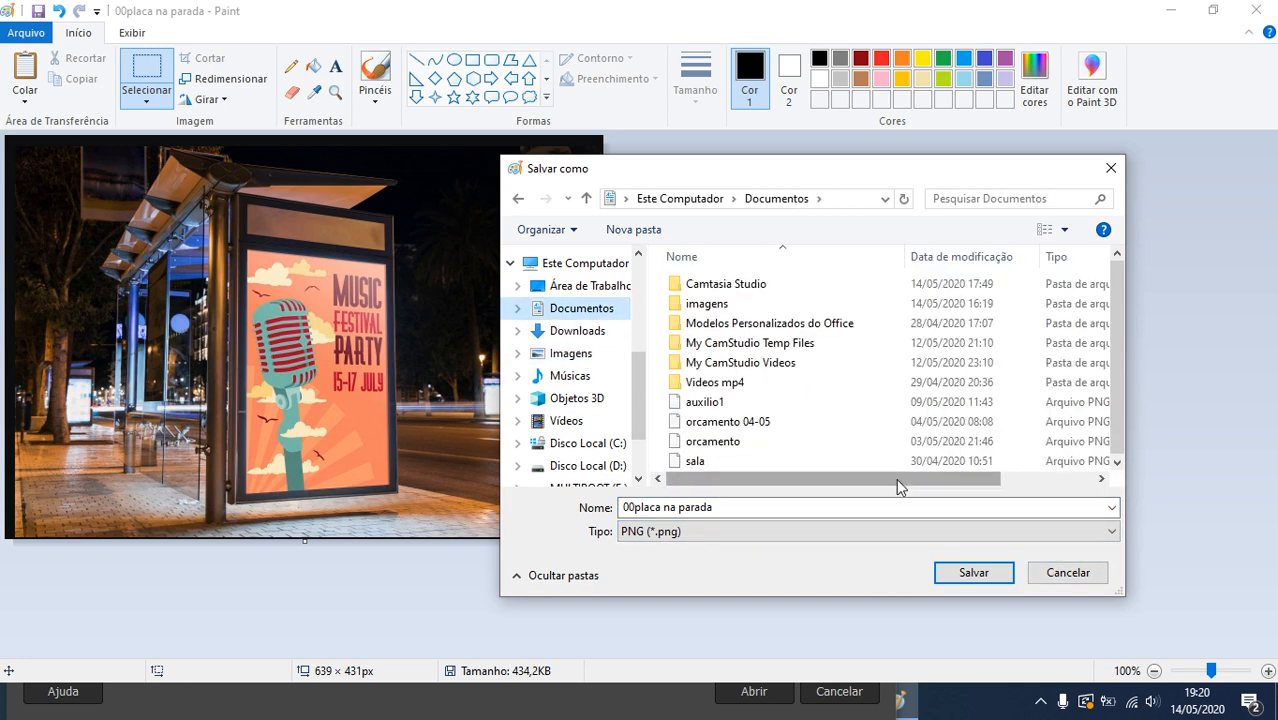
{"action": "double_click", "coordinate": [727, 308]}
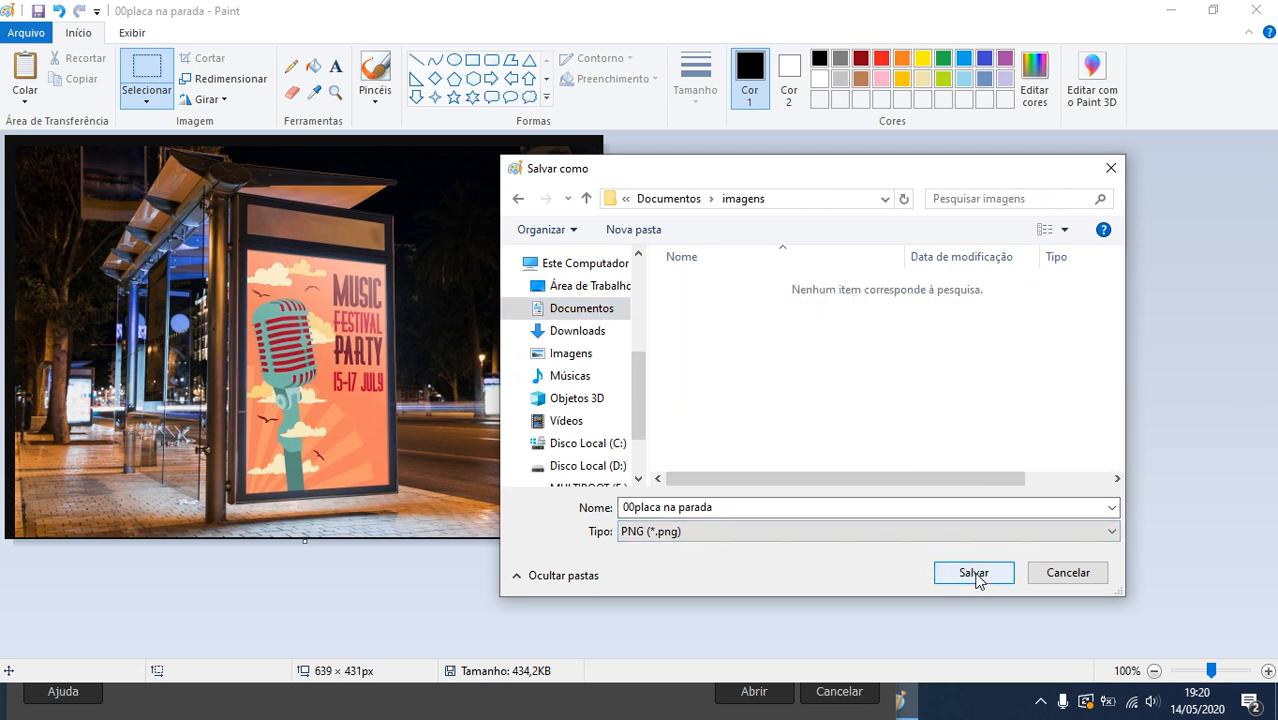
{"action": "left_click", "coordinate": [974, 573]}
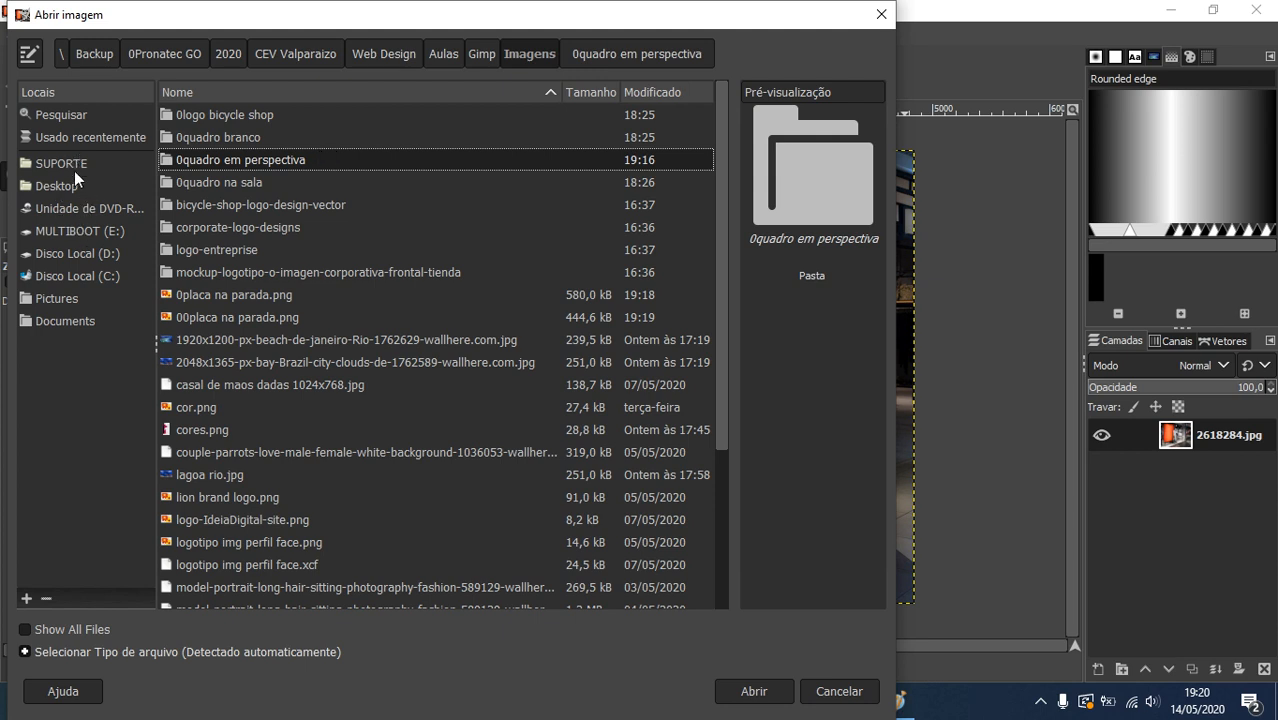
- In GIMP's image-opening dialog, open 00placa na parada.png from the imagens folder inside Documents
{"action": "left_click", "coordinate": [69, 166]}
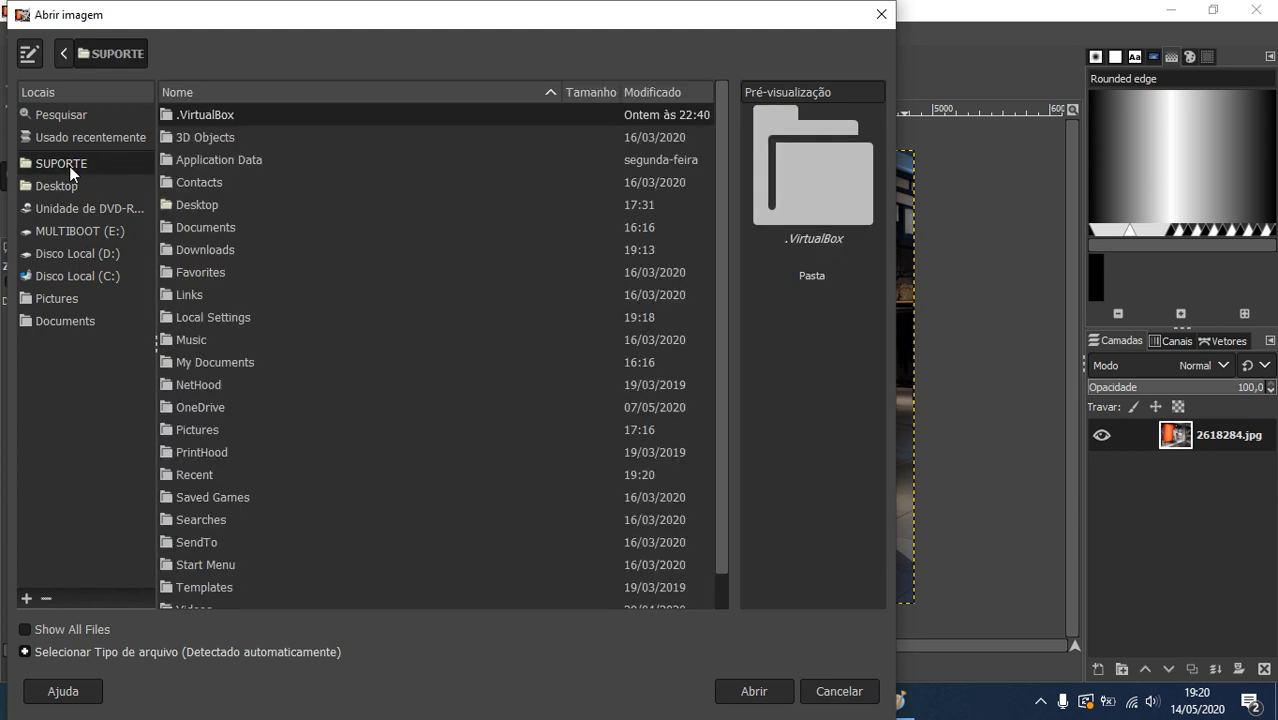
{"action": "double_click", "coordinate": [212, 234]}
{"action": "left_click", "coordinate": [204, 137]}
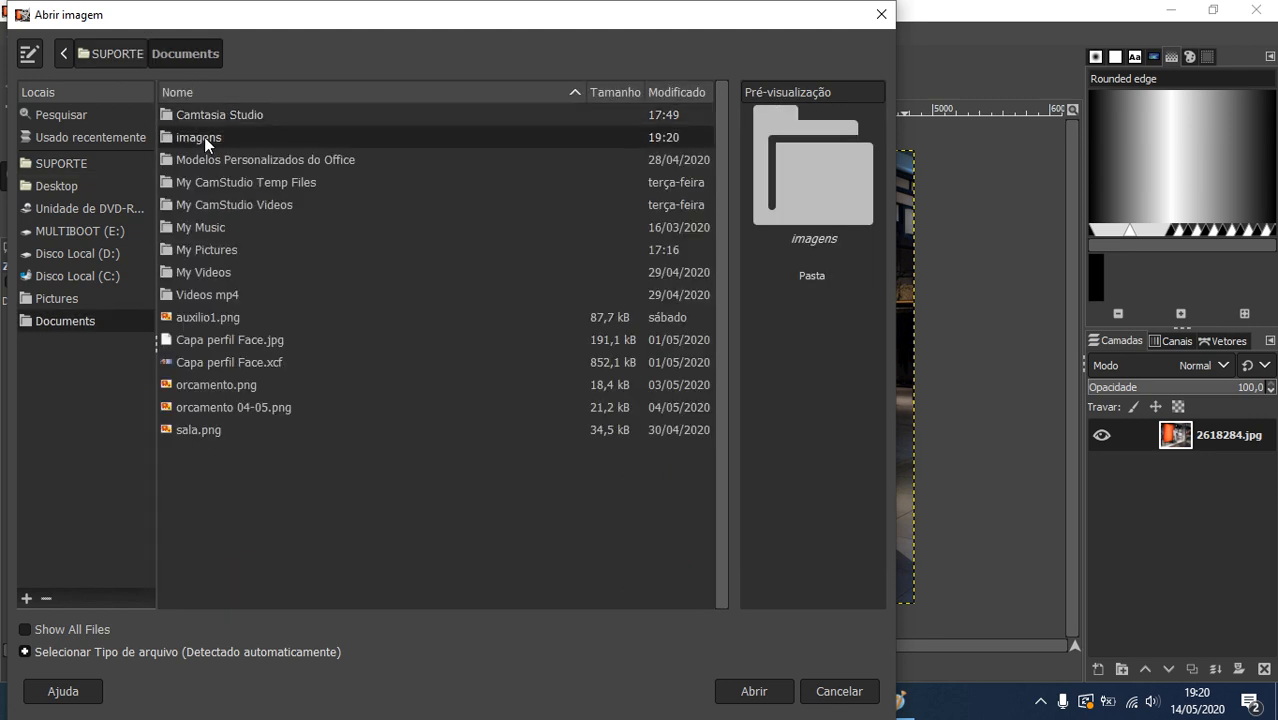
{"action": "double_click", "coordinate": [204, 137]}
{"action": "double_click", "coordinate": [232, 114]}
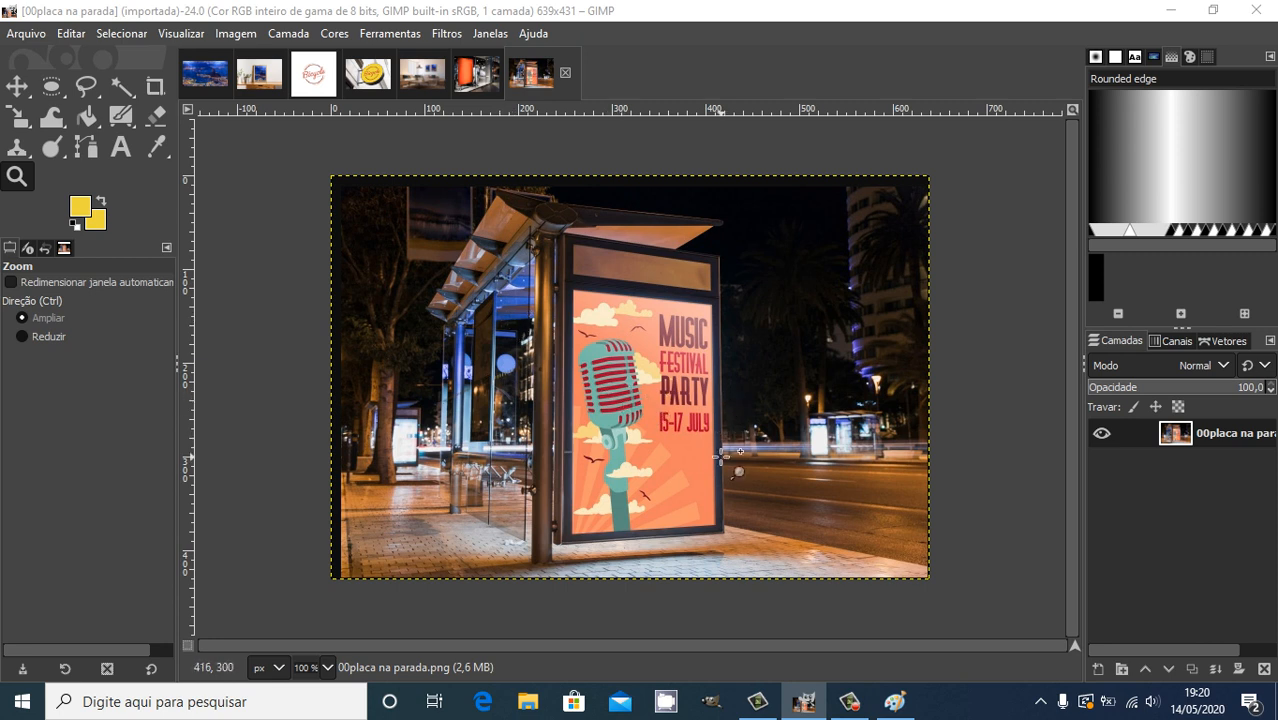
- Trace a closed free selection around the four corners of the Music Festival Party poster on the bus-stop billboard
{"action": "left_click", "coordinate": [52, 90]}
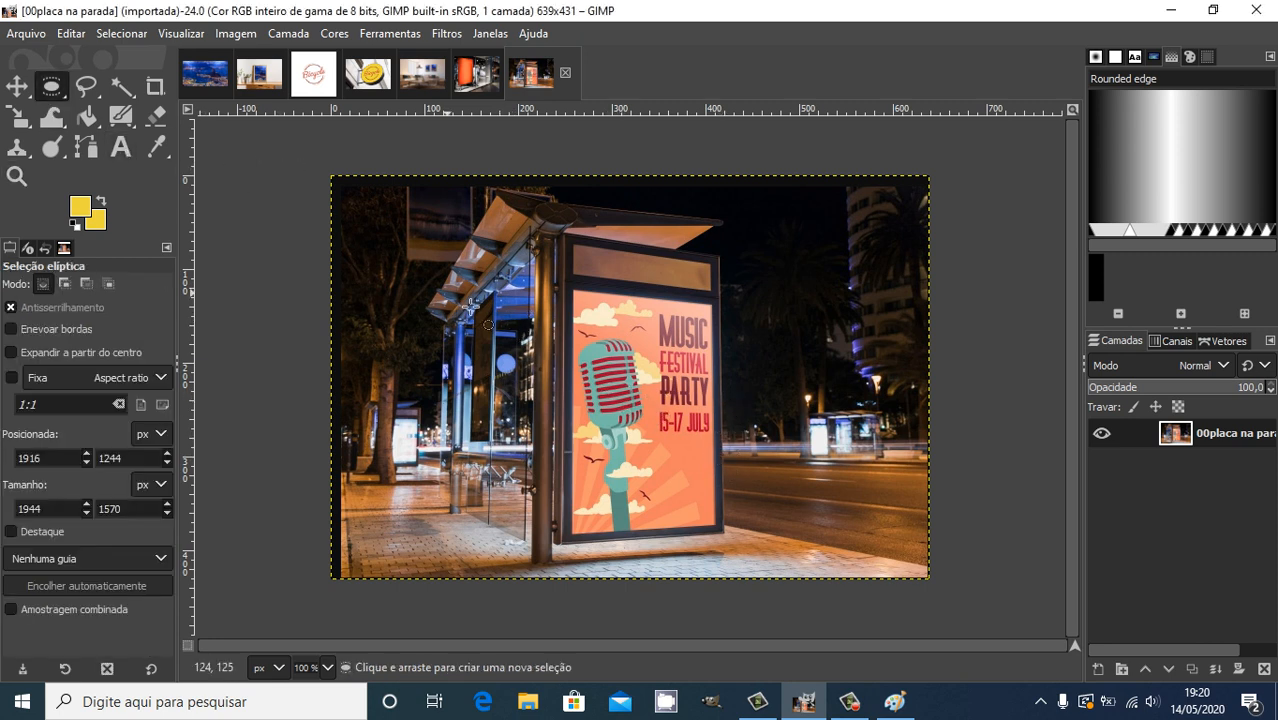
{"action": "left_click", "coordinate": [16, 86]}
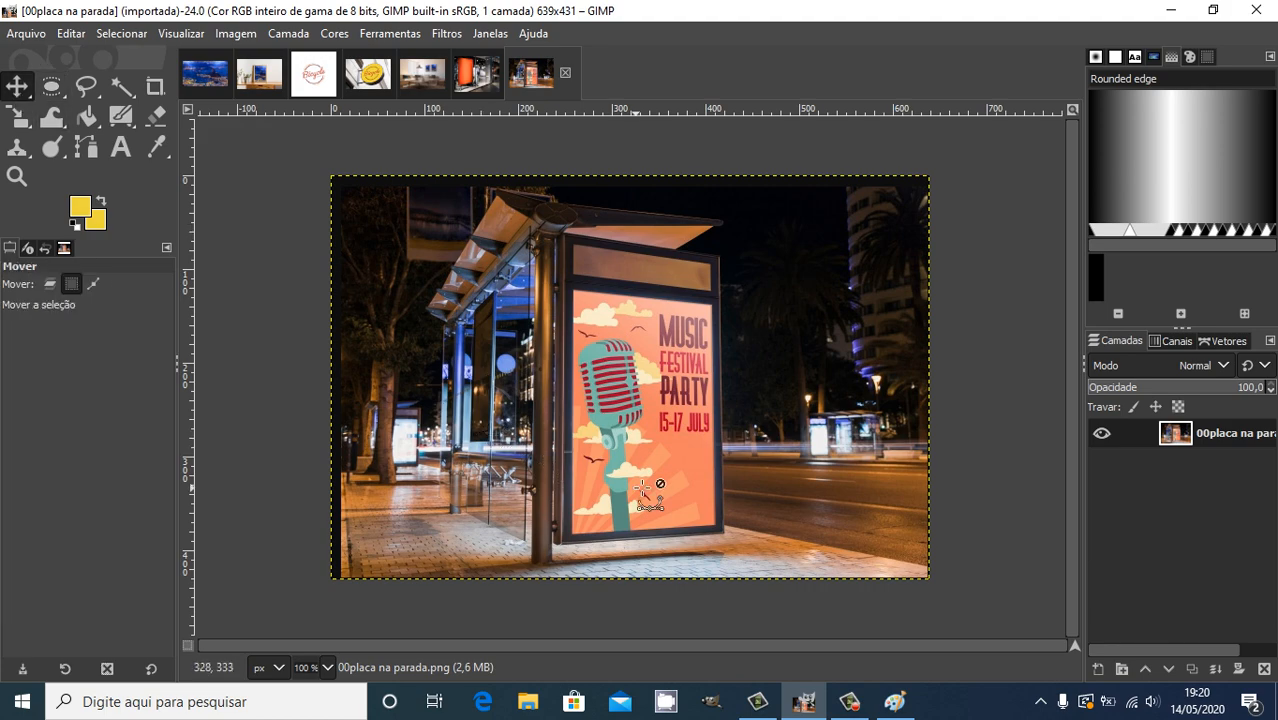
{"action": "scroll", "coordinate": [640, 440], "scroll_direction": "up", "scroll_amount": 1}
{"action": "scroll", "coordinate": [640, 440], "scroll_direction": "up", "scroll_amount": 5}
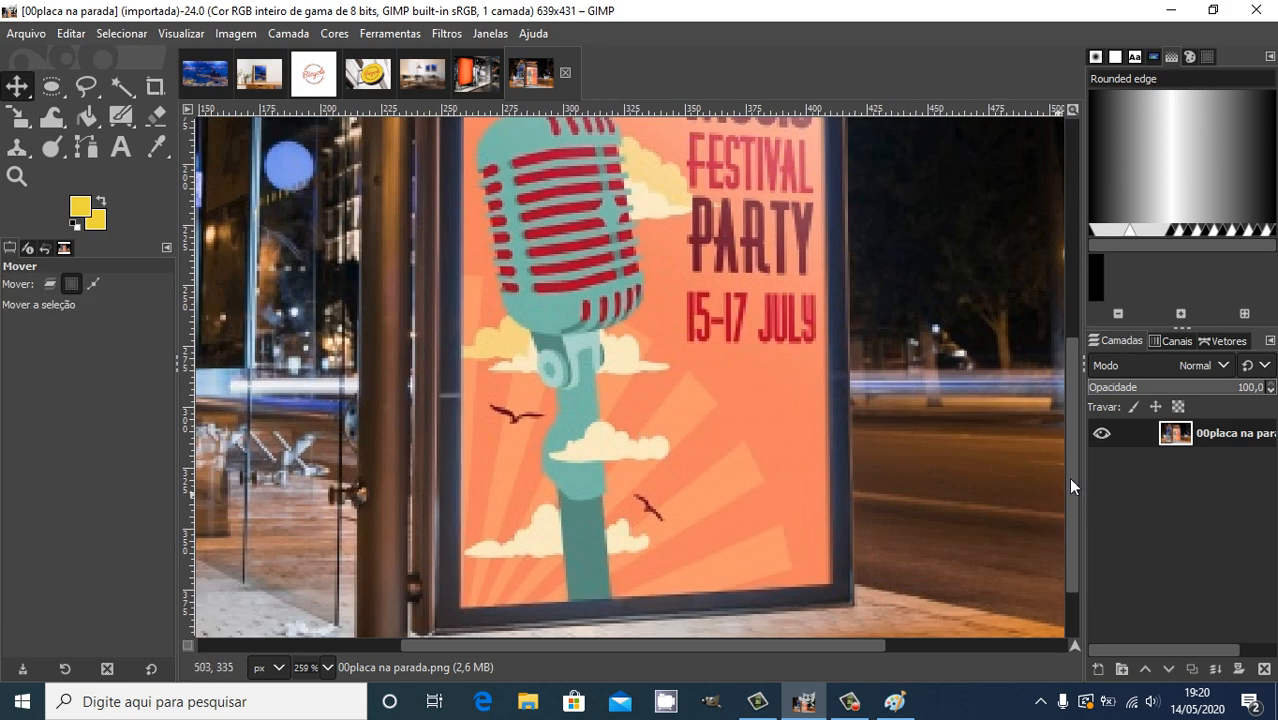
{"action": "left_click_drag", "start_coordinate": [1073, 463], "coordinate": [1073, 427]}
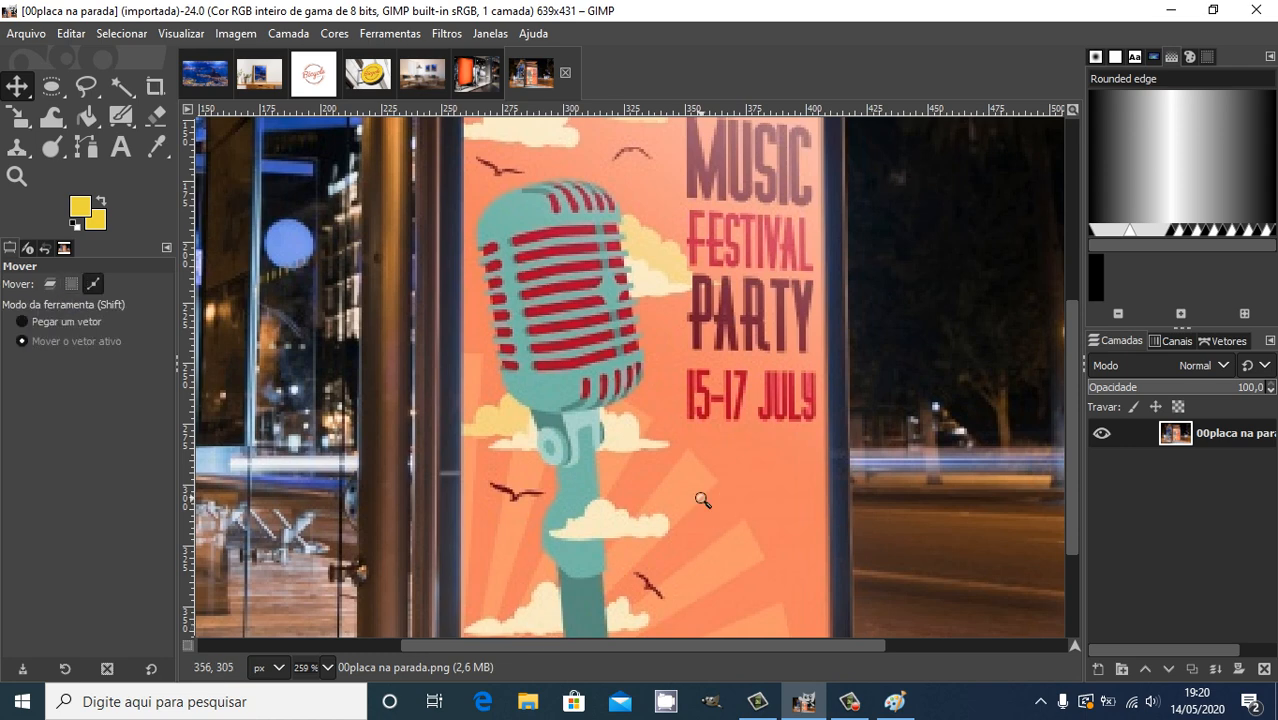
{"action": "scroll", "coordinate": [702, 500], "scroll_direction": "down", "scroll_amount": 3}
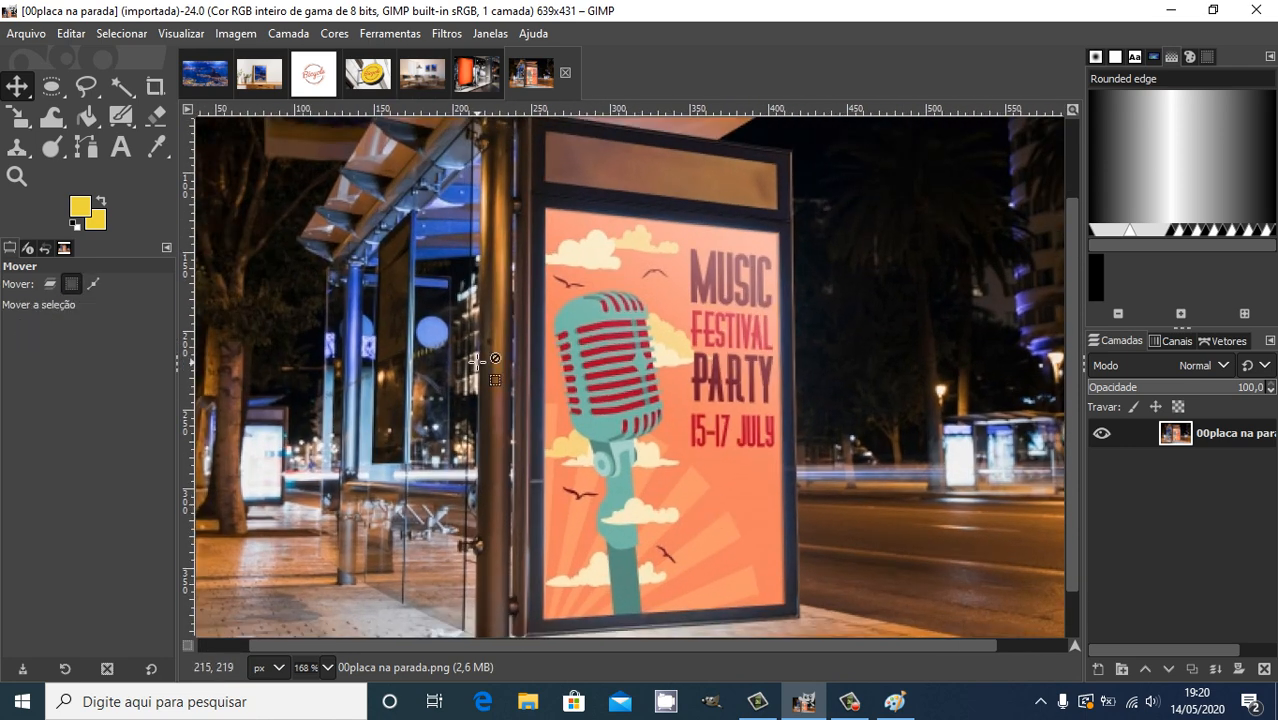
{"action": "left_click", "coordinate": [88, 97]}
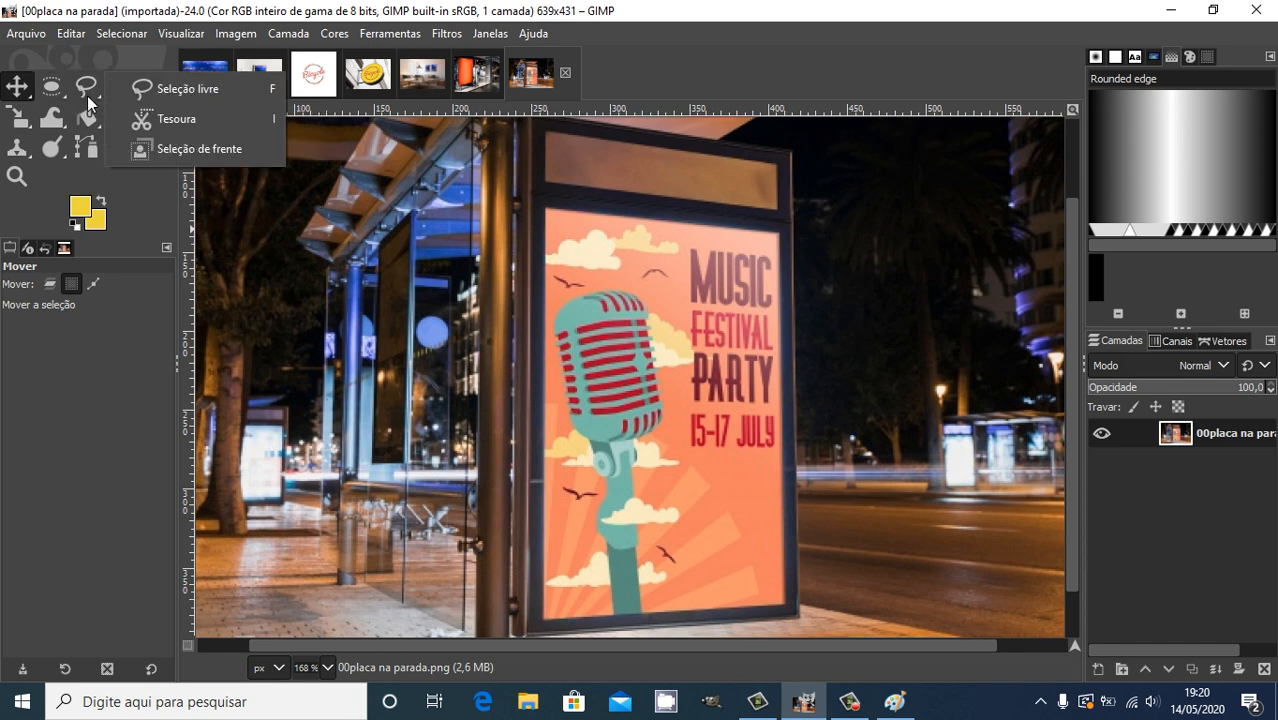
{"action": "left_click", "coordinate": [178, 90]}
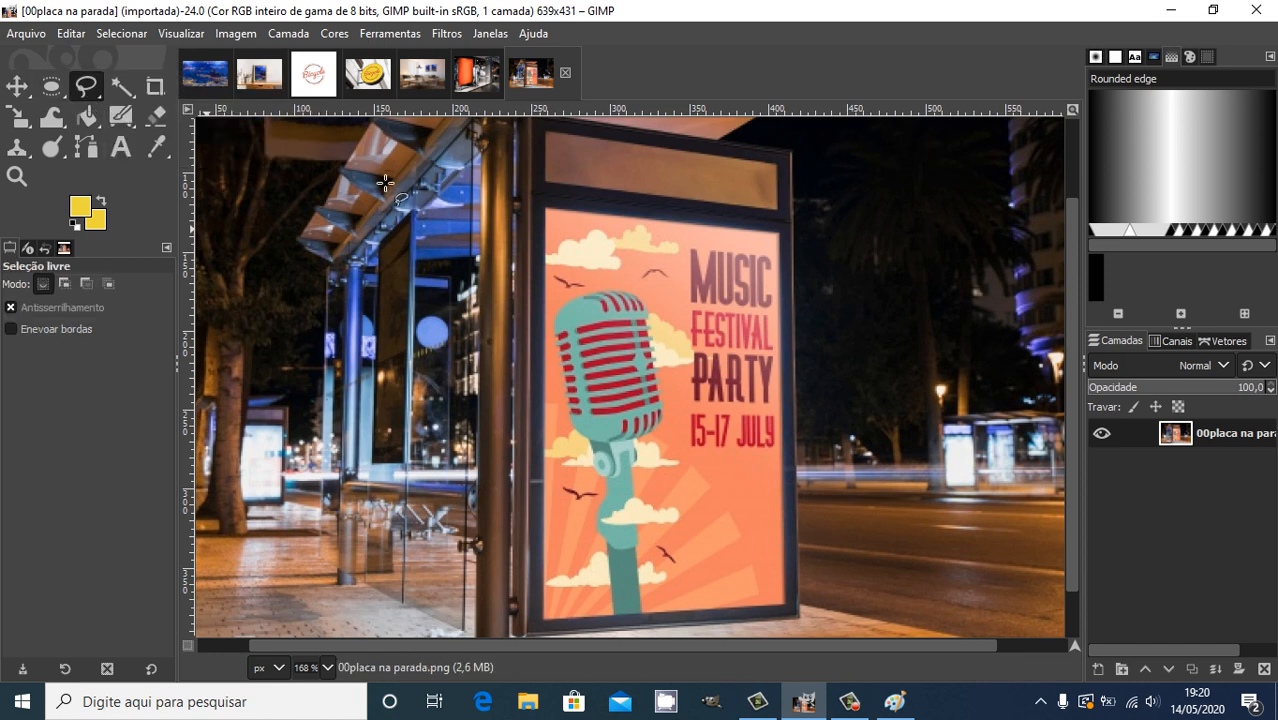
{"action": "left_click", "coordinate": [545, 208]}
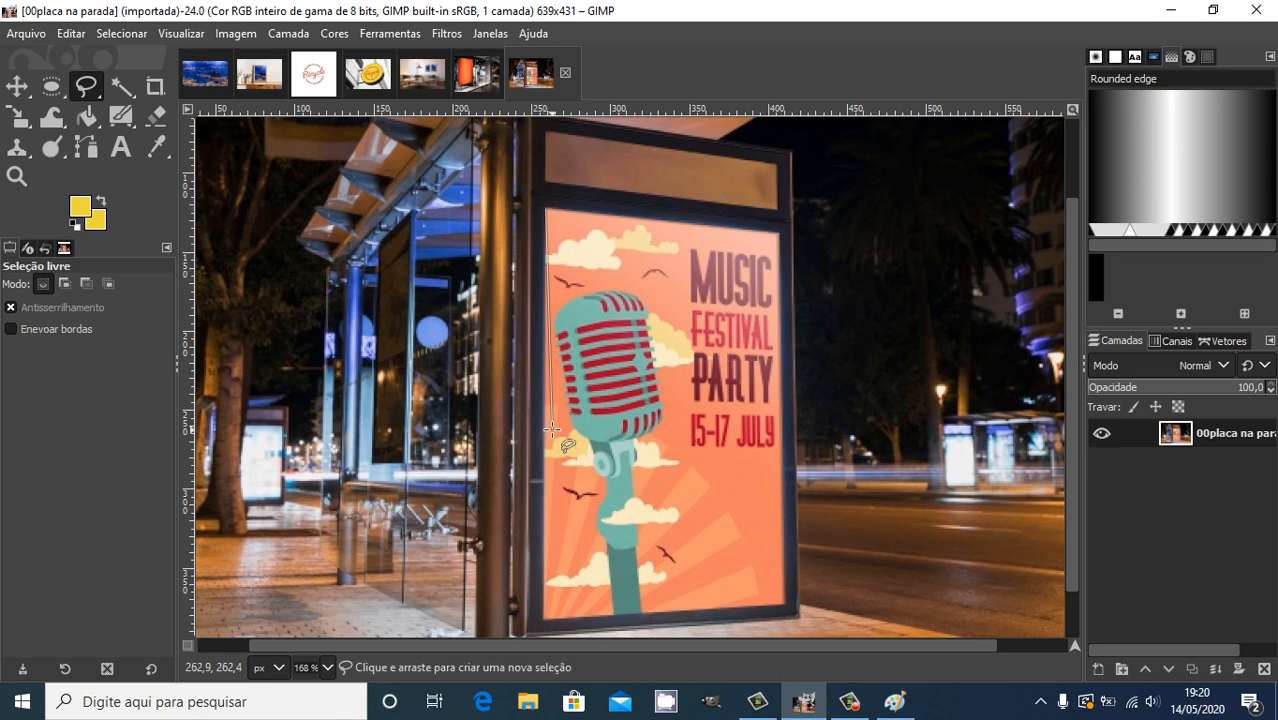
{"action": "left_click", "coordinate": [548, 617]}
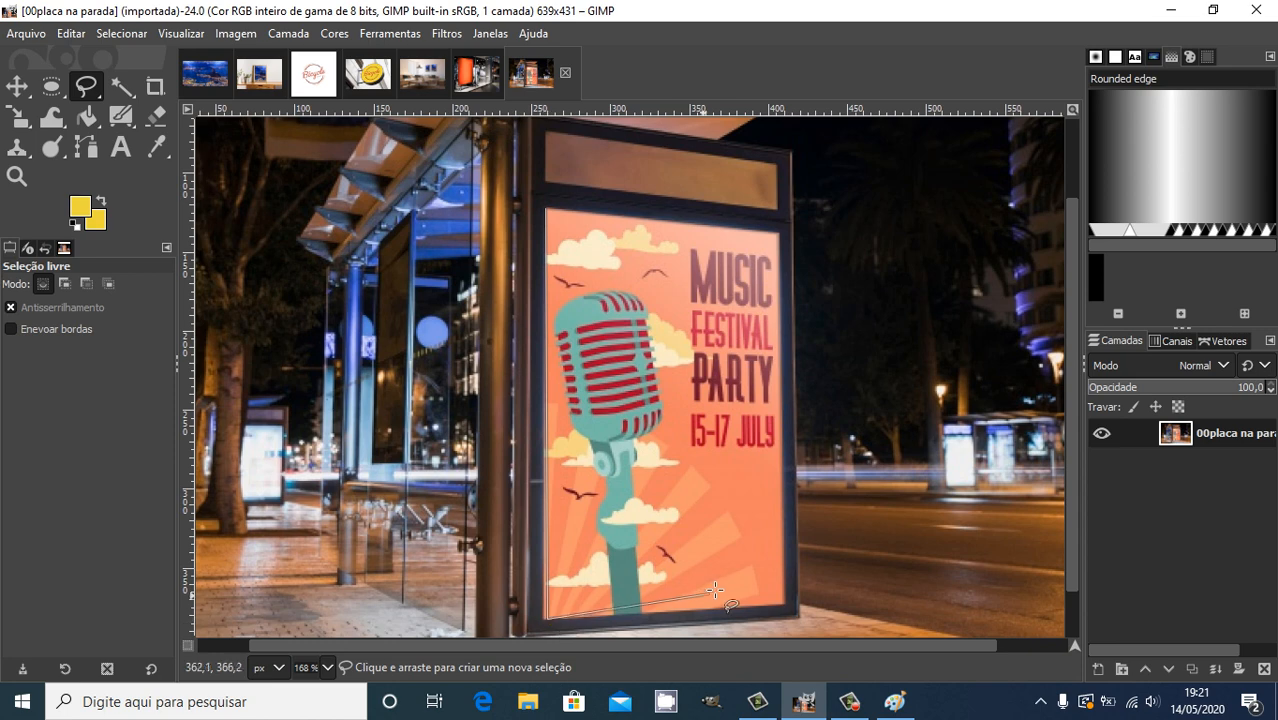
{"action": "left_click", "coordinate": [781, 604]}
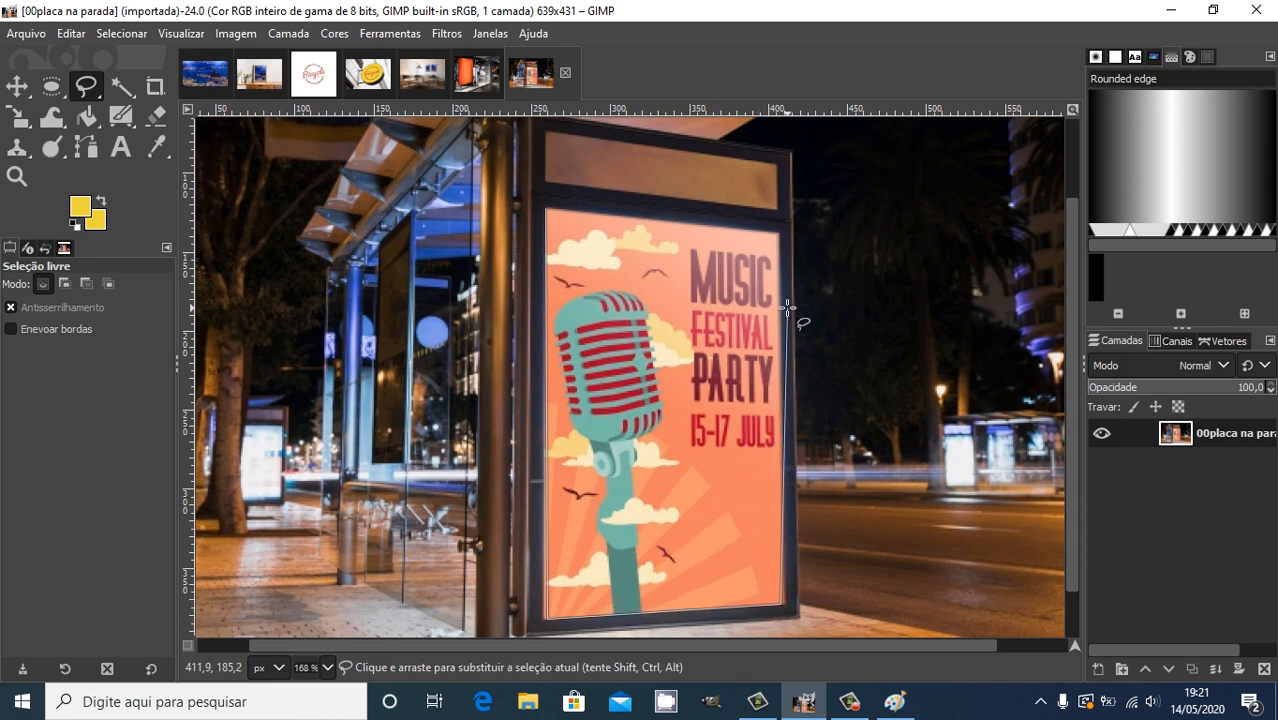
{"action": "left_click", "coordinate": [773, 234]}
{"action": "left_click", "coordinate": [545, 209]}
{"action": "key", "text": "Return"}
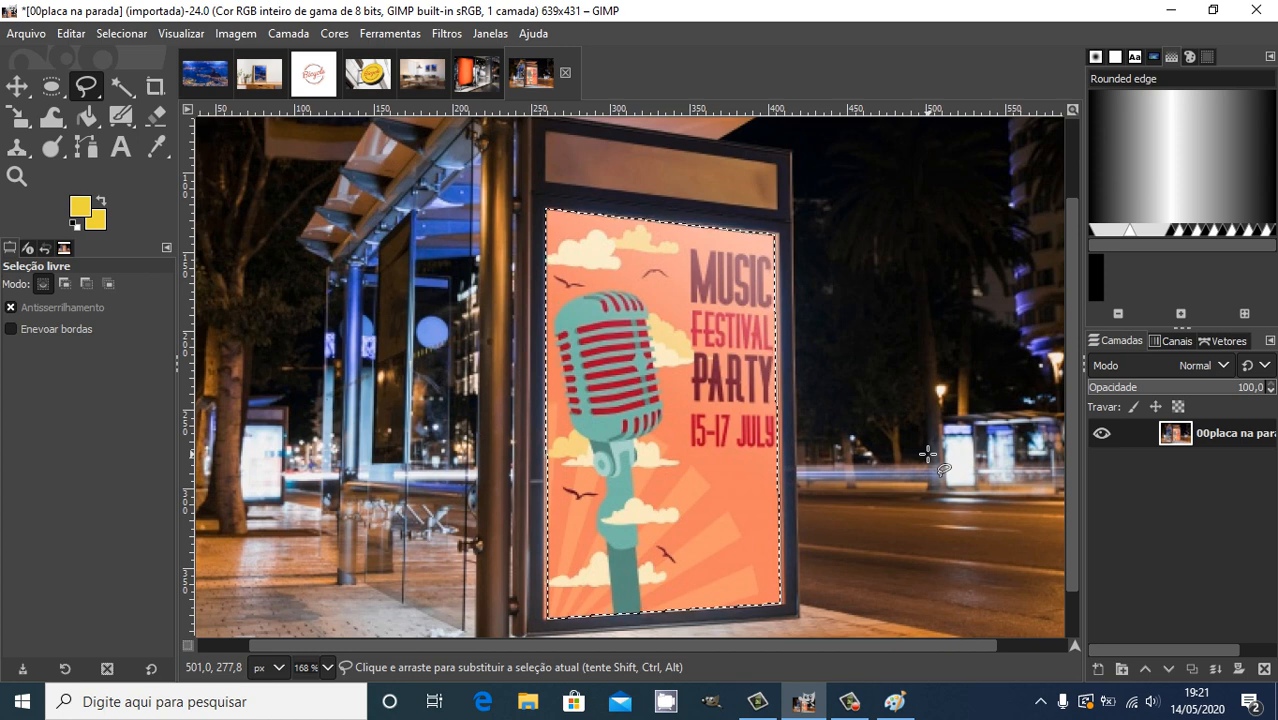
- Copy the selected poster into the 2618284 image as a new layer and hide the 2618284.jpg layer
{"action": "key", "text": "ctrl+c"}
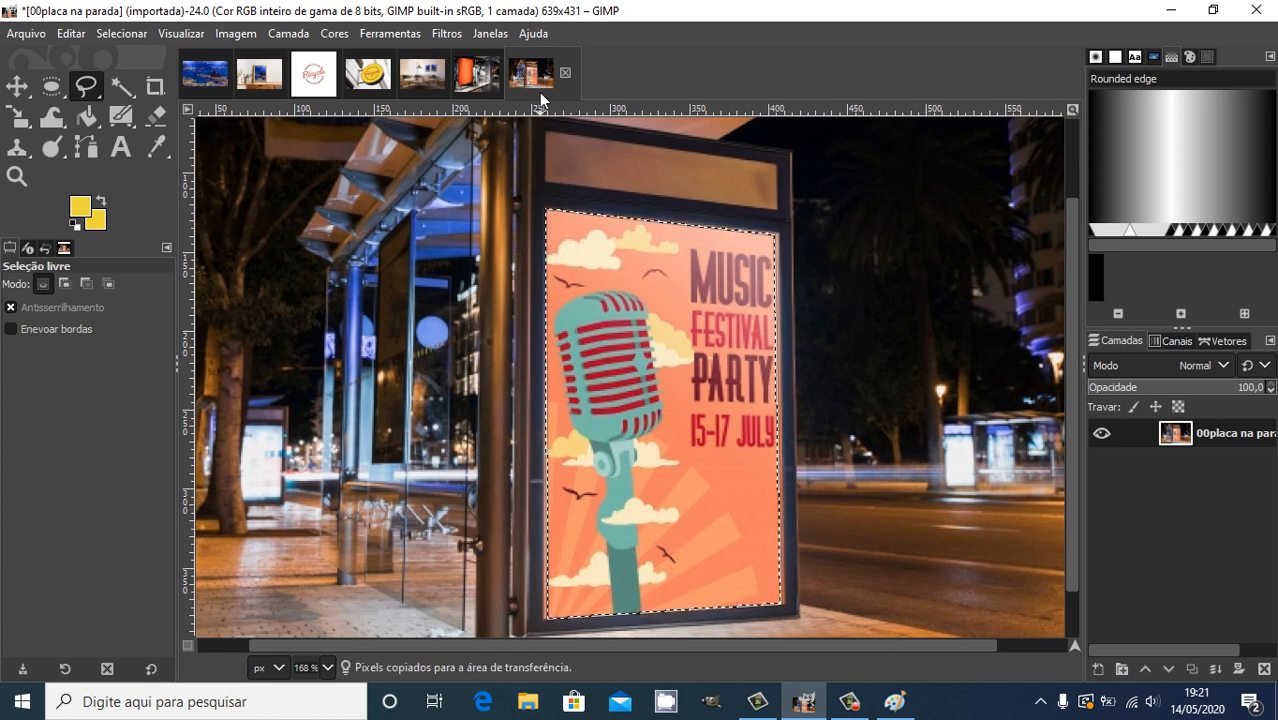
{"action": "left_click", "coordinate": [475, 75]}
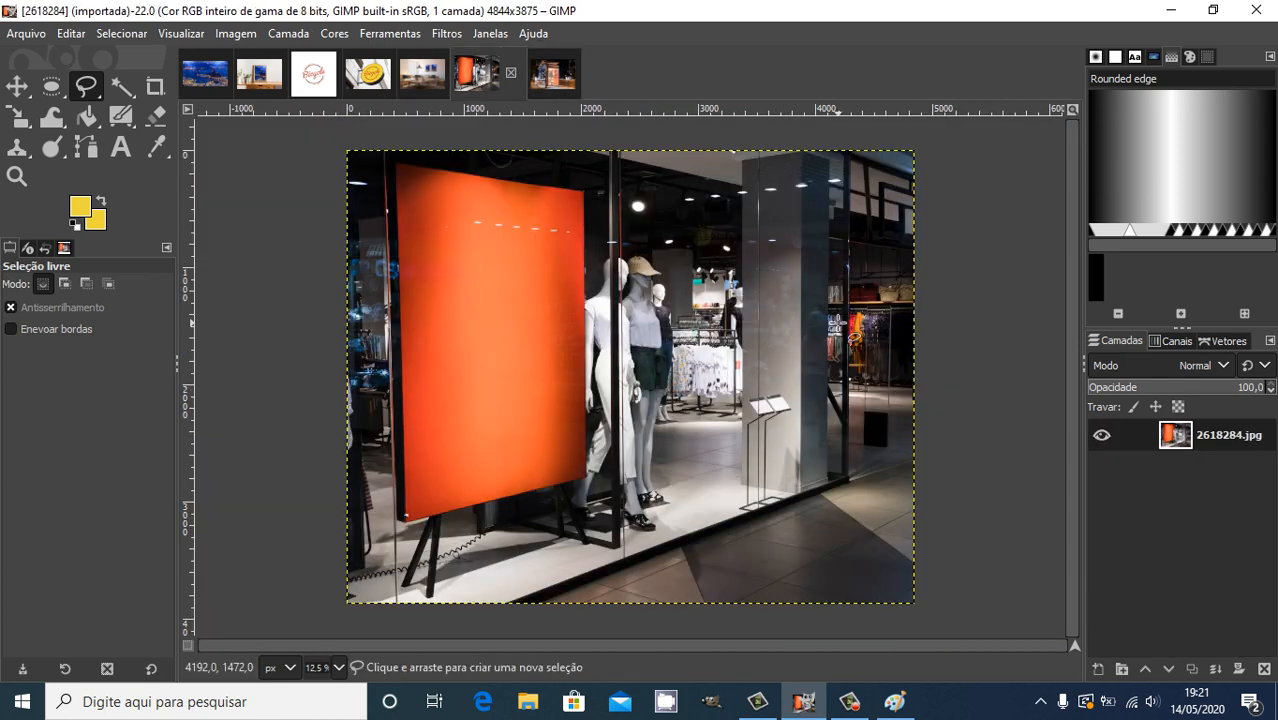
{"action": "key", "text": "ctrl+v"}
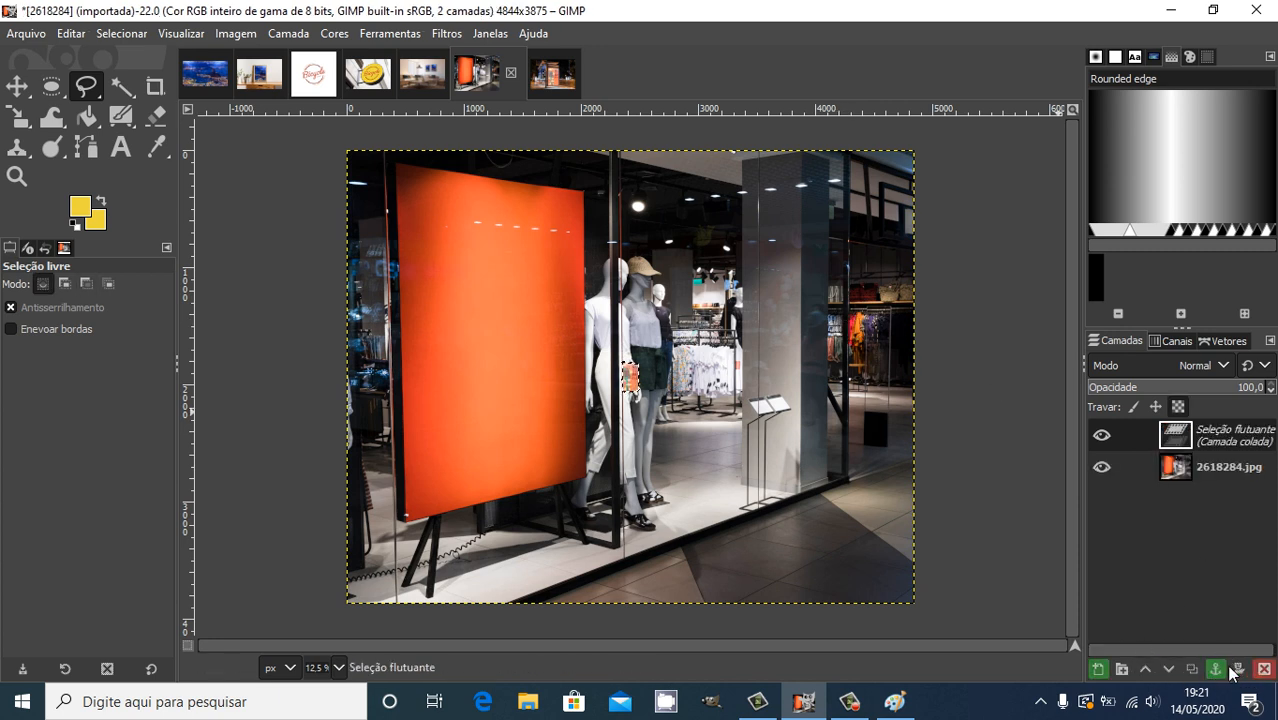
{"action": "left_click", "coordinate": [1098, 669]}
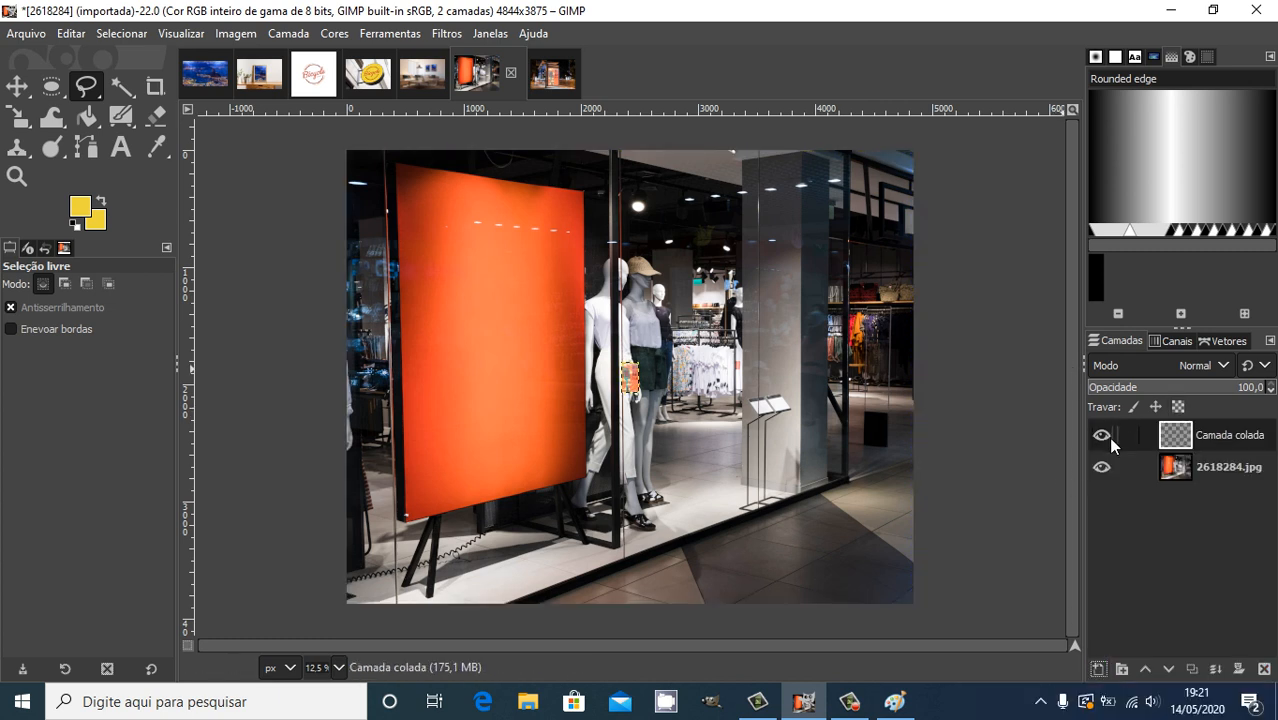
{"action": "left_click", "coordinate": [1102, 467]}
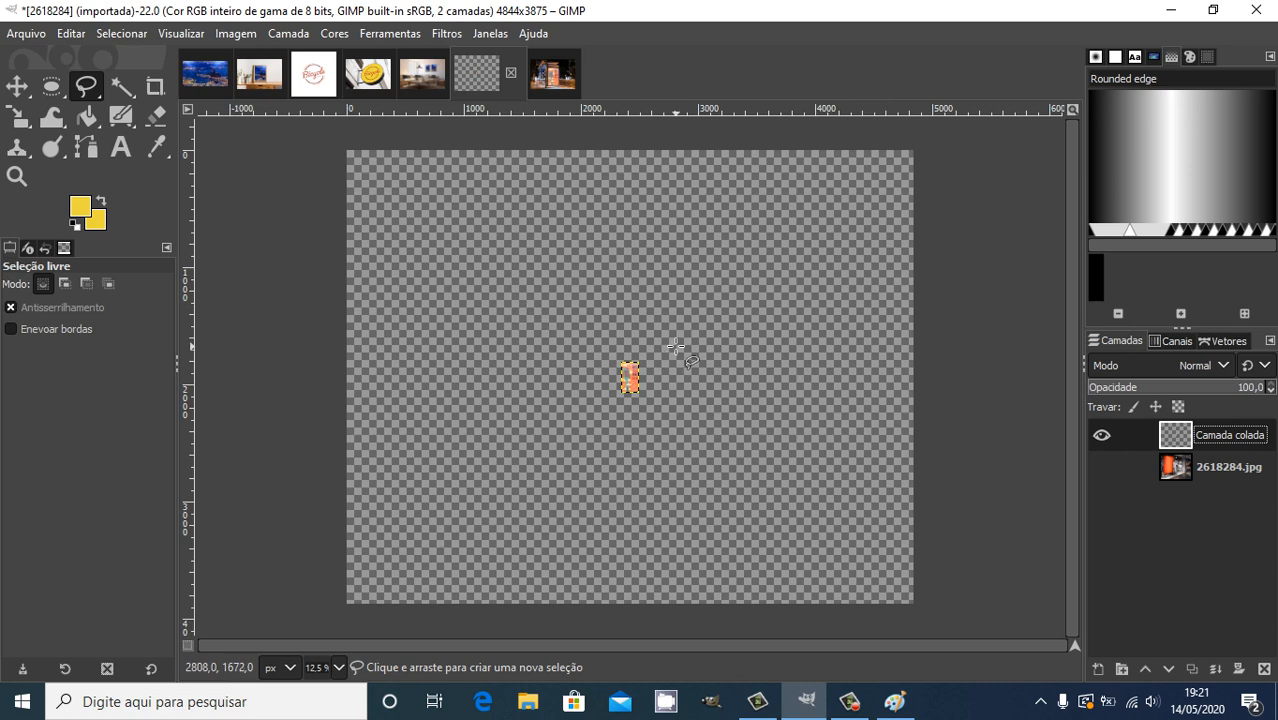
{"action": "left_click", "coordinate": [381, 34]}
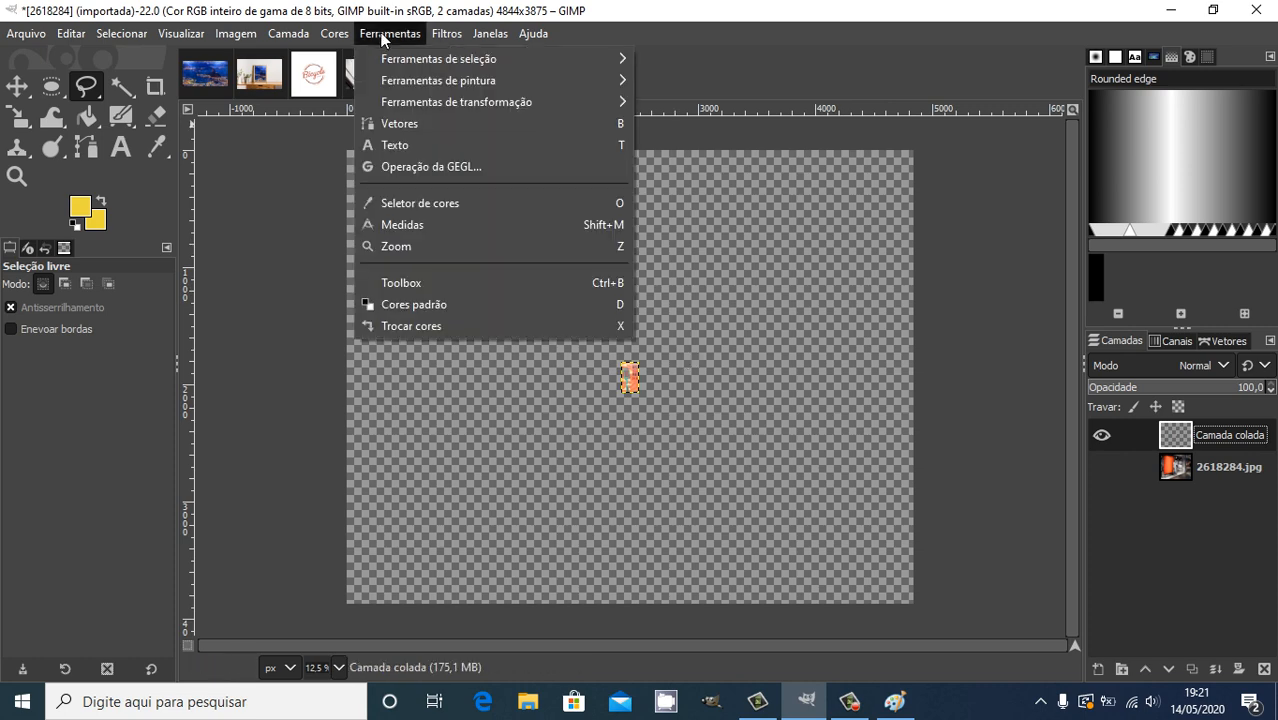
{"action": "mouse_move", "coordinate": [528, 100]}
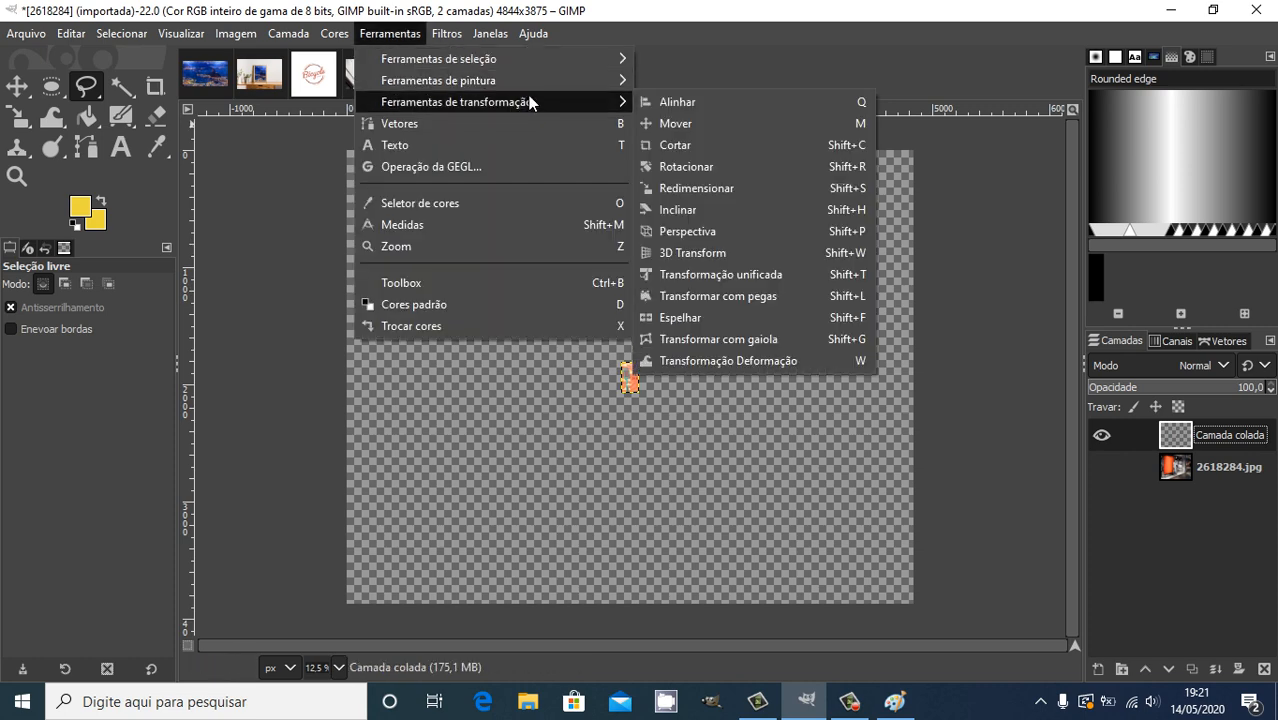
{"action": "left_click", "coordinate": [727, 187]}
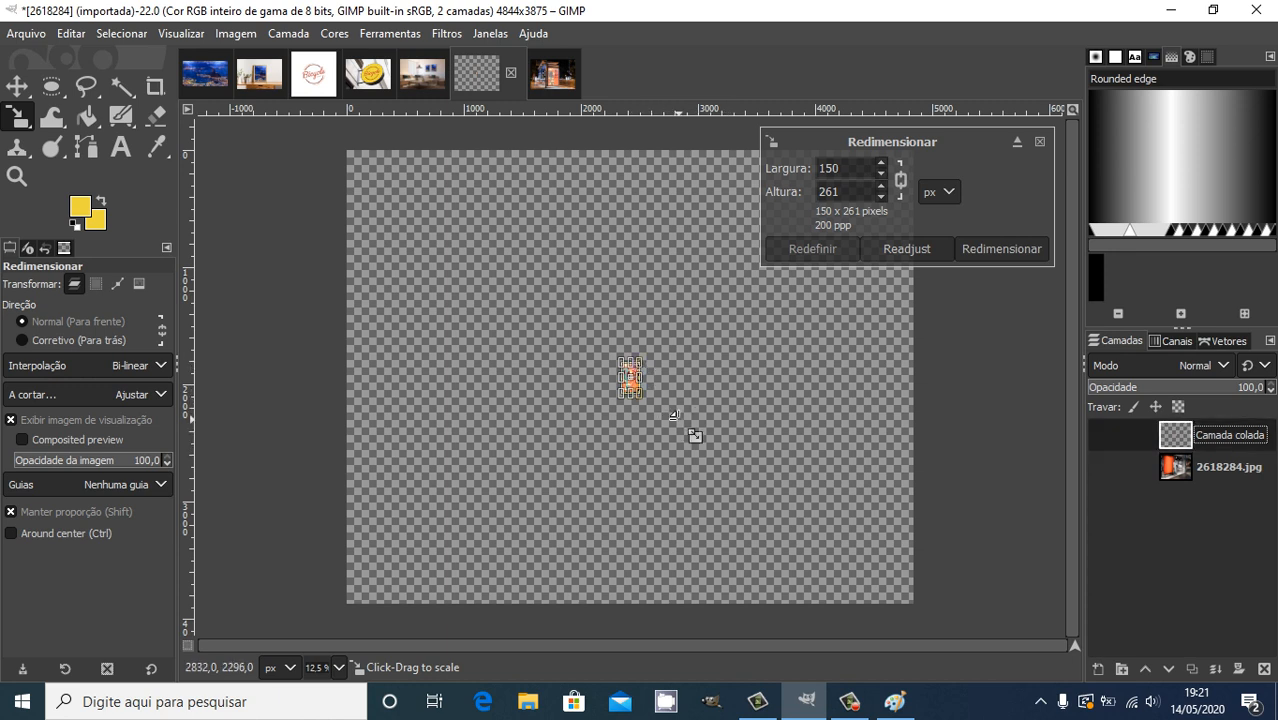
- Enlarge the pasted poster layer proportionally with the Scale tool to about 1150 × 2001 px
{"action": "key", "text": "z"}
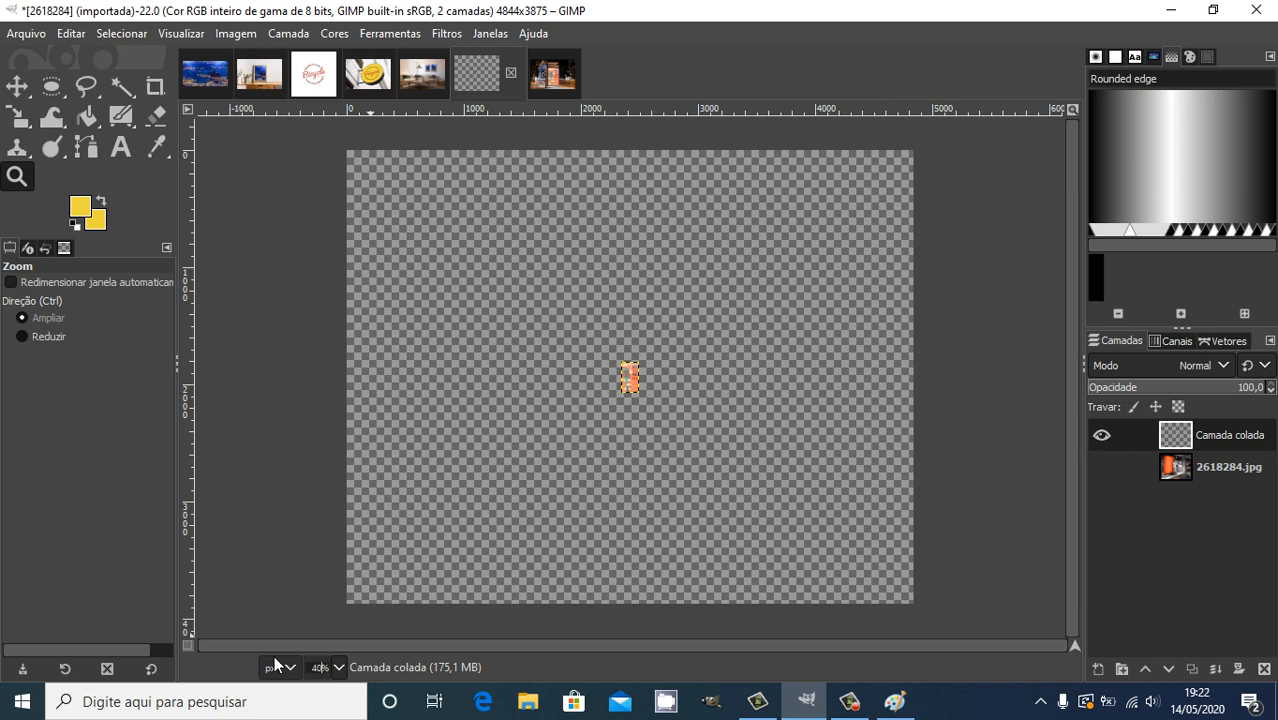
{"action": "key", "text": "Return"}
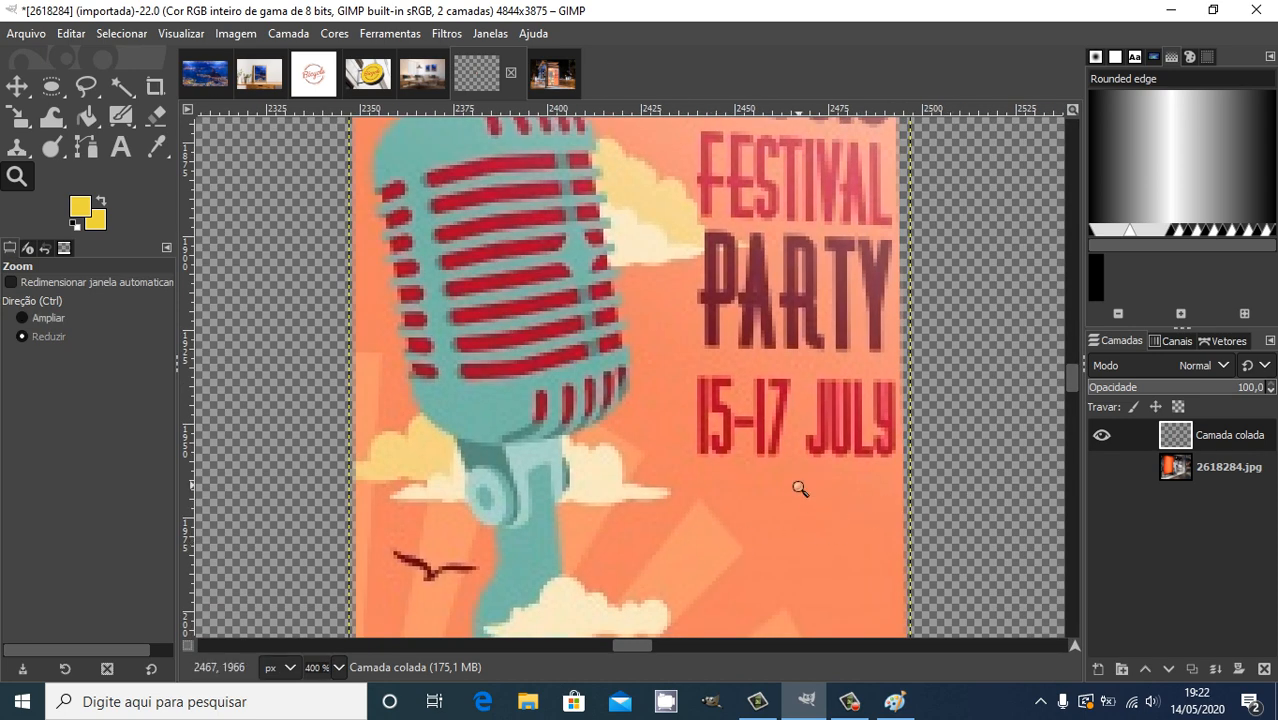
{"action": "scroll", "coordinate": [800, 495], "scroll_direction": "down", "scroll_amount": 3}
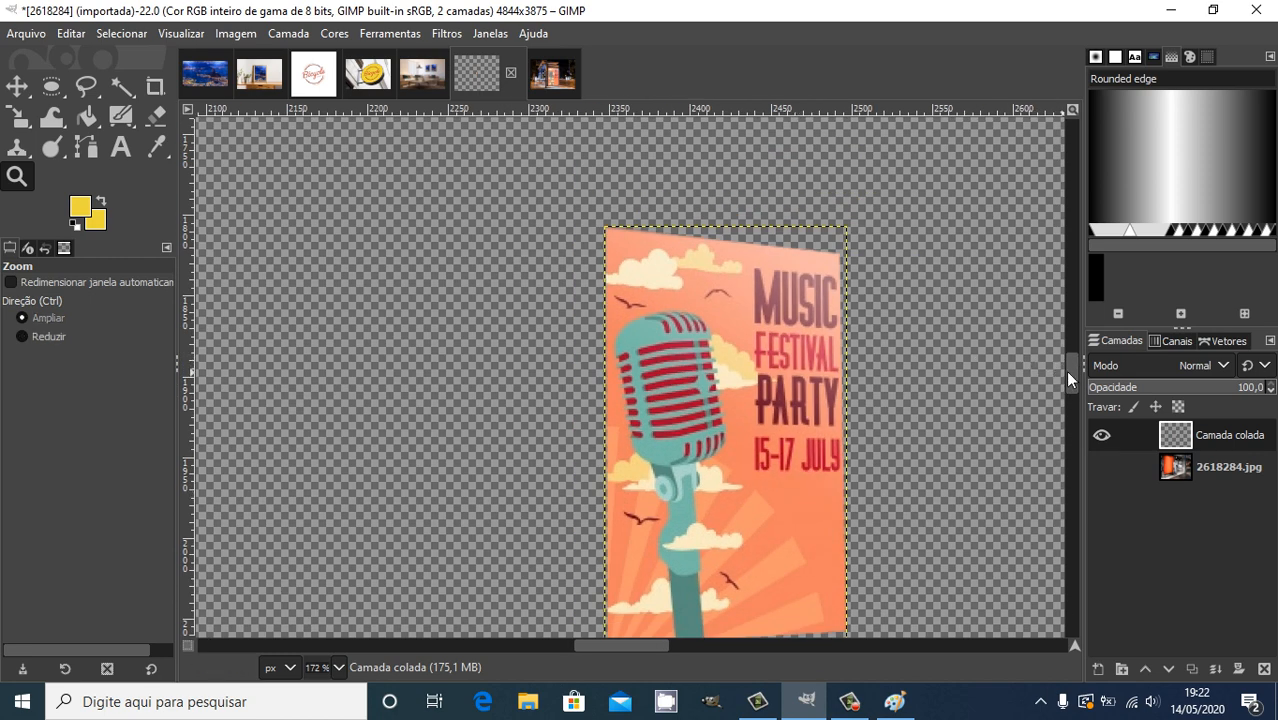
{"action": "scroll", "coordinate": [1071, 375], "scroll_direction": "down", "scroll_amount": 1}
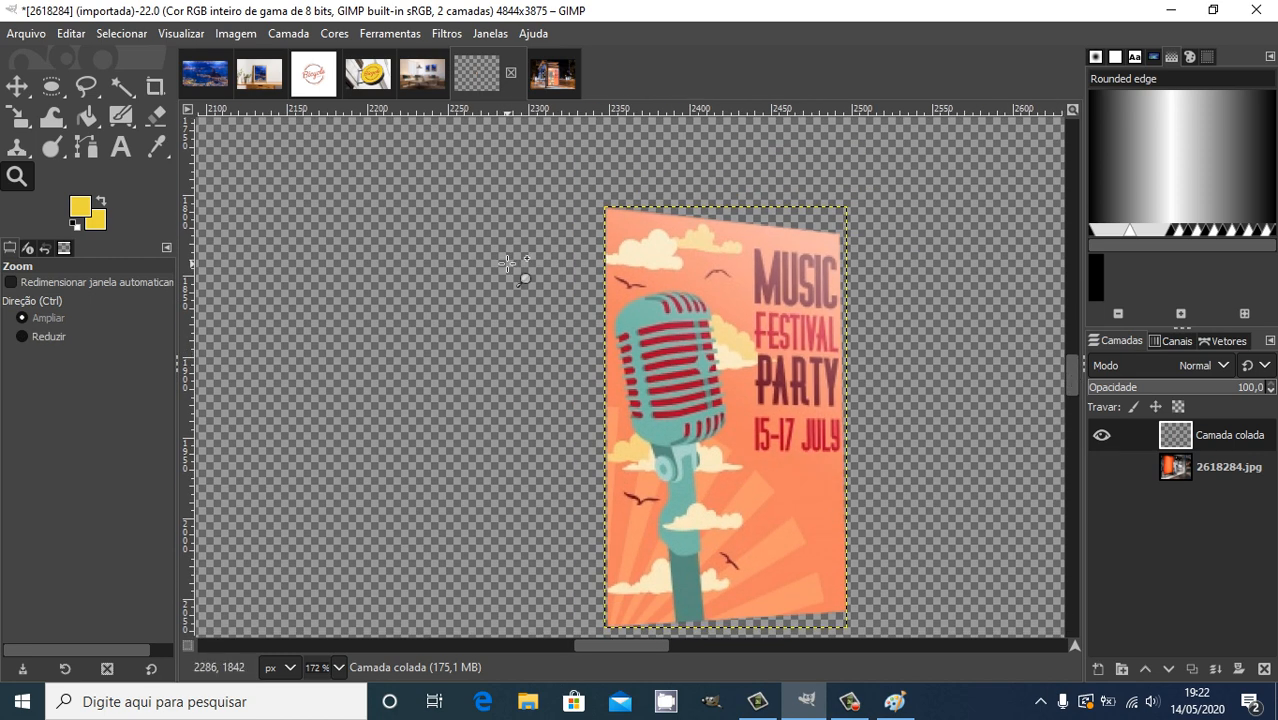
{"action": "left_click", "coordinate": [384, 34]}
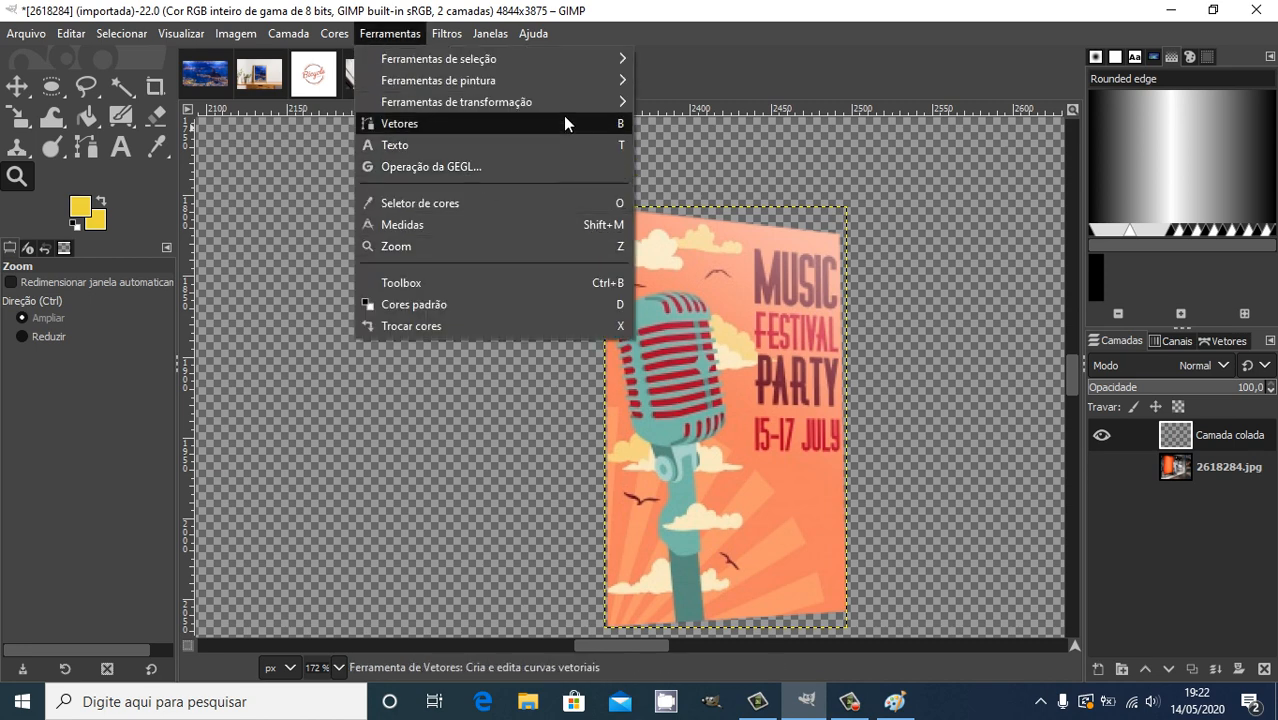
{"action": "mouse_move", "coordinate": [564, 104]}
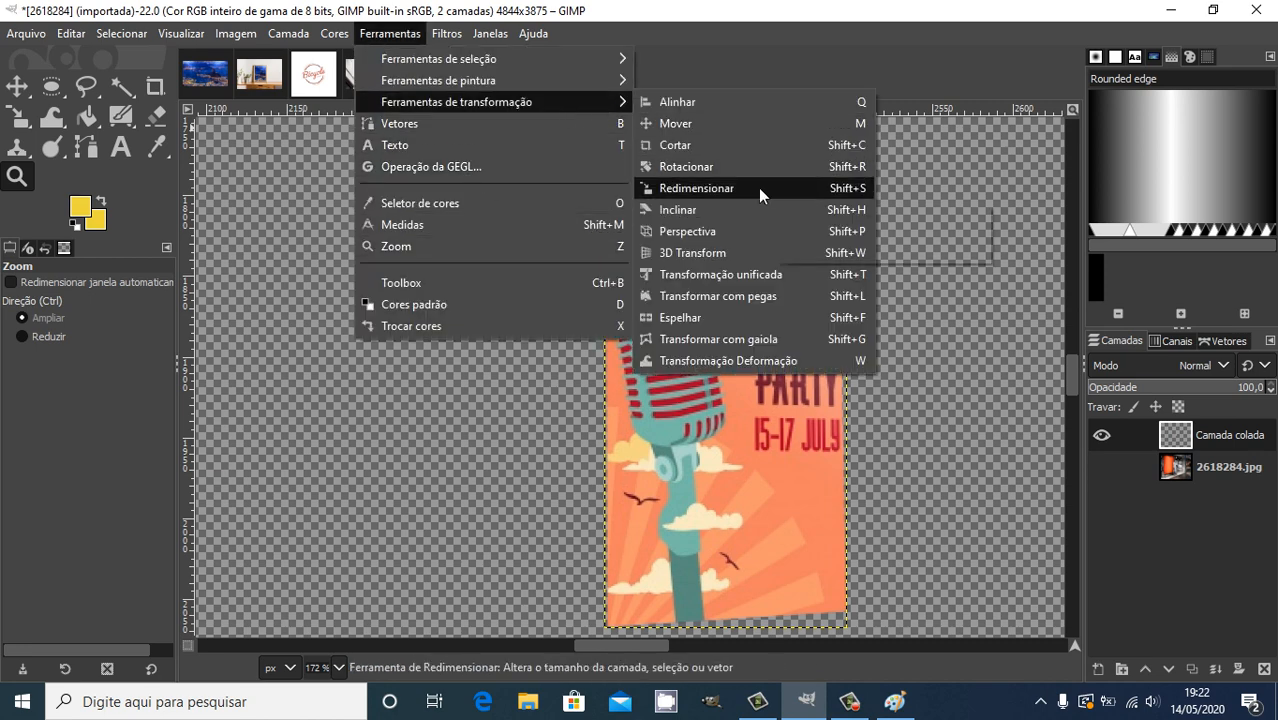
{"action": "left_click", "coordinate": [758, 187]}
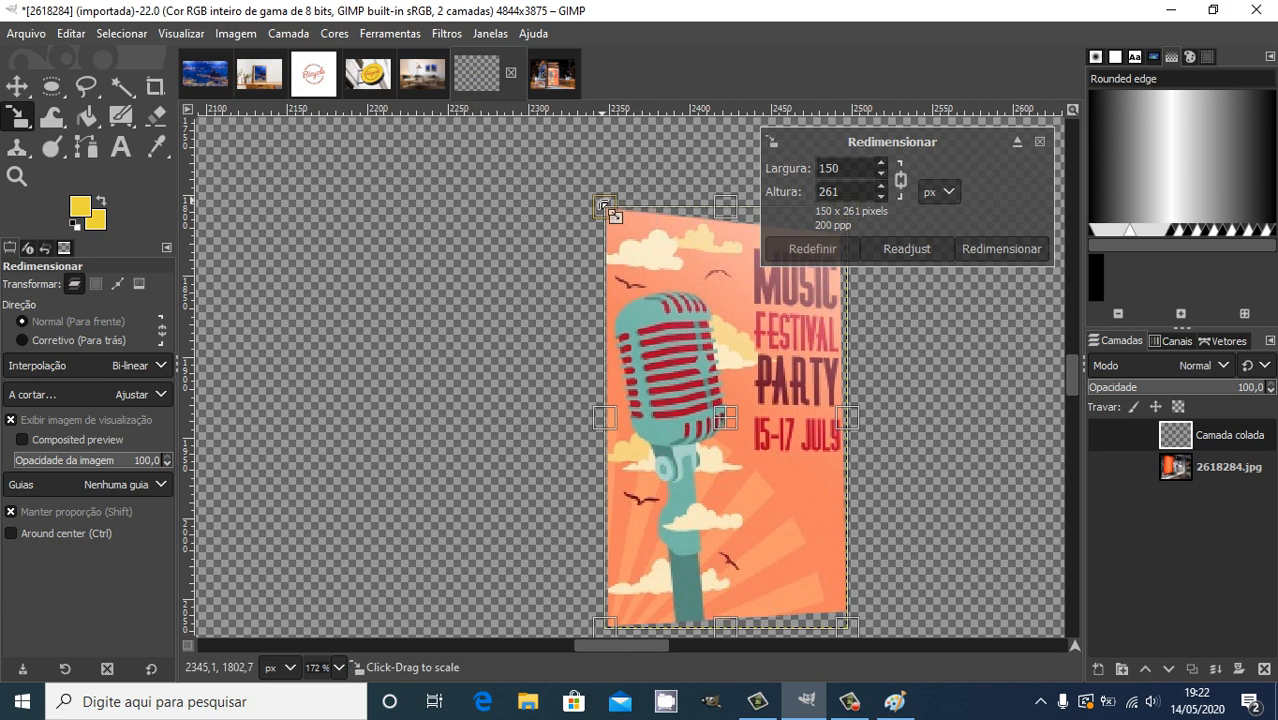
{"action": "left_click_drag", "start_coordinate": [603, 208], "coordinate": [513, 177]}
{"action": "scroll", "coordinate": [785, 360], "scroll_direction": "down", "scroll_amount": 12, "text": "ctrl"}
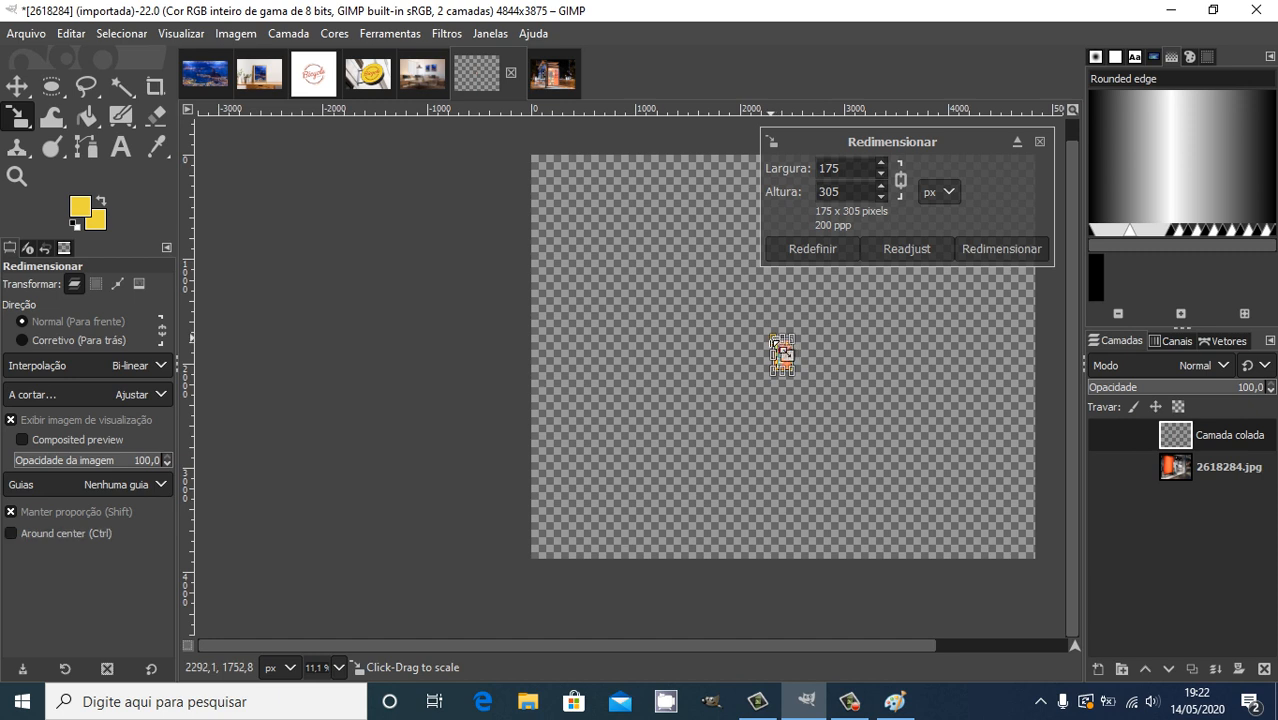
{"action": "left_click_drag", "start_coordinate": [774, 343], "coordinate": [630, 193]}
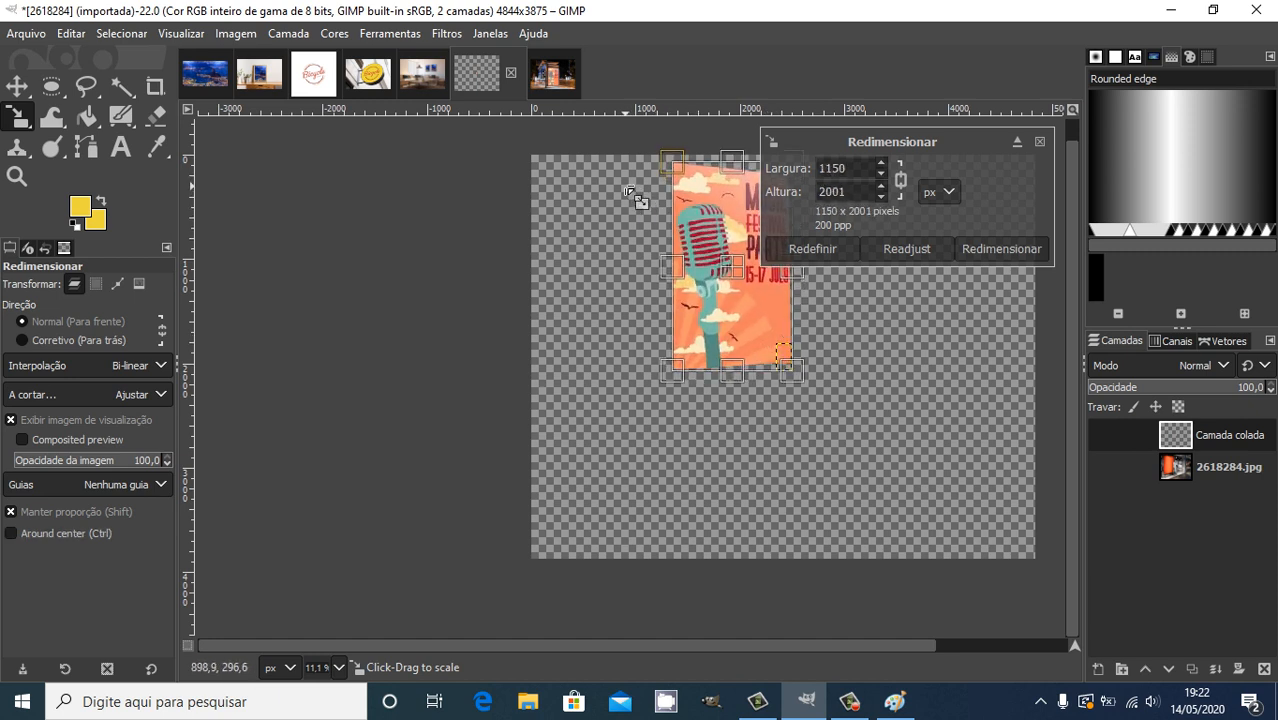
- Move the enlarged poster to the middle of the canvas and apply the scaling with the 2618284.jpg layer shown again
{"action": "left_click_drag", "start_coordinate": [748, 287], "coordinate": [786, 397]}
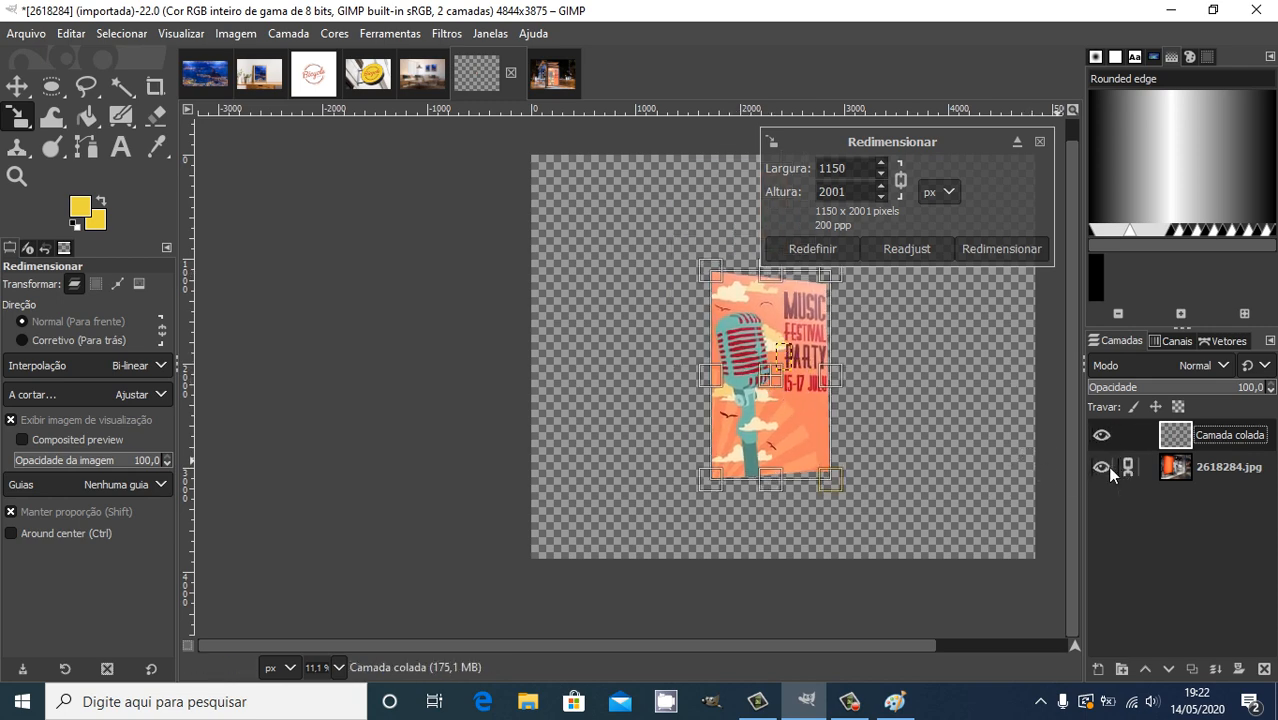
{"action": "left_click", "coordinate": [1105, 466]}
{"action": "left_click", "coordinate": [990, 250]}
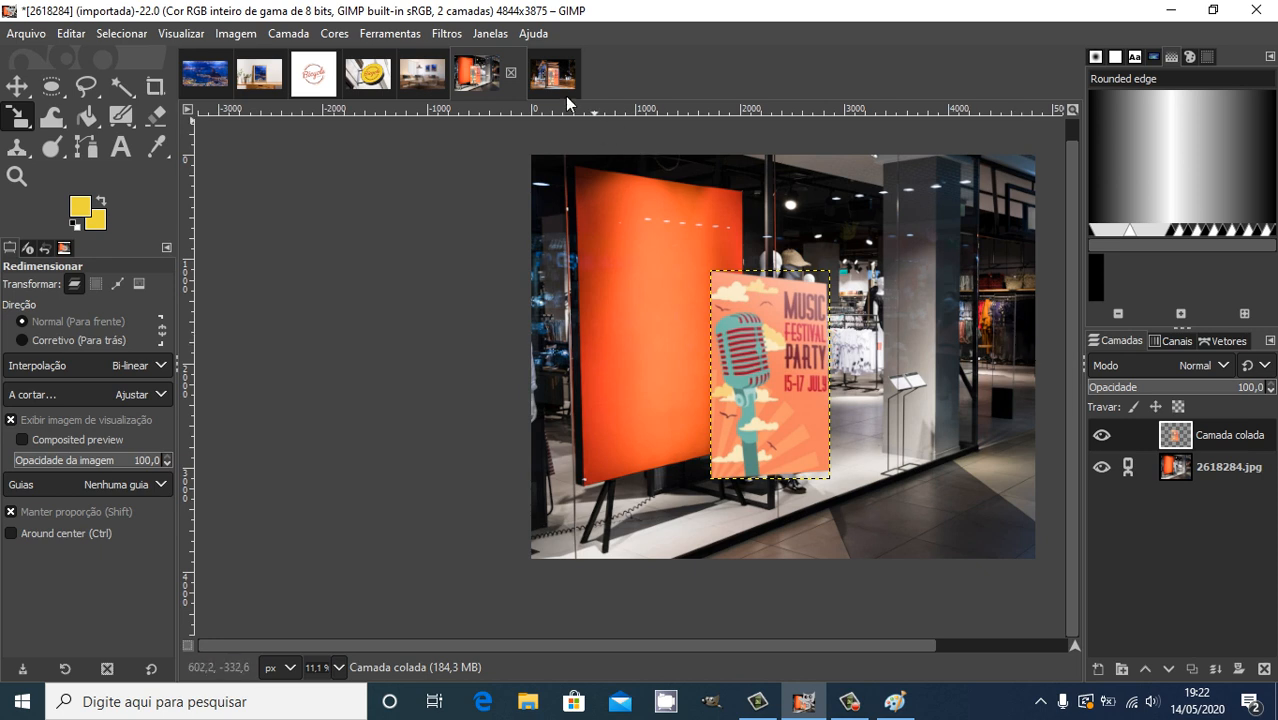
- Start scaling the poster layer again, aligning it with the orange sign's upper-left corner at about 1134 × 1972 px
{"action": "left_click", "coordinate": [400, 35]}
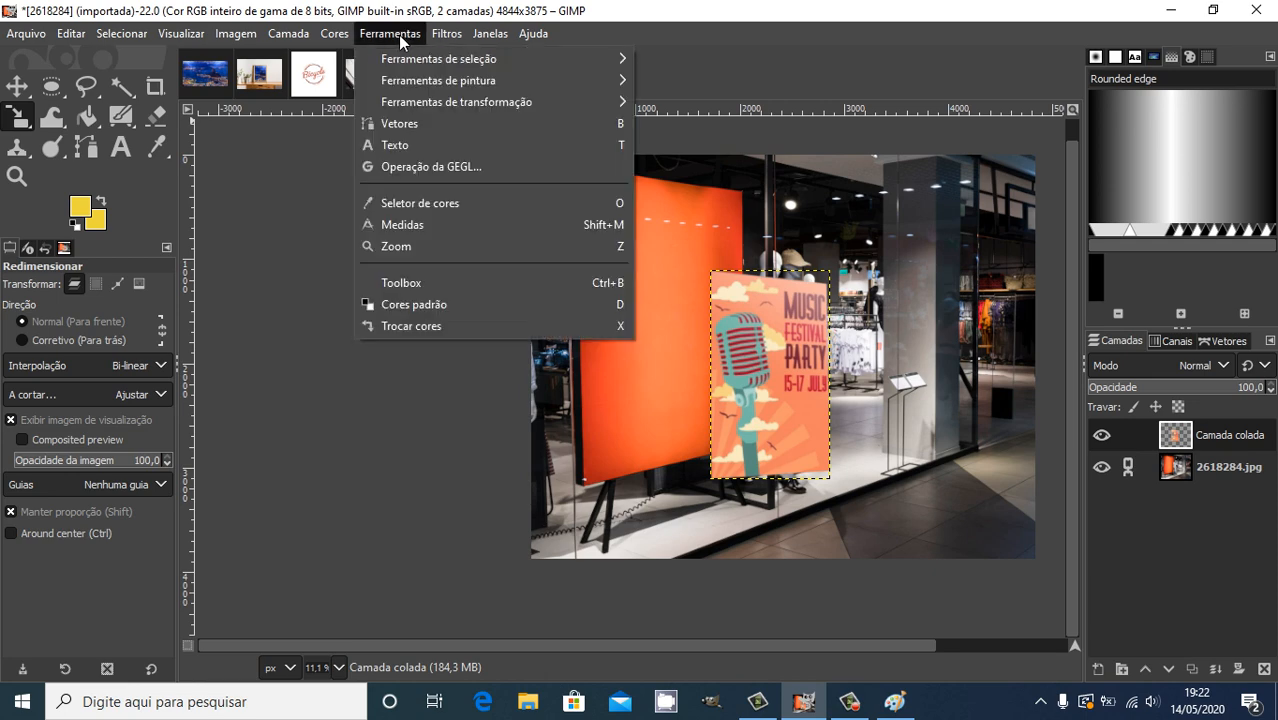
{"action": "mouse_move", "coordinate": [551, 101]}
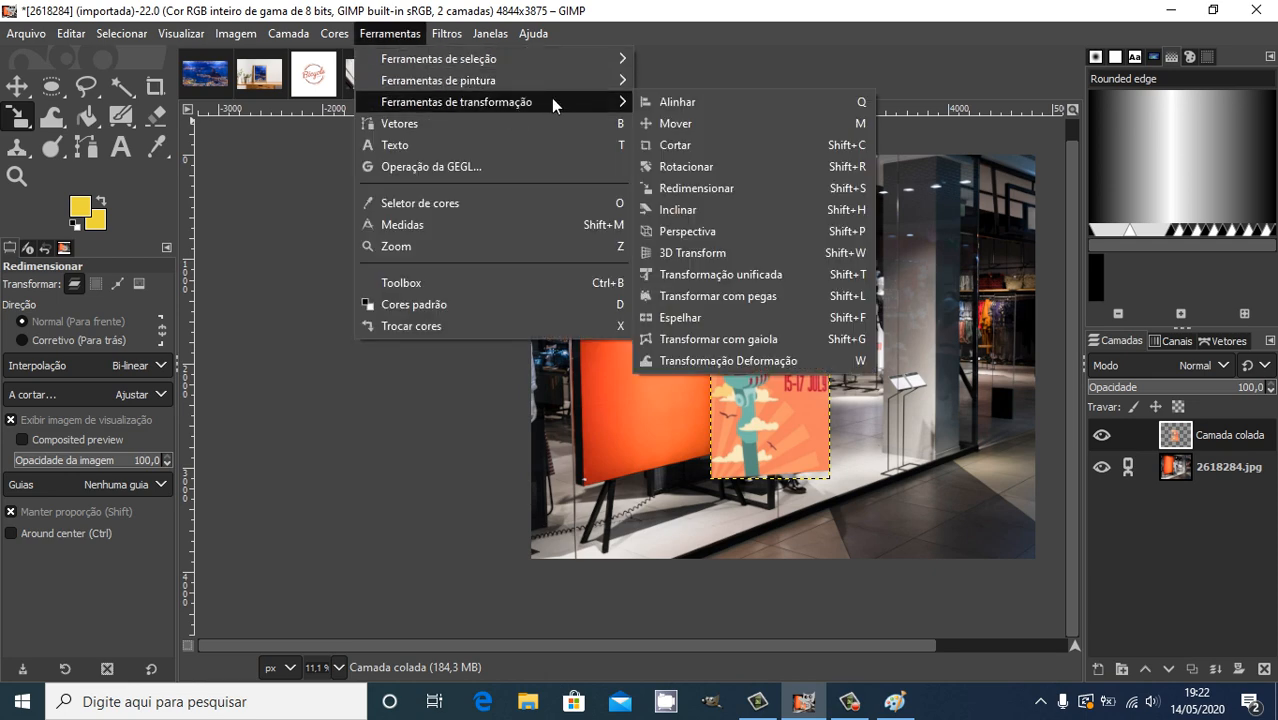
{"action": "left_click", "coordinate": [745, 184]}
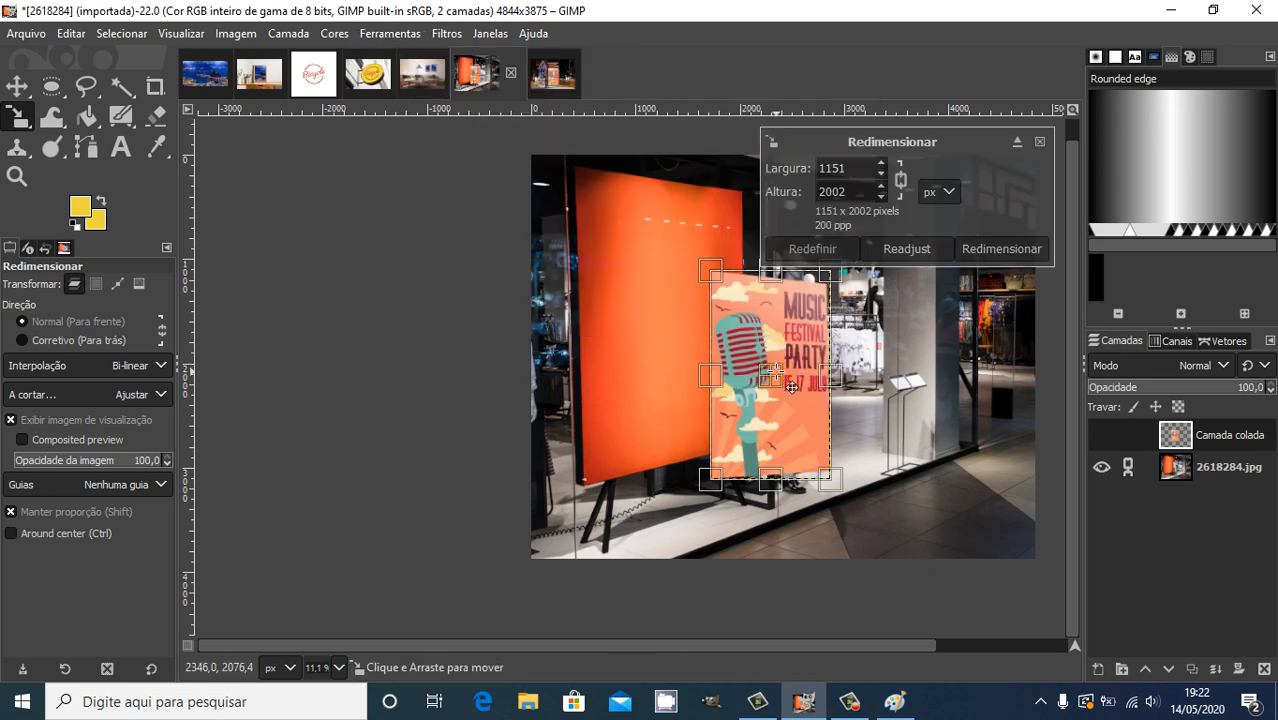
{"action": "left_click_drag", "start_coordinate": [773, 380], "coordinate": [666, 298]}
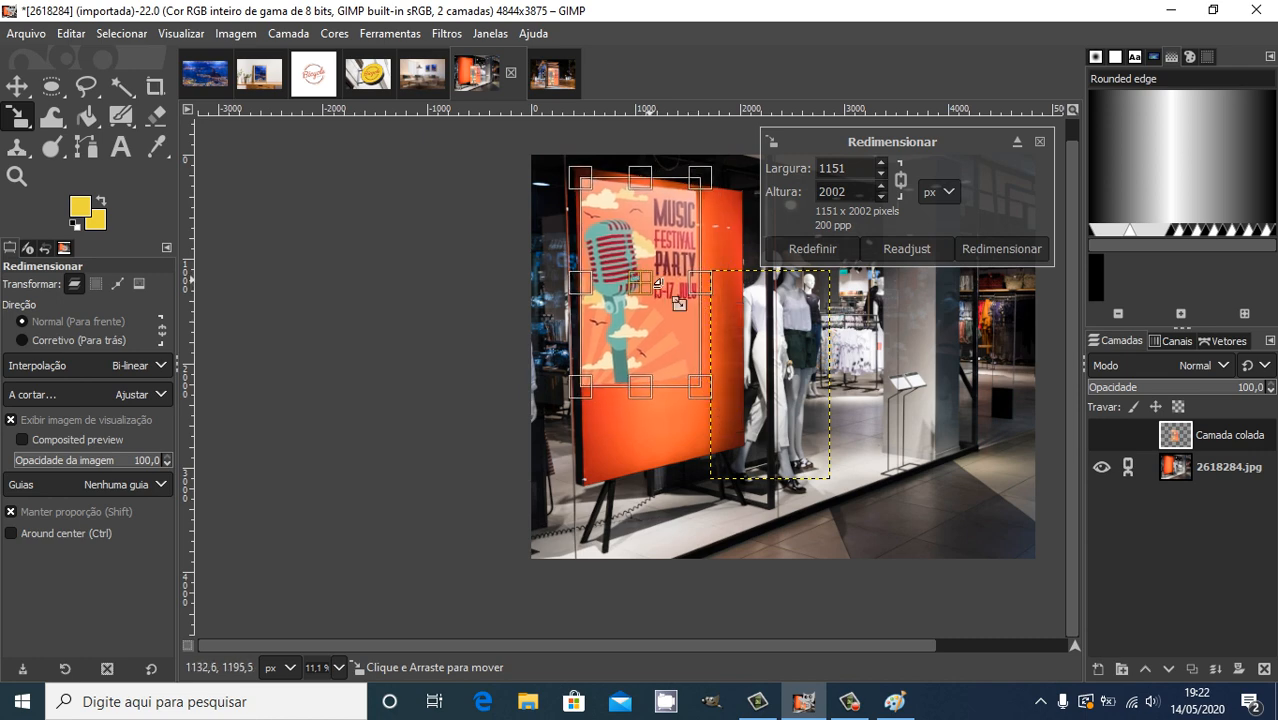
{"action": "scroll", "coordinate": [700, 392], "scroll_direction": "up", "scroll_amount": 2}
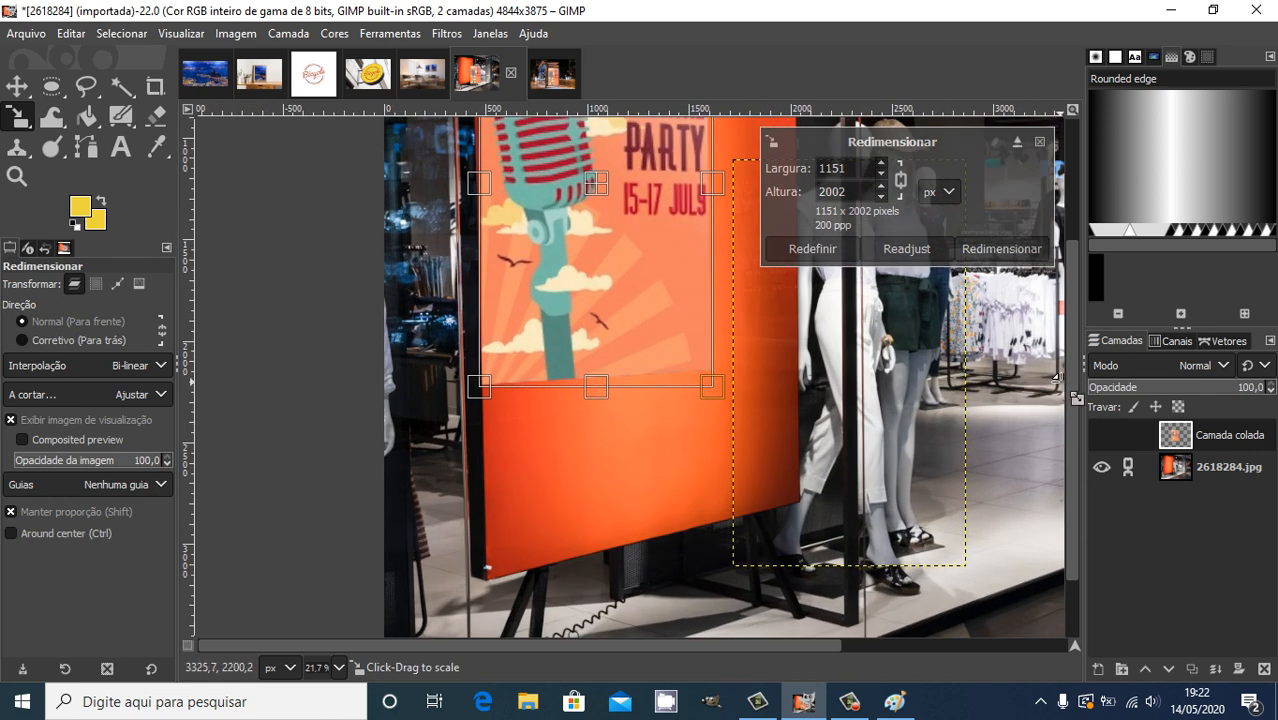
{"action": "left_click_drag", "start_coordinate": [1071, 390], "coordinate": [1066, 286]}
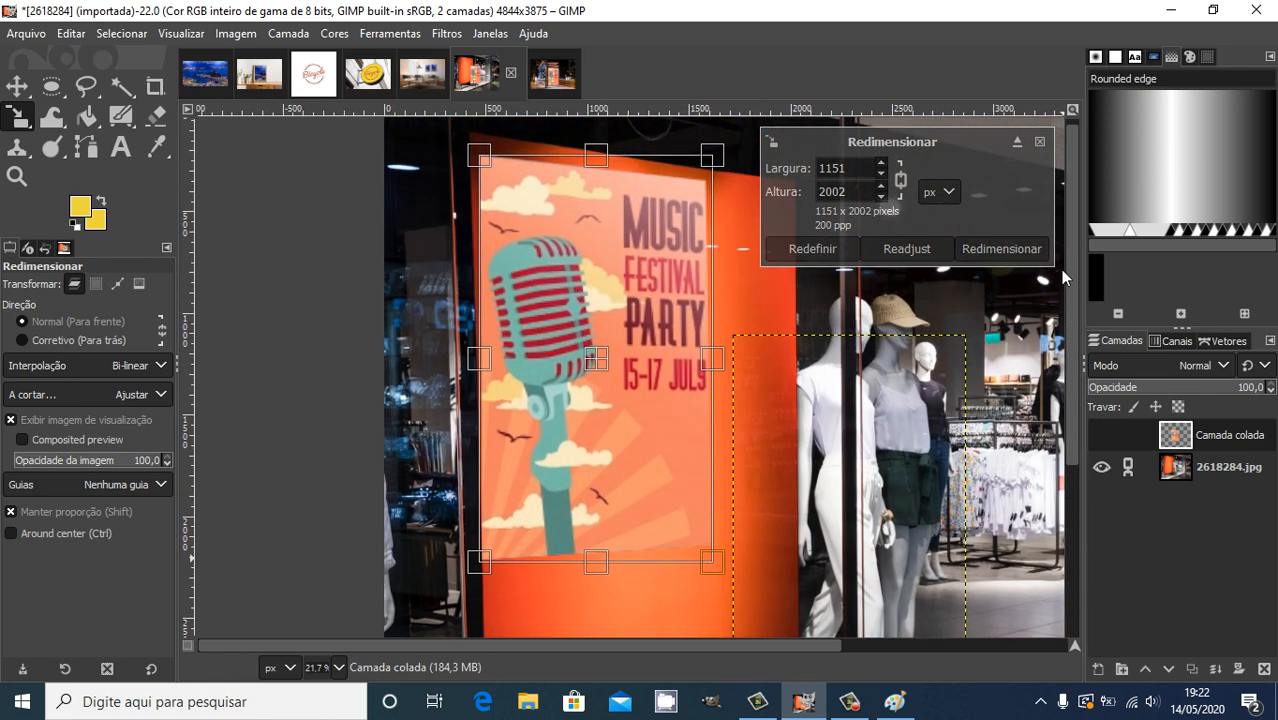
{"action": "left_click_drag", "start_coordinate": [591, 330], "coordinate": [557, 296]}
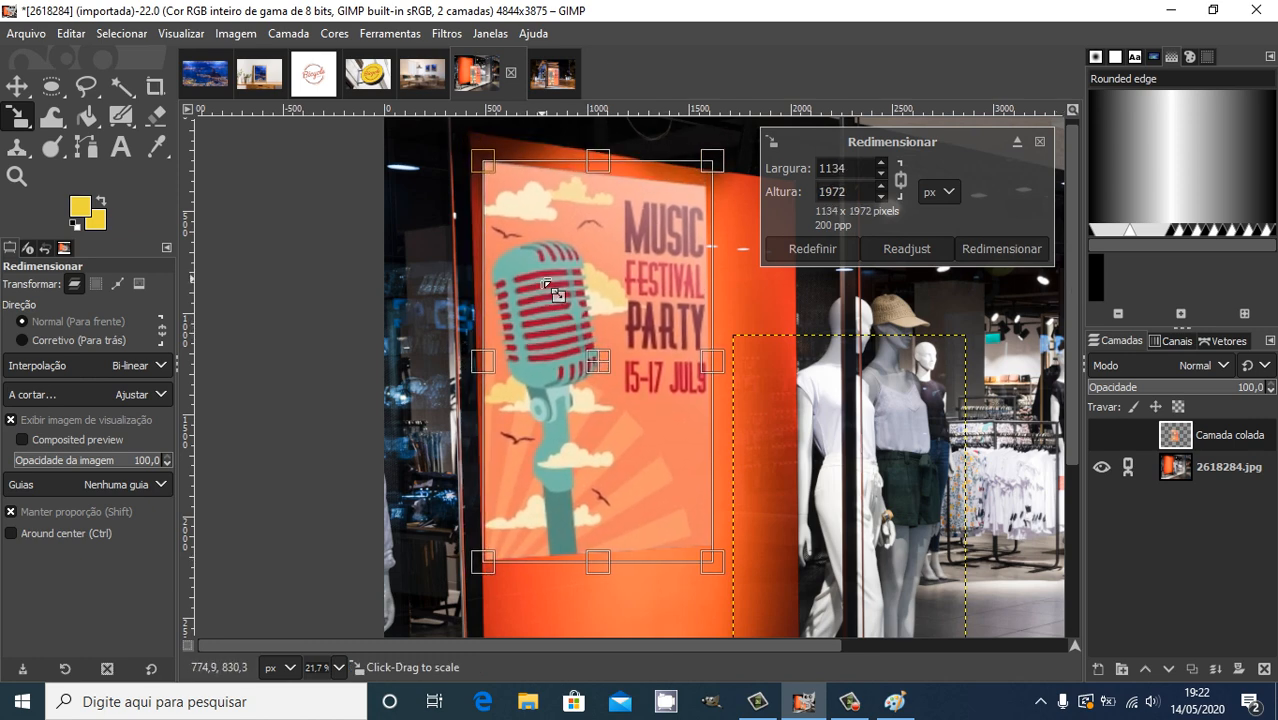
{"action": "left_click_drag", "start_coordinate": [616, 380], "coordinate": [609, 353]}
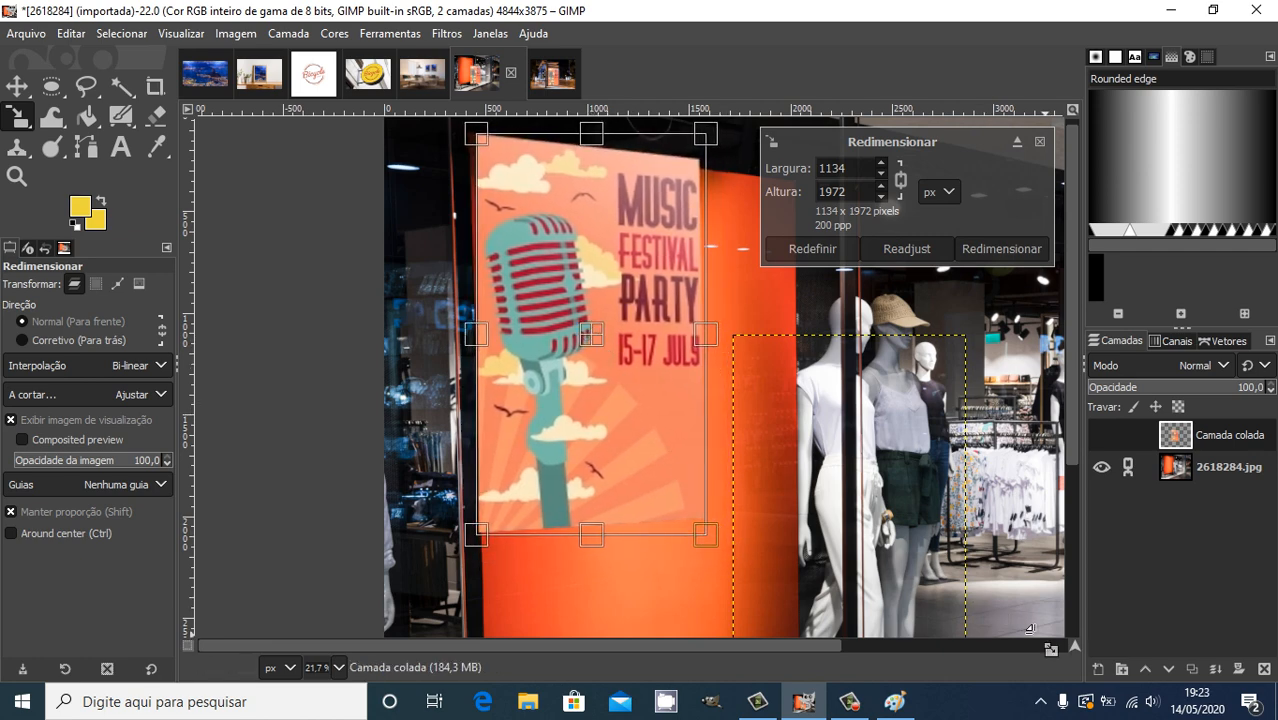
- Scale the poster to about 1596 × 2776 px so it spans the orange sign's width, and apply it
{"action": "scroll", "coordinate": [907, 565], "scroll_direction": "down", "scroll_amount": 1, "text": "ctrl"}
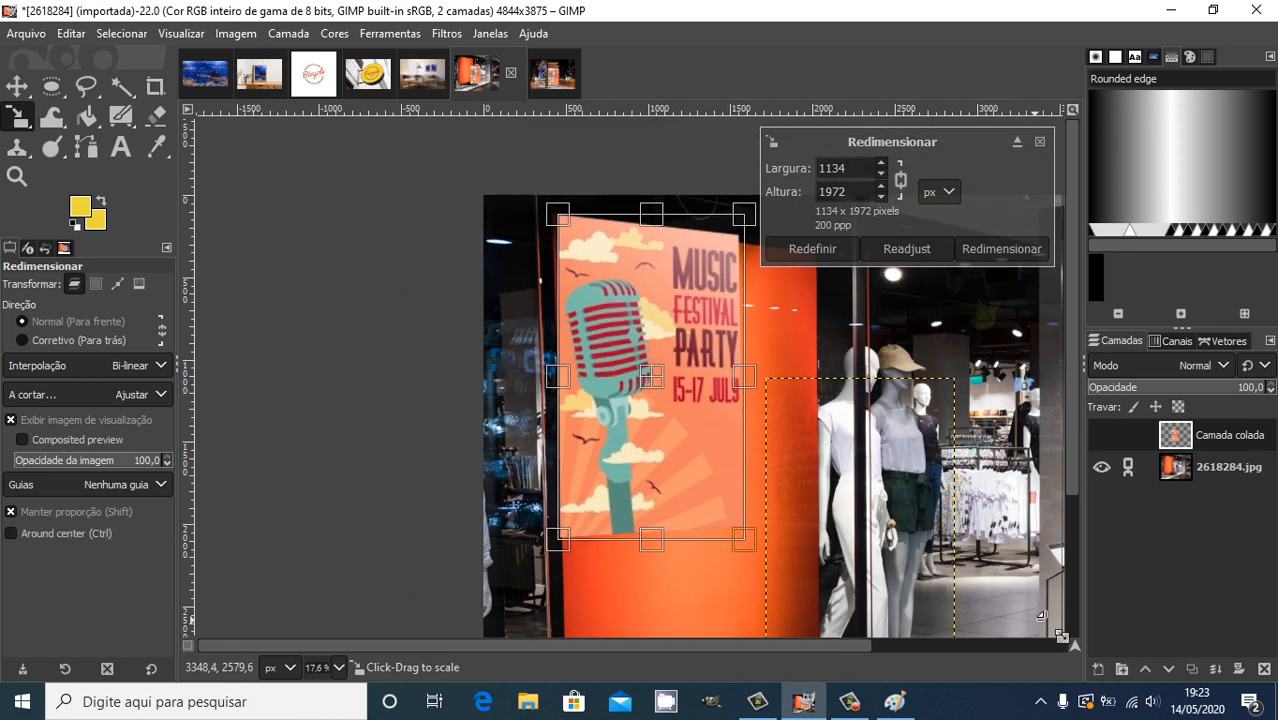
{"action": "left_click_drag", "start_coordinate": [1074, 445], "coordinate": [1076, 475]}
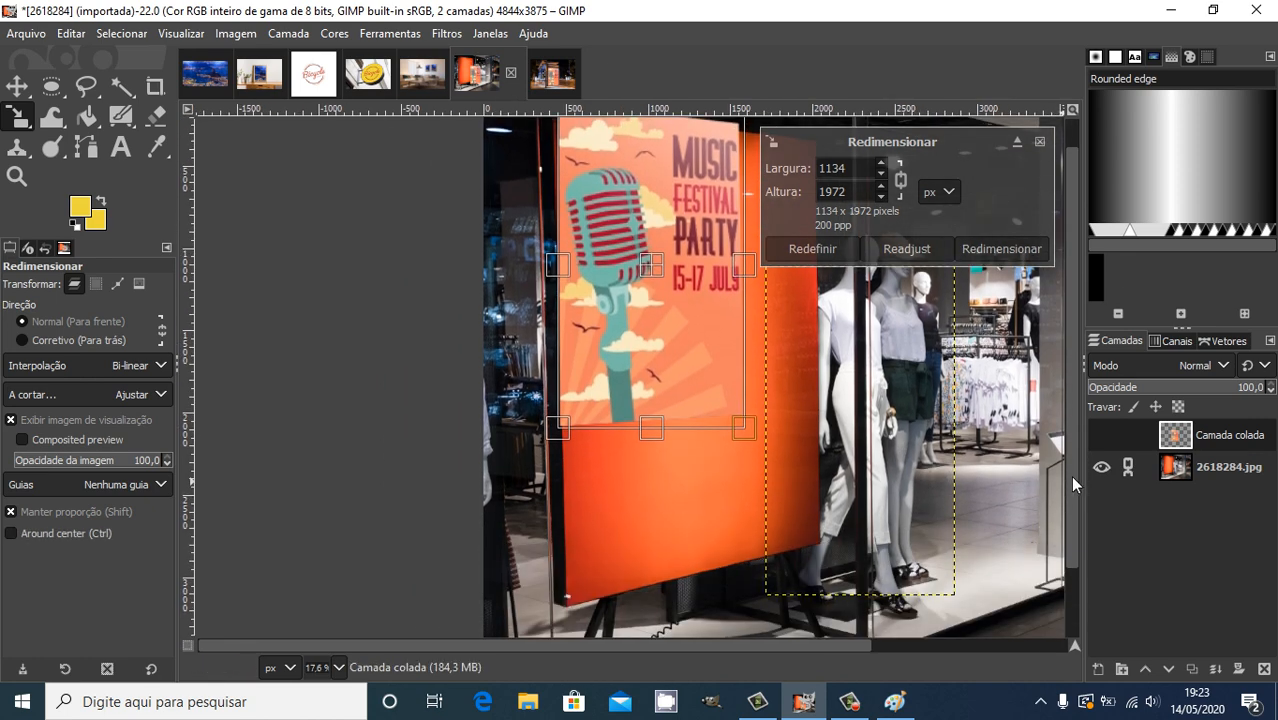
{"action": "left_click_drag", "start_coordinate": [765, 450], "coordinate": [834, 553]}
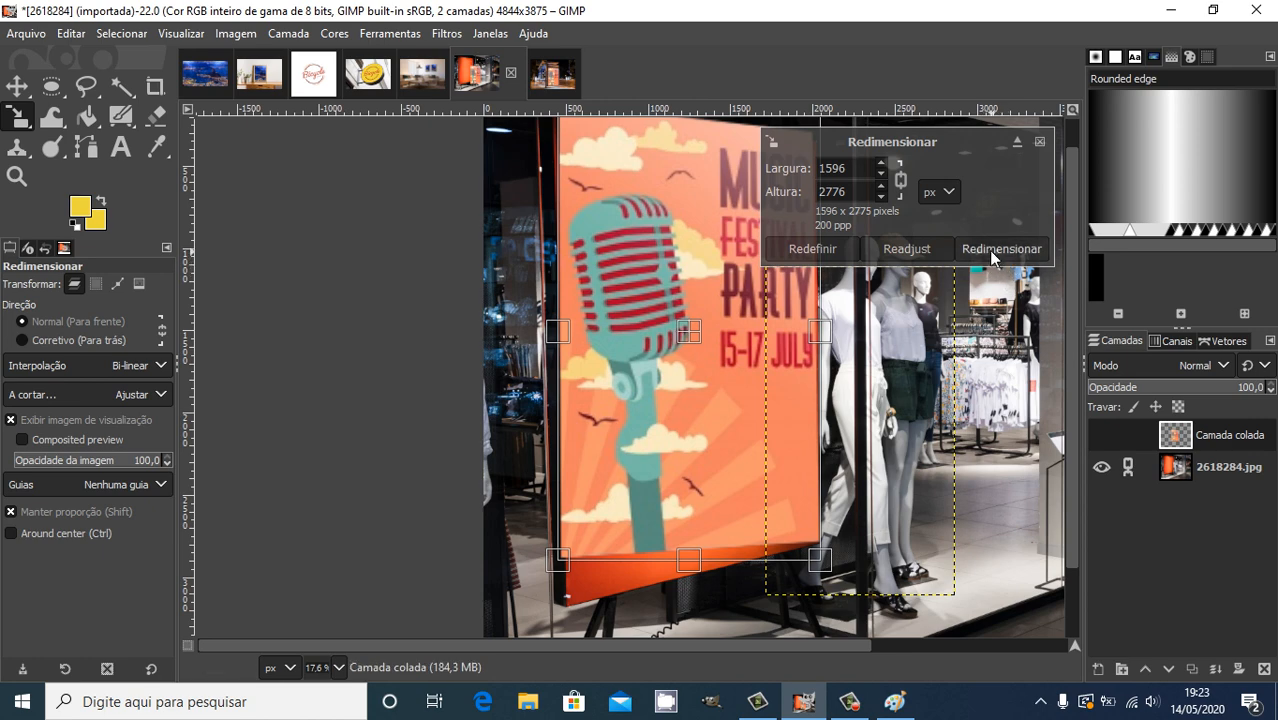
{"action": "left_click", "coordinate": [990, 256]}
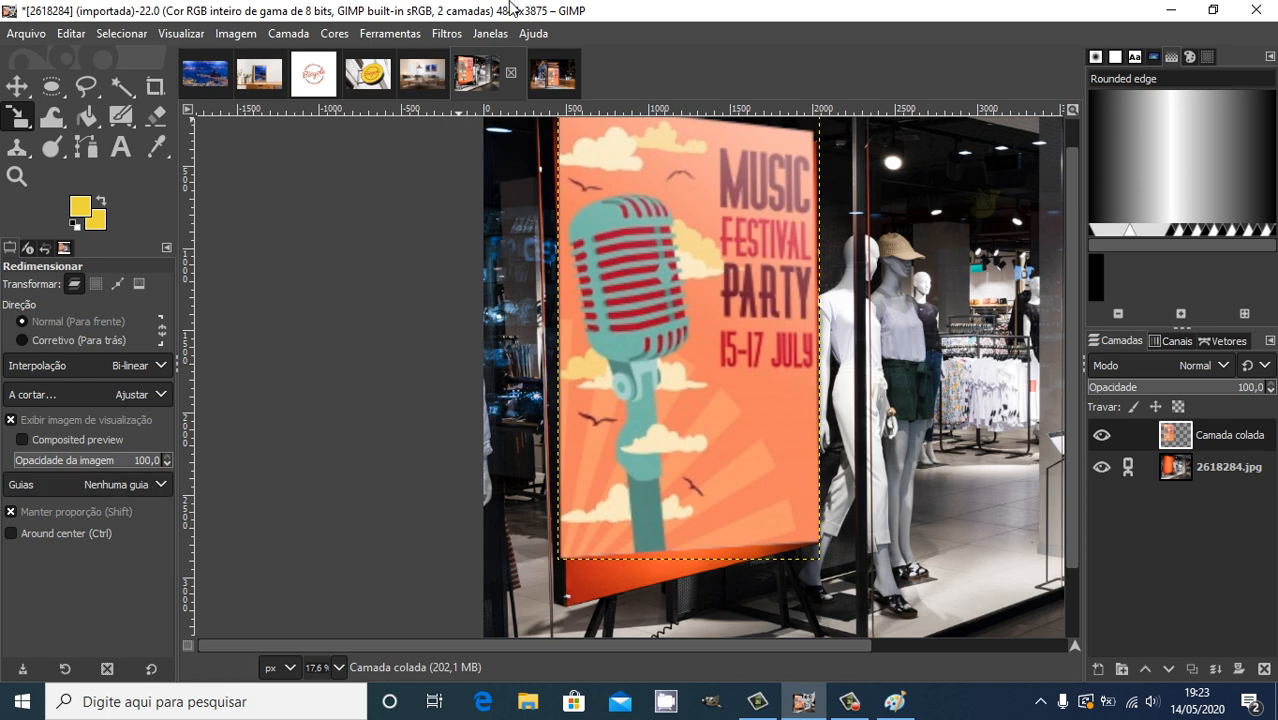
- Start a Perspective transform on the poster layer and pull its lower-left corner down to the orange sign's lower-left corner
{"action": "left_click", "coordinate": [392, 33]}
{"action": "mouse_move", "coordinate": [536, 103]}
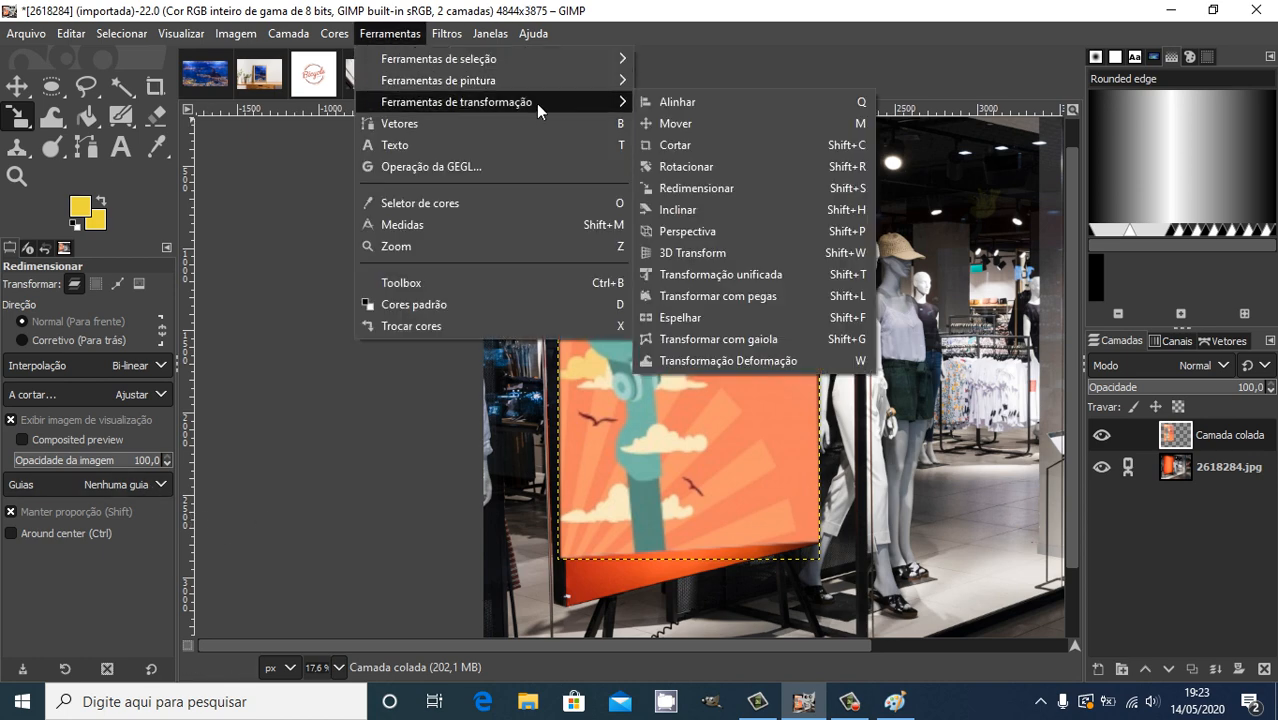
{"action": "left_click", "coordinate": [724, 232]}
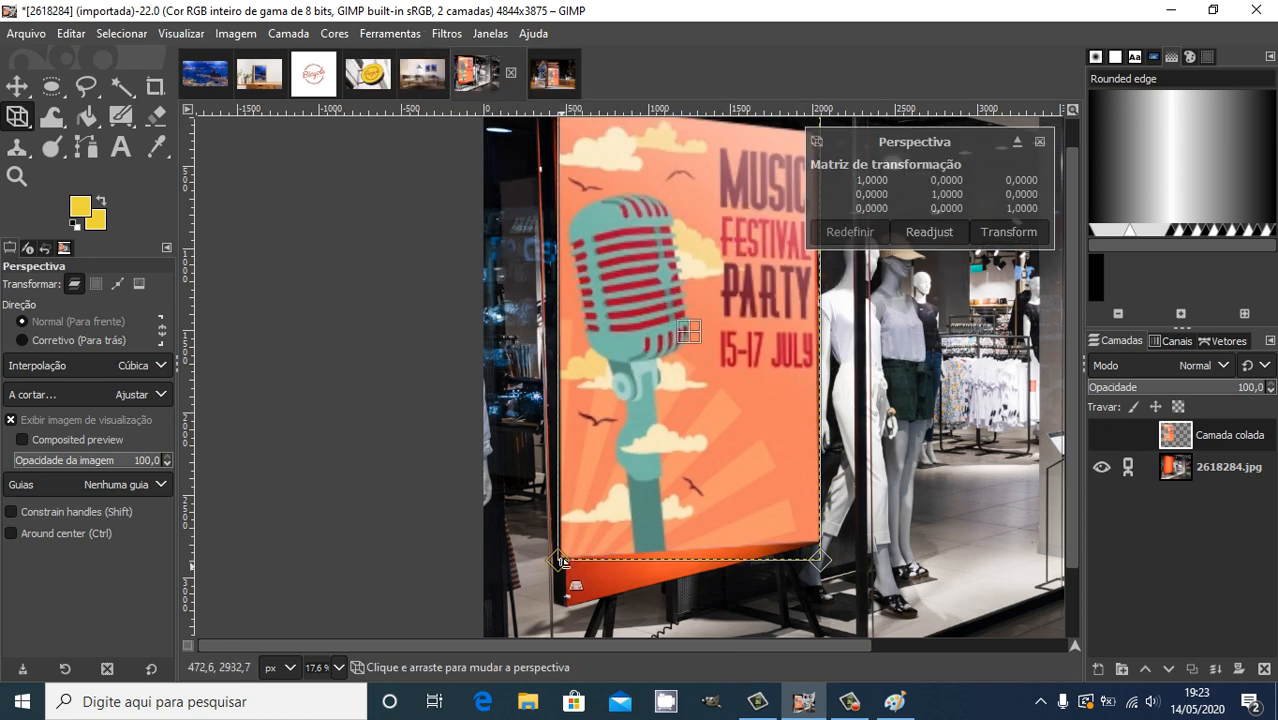
{"action": "left_click_drag", "start_coordinate": [557, 562], "coordinate": [565, 601]}
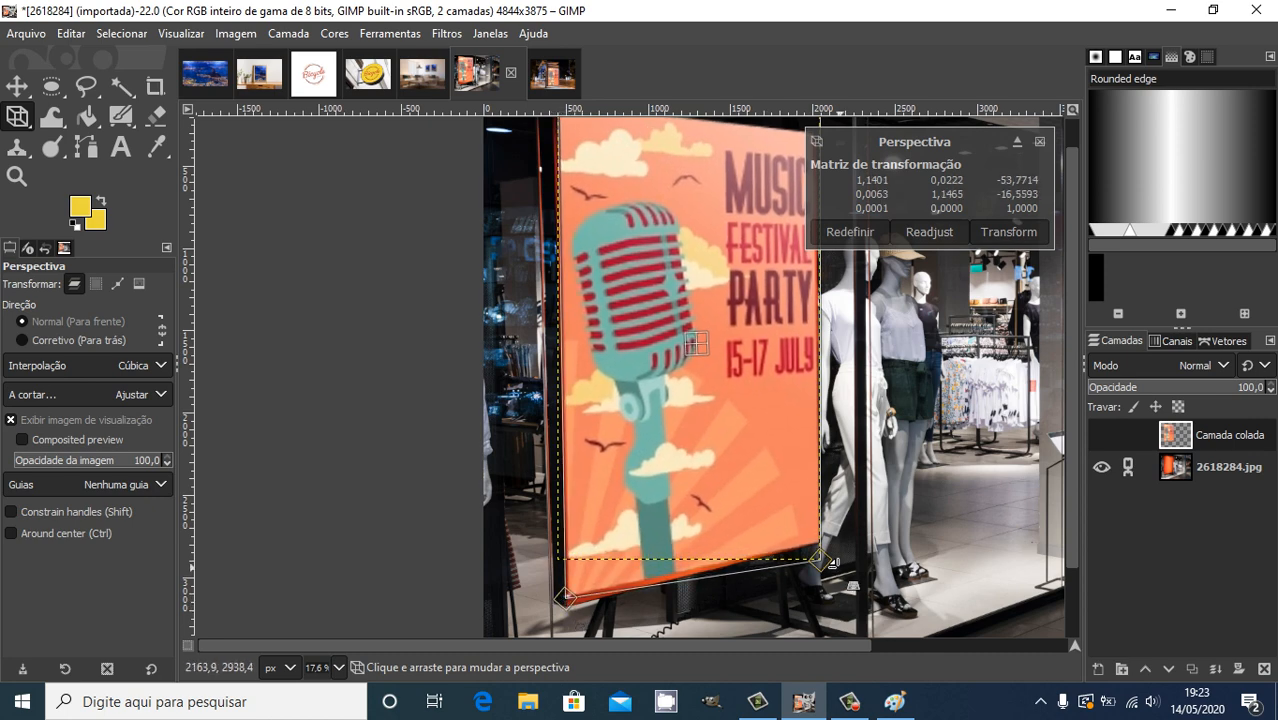
- Adjust the poster's lower-right perspective corner so its edges meet the orange sign's lower-right corner
{"action": "left_click_drag", "start_coordinate": [822, 566], "coordinate": [816, 557]}
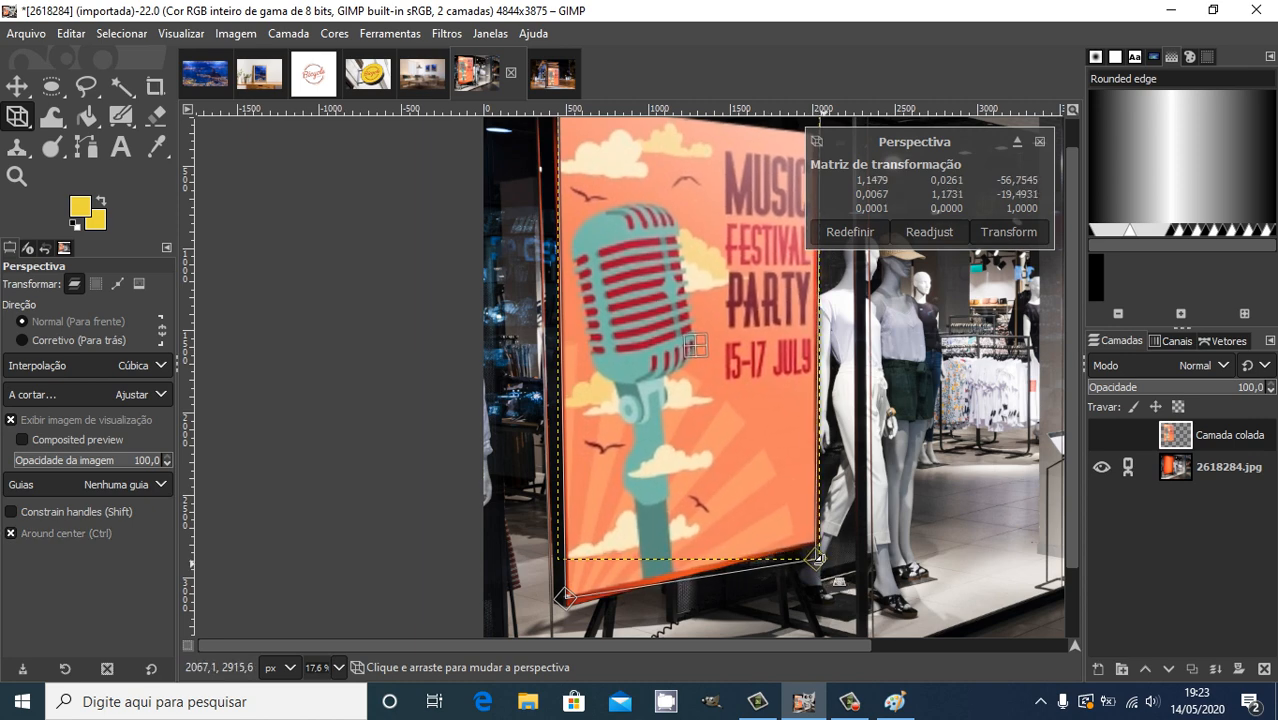
{"action": "scroll", "coordinate": [817, 557], "scroll_direction": "up", "scroll_amount": 4, "text": "ctrl"}
{"action": "scroll", "coordinate": [822, 538], "scroll_direction": "up", "scroll_amount": 5, "text": "ctrl"}
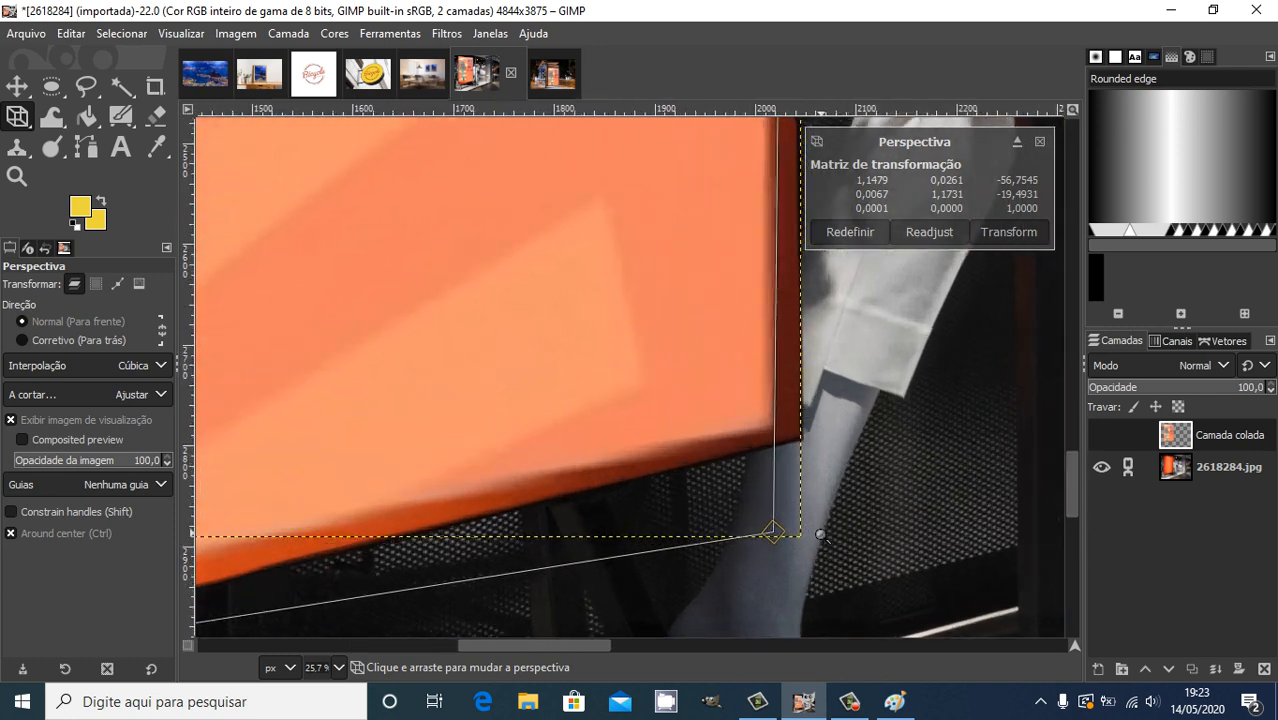
{"action": "mouse_move", "coordinate": [797, 535]}
{"action": "left_mouse_down"}
{"action": "mouse_move", "coordinate": [777, 517]}
{"action": "mouse_move", "coordinate": [794, 540]}
{"action": "left_mouse_up"}
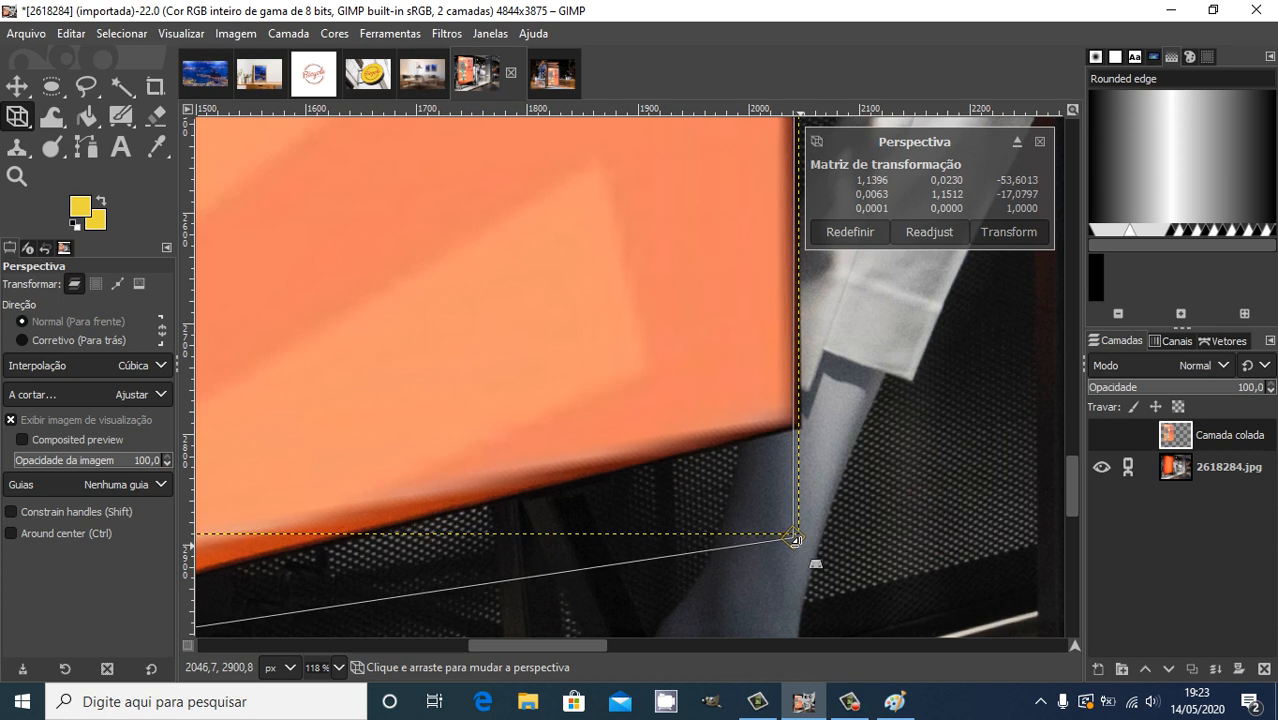
{"action": "scroll", "coordinate": [690, 585], "scroll_direction": "down", "scroll_amount": 5, "text": "ctrl"}
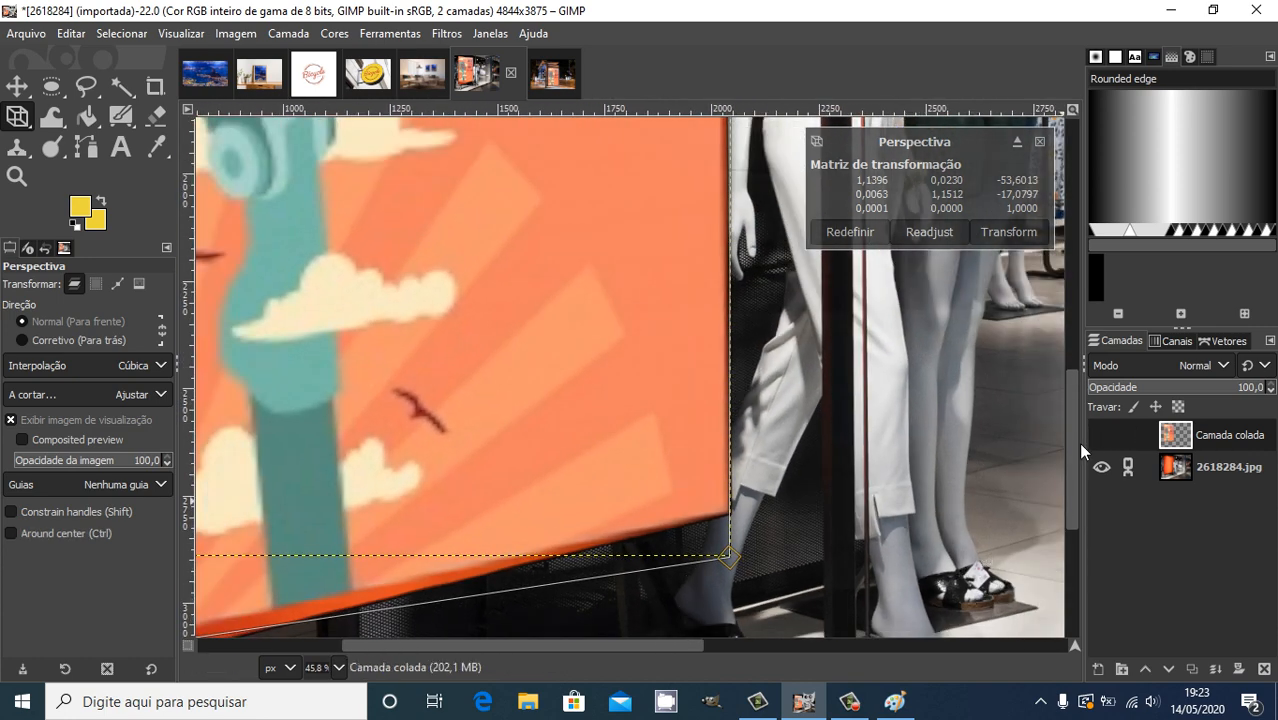
- Refine the poster's lower-left perspective corner so the artwork covers the orange strip along the sign's lower edge
{"action": "left_click_drag", "start_coordinate": [1078, 442], "coordinate": [1076, 475]}
{"action": "left_click_drag", "start_coordinate": [580, 646], "coordinate": [453, 651]}
{"action": "left_click_drag", "start_coordinate": [416, 548], "coordinate": [414, 567]}
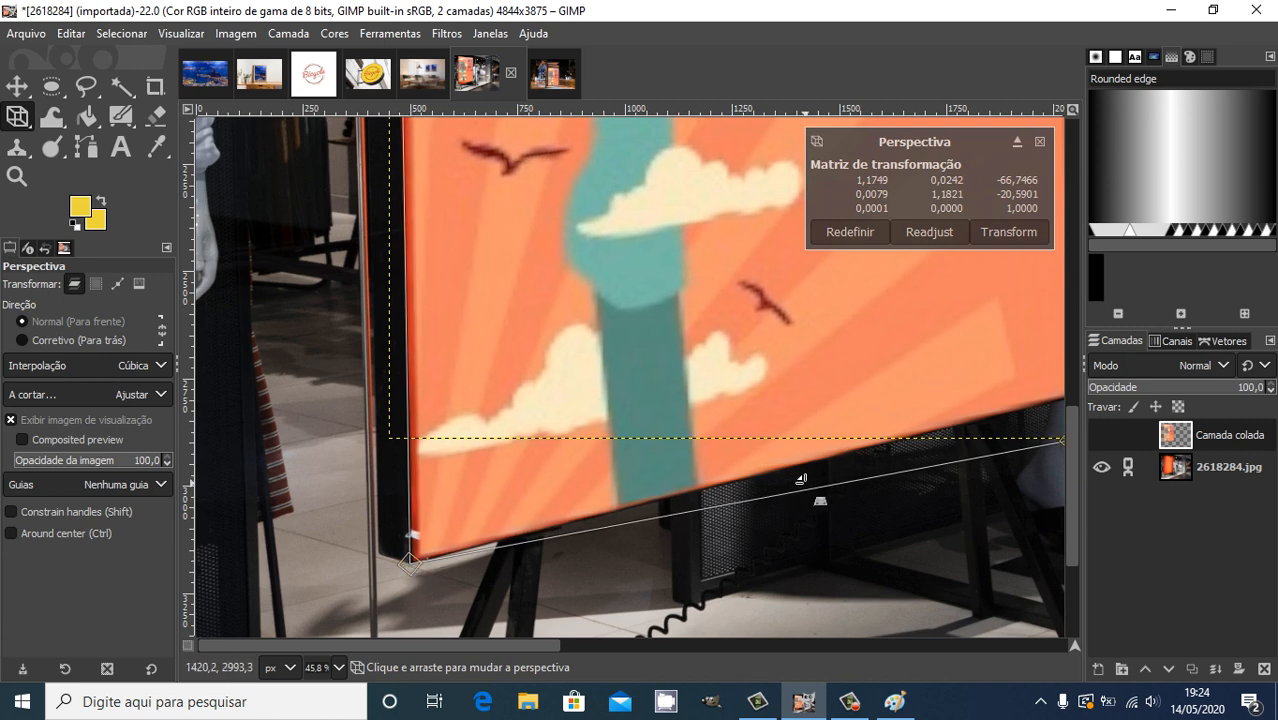
- Move the poster's upper-left perspective corner slightly outward so its left edge covers the orange strip along the sign's left side
{"action": "scroll", "coordinate": [804, 478], "scroll_direction": "up", "scroll_amount": 5}
{"action": "scroll", "coordinate": [804, 478], "scroll_direction": "down", "scroll_amount": 8}
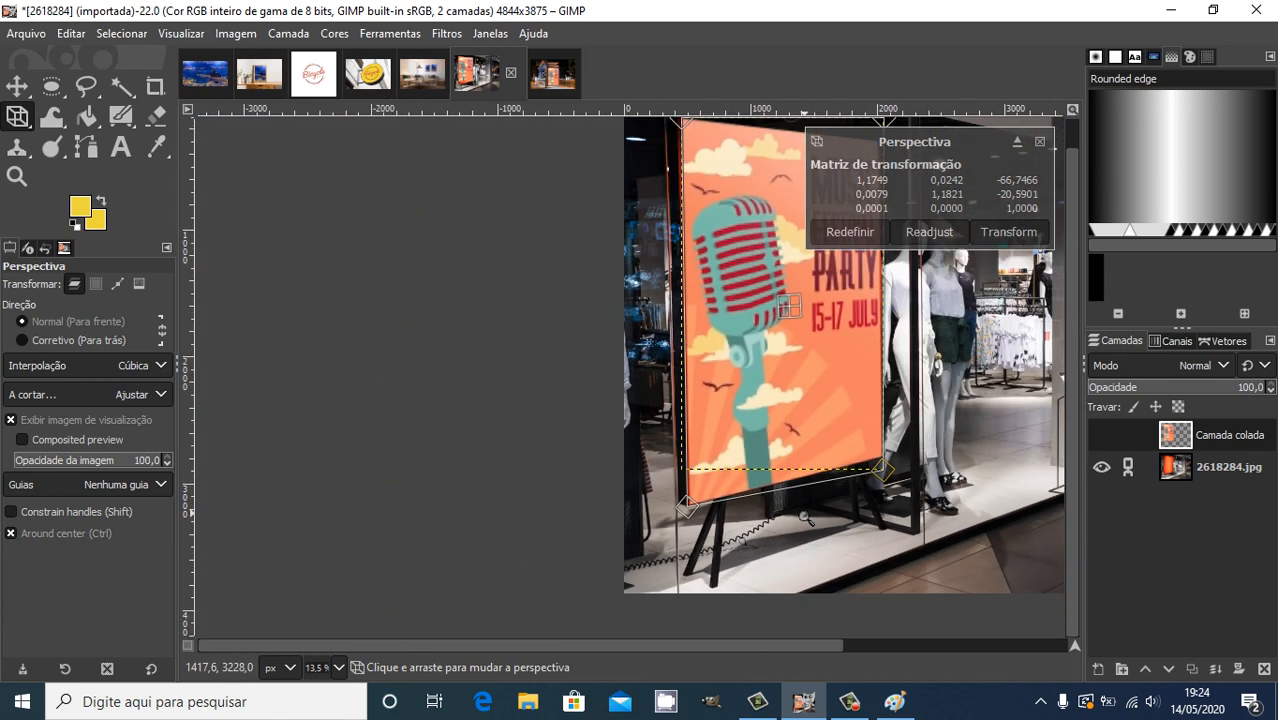
{"action": "left_click_drag", "start_coordinate": [1074, 289], "coordinate": [1076, 230]}
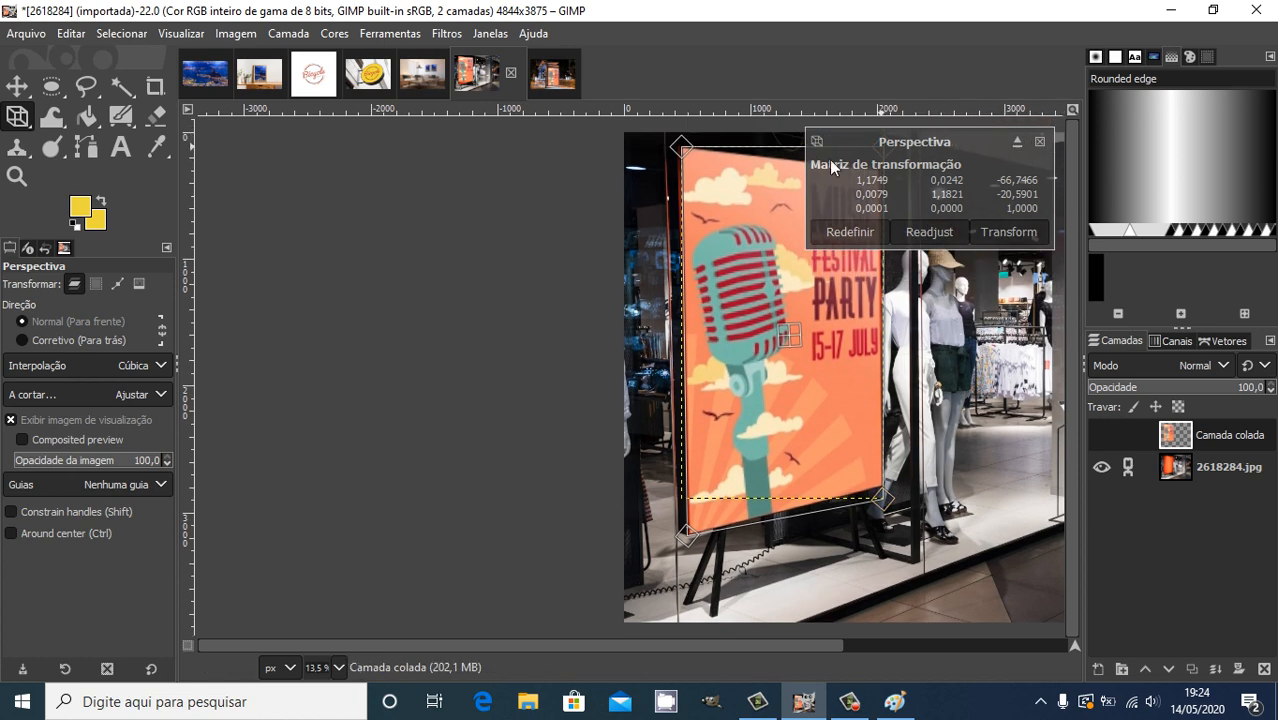
{"action": "key", "text": "ctrl"}
{"action": "scroll", "coordinate": [693, 167], "scroll_direction": "up", "scroll_amount": 4}
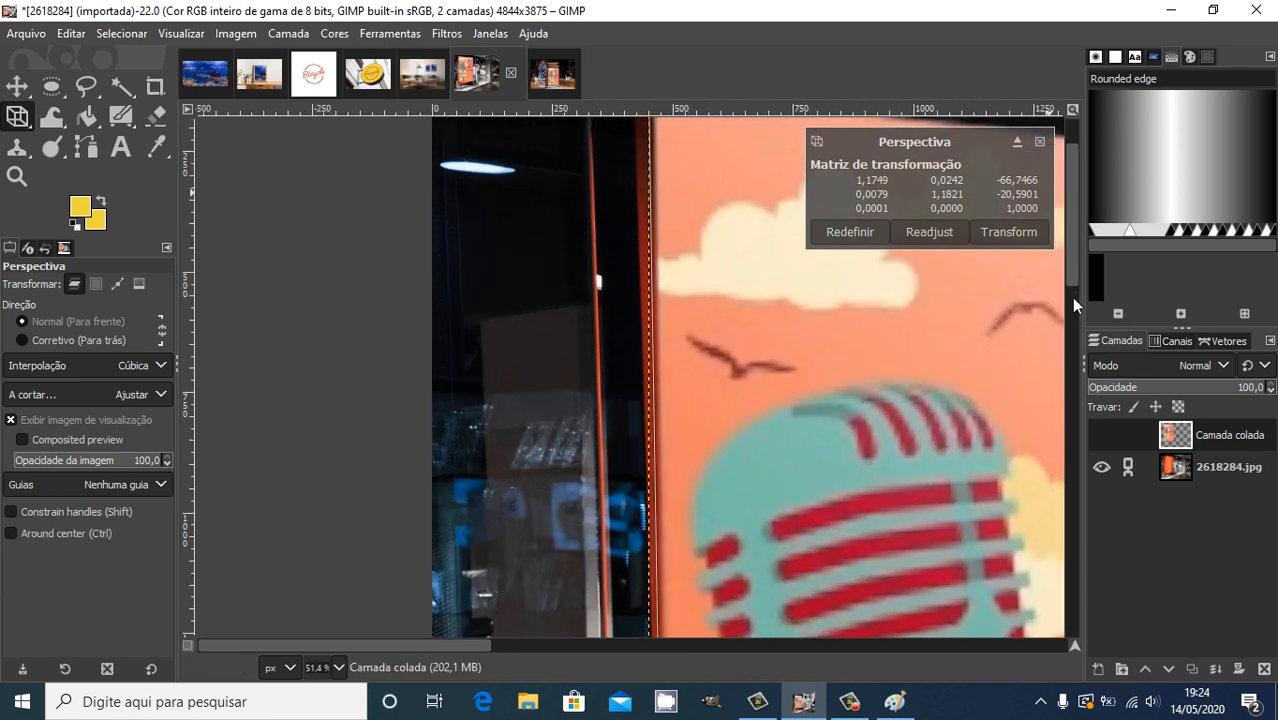
{"action": "scroll", "coordinate": [1074, 275], "scroll_direction": "down", "scroll_amount": 5}
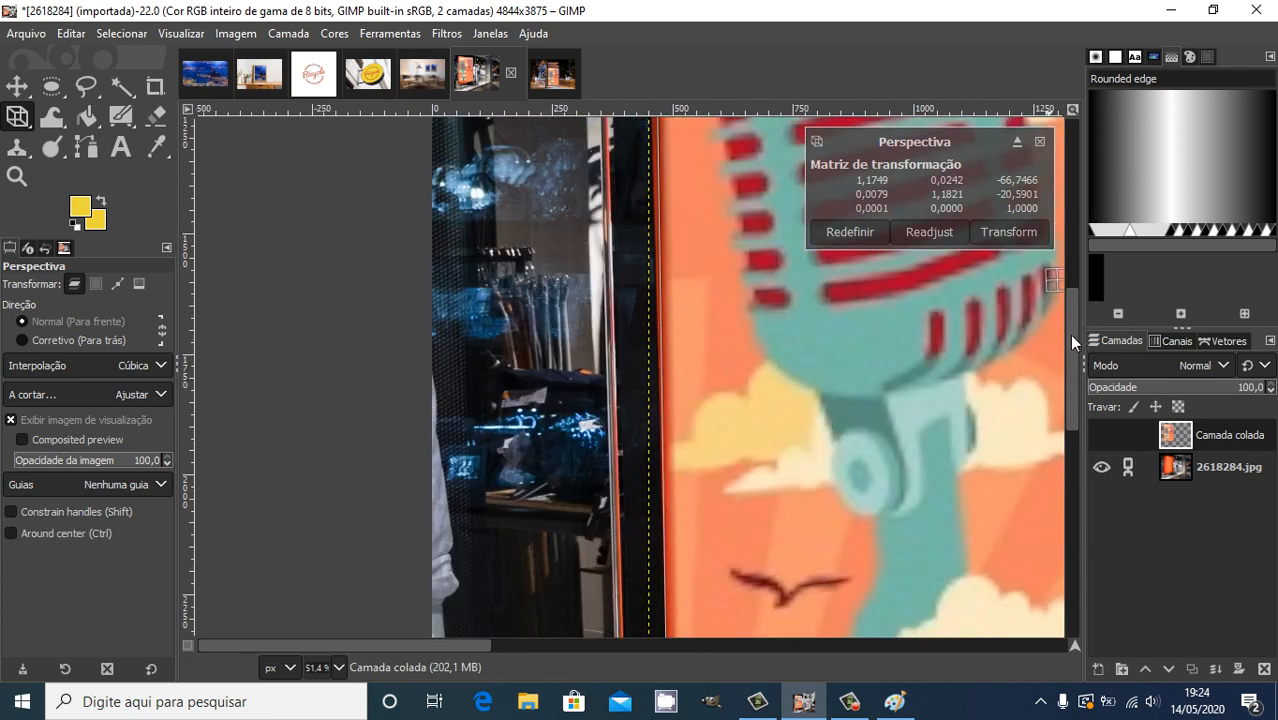
{"action": "left_click_drag", "start_coordinate": [1072, 342], "coordinate": [1062, 160]}
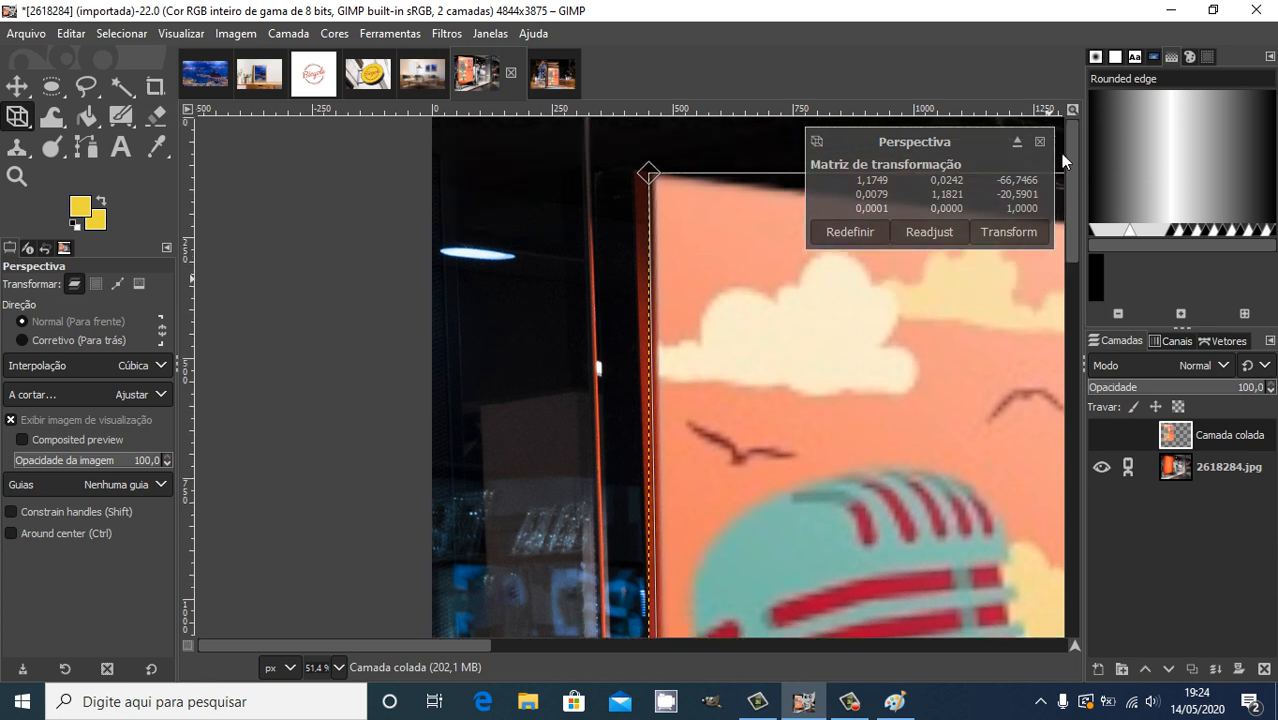
{"action": "left_click_drag", "start_coordinate": [649, 176], "coordinate": [637, 171]}
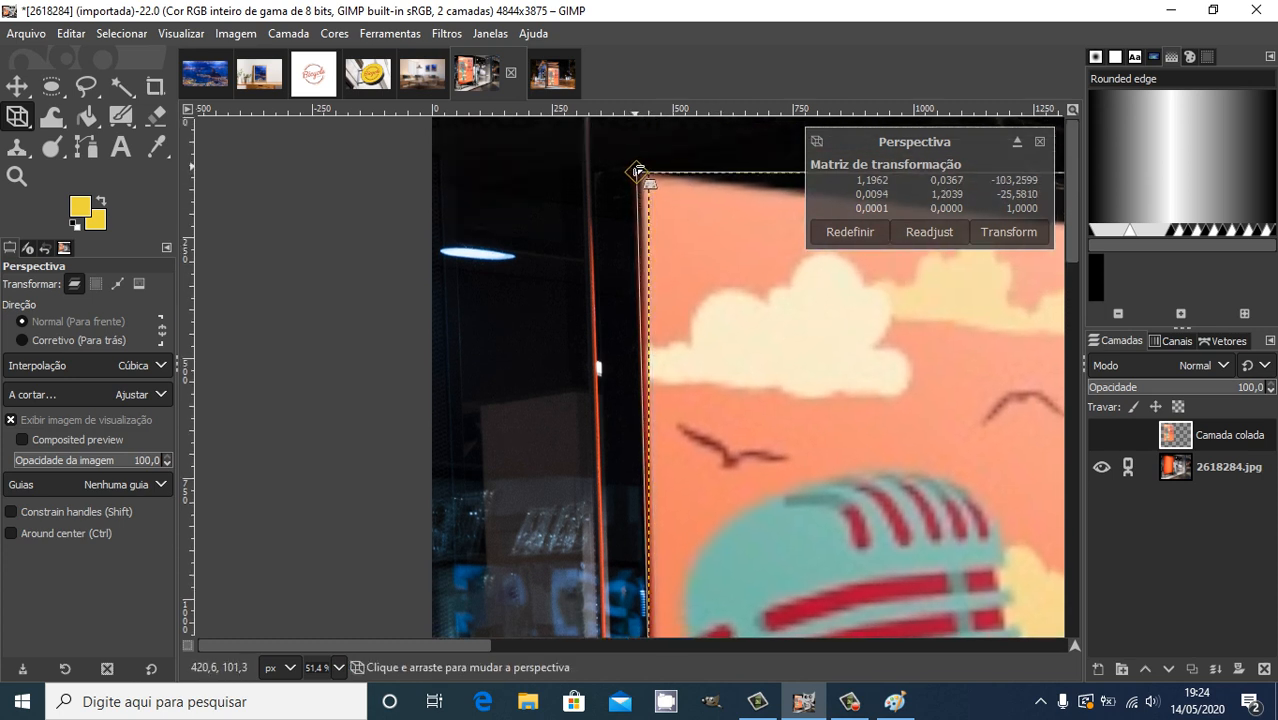
- Move the poster's upper-right perspective corner down and outward so the artwork meets the orange sign's upper-right corner
{"action": "scroll", "coordinate": [755, 335], "scroll_direction": "down", "scroll_amount": 5}
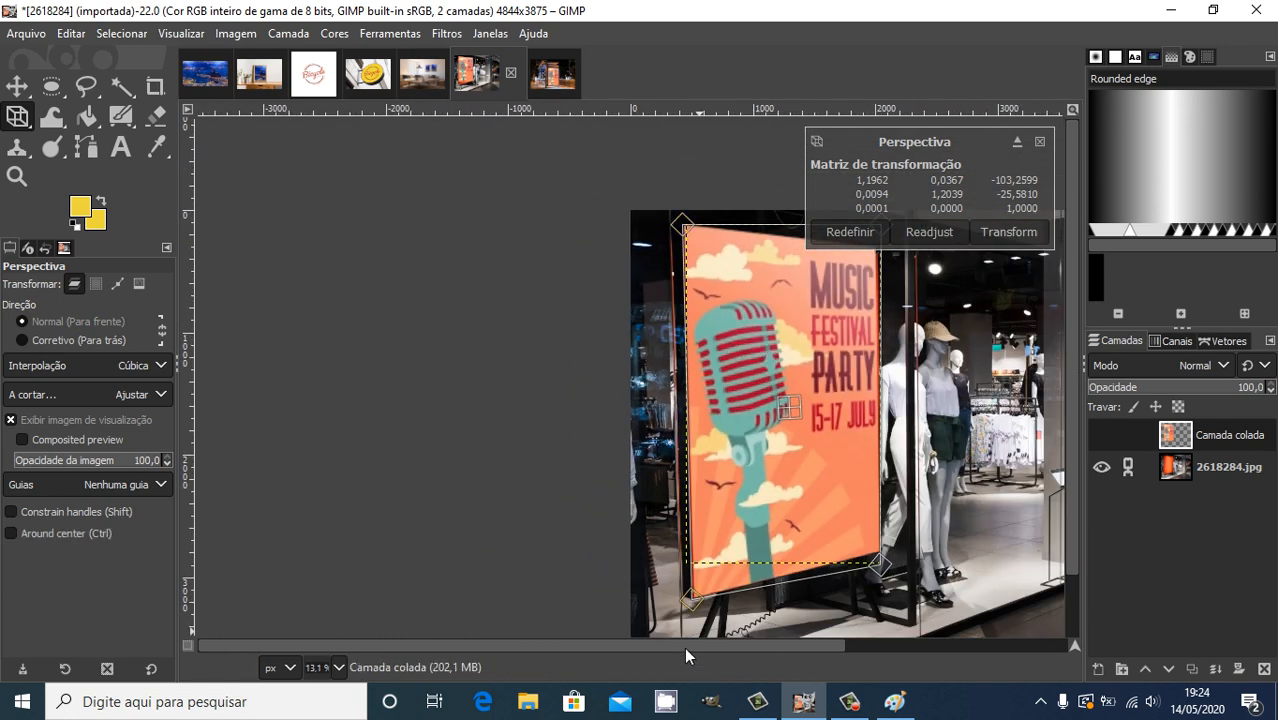
{"action": "left_click_drag", "start_coordinate": [684, 647], "coordinate": [782, 652]}
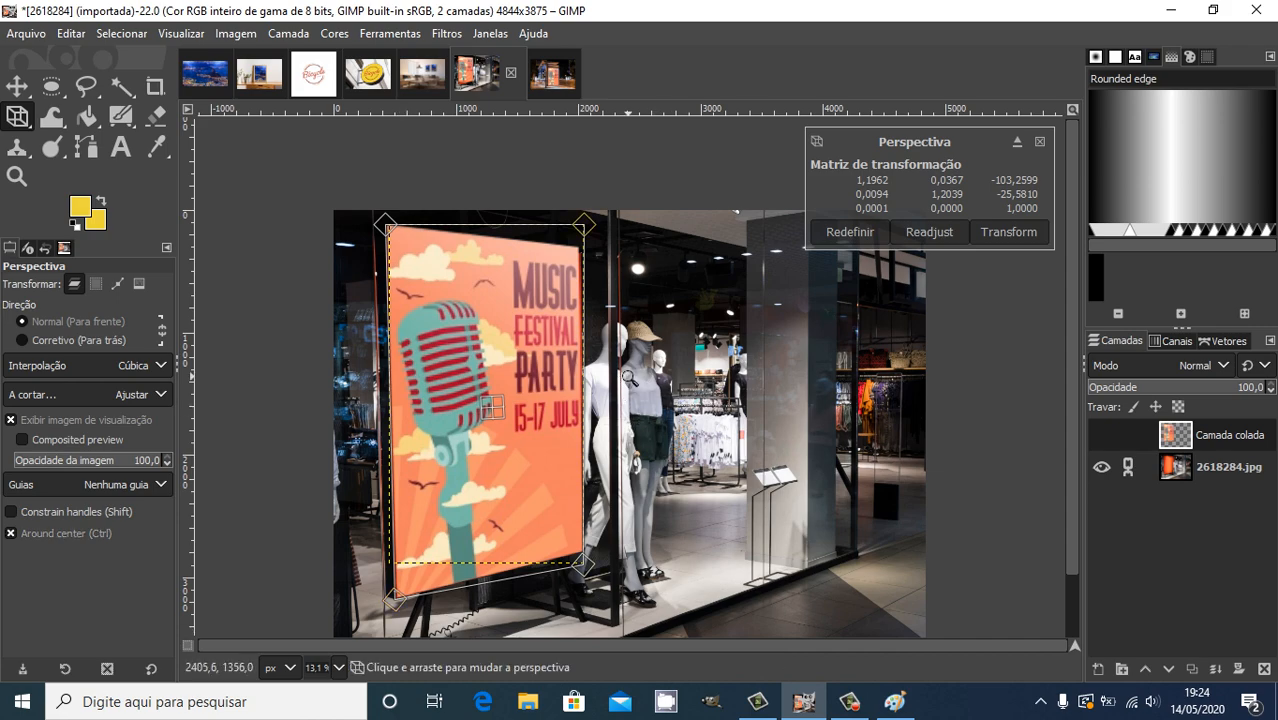
{"action": "scroll", "coordinate": [620, 370], "scroll_direction": "up", "scroll_amount": 5}
{"action": "scroll", "coordinate": [620, 357], "scroll_direction": "up", "scroll_amount": 1}
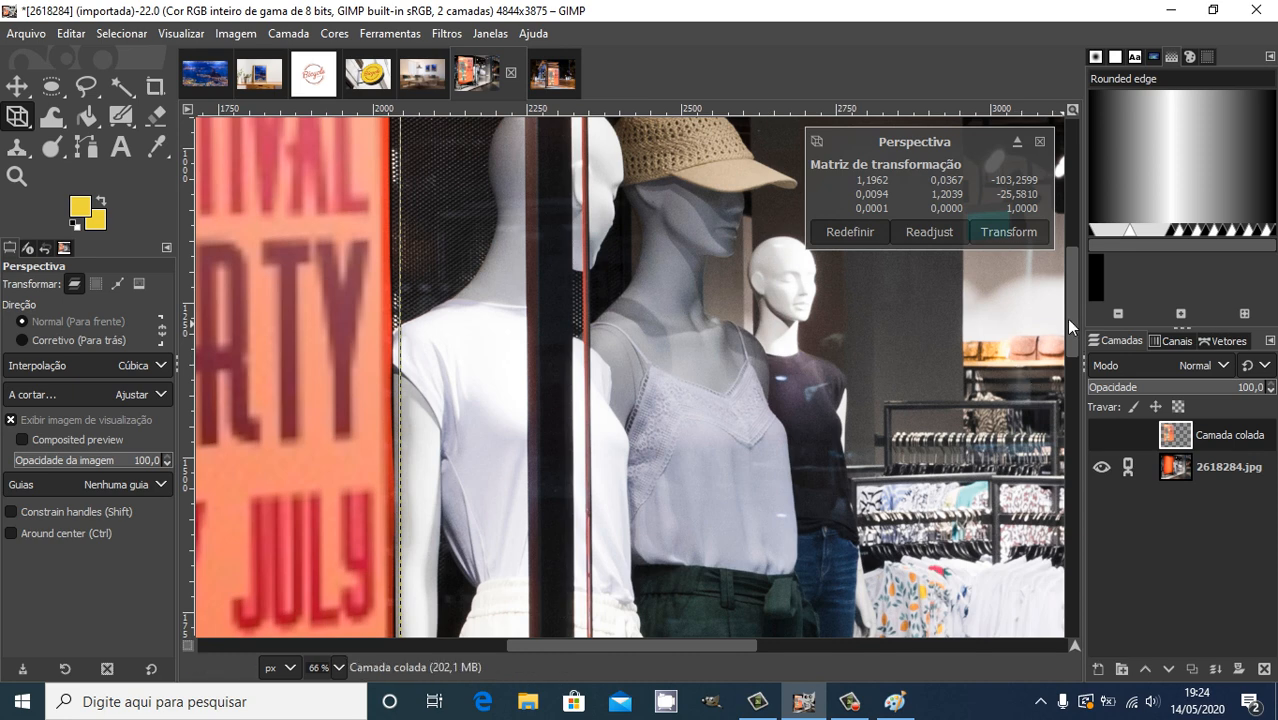
{"action": "left_click_drag", "start_coordinate": [1070, 319], "coordinate": [1061, 205]}
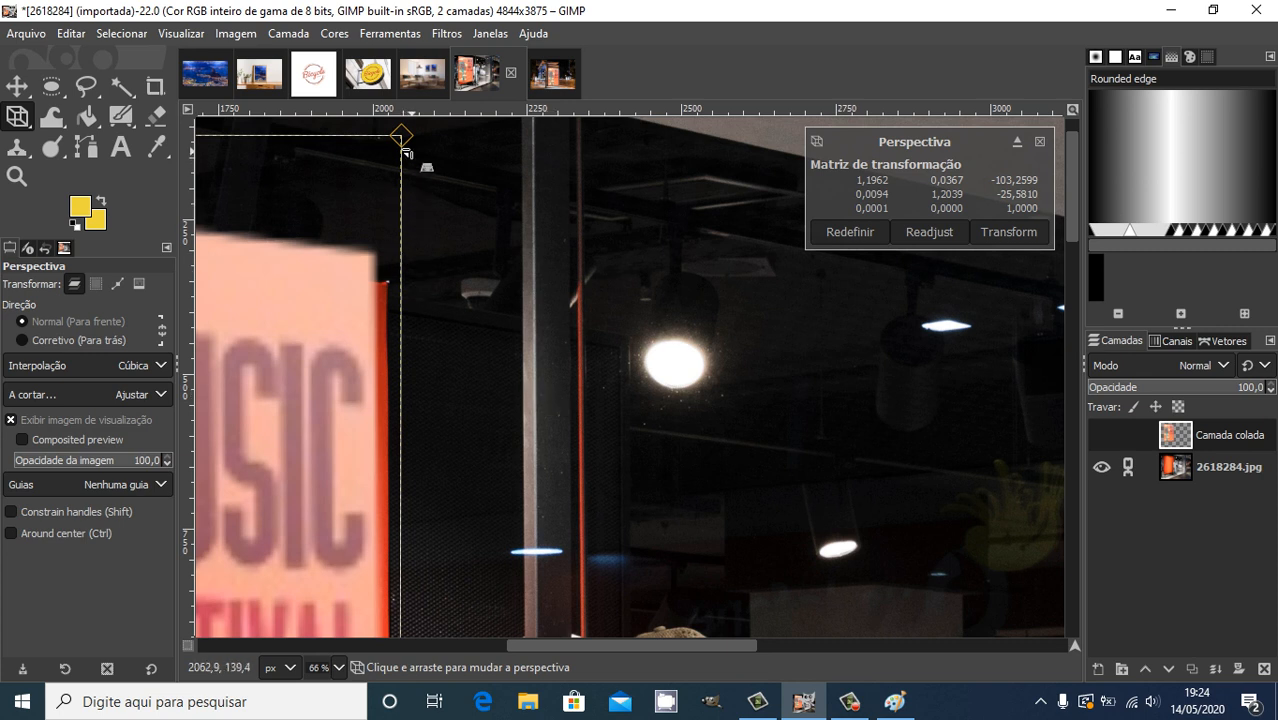
{"action": "left_click_drag", "start_coordinate": [401, 134], "coordinate": [412, 171]}
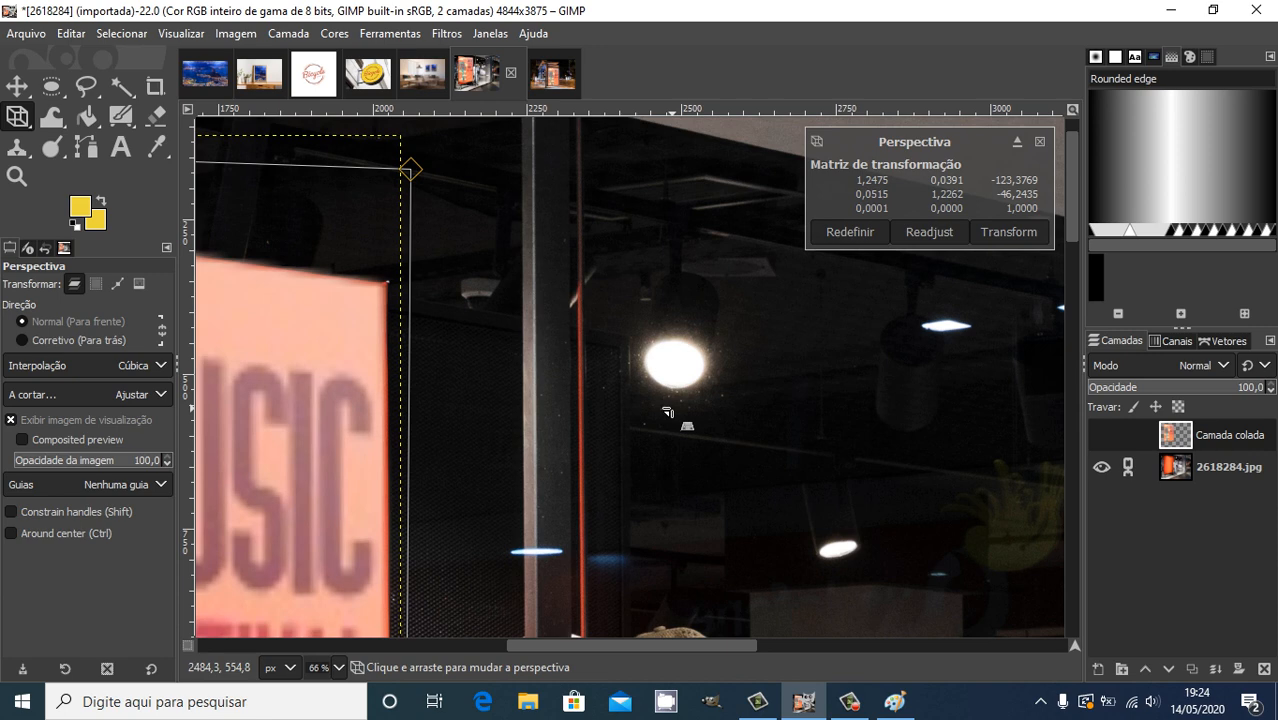
- Apply the perspective transformation to the poster layer
{"action": "scroll", "coordinate": [667, 411], "scroll_direction": "down", "scroll_amount": 5}
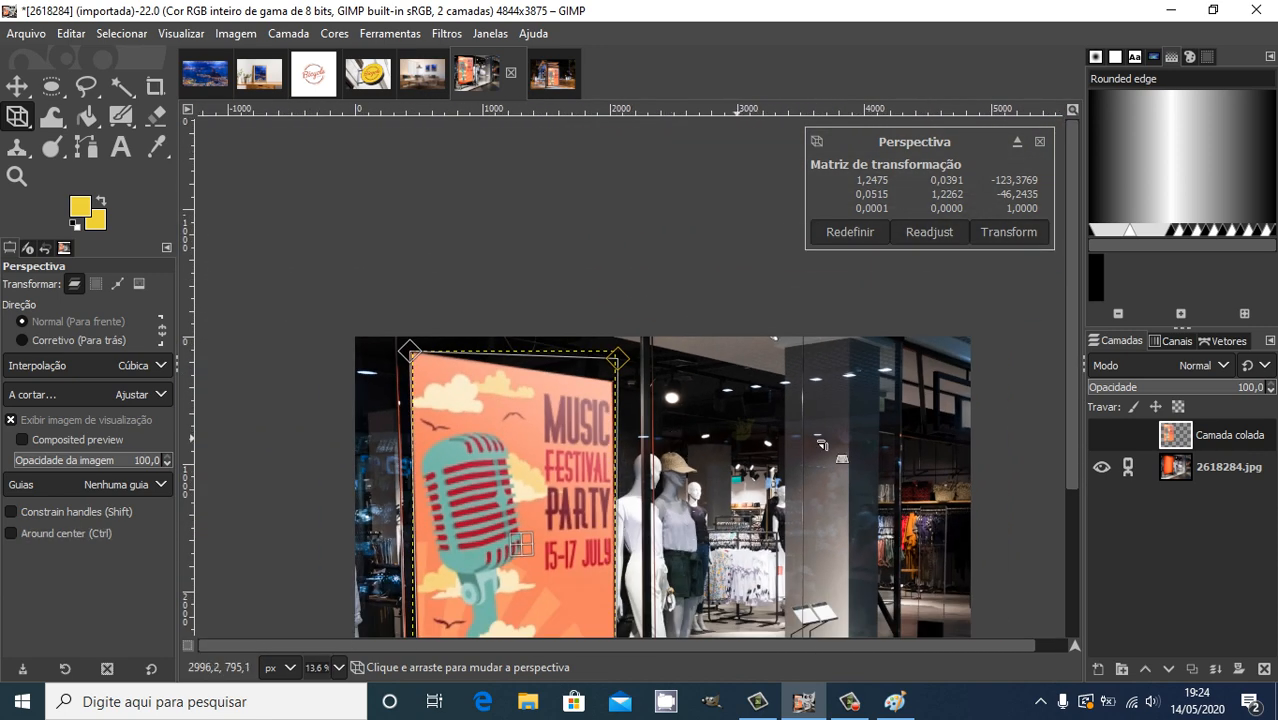
{"action": "left_click_drag", "start_coordinate": [1072, 377], "coordinate": [1071, 430]}
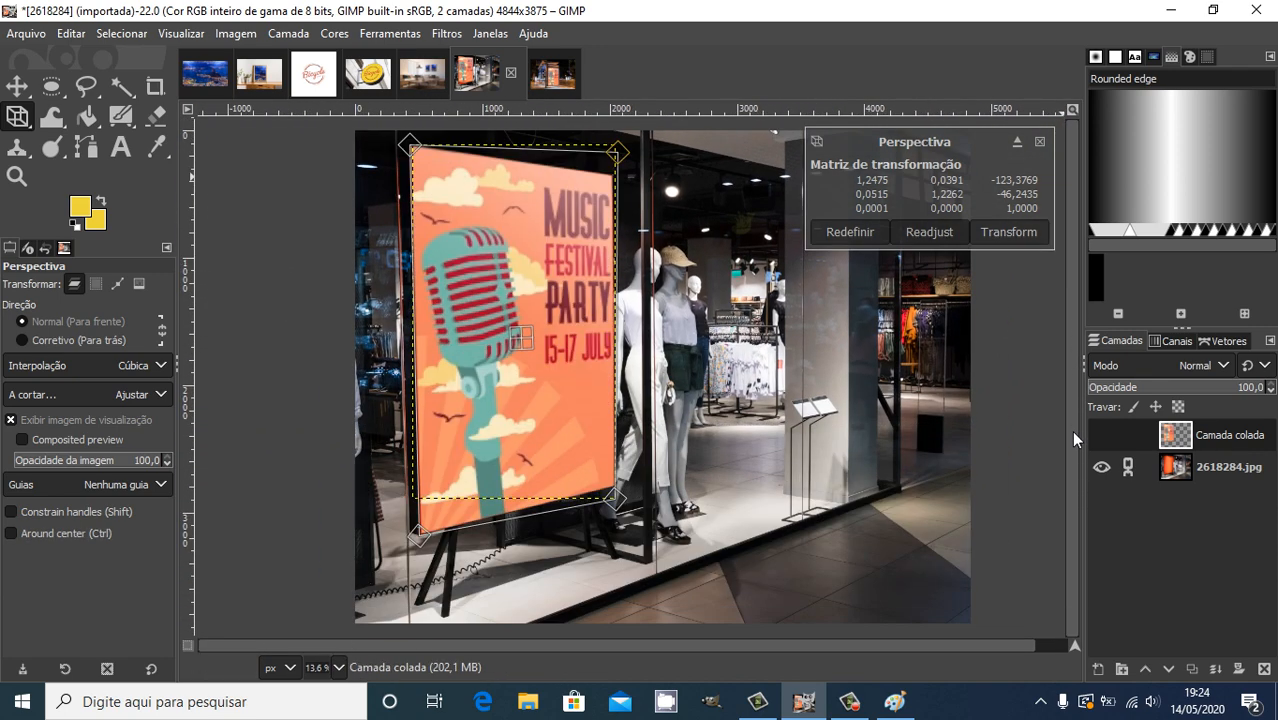
{"action": "left_click", "coordinate": [1013, 233]}
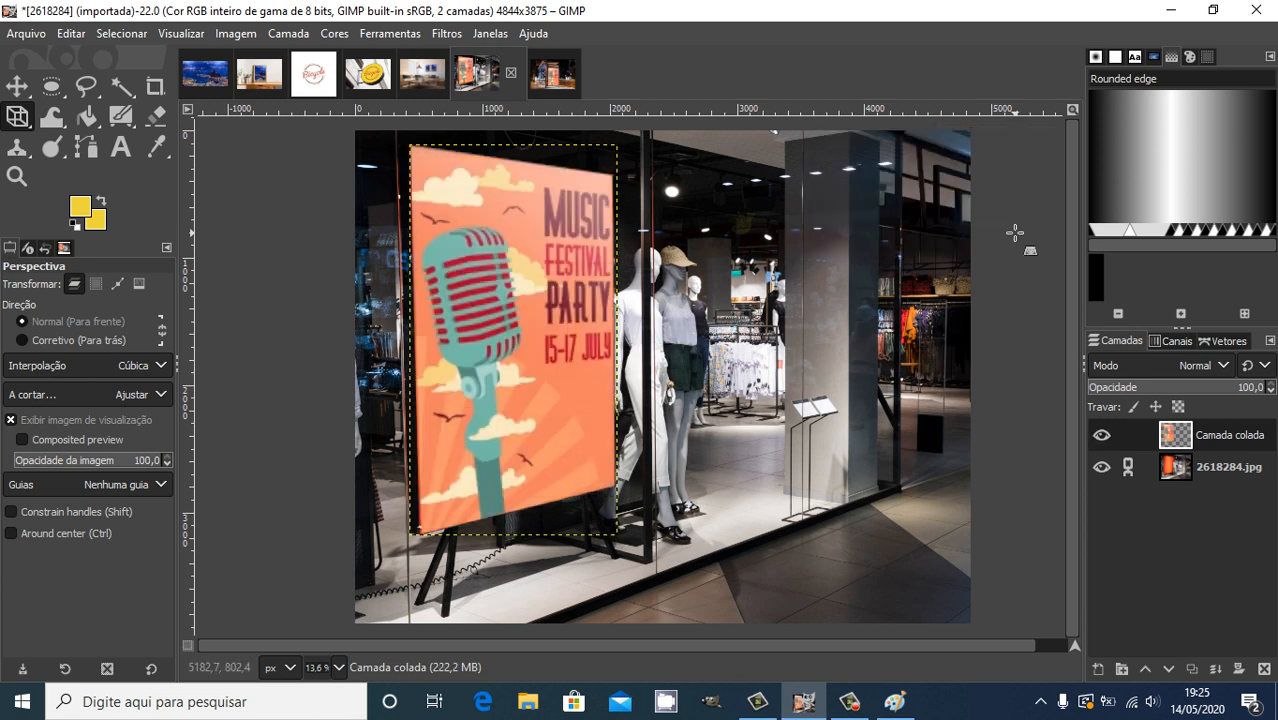
{"action": "left_click", "coordinate": [1014, 235]}
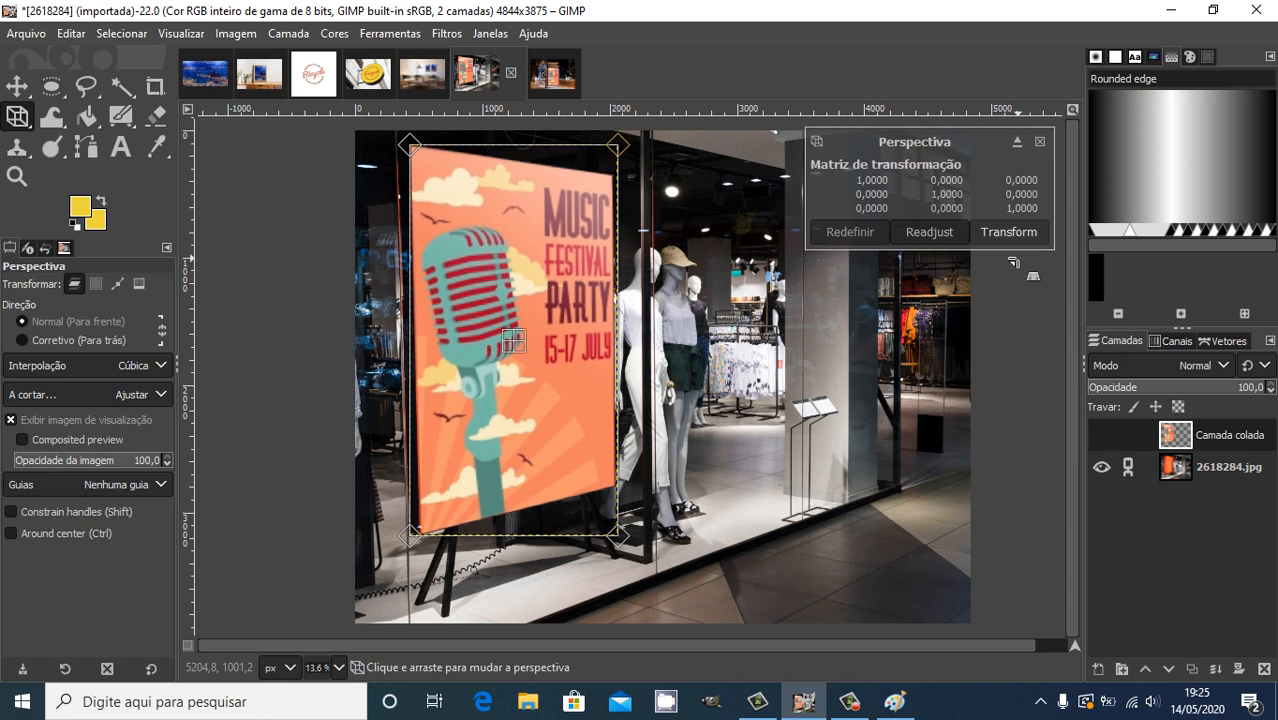
{"action": "left_click", "coordinate": [1012, 232]}
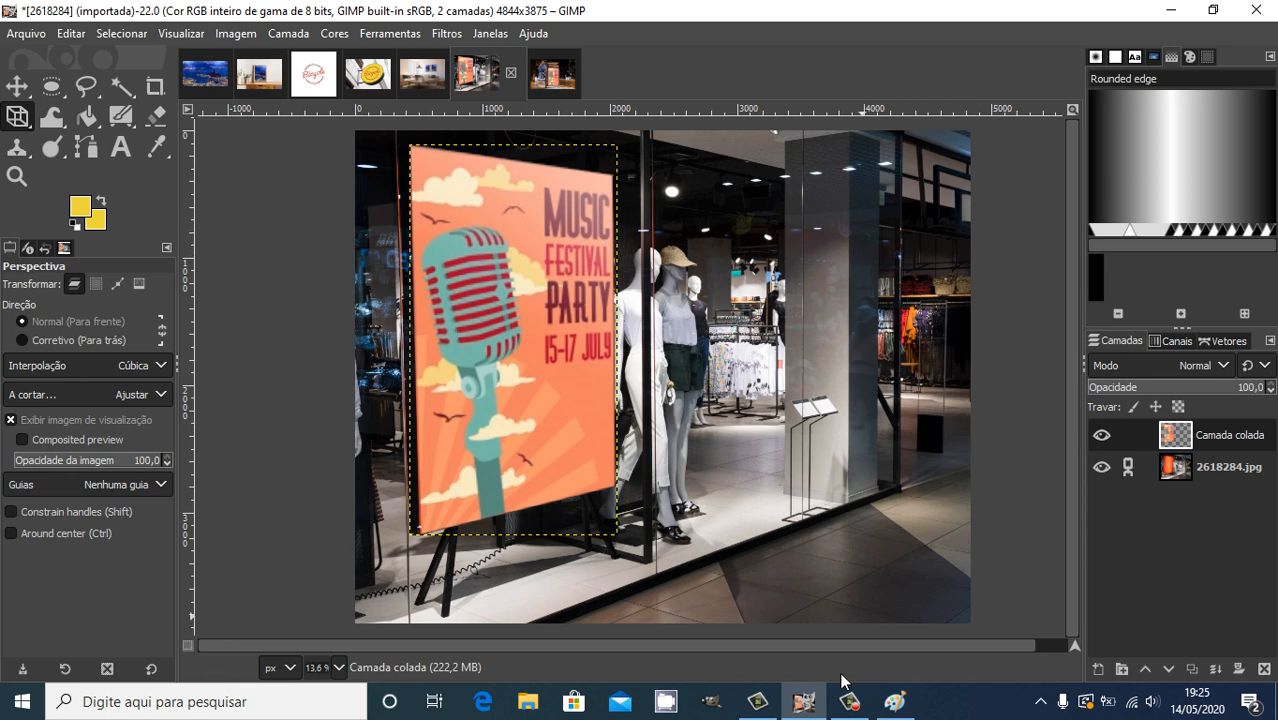
{"action": "mouse_move", "coordinate": [853, 710]}
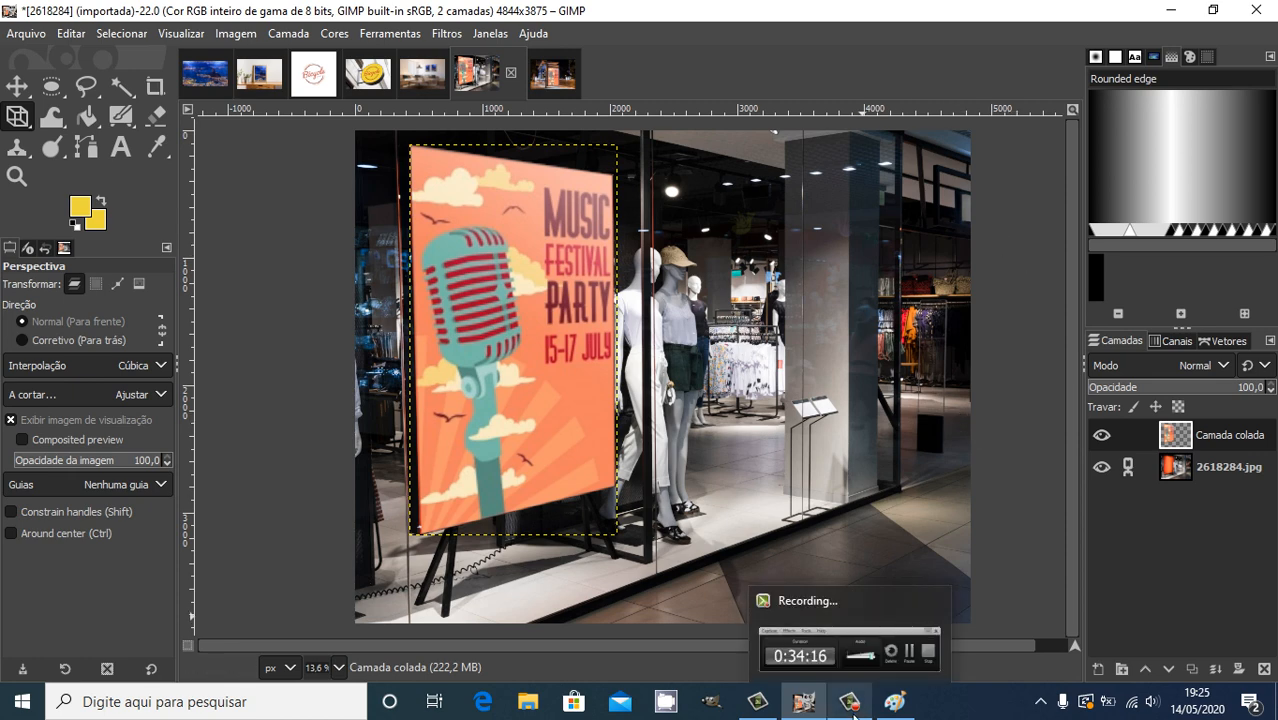